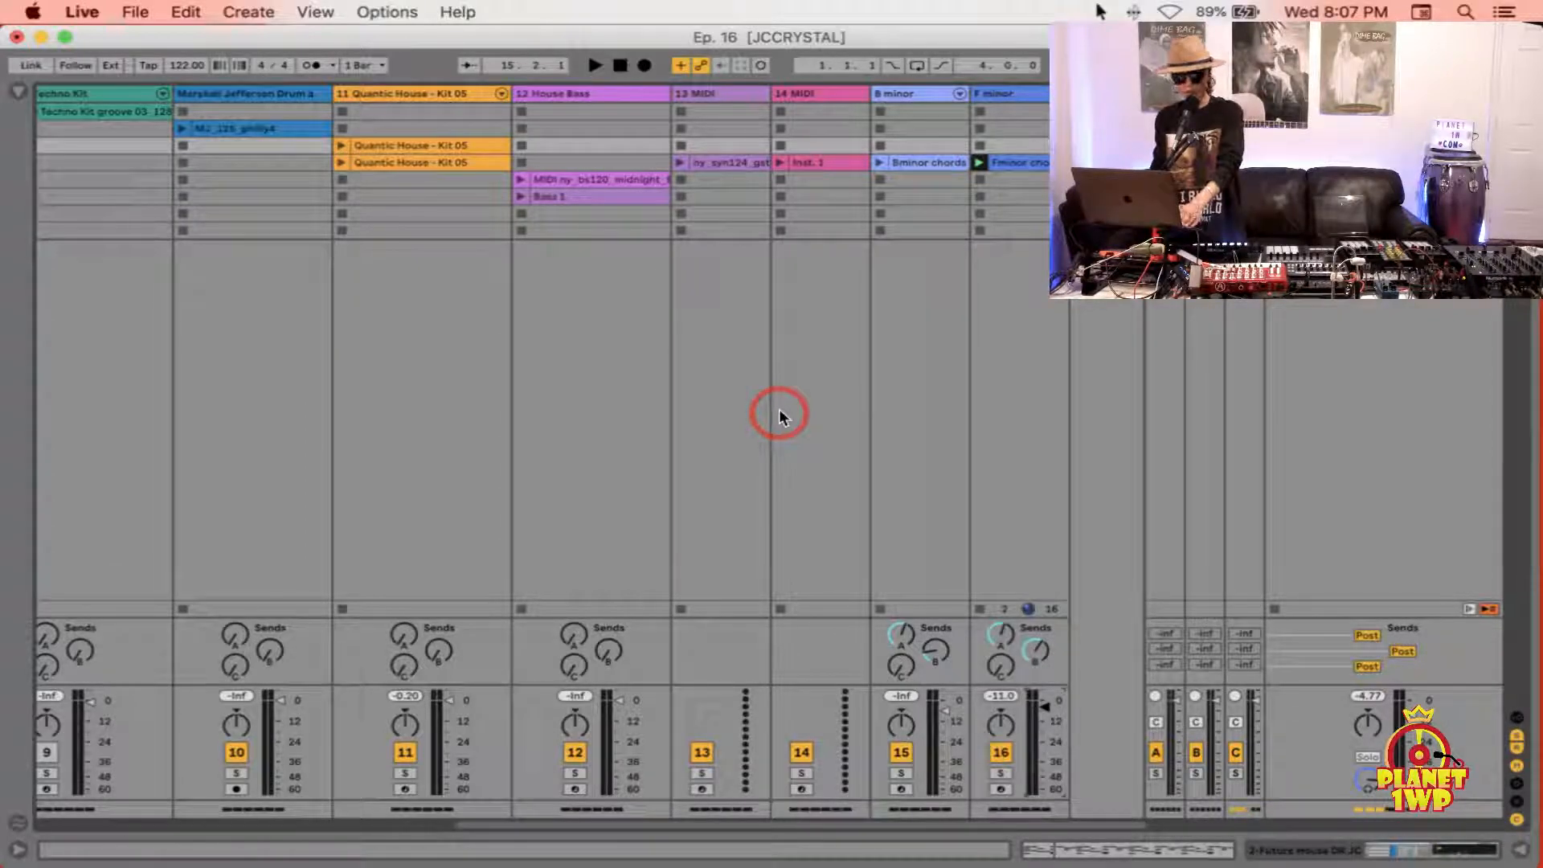
Step: Switch to Arrangement View and hide the browser and the device detail view
{"action": "key", "text": "Tab"}
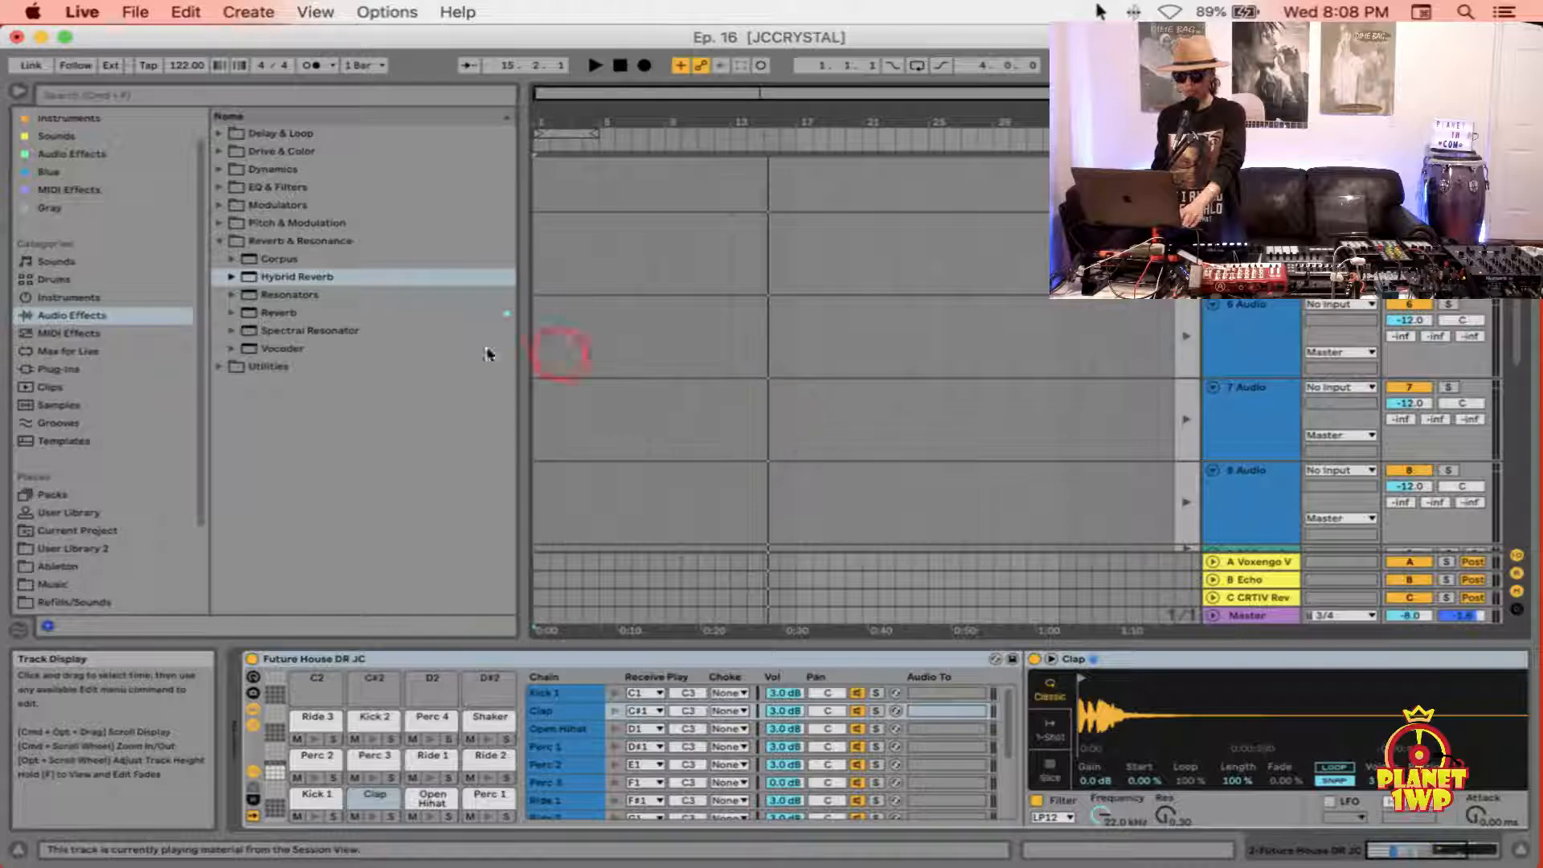
{"action": "key", "text": "super+alt+b"}
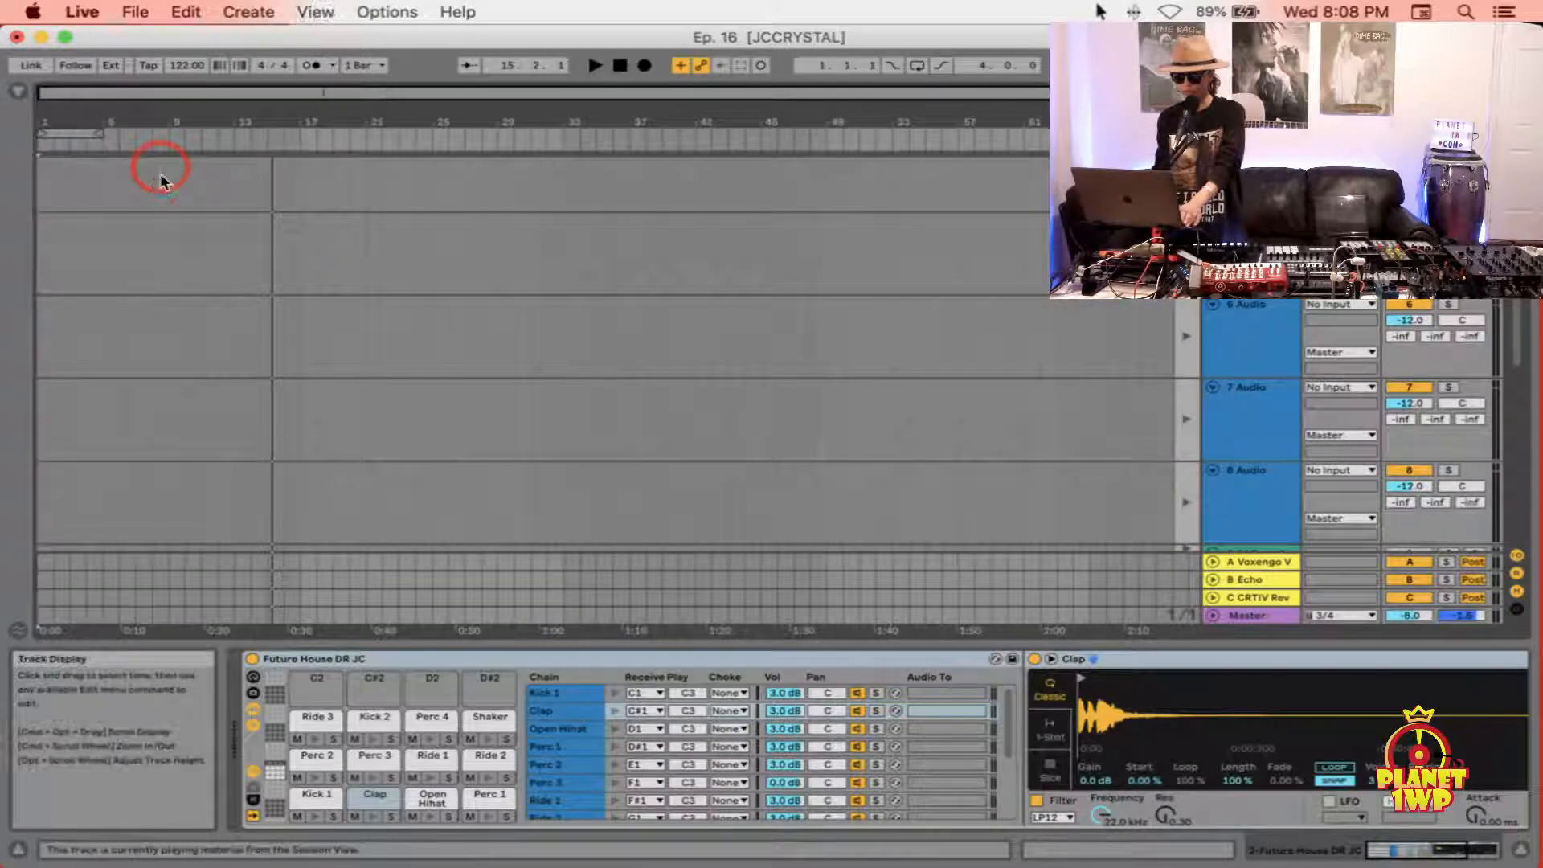
{"action": "key", "text": "super+alt+l"}
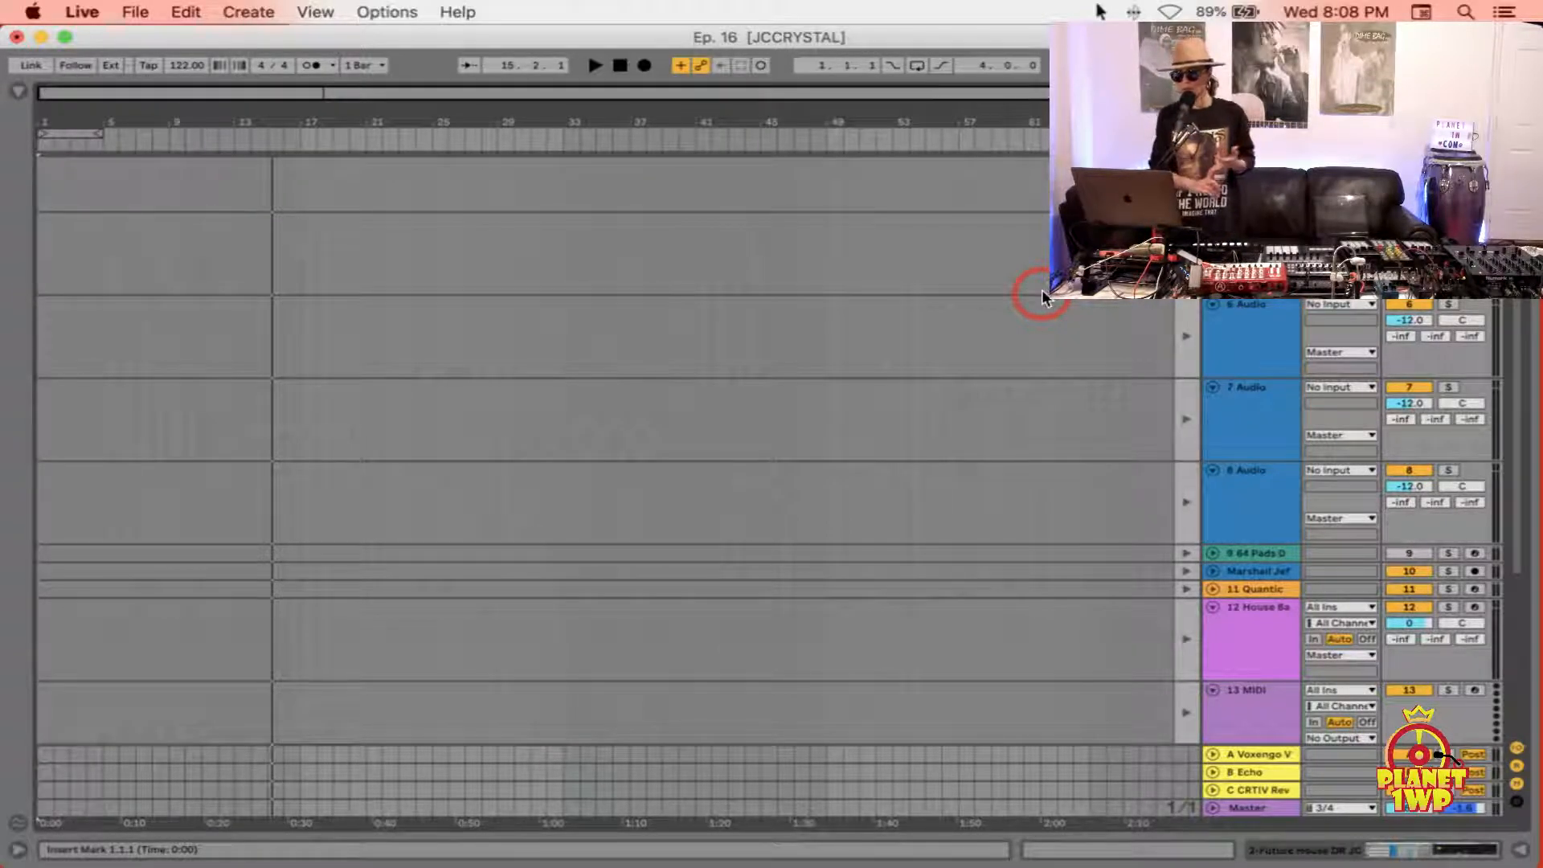
Step: Set the 6 Audio track's input to Ext. In on channel 1
{"action": "left_click", "coordinate": [1246, 339]}
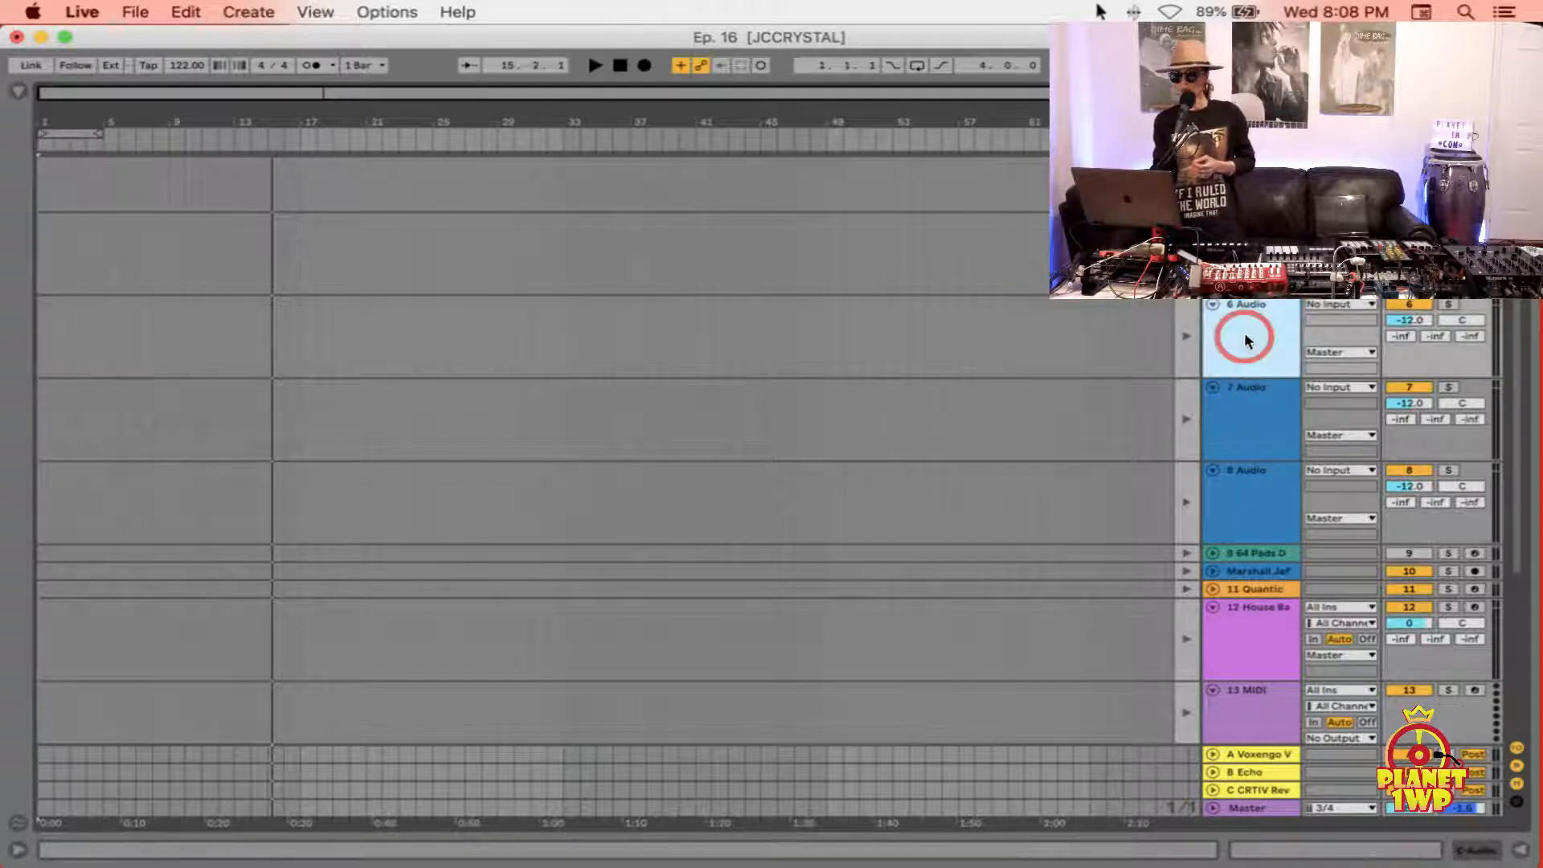
{"action": "left_click", "coordinate": [1339, 305]}
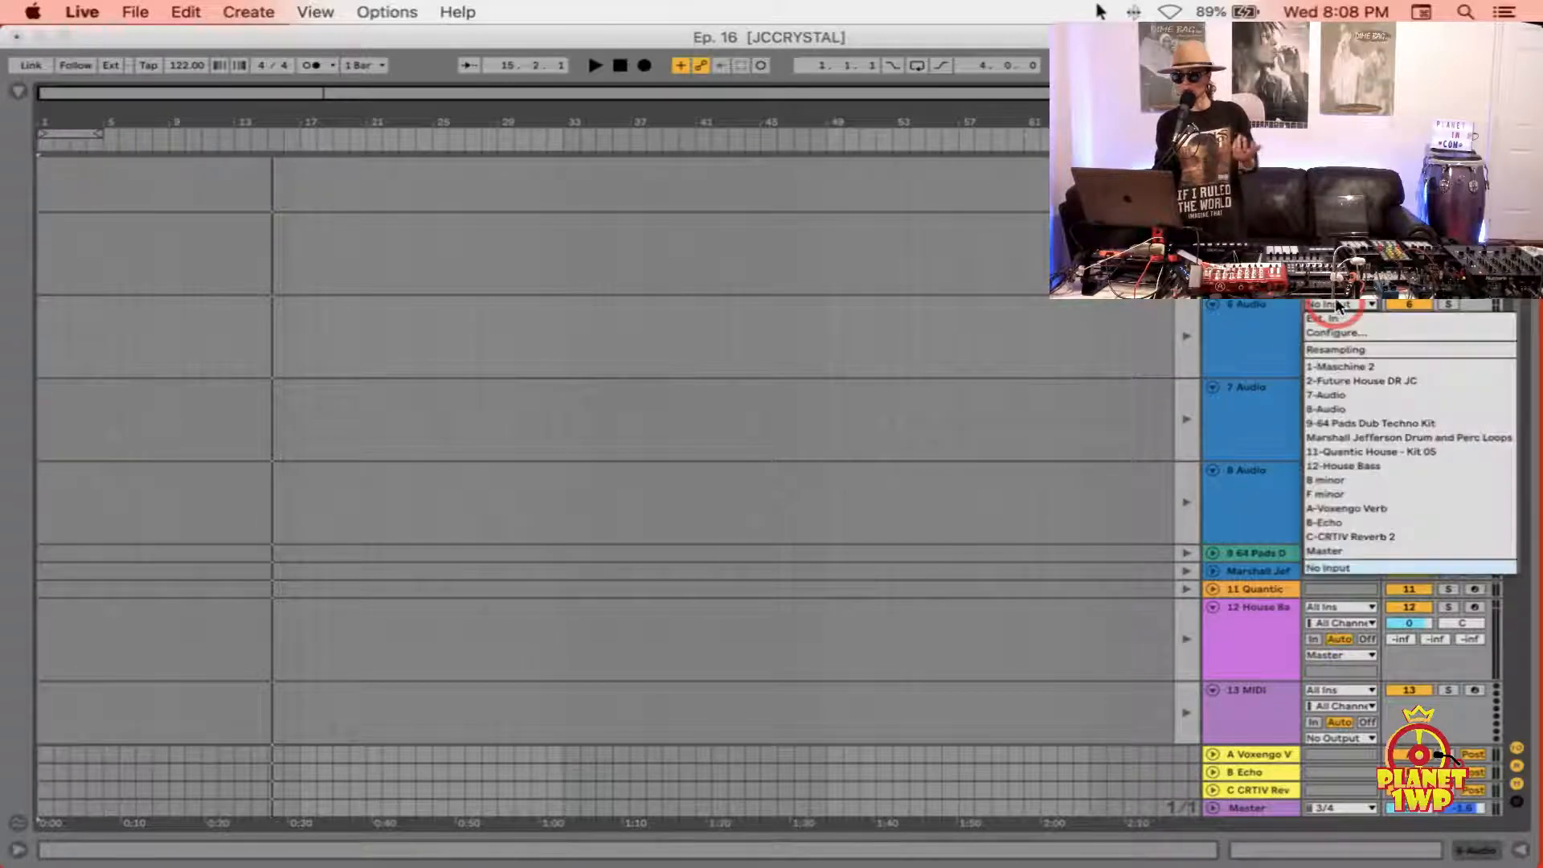
{"action": "left_click", "coordinate": [1250, 329]}
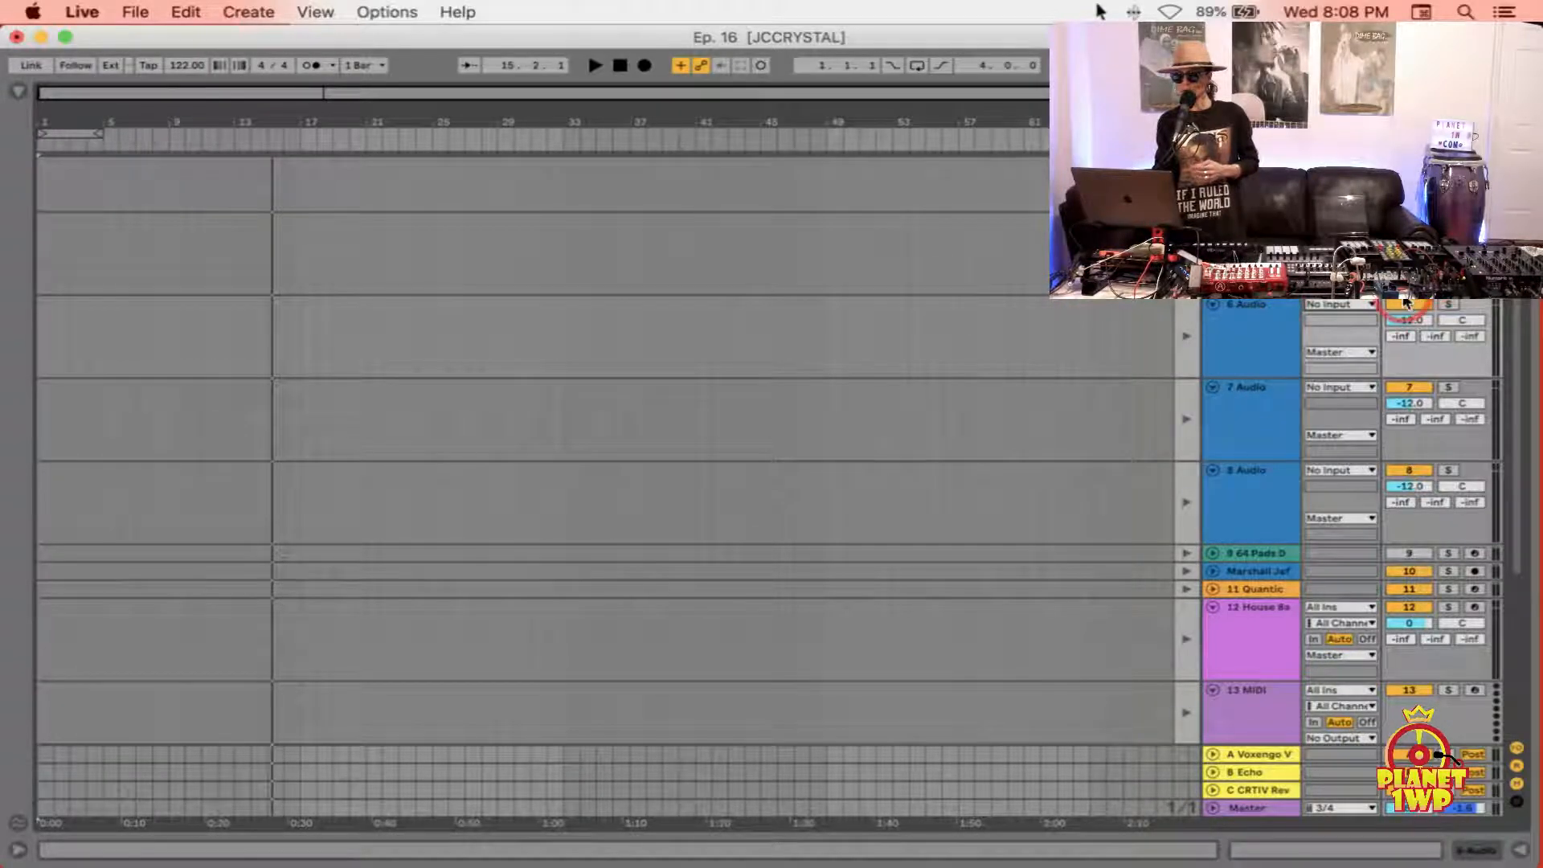
{"action": "left_click", "coordinate": [1339, 306]}
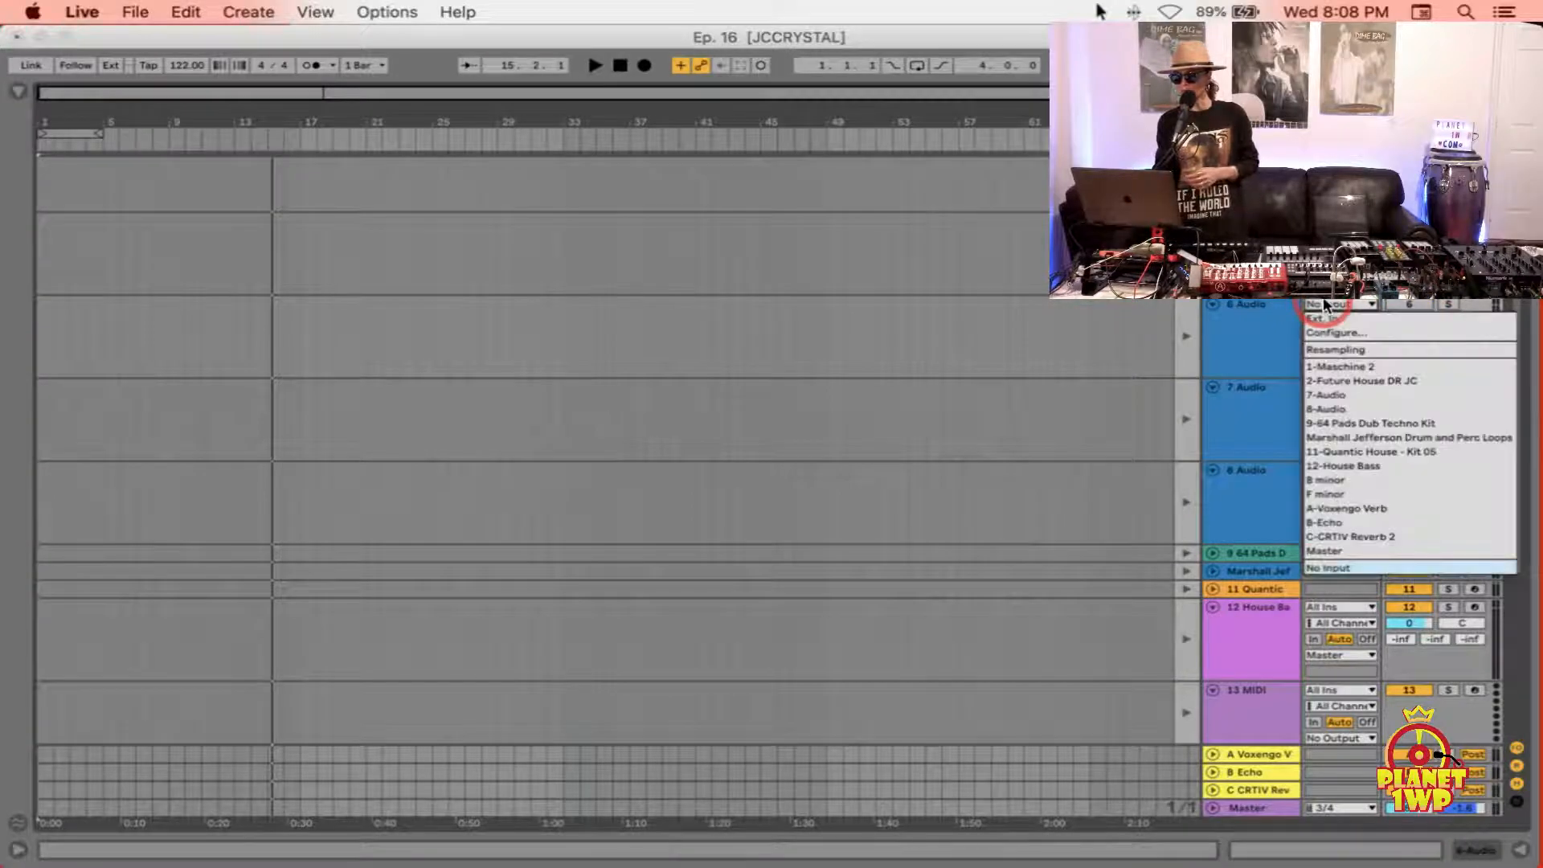
{"action": "left_click", "coordinate": [1364, 320]}
{"action": "left_click", "coordinate": [1366, 320]}
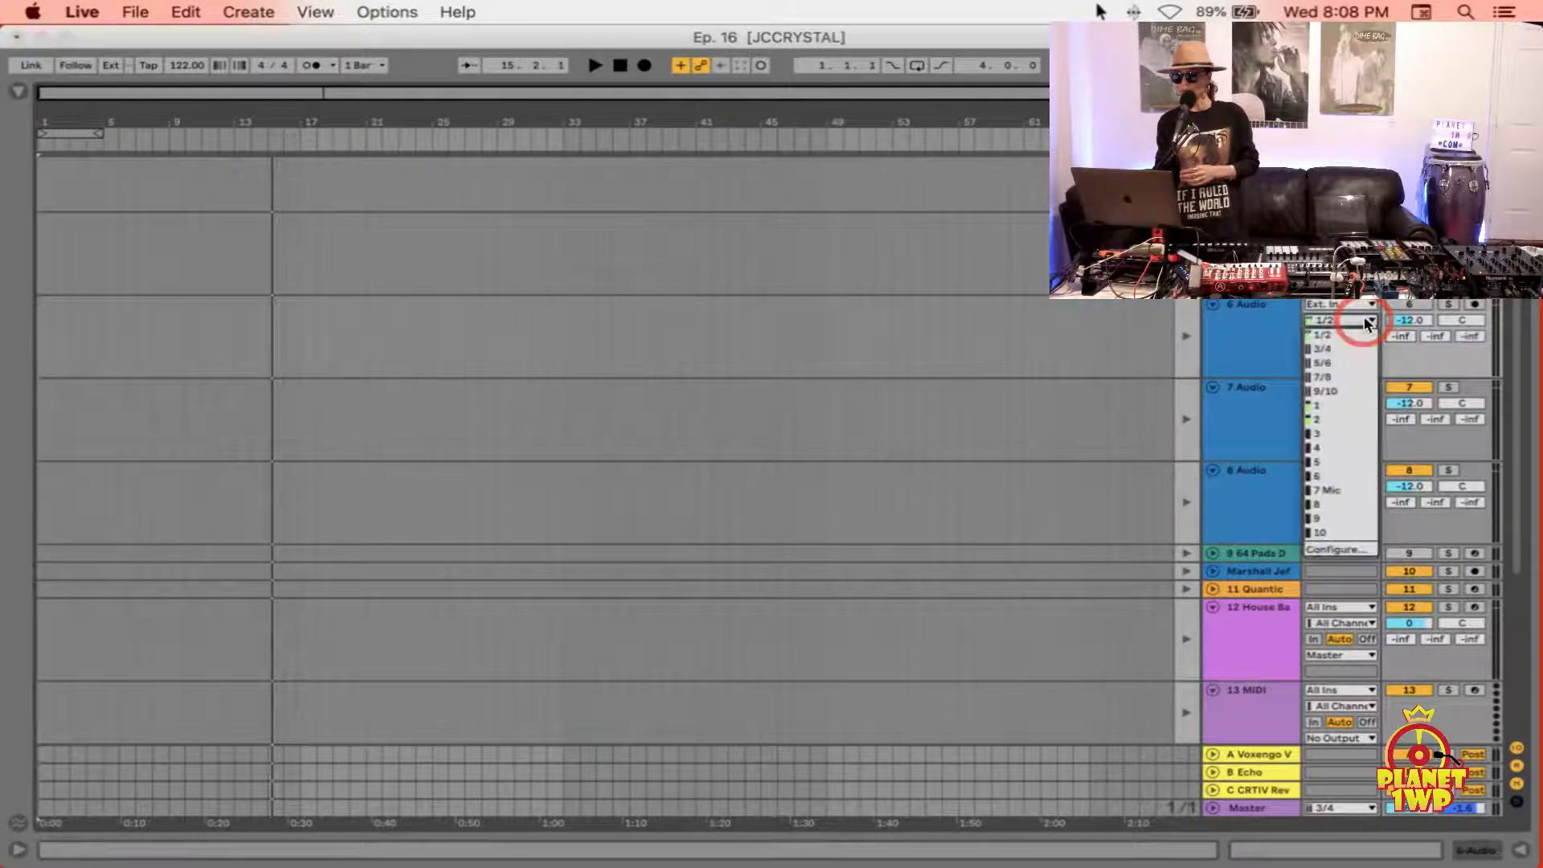
{"action": "left_click", "coordinate": [1334, 402]}
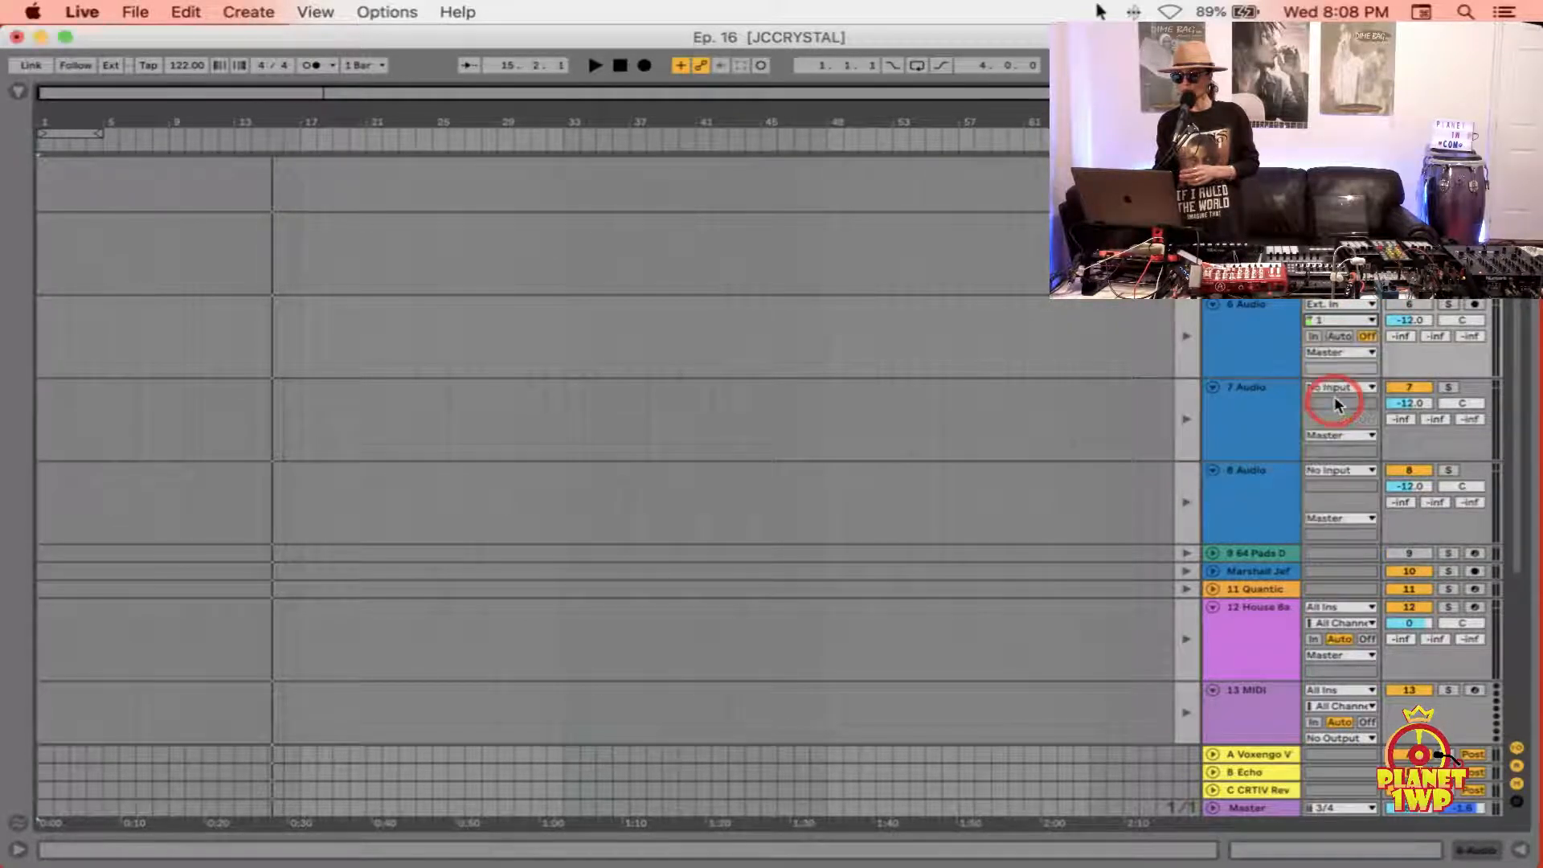
Step: Arm the 6 Audio track for recording and enable the arrangement loop over the first four bars
{"action": "left_click", "coordinate": [1474, 305]}
{"action": "left_click", "coordinate": [71, 132]}
{"action": "left_click", "coordinate": [917, 65]}
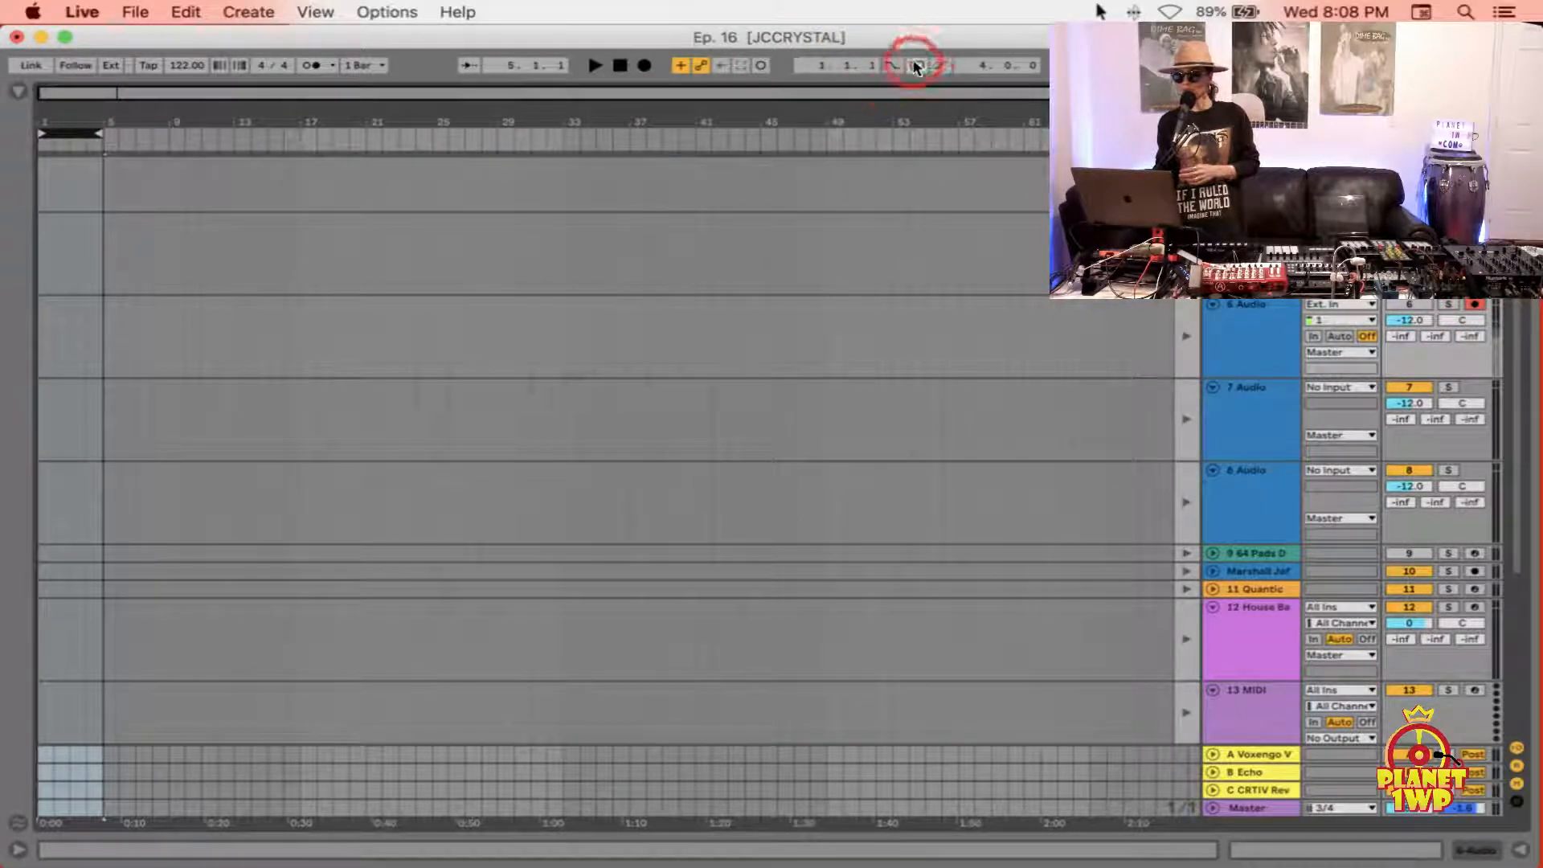
Step: Lower the preview volume to -12.0 dB on the master track in Session View
{"action": "key", "text": "Tab"}
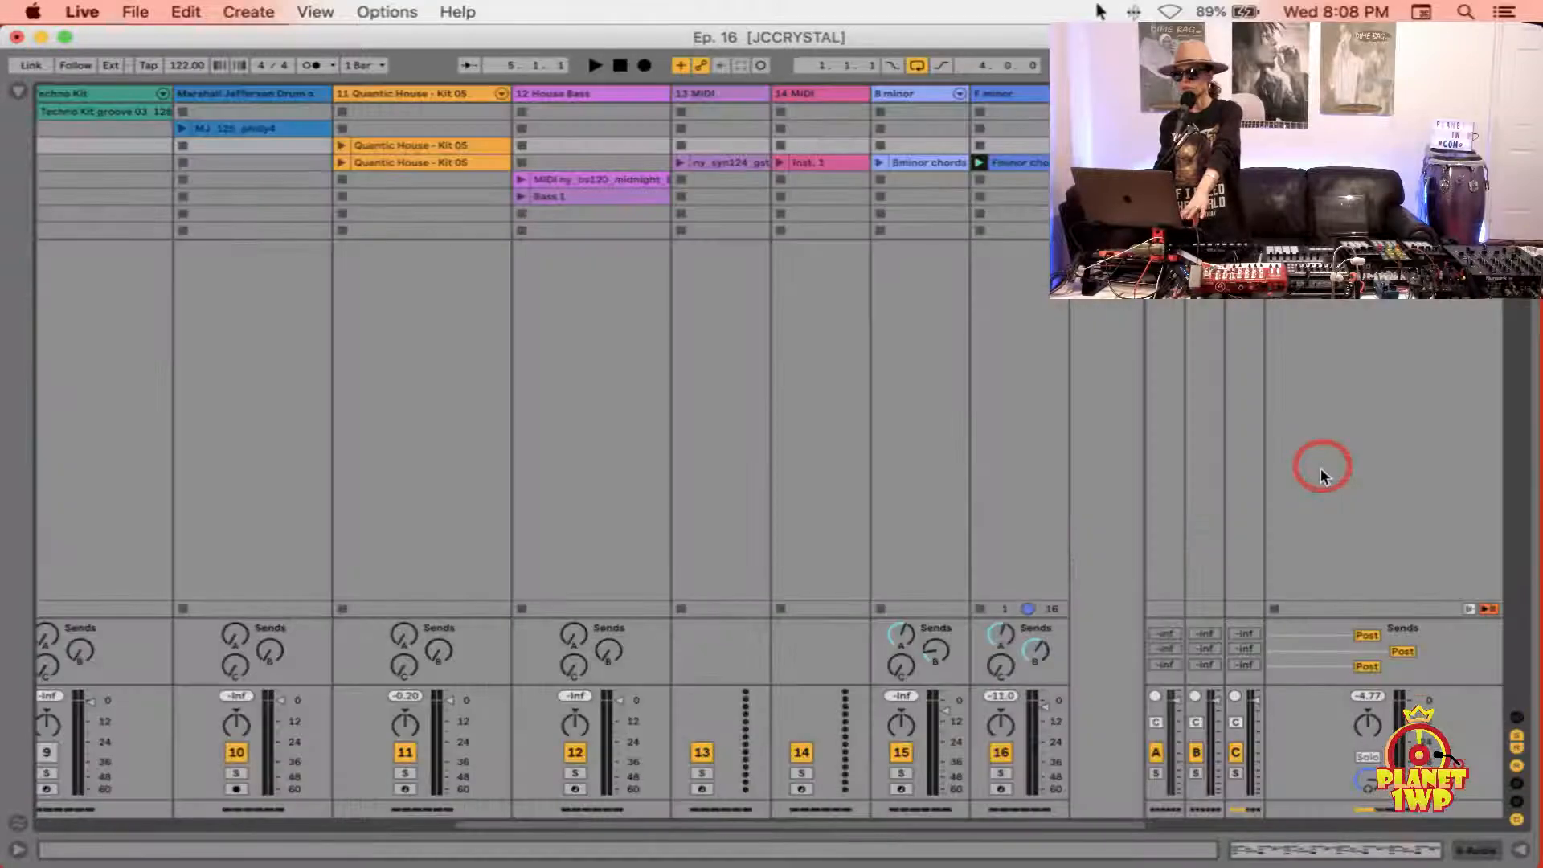
{"action": "left_click", "coordinate": [1364, 778]}
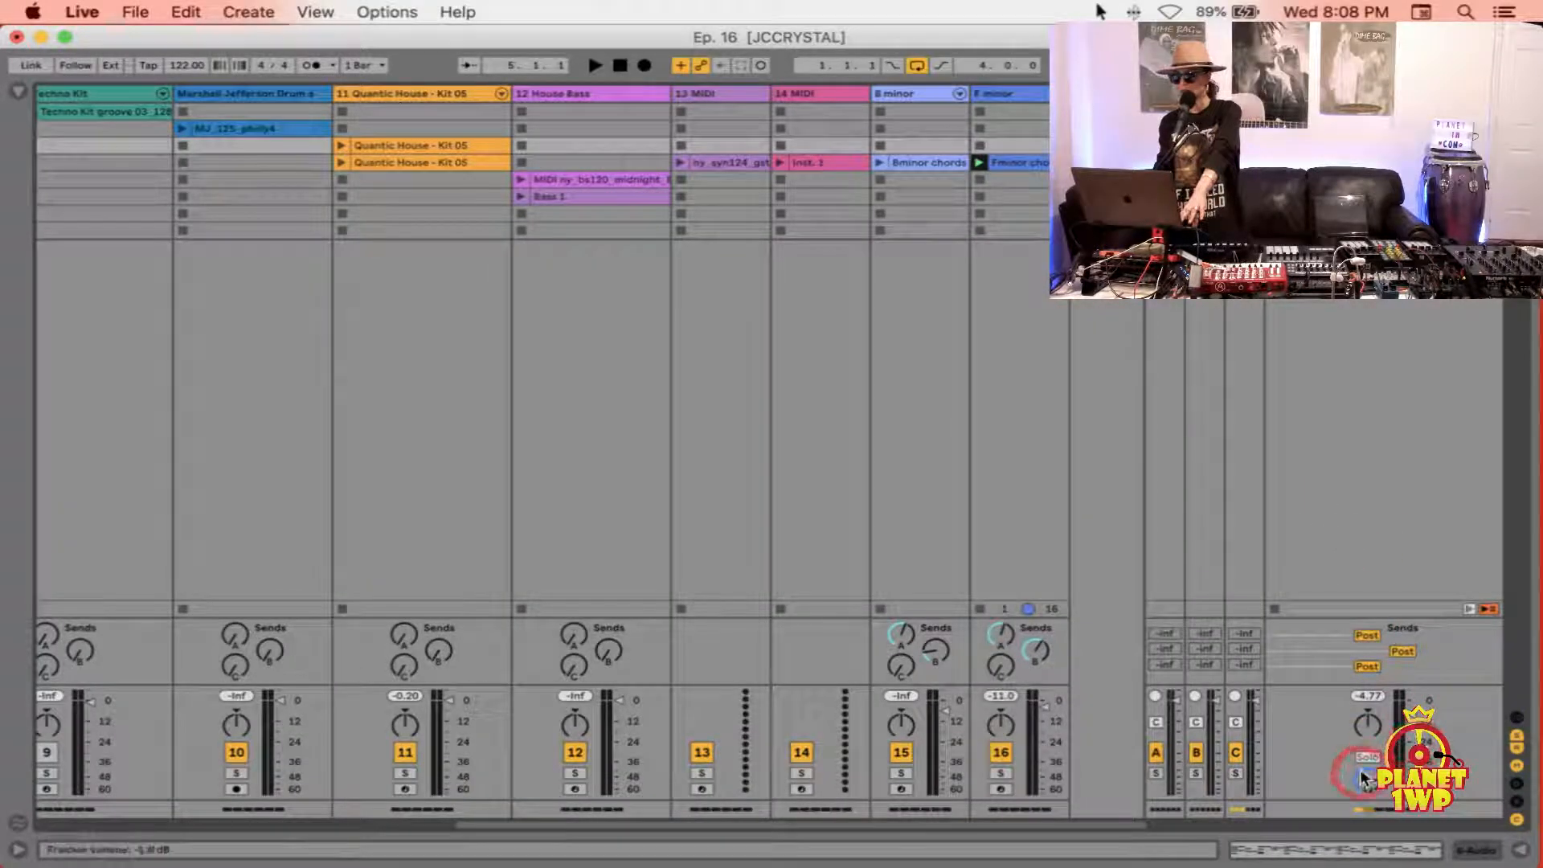
{"action": "scroll", "coordinate": [1364, 778], "scroll_direction": "down", "scroll_amount": 3}
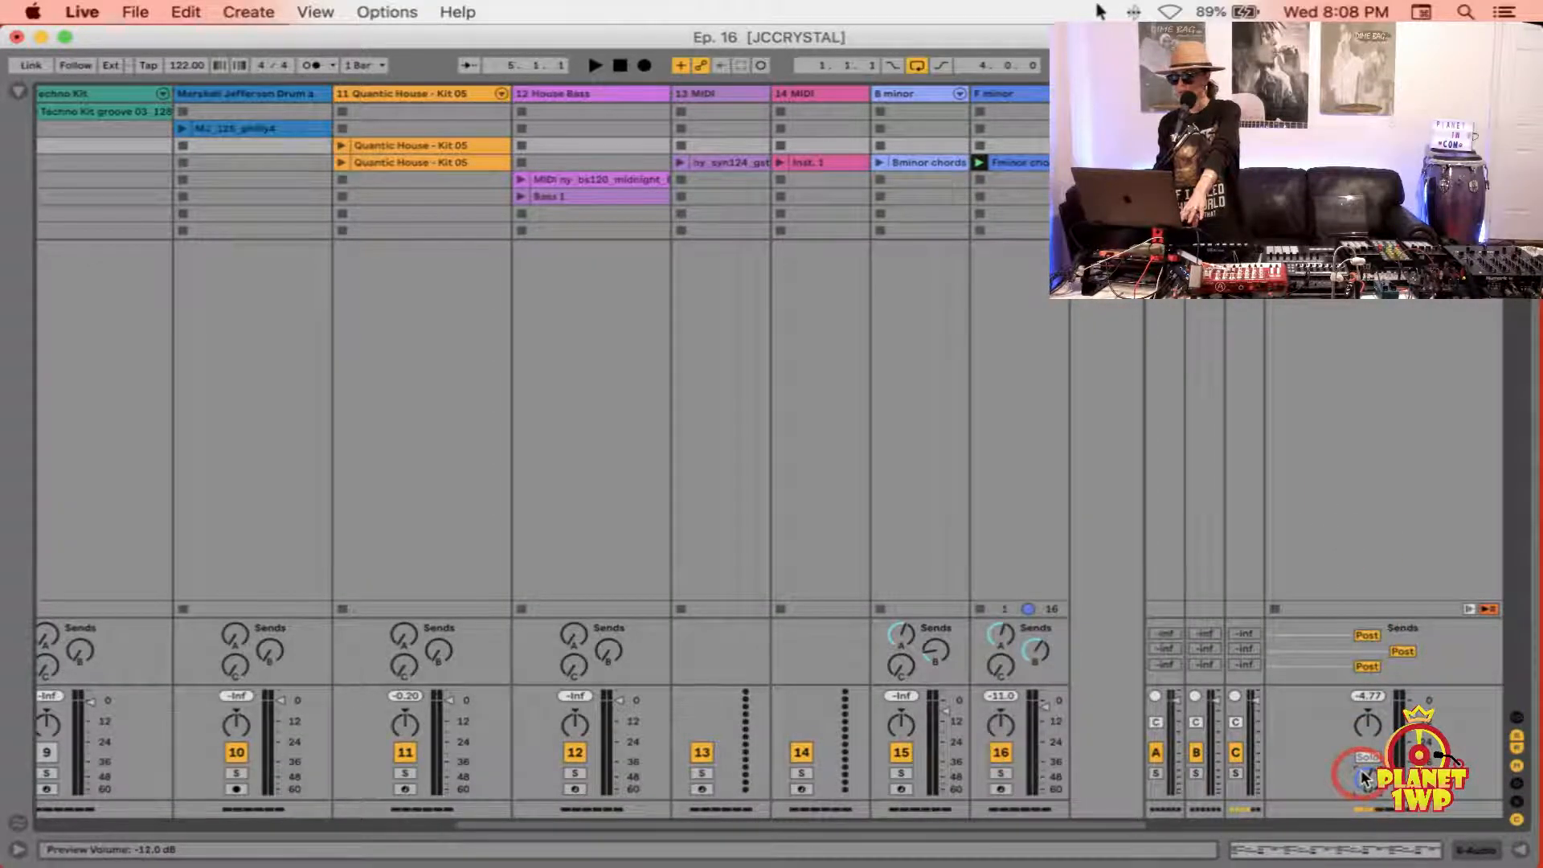
Step: Show the Session mixer's input/output section to check the Cue Out routing, and return to Arrangement View
{"action": "left_click", "coordinate": [1515, 718]}
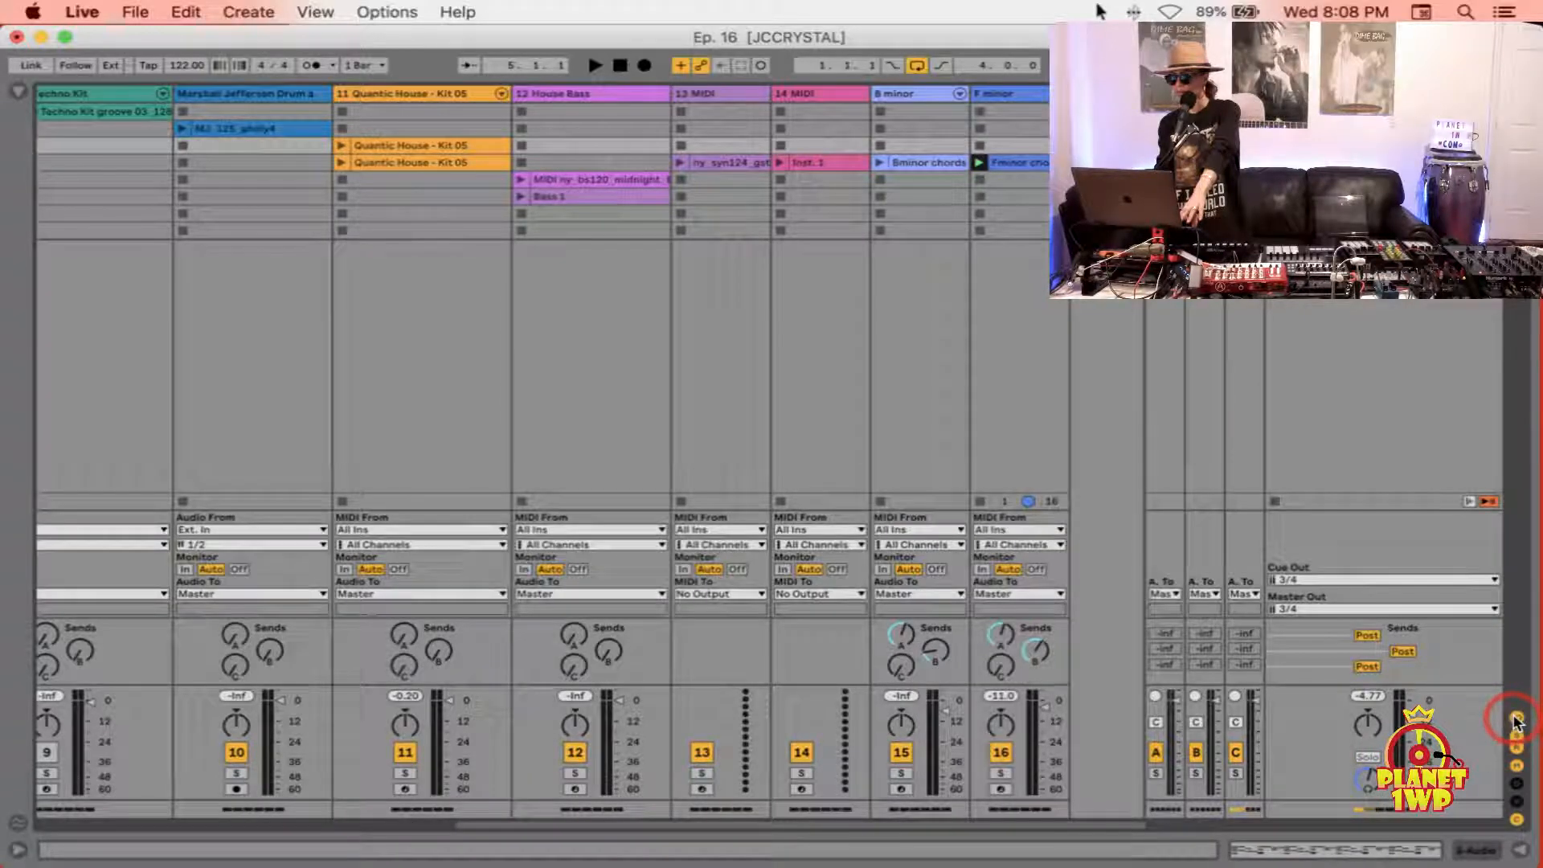
{"action": "left_click", "coordinate": [1338, 572]}
{"action": "left_click", "coordinate": [1343, 479]}
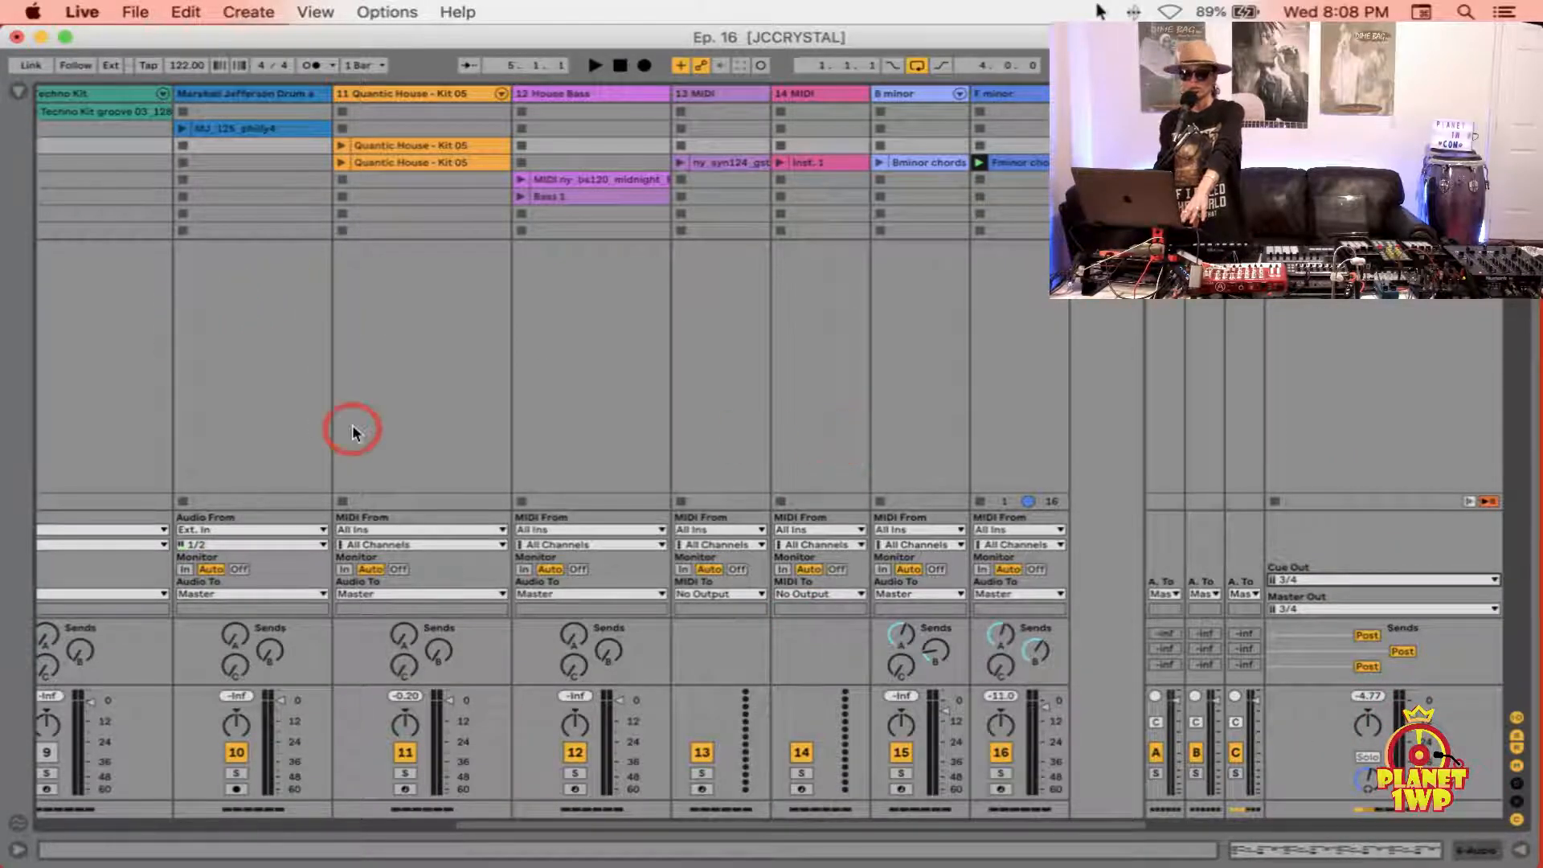
{"action": "key", "text": "Tab"}
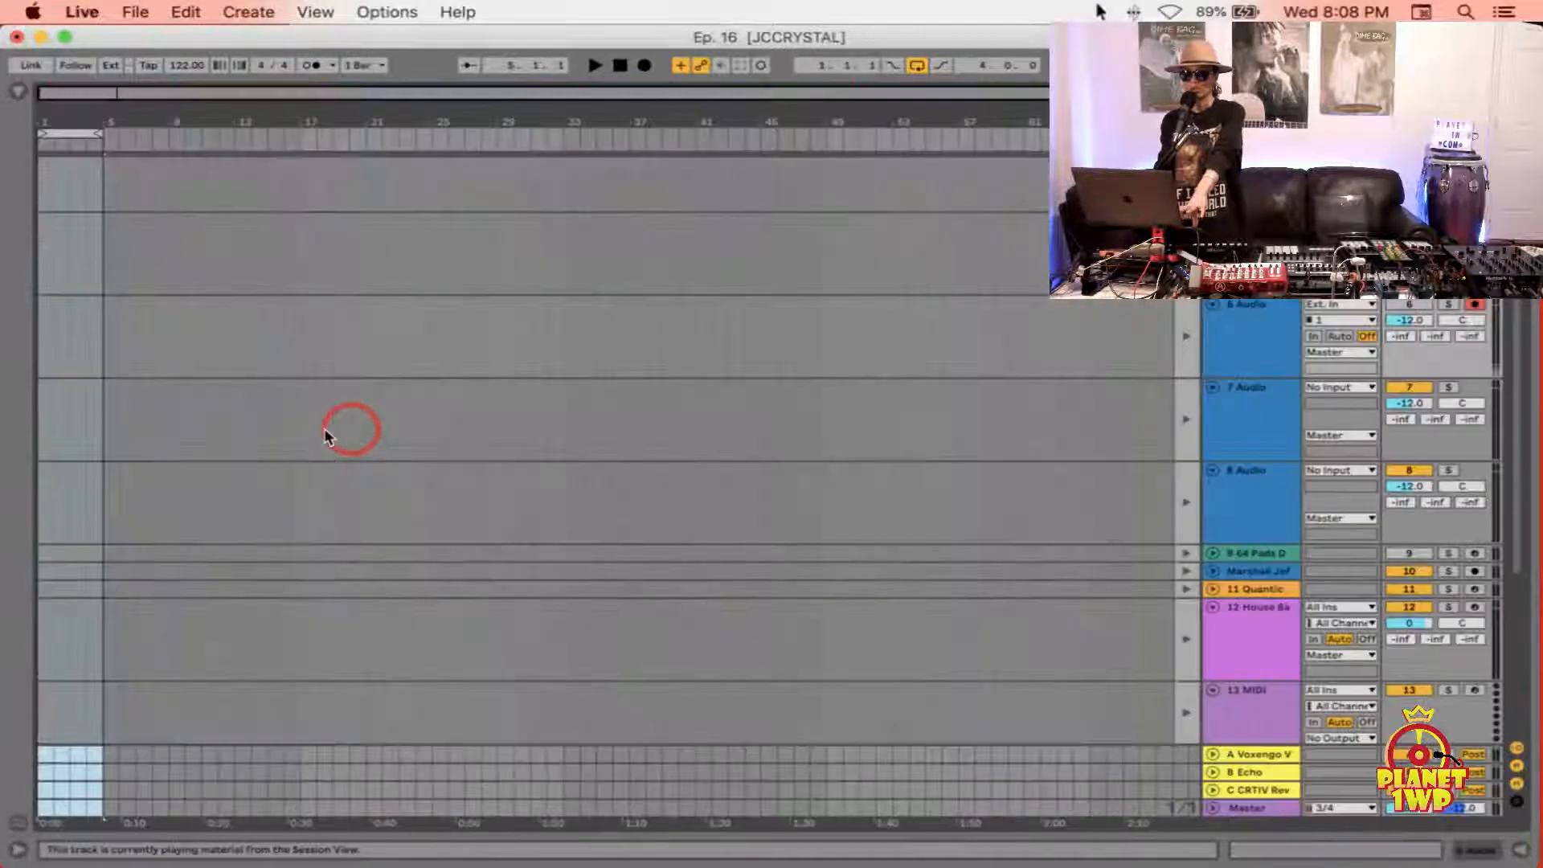
Step: Try recording on the 6 Audio track from bar 1, and undo the recording
{"action": "left_click", "coordinate": [631, 65]}
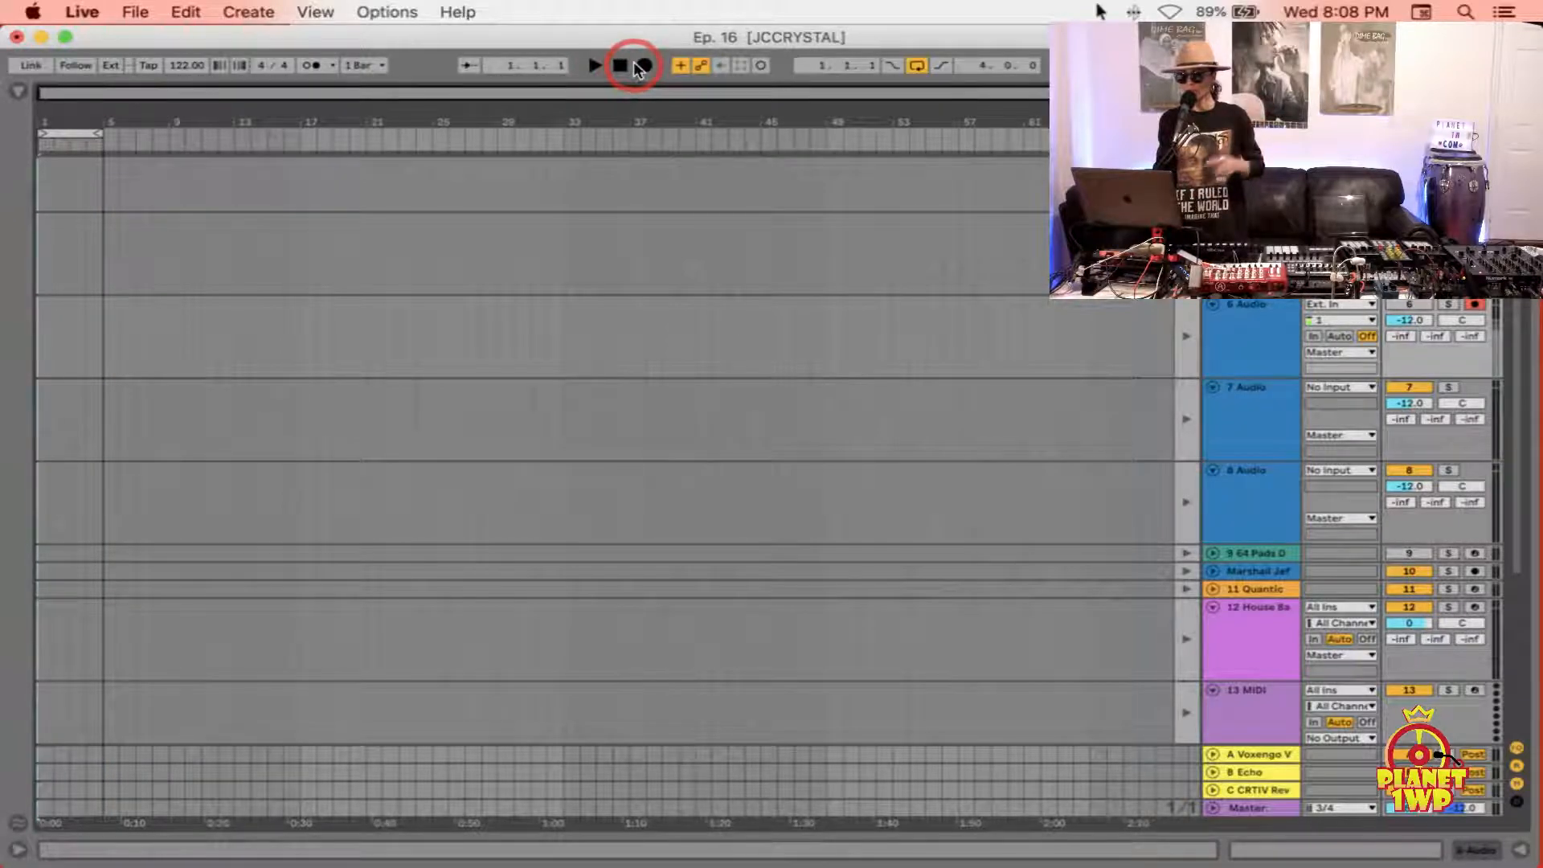
{"action": "left_click", "coordinate": [1230, 333]}
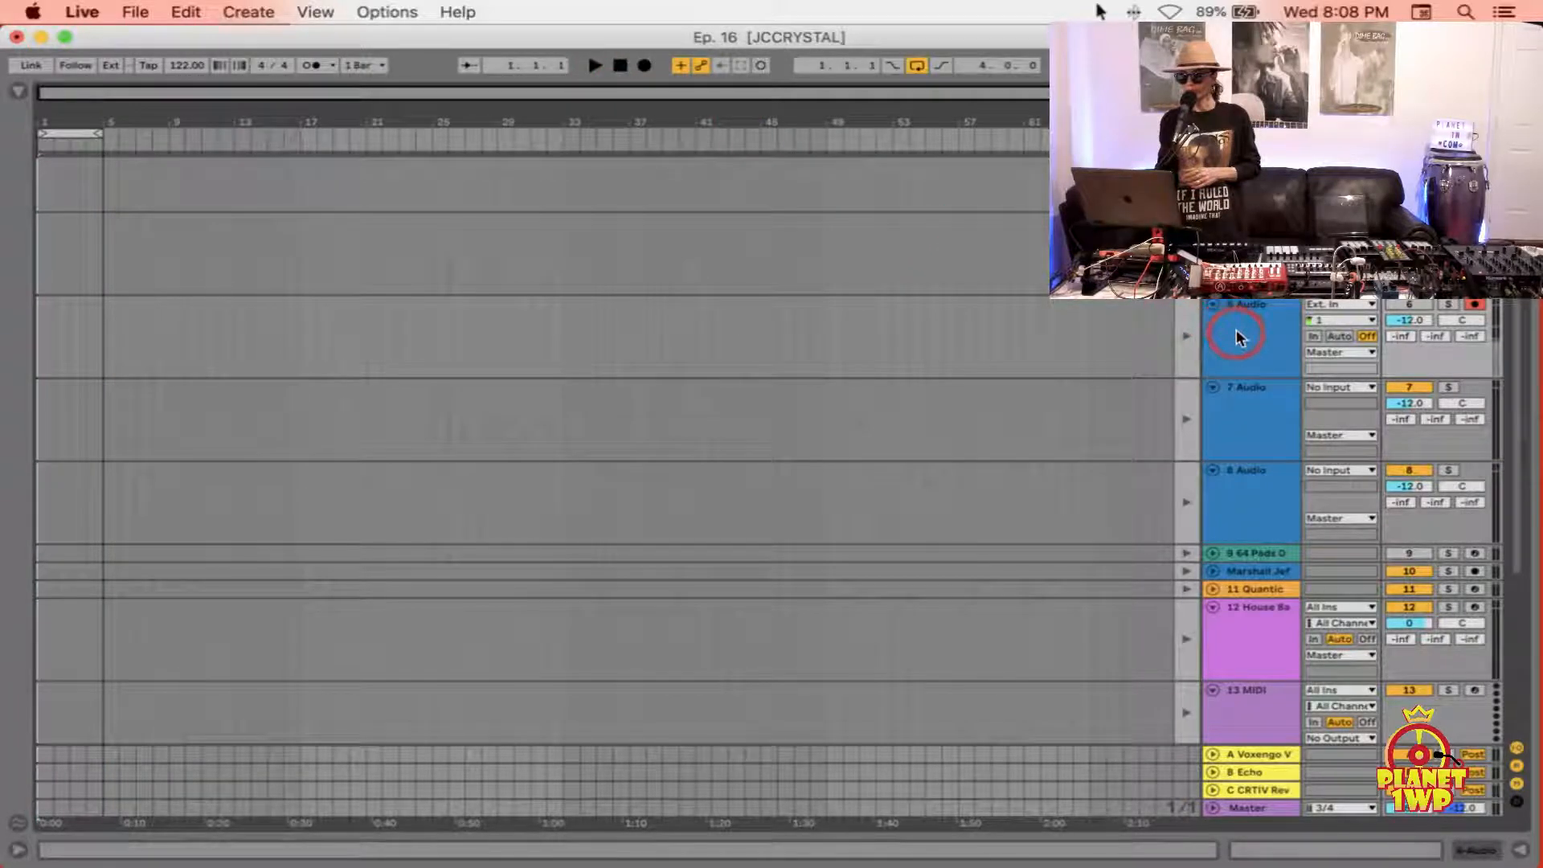
{"action": "left_click", "coordinate": [644, 65]}
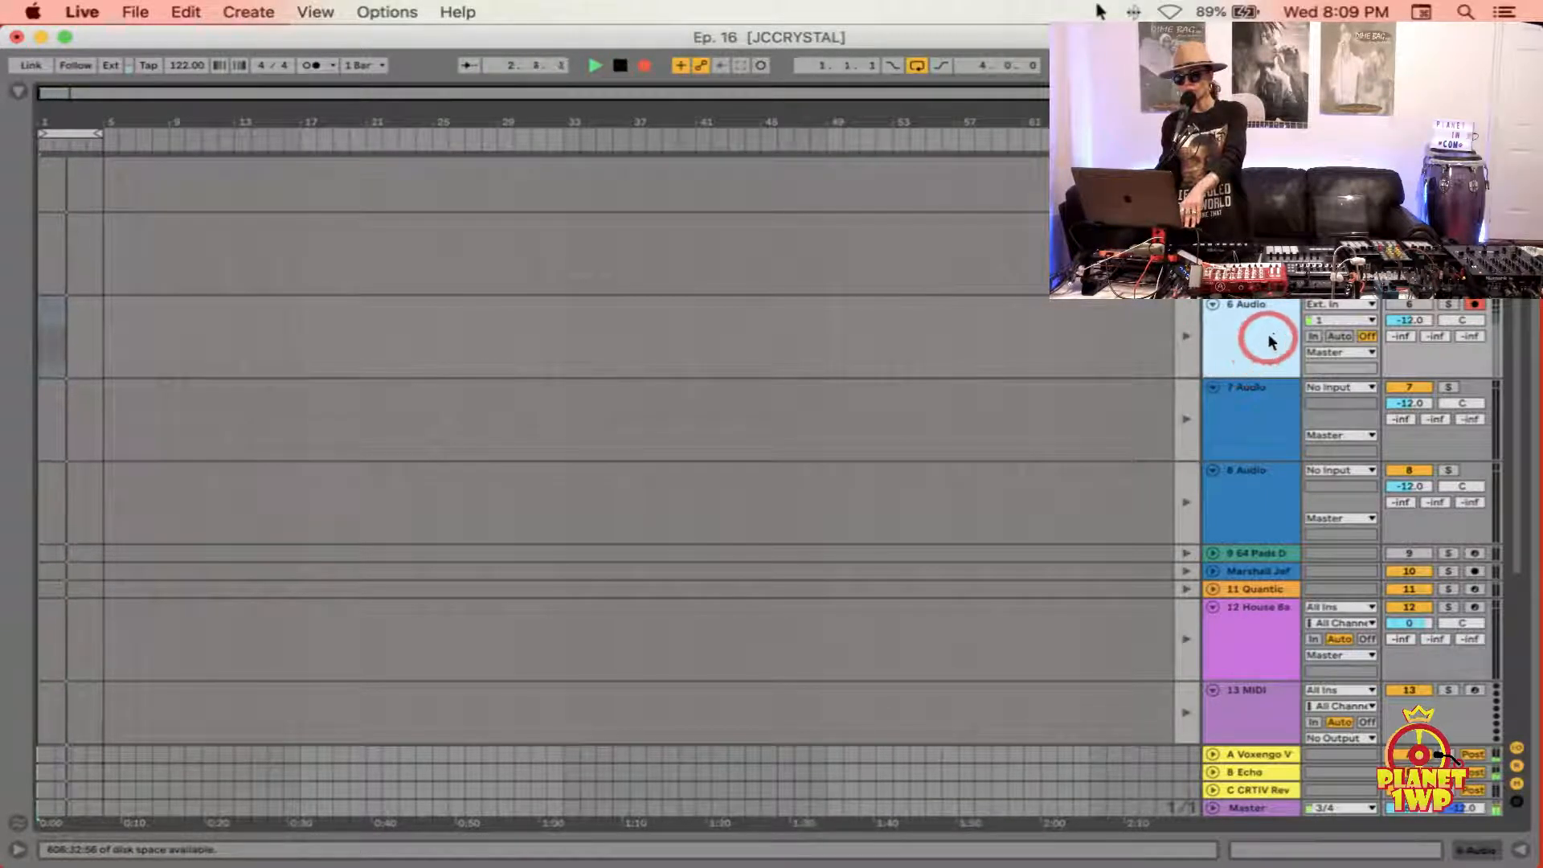
{"action": "key", "text": "space"}
{"action": "key", "text": "super+z"}
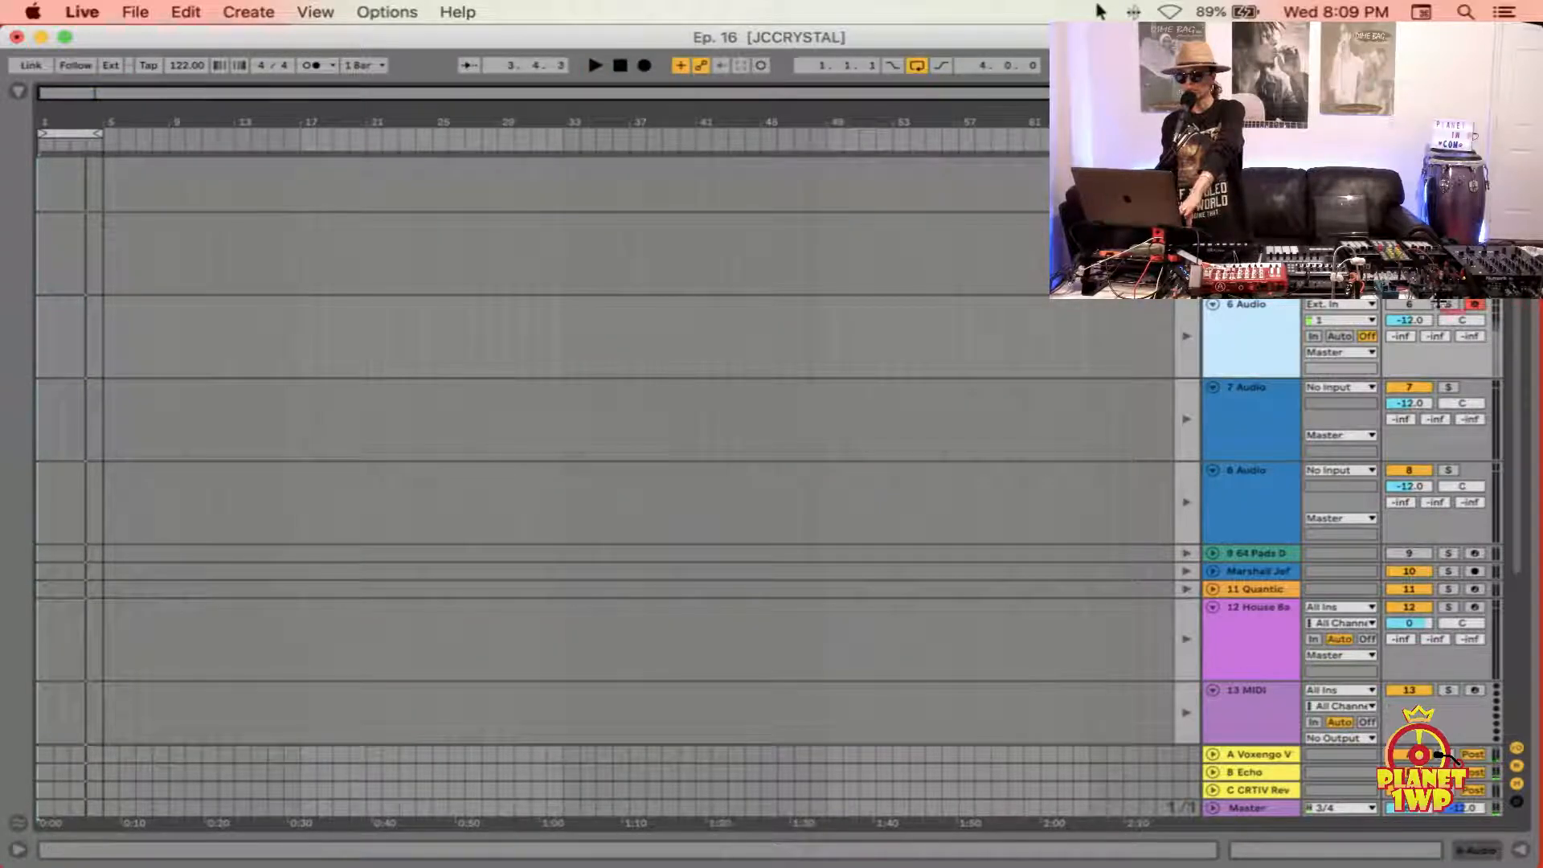
Step: Solo the 6 Audio track and record looped takes over the first four bars, turning on the metronome
{"action": "left_click", "coordinate": [1447, 304]}
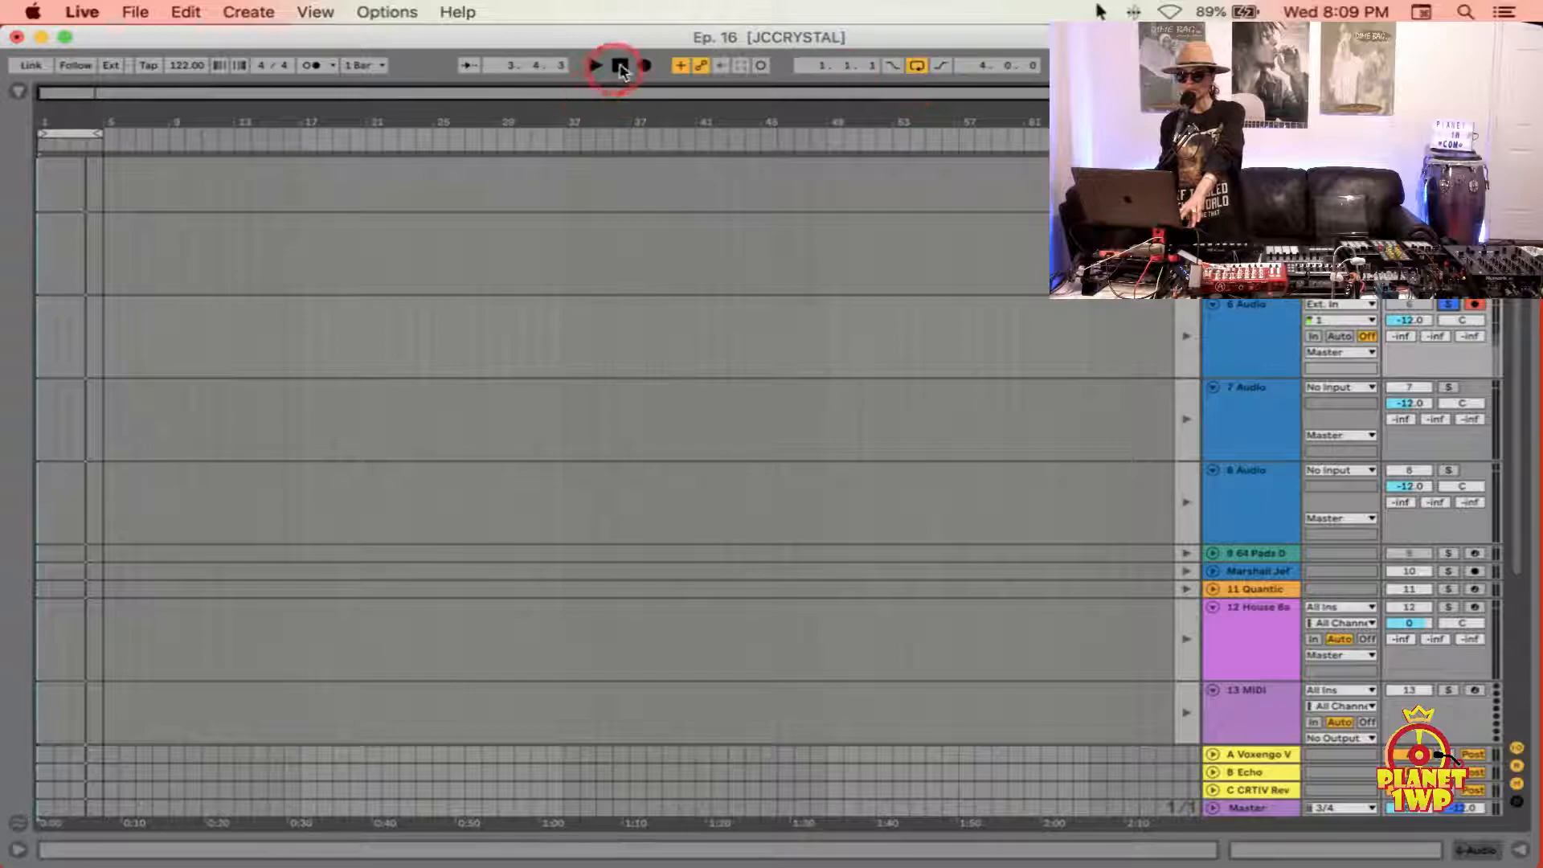
{"action": "left_click", "coordinate": [646, 64]}
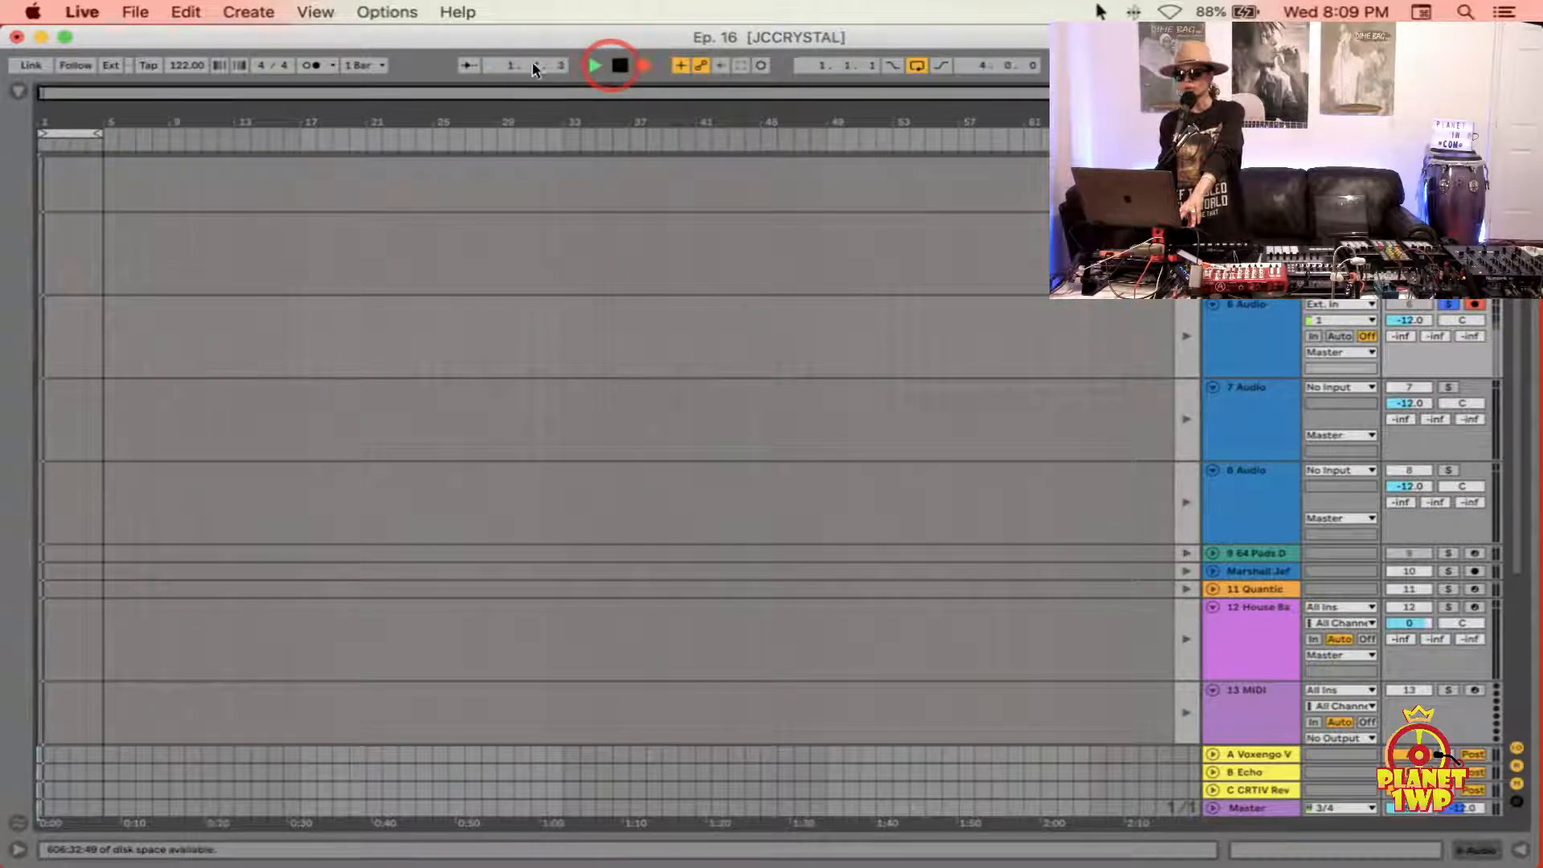
{"action": "left_click", "coordinate": [314, 66]}
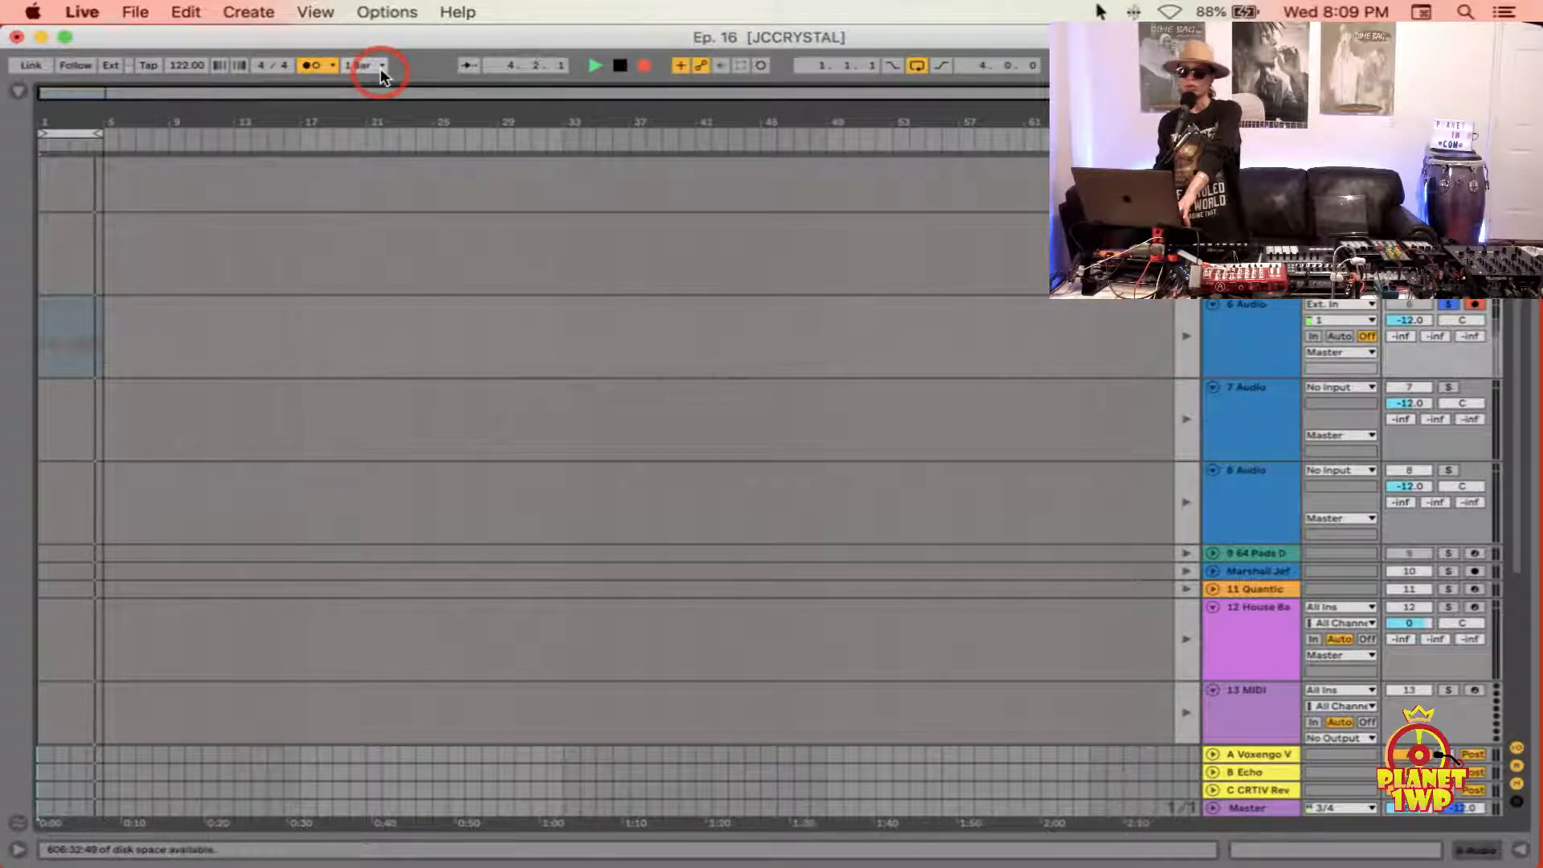
{"action": "key", "text": "space"}
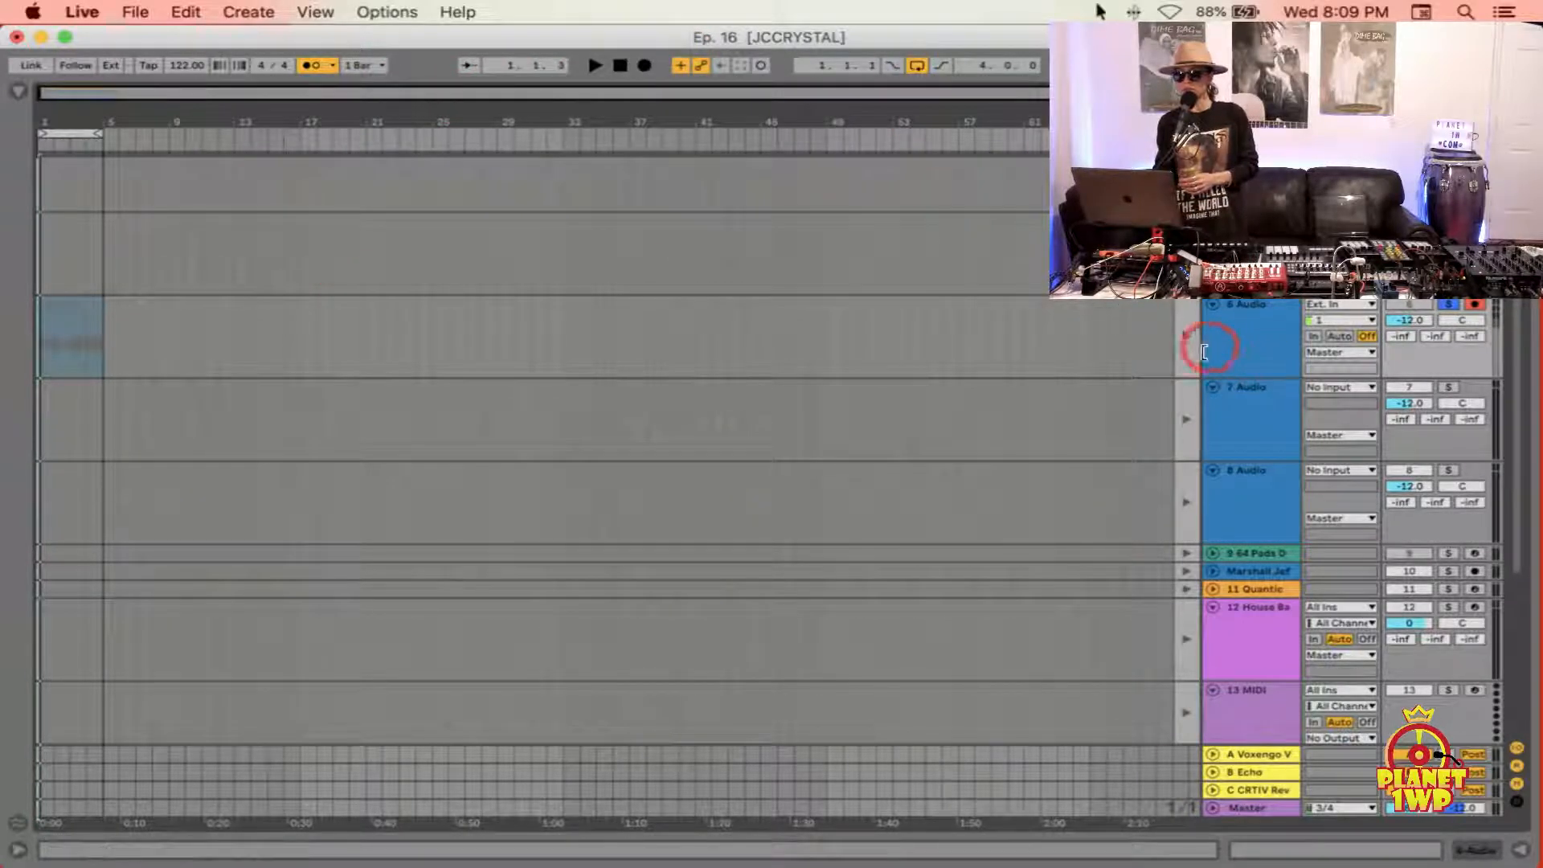
Step: Show the take lanes of the 6 Audio track
{"action": "left_click", "coordinate": [1188, 333]}
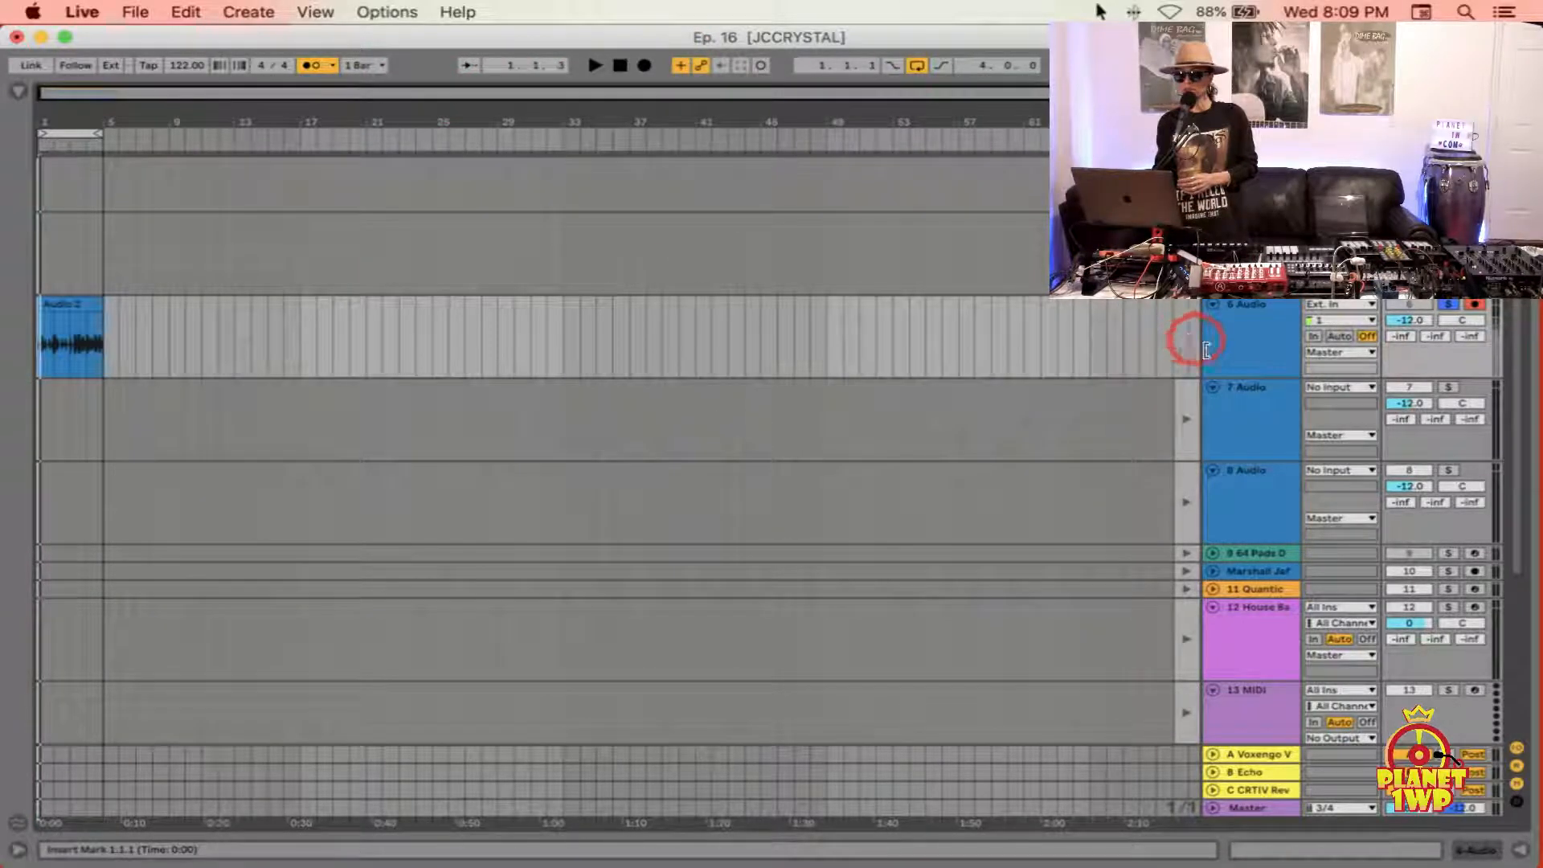
{"action": "right_click", "coordinate": [1249, 337]}
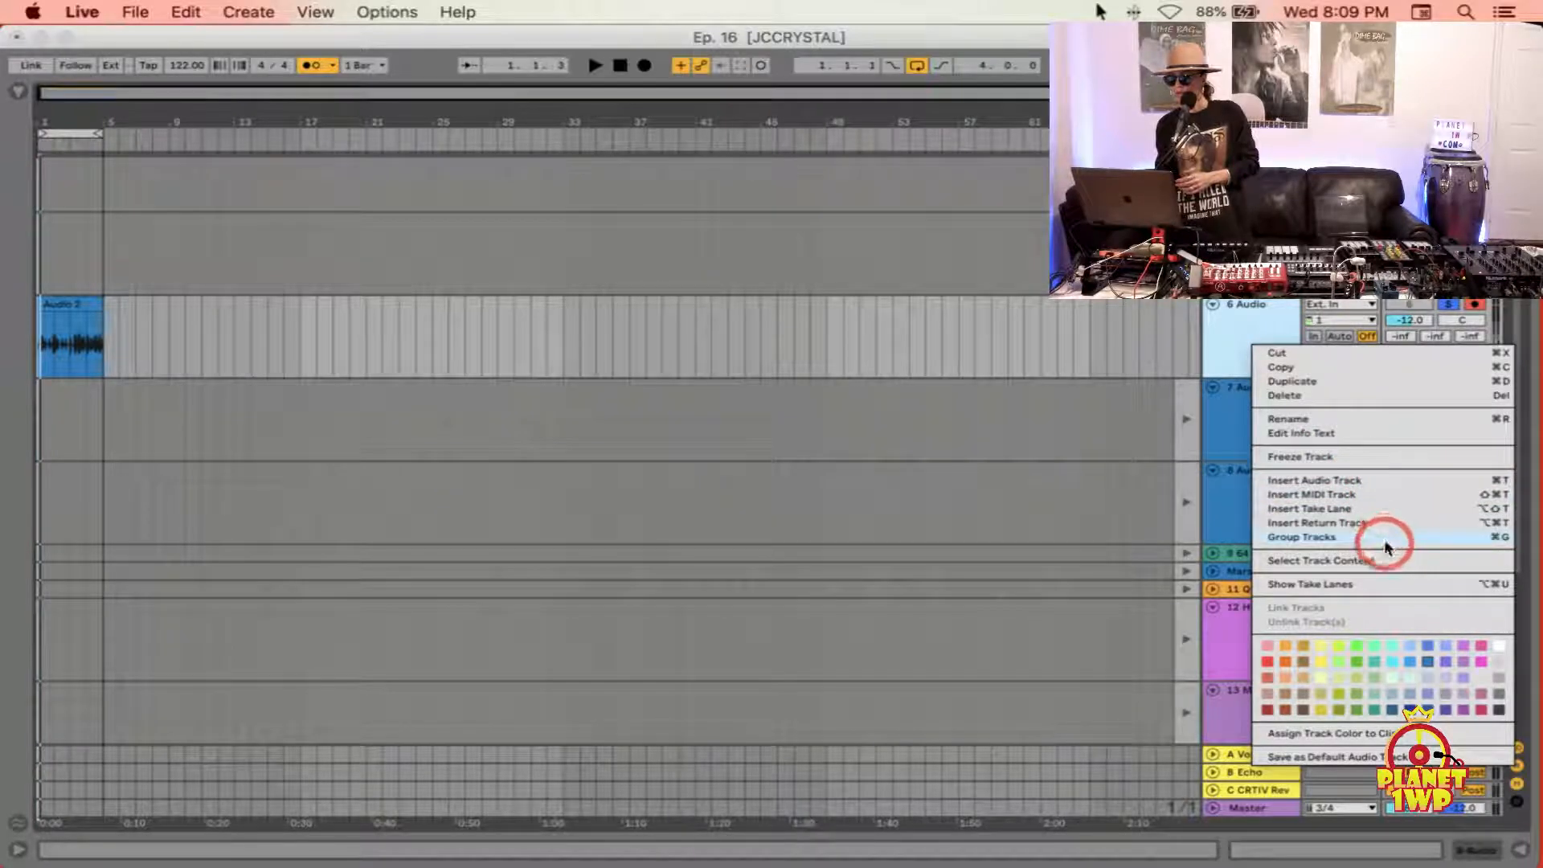
{"action": "left_click", "coordinate": [1365, 582]}
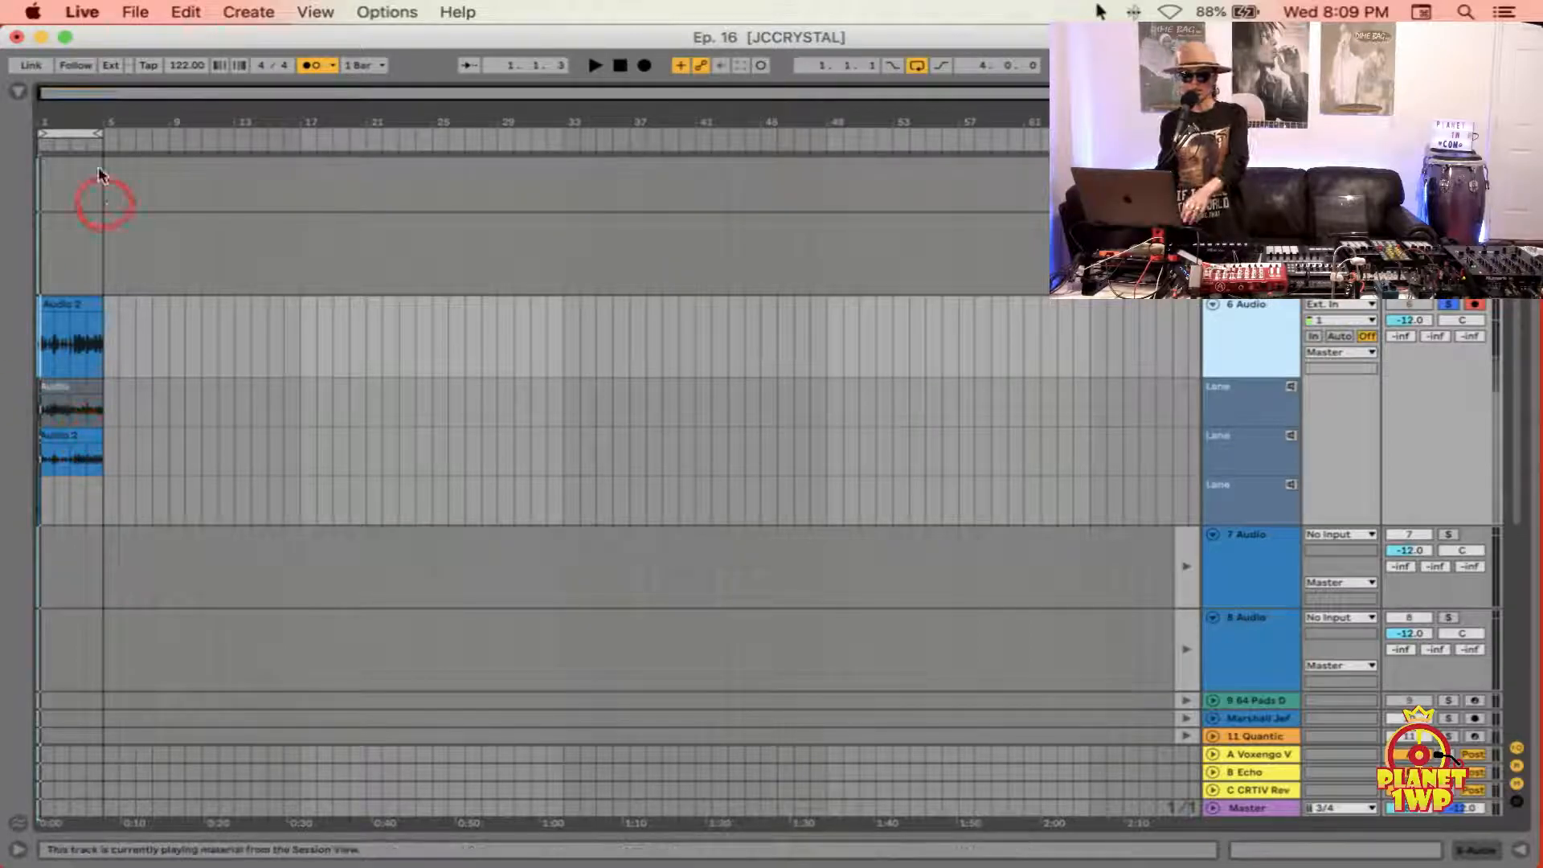
Step: Comp bar 3 of the second take lane into the main lane and try moving that segment's start earlier
{"action": "left_click_drag", "start_coordinate": [76, 111], "coordinate": [83, 128]}
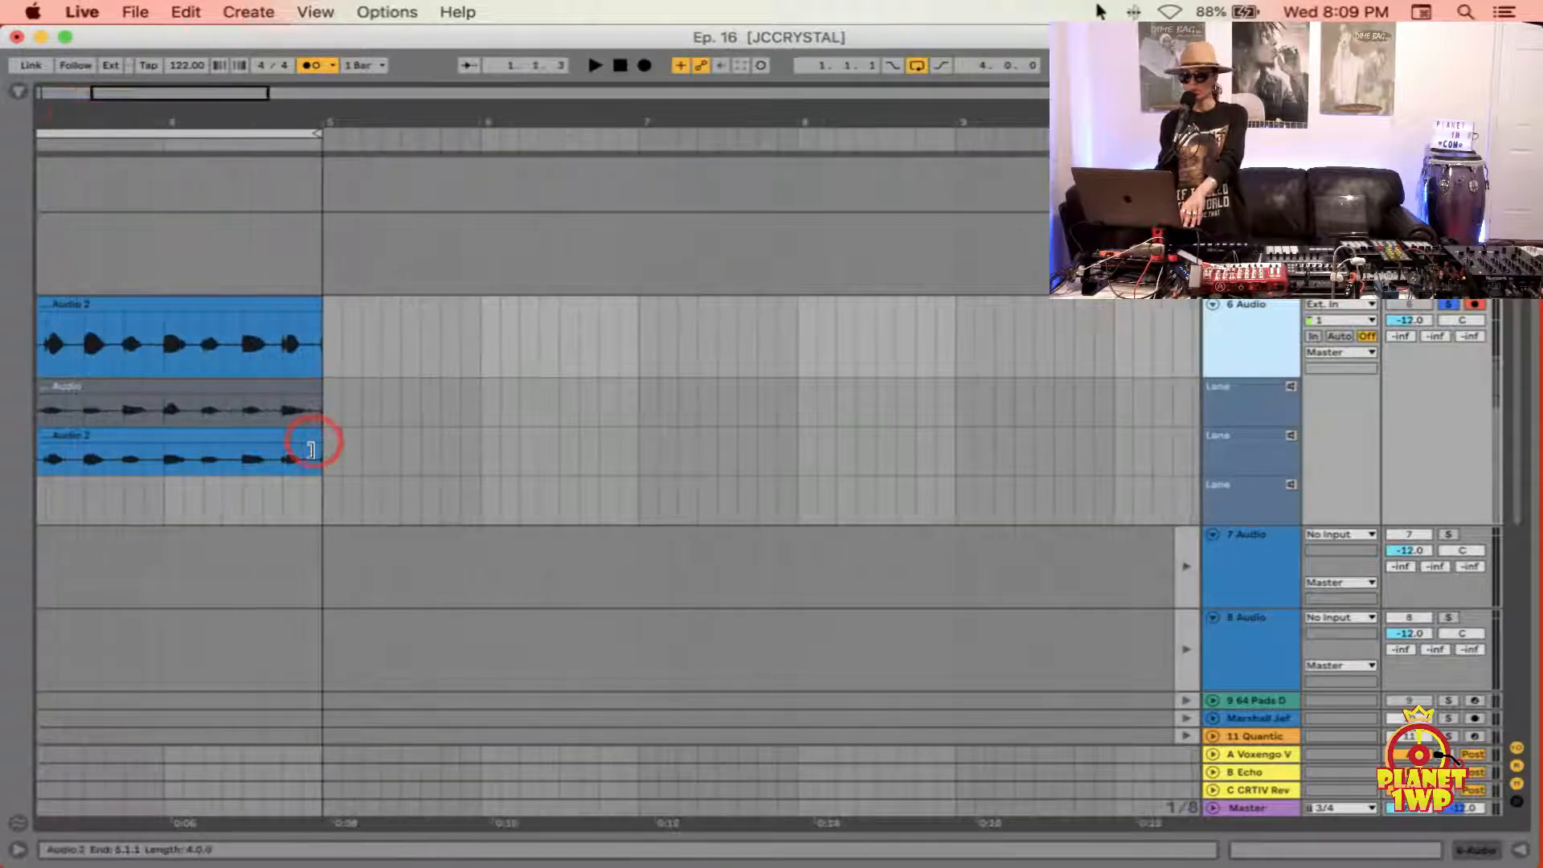
{"action": "scroll", "coordinate": [313, 437], "scroll_direction": "up", "scroll_amount": 5}
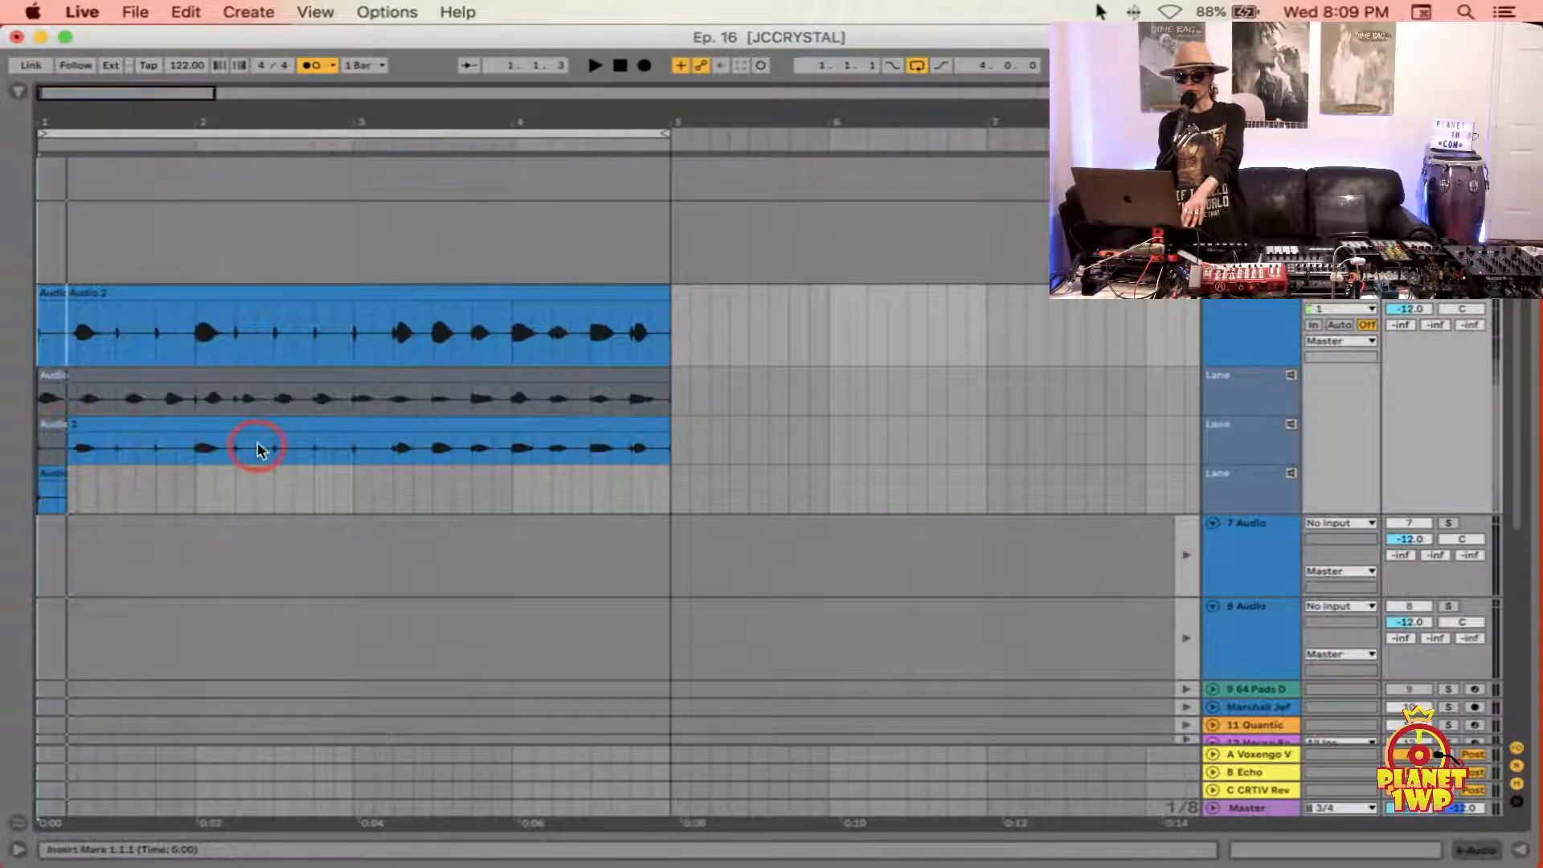
{"action": "left_click_drag", "start_coordinate": [351, 441], "coordinate": [516, 456]}
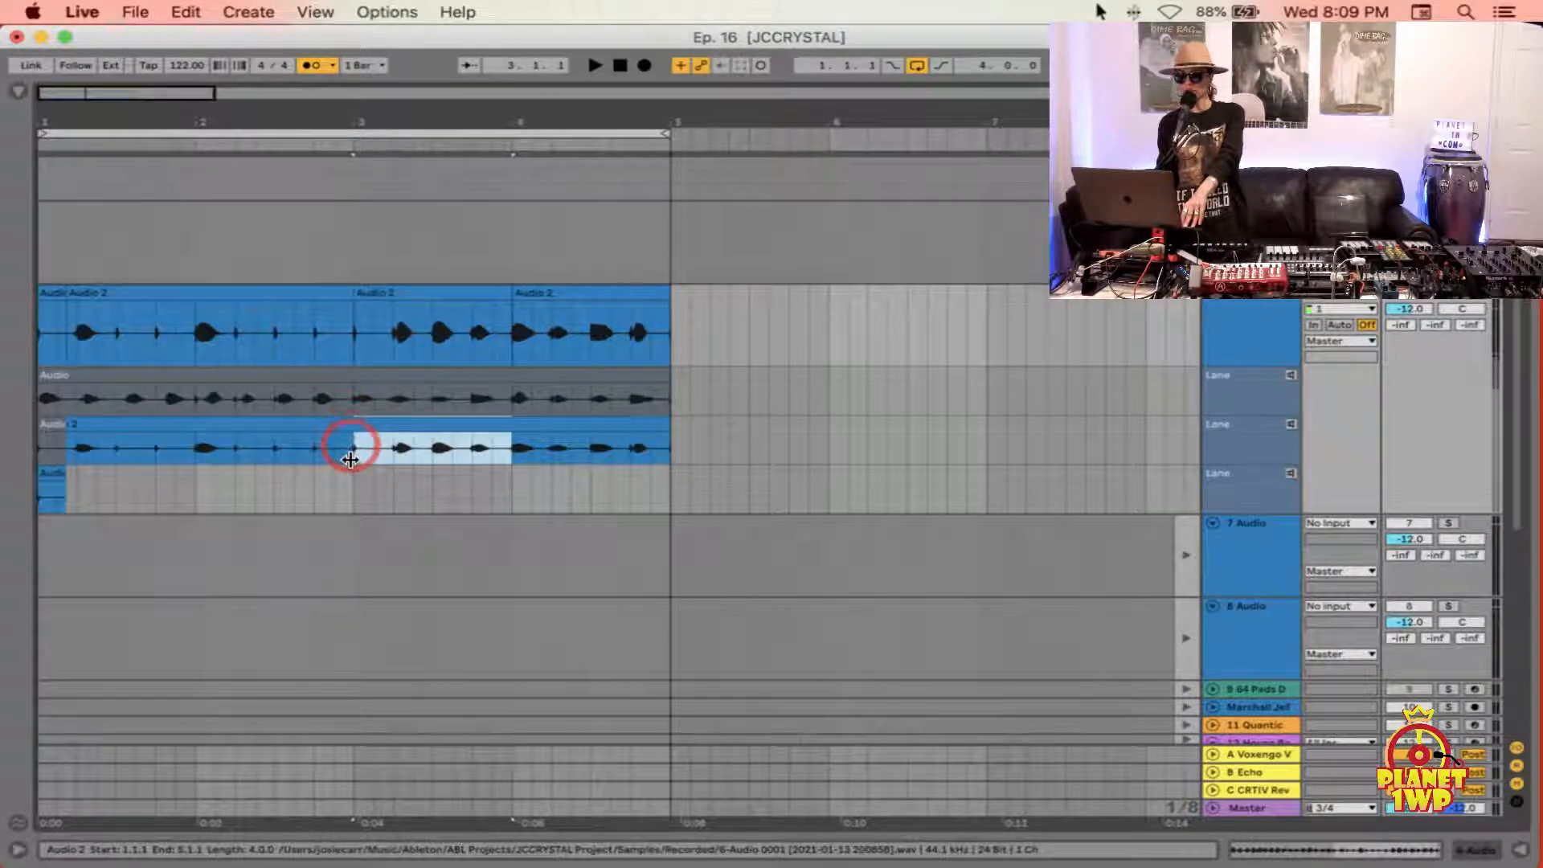
{"action": "mouse_move", "coordinate": [354, 441]}
{"action": "left_mouse_down"}
{"action": "mouse_move", "coordinate": [294, 458]}
{"action": "mouse_move", "coordinate": [258, 448]}
{"action": "mouse_move", "coordinate": [334, 451]}
{"action": "left_mouse_up"}
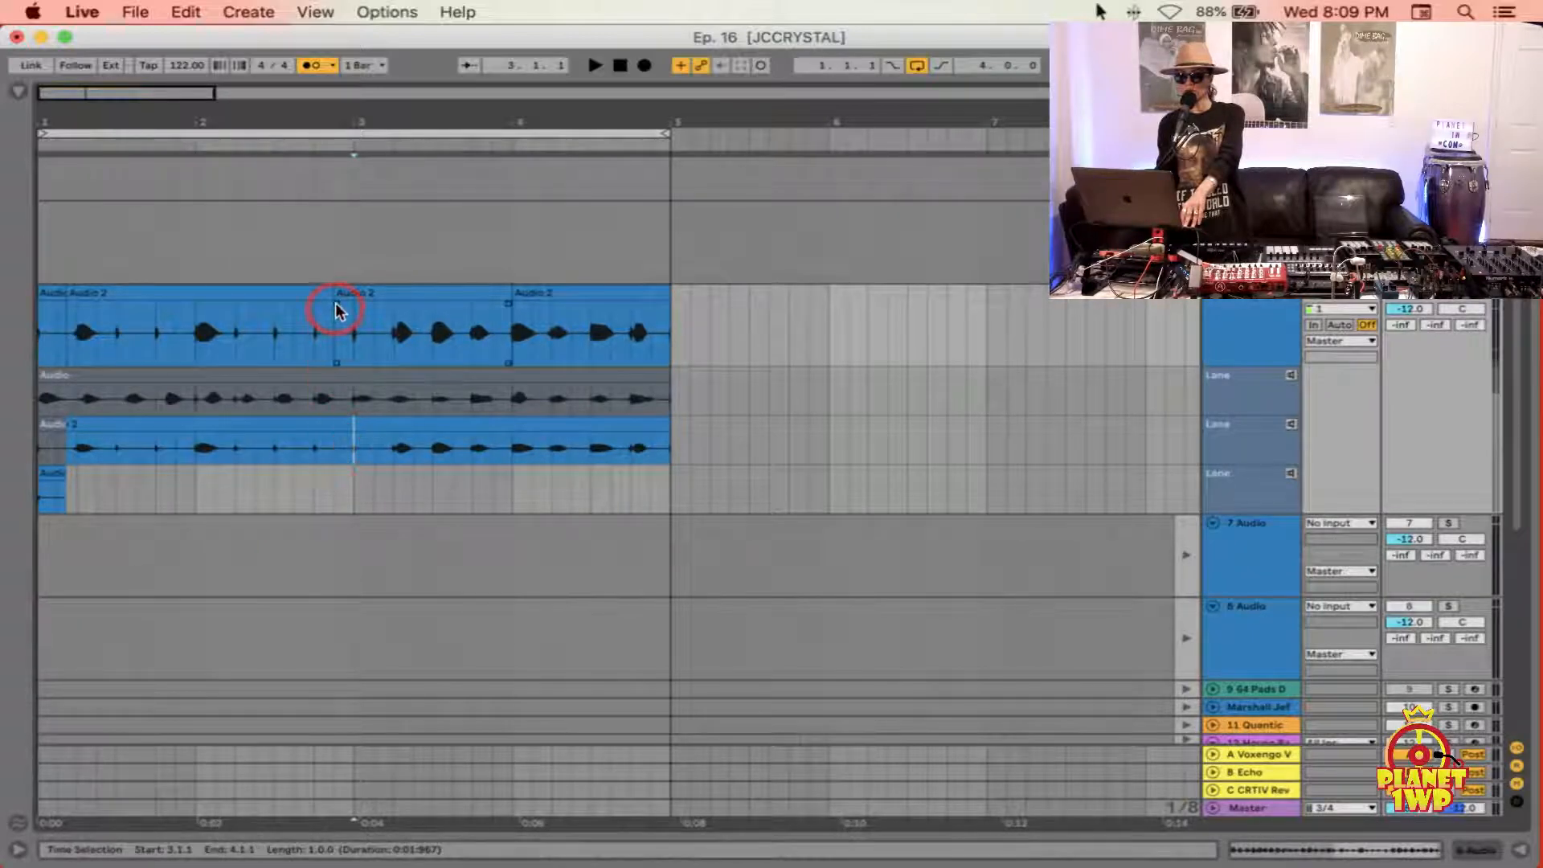
{"action": "left_click", "coordinate": [476, 448]}
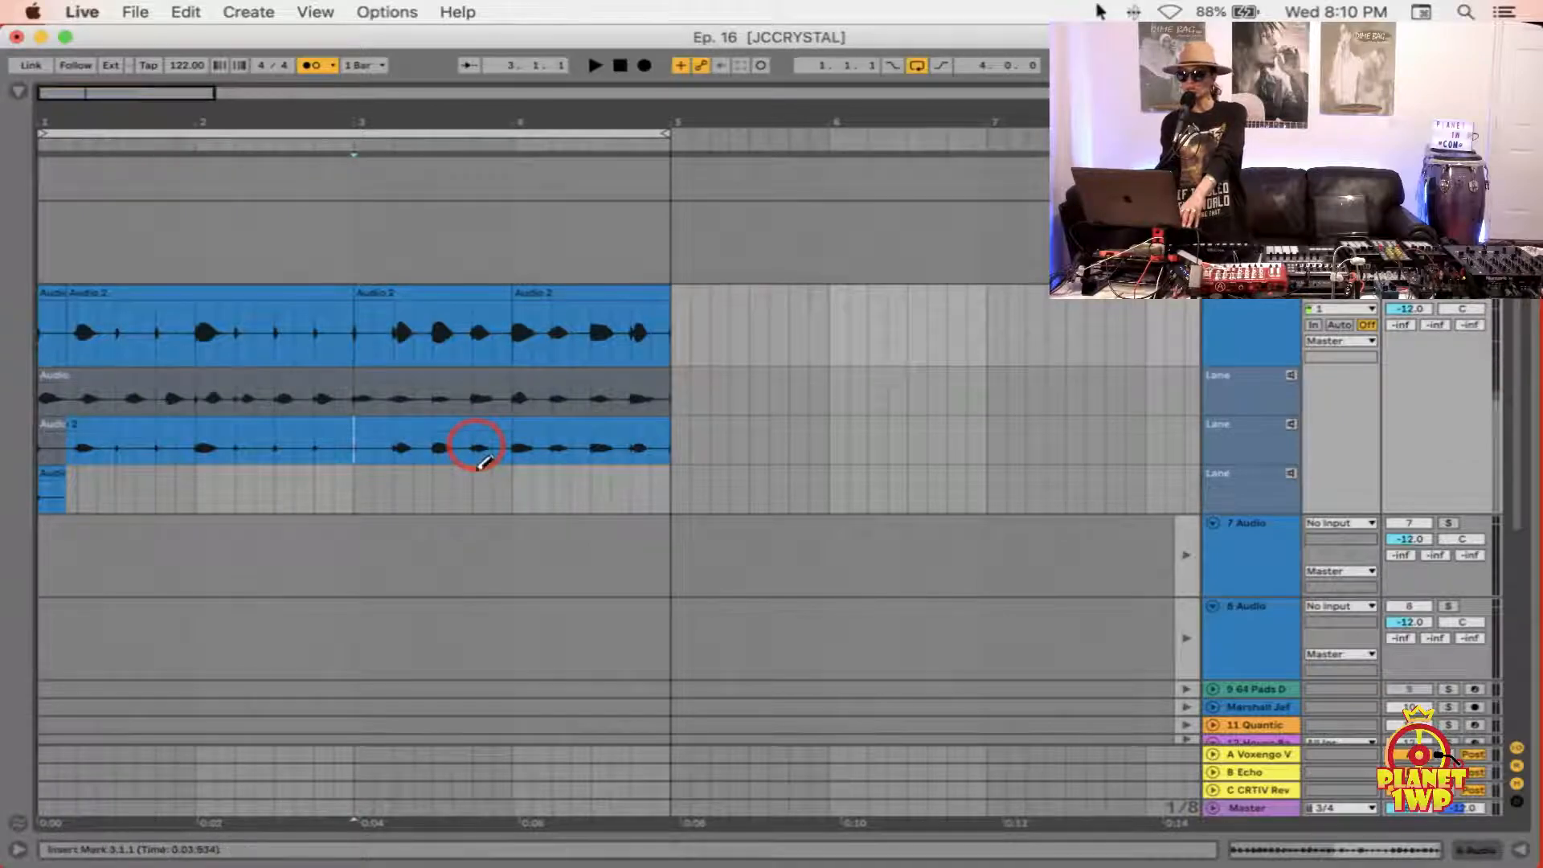
Step: Comp short segments in bars 1 and 3 from the first take lane, and in bars 2 and 3 from the second
{"action": "left_click_drag", "start_coordinate": [83, 398], "coordinate": [134, 400]}
{"action": "left_click", "coordinate": [268, 425]}
{"action": "left_click_drag", "start_coordinate": [239, 442], "coordinate": [274, 452]}
{"action": "mouse_move", "coordinate": [432, 451]}
{"action": "left_mouse_down"}
{"action": "mouse_move", "coordinate": [506, 451]}
{"action": "mouse_move", "coordinate": [475, 463]}
{"action": "left_mouse_up"}
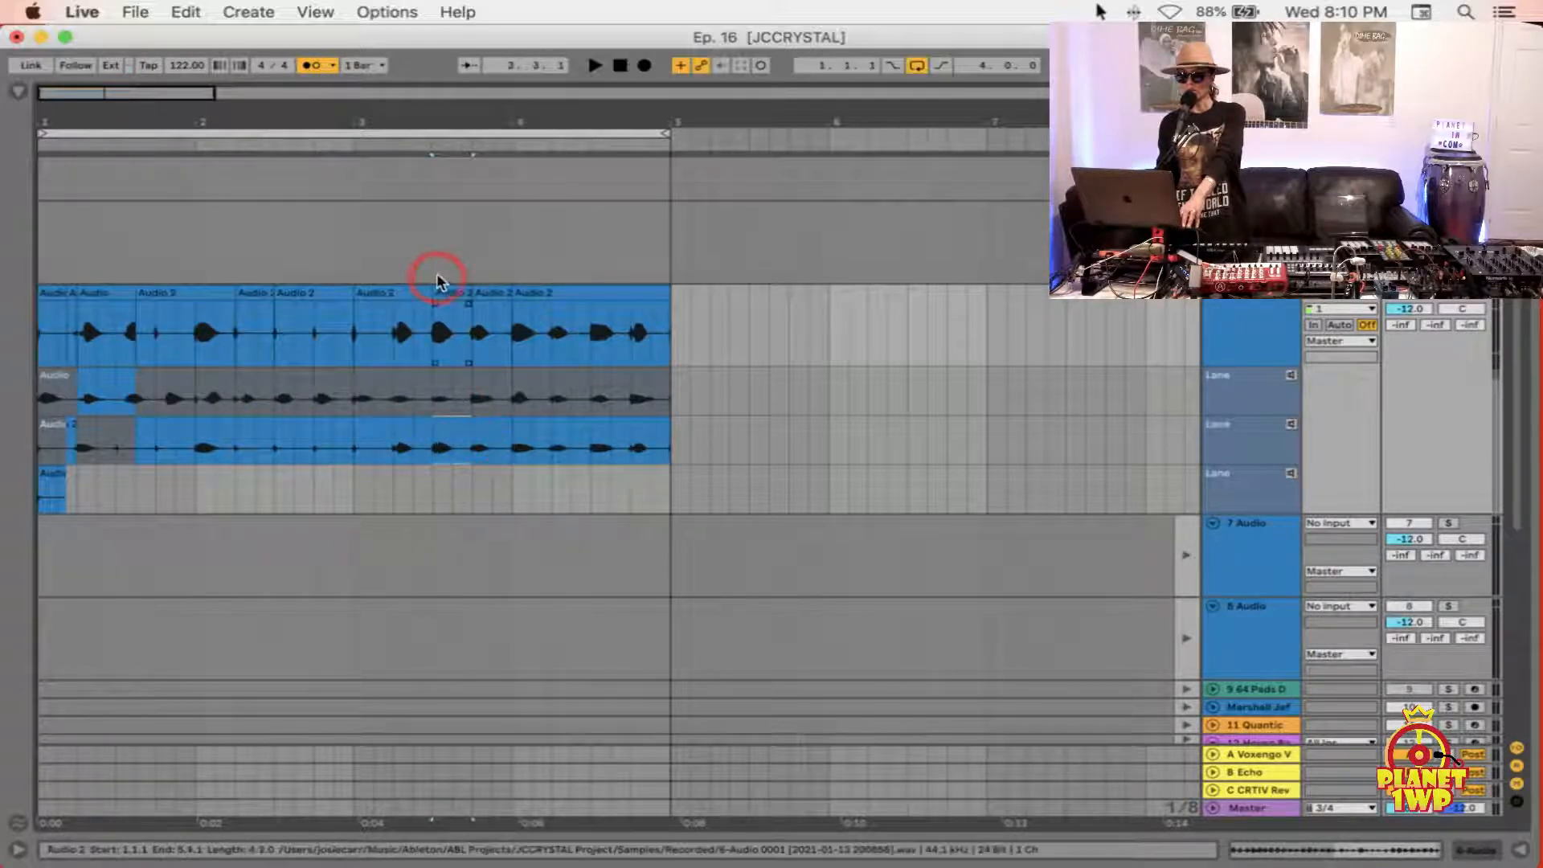
{"action": "left_click_drag", "start_coordinate": [432, 412], "coordinate": [394, 413]}
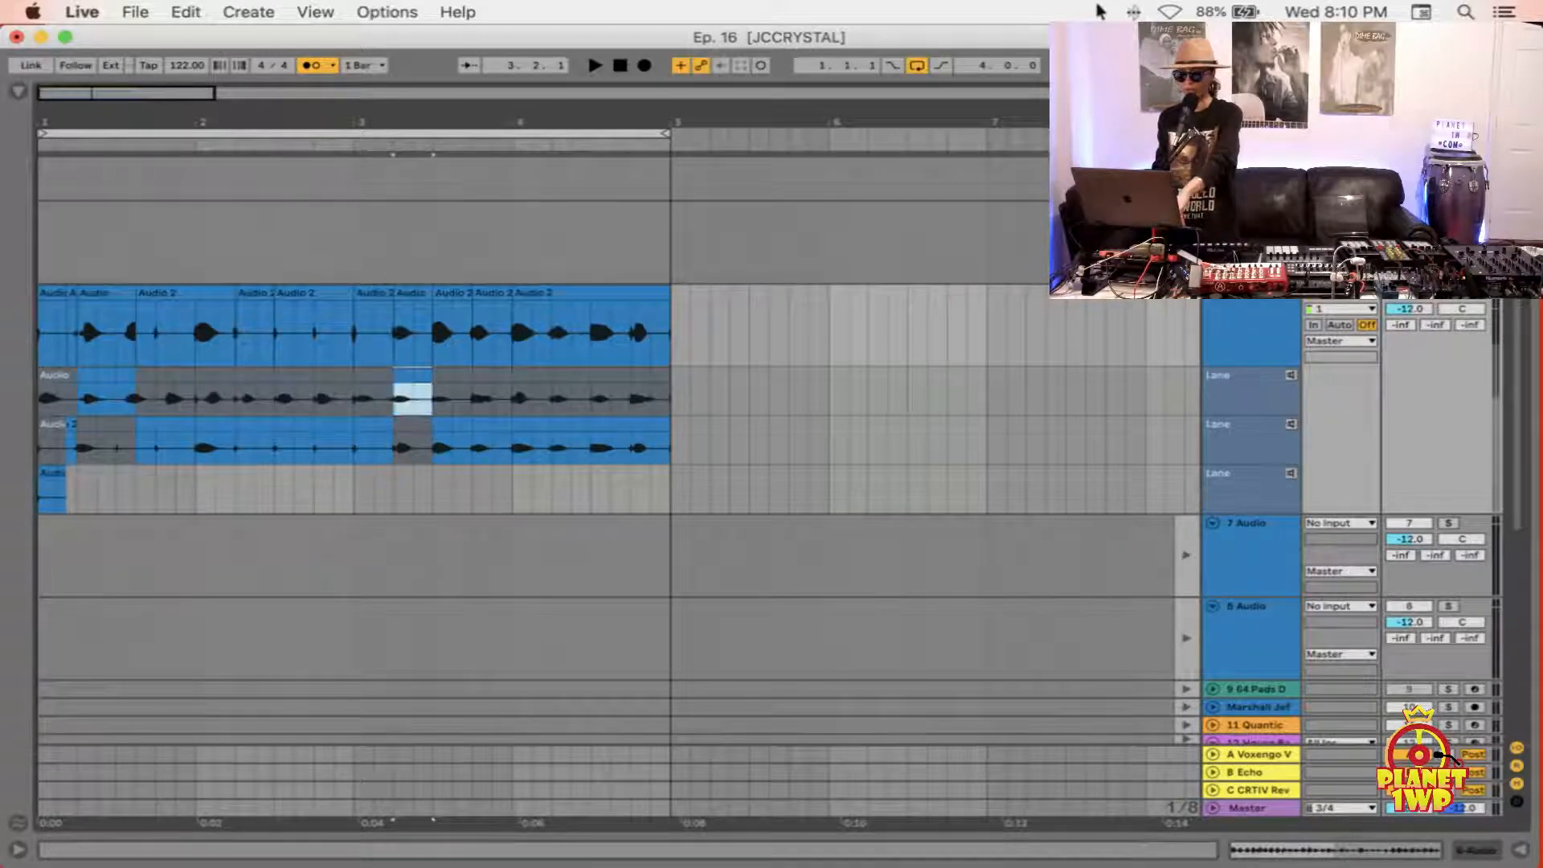
Step: Audition the first take lane of the 6 Audio track by playing it back briefly
{"action": "left_click", "coordinate": [500, 393]}
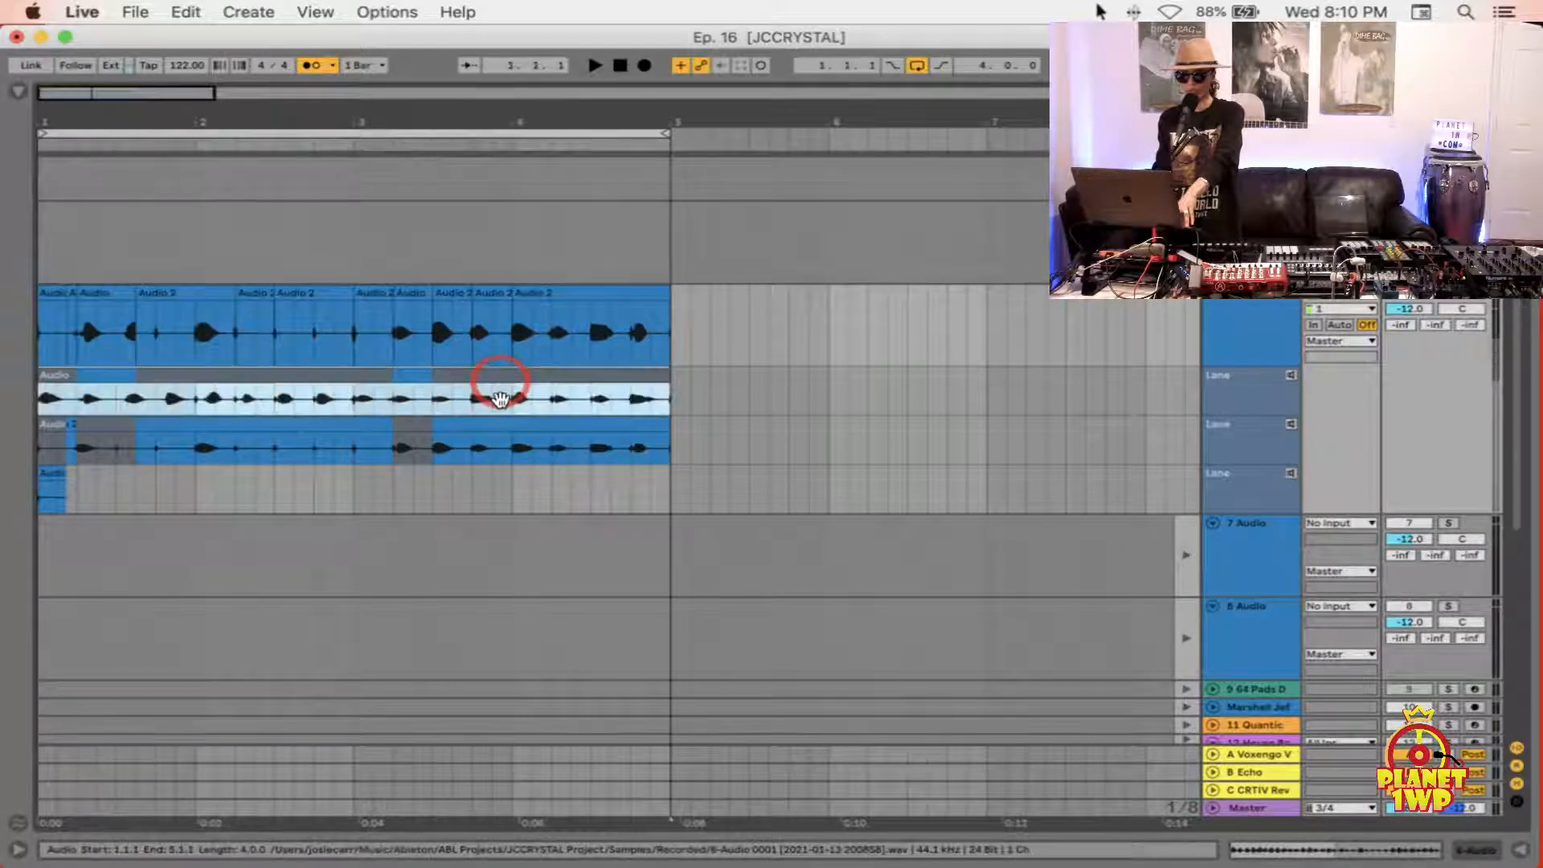
{"action": "left_click", "coordinate": [1286, 378]}
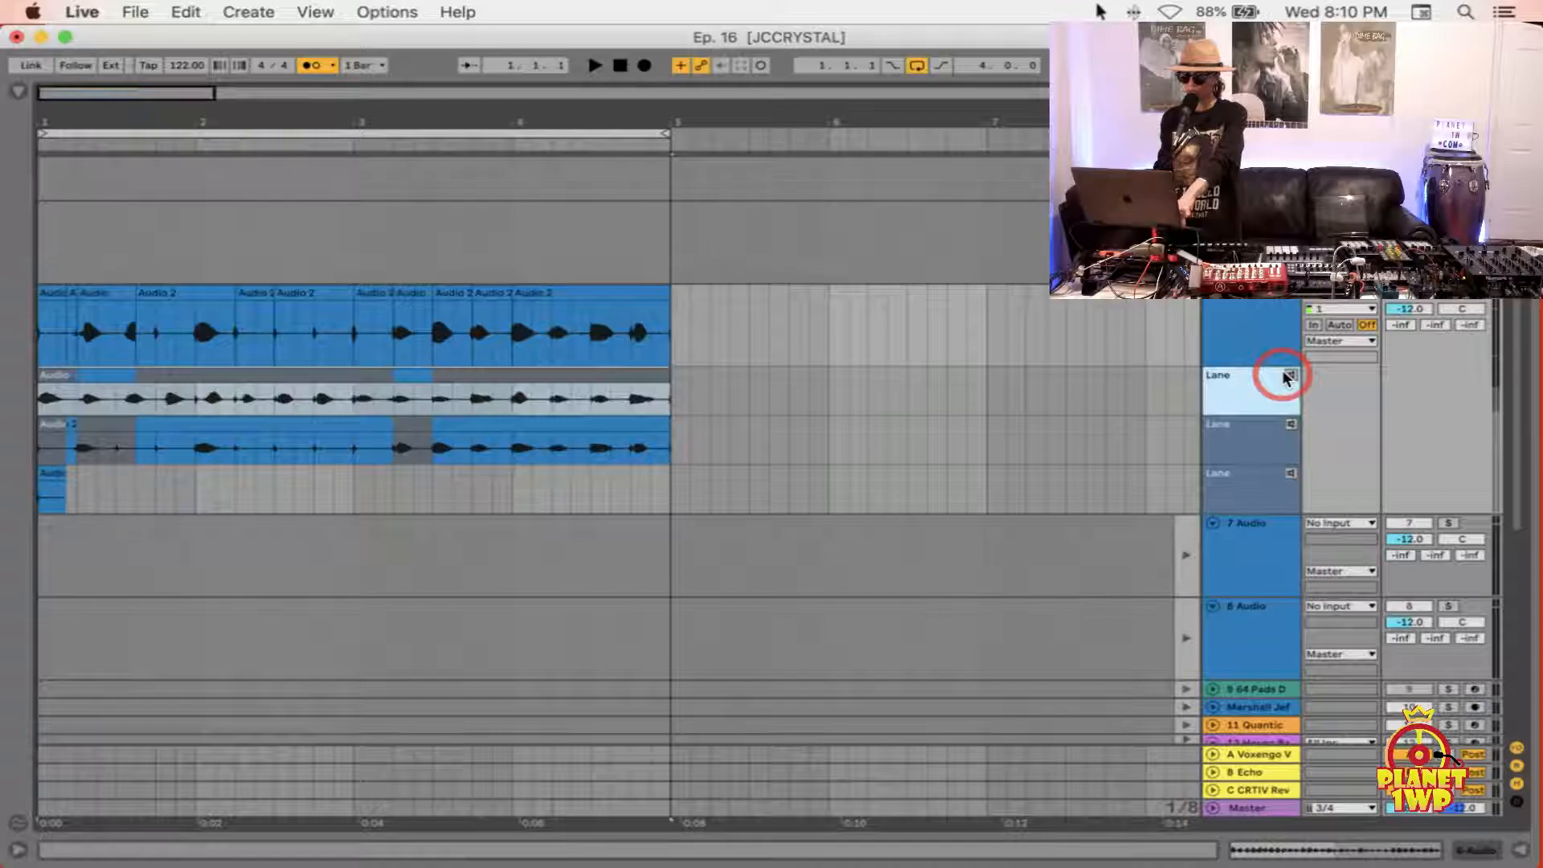
{"action": "left_click", "coordinate": [1290, 375]}
{"action": "left_click", "coordinate": [517, 387]}
{"action": "key", "text": "space"}
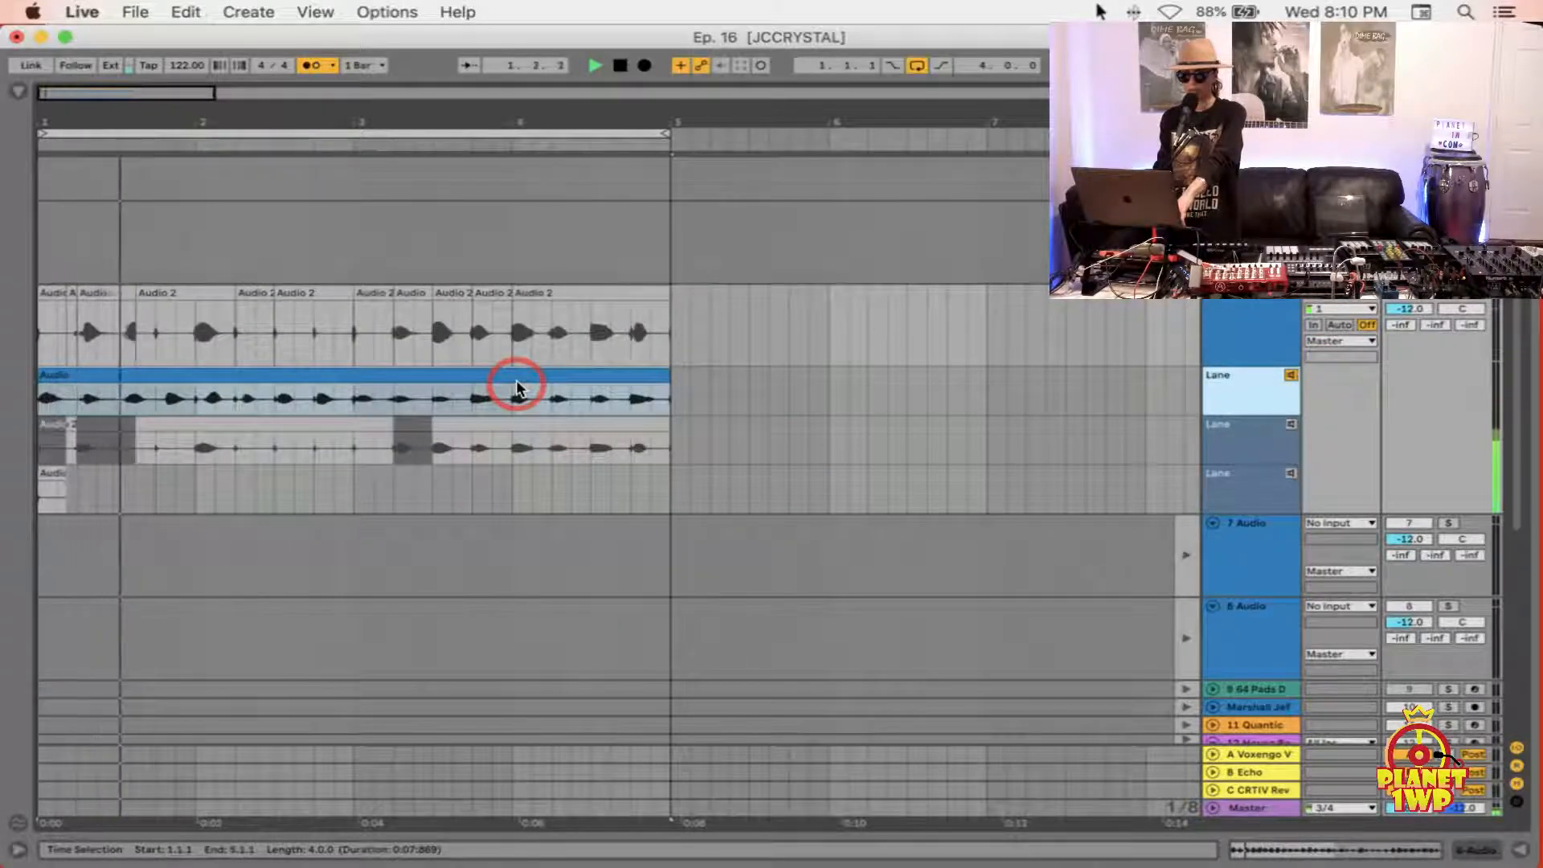
{"action": "key", "text": "space"}
Step: Audition the second take lane of the 6 Audio track, then turn auditioning off to return to the comped main lane
{"action": "left_click", "coordinate": [1283, 429]}
{"action": "left_click", "coordinate": [1290, 425]}
{"action": "key", "text": "space"}
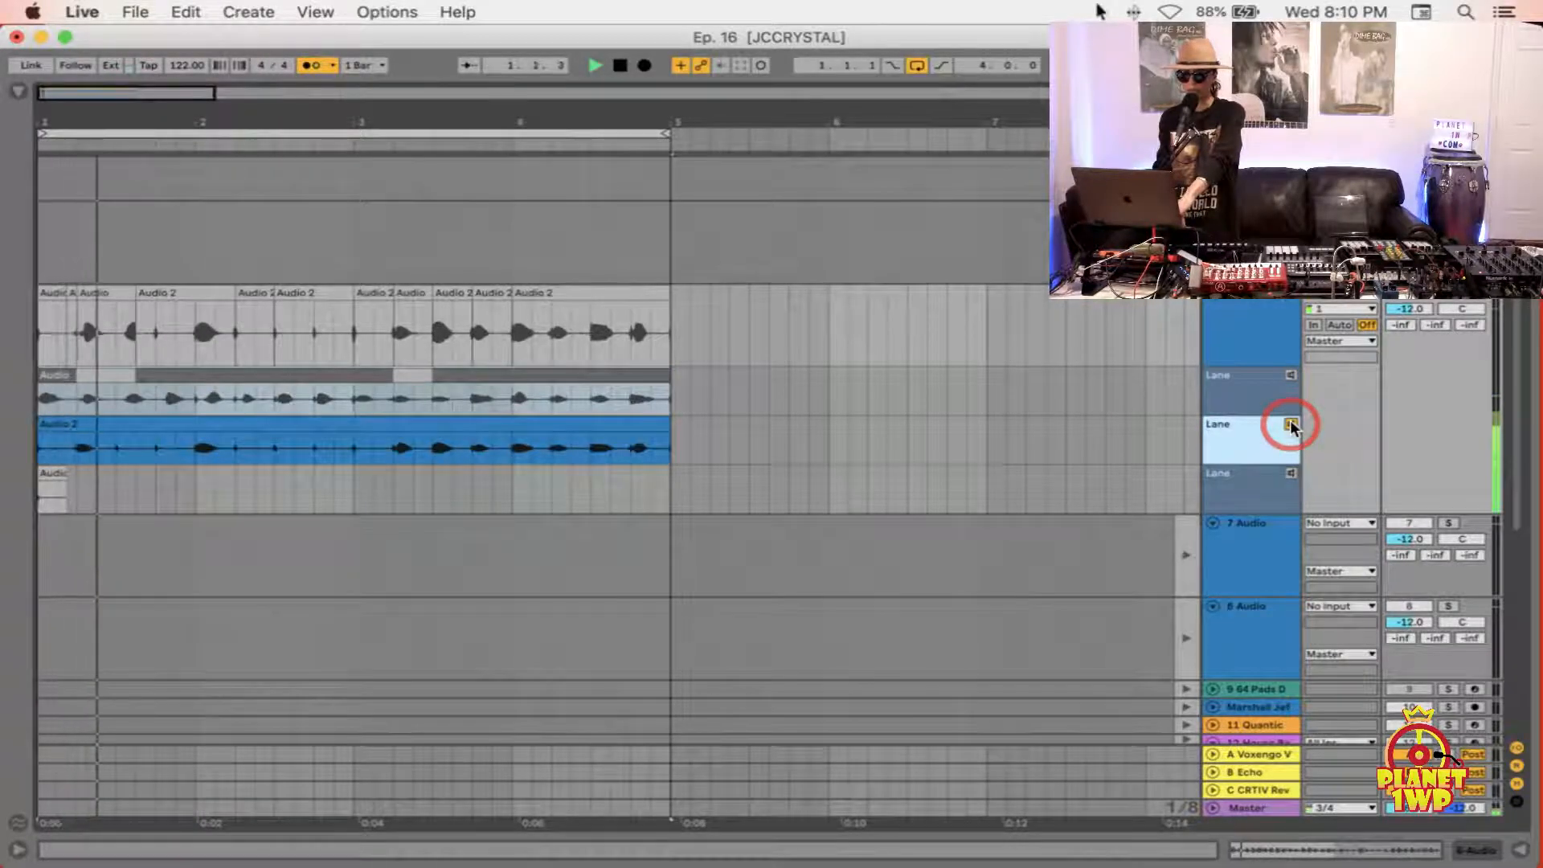
{"action": "key", "text": "space"}
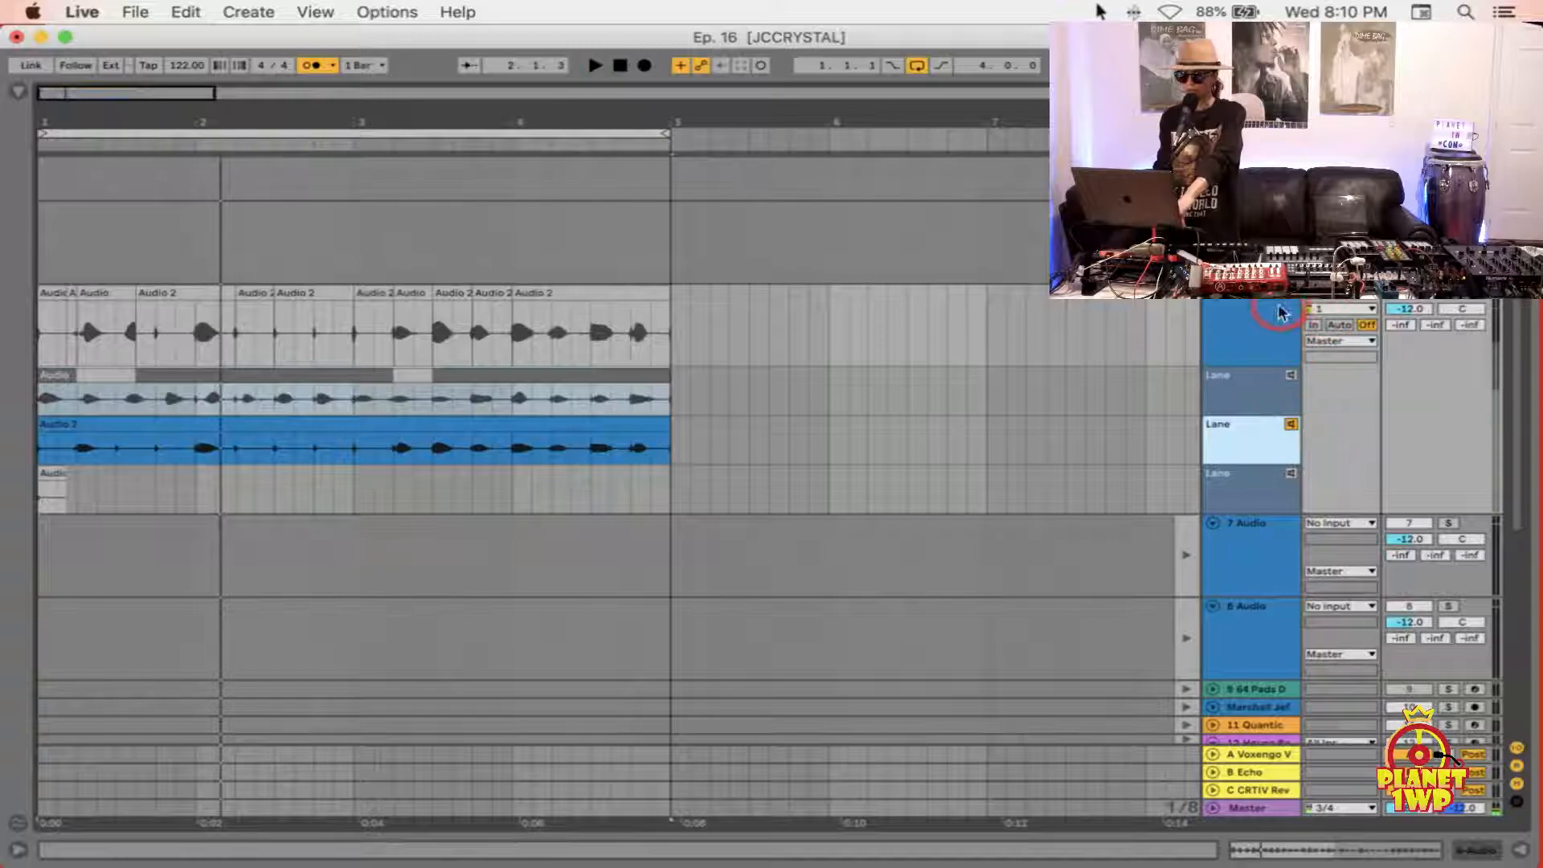
{"action": "left_click", "coordinate": [1280, 313]}
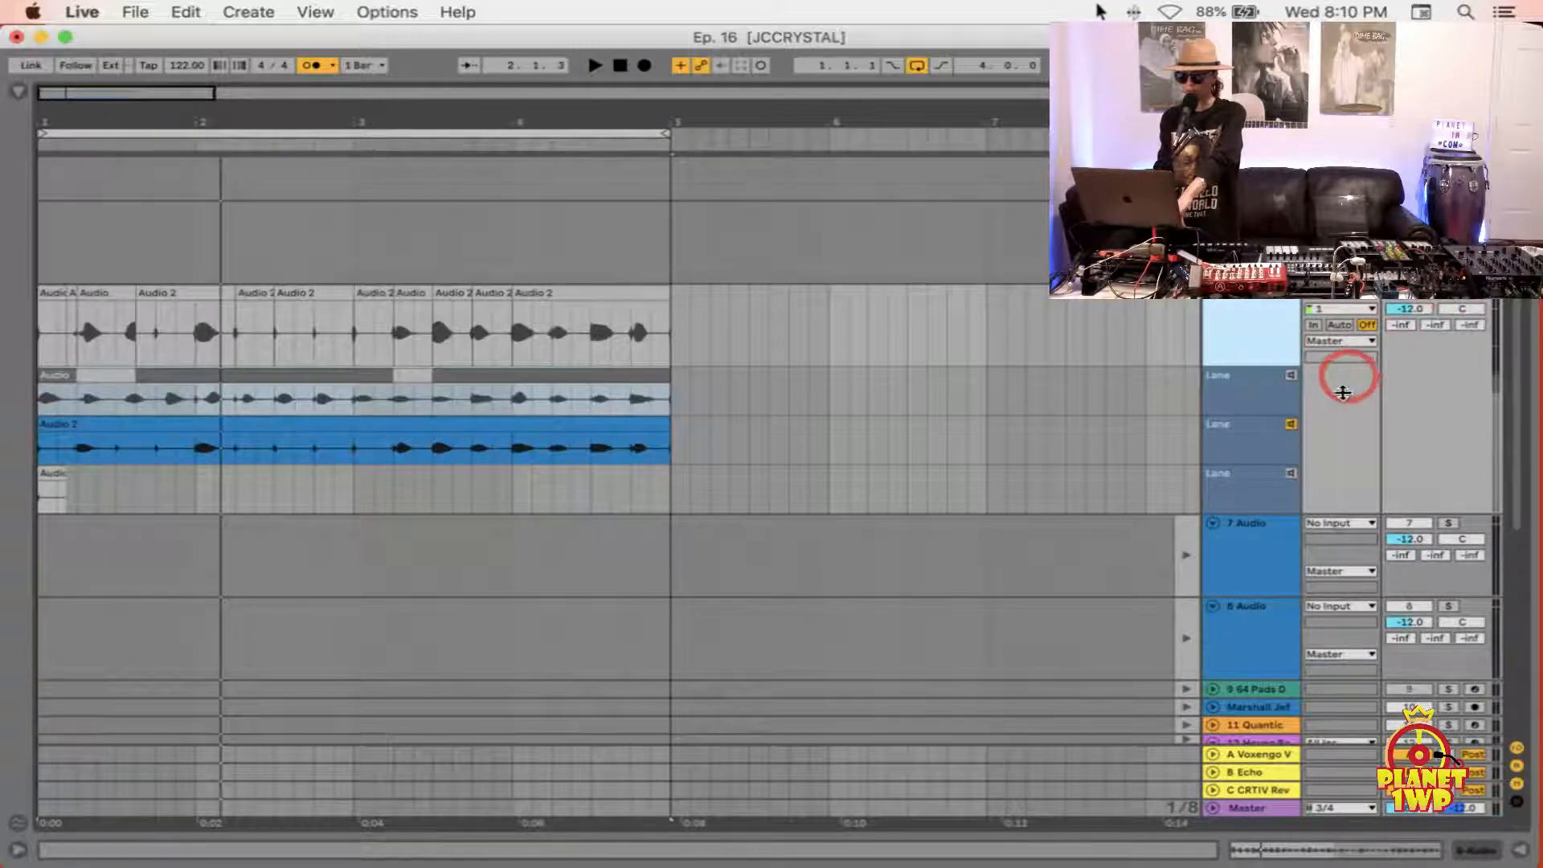
{"action": "left_click", "coordinate": [1285, 421]}
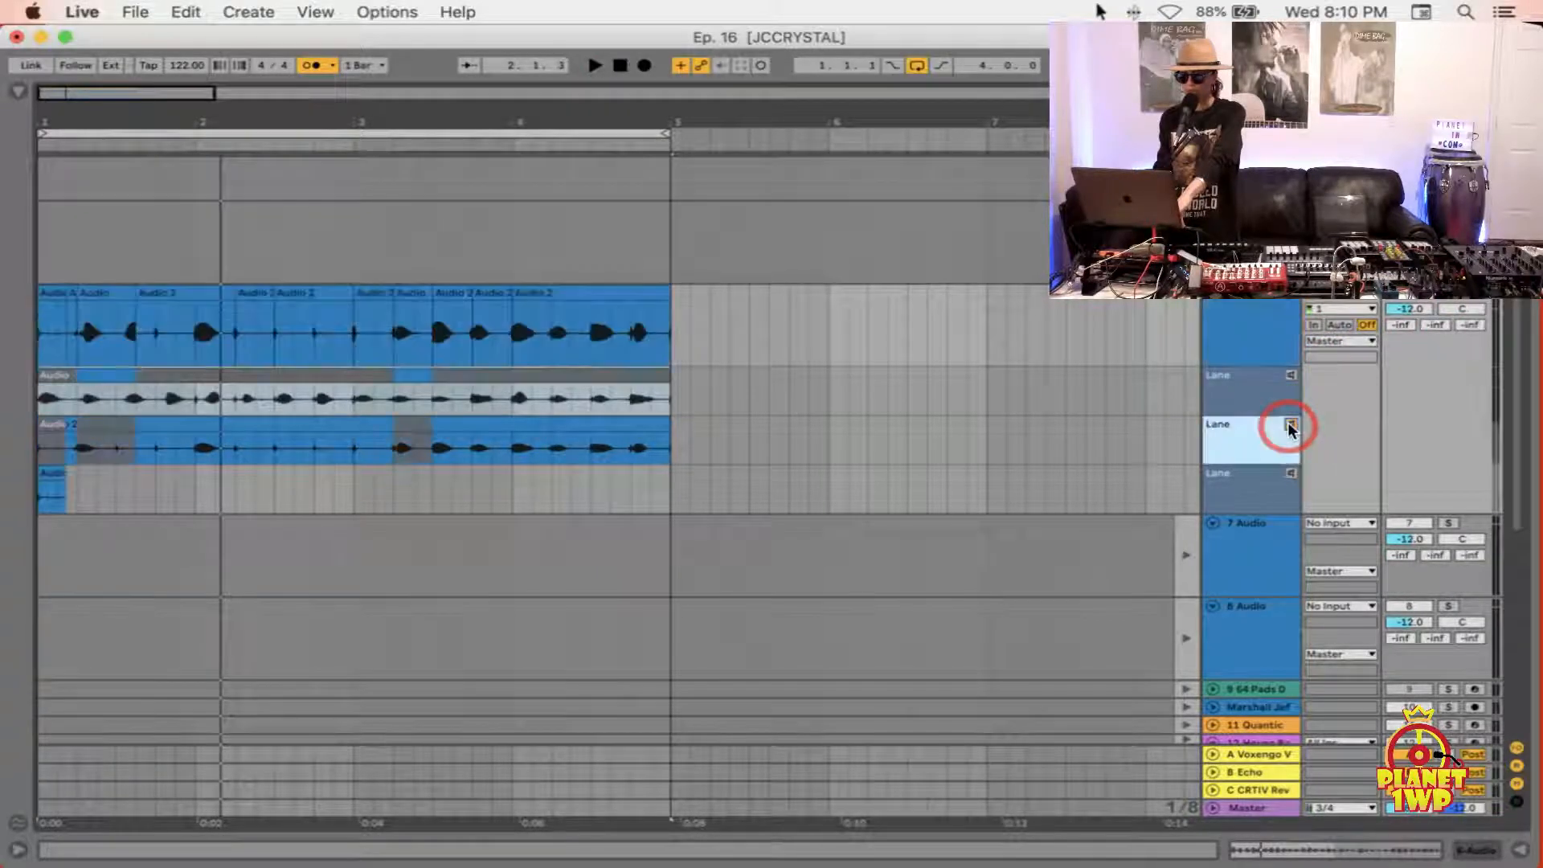
{"action": "left_click", "coordinate": [1283, 328]}
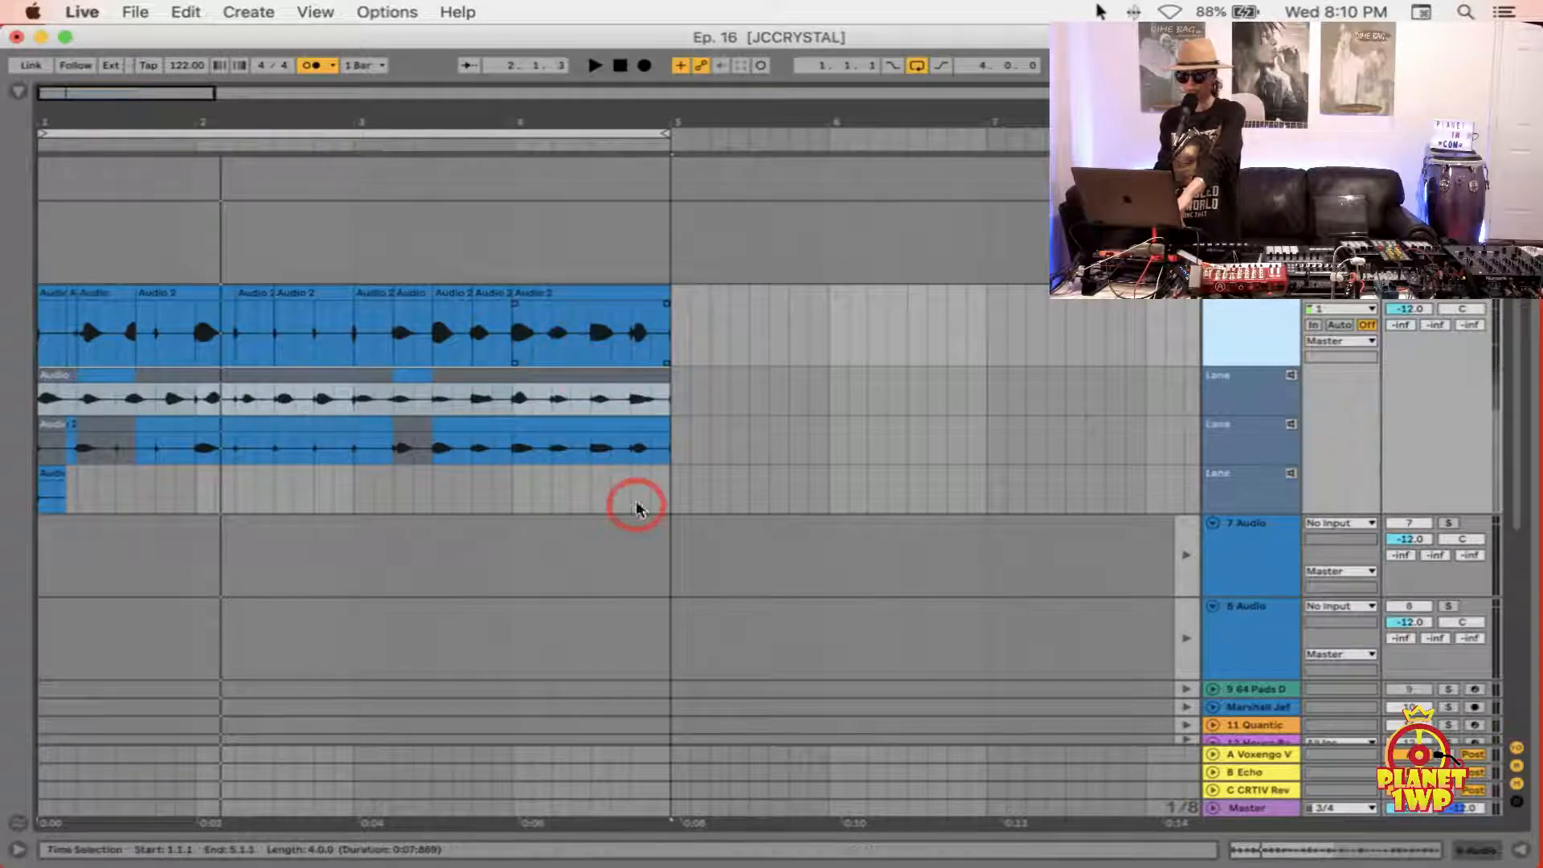
Step: Open the waveforms of the first and second takes in the clip view and enlarge that view
{"action": "left_click", "coordinate": [465, 392]}
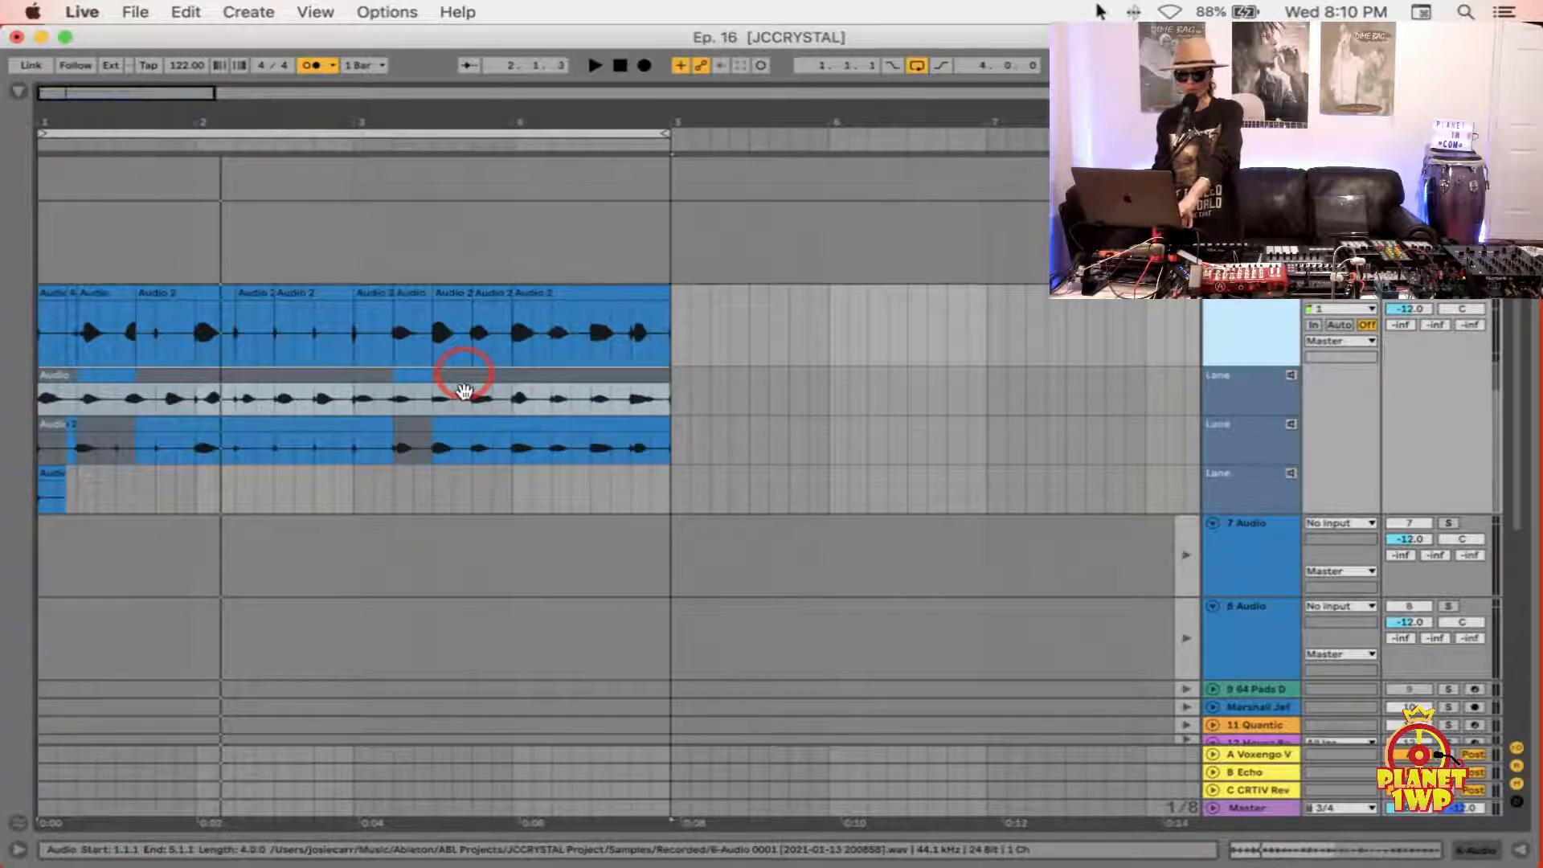
{"action": "left_click", "coordinate": [465, 392]}
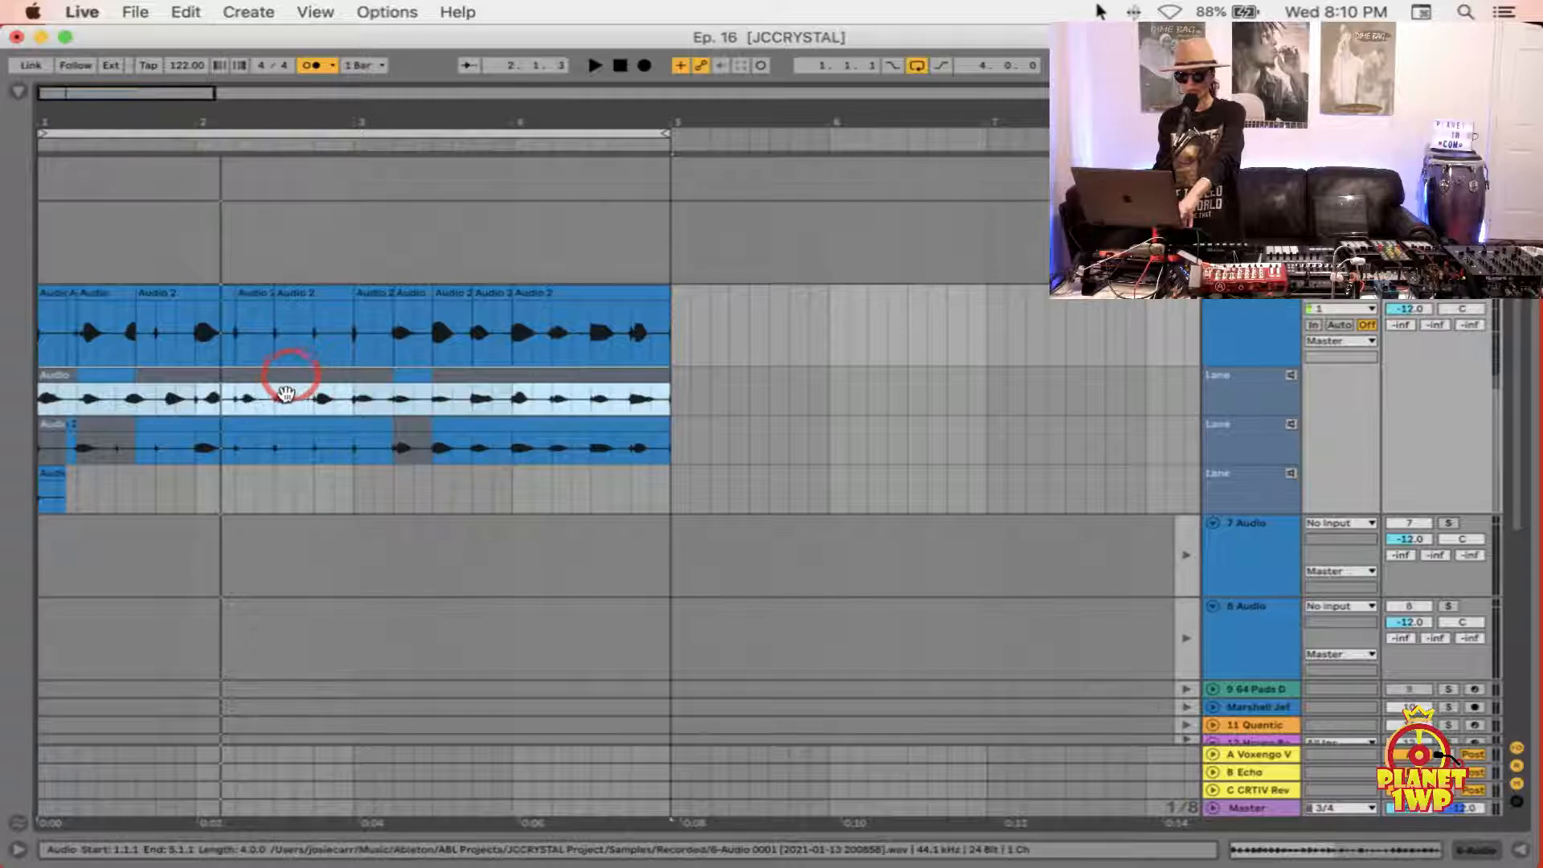
{"action": "double_click", "coordinate": [304, 398]}
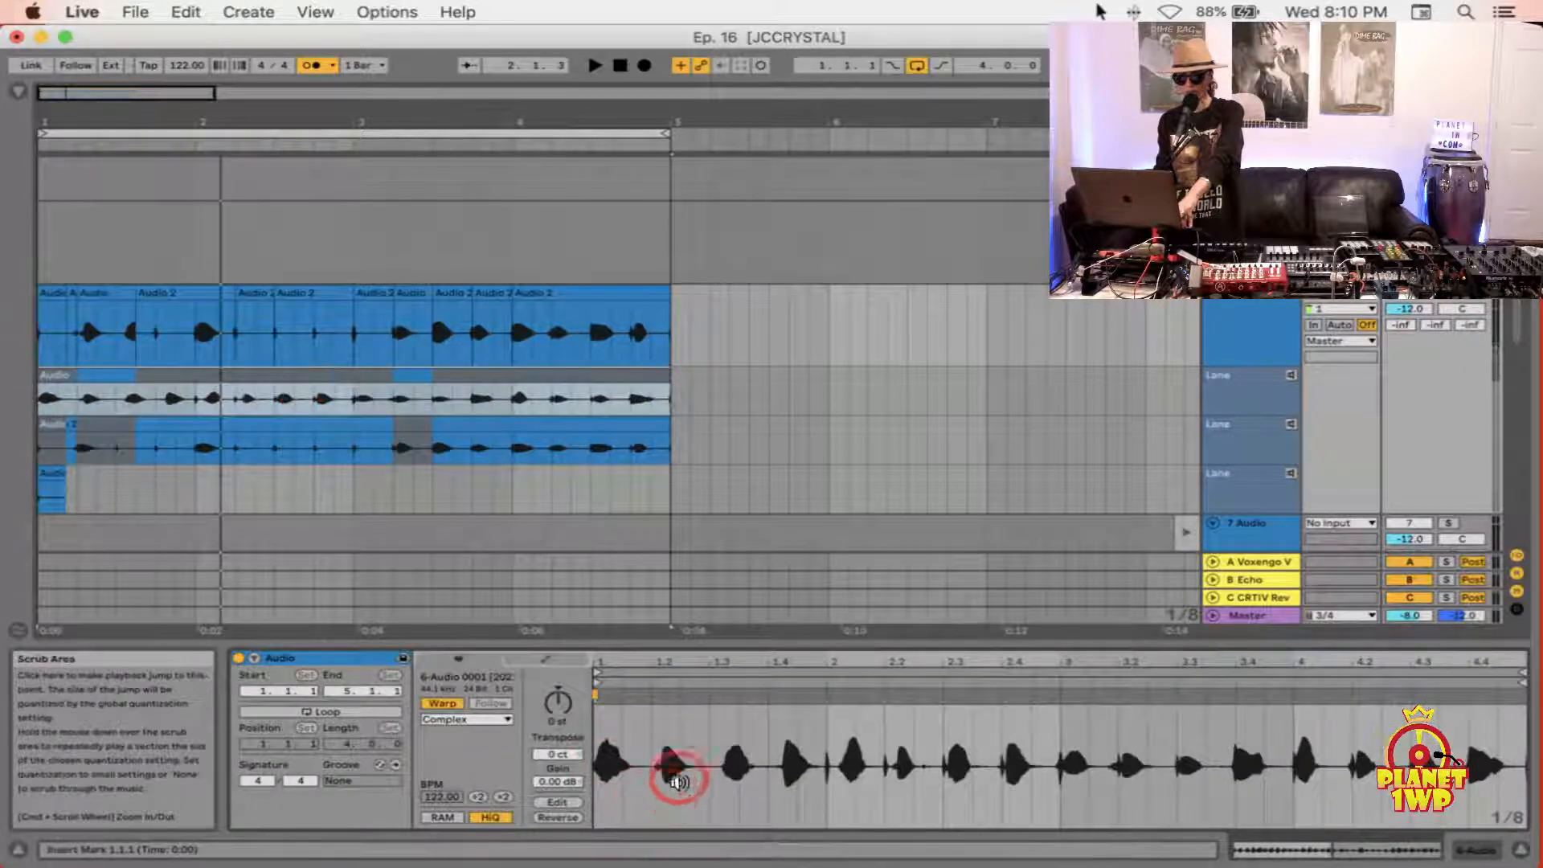
{"action": "left_click", "coordinate": [557, 447]}
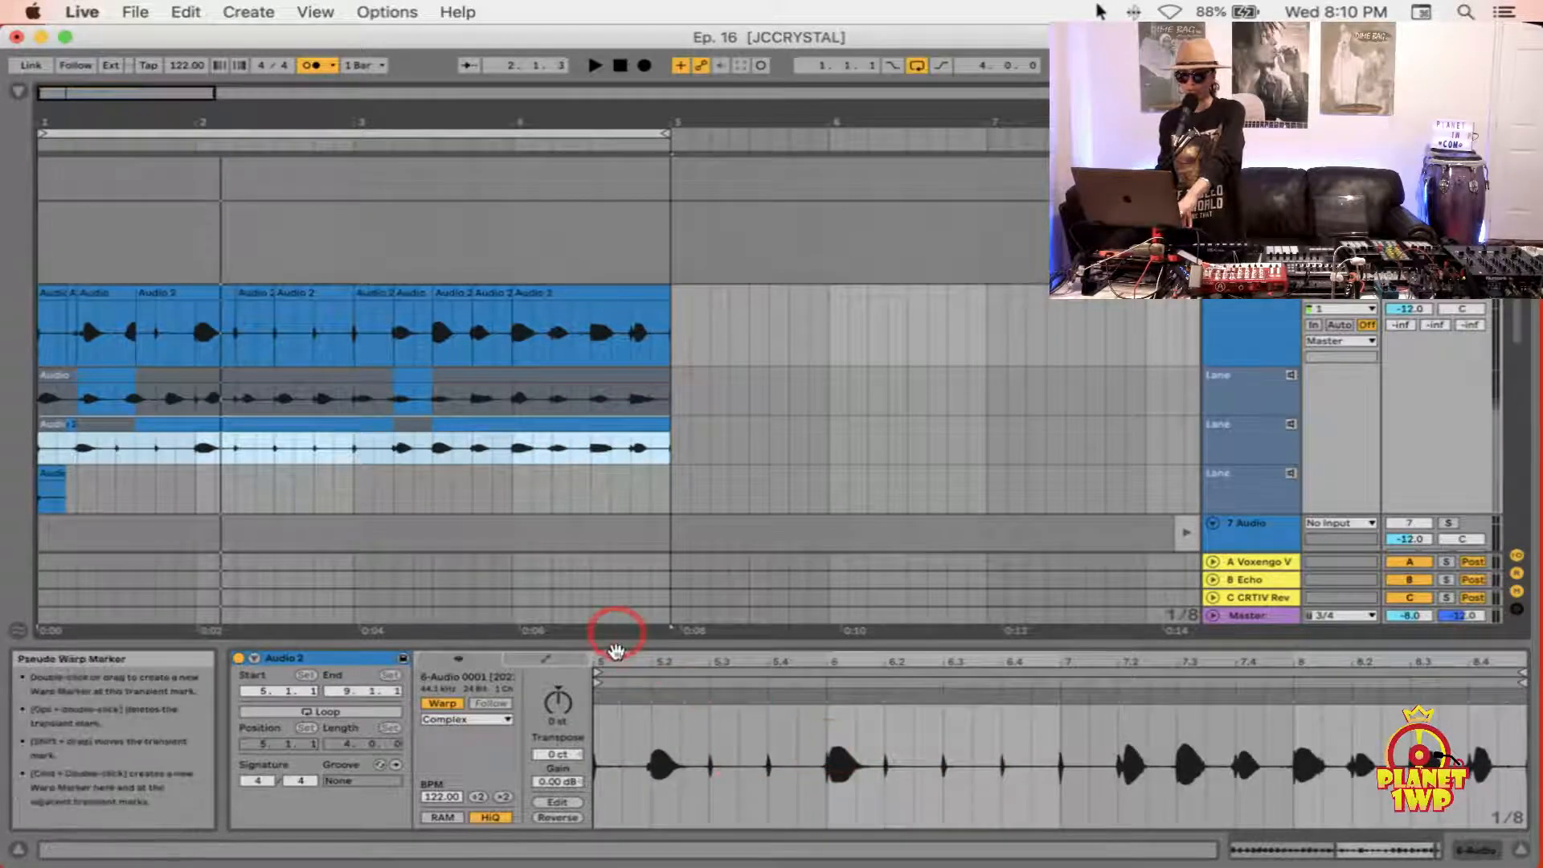
{"action": "left_click_drag", "start_coordinate": [602, 635], "coordinate": [571, 602]}
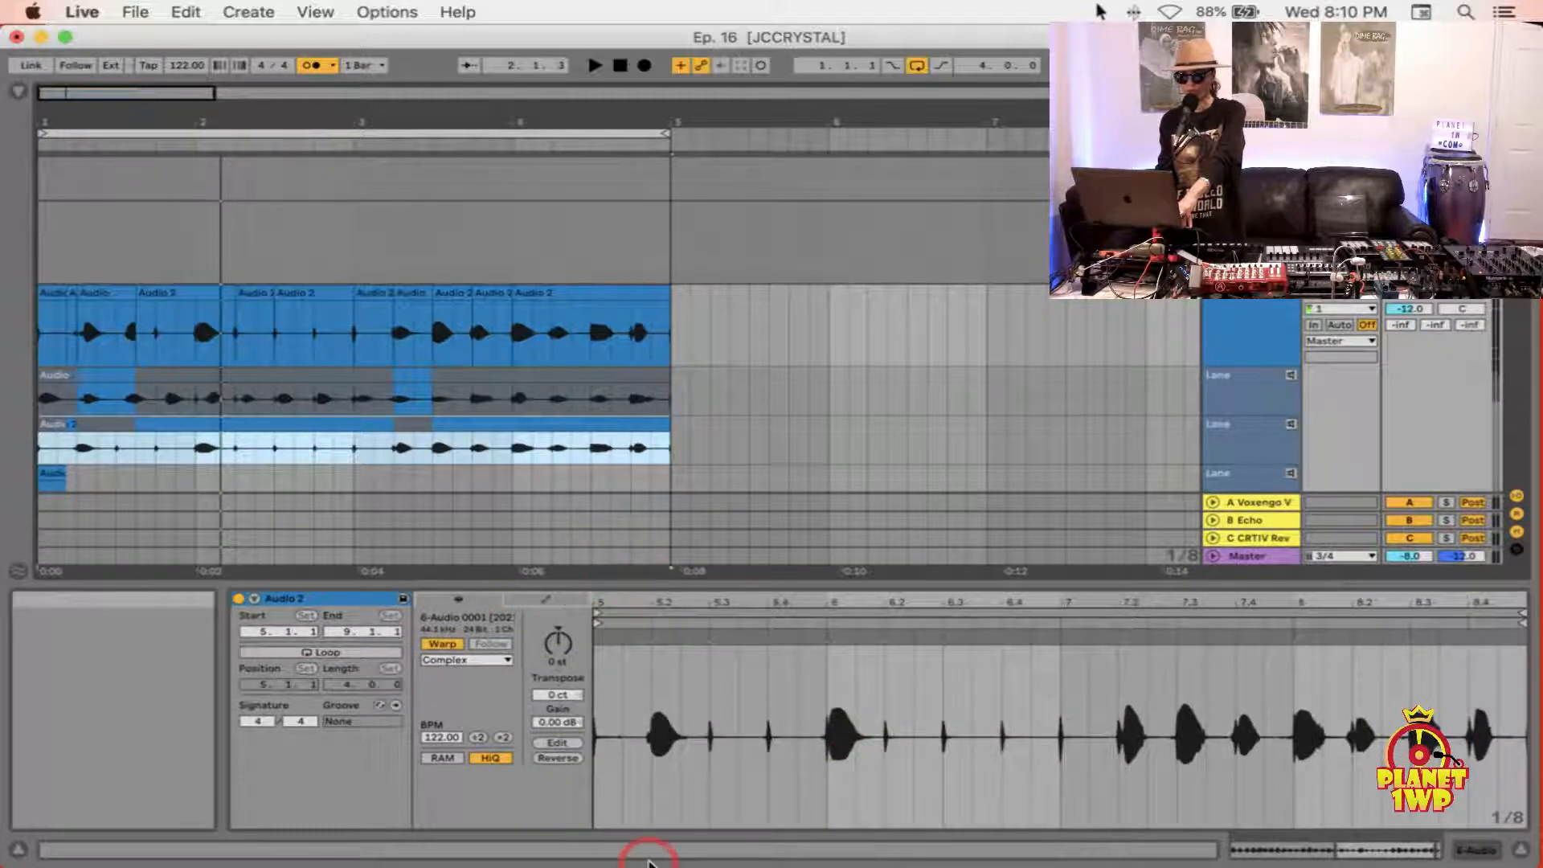
Step: Insert an empty take lane on the 6 Audio track
{"action": "right_click", "coordinate": [1246, 308]}
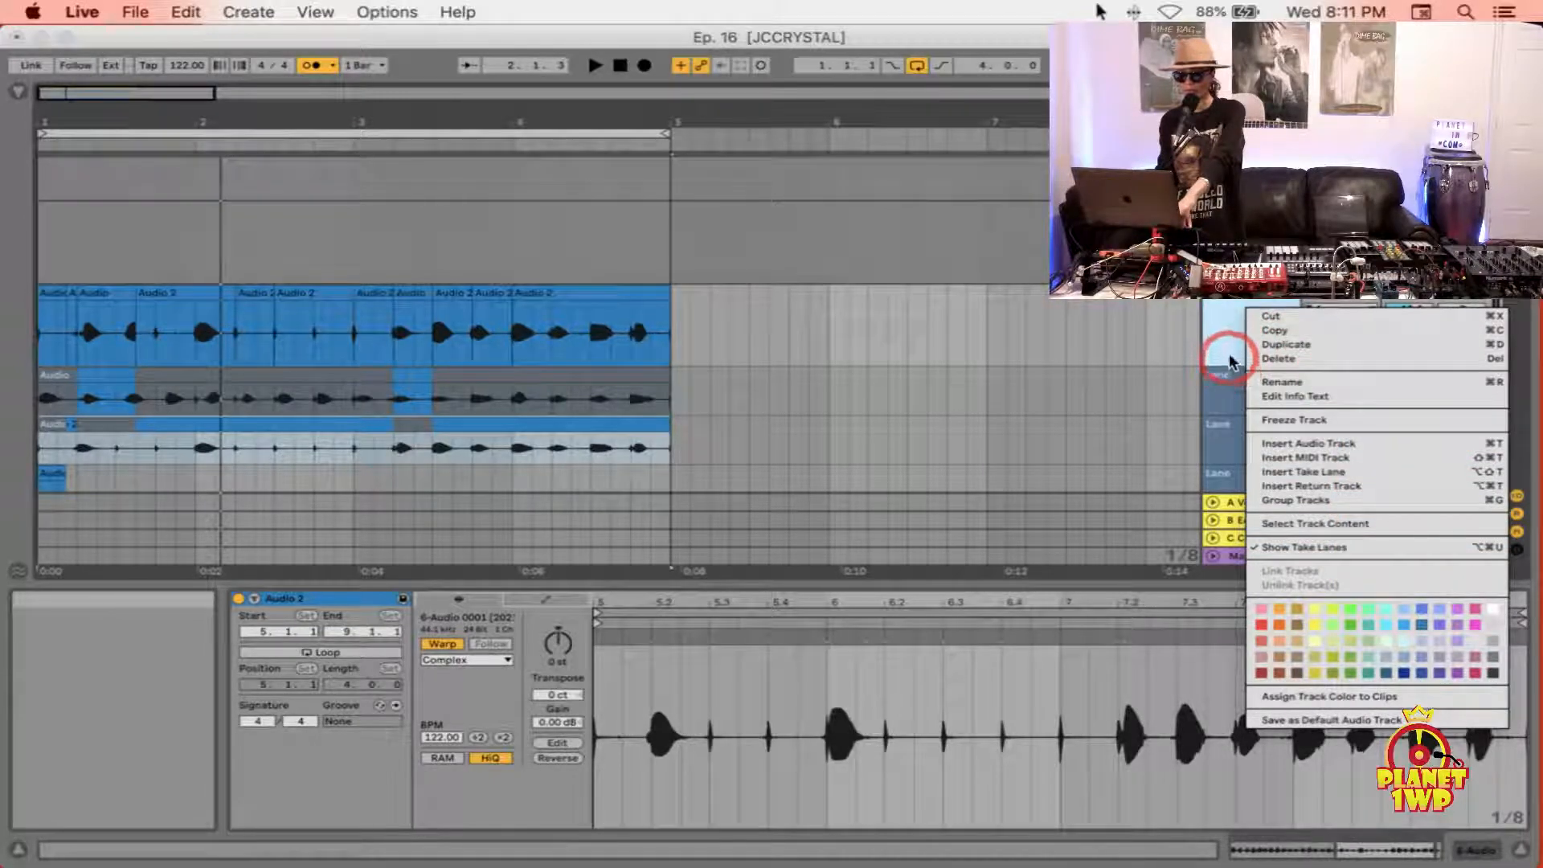
{"action": "left_click", "coordinate": [1383, 472]}
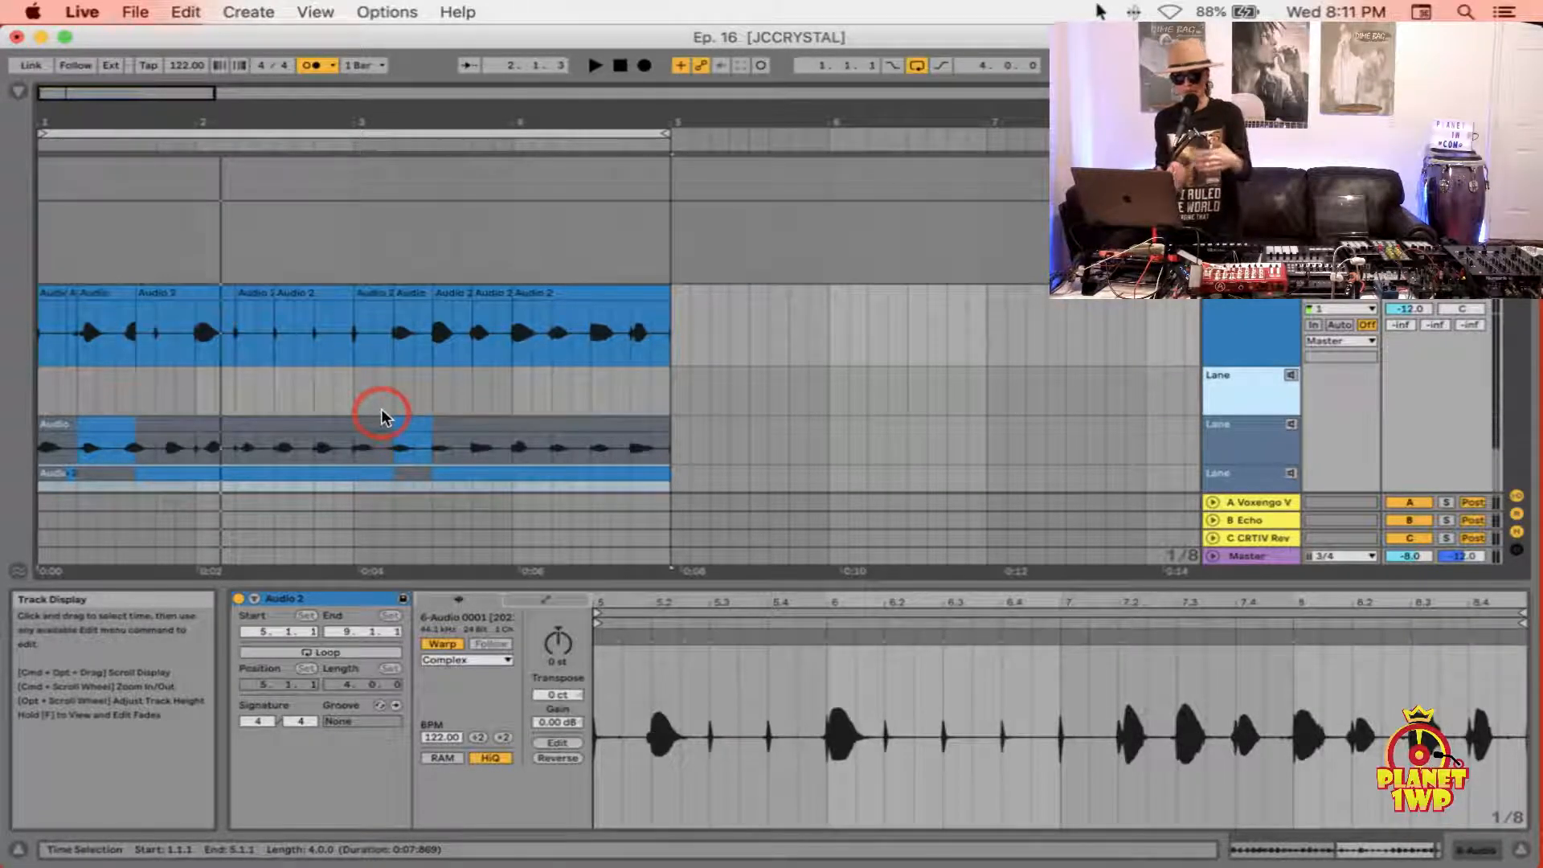
{"action": "left_click", "coordinate": [1228, 319]}
{"action": "left_click", "coordinate": [1213, 294]}
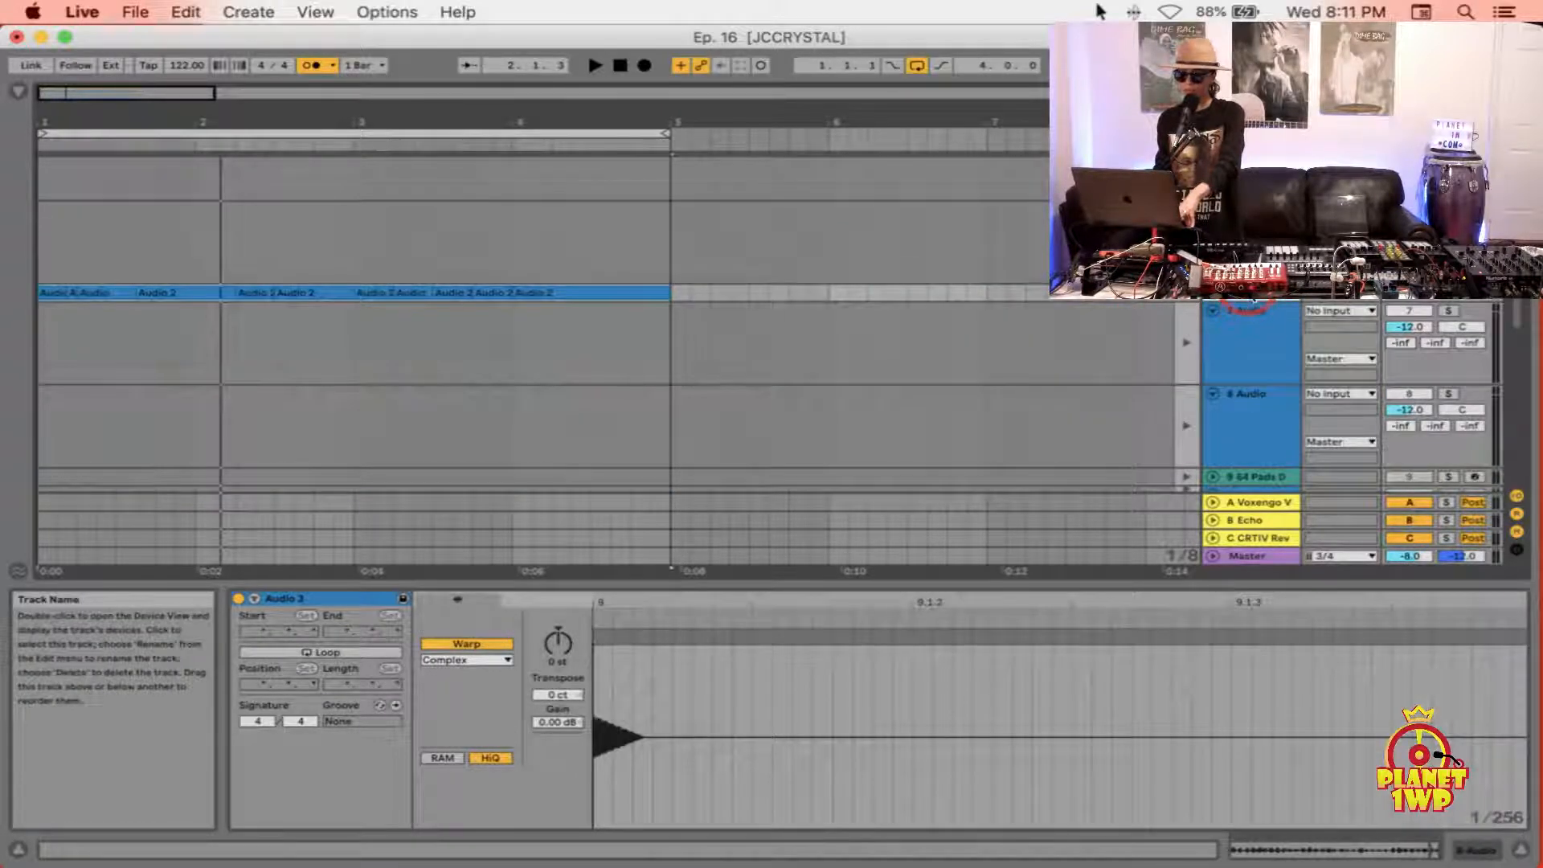
{"action": "right_click", "coordinate": [1248, 305]}
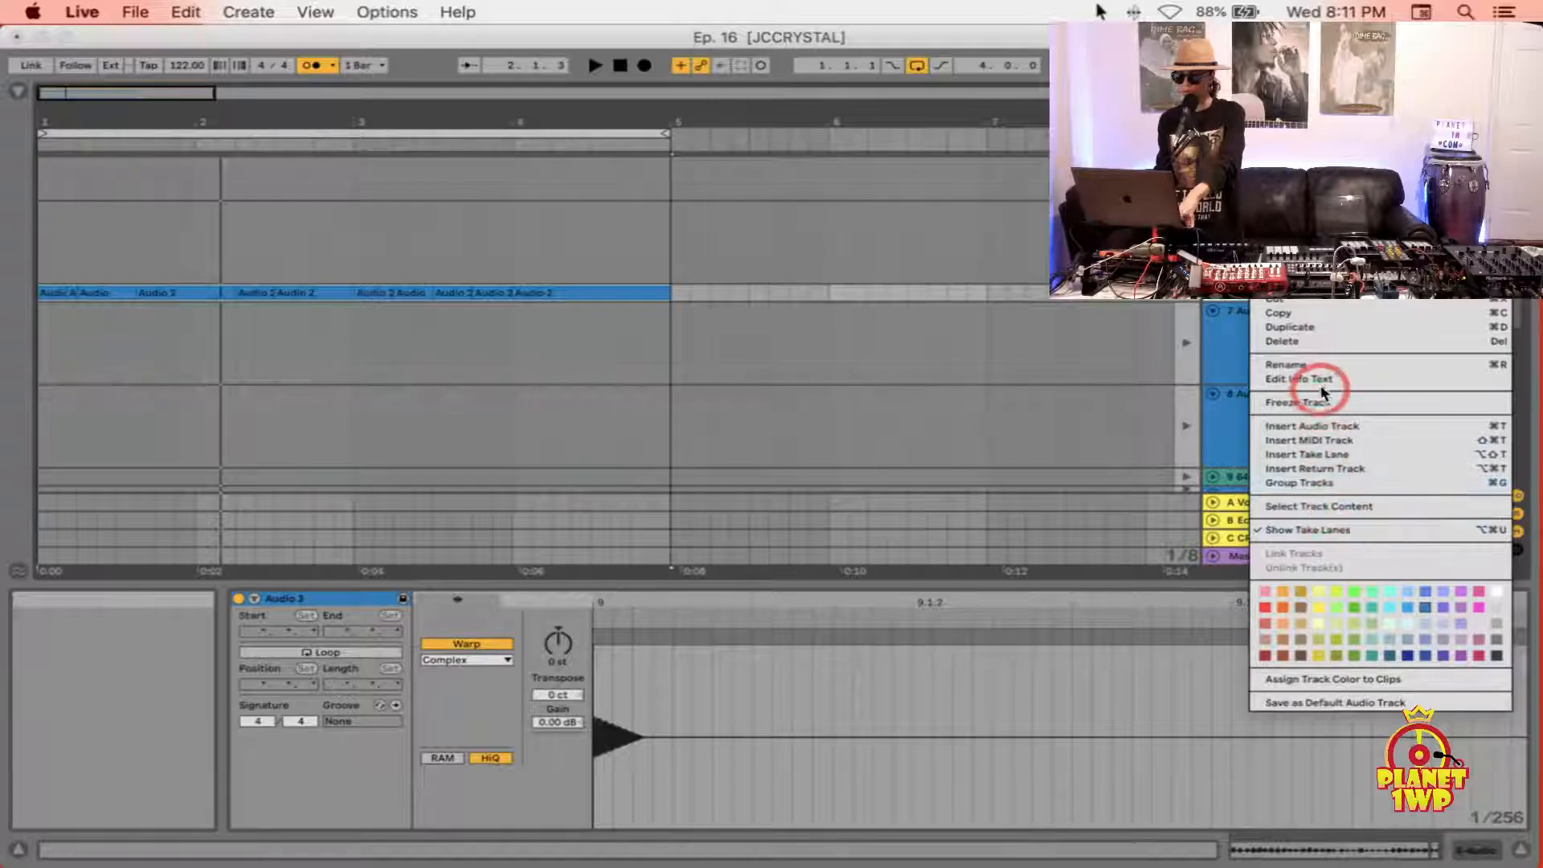
{"action": "left_click", "coordinate": [1211, 293]}
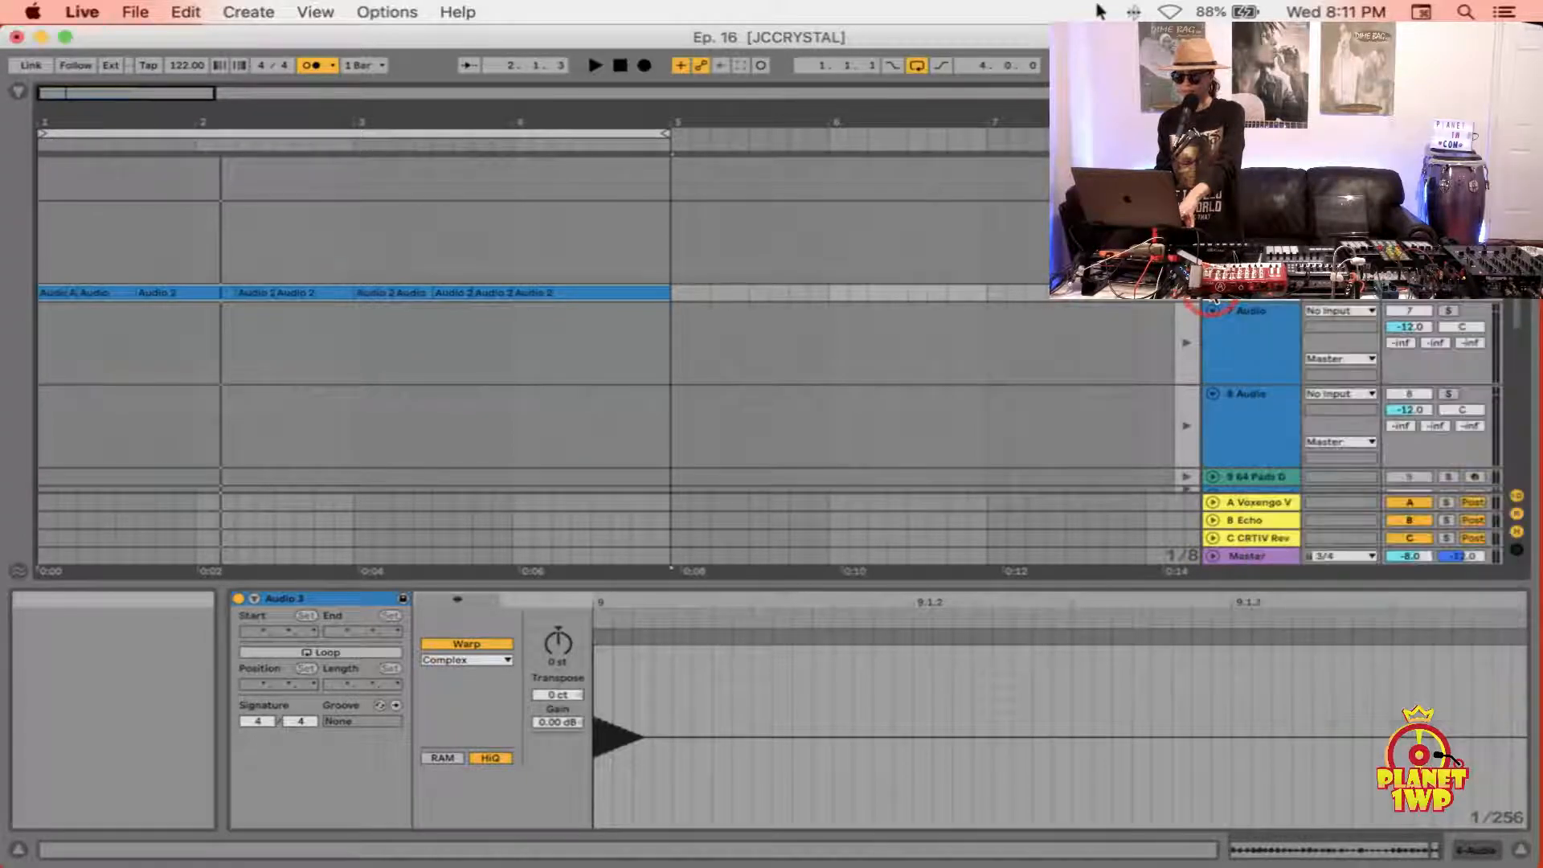
{"action": "left_click", "coordinate": [1214, 295]}
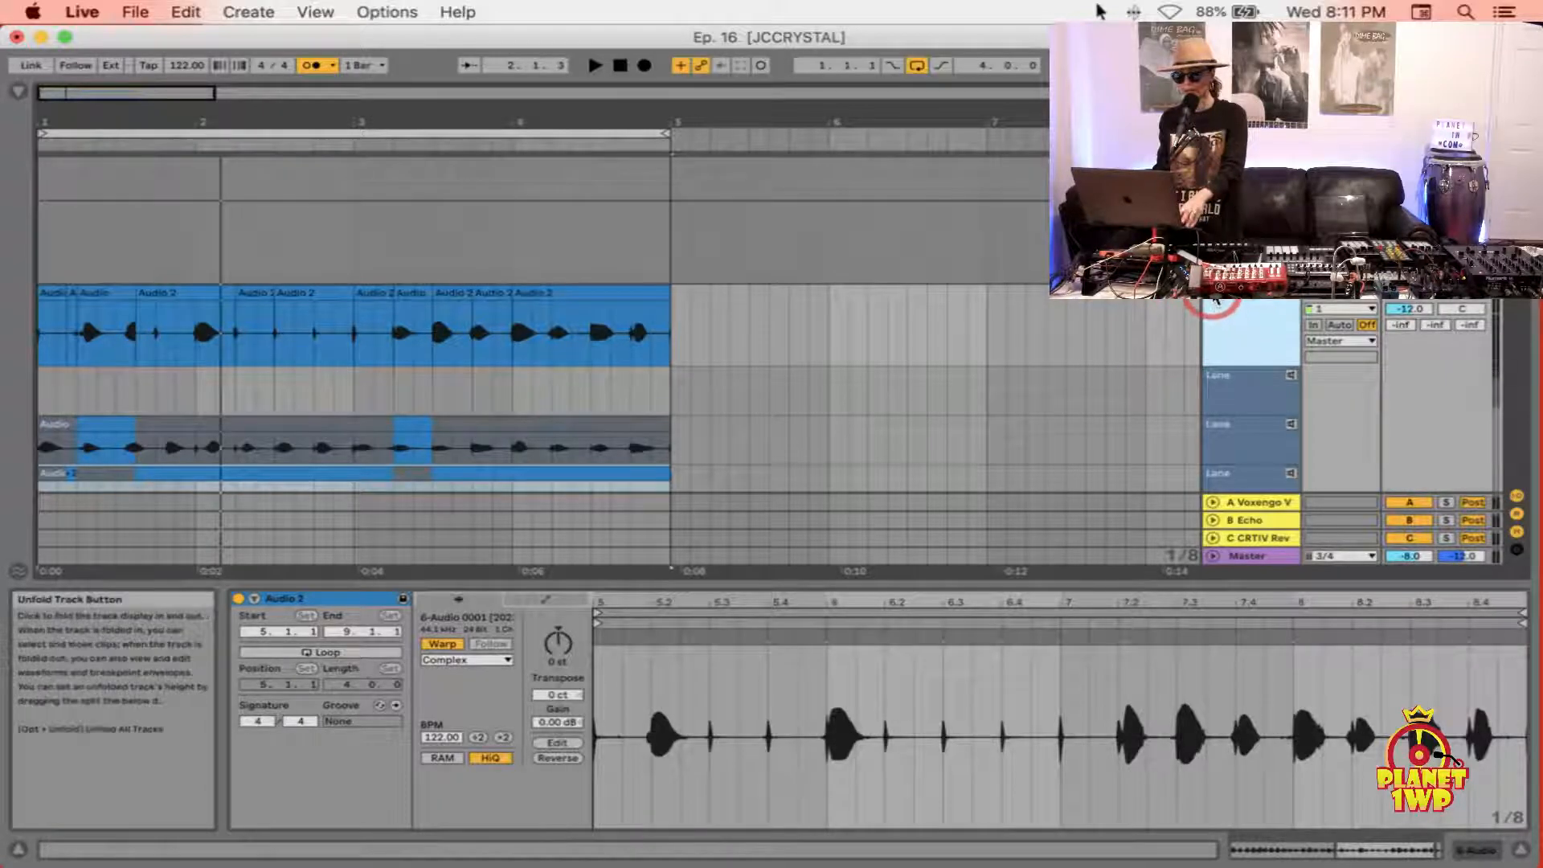
{"action": "left_click", "coordinate": [1213, 308]}
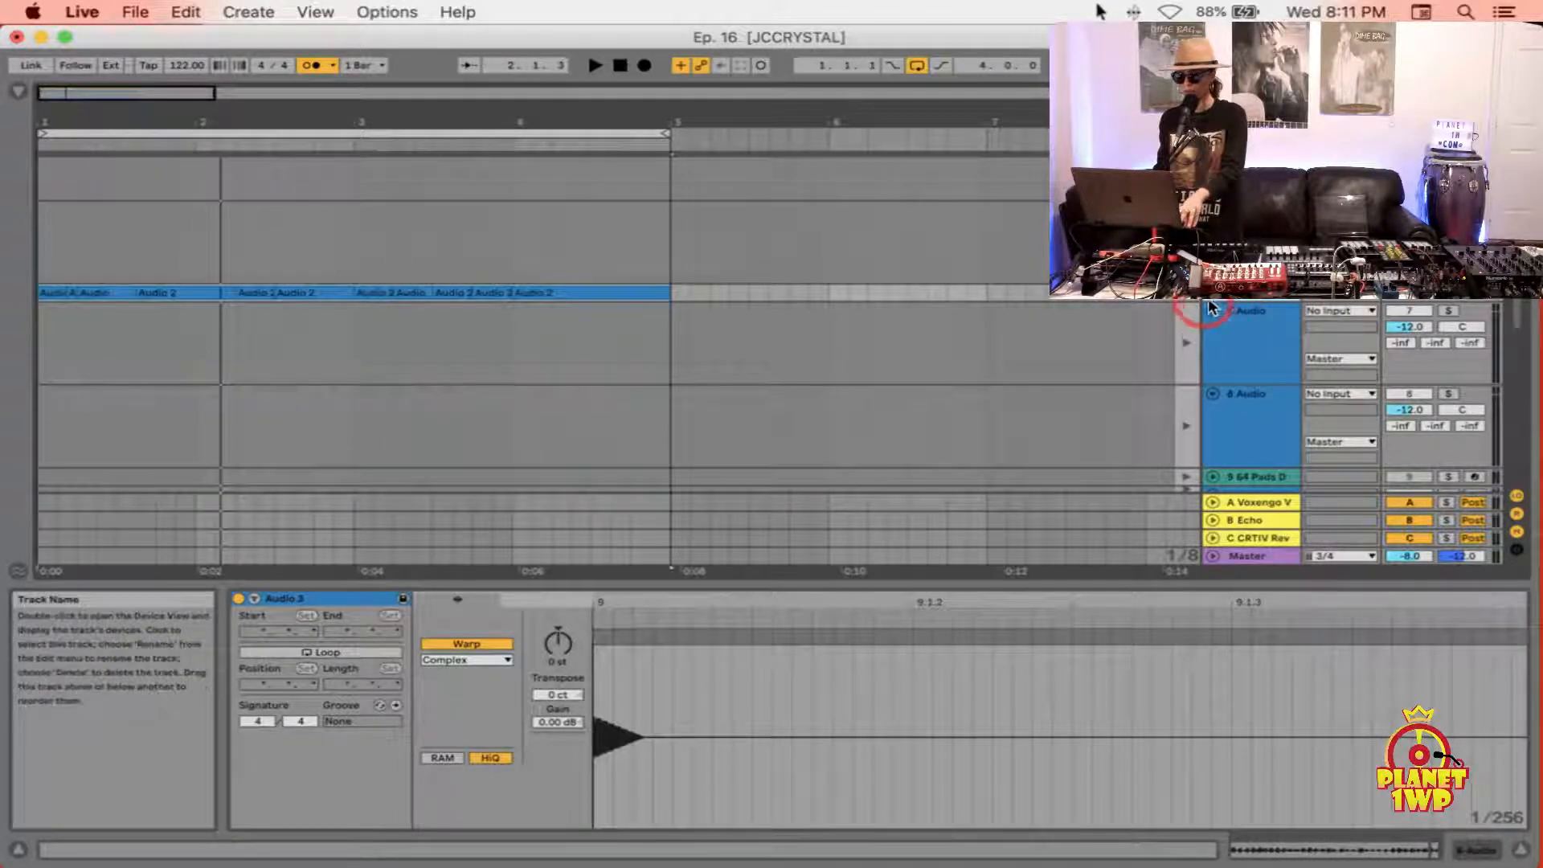
{"action": "left_click", "coordinate": [1214, 311]}
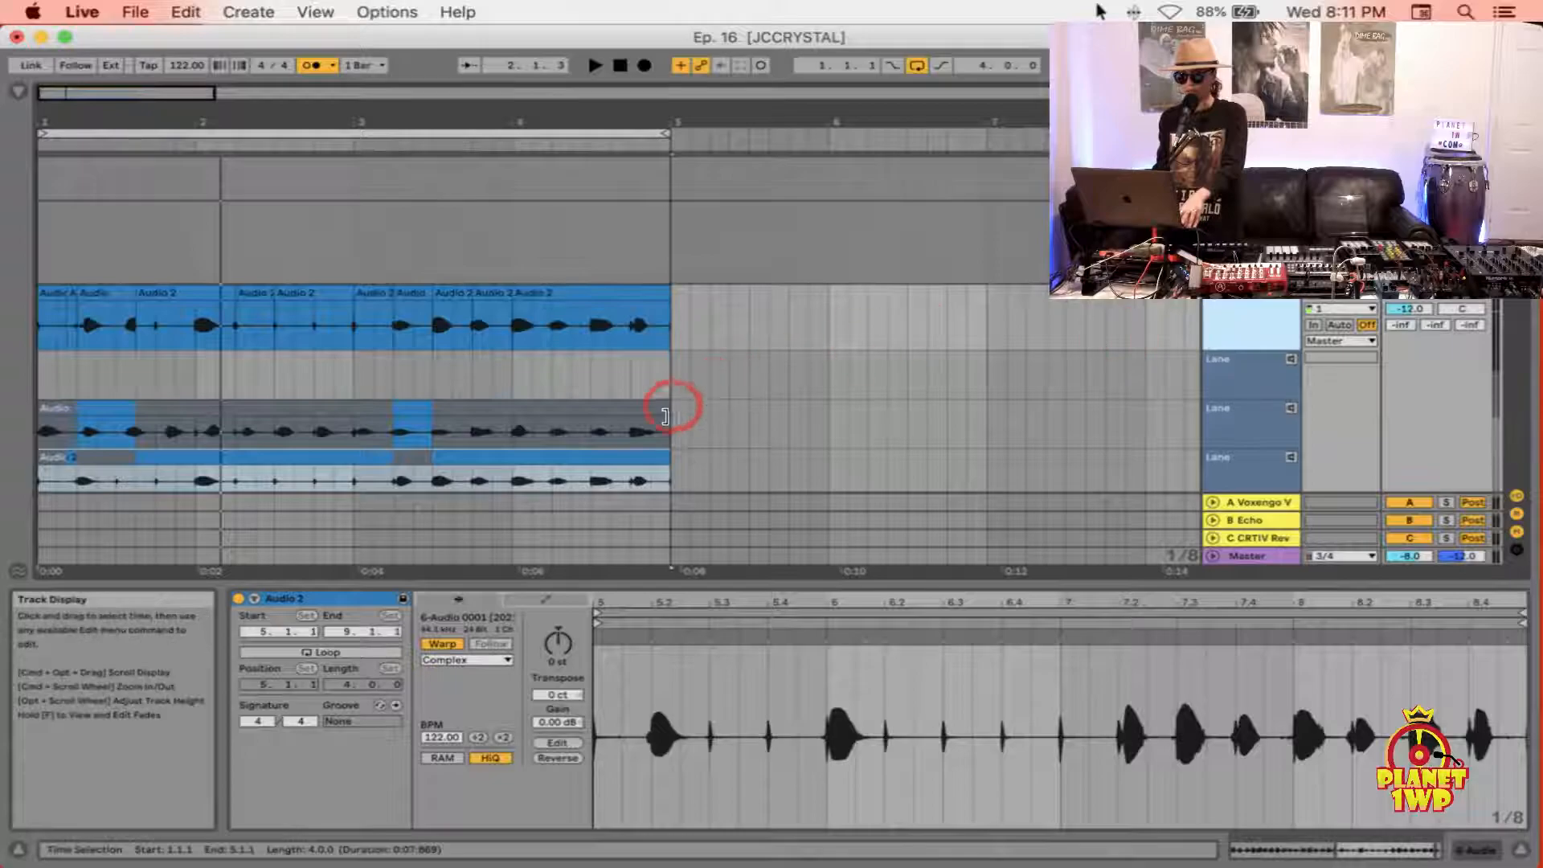
Step: Fold the 6 Audio track and duplicate it three times
{"action": "scroll", "coordinate": [668, 406], "scroll_direction": "down", "scroll_amount": 4}
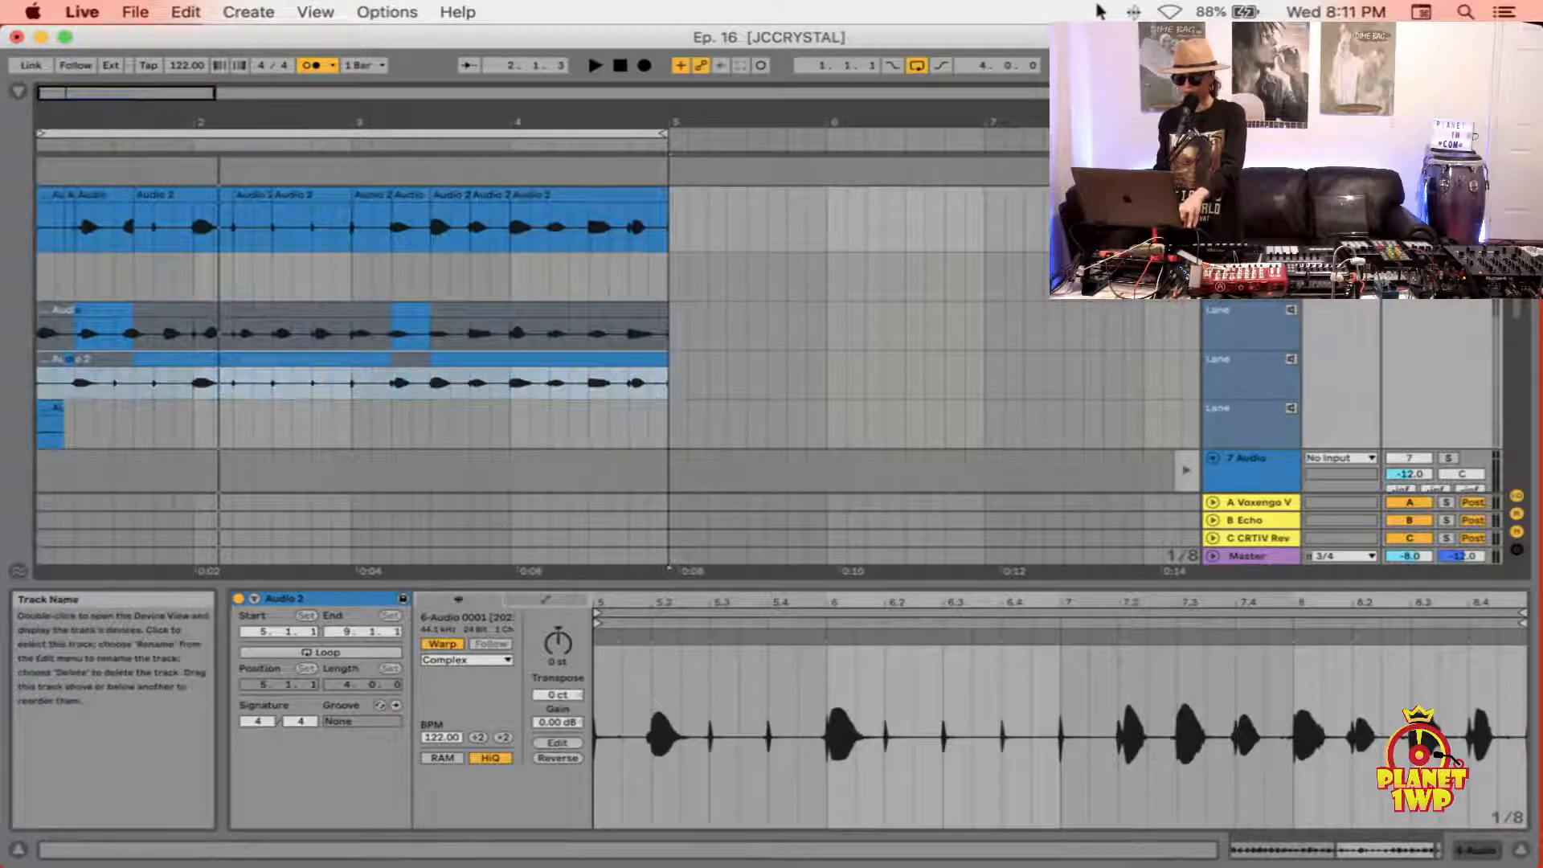
{"action": "left_click", "coordinate": [1214, 194]}
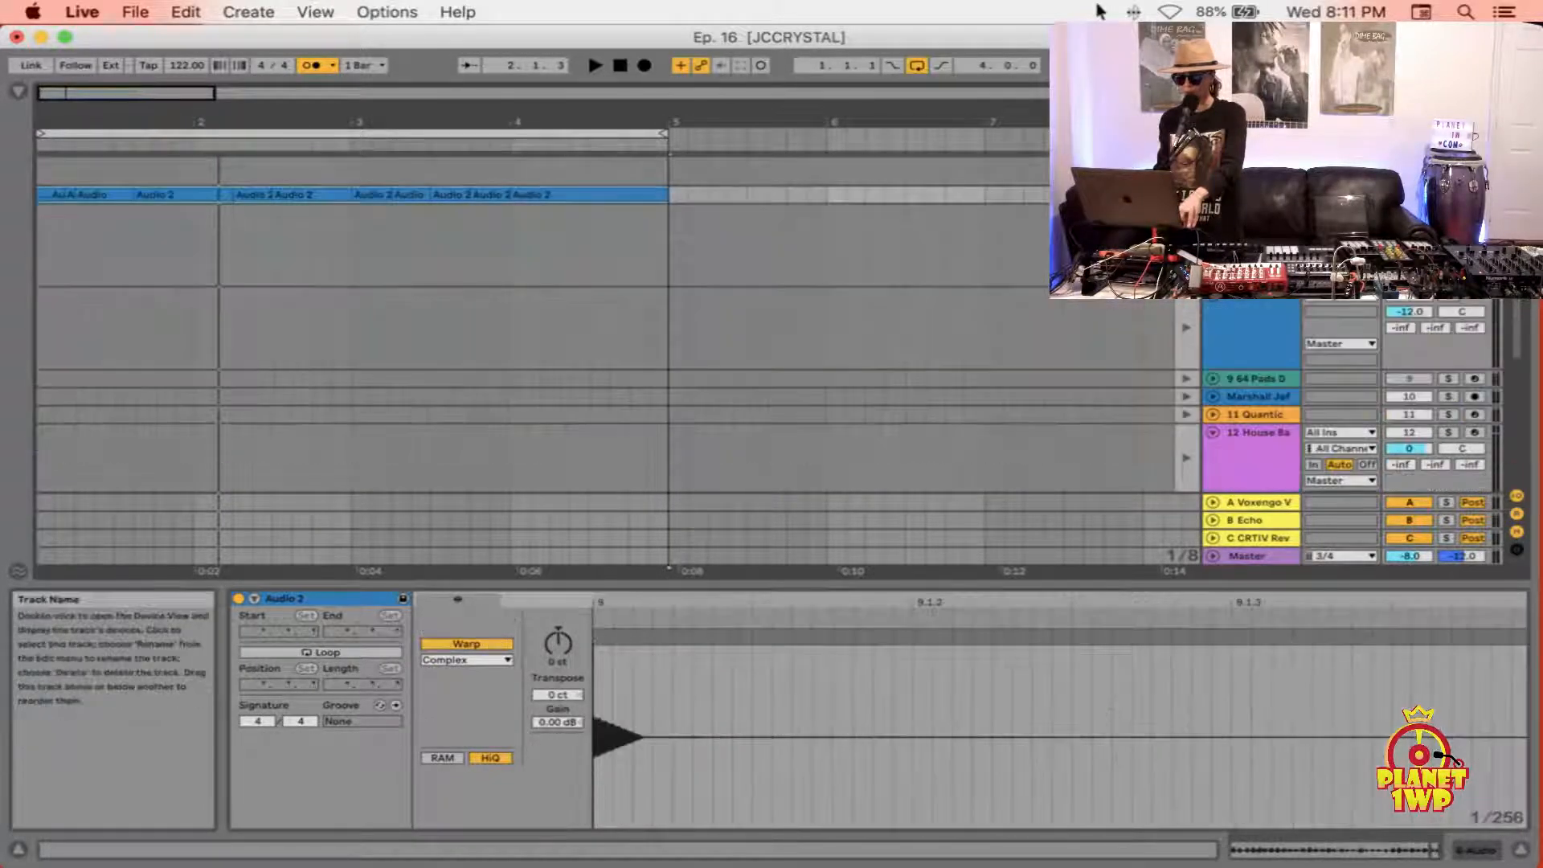
{"action": "key", "text": "super+z"}
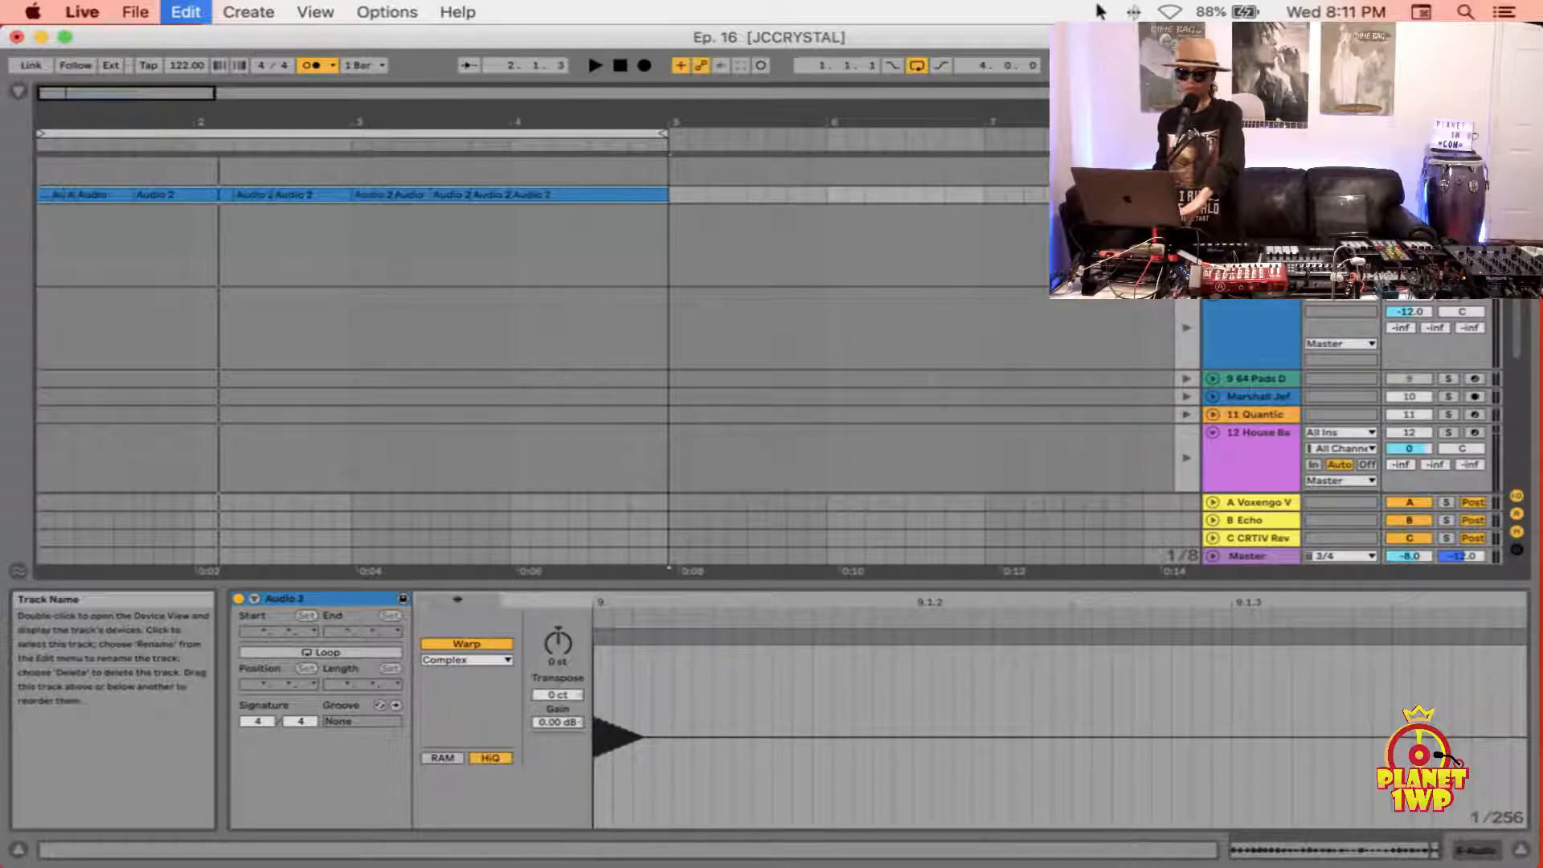
{"action": "key", "text": "super+d"}
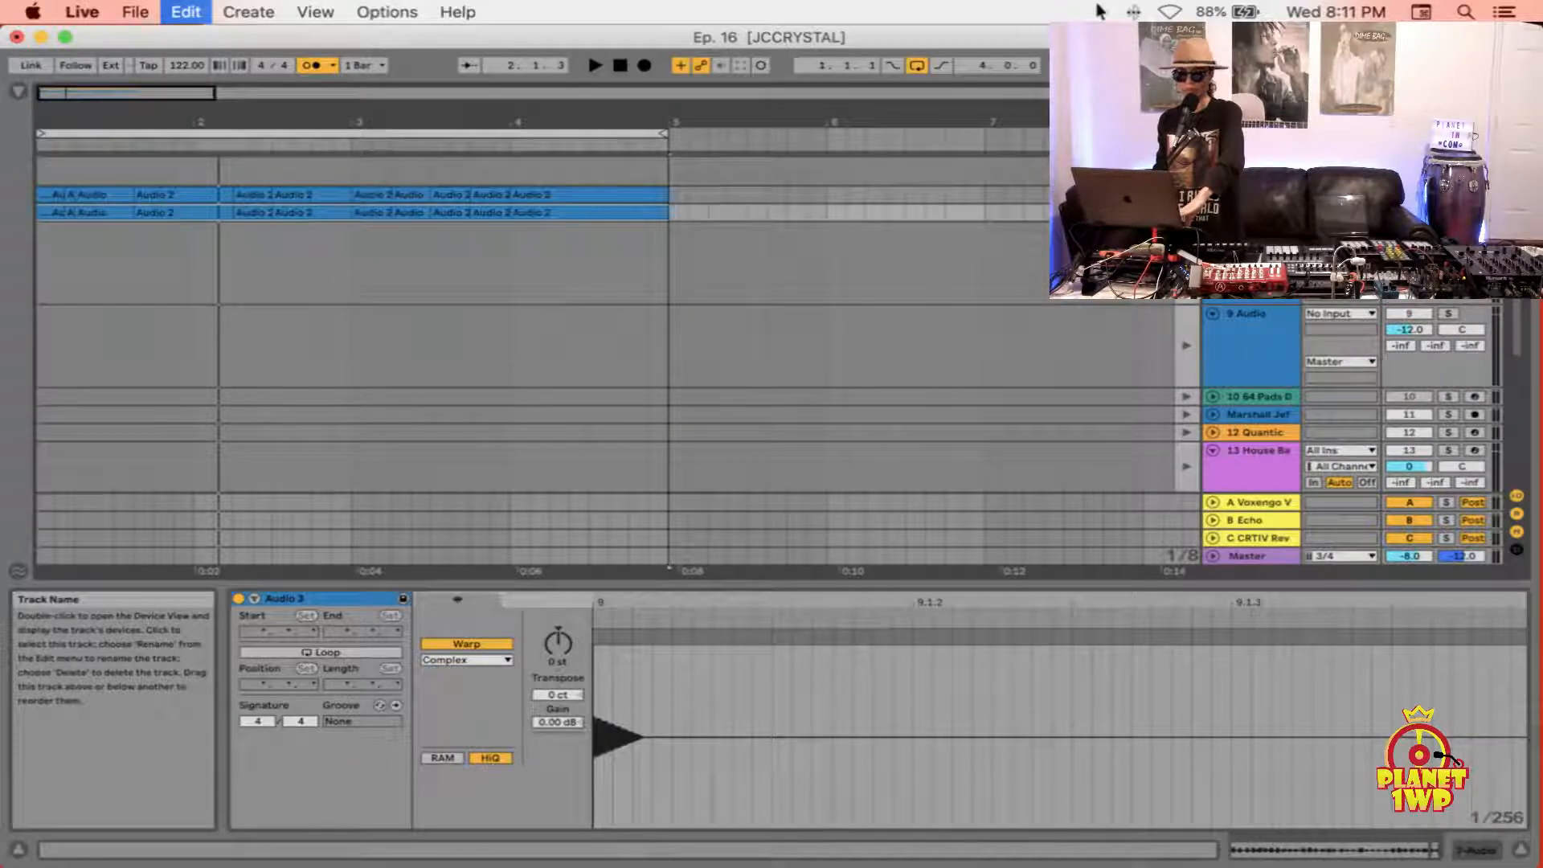
{"action": "key", "text": "super+d"}
{"action": "key", "text": "super+d"}
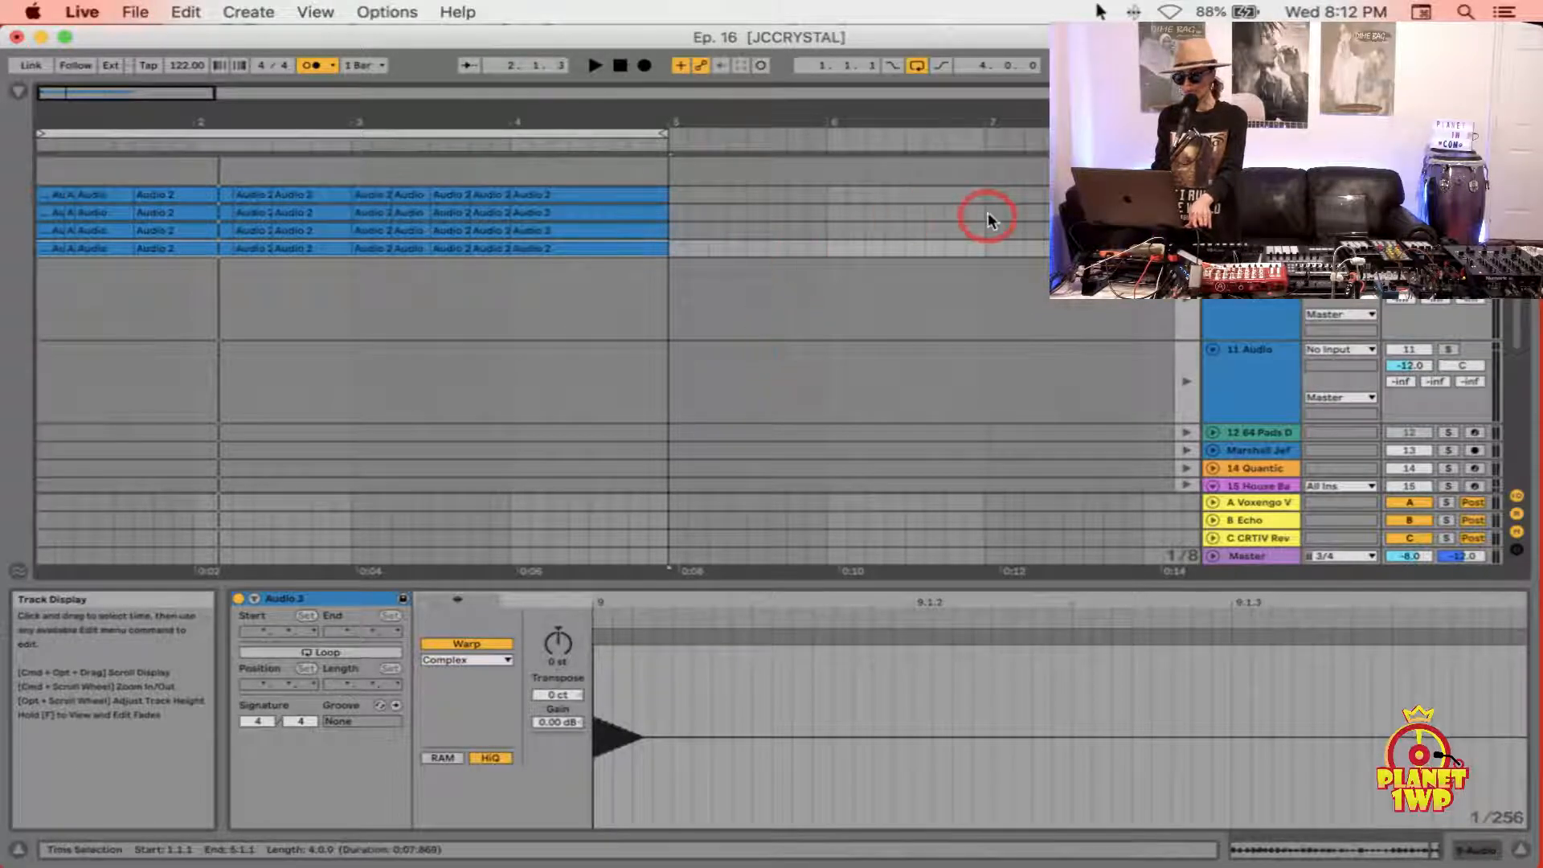
Step: Link the 6 Audio track with its three duplicates, 7 Audio through 9 Audio
{"action": "left_click", "coordinate": [1246, 195]}
{"action": "left_click", "coordinate": [1246, 248]}
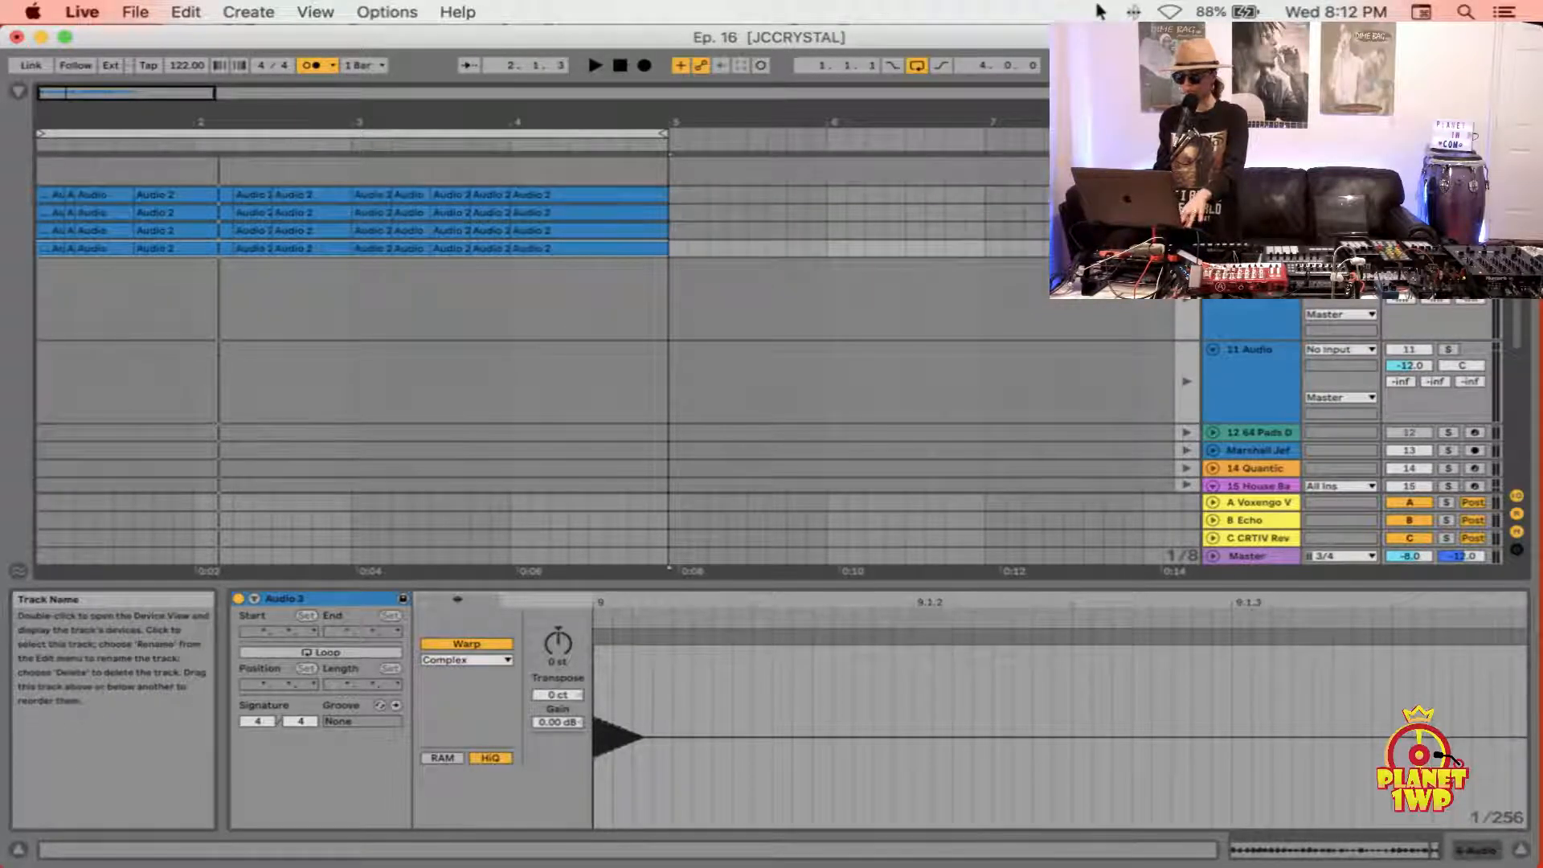
{"action": "right_click", "coordinate": [1248, 248]}
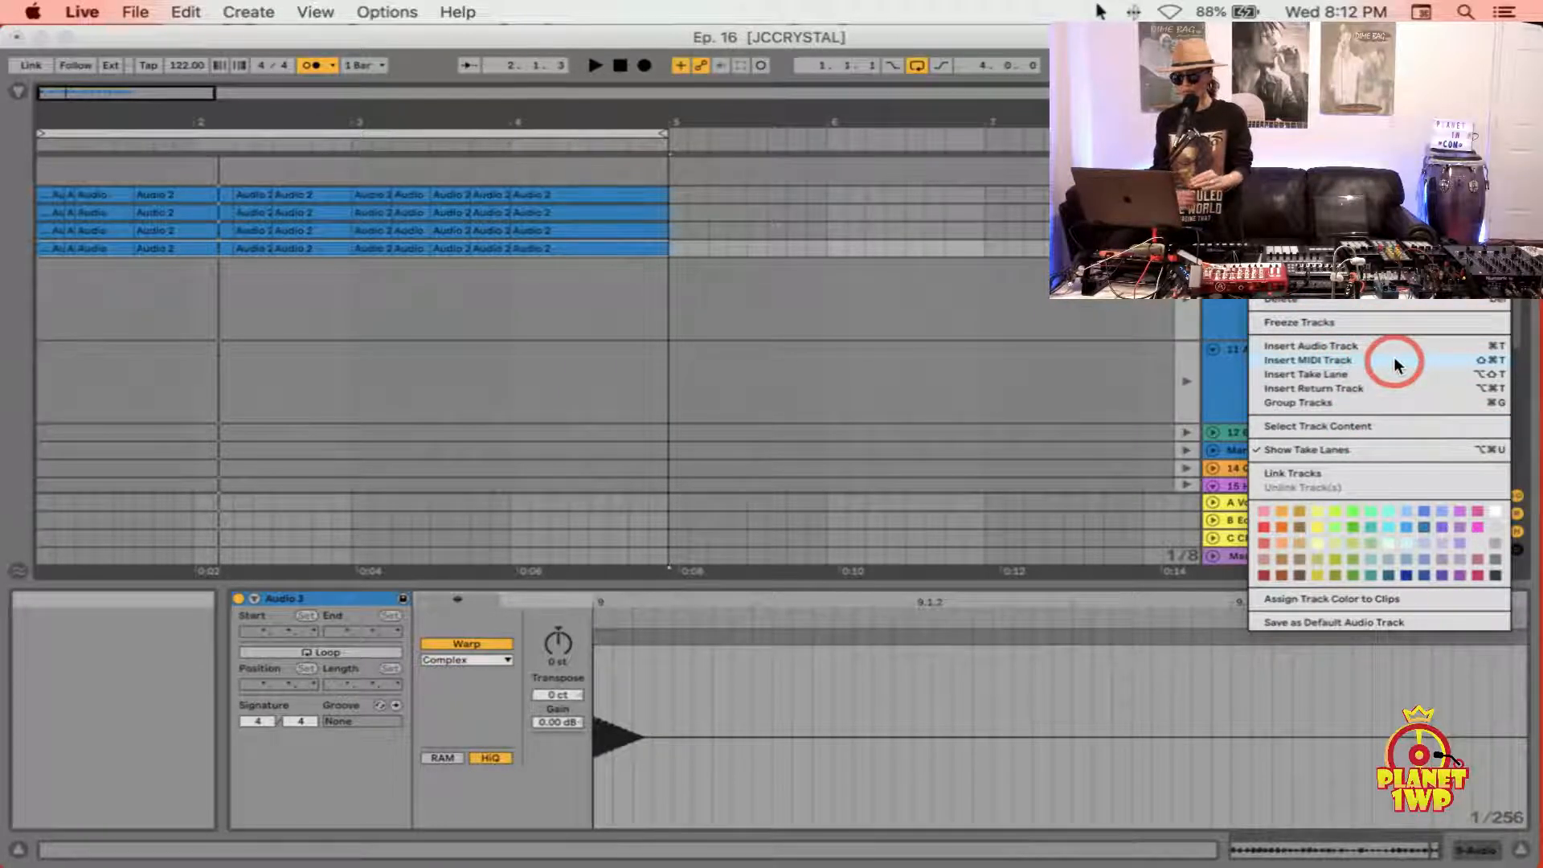
{"action": "left_click", "coordinate": [1353, 475]}
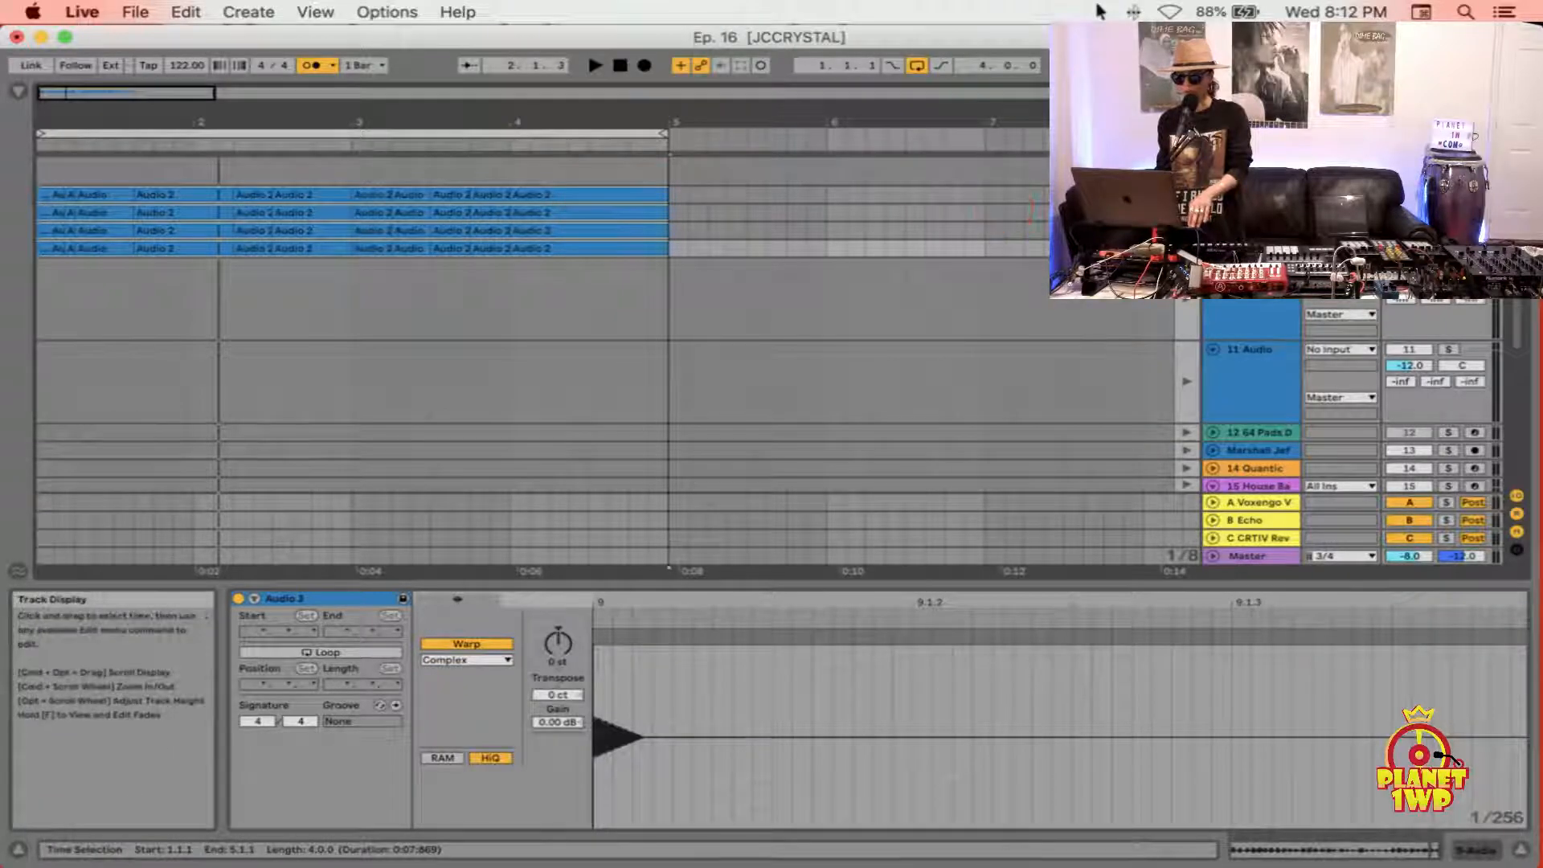
Step: Unfold the linked audio tracks to examine their main and take lanes, and fold them again
{"action": "left_click", "coordinate": [1213, 212]}
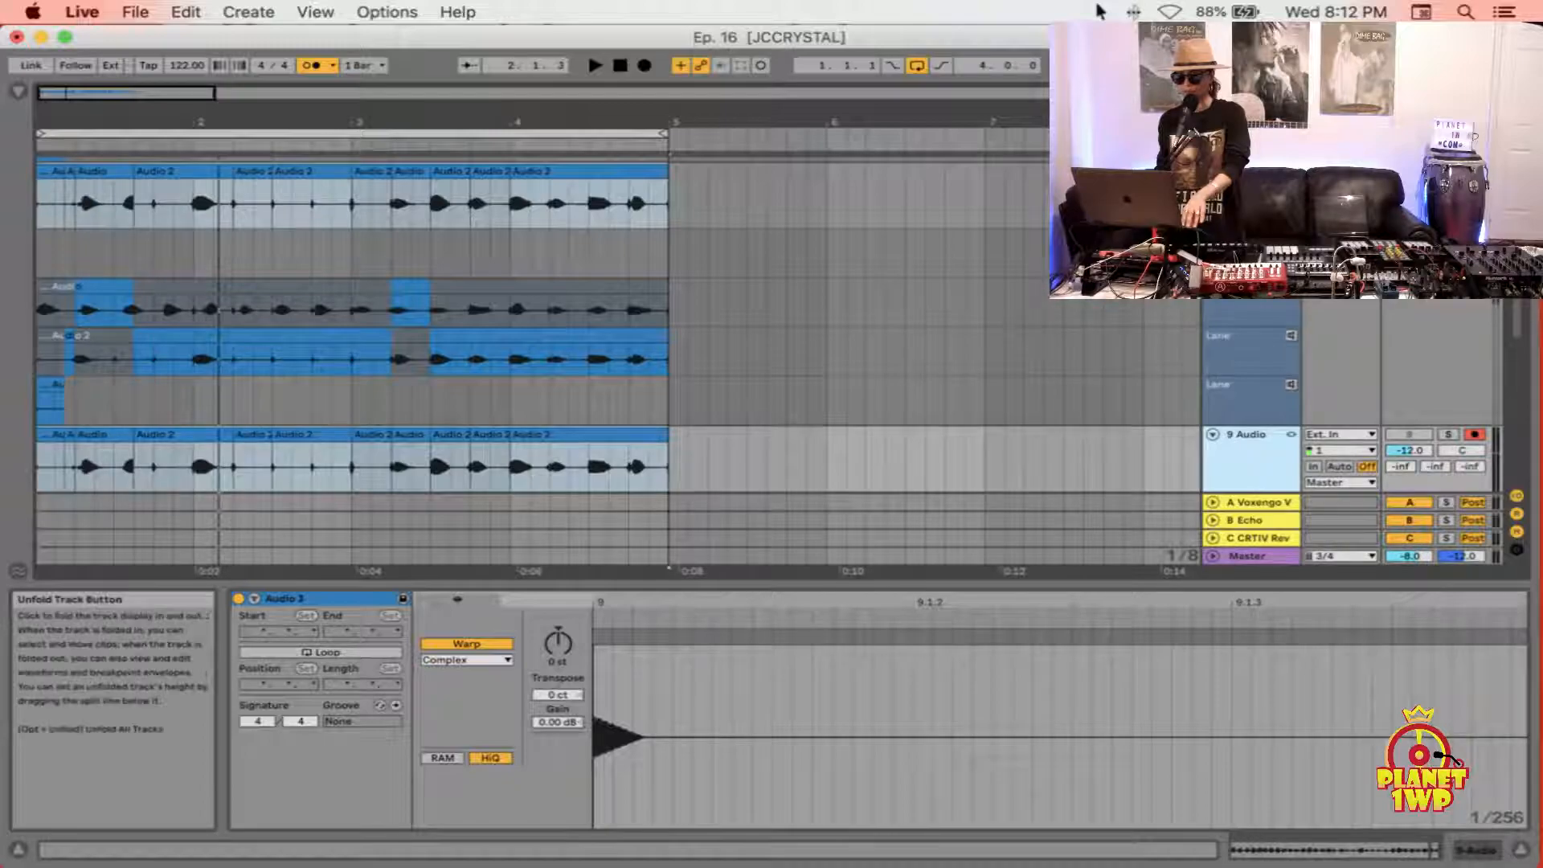
{"action": "scroll", "coordinate": [735, 316], "scroll_direction": "down", "scroll_amount": 10}
{"action": "scroll", "coordinate": [734, 316], "scroll_direction": "right", "scroll_amount": 2}
{"action": "scroll", "coordinate": [735, 316], "scroll_direction": "up", "scroll_amount": 10}
{"action": "scroll", "coordinate": [735, 316], "scroll_direction": "left", "scroll_amount": 2}
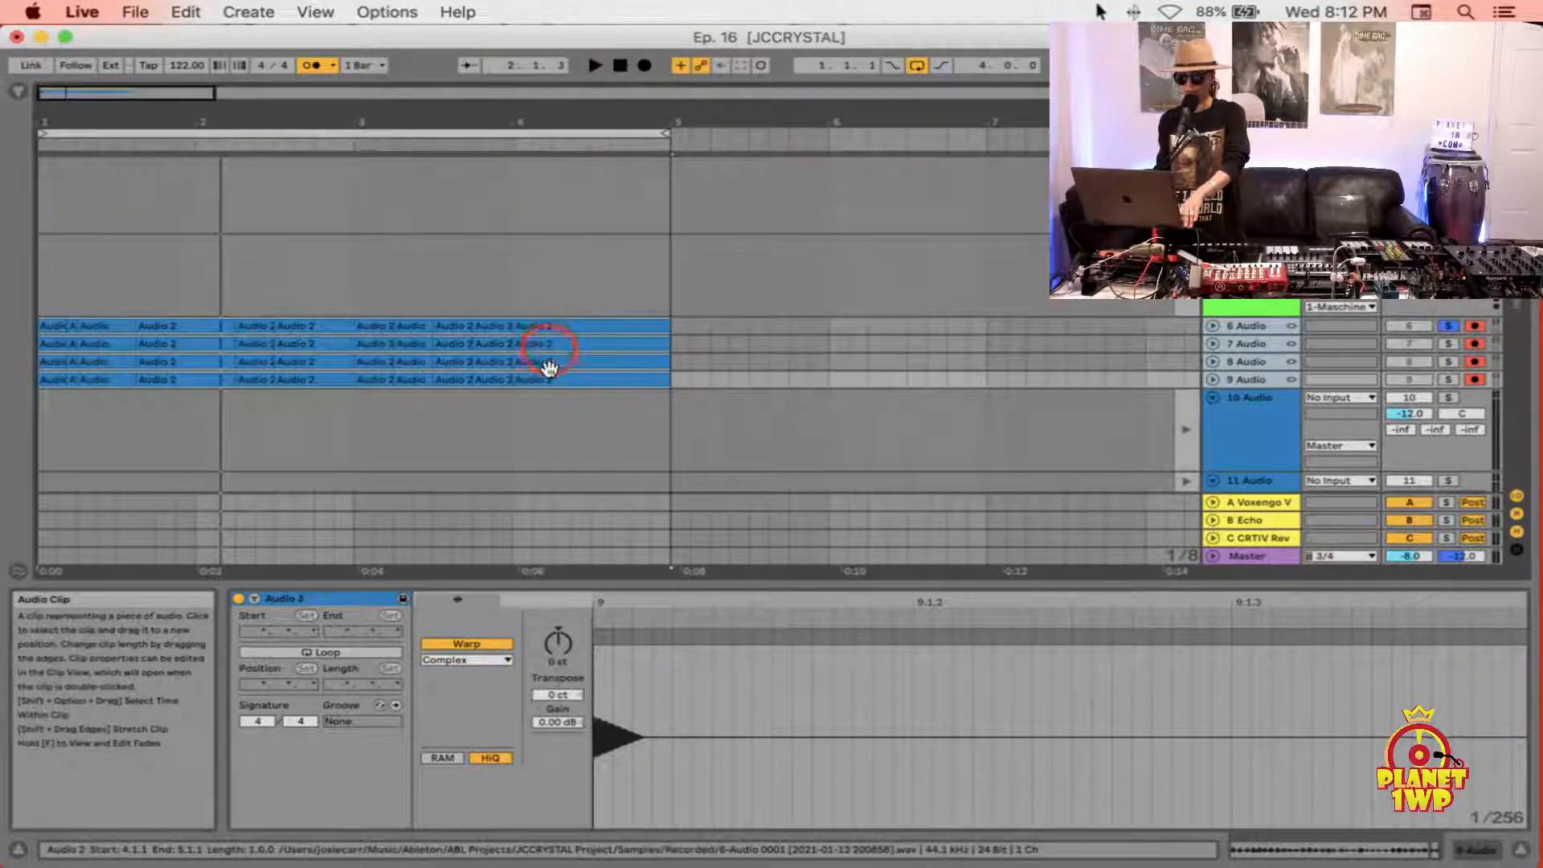
Step: Select a time range in bar 4 and a one-bar range over bar 1 across the linked tracks
{"action": "left_click", "coordinate": [521, 352]}
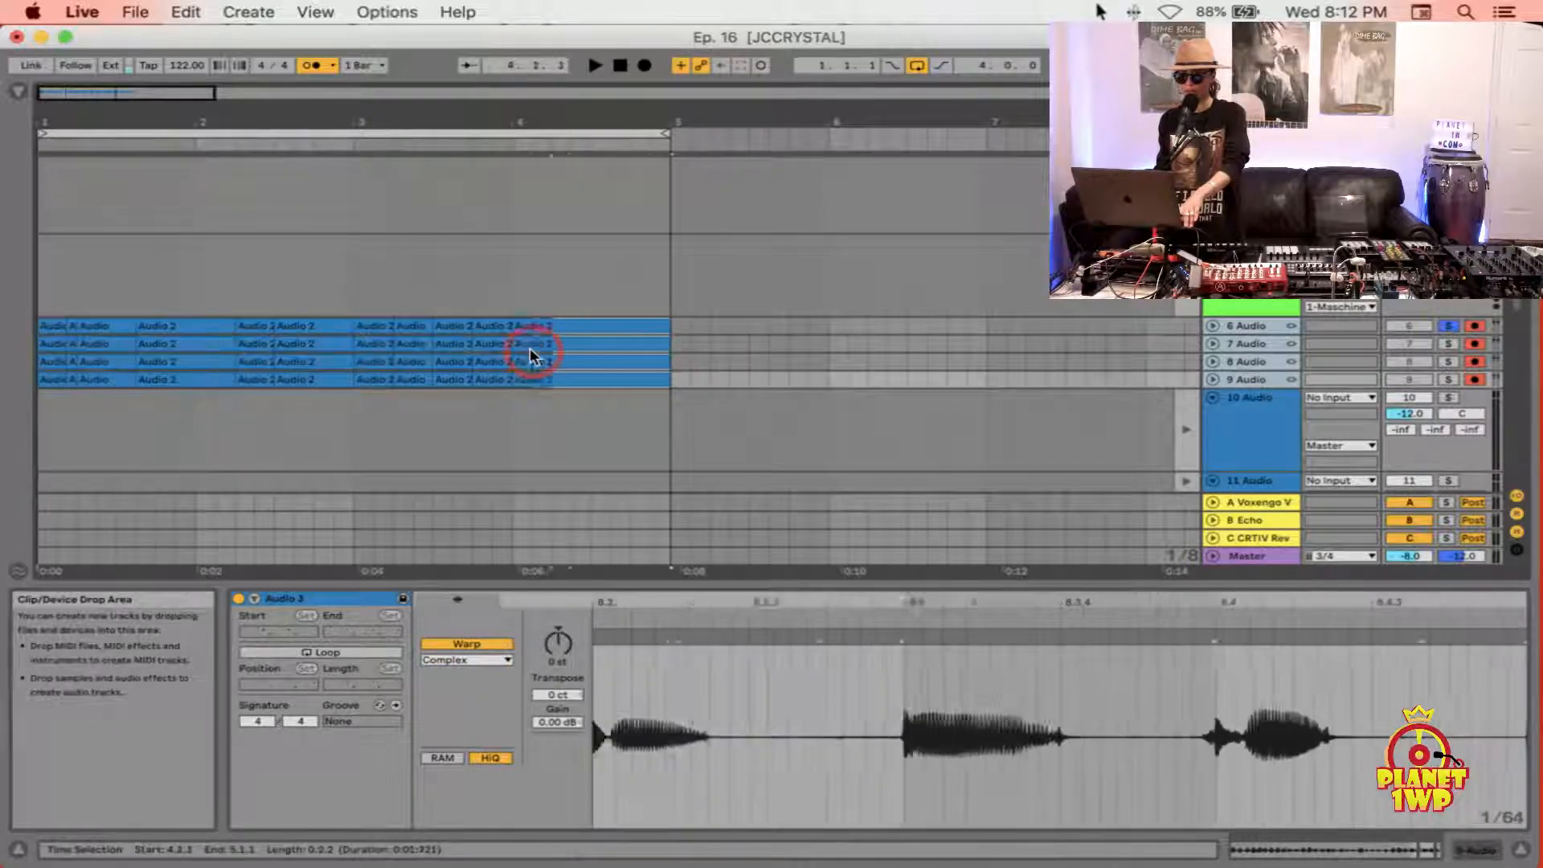
{"action": "left_click", "coordinate": [566, 323]}
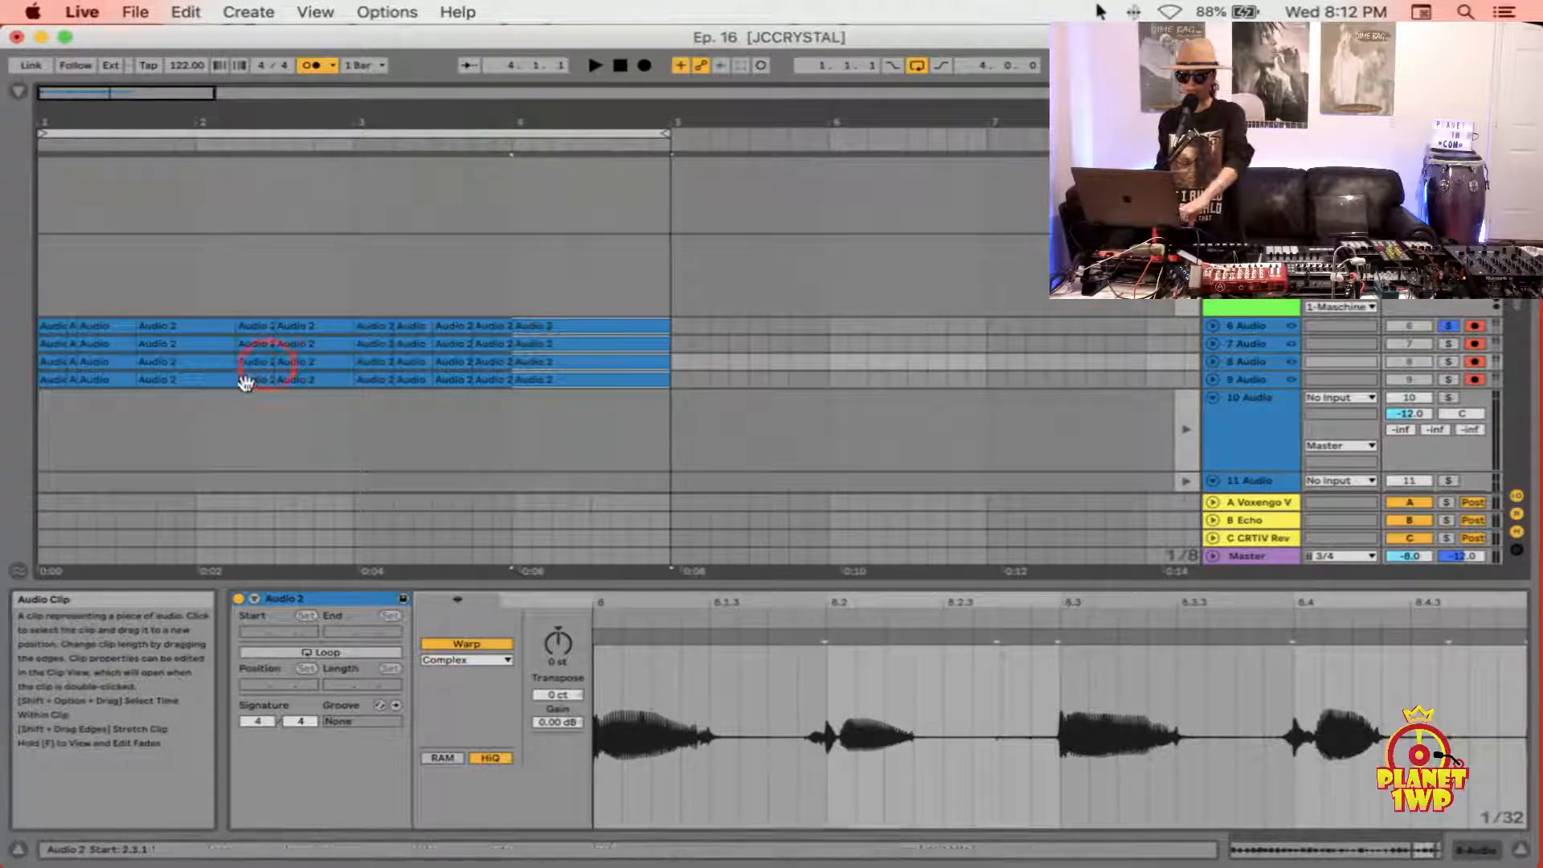
{"action": "left_click", "coordinate": [198, 354]}
{"action": "left_click", "coordinate": [43, 354]}
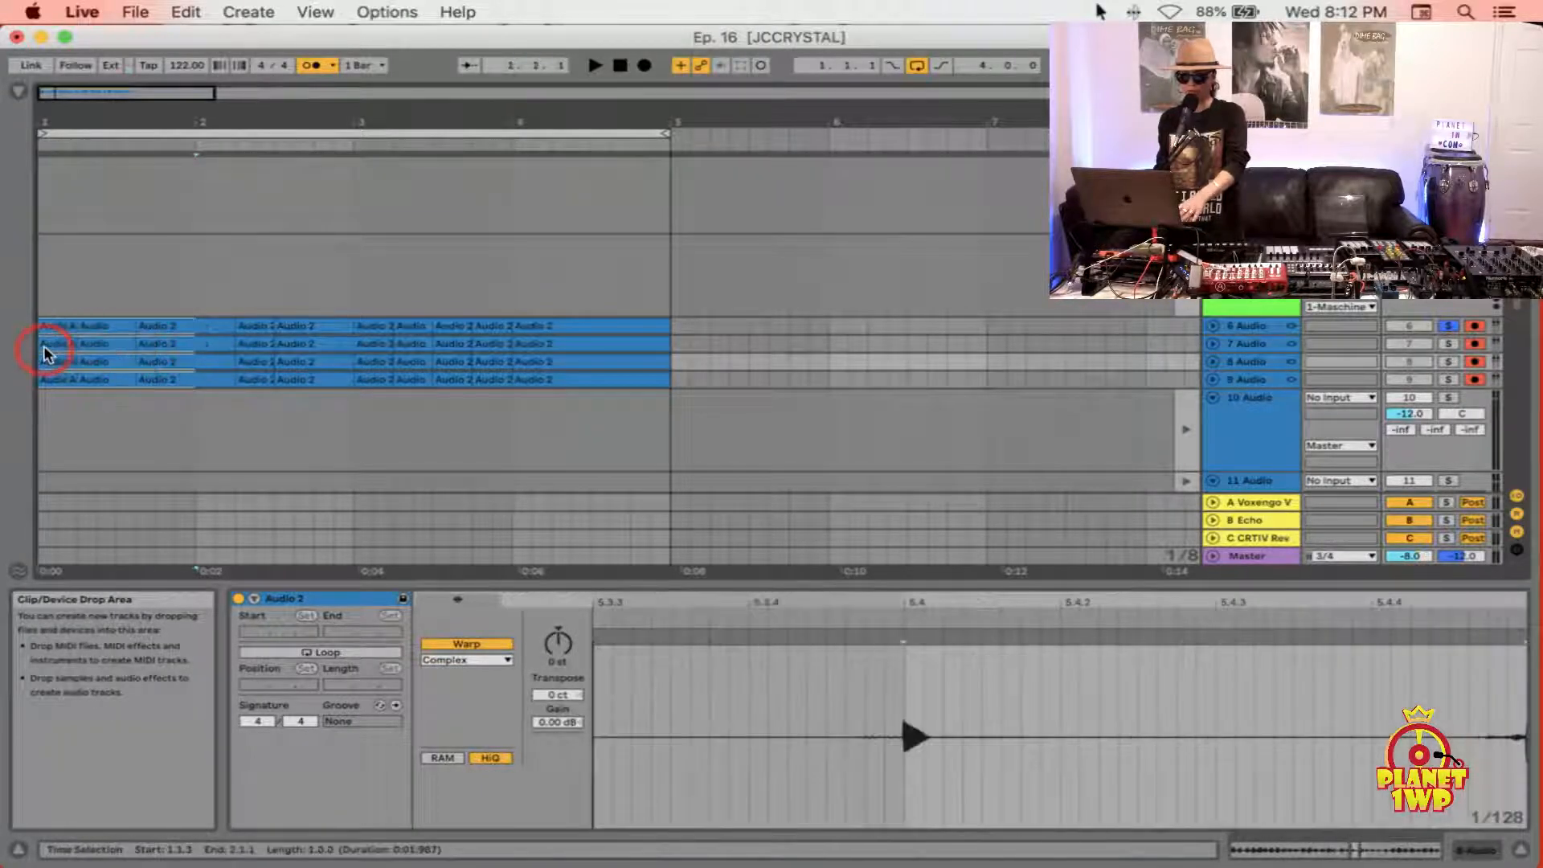
{"action": "left_click_drag", "start_coordinate": [44, 358], "coordinate": [187, 363]}
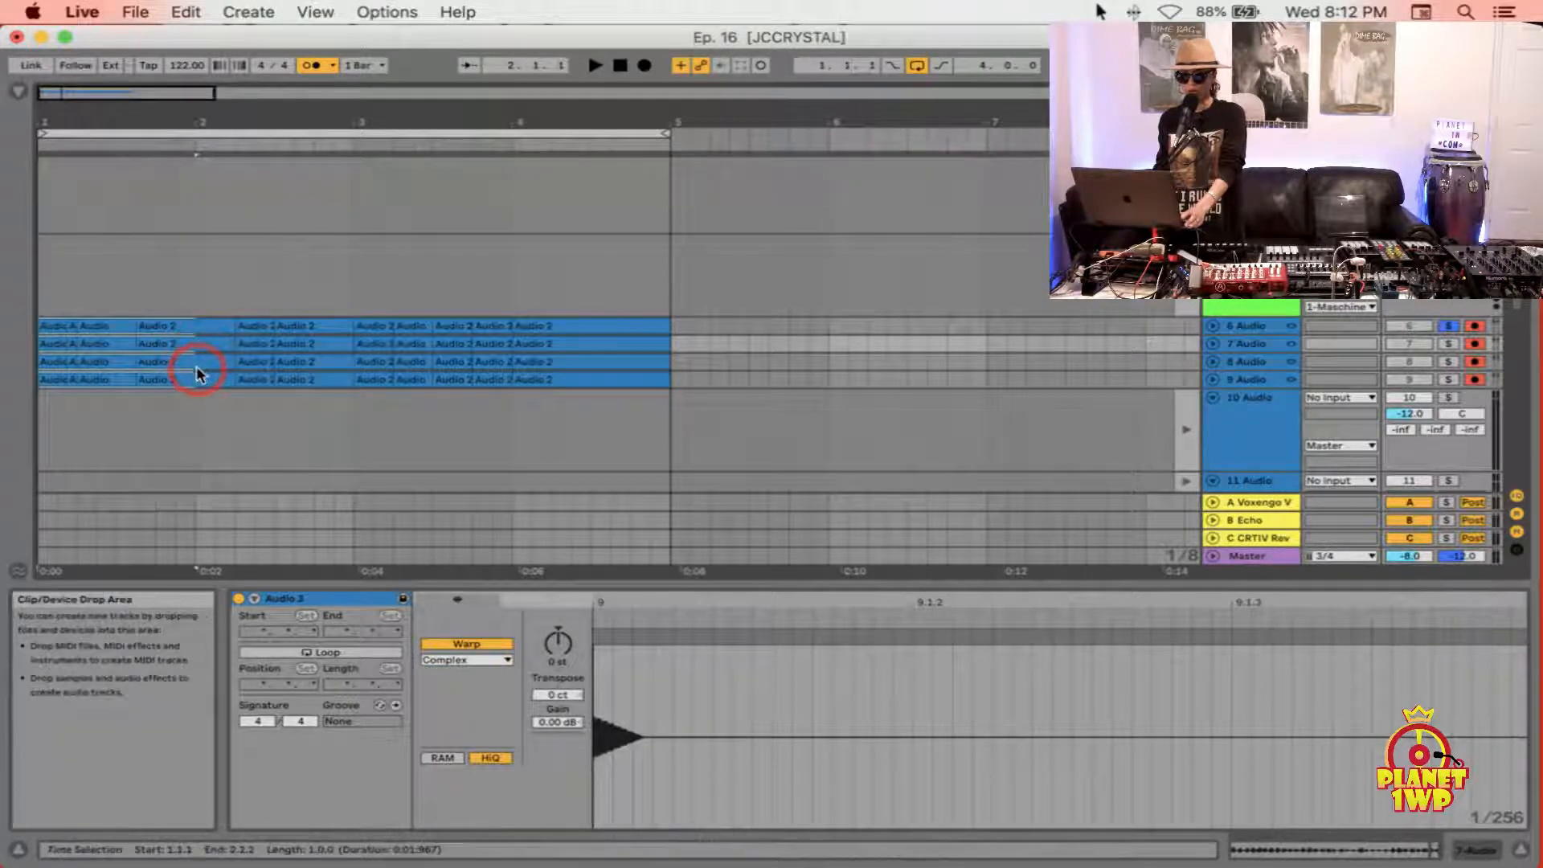
Step: Select the time range from 4.3.3 to 5.1.1 across the four linked audio tracks
{"action": "left_click", "coordinate": [502, 352]}
{"action": "left_click", "coordinate": [589, 348]}
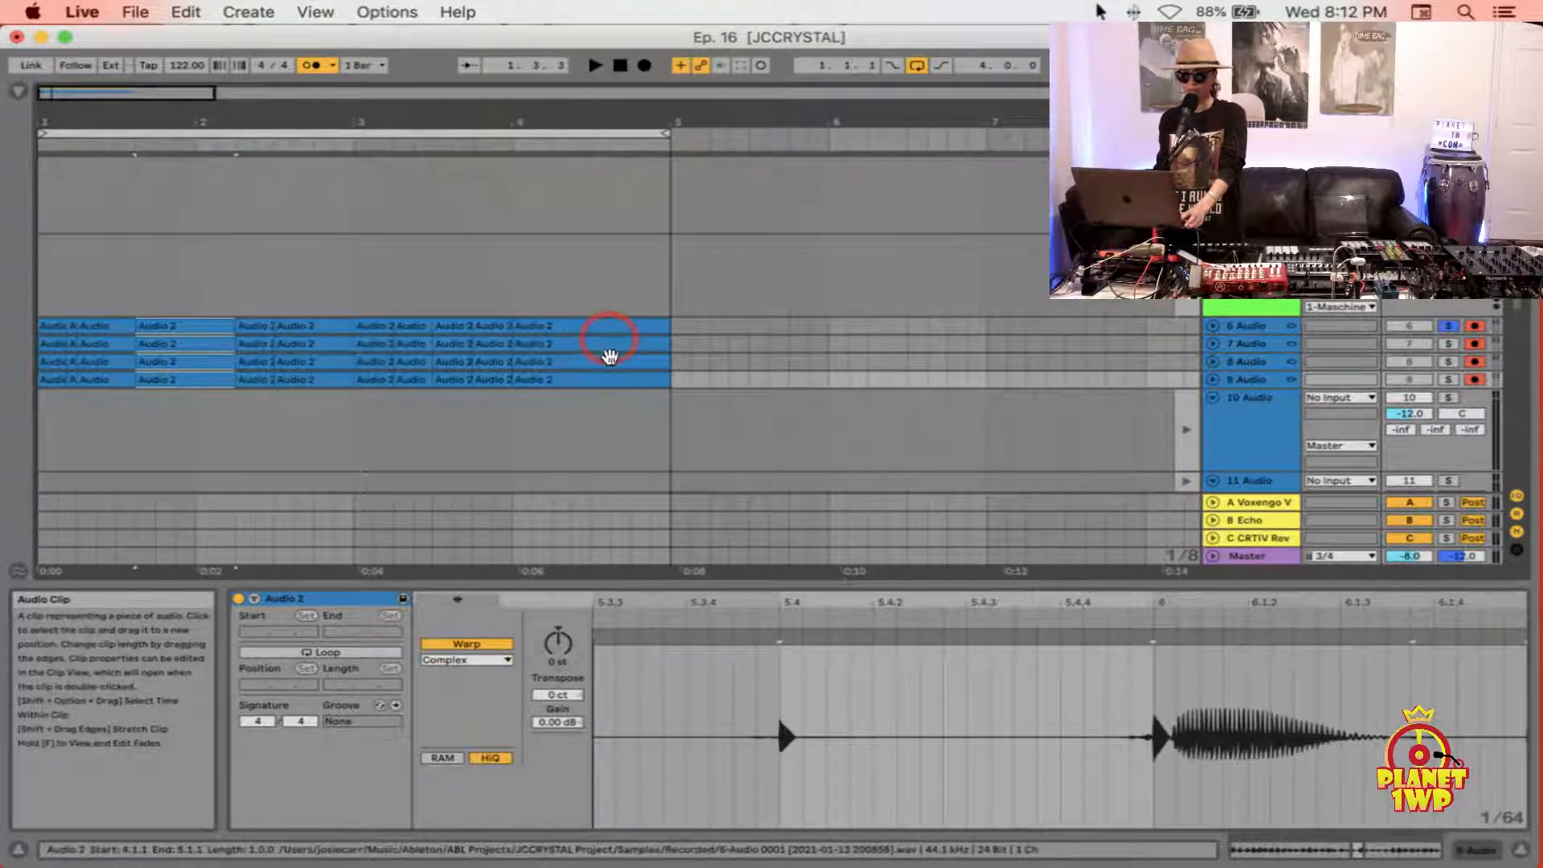
{"action": "left_click", "coordinate": [612, 303]}
{"action": "left_click_drag", "start_coordinate": [615, 303], "coordinate": [664, 363]}
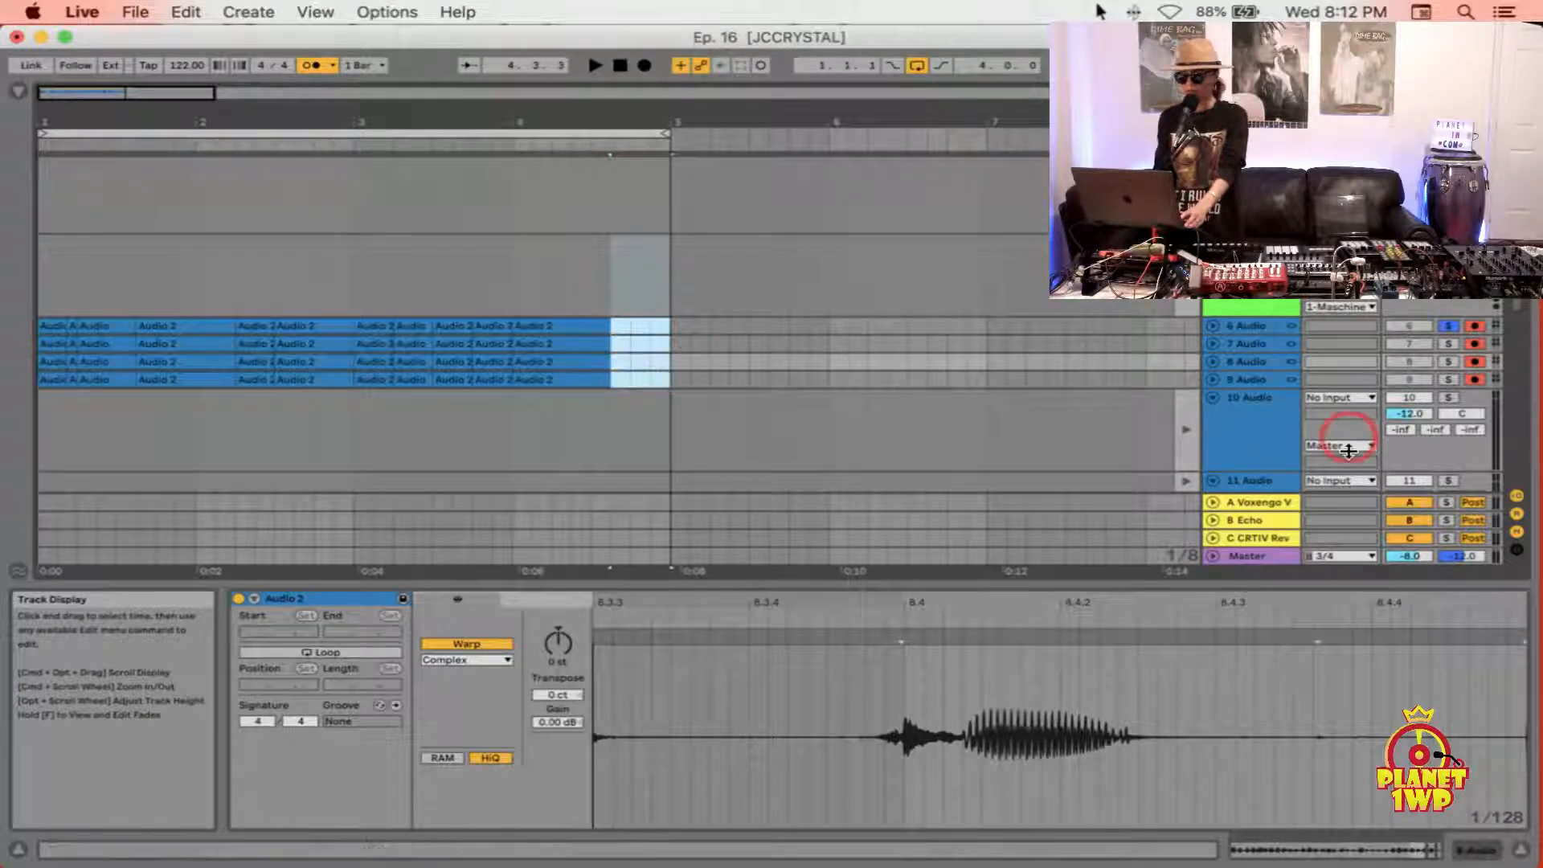
Step: Solo the 7 Audio track and clear the solo on both 6 Audio and 7 Audio
{"action": "left_click", "coordinate": [1450, 344]}
{"action": "left_click", "coordinate": [1451, 344]}
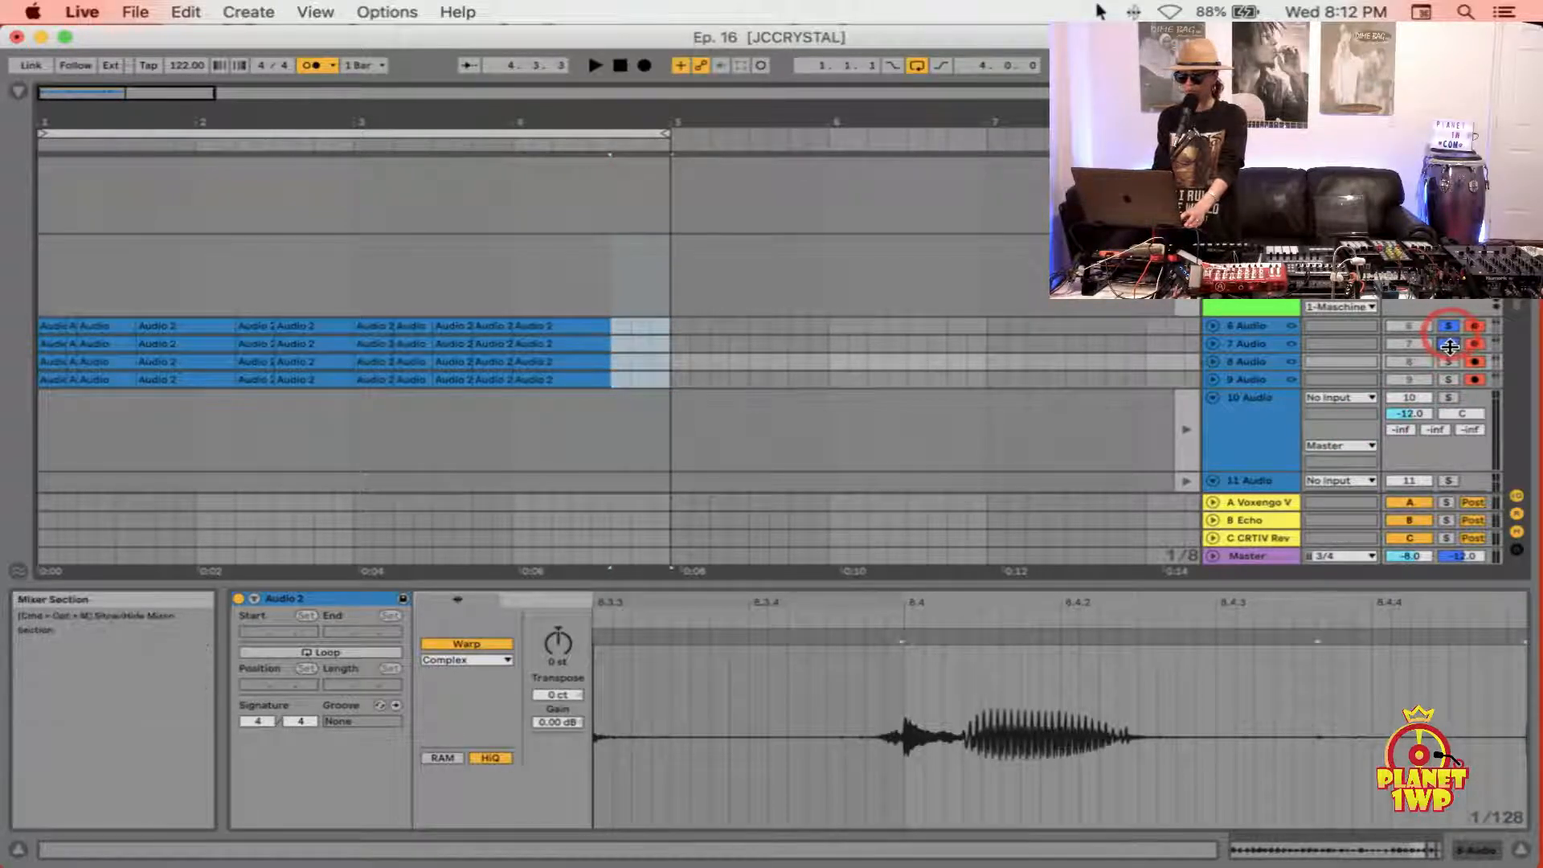
{"action": "left_click", "coordinate": [1446, 327]}
Step: Activate tracks 6 Audio through 9 Audio and mute 6, 7 and 8, leaving only 9 Audio active
{"action": "left_click", "coordinate": [1411, 326]}
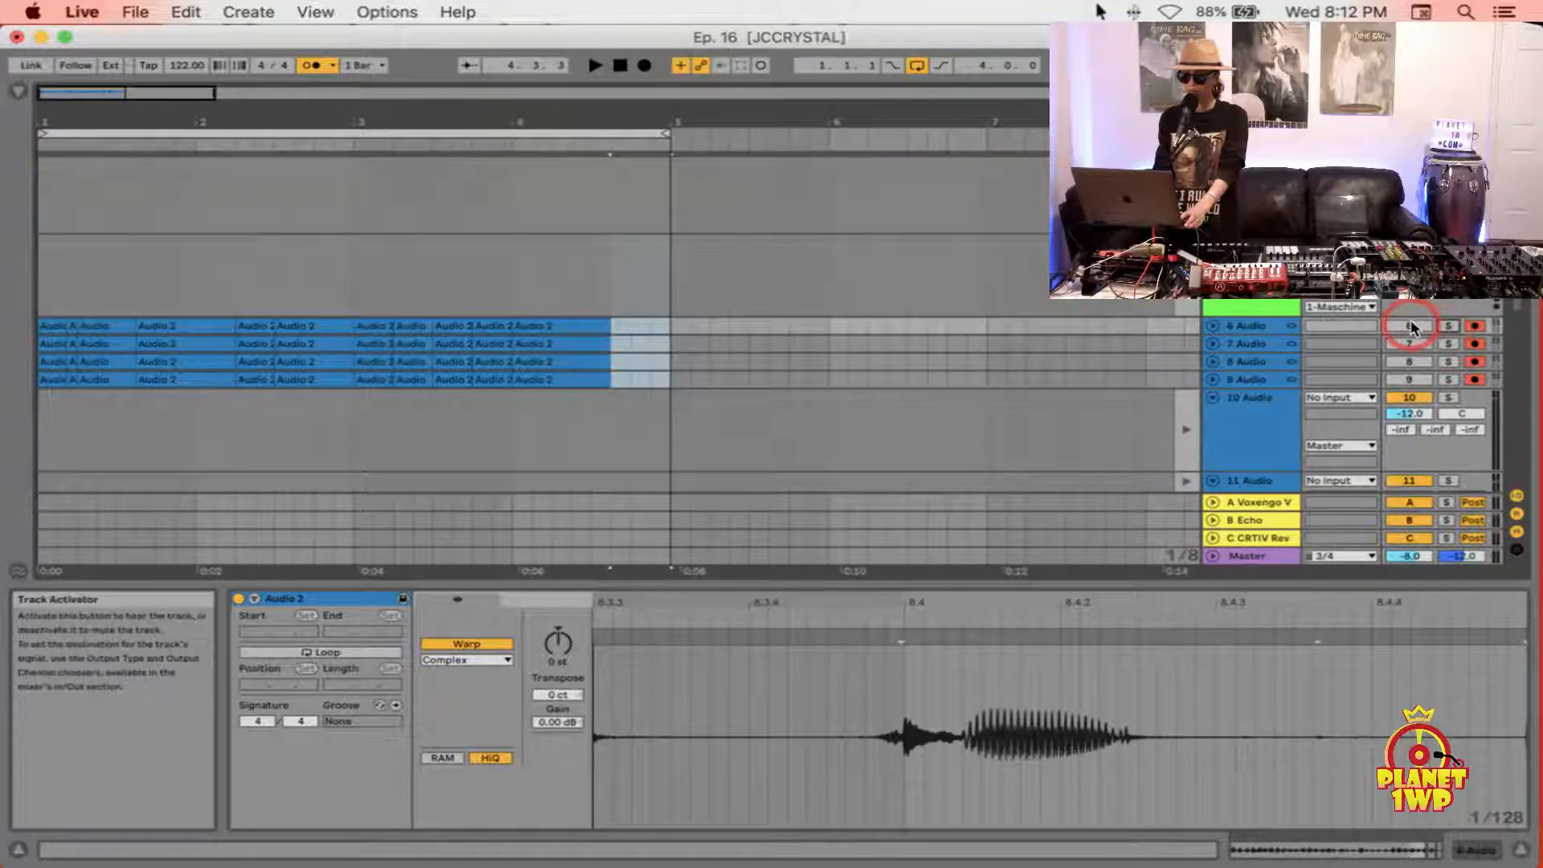
{"action": "left_click", "coordinate": [1409, 344]}
{"action": "left_click", "coordinate": [1408, 362]}
{"action": "left_click", "coordinate": [1407, 374]}
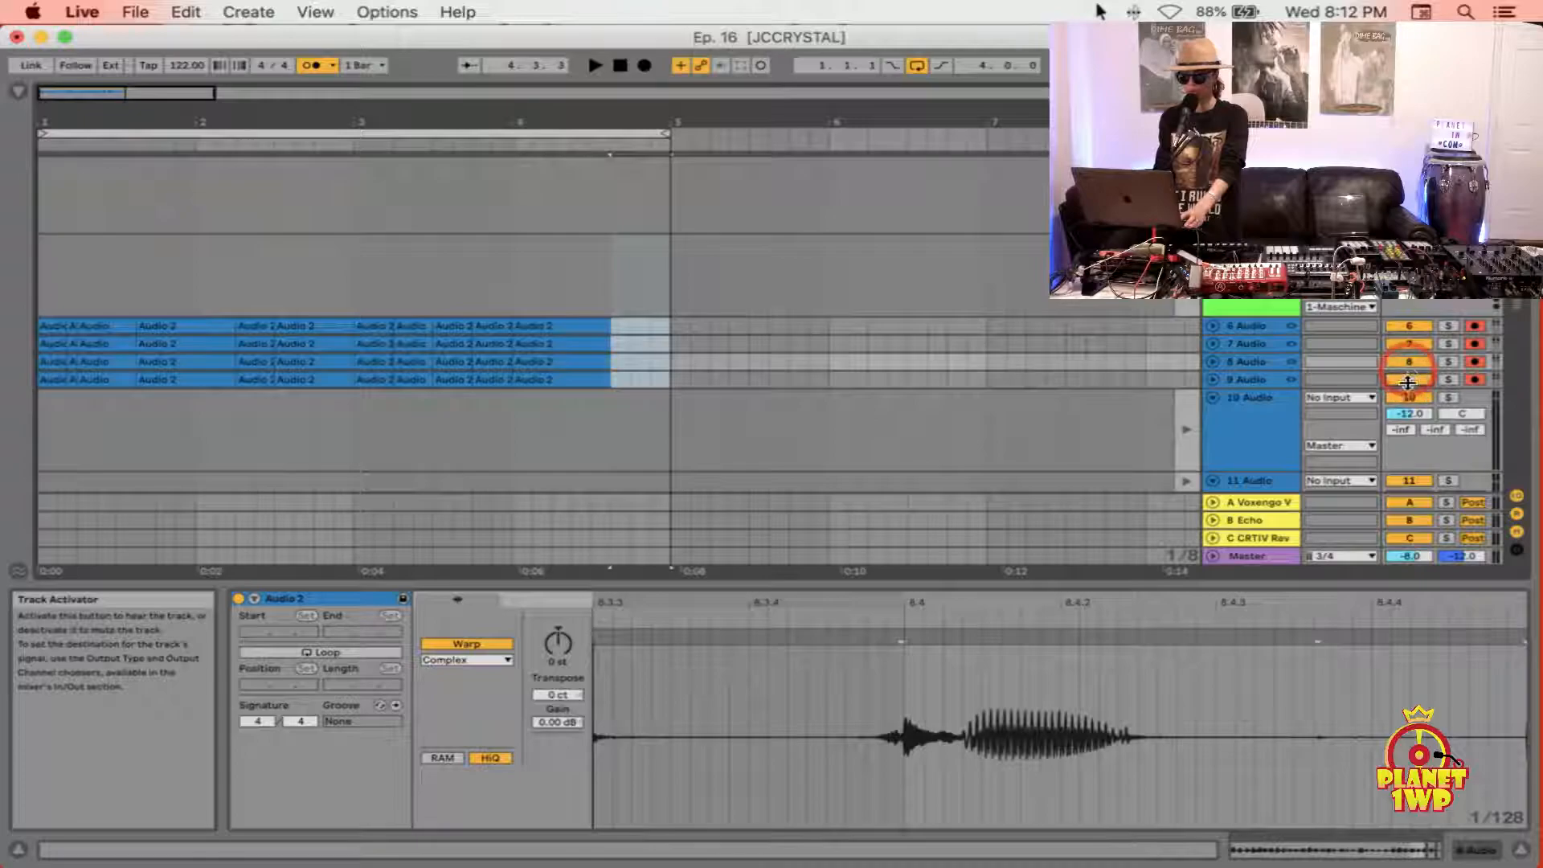
{"action": "left_click", "coordinate": [1405, 344]}
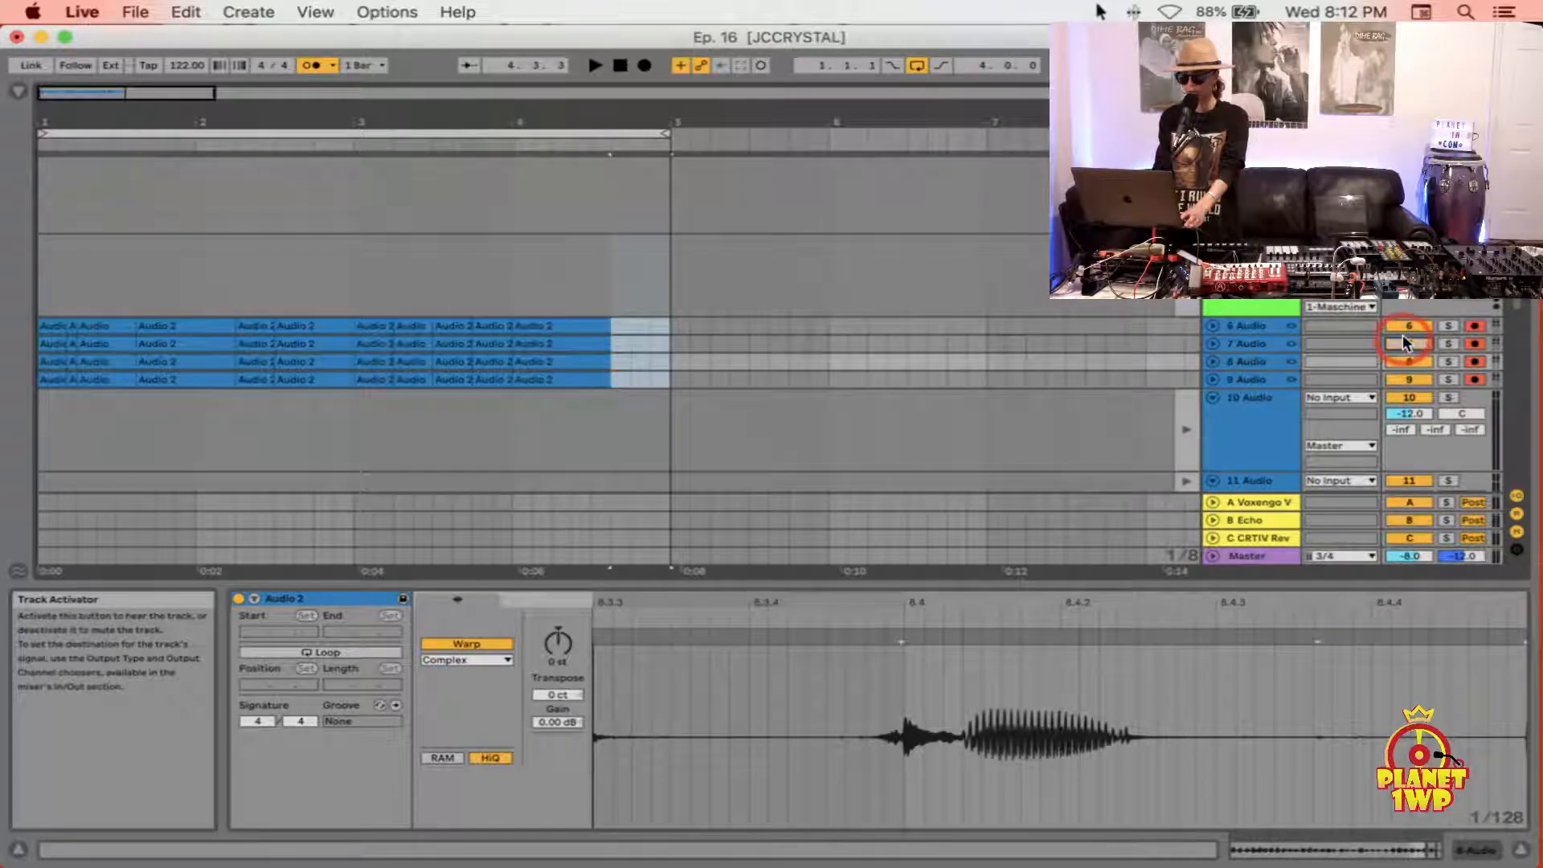
{"action": "left_click", "coordinate": [1405, 347]}
{"action": "left_click", "coordinate": [1403, 356]}
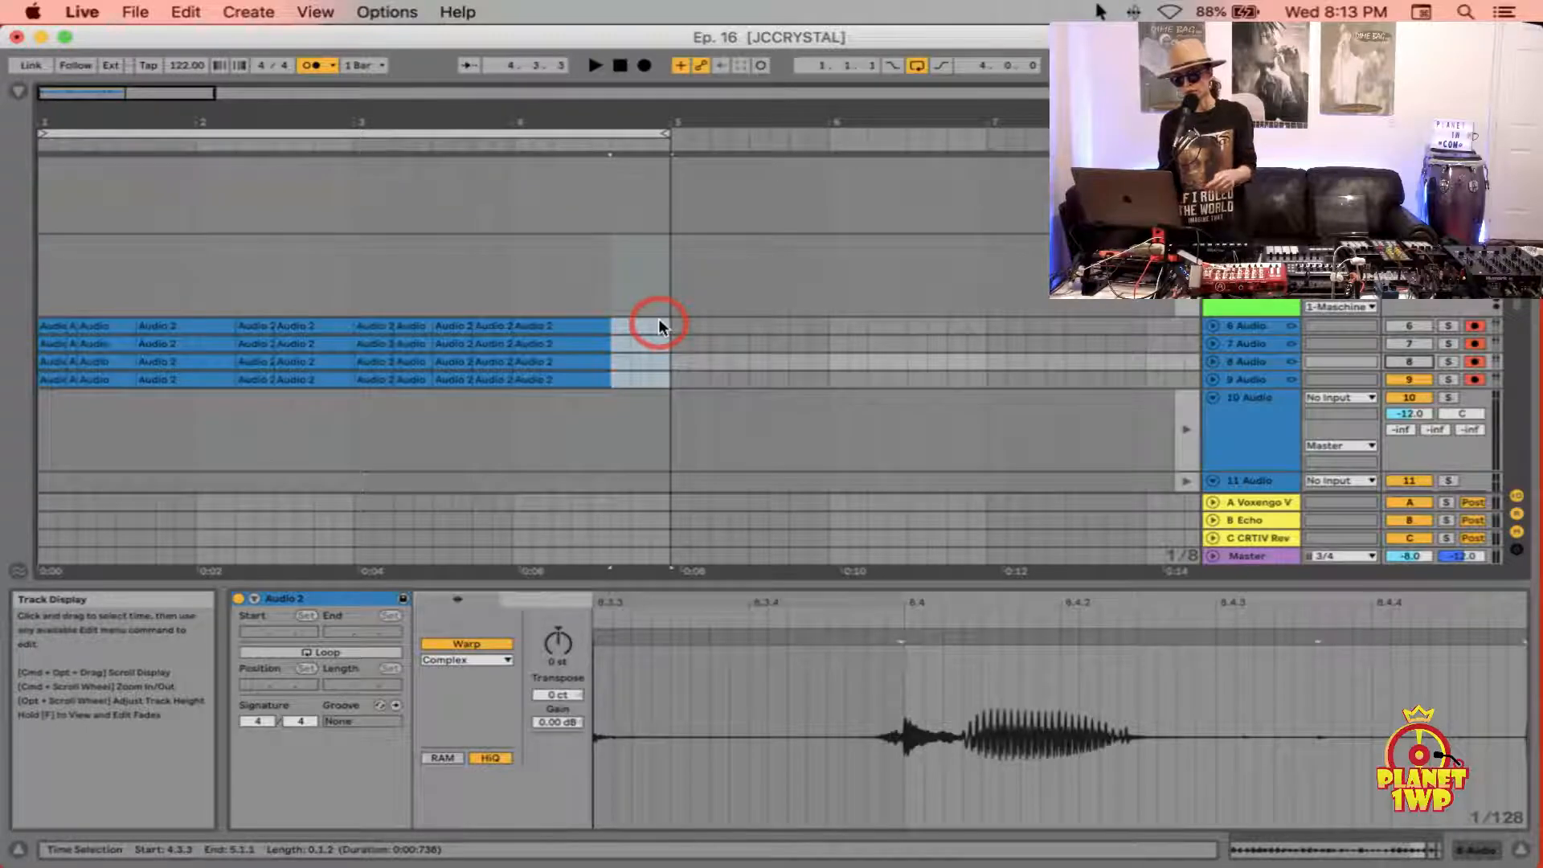
Step: Delete the two duplicate tracks directly below 6 Audio
{"action": "left_click", "coordinate": [1246, 343]}
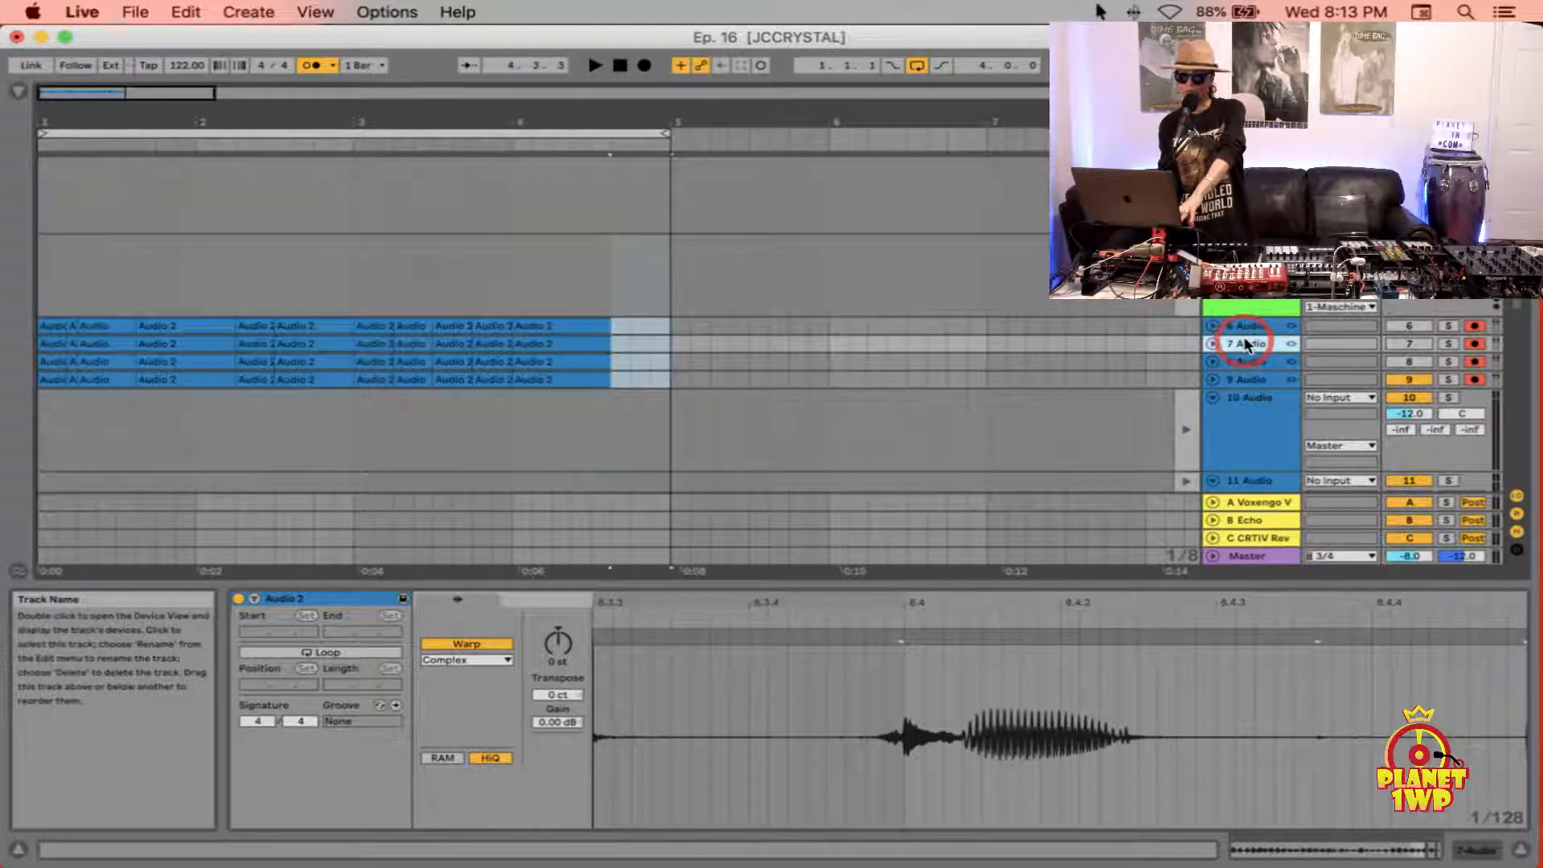
{"action": "key", "text": "Delete"}
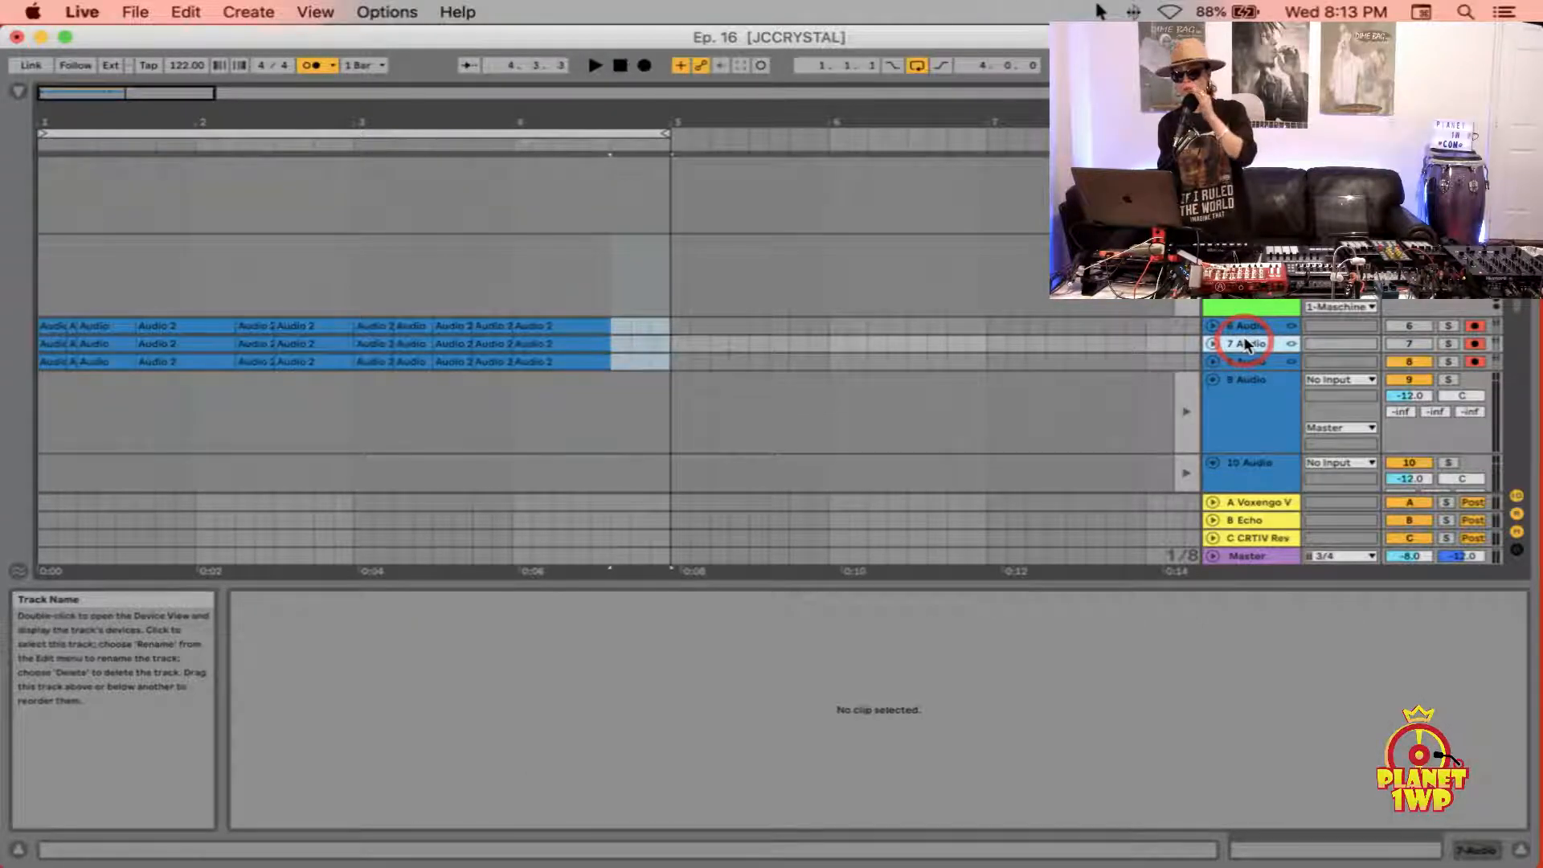
{"action": "key", "text": "Delete"}
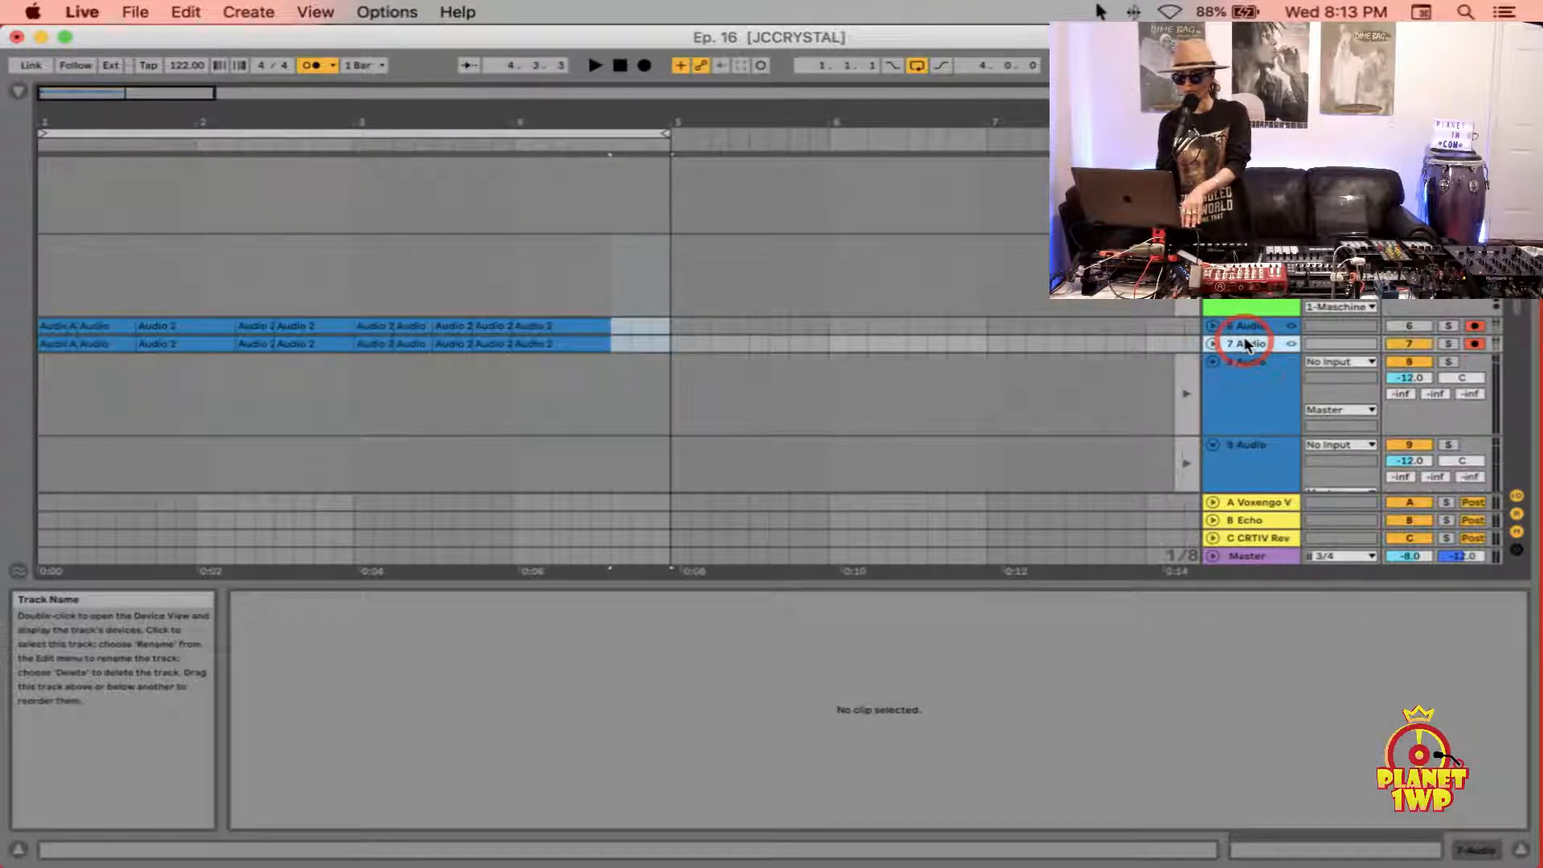
Step: Unlink the 6 Audio track from the remaining 7 Audio duplicate and check the linking options of 7 Audio
{"action": "right_click", "coordinate": [1243, 324]}
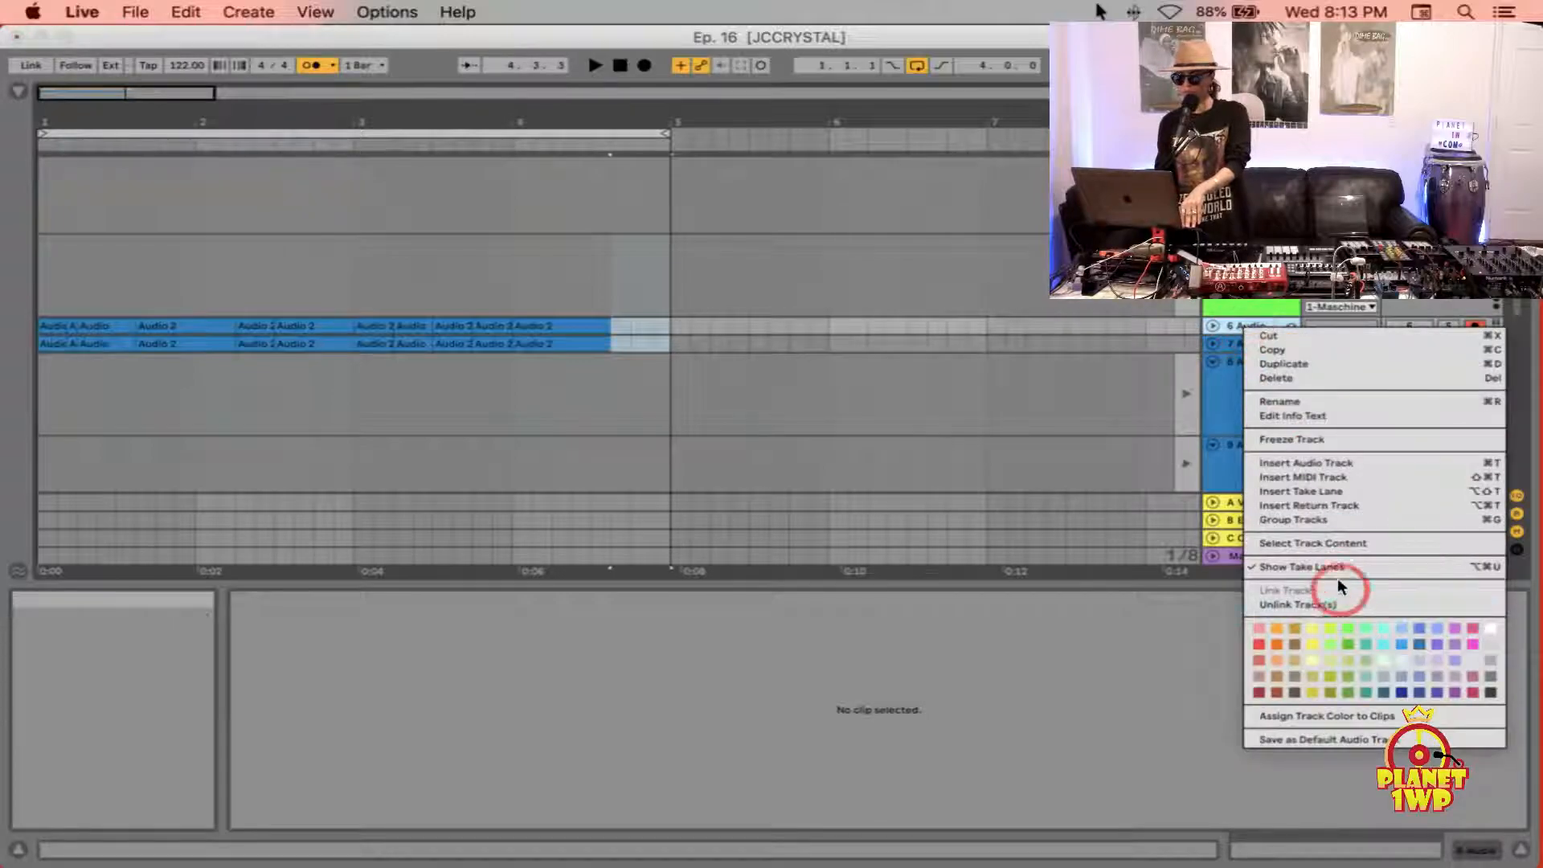
{"action": "left_click", "coordinate": [1324, 602]}
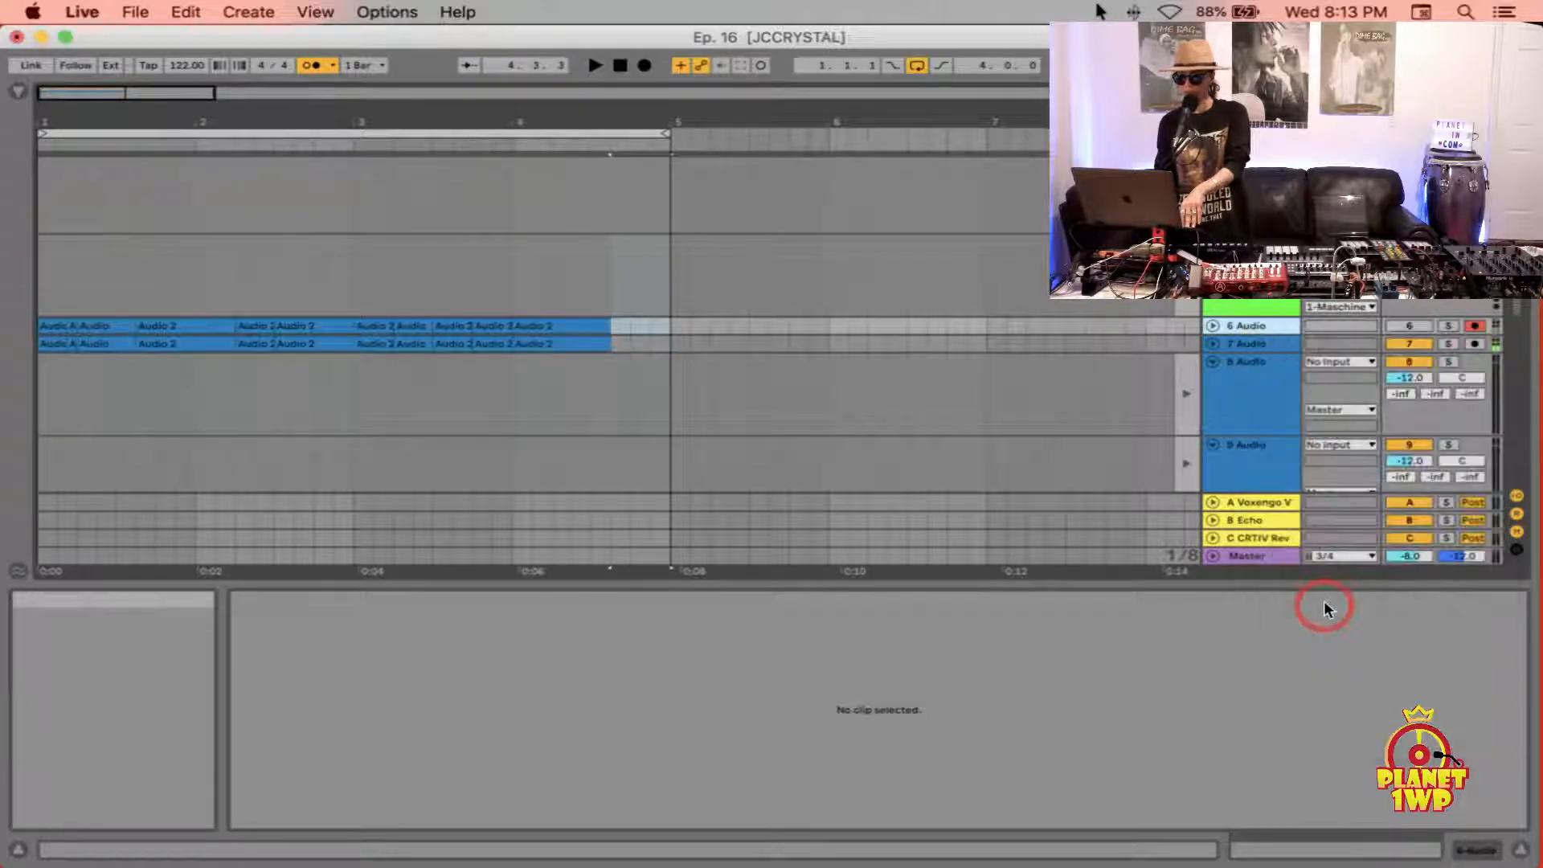
{"action": "right_click", "coordinate": [1243, 344]}
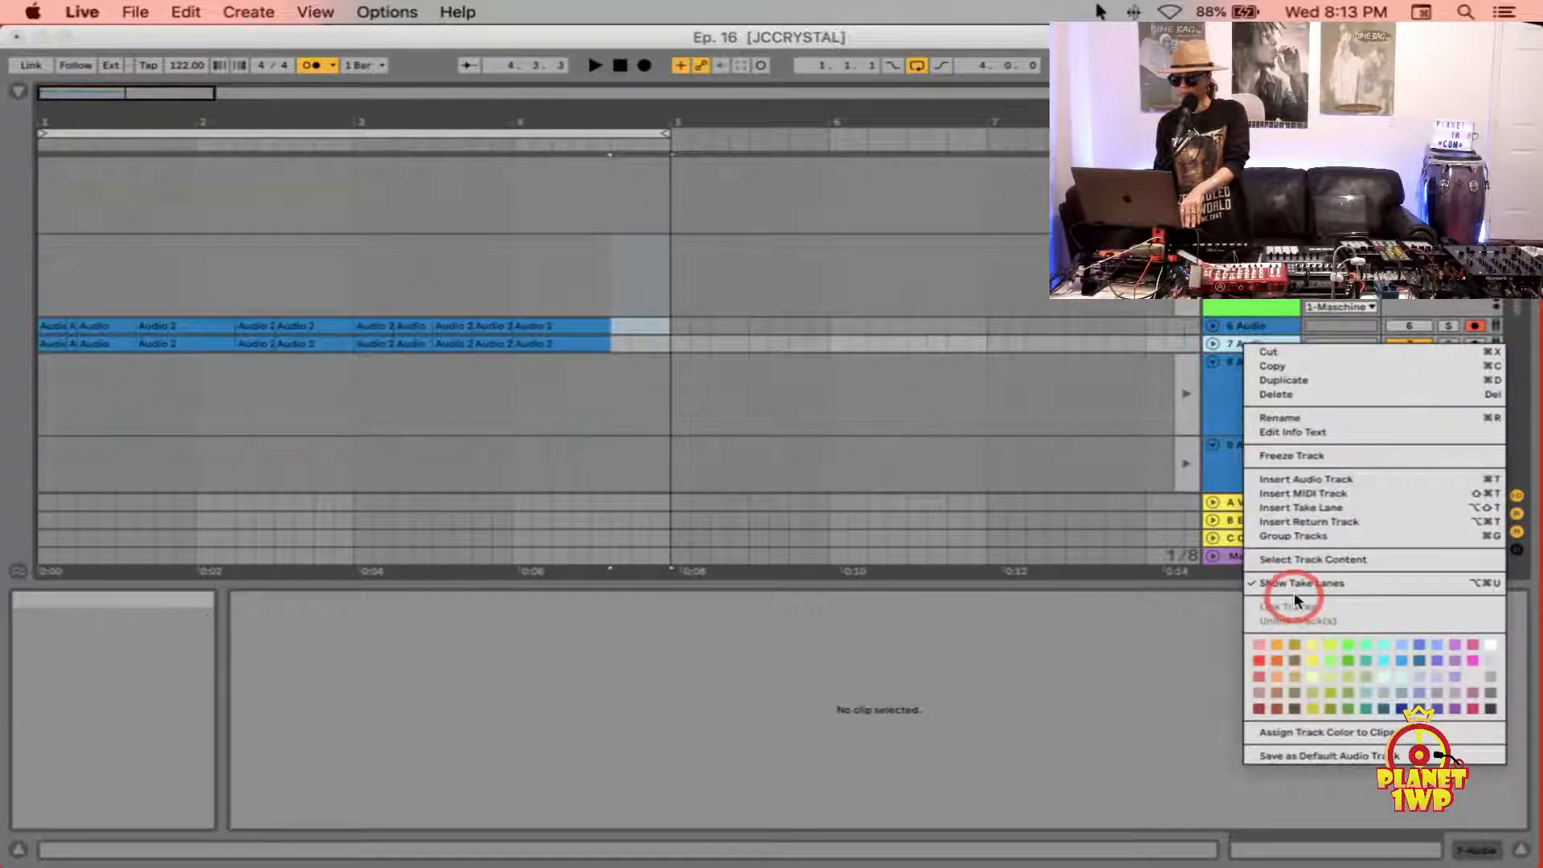
{"action": "left_click", "coordinate": [1054, 481]}
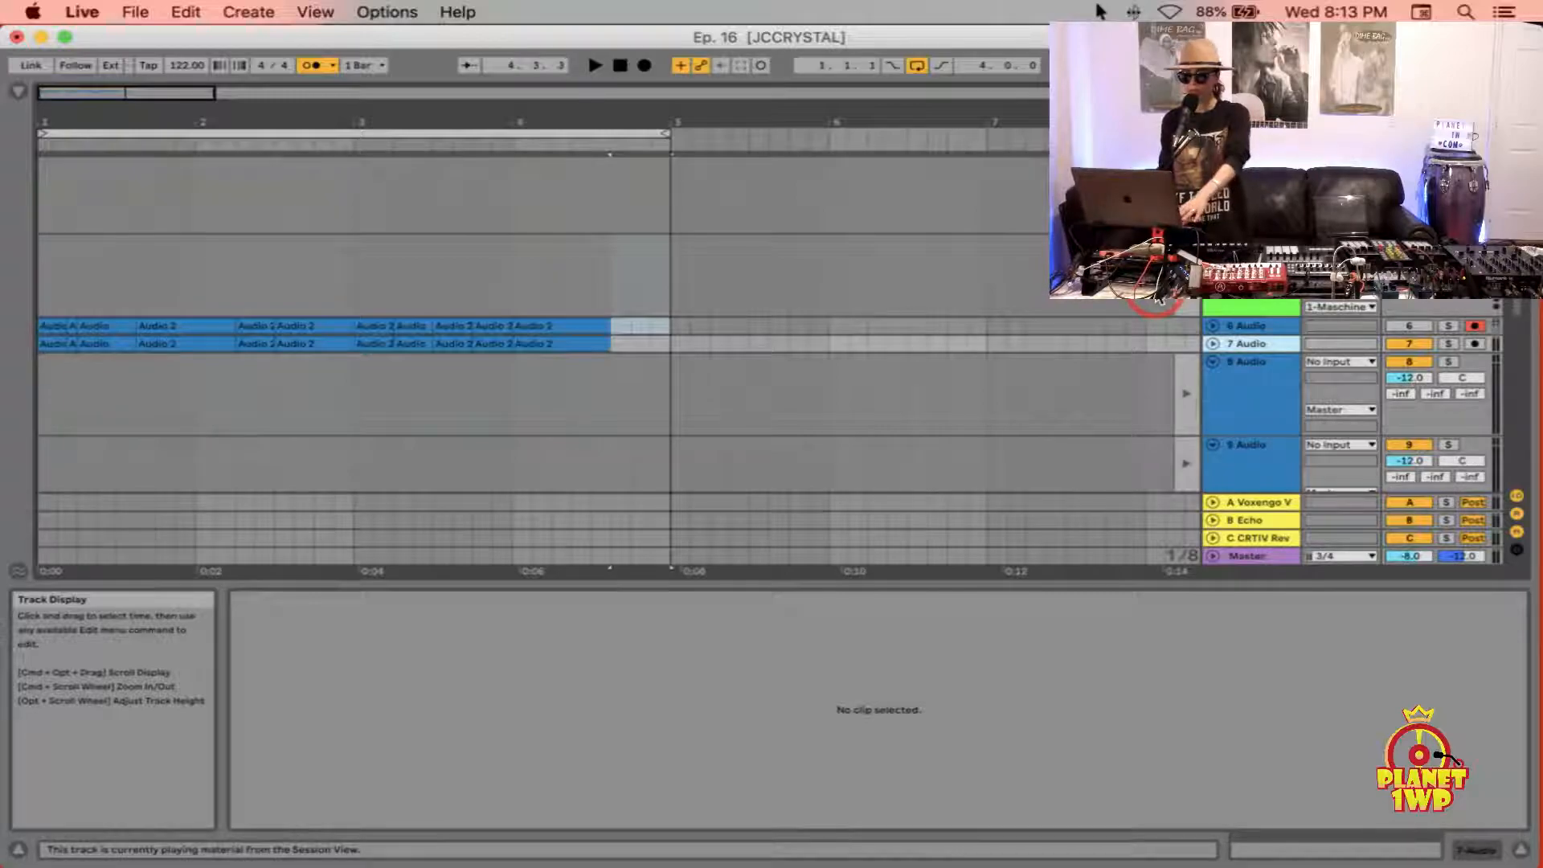
Step: Switch to Session View and launch the Quantic House clip on the second track
{"action": "key", "text": "Tab"}
{"action": "left_click", "coordinate": [506, 362]}
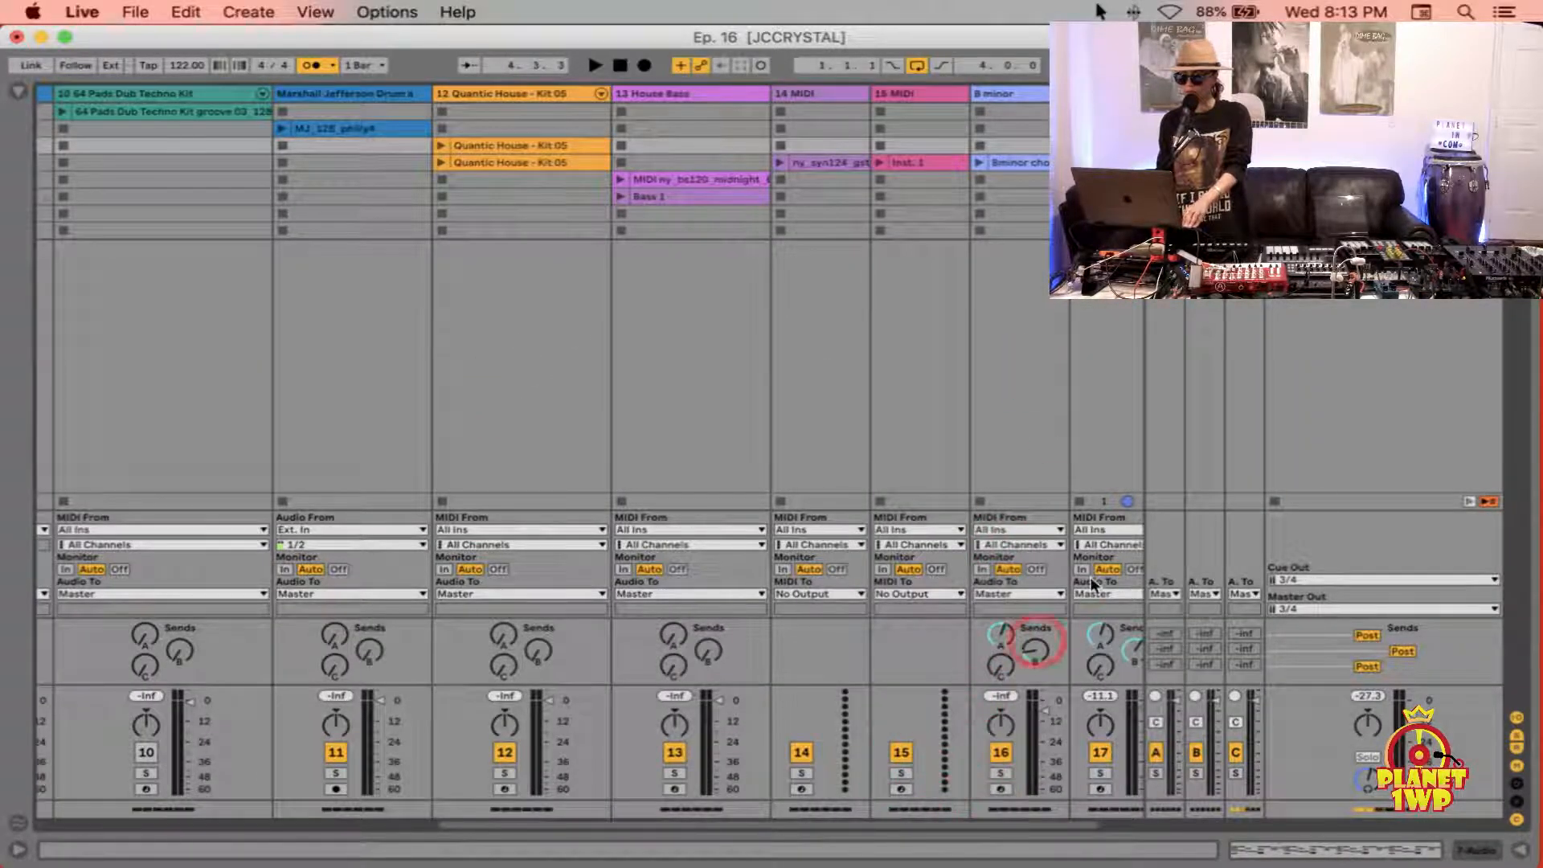
{"action": "scroll", "coordinate": [823, 392], "scroll_direction": "right", "scroll_amount": 5}
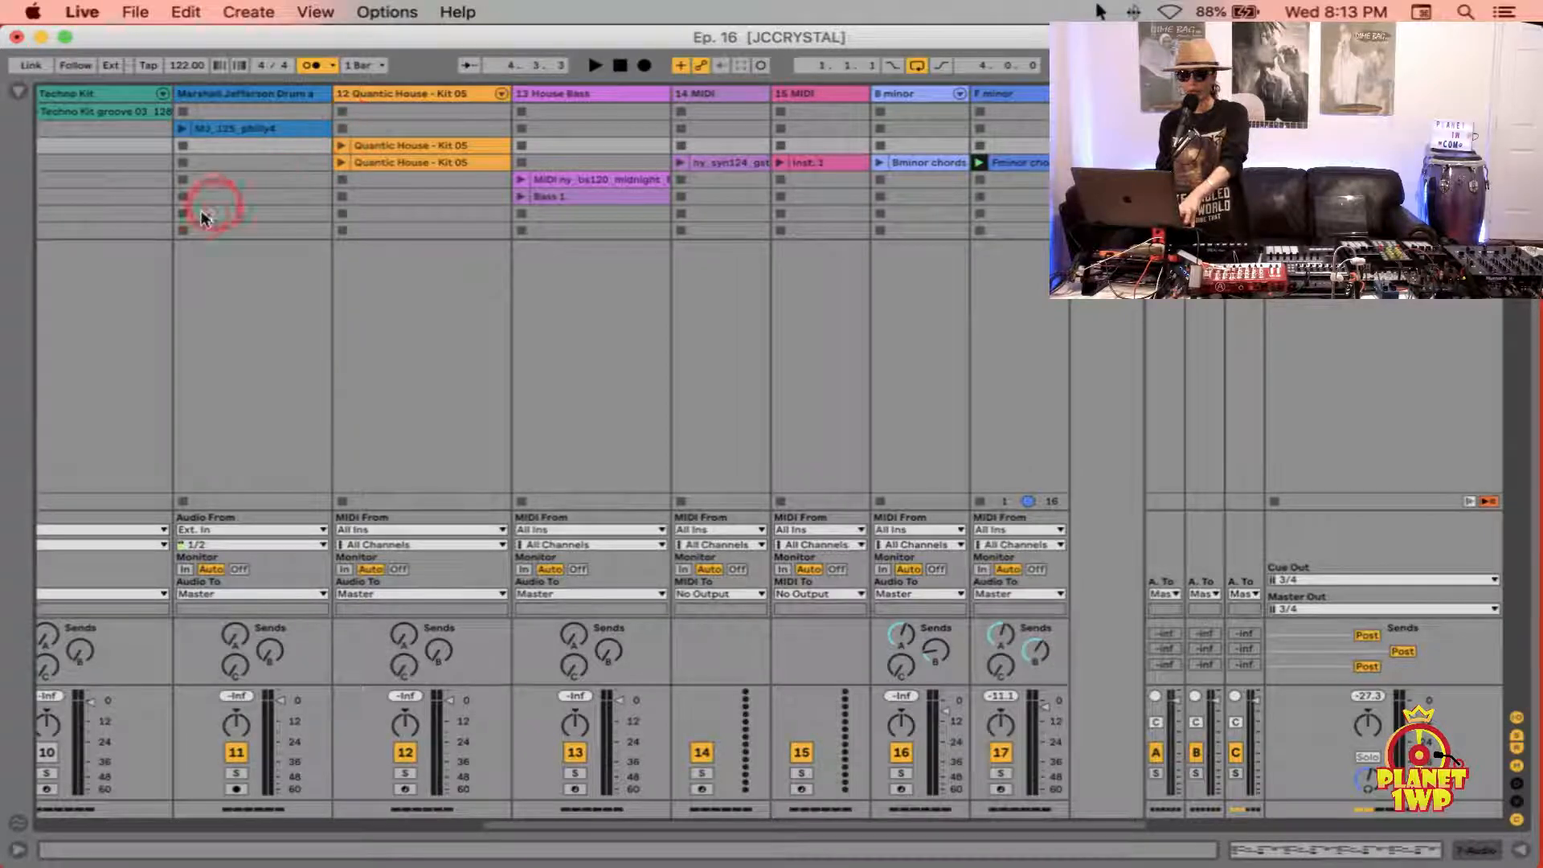
{"action": "scroll", "coordinate": [201, 210], "scroll_direction": "left", "scroll_amount": 10}
{"action": "left_click", "coordinate": [144, 146]}
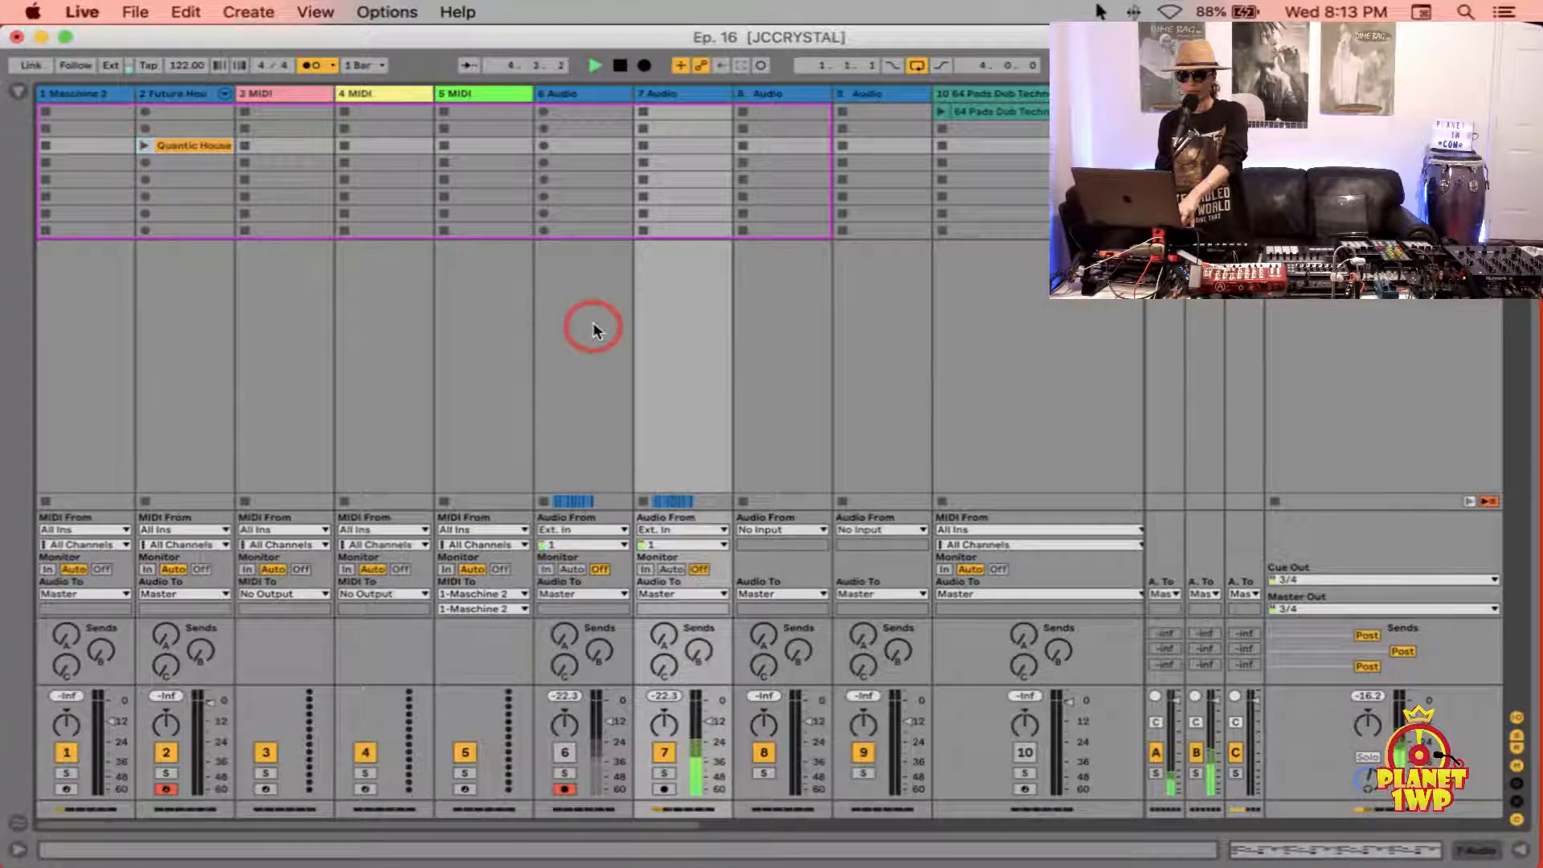
Step: Turn off the metronome and mute the 7 Audio track
{"action": "scroll", "coordinate": [593, 321], "scroll_direction": "right", "scroll_amount": 2}
{"action": "left_click", "coordinate": [310, 66]}
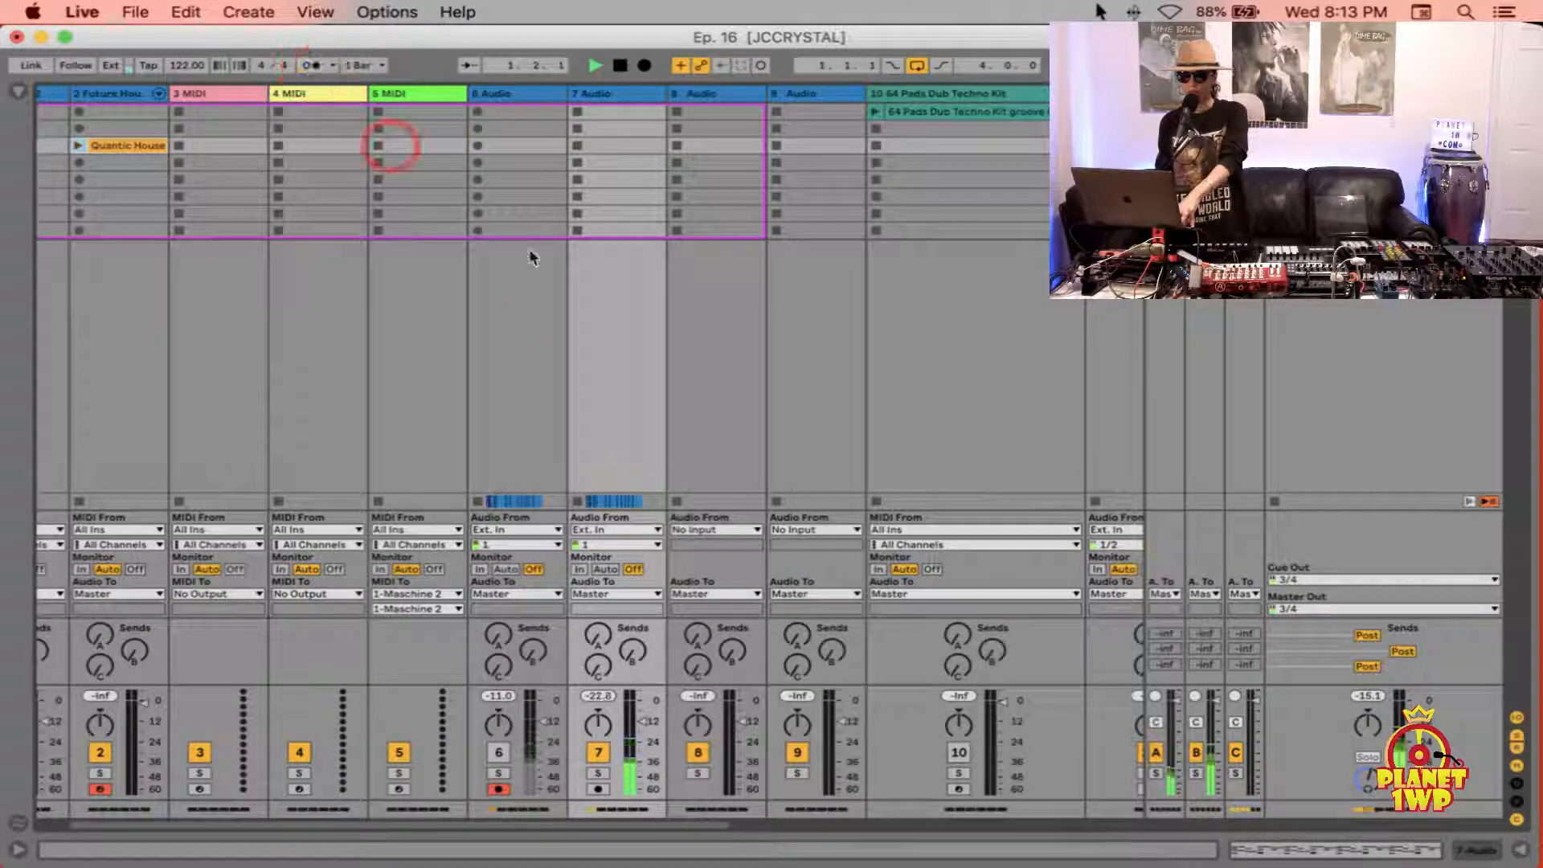
{"action": "left_click", "coordinate": [598, 753]}
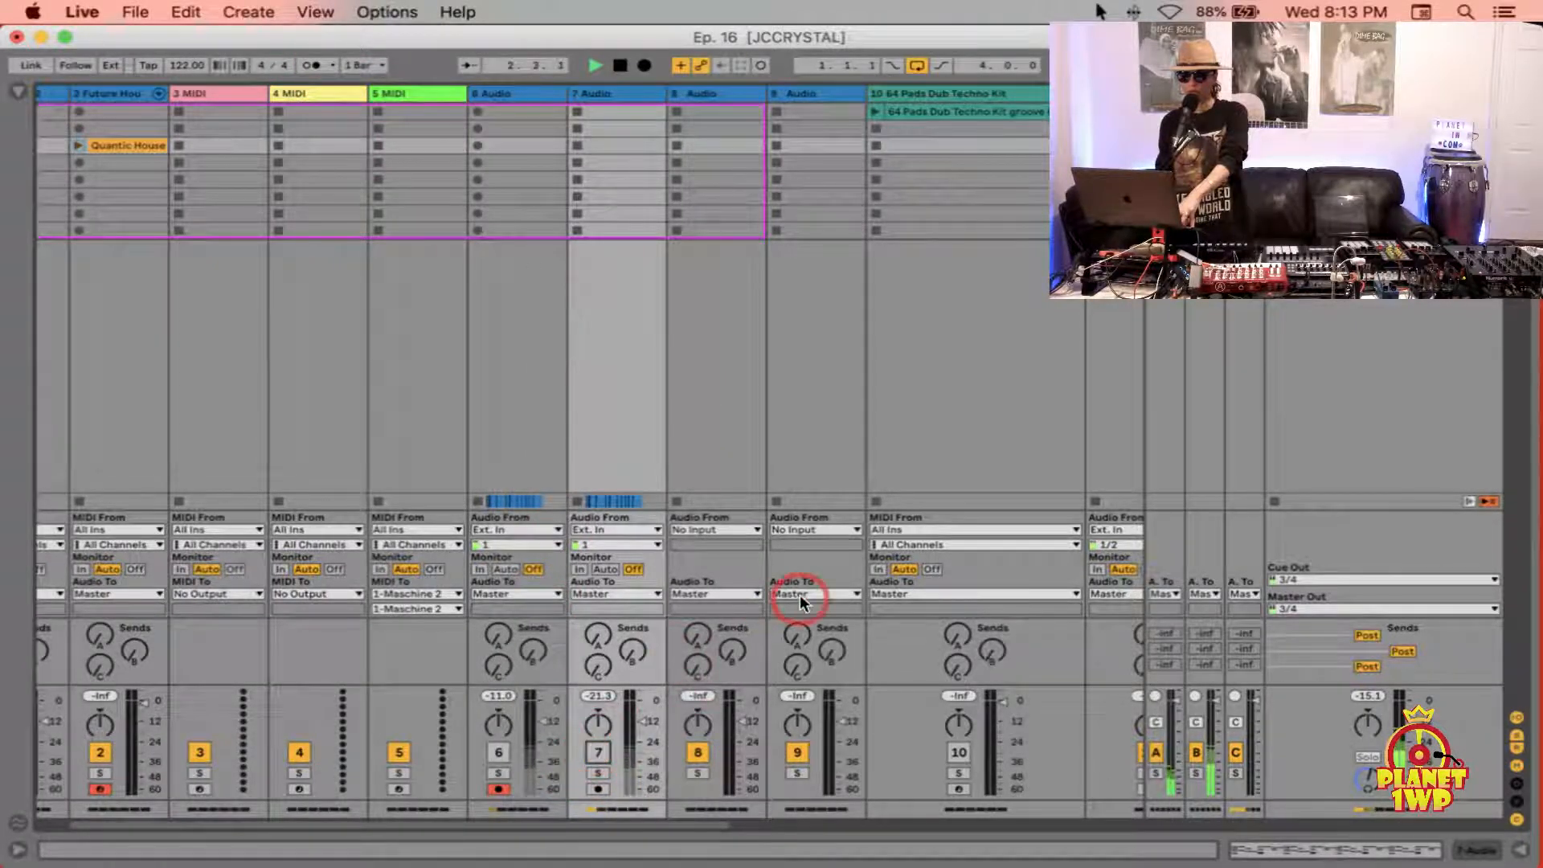
Step: Adjust the volume of the F minor track
{"action": "scroll", "coordinate": [799, 595], "scroll_direction": "right", "scroll_amount": 6}
{"action": "scroll", "coordinate": [799, 595], "scroll_direction": "right", "scroll_amount": 2}
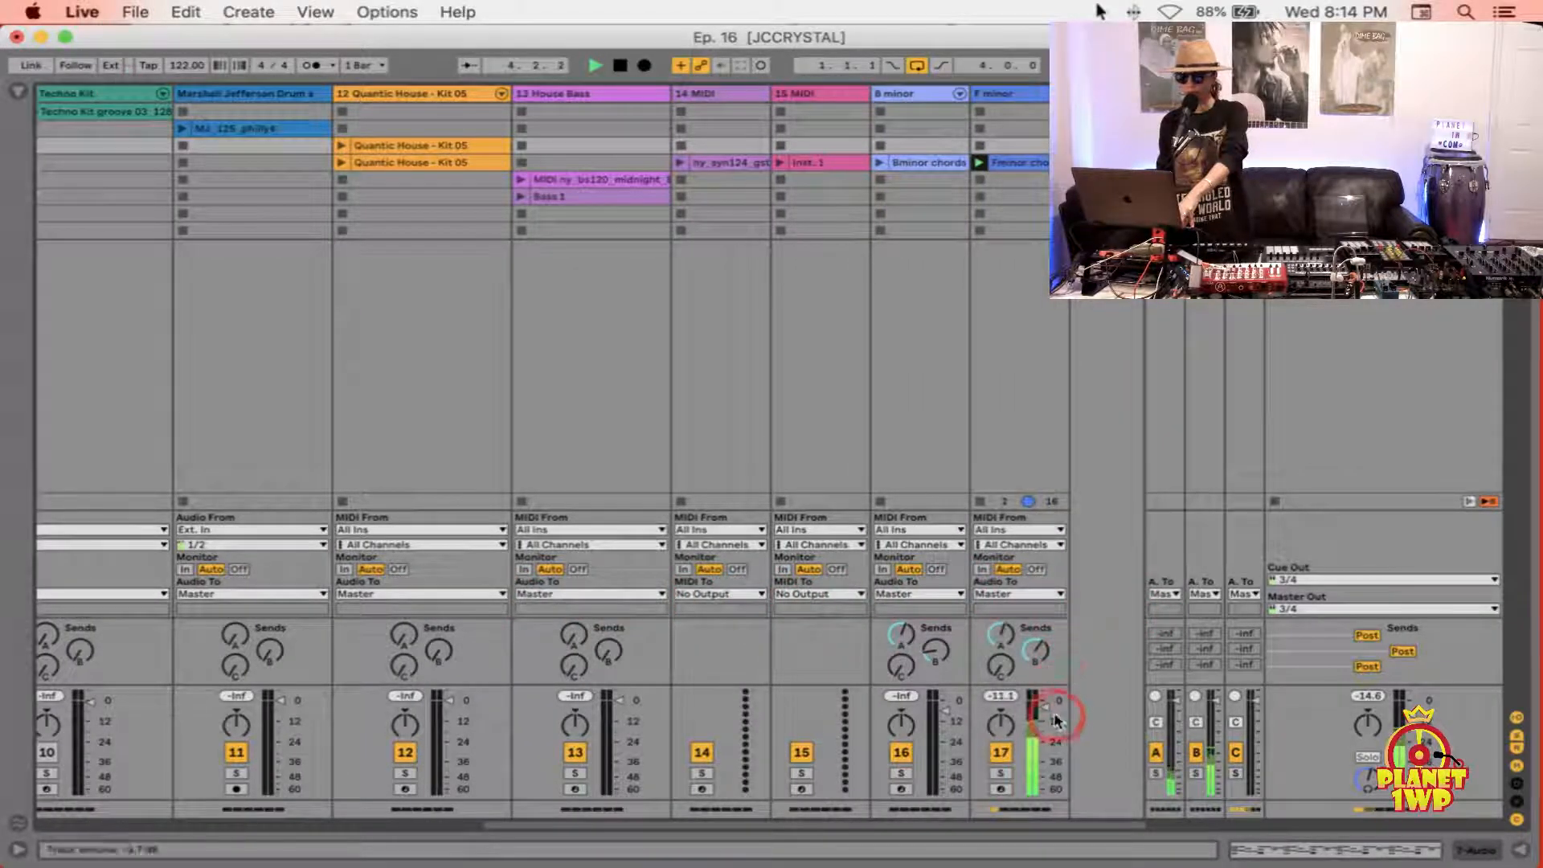
{"action": "left_click_drag", "start_coordinate": [1047, 704], "coordinate": [1047, 703]}
Step: Relaunch the Quantic House clip on the second track and open its notes in Clip View
{"action": "scroll", "coordinate": [672, 480], "scroll_direction": "left", "scroll_amount": 9}
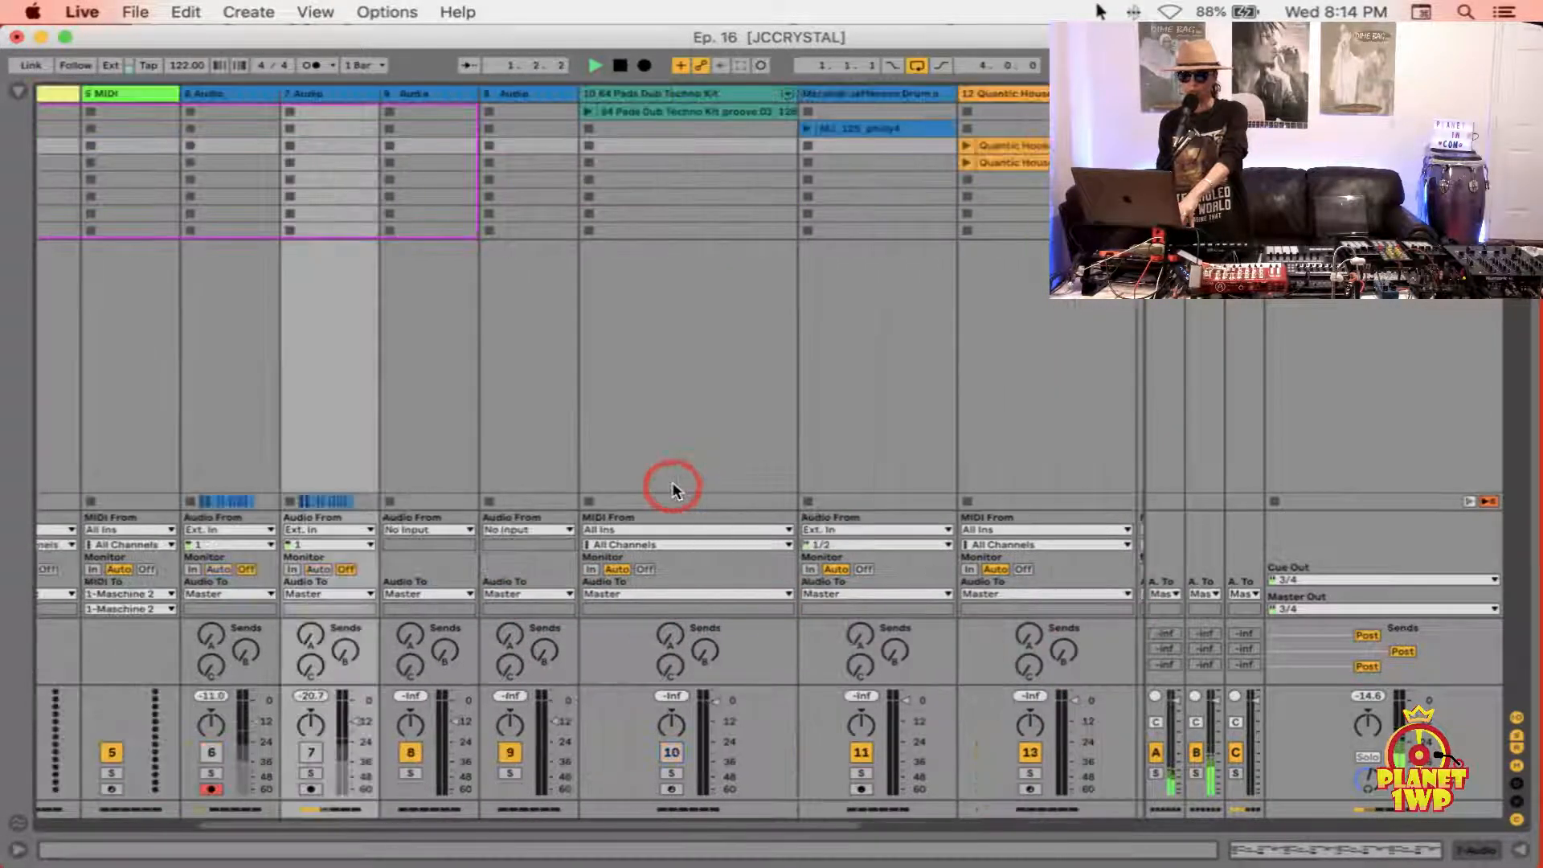
{"action": "left_click", "coordinate": [145, 144]}
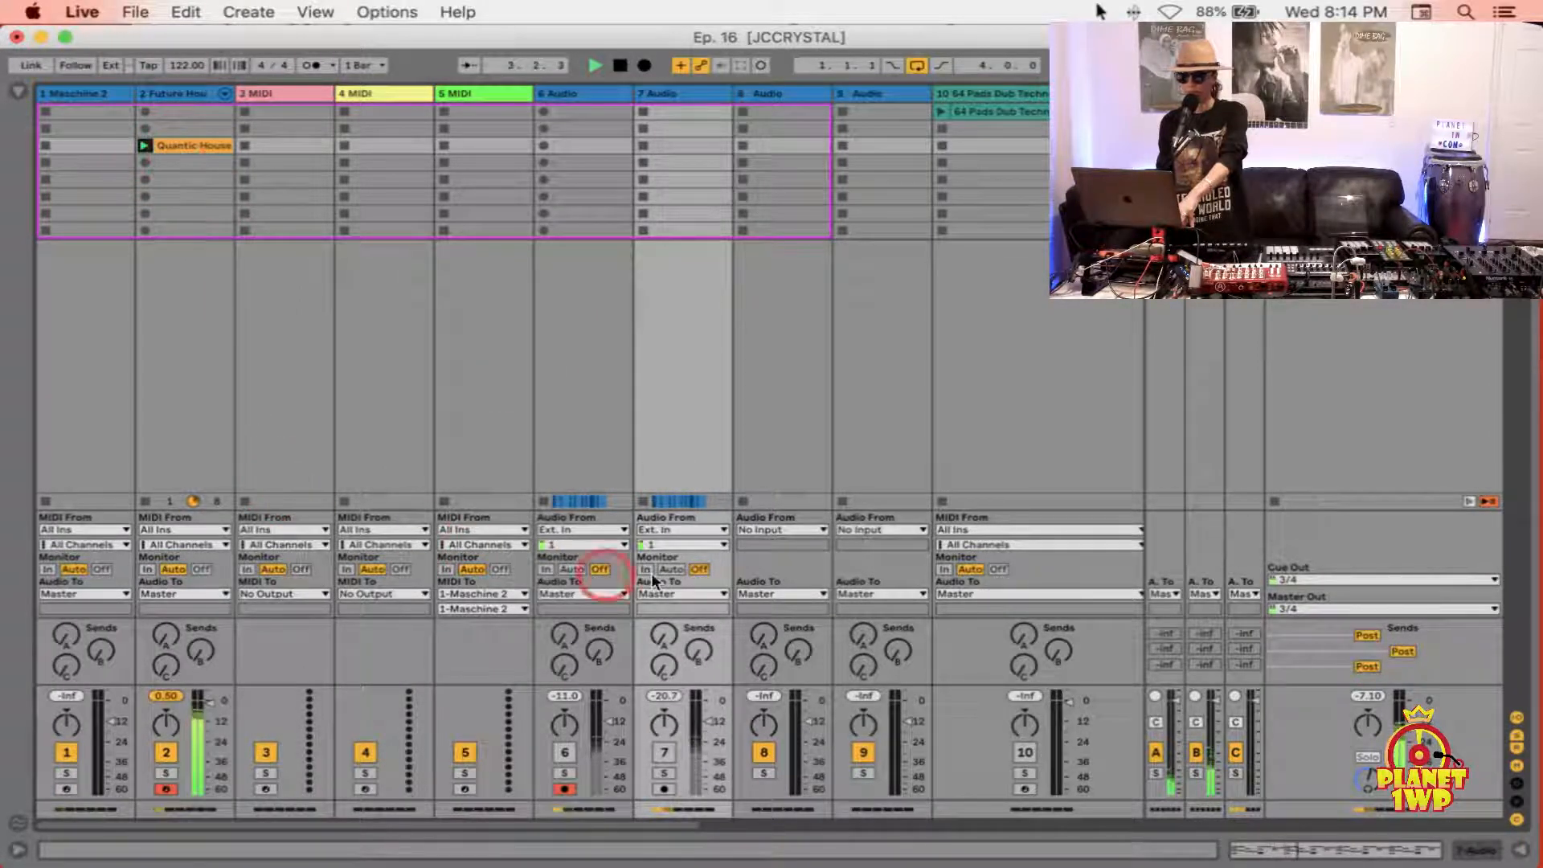
{"action": "left_click", "coordinate": [197, 142]}
{"action": "left_click", "coordinate": [1016, 441]}
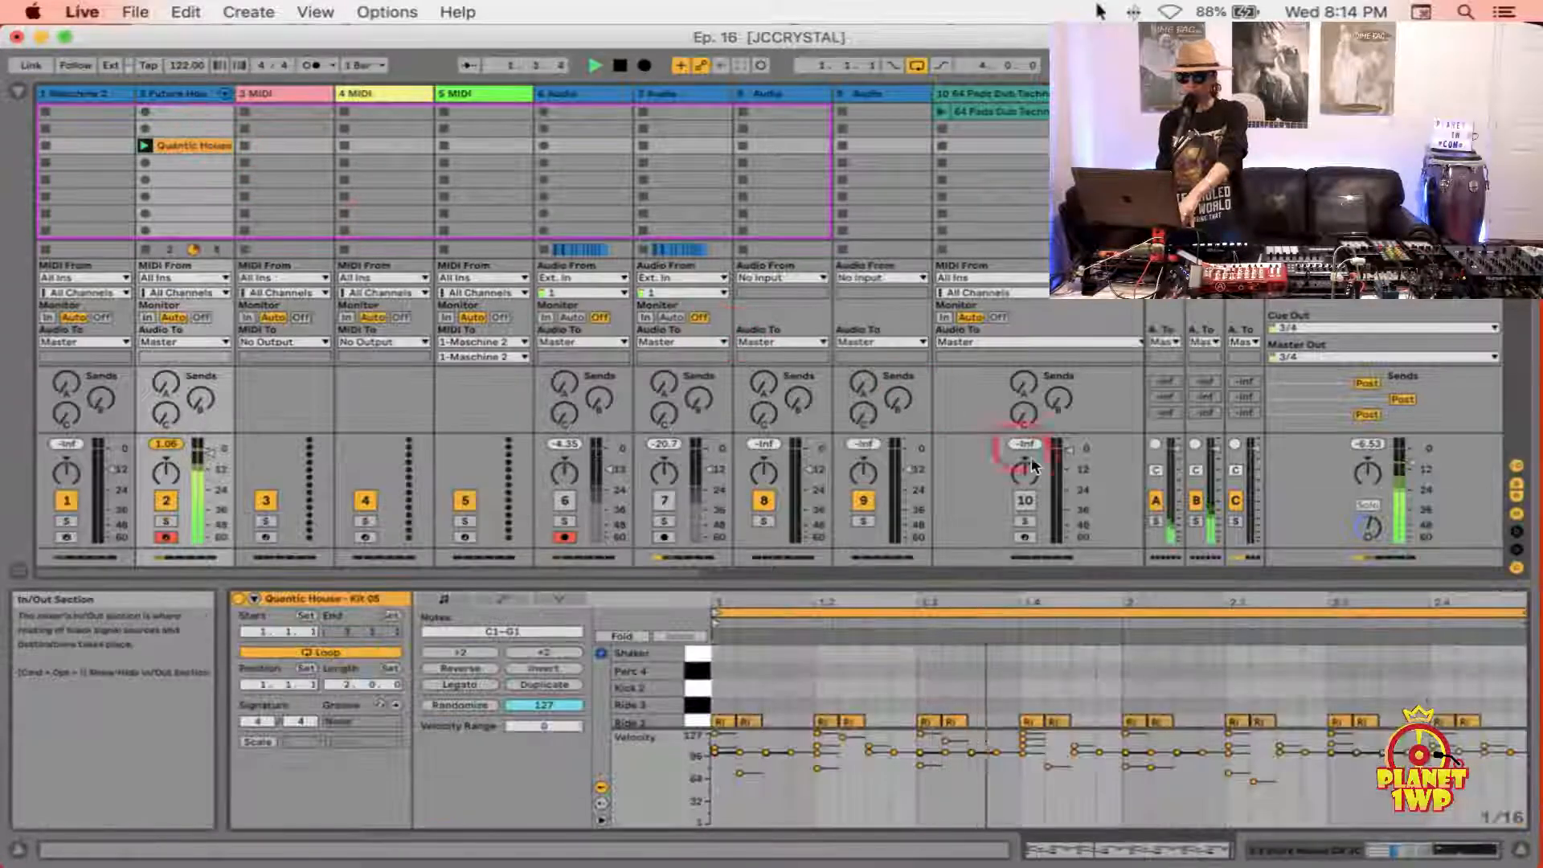
Step: Toggle the activator of the F minor track
{"action": "scroll", "coordinate": [1025, 456], "scroll_direction": "right", "scroll_amount": 10}
{"action": "scroll", "coordinate": [1025, 457], "scroll_direction": "right", "scroll_amount": 5}
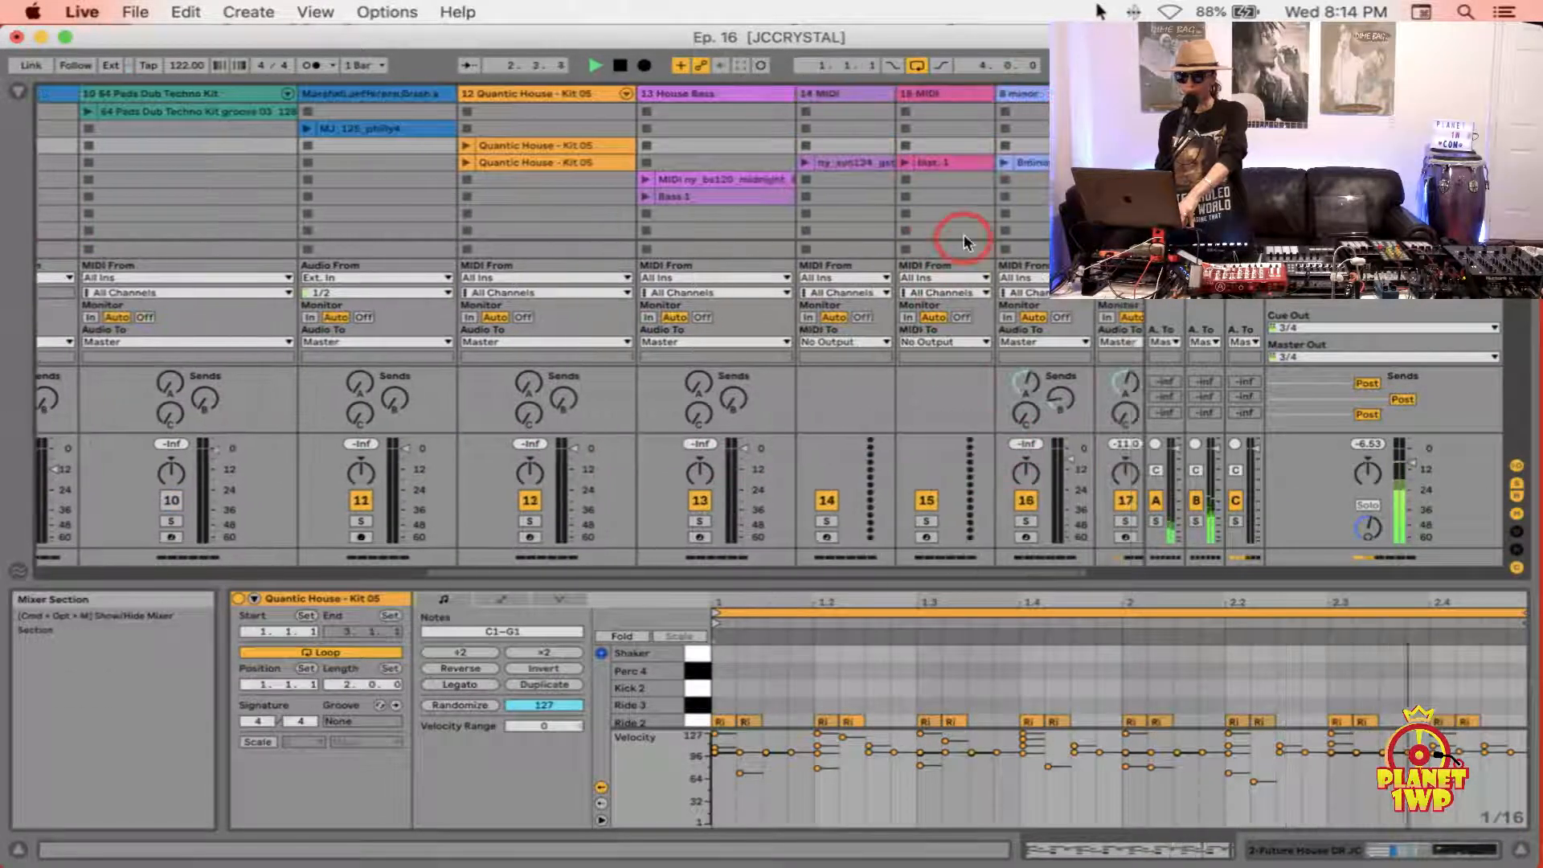
{"action": "left_click", "coordinate": [1001, 500]}
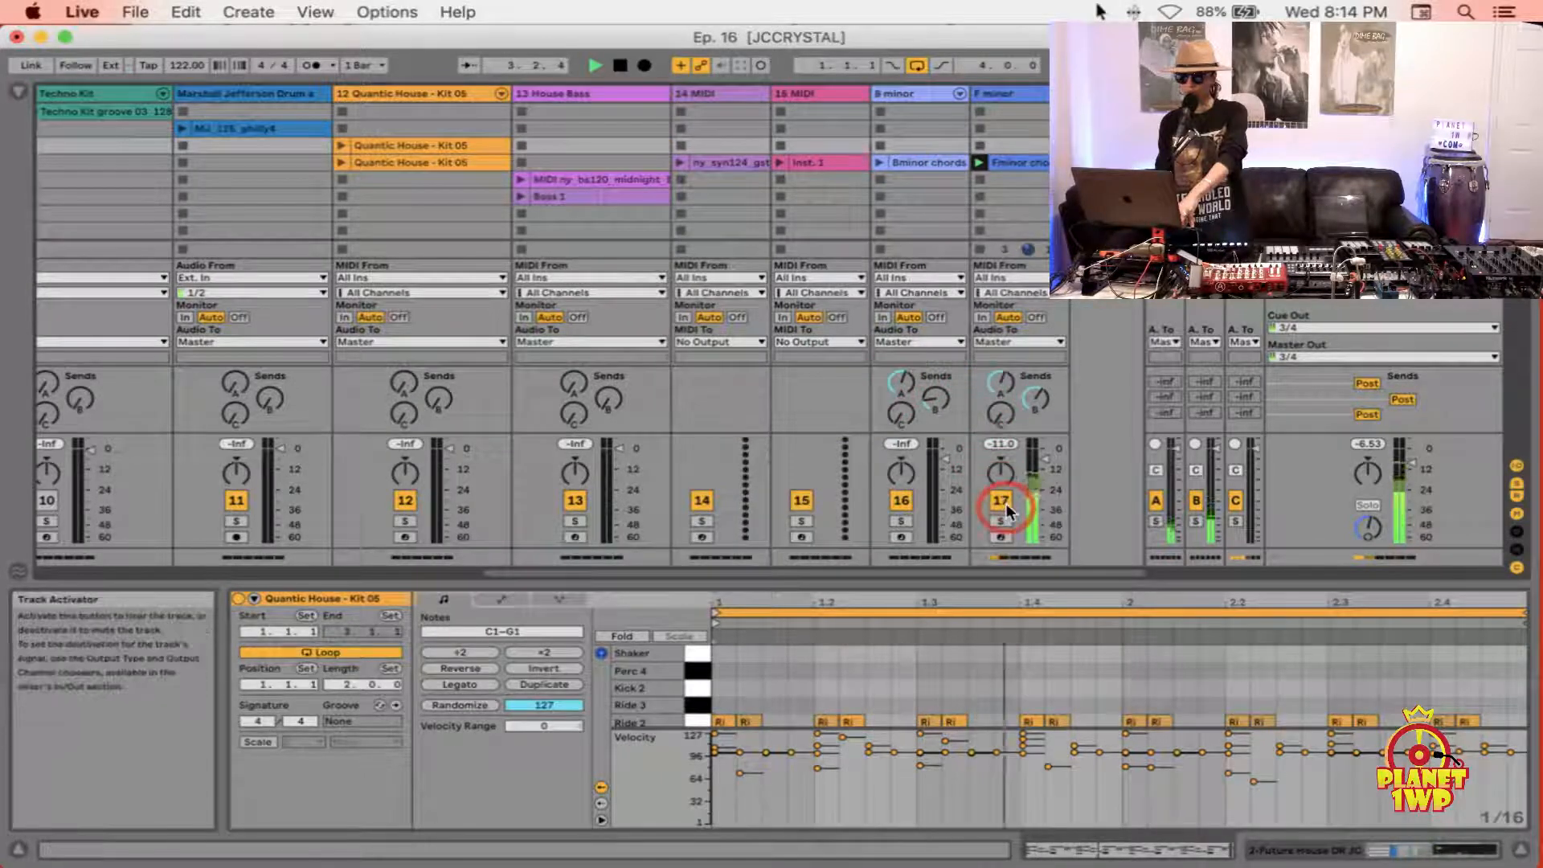
Step: Enlarge the Clip View of the Quantic House clip and go through its Envelopes to its Note Expression view
{"action": "left_click_drag", "start_coordinate": [862, 598], "coordinate": [872, 298]}
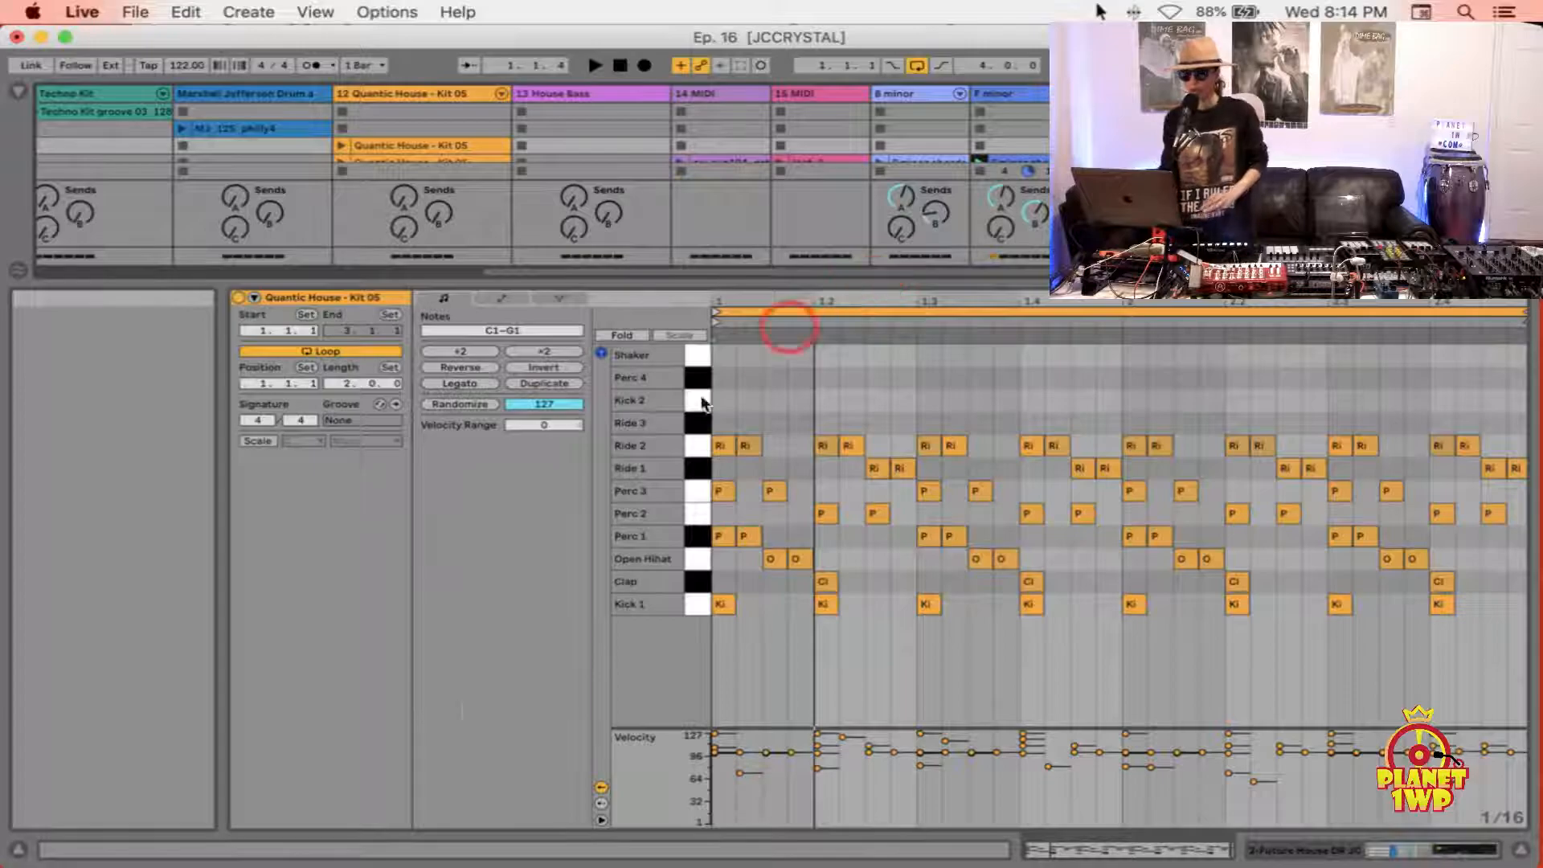
{"action": "scroll", "coordinate": [302, 209], "scroll_direction": "left", "scroll_amount": 10}
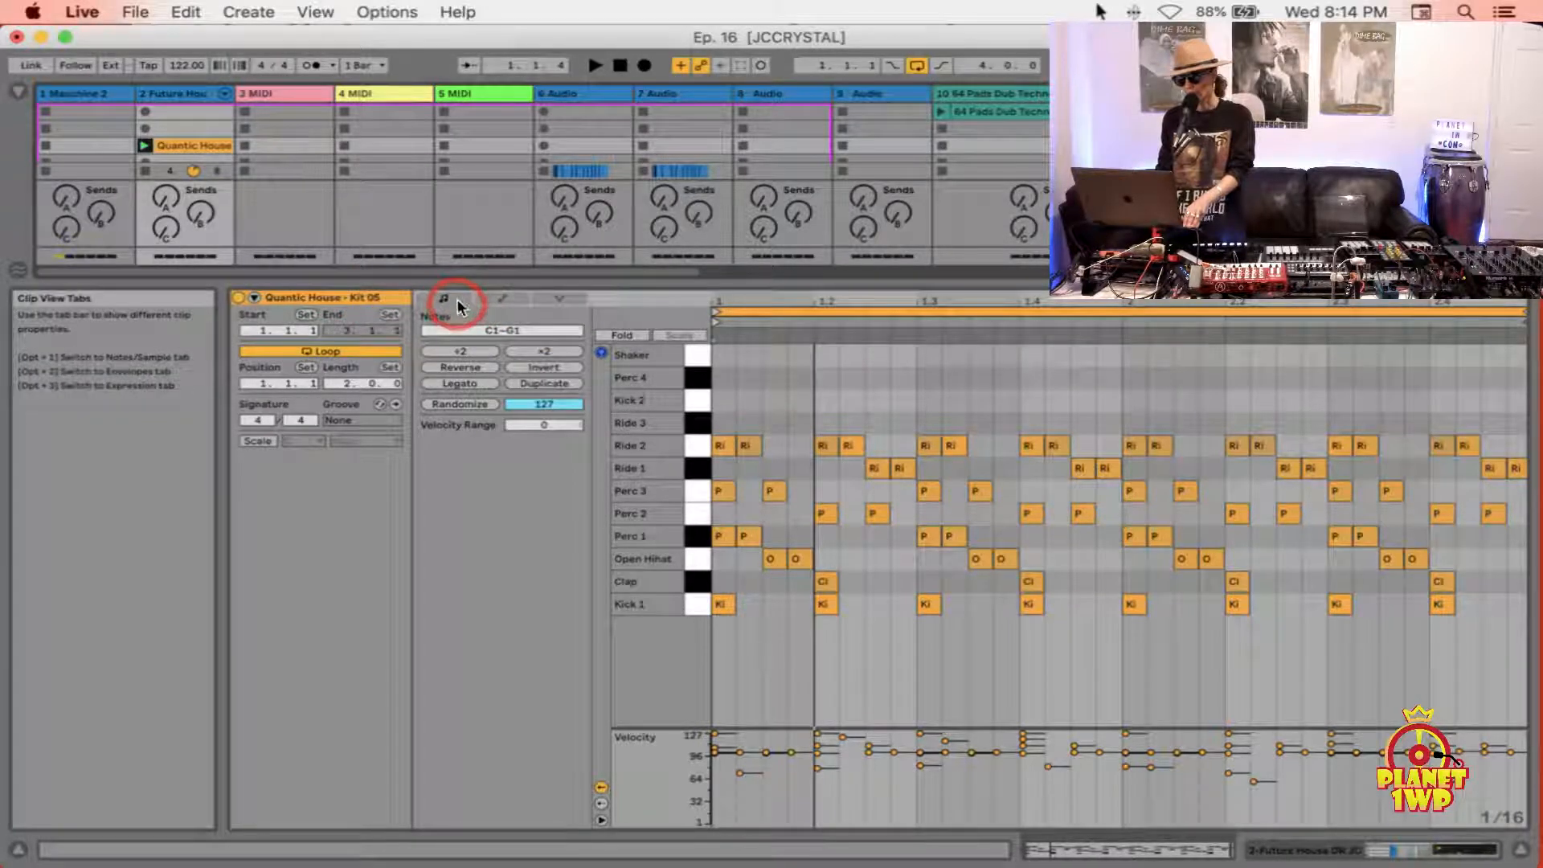
{"action": "left_click", "coordinate": [502, 299]}
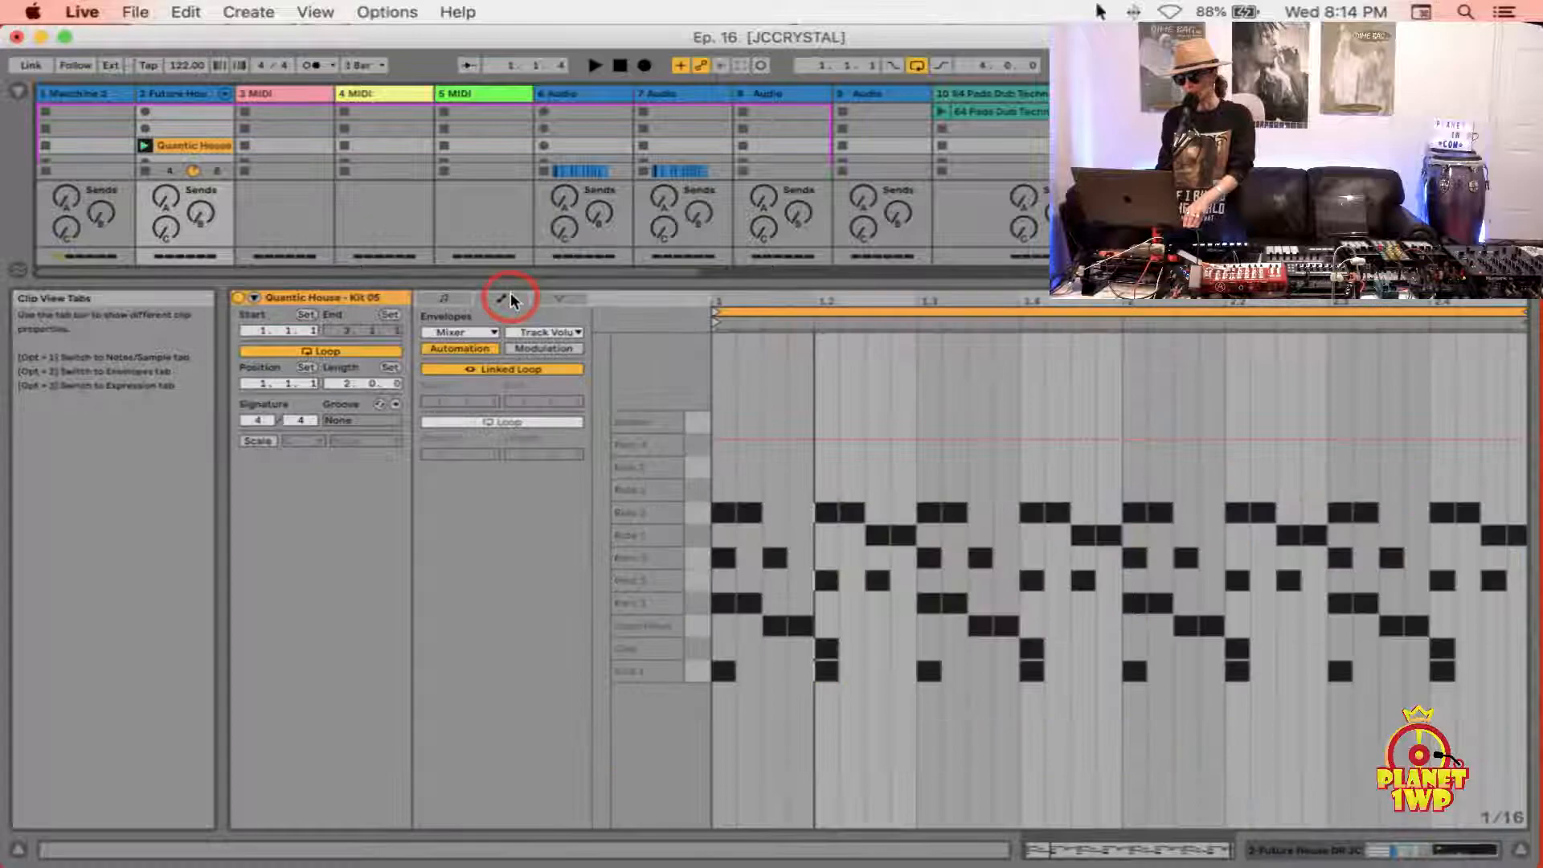
{"action": "left_click", "coordinate": [572, 296]}
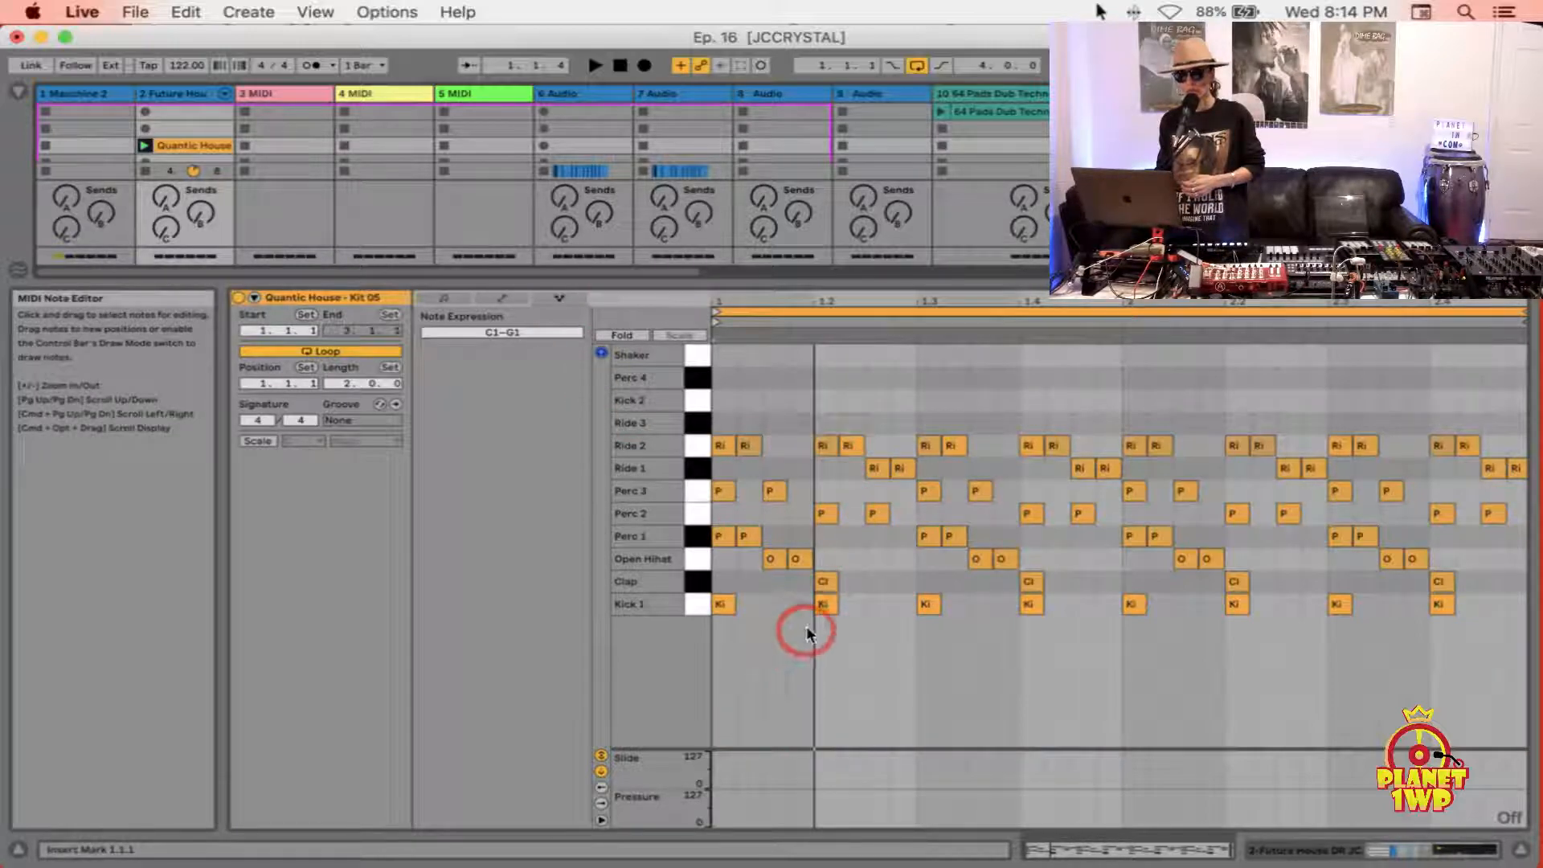
Step: Enlarge the Slide and Pressure lanes below the notes and focus on the clip's first beat
{"action": "left_click_drag", "start_coordinate": [665, 749], "coordinate": [685, 691]}
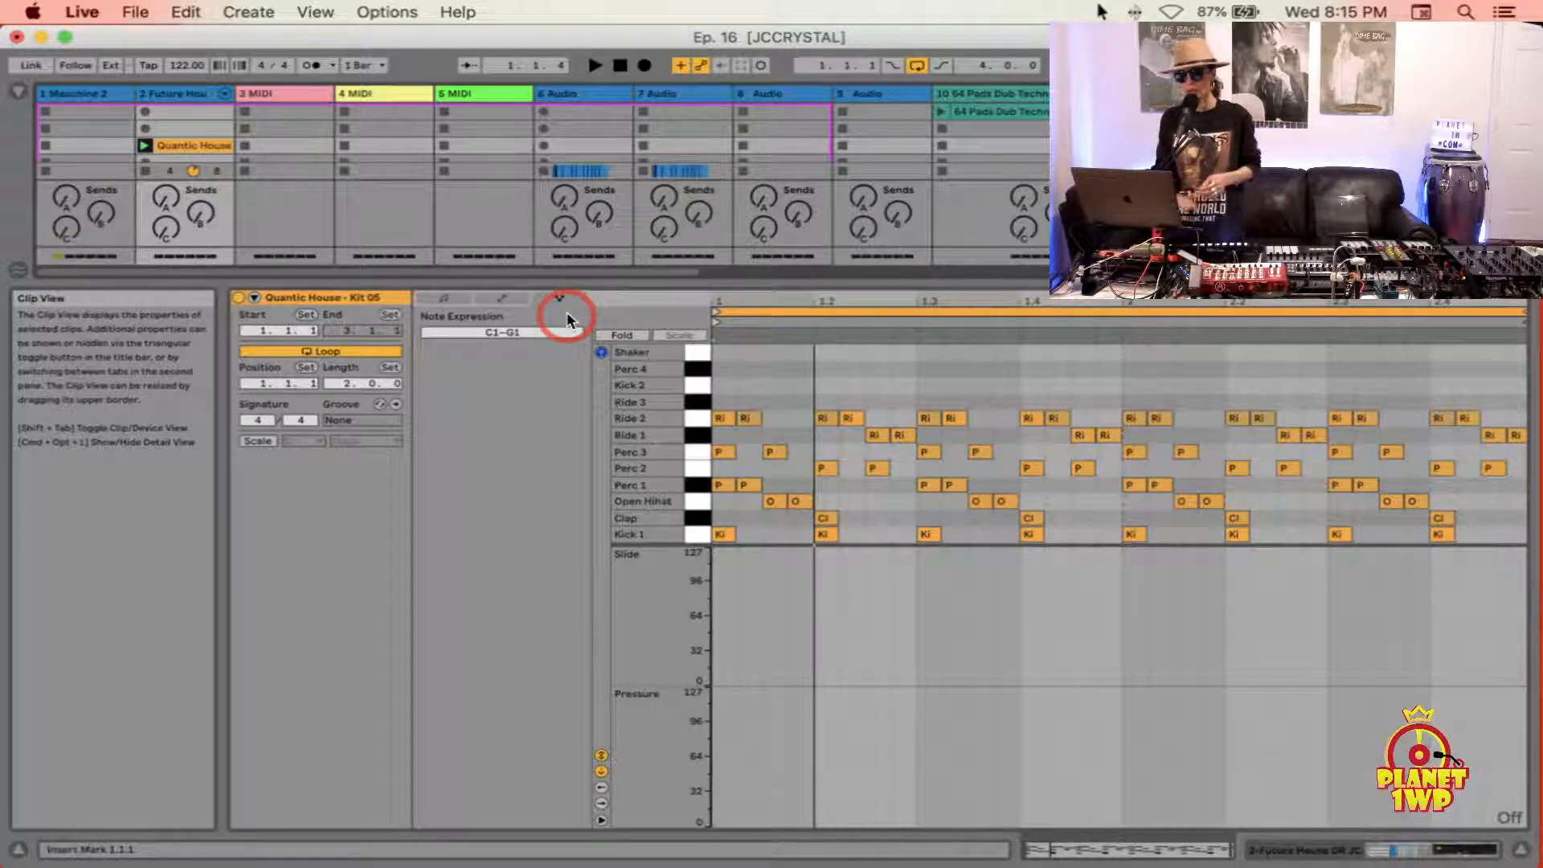
{"action": "left_click_drag", "start_coordinate": [775, 301], "coordinate": [807, 701]}
{"action": "scroll", "coordinate": [807, 701], "scroll_direction": "left", "scroll_amount": 1}
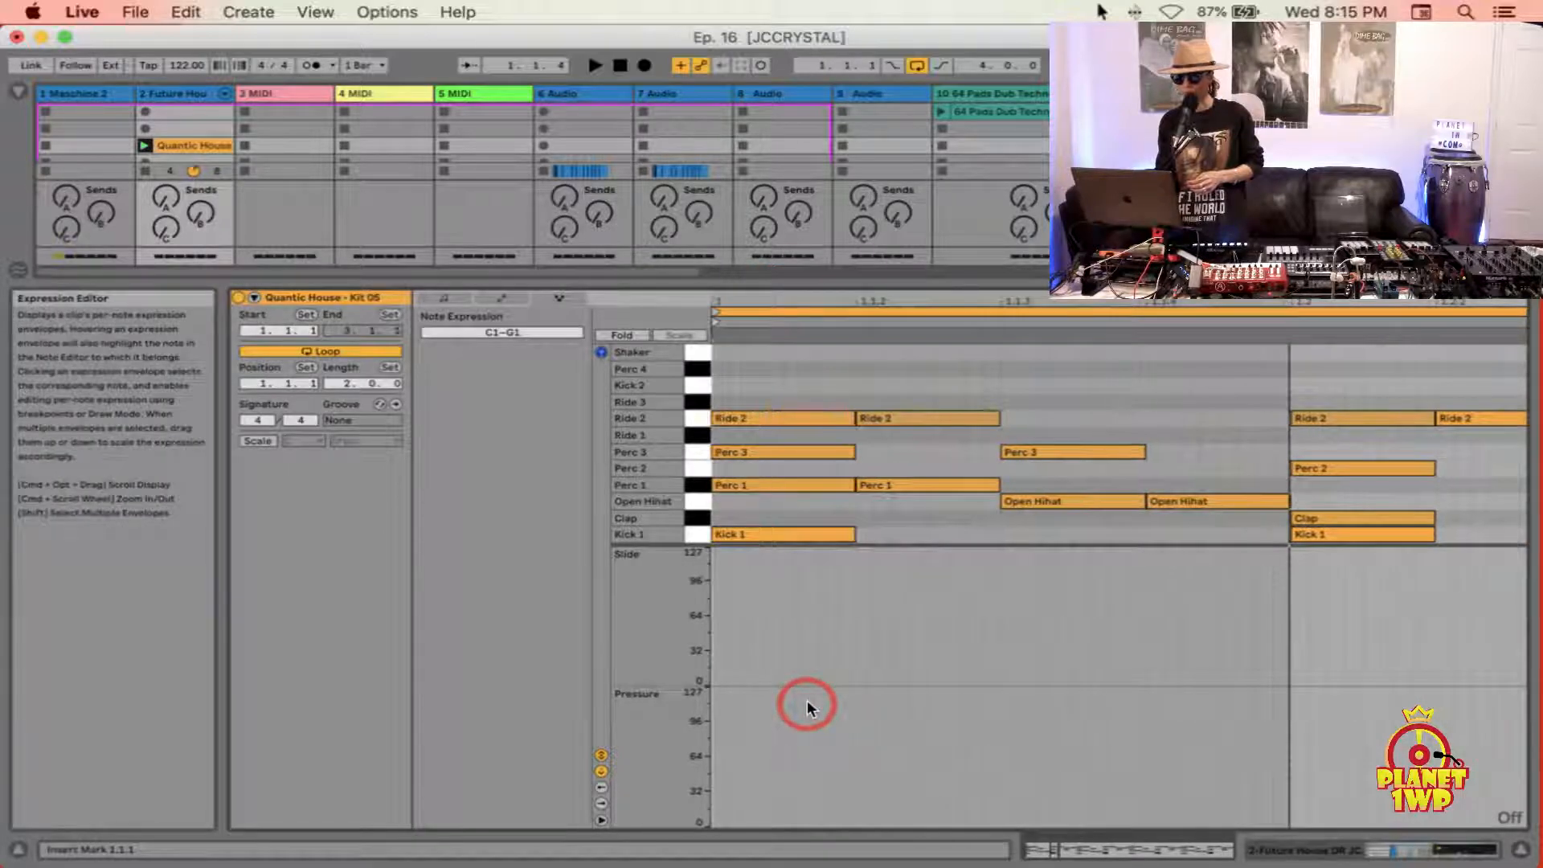
Step: Select the first Kick 1 note and try adding points in its Slide lane
{"action": "left_click", "coordinate": [757, 532]}
{"action": "left_click", "coordinate": [736, 653]}
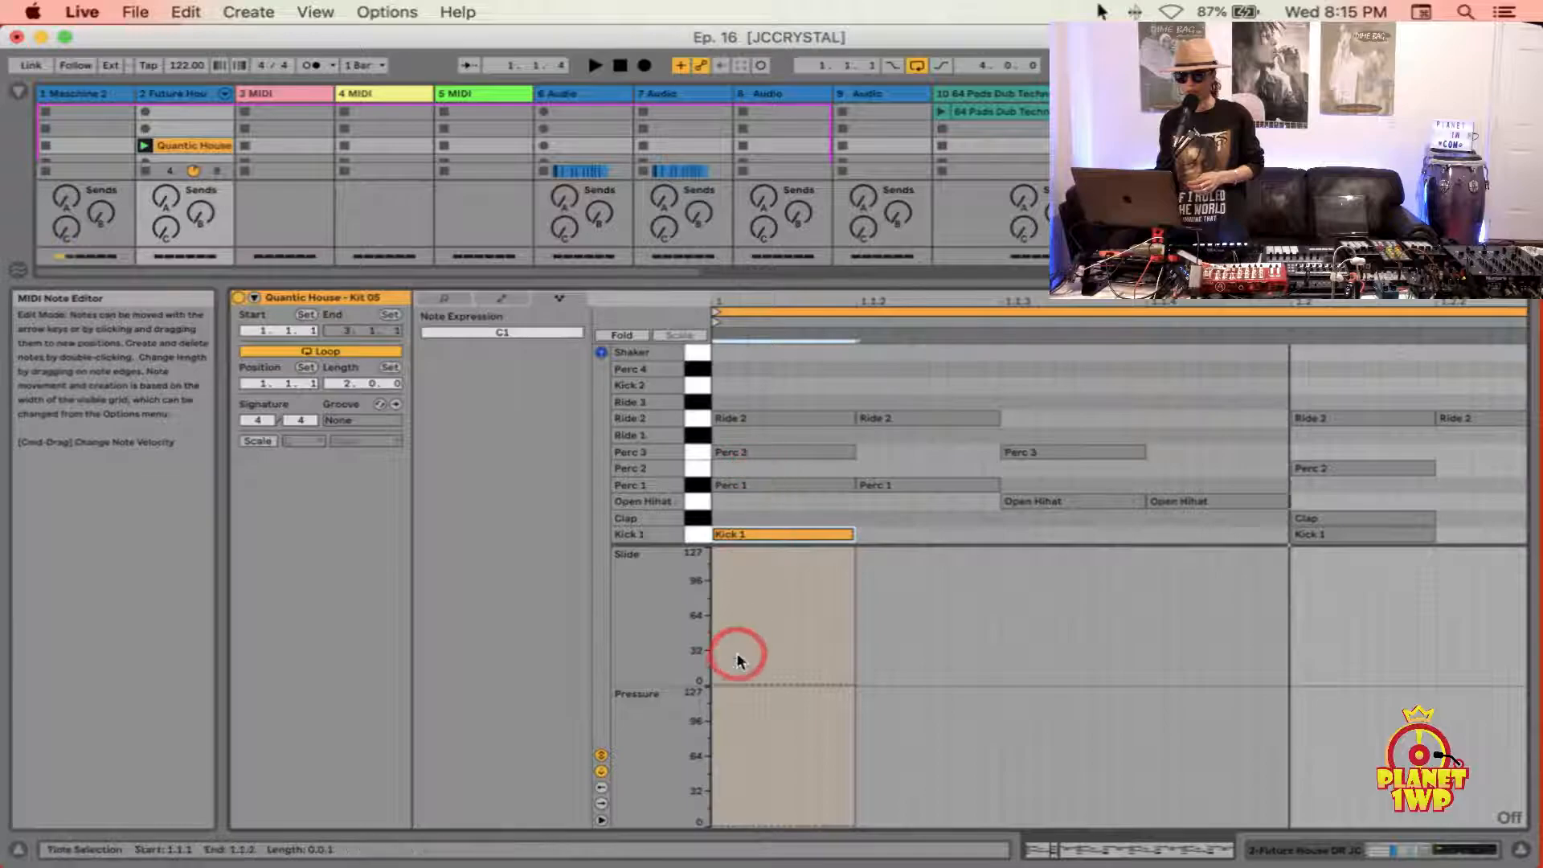
{"action": "left_click", "coordinate": [825, 615]}
{"action": "left_click", "coordinate": [717, 612]}
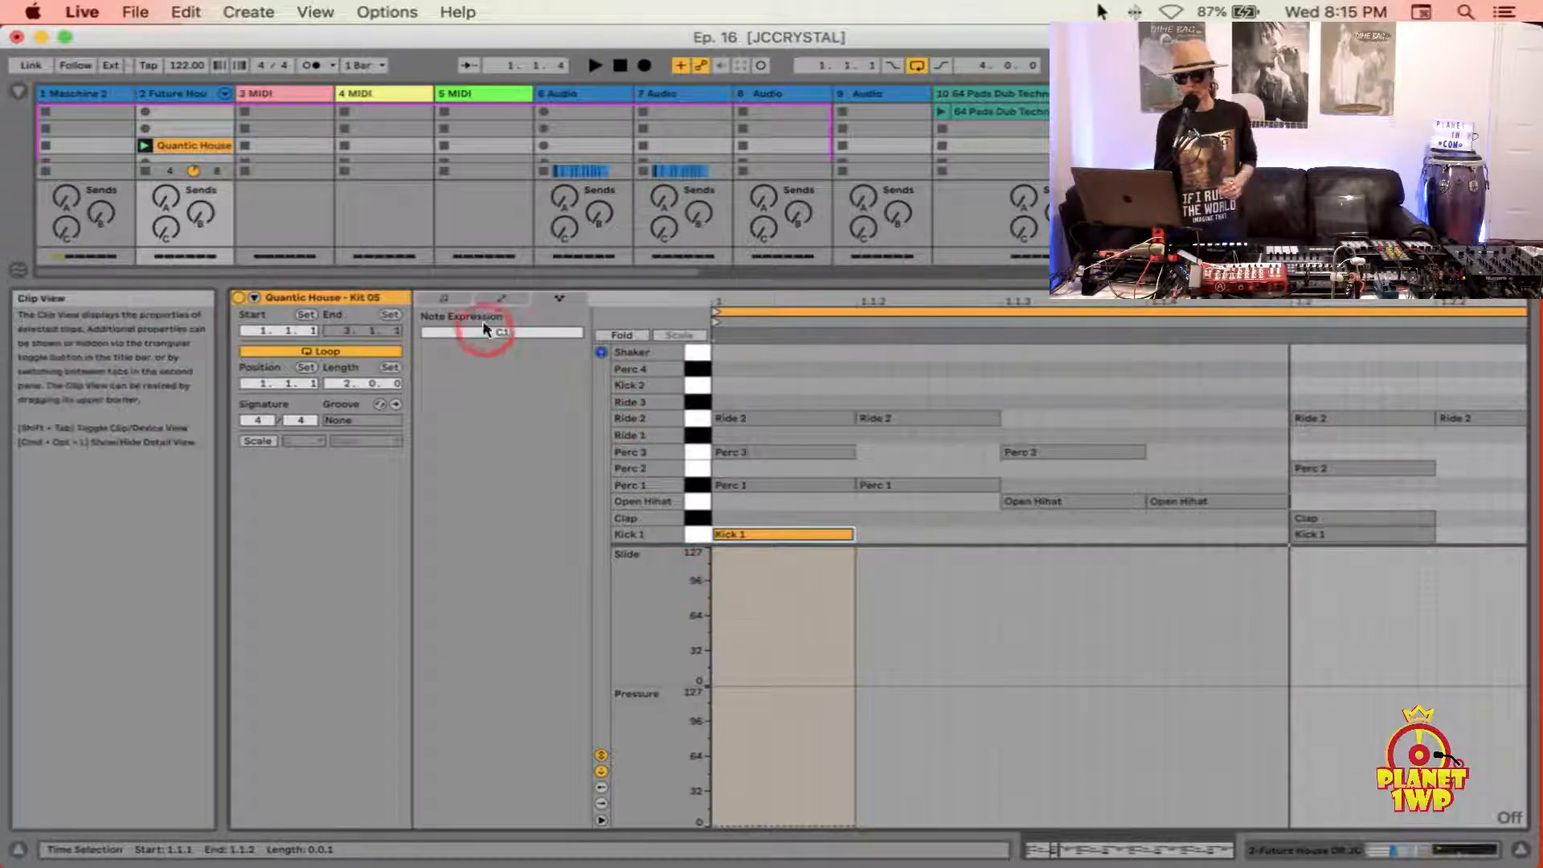
Step: Switch the Quantic House clip back to its Notes view and enlarge the Velocity lane
{"action": "left_click", "coordinate": [451, 297]}
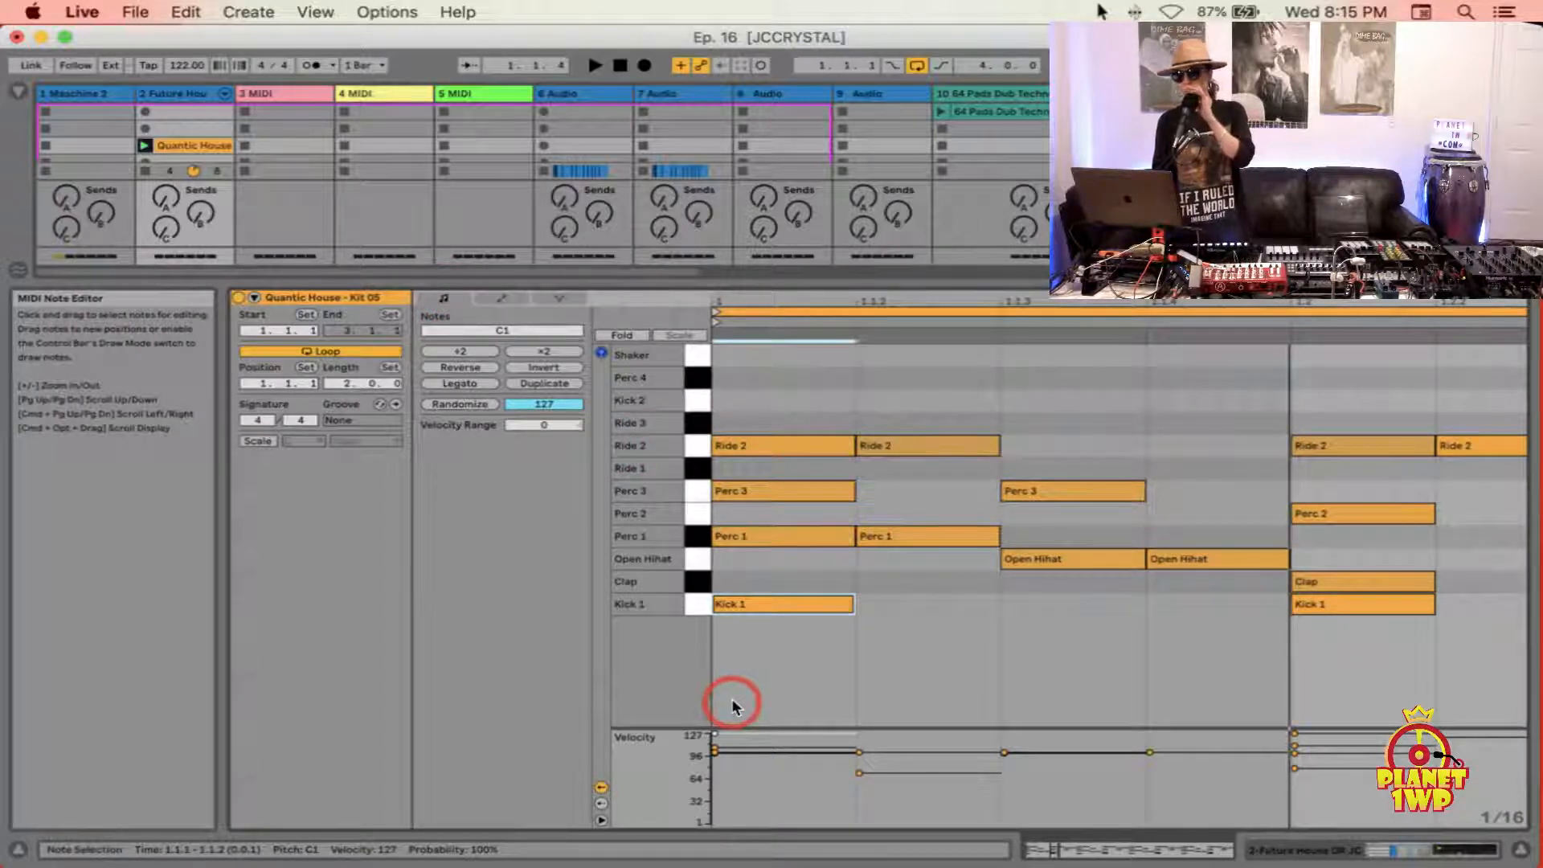
{"action": "left_click", "coordinate": [714, 718]}
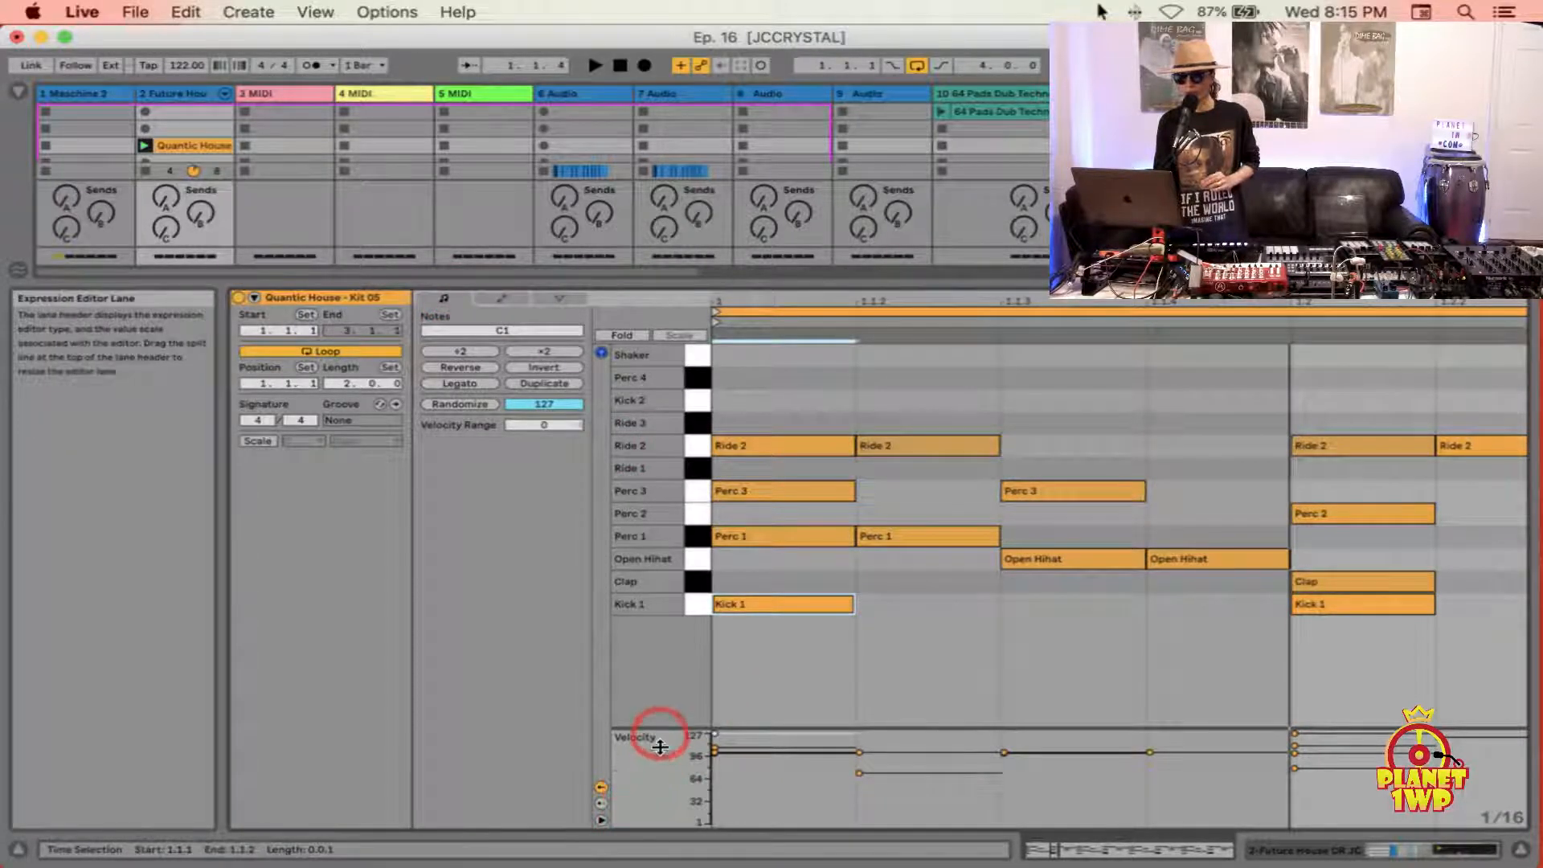
{"action": "left_click_drag", "start_coordinate": [660, 743], "coordinate": [680, 631]}
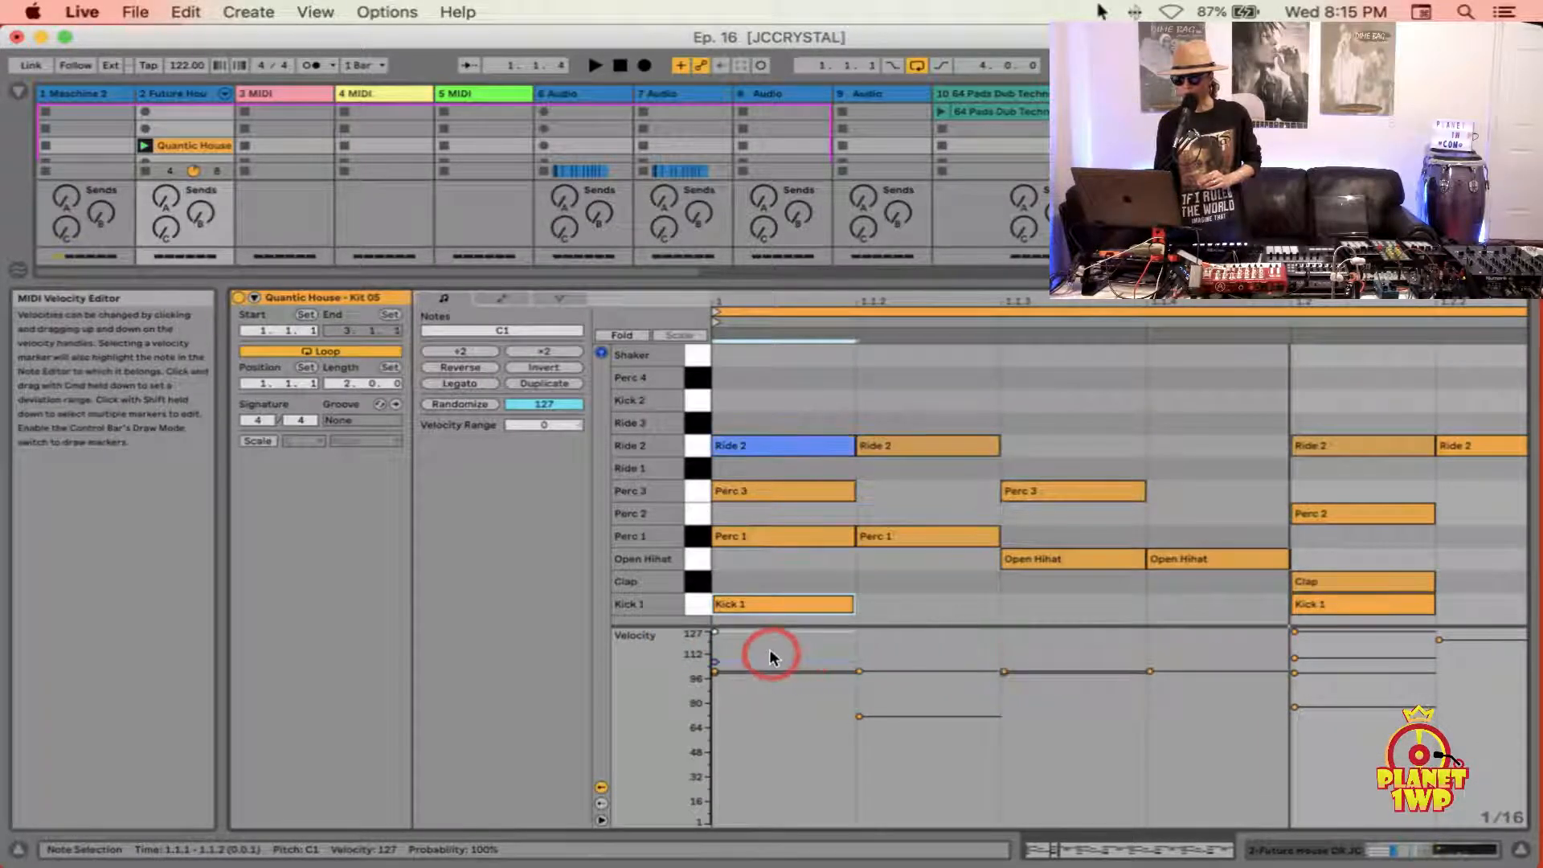
Step: Show and enlarge the Probability lane with the full two-bar clip in view
{"action": "left_click", "coordinate": [598, 794]}
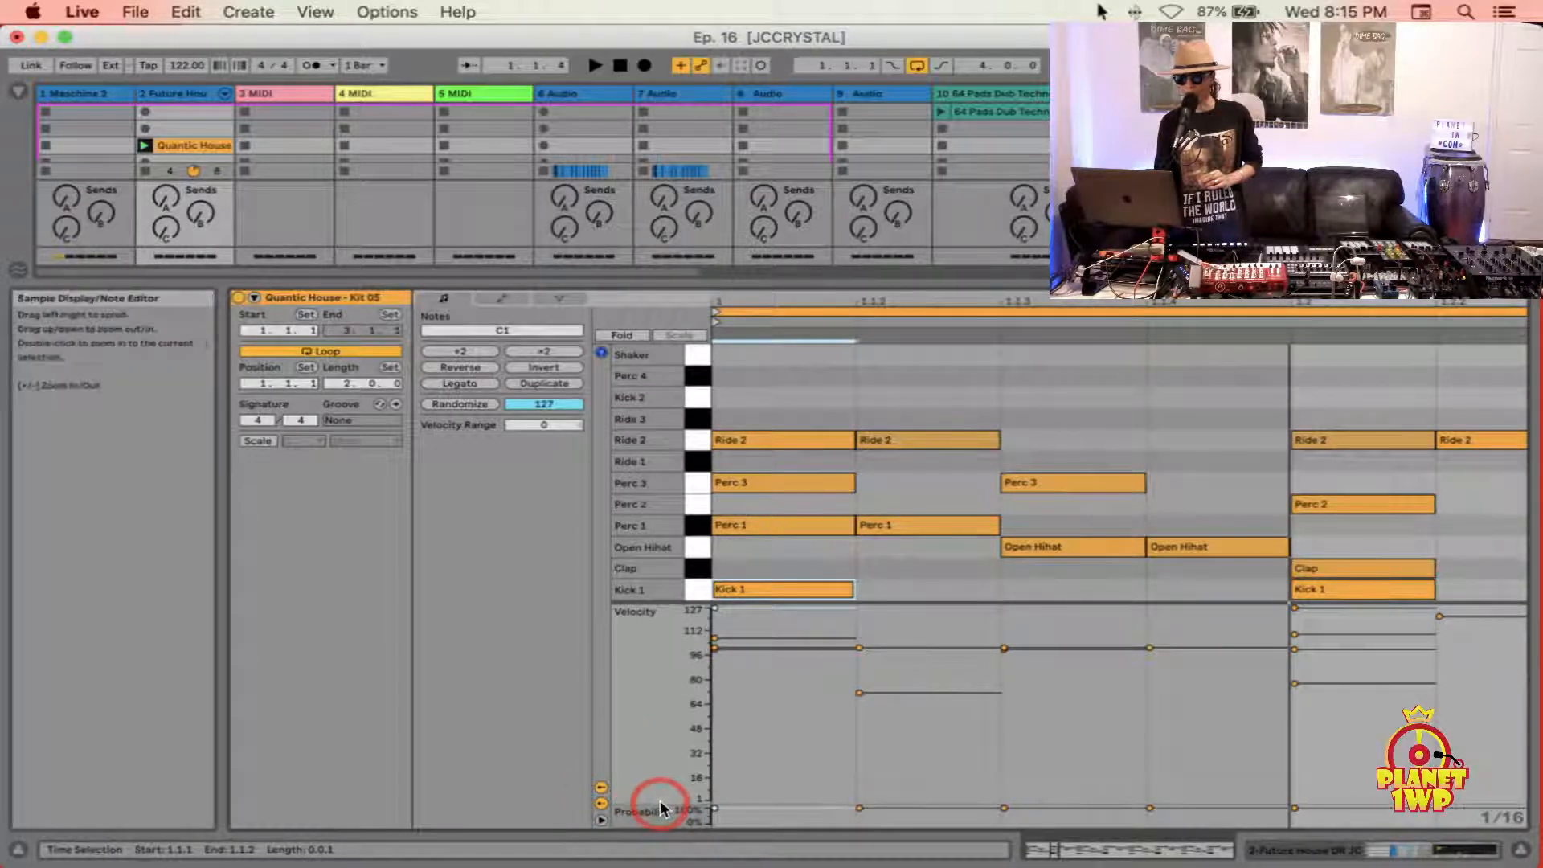
{"action": "left_click_drag", "start_coordinate": [675, 799], "coordinate": [683, 699]}
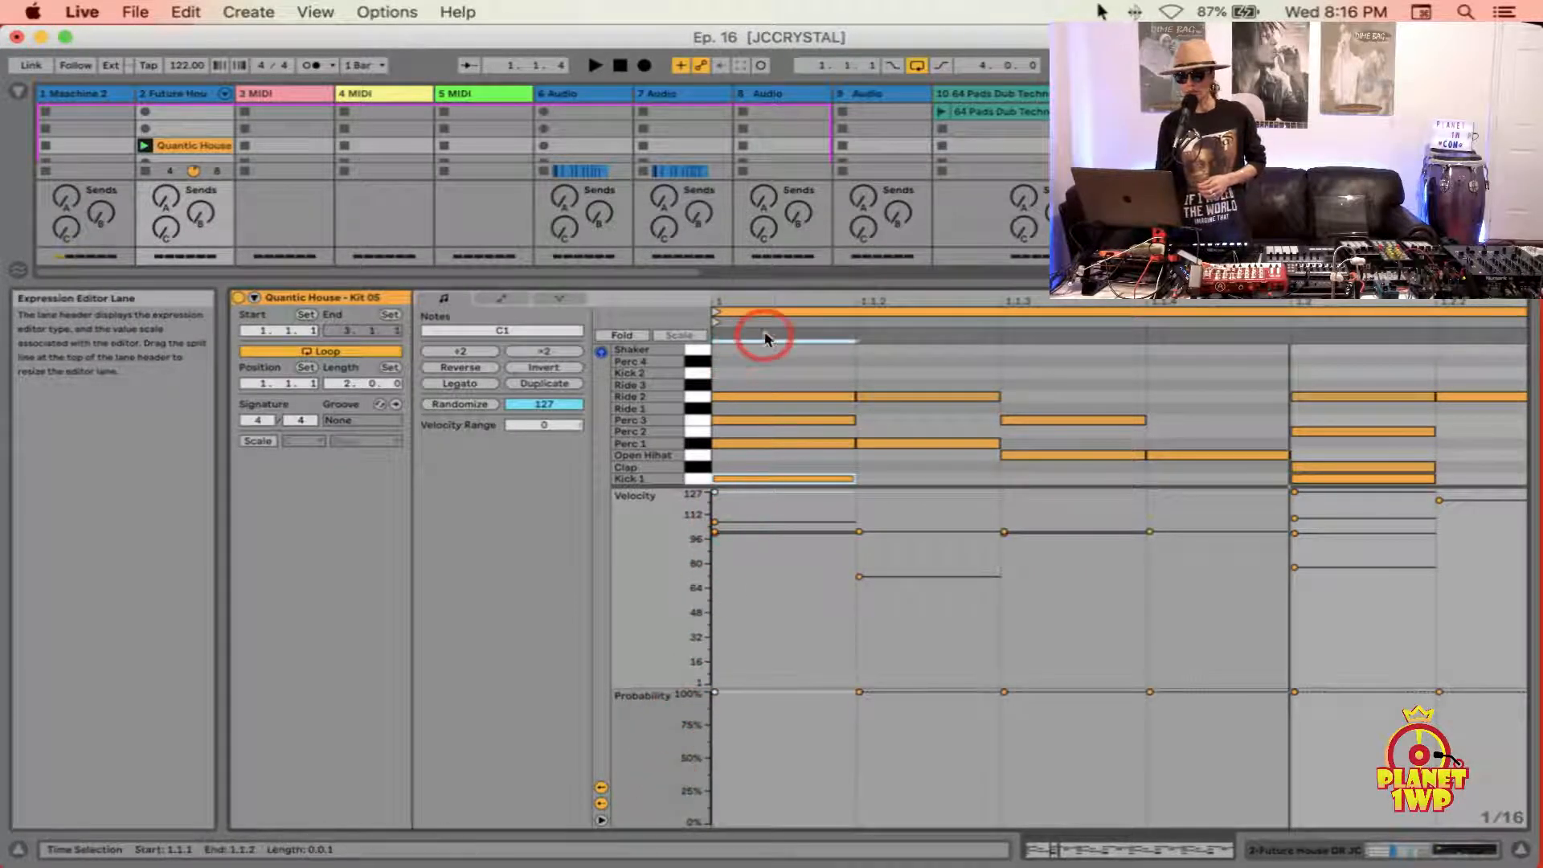
{"action": "left_click_drag", "start_coordinate": [820, 290], "coordinate": [816, 292]}
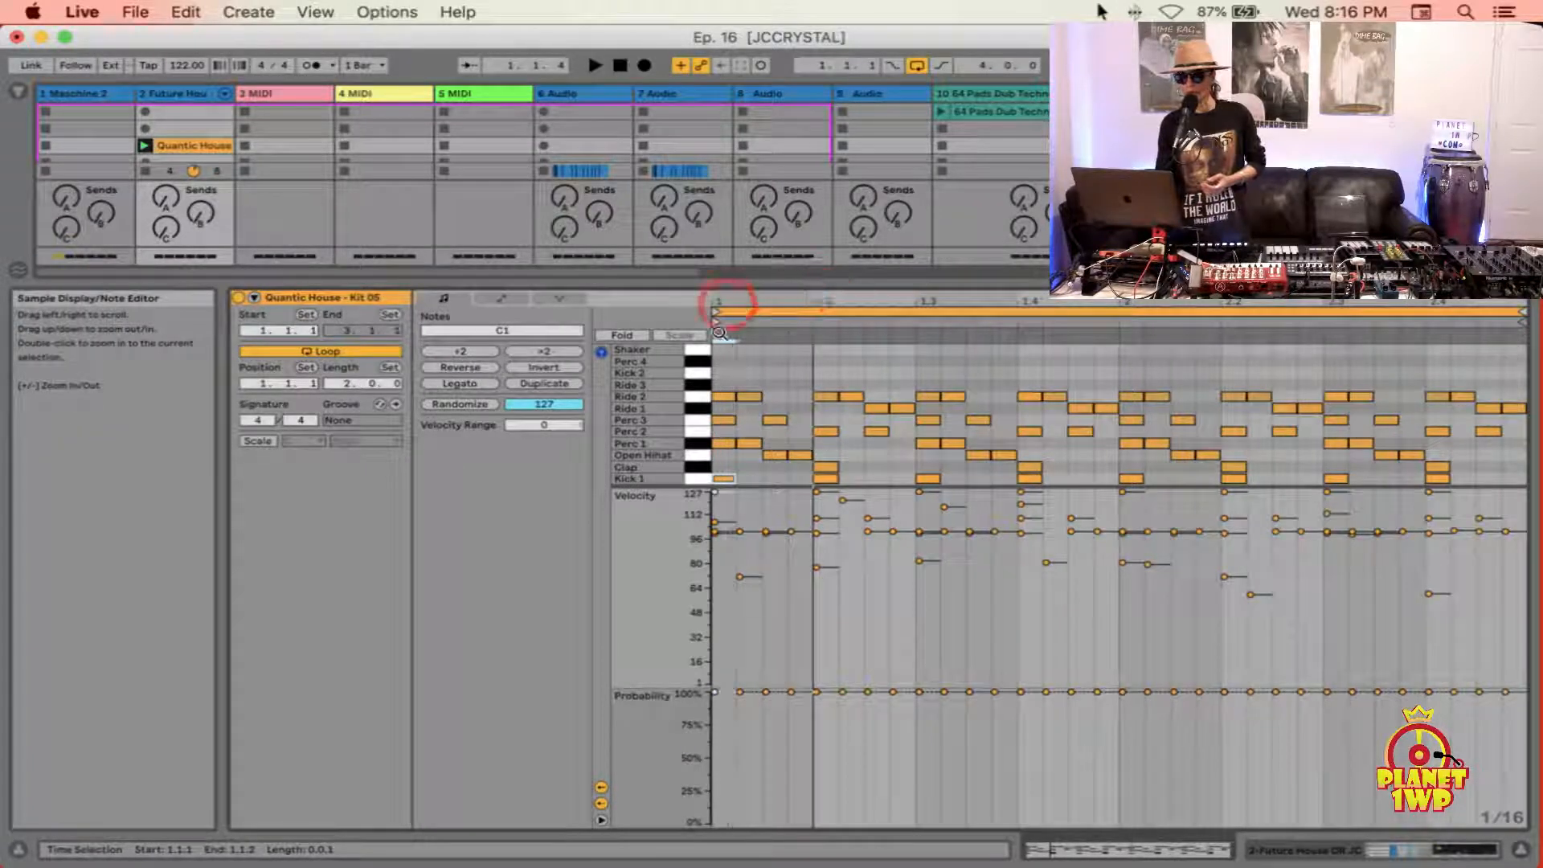
{"action": "left_click", "coordinate": [696, 348]}
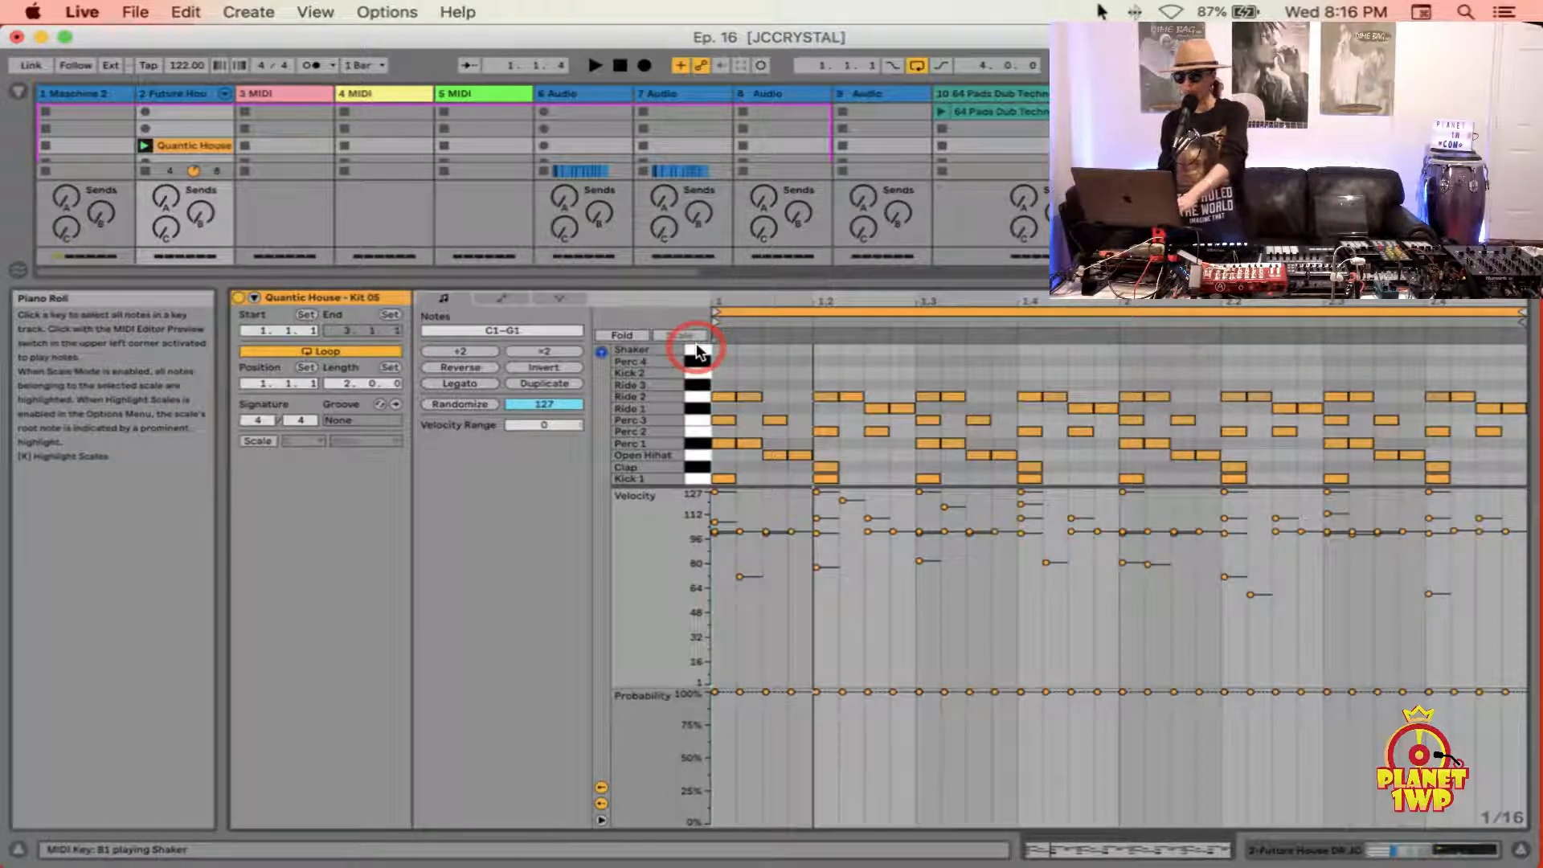
{"action": "left_click_drag", "start_coordinate": [724, 349], "coordinate": [1172, 352]}
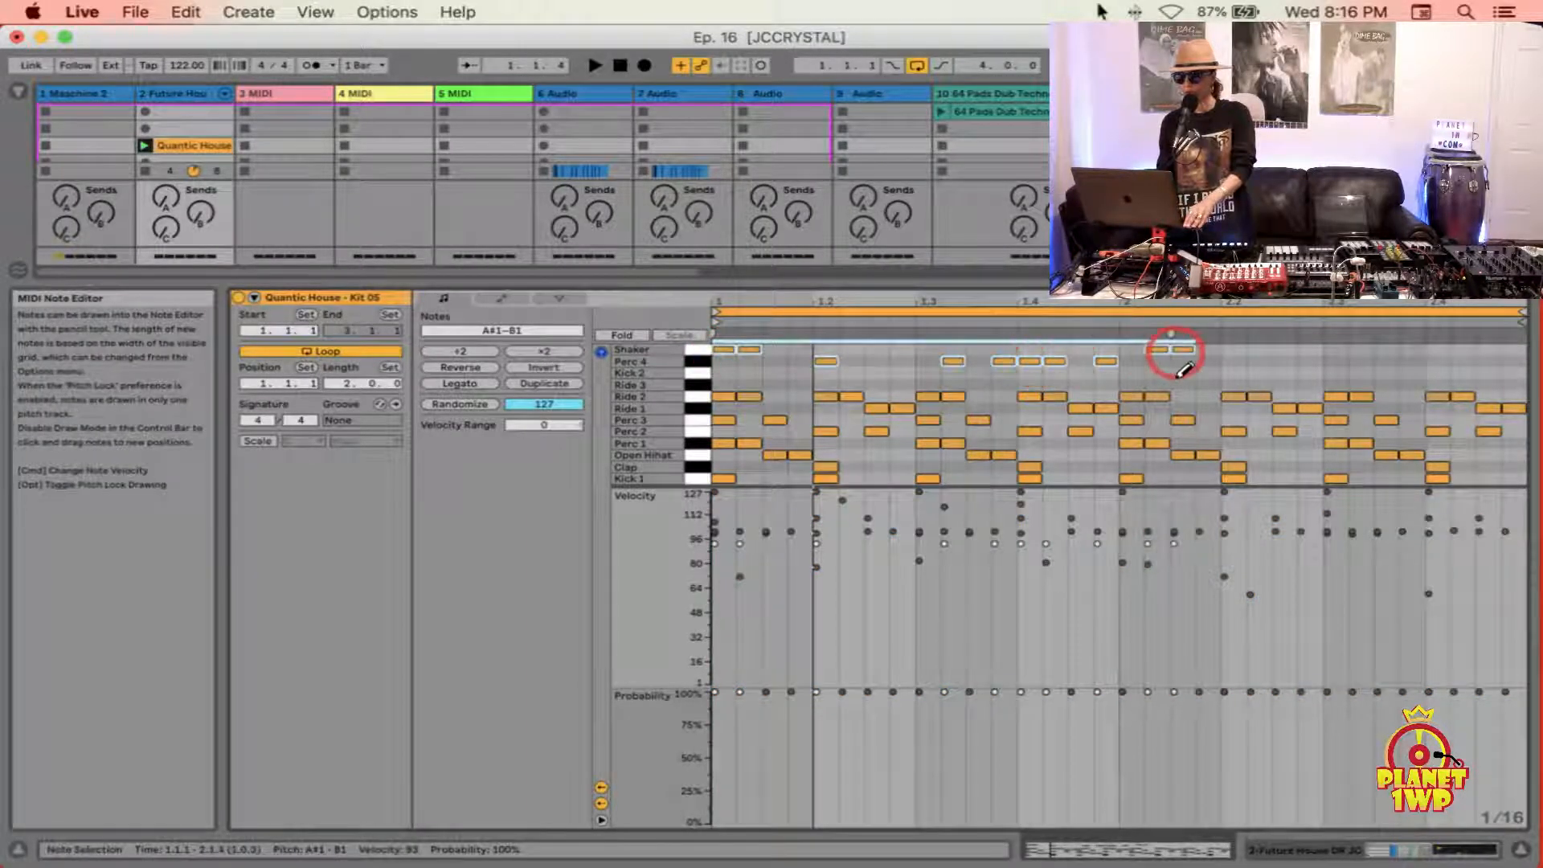
{"action": "key", "text": "super+z"}
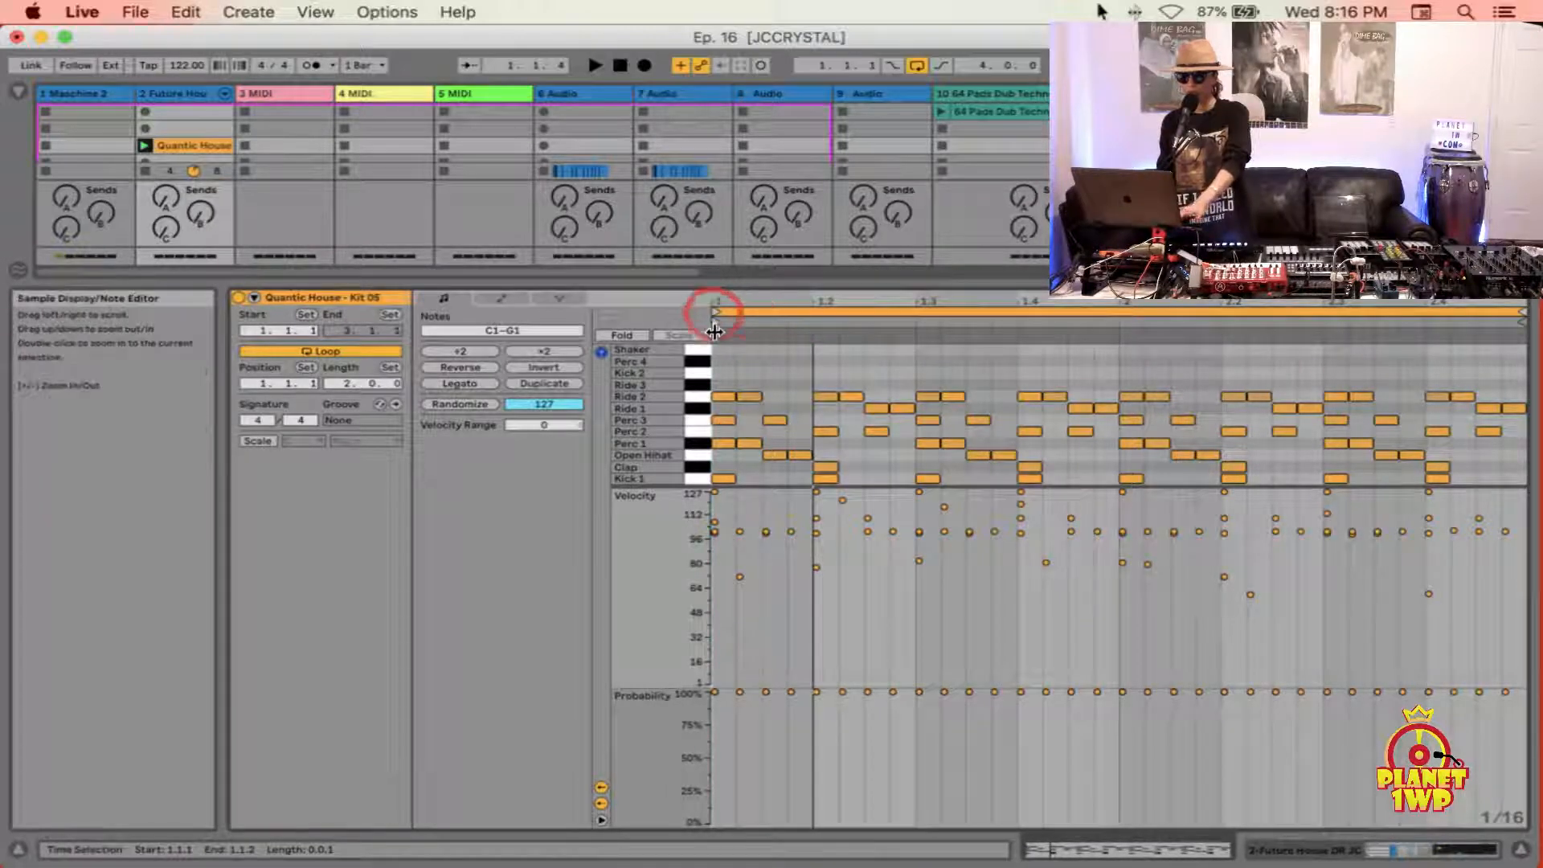
{"action": "left_click_drag", "start_coordinate": [722, 350], "coordinate": [989, 352]}
{"action": "mouse_move", "coordinate": [1003, 413]}
{"action": "left_mouse_down"}
{"action": "mouse_move", "coordinate": [1258, 362]}
{"action": "mouse_move", "coordinate": [1519, 346]}
{"action": "mouse_move", "coordinate": [732, 380]}
{"action": "mouse_move", "coordinate": [668, 358]}
{"action": "mouse_move", "coordinate": [1533, 346]}
{"action": "left_mouse_up"}
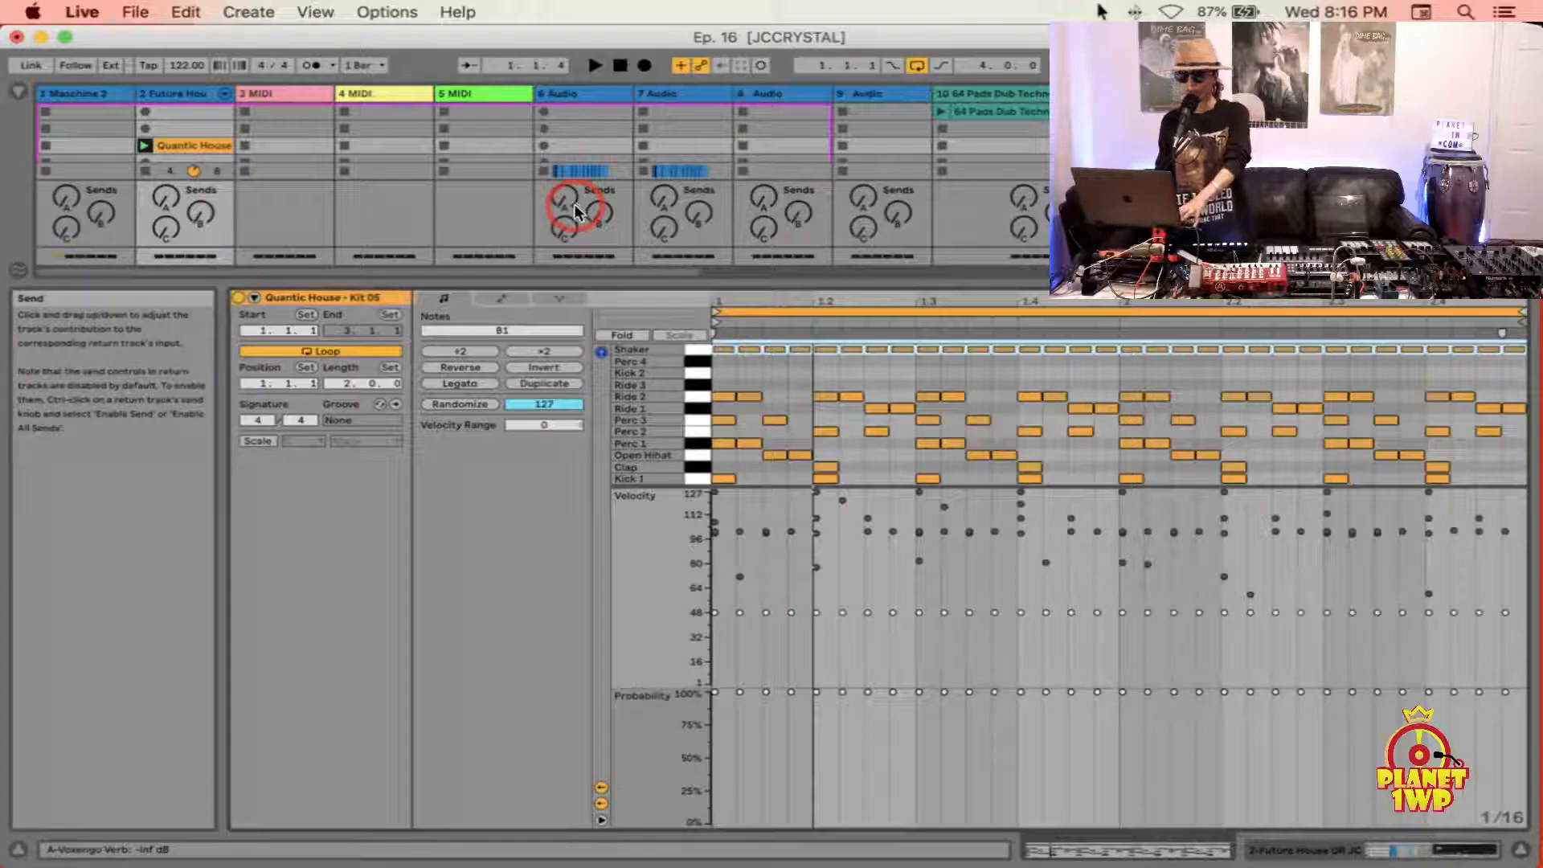
{"action": "key", "text": "super+z"}
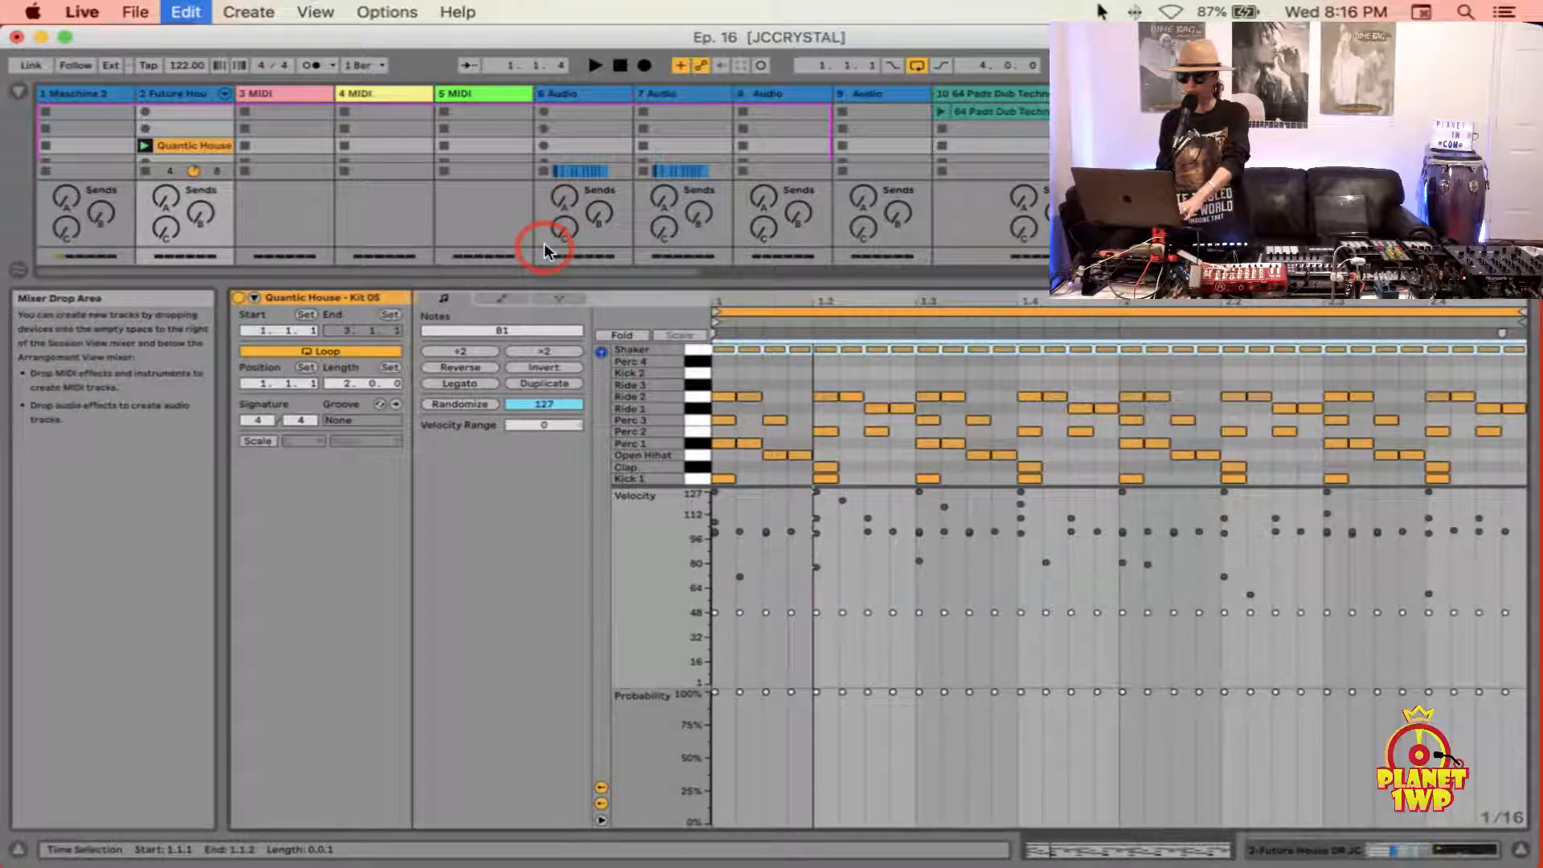
{"action": "key", "text": "super+a"}
{"action": "left_click_drag", "start_coordinate": [721, 363], "coordinate": [949, 368]}
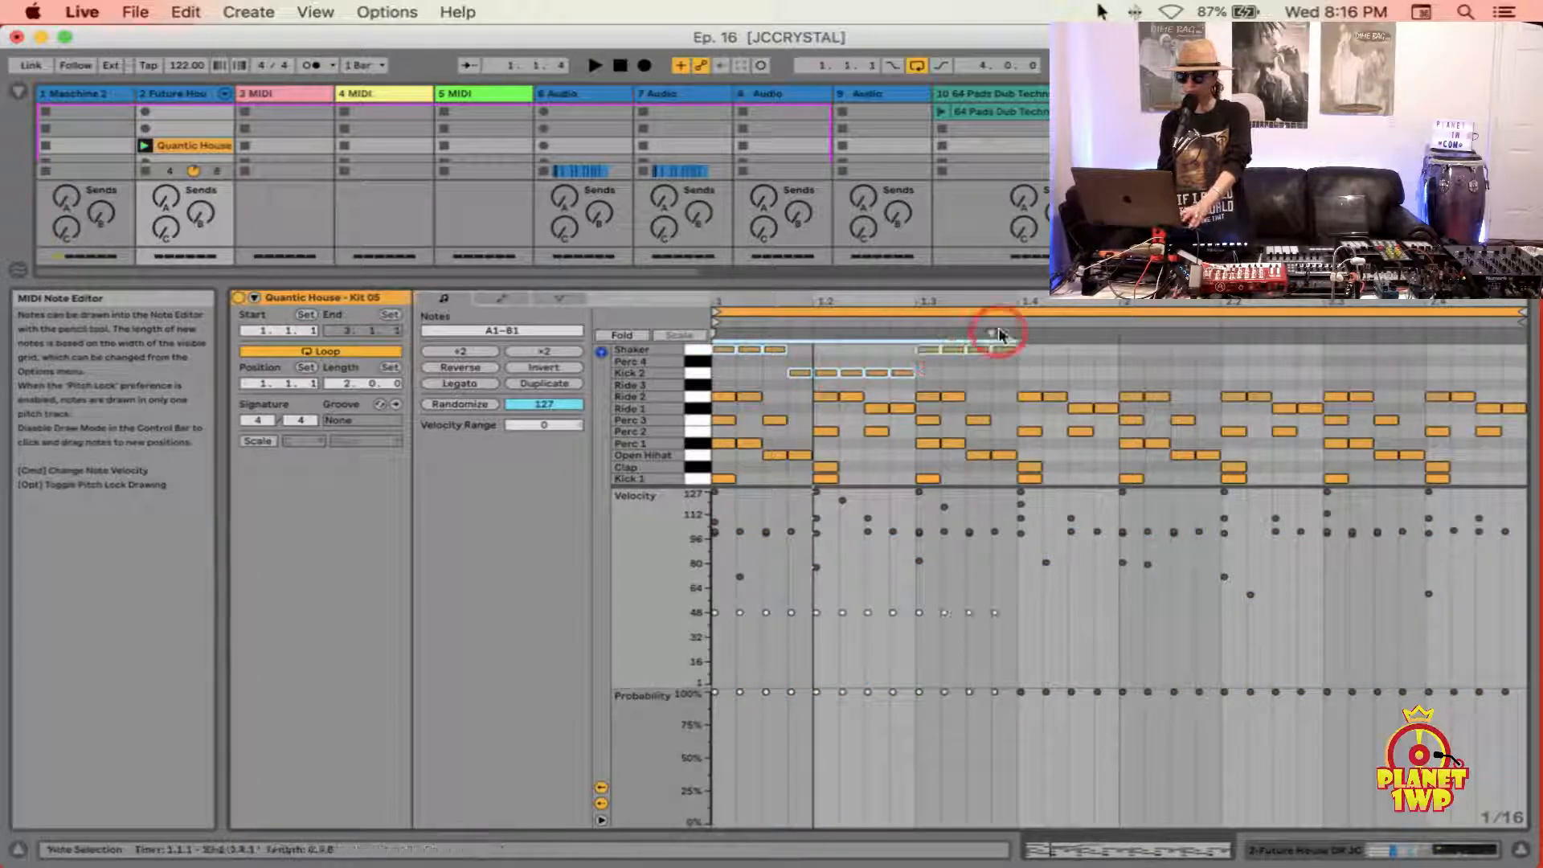
{"action": "key", "text": "super+z"}
Step: Draw 1/16 Shaker notes across both bars of the clip at velocity 28
{"action": "mouse_move", "coordinate": [721, 349]}
{"action": "left_mouse_down"}
{"action": "mouse_move", "coordinate": [1493, 343]}
{"action": "mouse_move", "coordinate": [1529, 371]}
{"action": "left_mouse_up"}
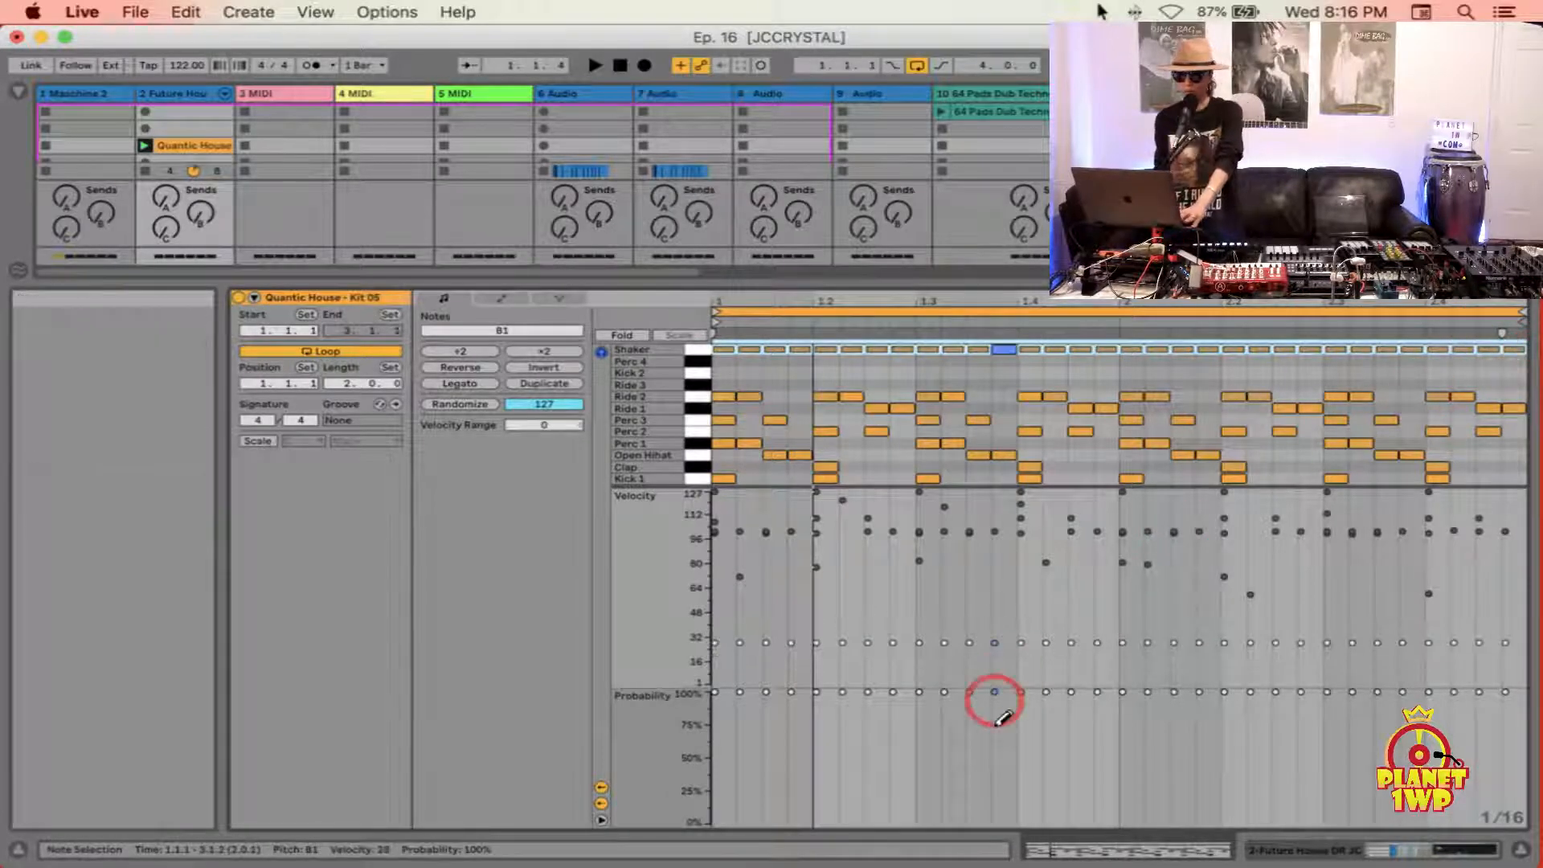
{"action": "left_click", "coordinate": [754, 334]}
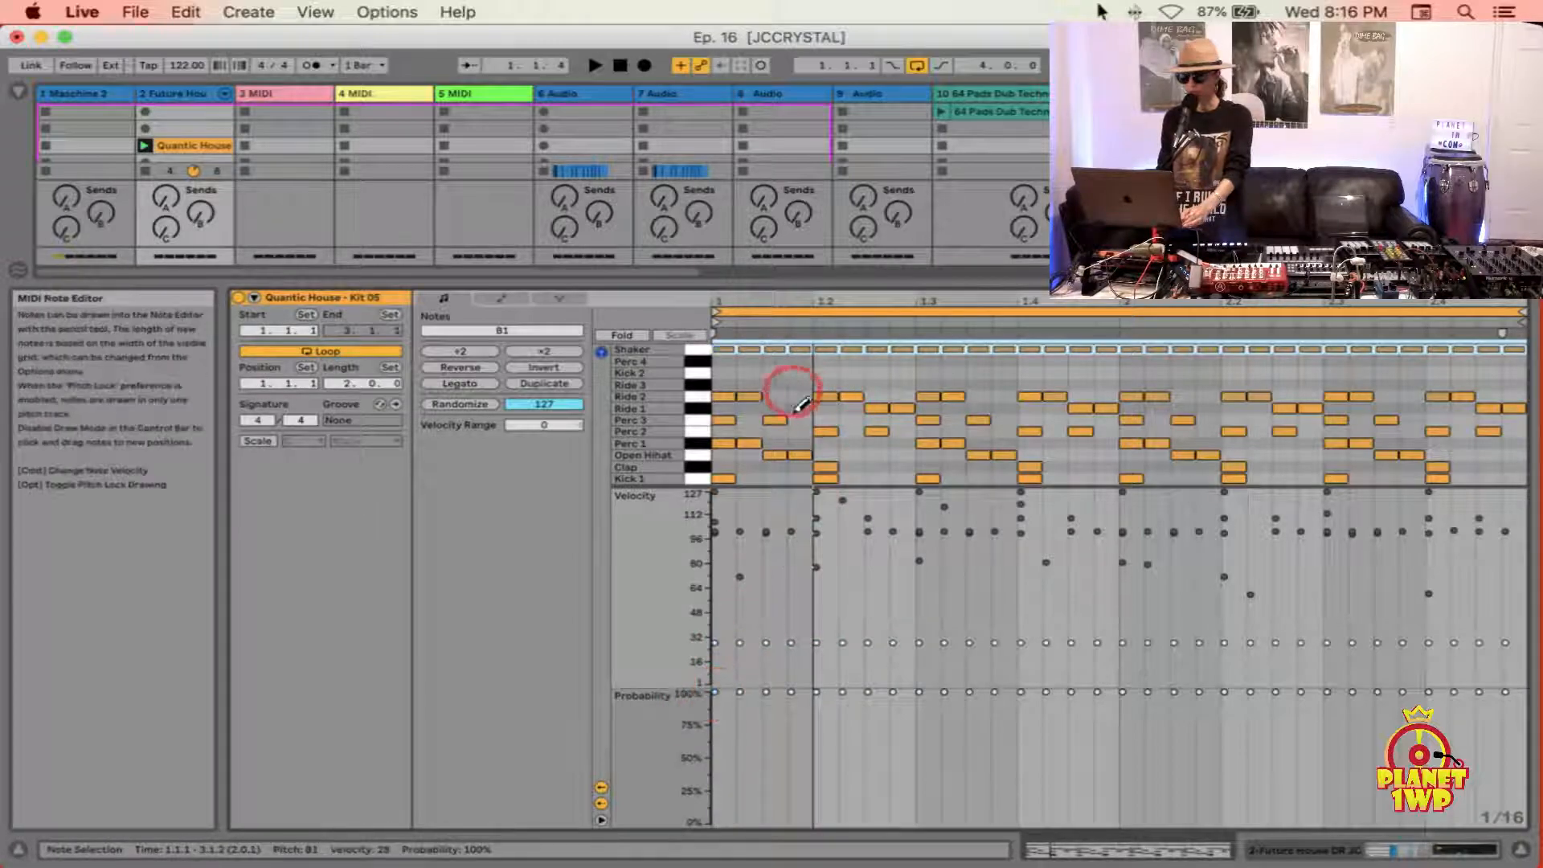
Step: Lower the probability of the first bar's Shaker notes to 64% and play the clip to hear them
{"action": "key", "text": "b"}
{"action": "left_click_drag", "start_coordinate": [726, 362], "coordinate": [1098, 346]}
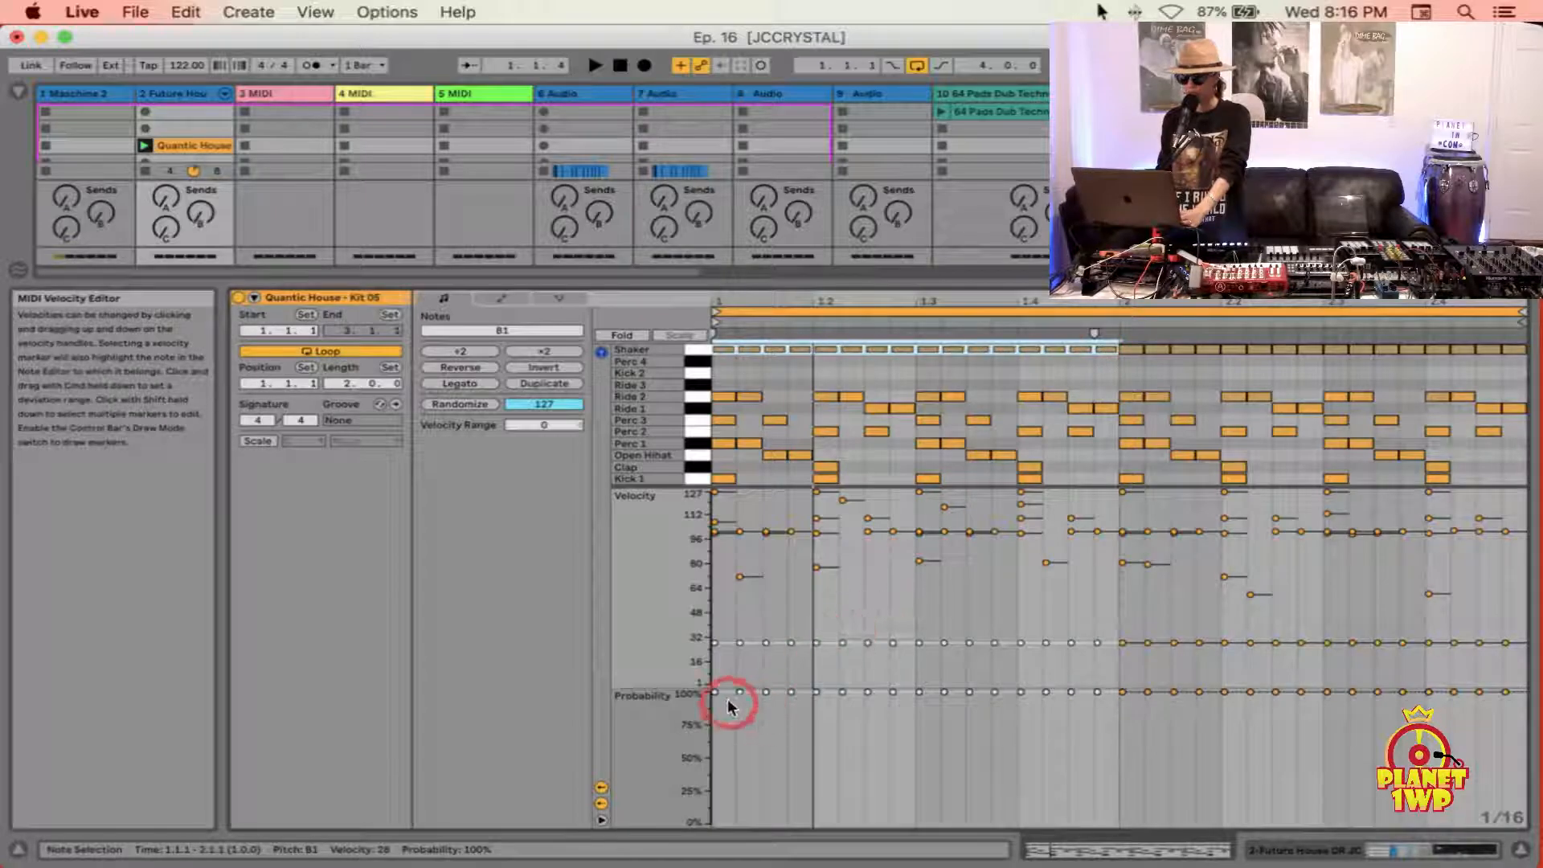
{"action": "left_click_drag", "start_coordinate": [715, 692], "coordinate": [723, 731]}
{"action": "left_click", "coordinate": [874, 418]}
{"action": "left_click", "coordinate": [1081, 358]}
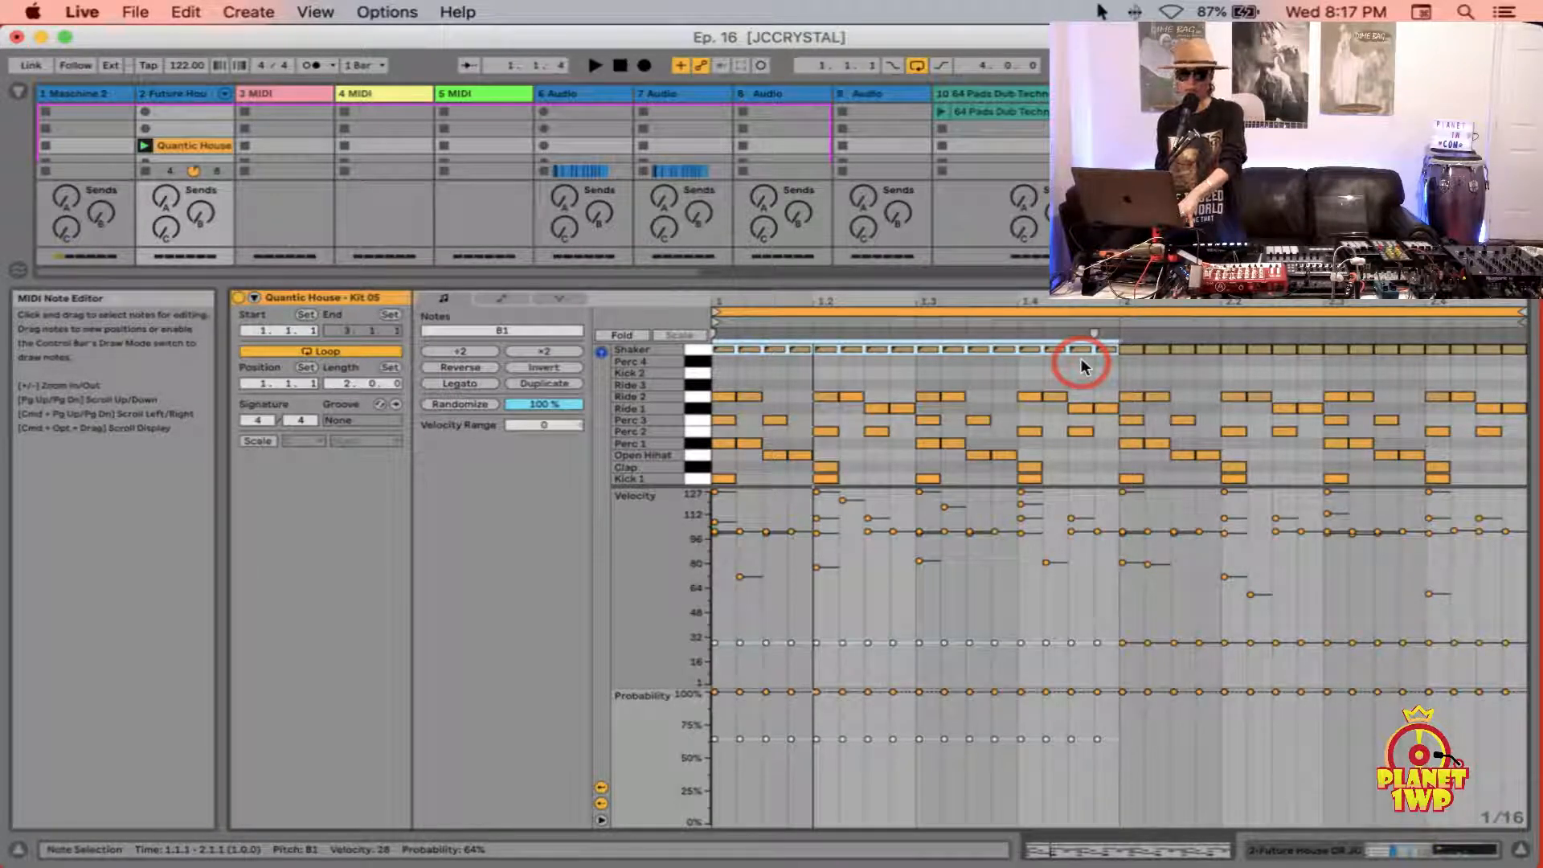
{"action": "key", "text": "space"}
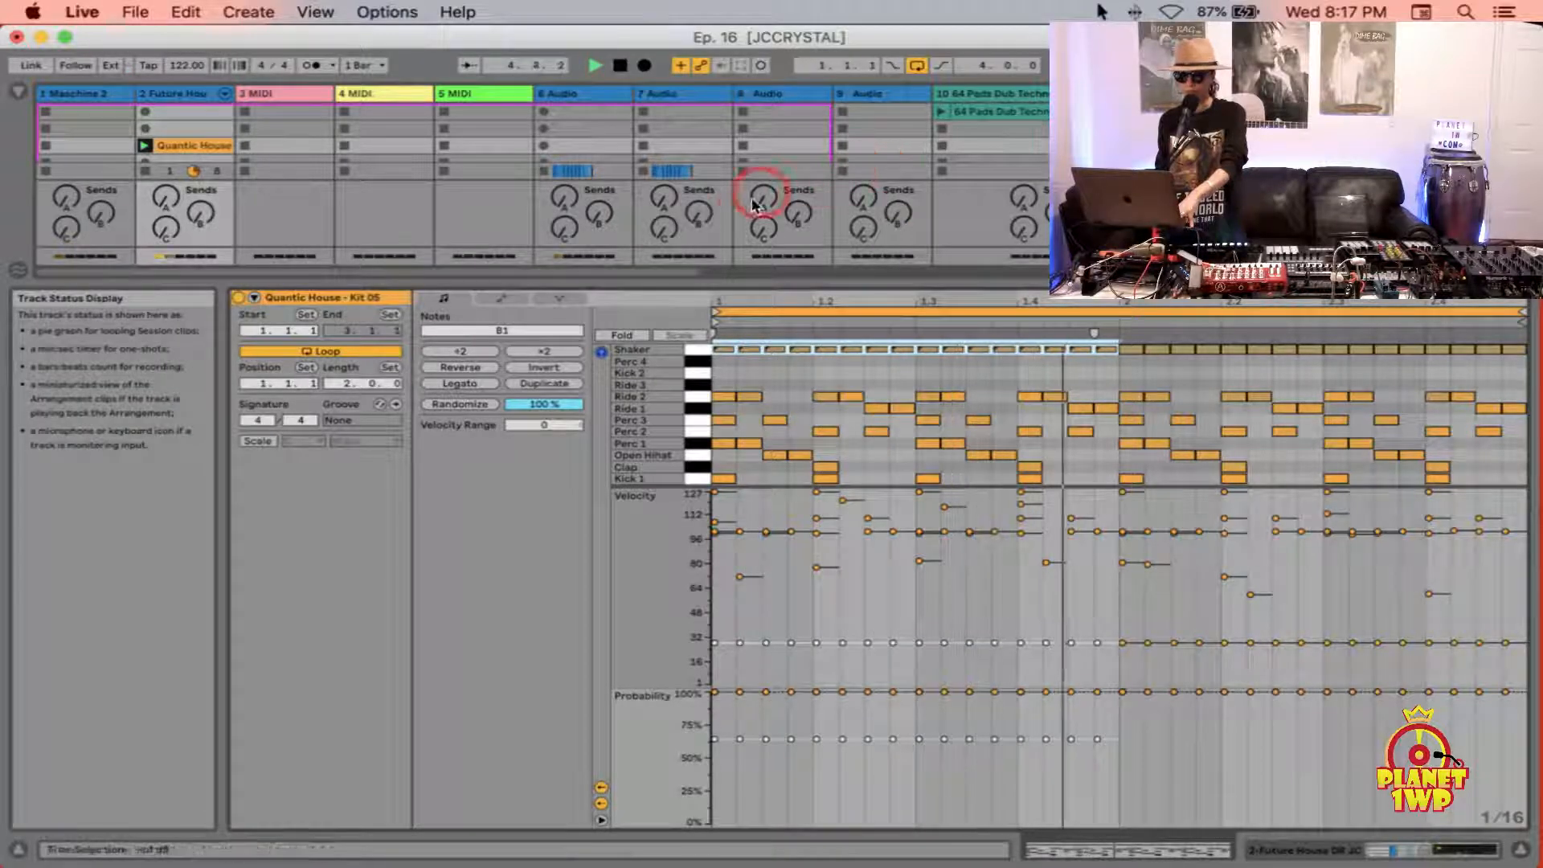
{"action": "left_click", "coordinate": [655, 348]}
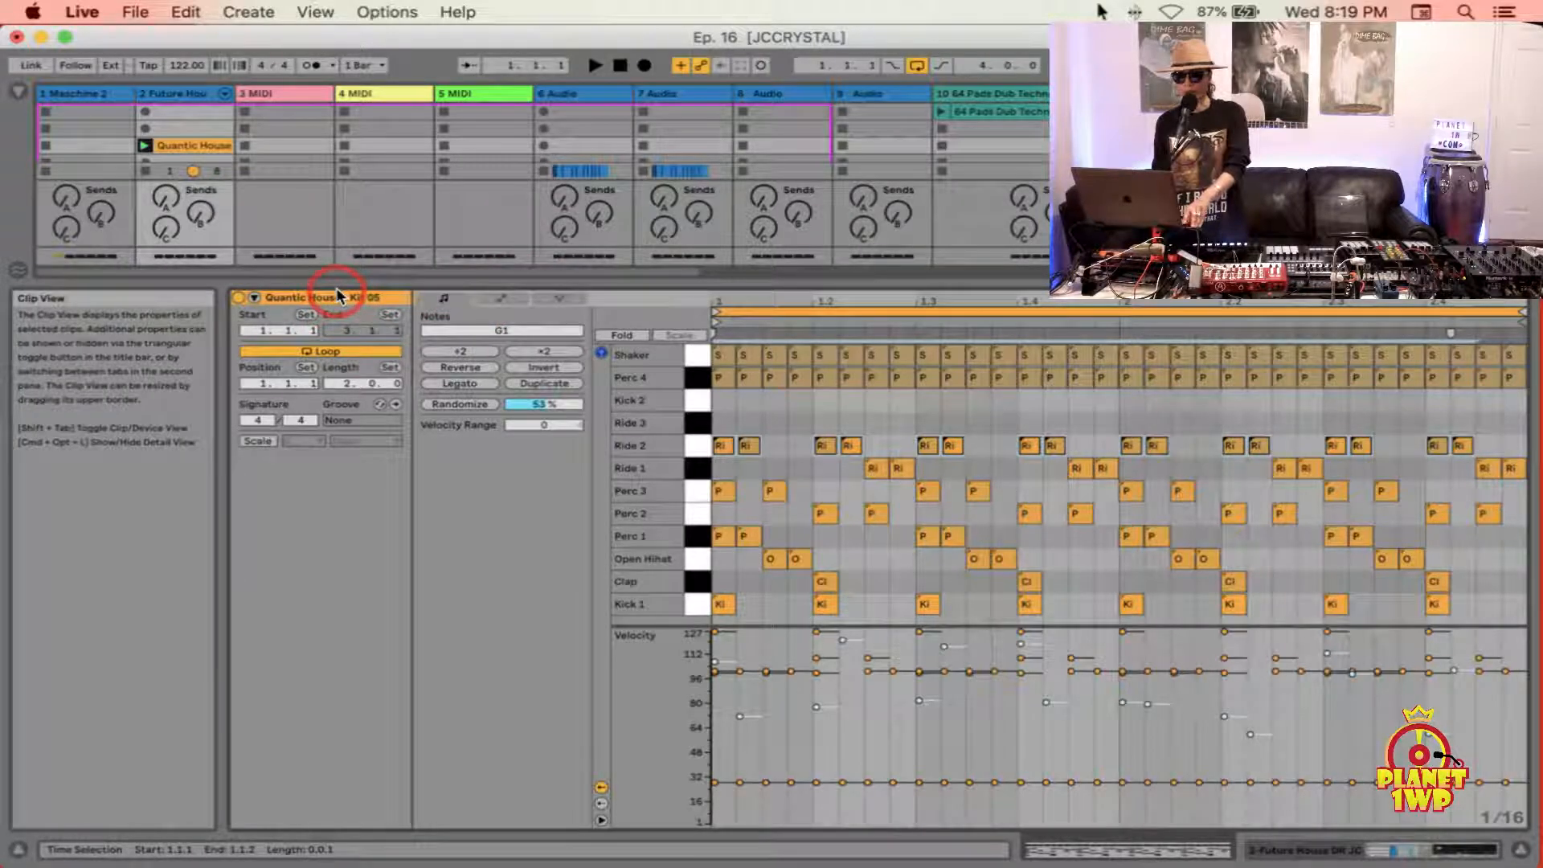
Step: Hide the Info View, and collapse and re-expand the Quantic House clip's properties
{"action": "mouse_move", "coordinate": [50, 820]}
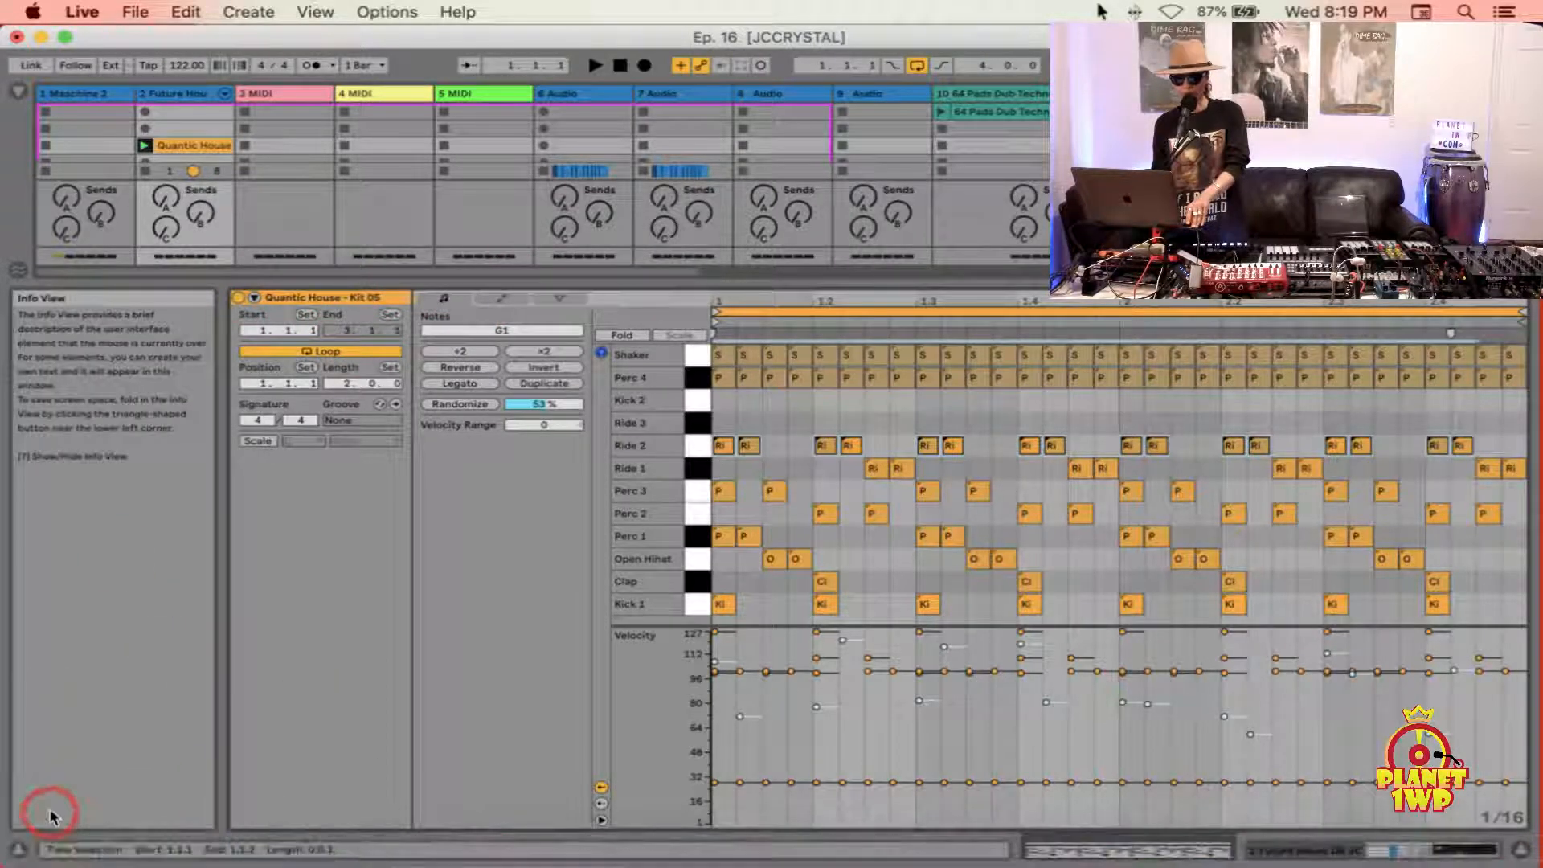
{"action": "left_click", "coordinate": [17, 849]}
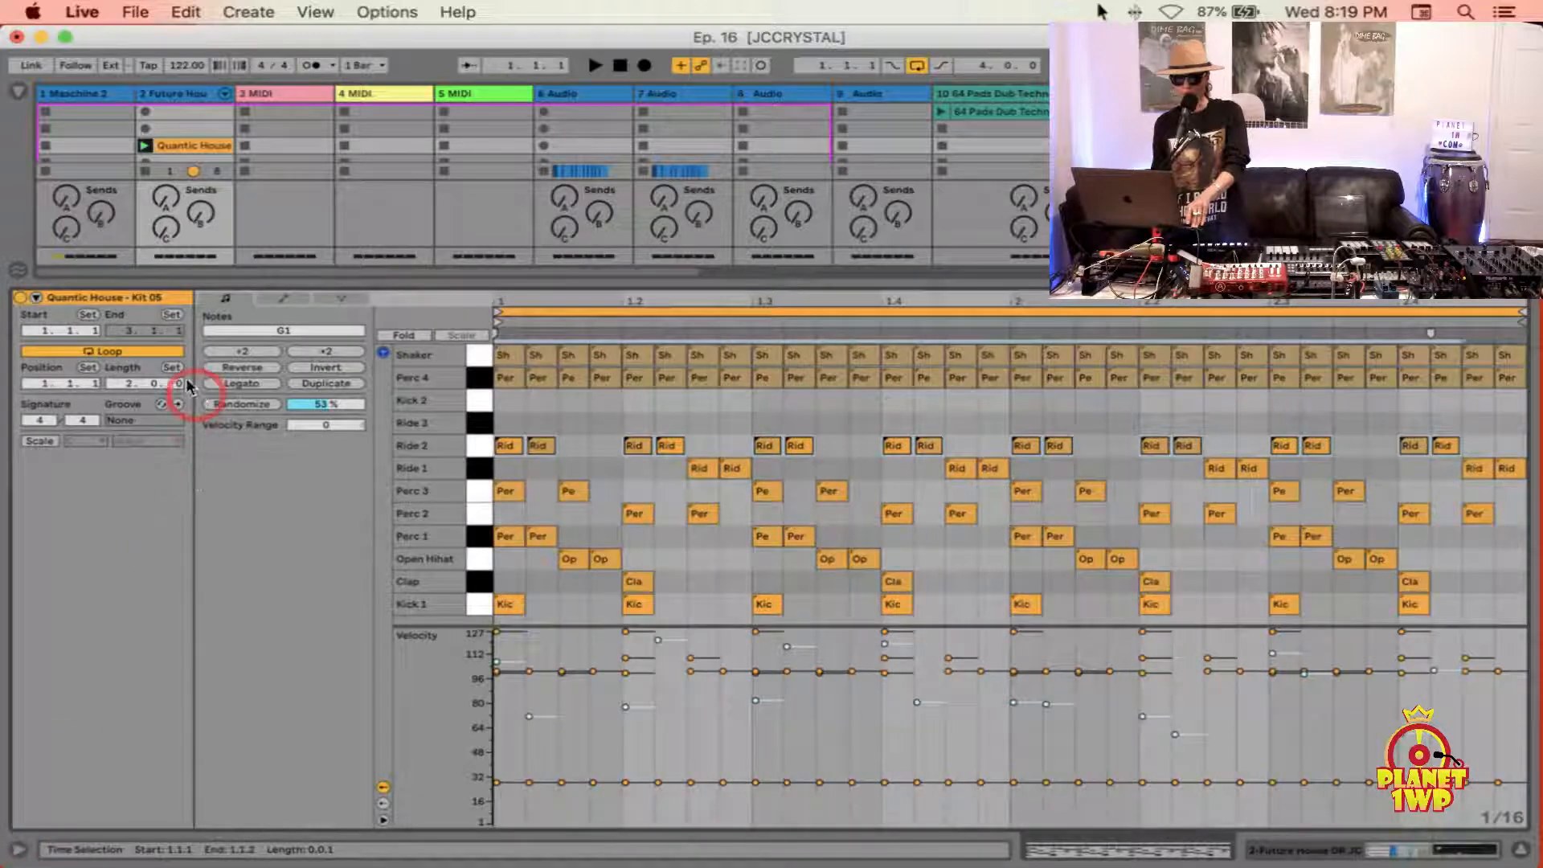
{"action": "left_click", "coordinate": [149, 296]}
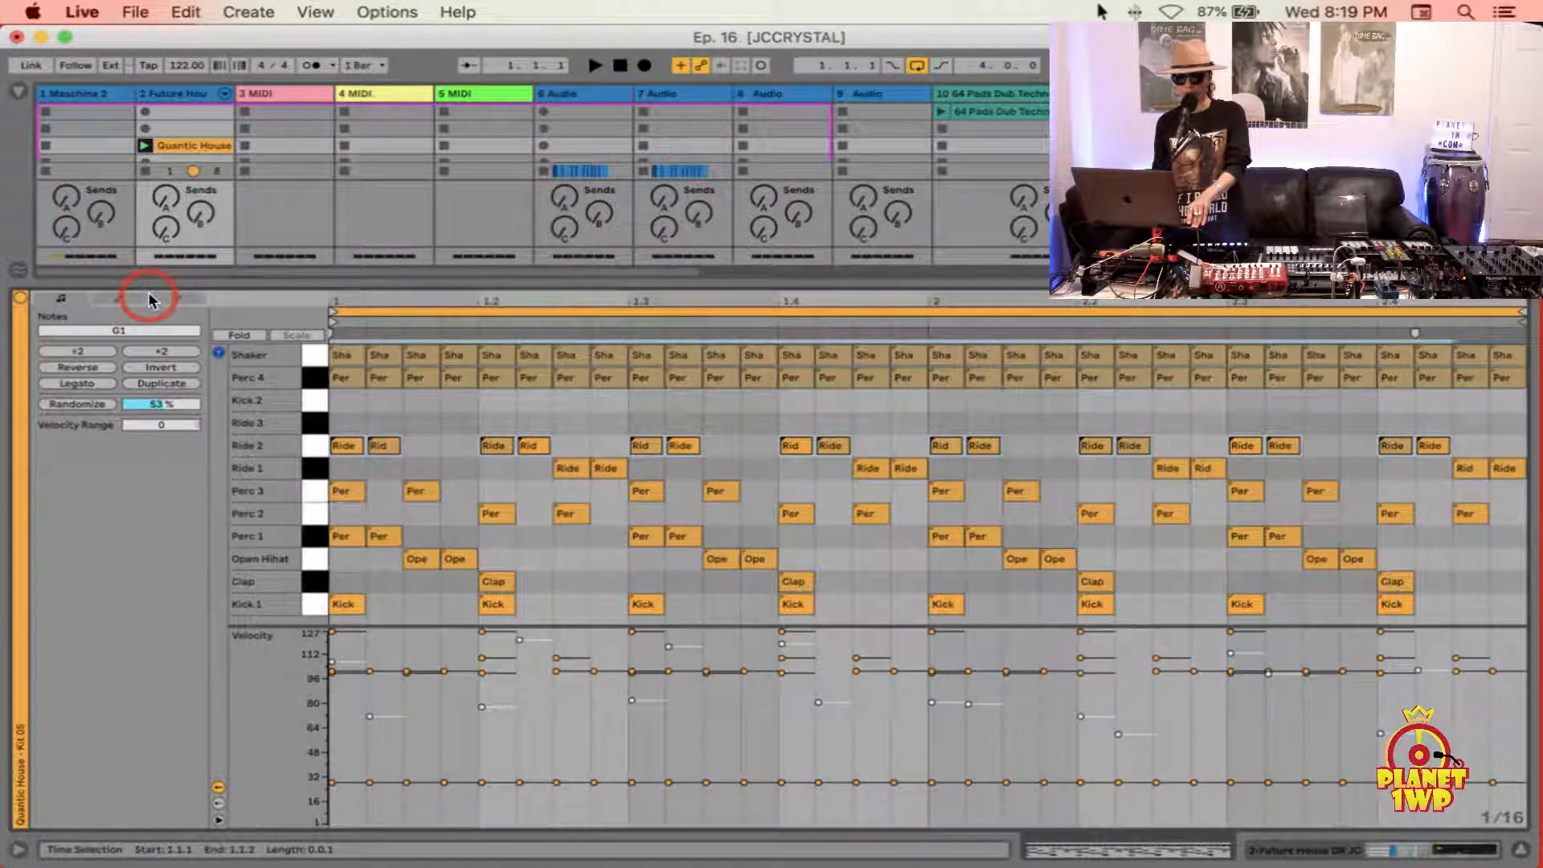
{"action": "left_click", "coordinate": [22, 507]}
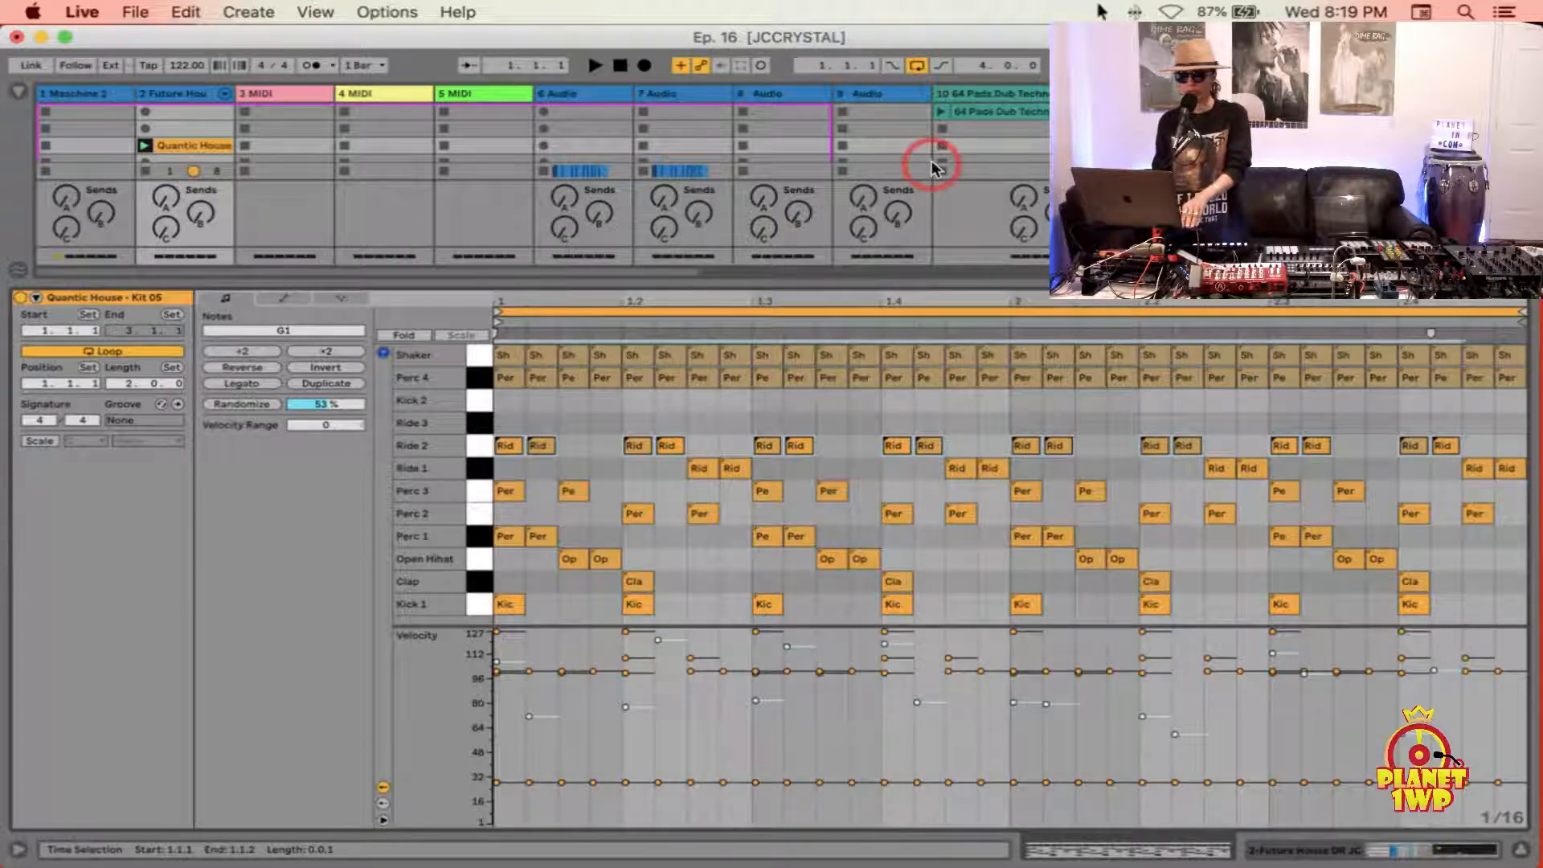
Step: Open the Fminor chords clip and collapse its Velocity lane to give the notes the full editor height
{"action": "scroll", "coordinate": [933, 161], "scroll_direction": "right", "scroll_amount": 10}
{"action": "scroll", "coordinate": [923, 161], "scroll_direction": "down", "scroll_amount": 2}
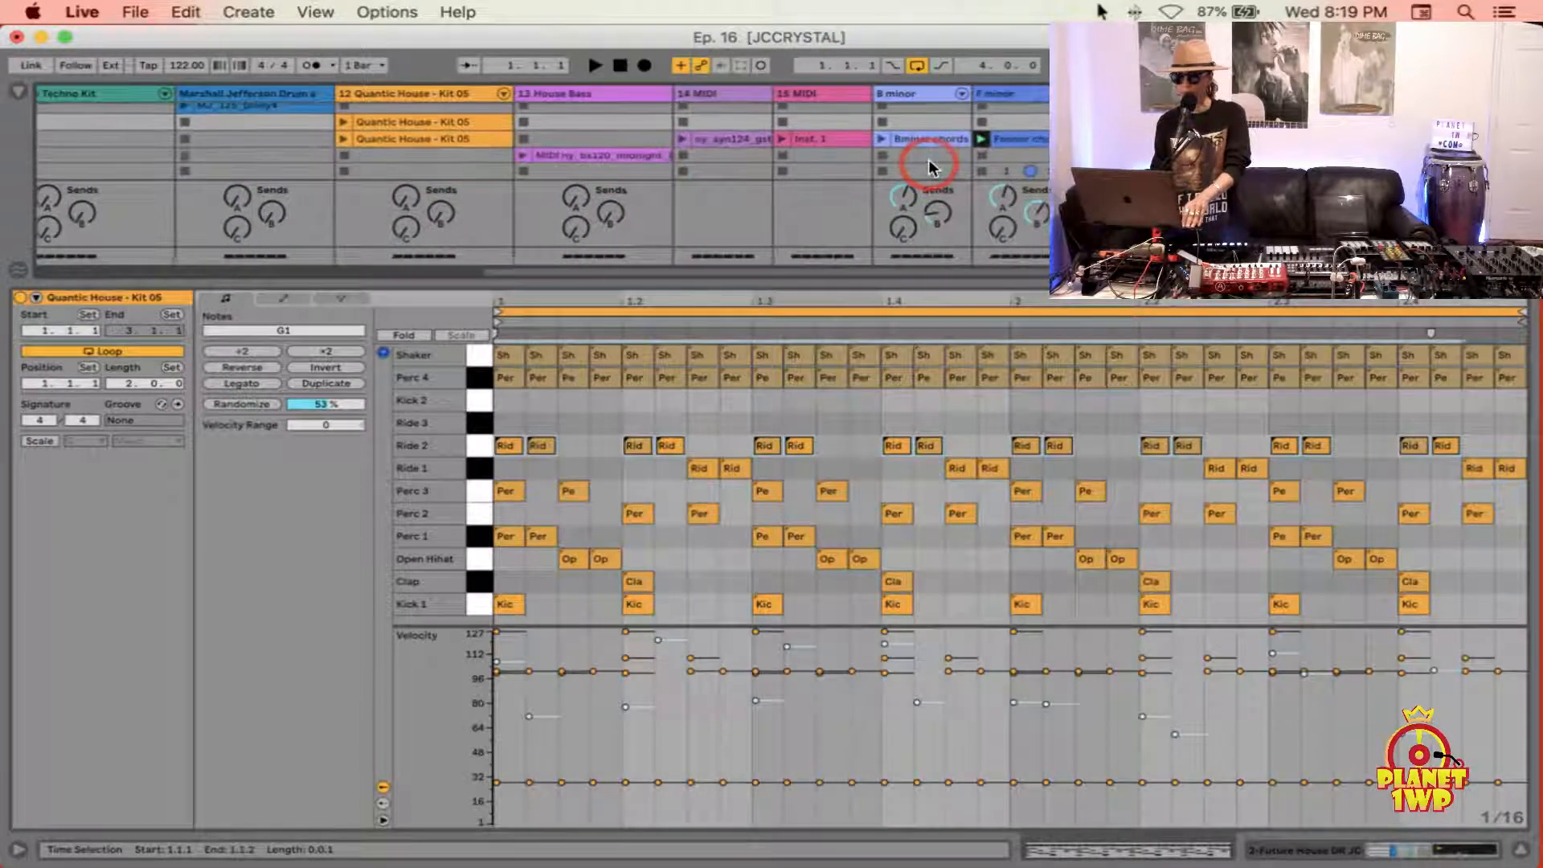
{"action": "left_click", "coordinate": [1016, 132]}
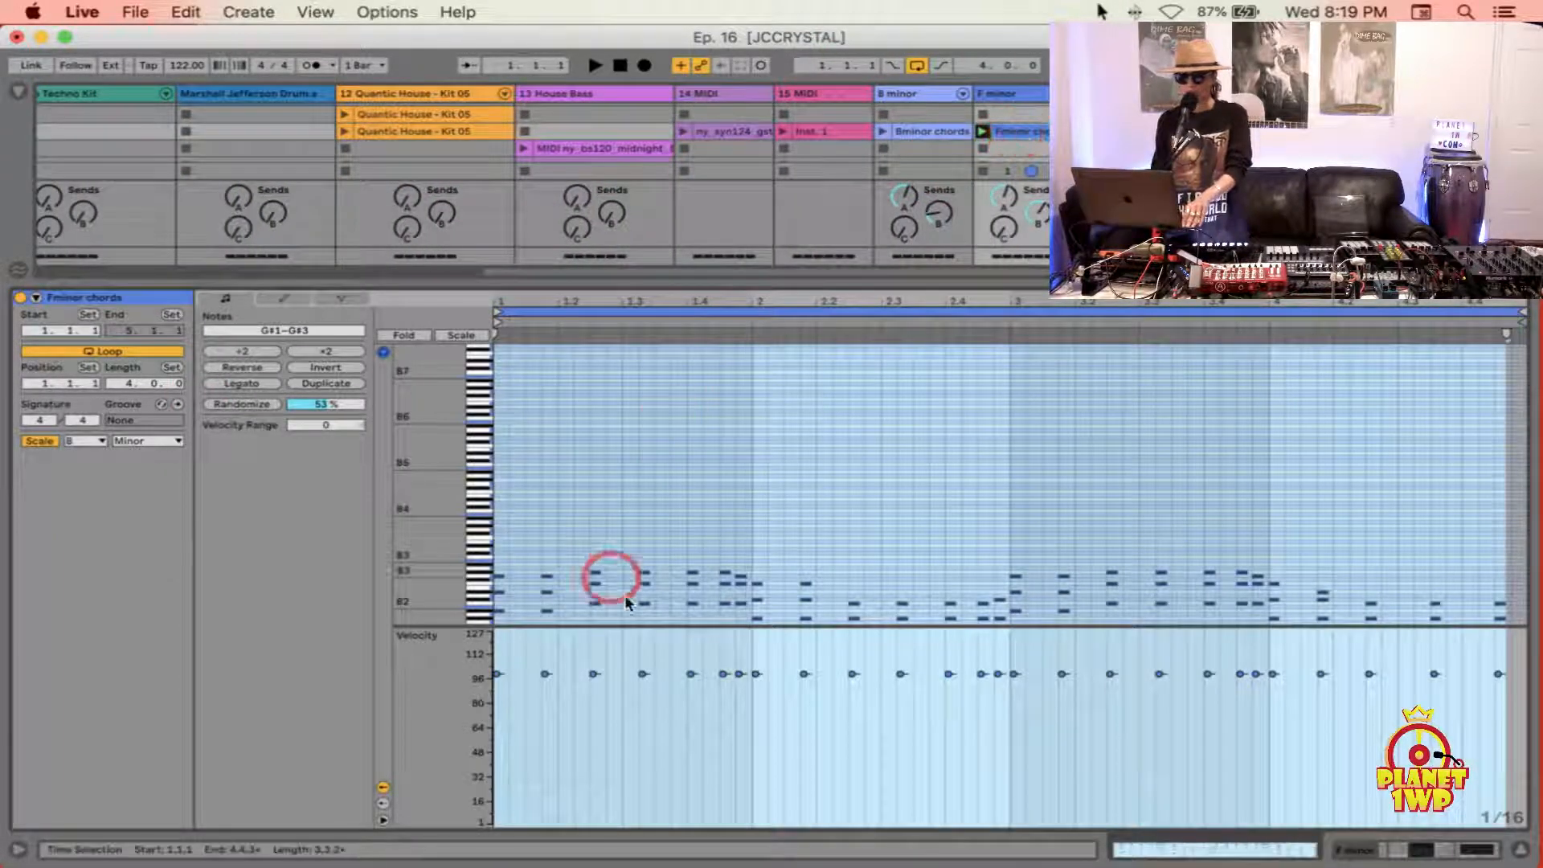
{"action": "left_click_drag", "start_coordinate": [606, 641], "coordinate": [585, 851]}
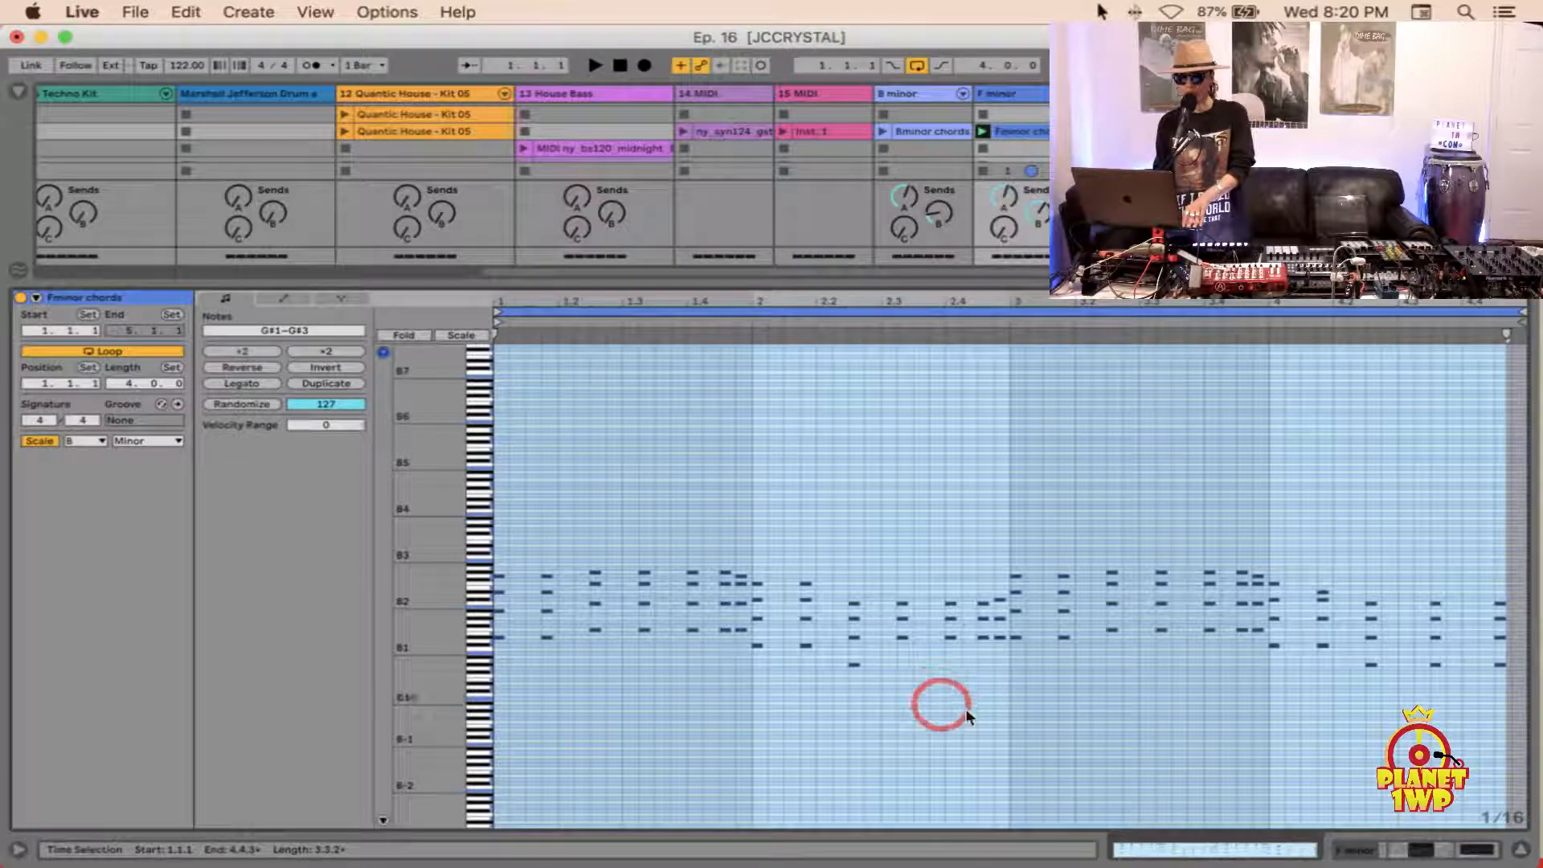
Step: Examine the scale settings of the Fminor chords clip and the B Minor scale keys highlighted in its piano roll
{"action": "left_click", "coordinate": [1024, 132]}
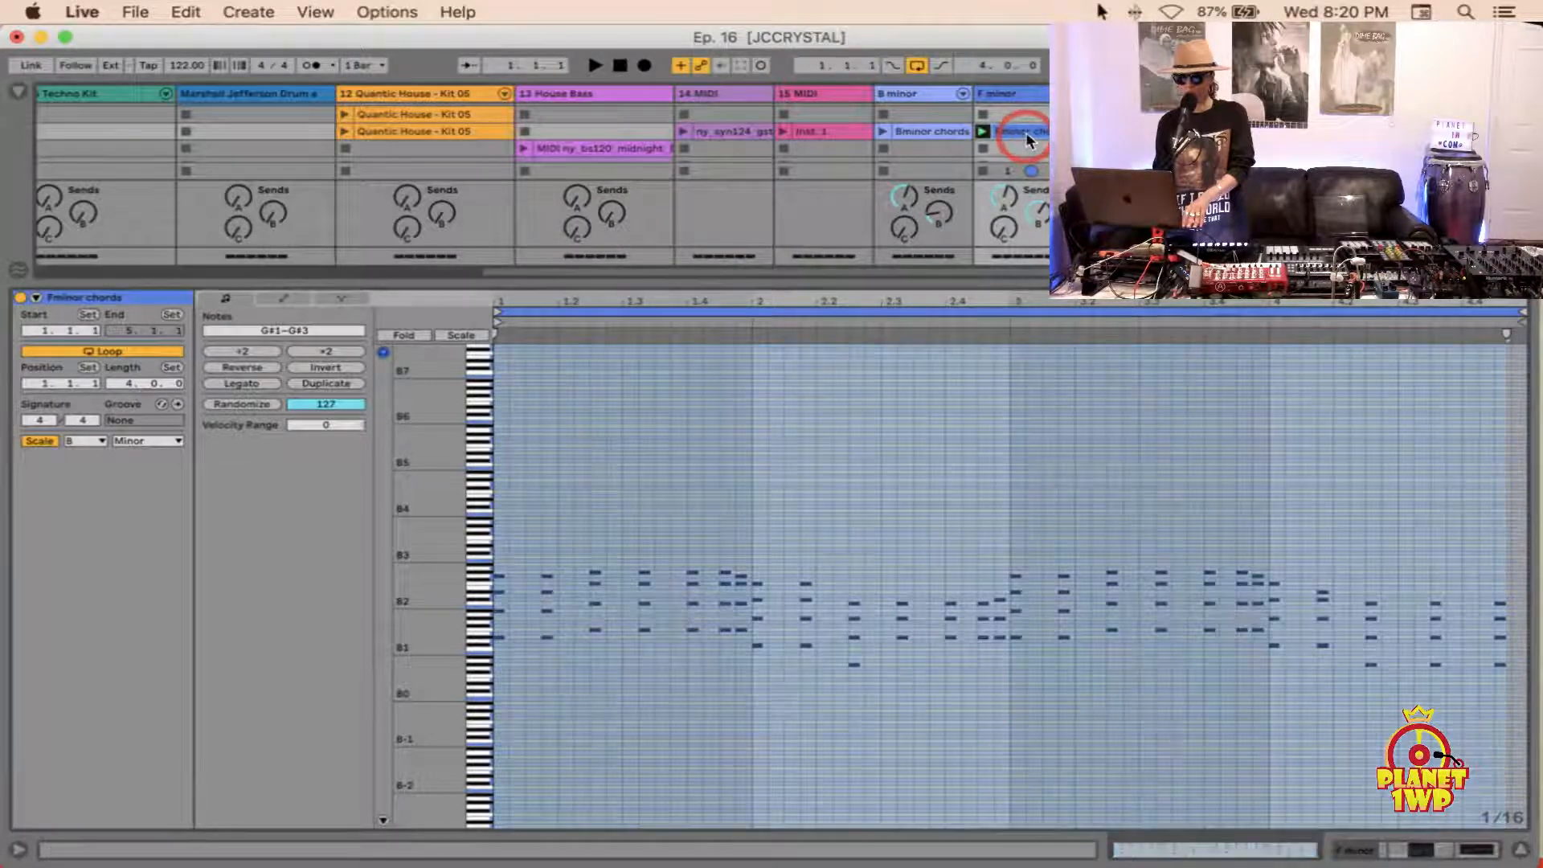
{"action": "left_click", "coordinate": [1033, 136]}
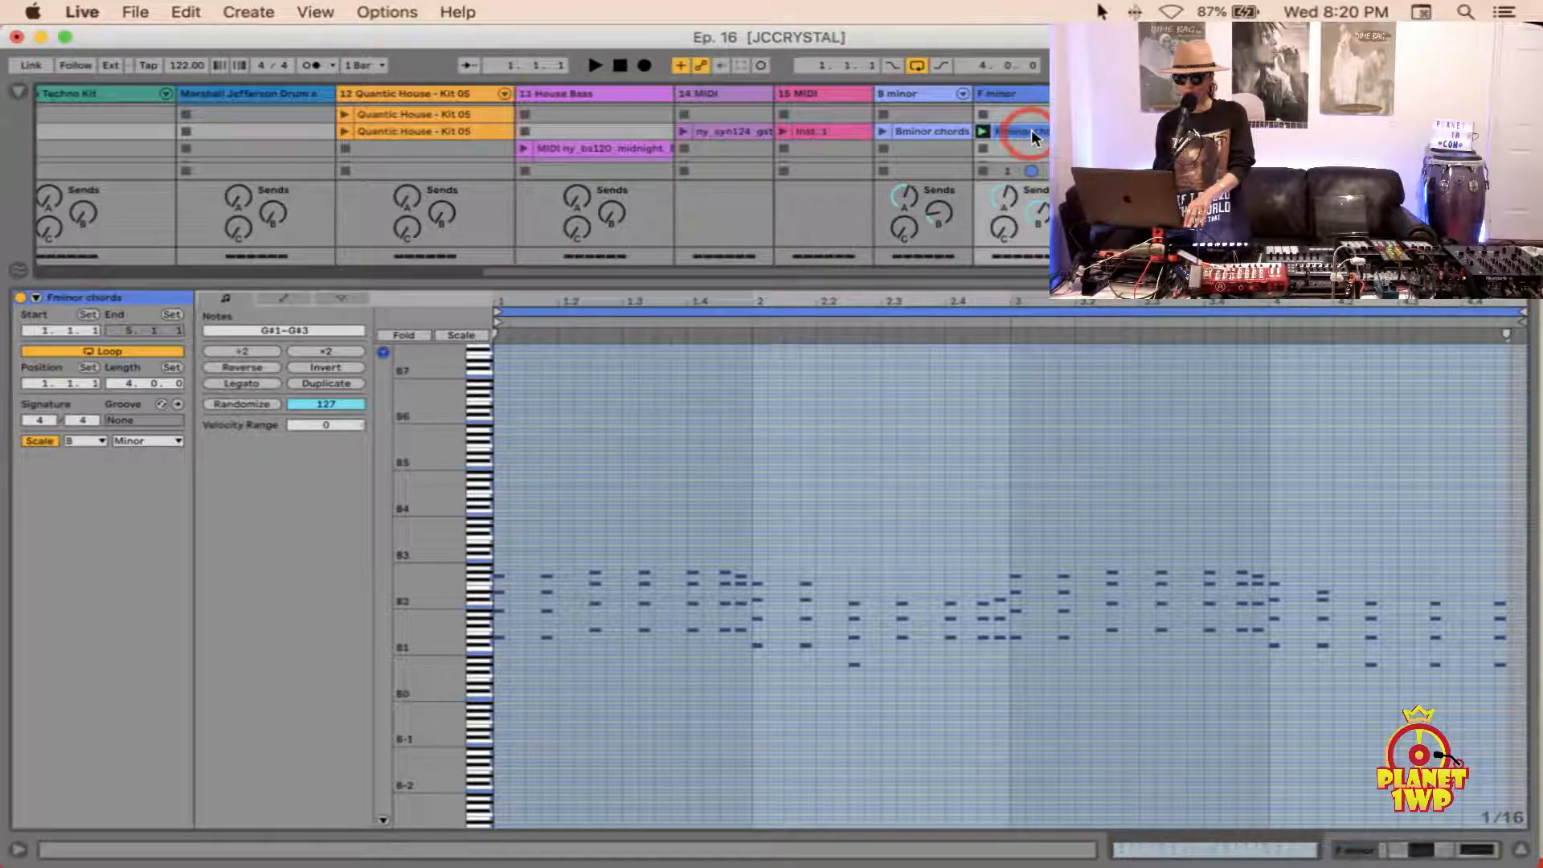
{"action": "left_click", "coordinate": [44, 444]}
{"action": "left_click", "coordinate": [638, 603]}
{"action": "left_click", "coordinate": [682, 654]}
{"action": "left_click", "coordinate": [587, 278]}
{"action": "left_click_drag", "start_coordinate": [441, 401], "coordinate": [420, 469]}
{"action": "left_click", "coordinate": [479, 508]}
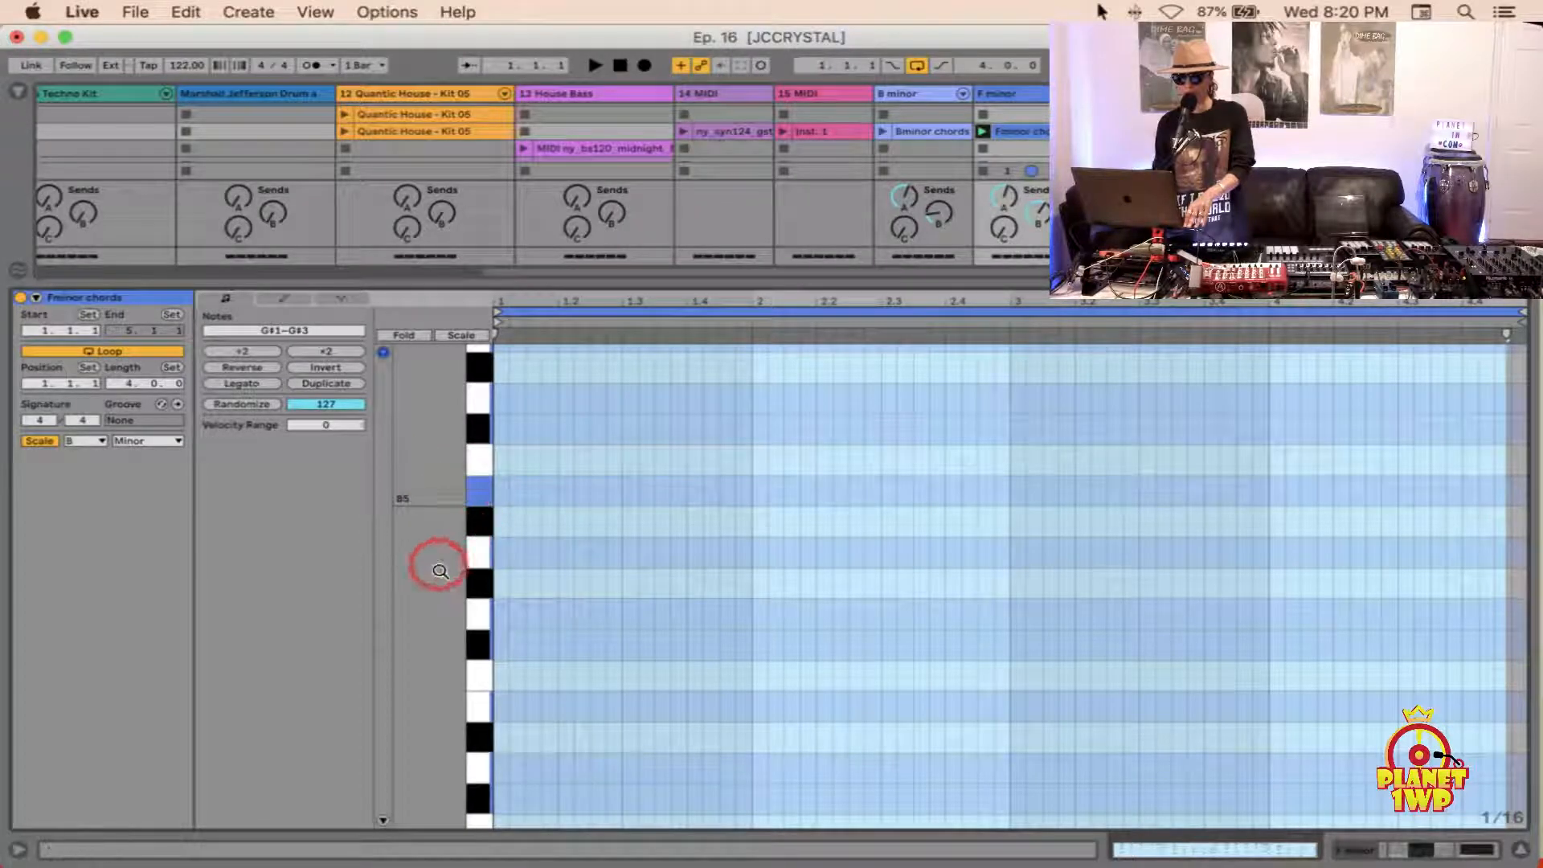
{"action": "scroll", "coordinate": [485, 643], "scroll_direction": "down", "scroll_amount": 3}
{"action": "left_click", "coordinate": [482, 702]}
{"action": "left_click", "coordinate": [569, 608]}
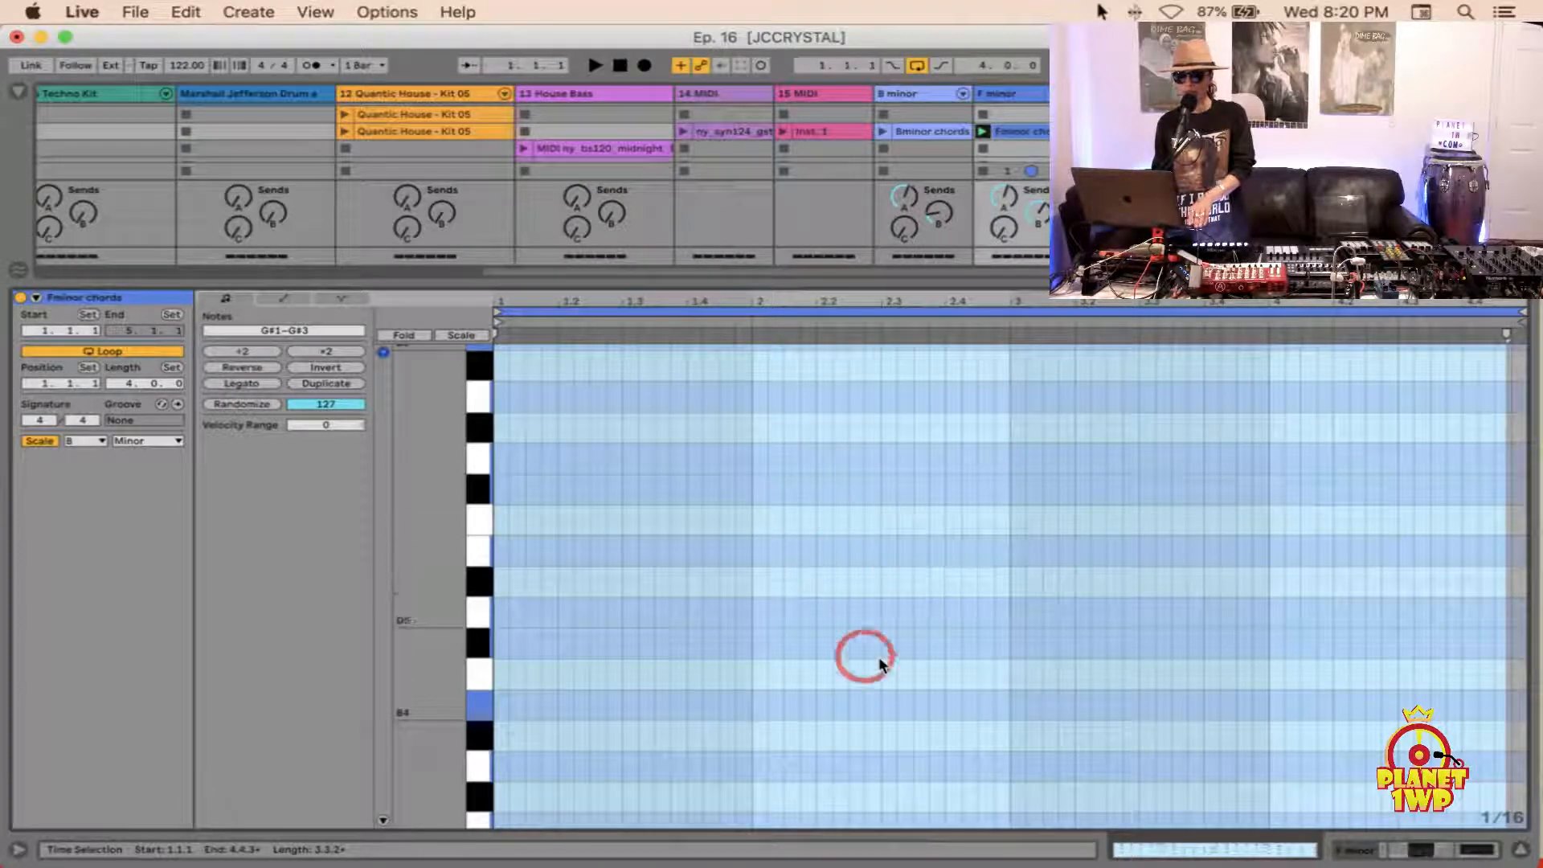
Step: Restrict the Fminor chords note editor to the scale view, and return it to the full keyboard
{"action": "left_click", "coordinate": [473, 334]}
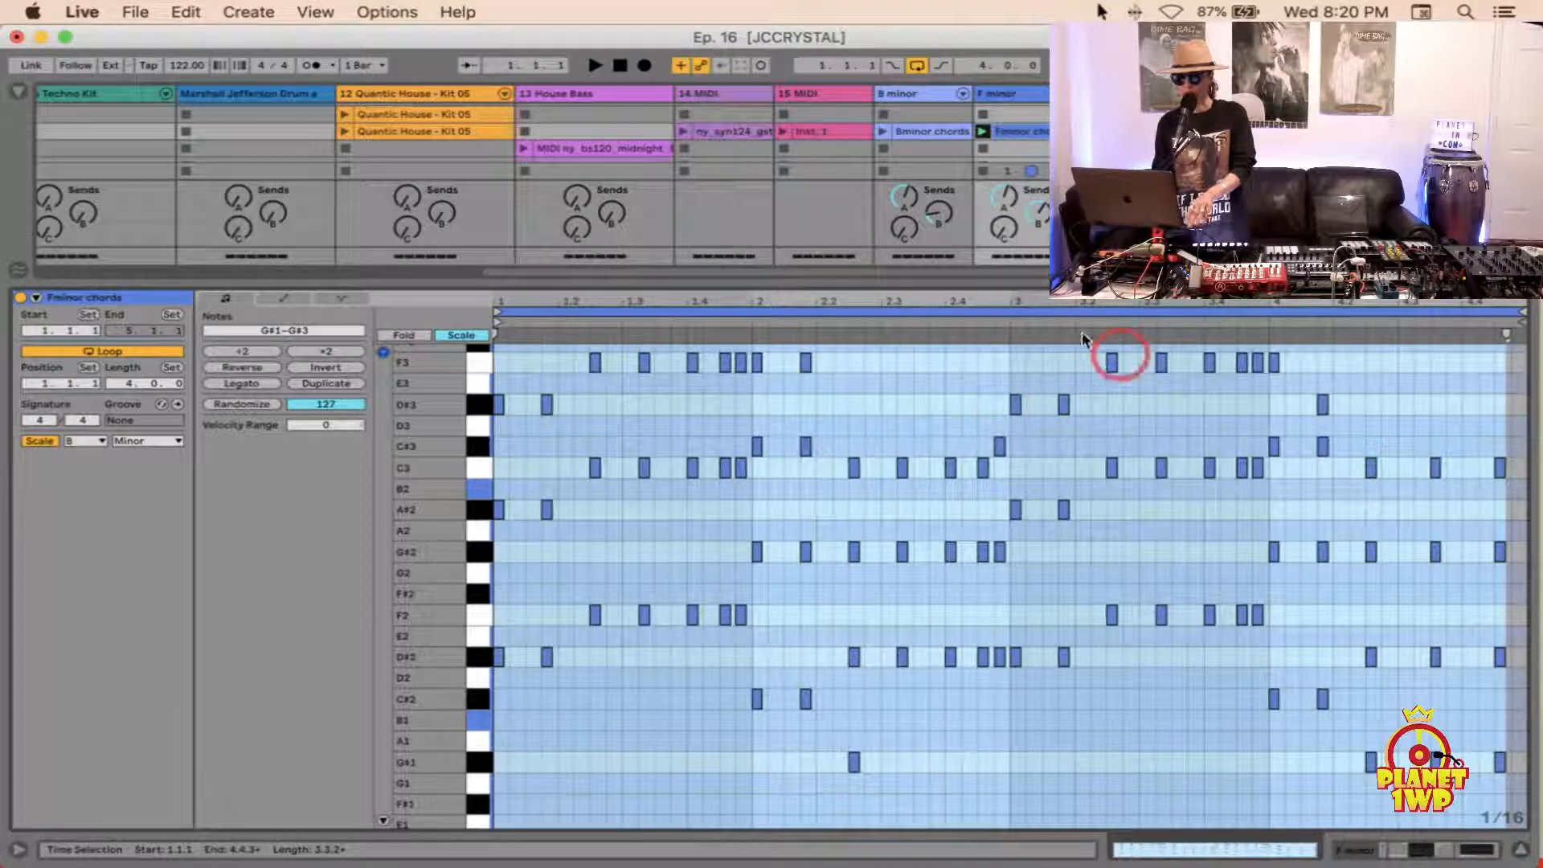
{"action": "left_click", "coordinate": [461, 328]}
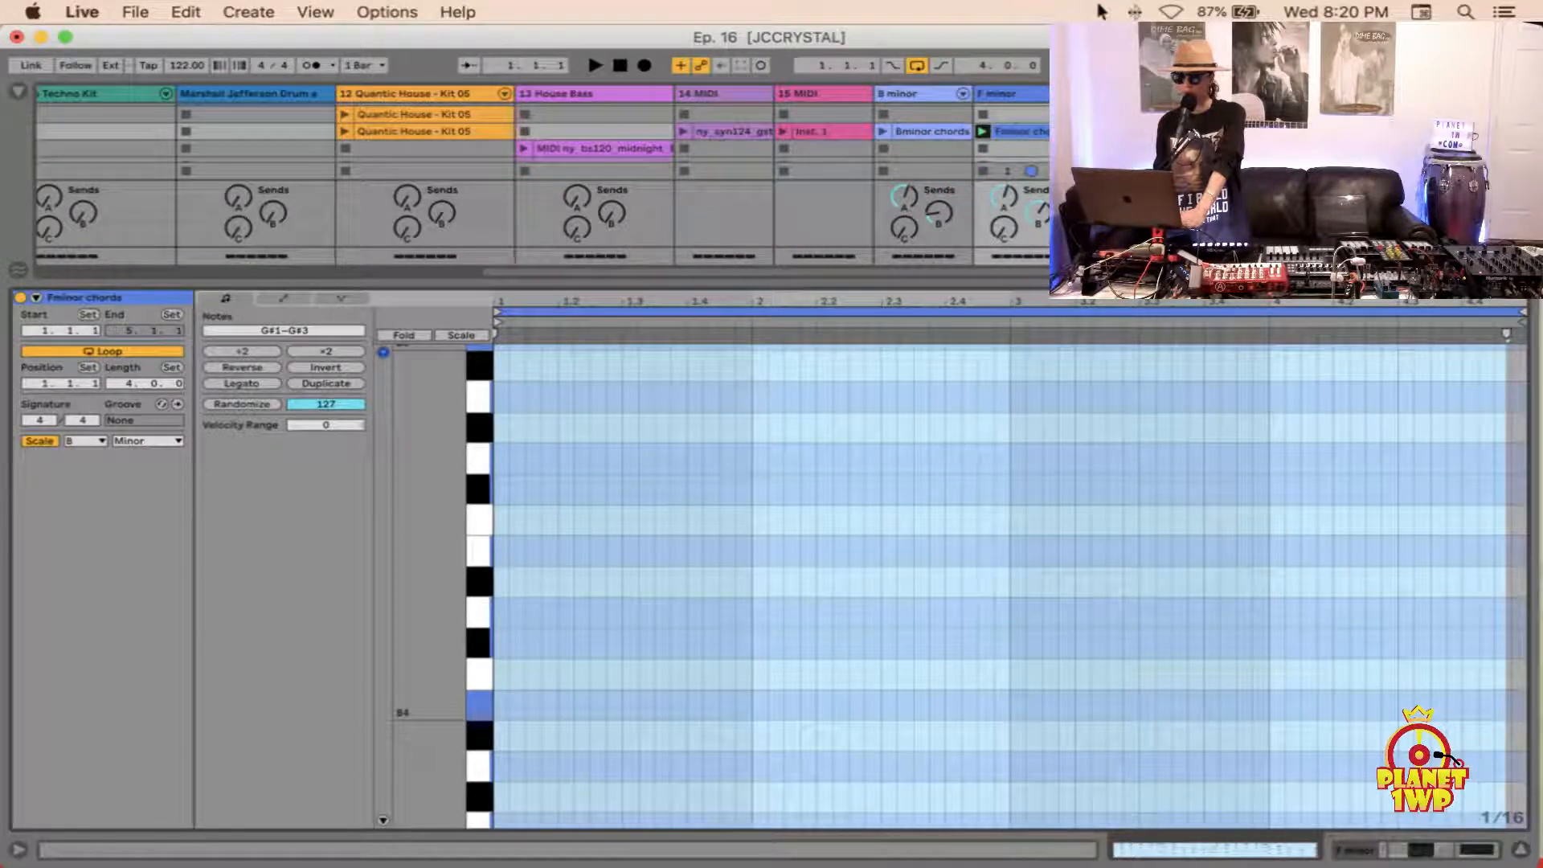
Step: Insert a new MIDI track after the F minor track and create an empty one-bar MIDI clip in it
{"action": "left_click", "coordinate": [1110, 132]}
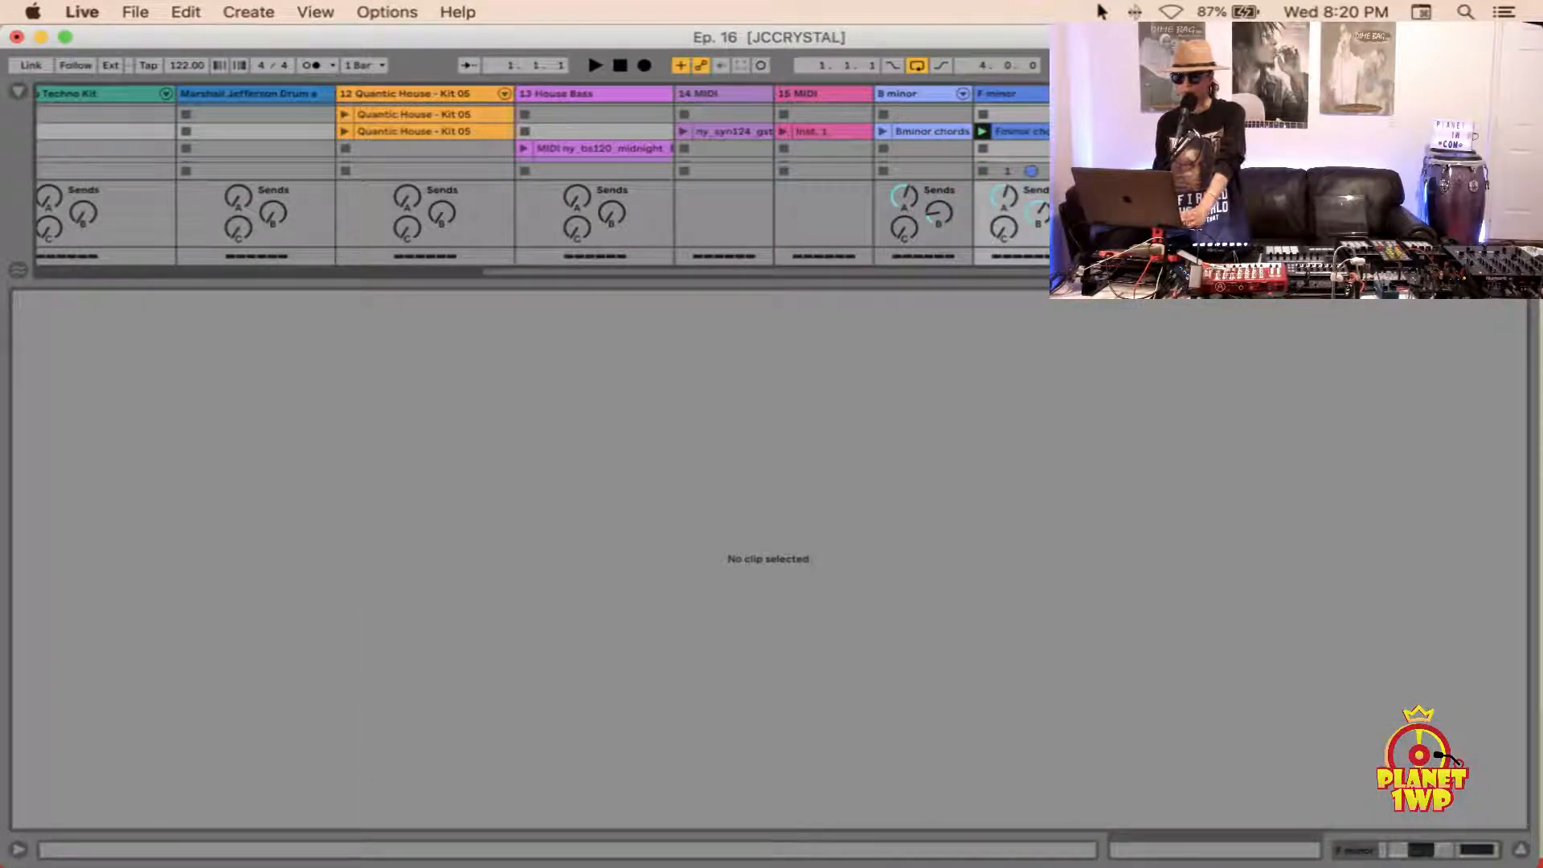
{"action": "key", "text": "super+shift+t"}
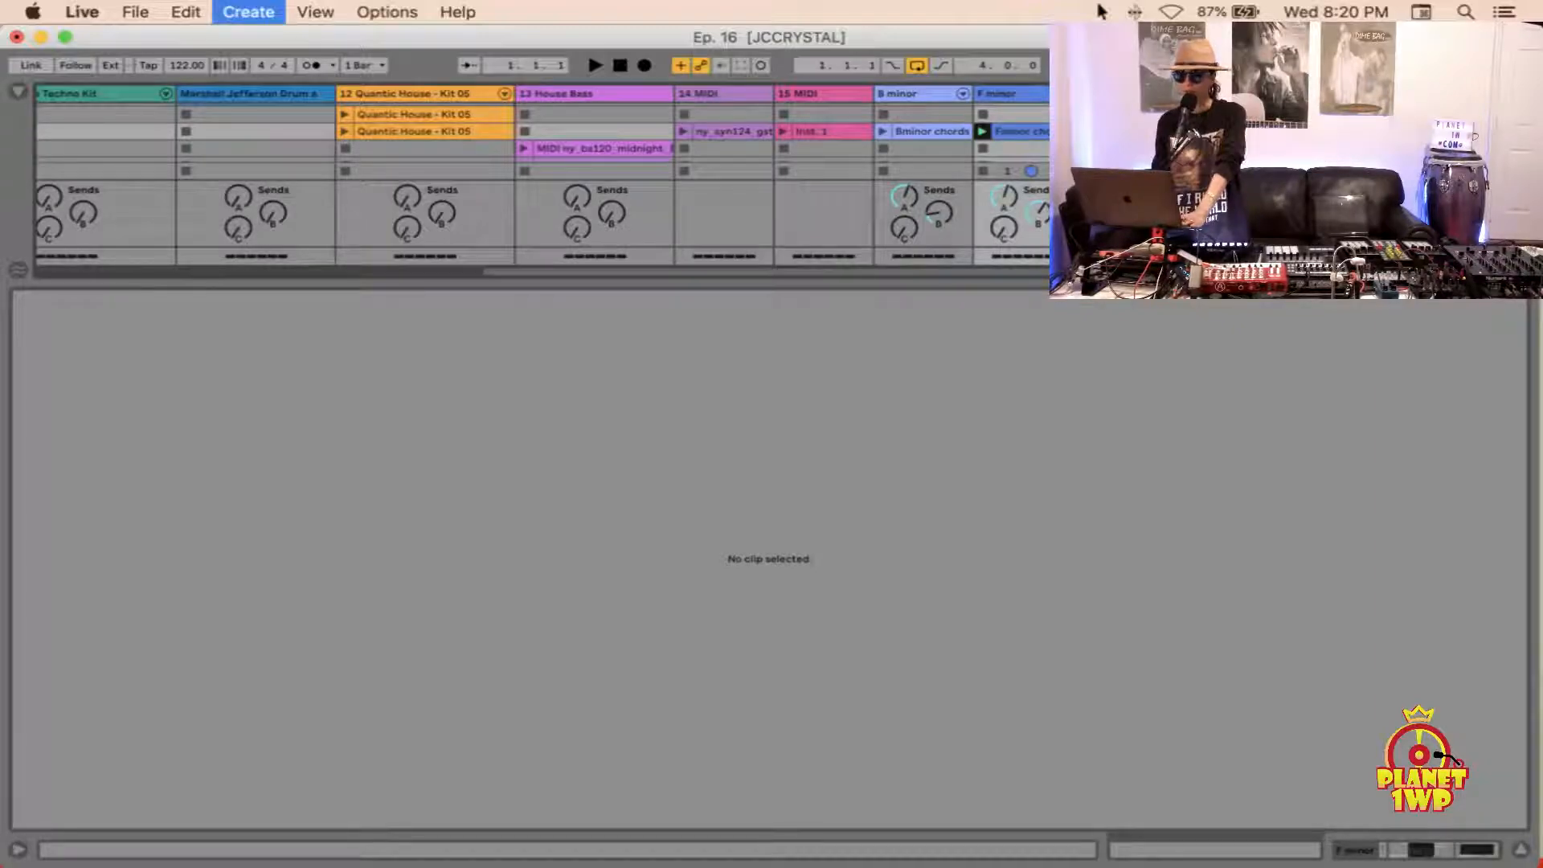
{"action": "key", "text": "super+shift+m"}
{"action": "left_click", "coordinate": [494, 362]}
Step: Set the root note of the new clip's scale to C
{"action": "left_click", "coordinate": [85, 441]}
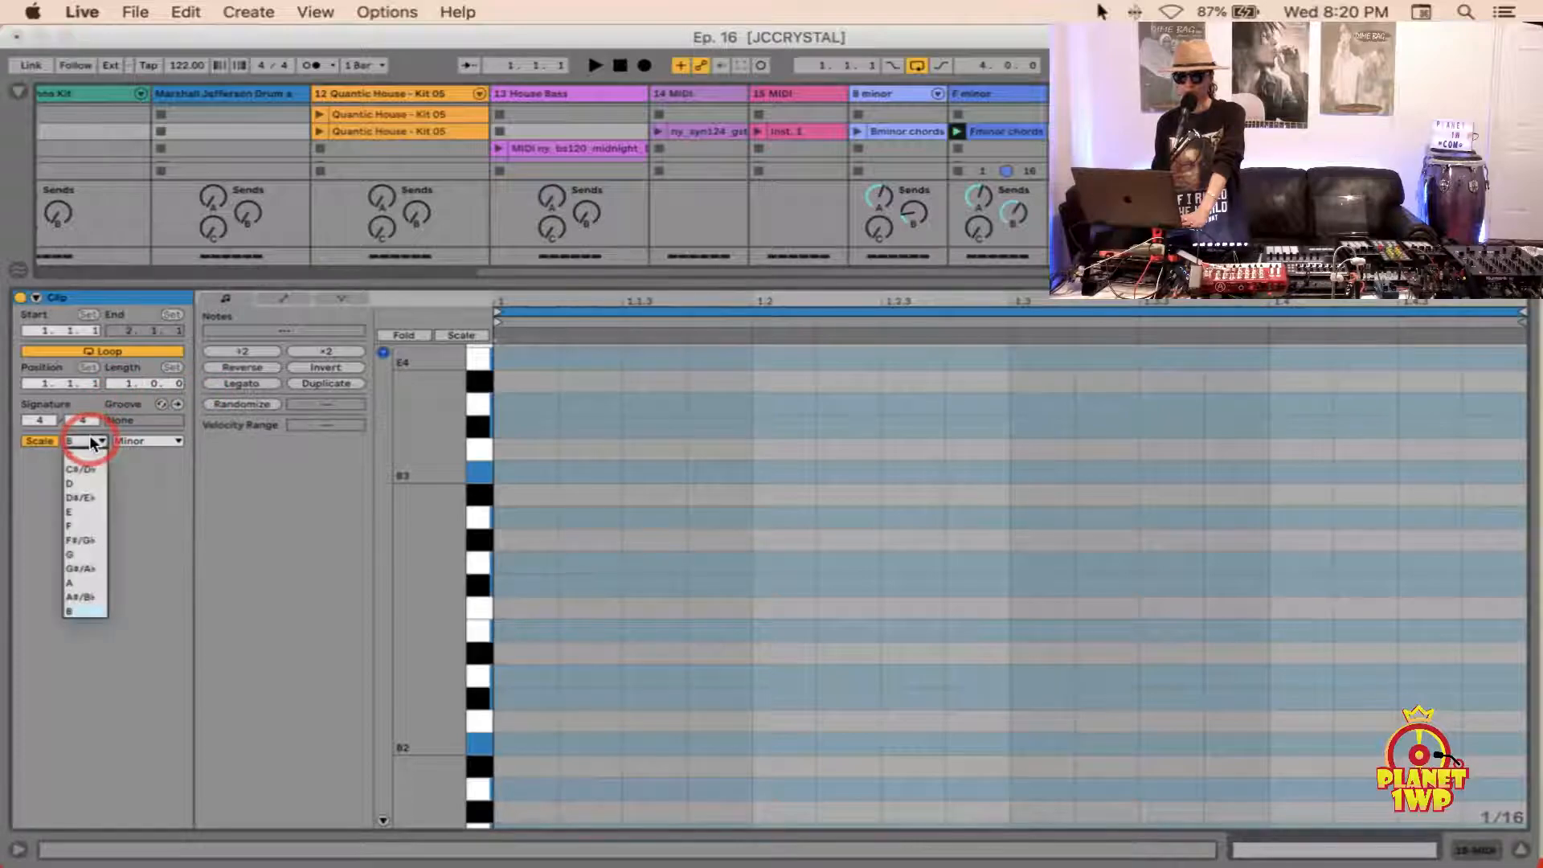
{"action": "left_click", "coordinate": [81, 454]}
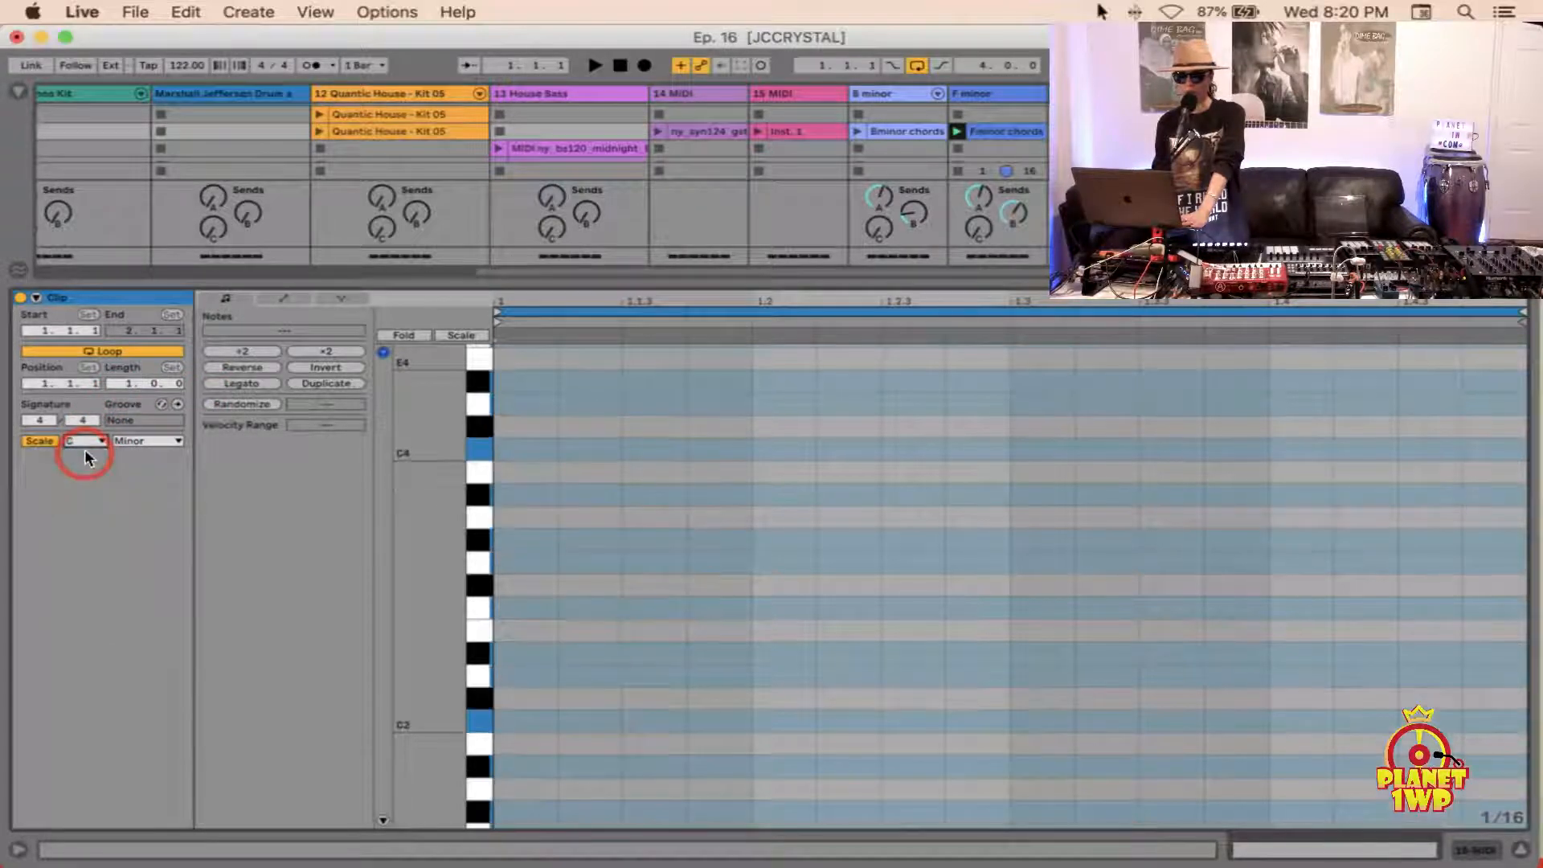
Step: Set the new clip's scale type to Major and restrict its note editor to the scale view
{"action": "left_click", "coordinate": [154, 442]}
{"action": "left_click", "coordinate": [147, 455]}
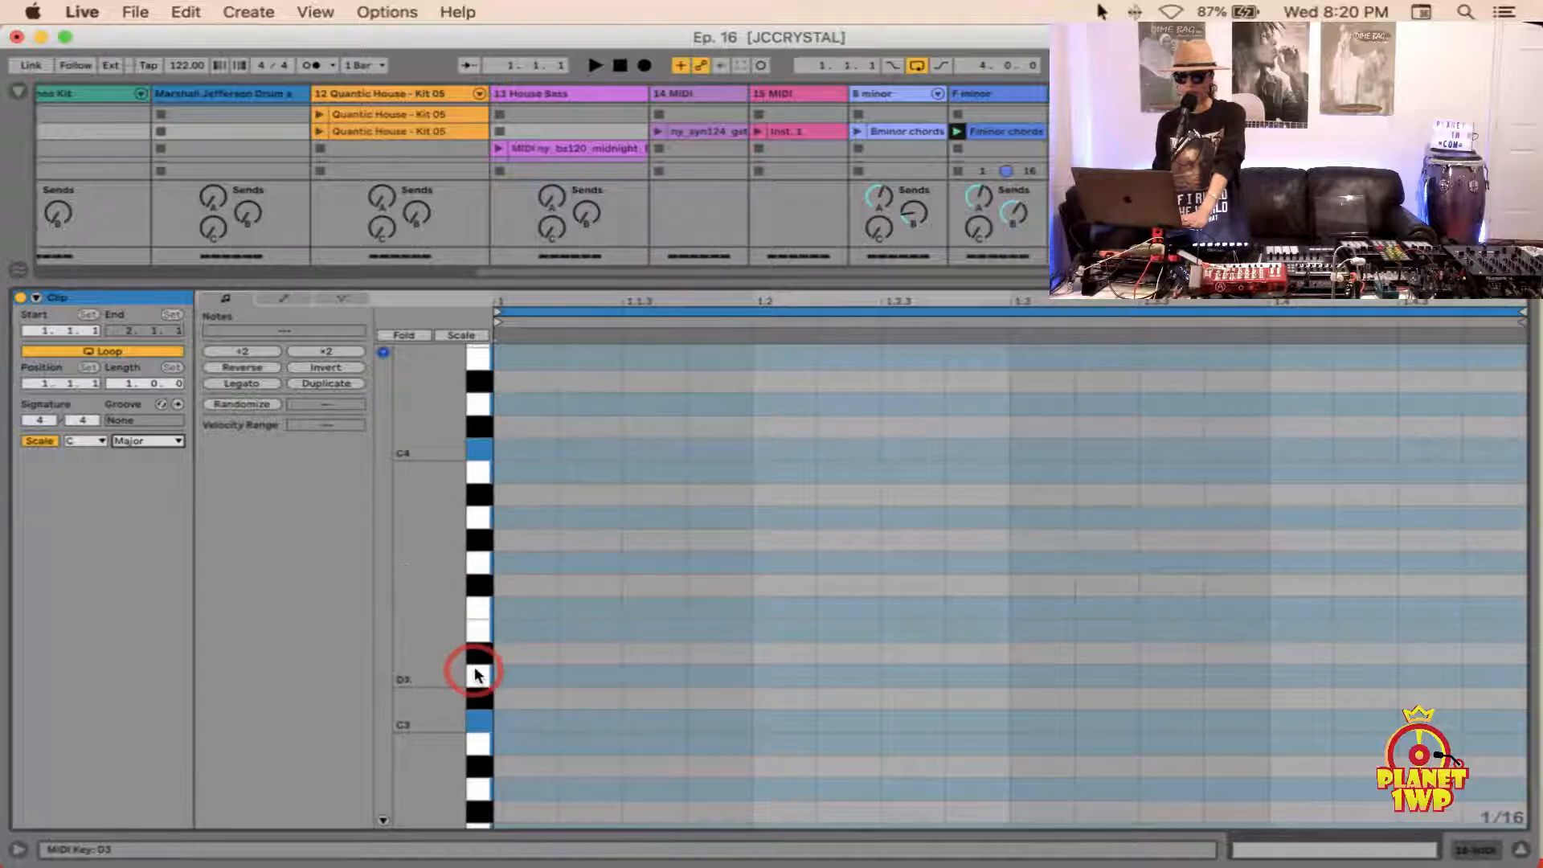
{"action": "left_click", "coordinate": [1167, 438]}
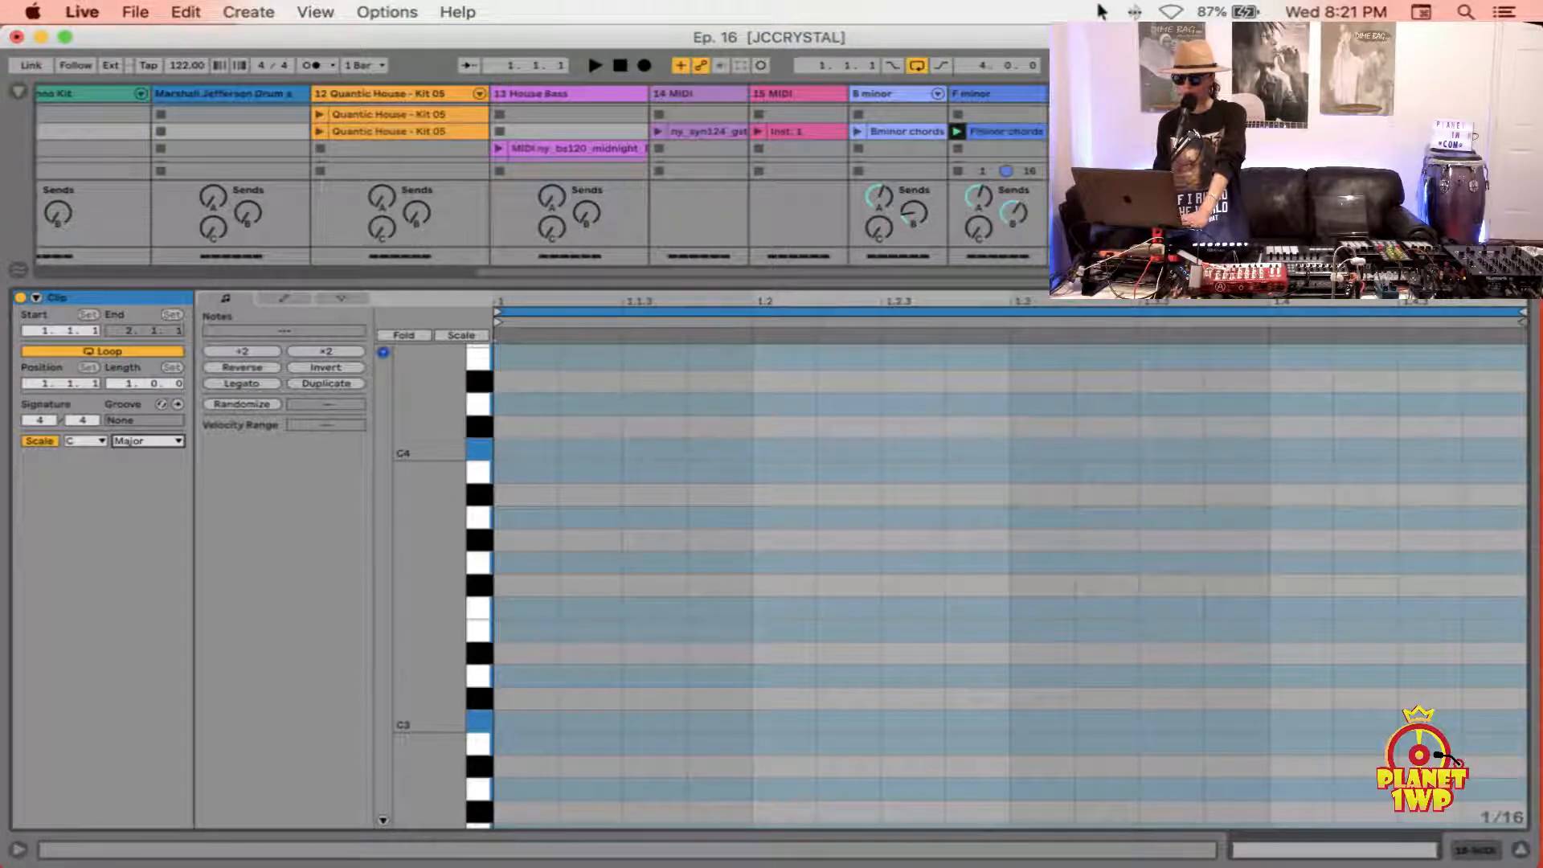
{"action": "left_click", "coordinate": [469, 335]}
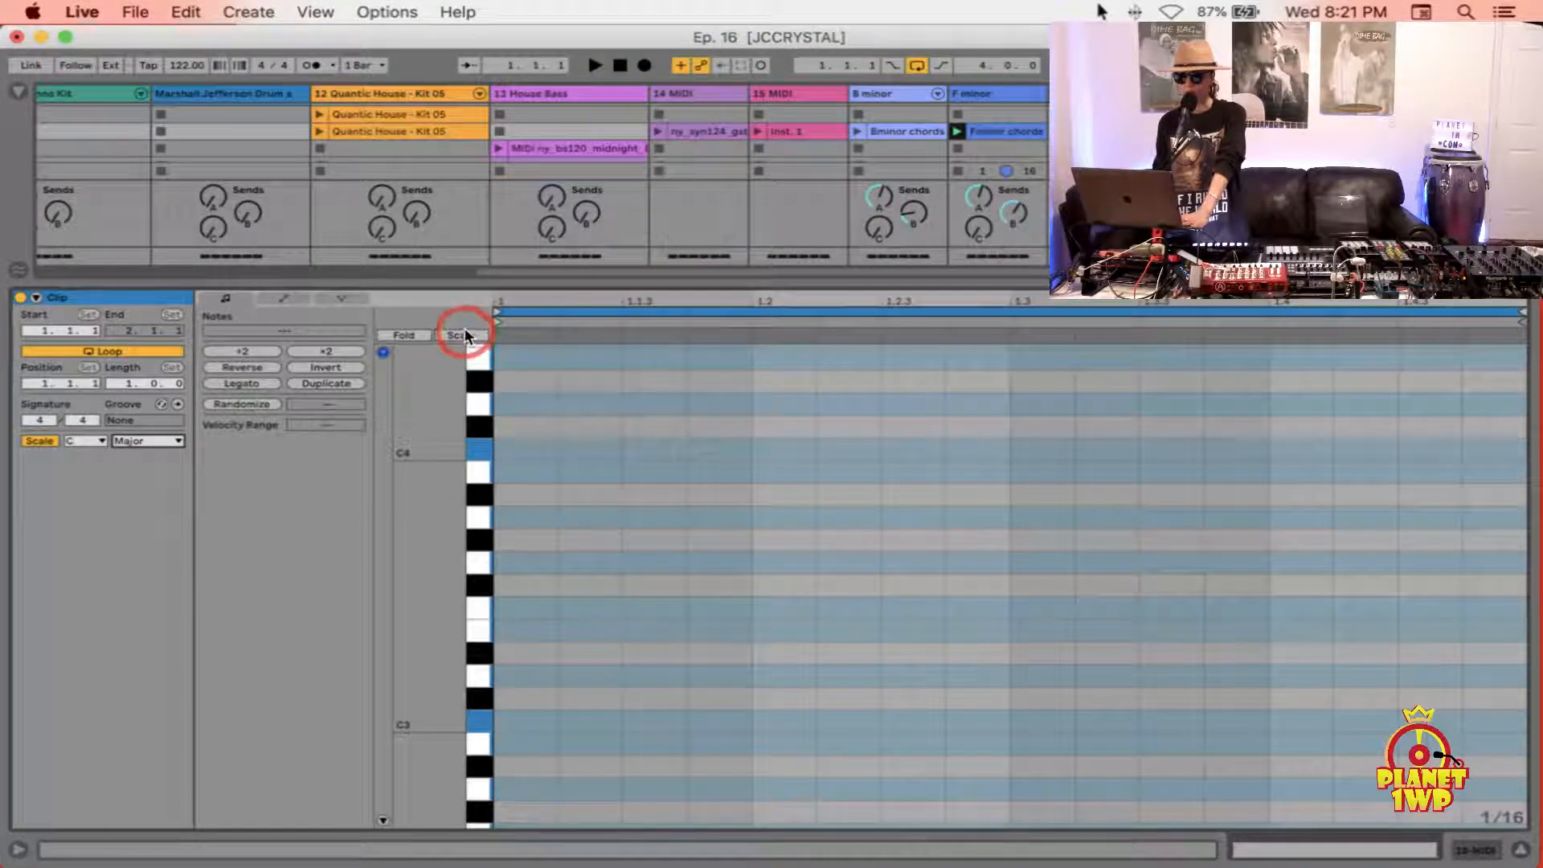
{"action": "left_click", "coordinate": [465, 334]}
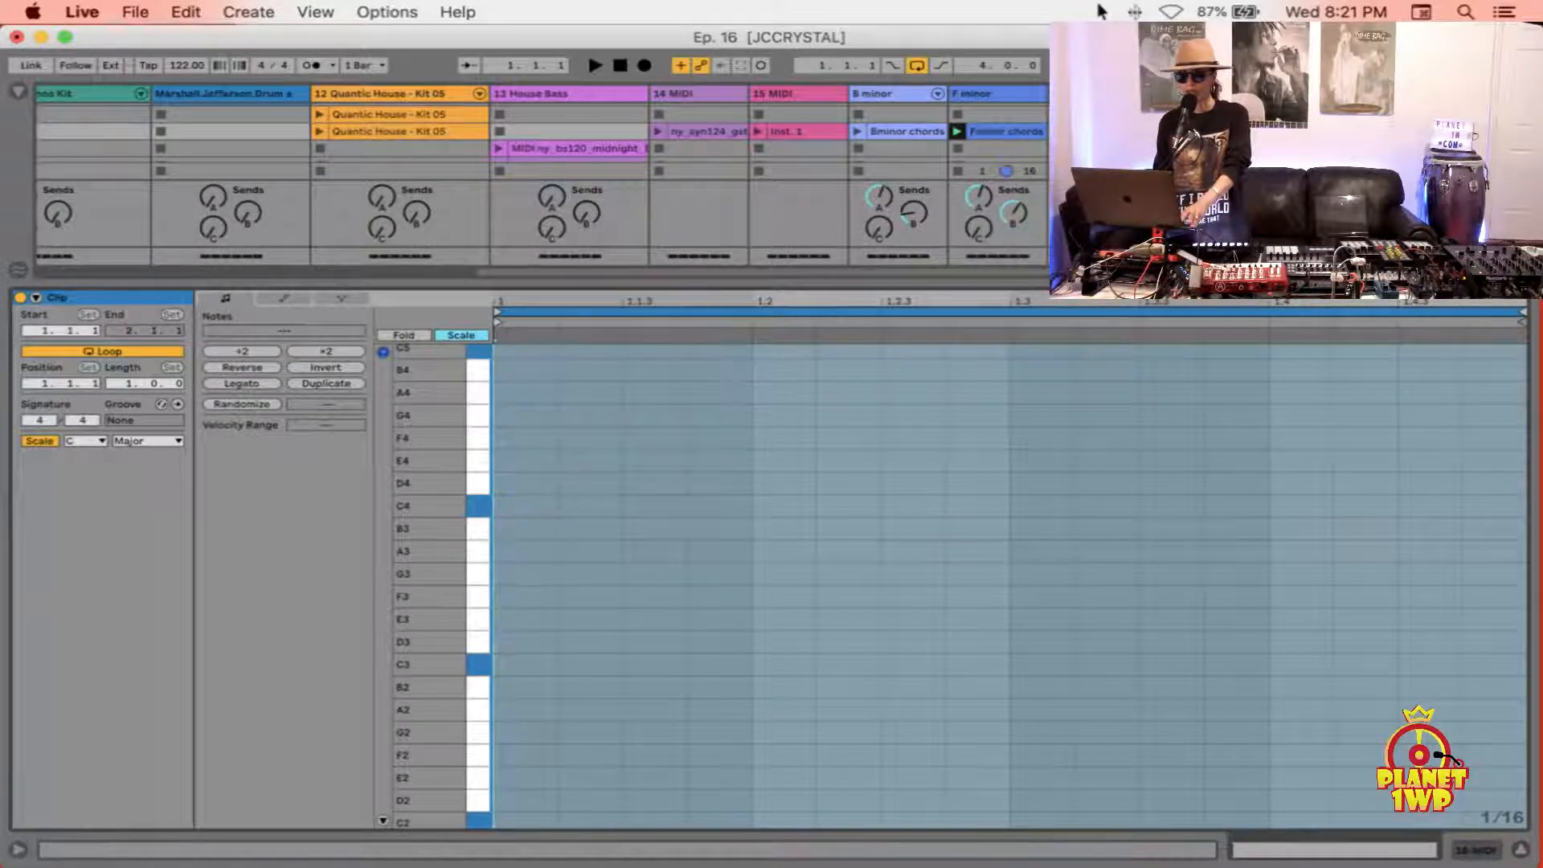
Step: Try drawing D4, C4 and F4 sixteenth notes across the first two beats in the scale view, and undo all three
{"action": "left_click", "coordinate": [519, 484]}
{"action": "left_click", "coordinate": [718, 507]}
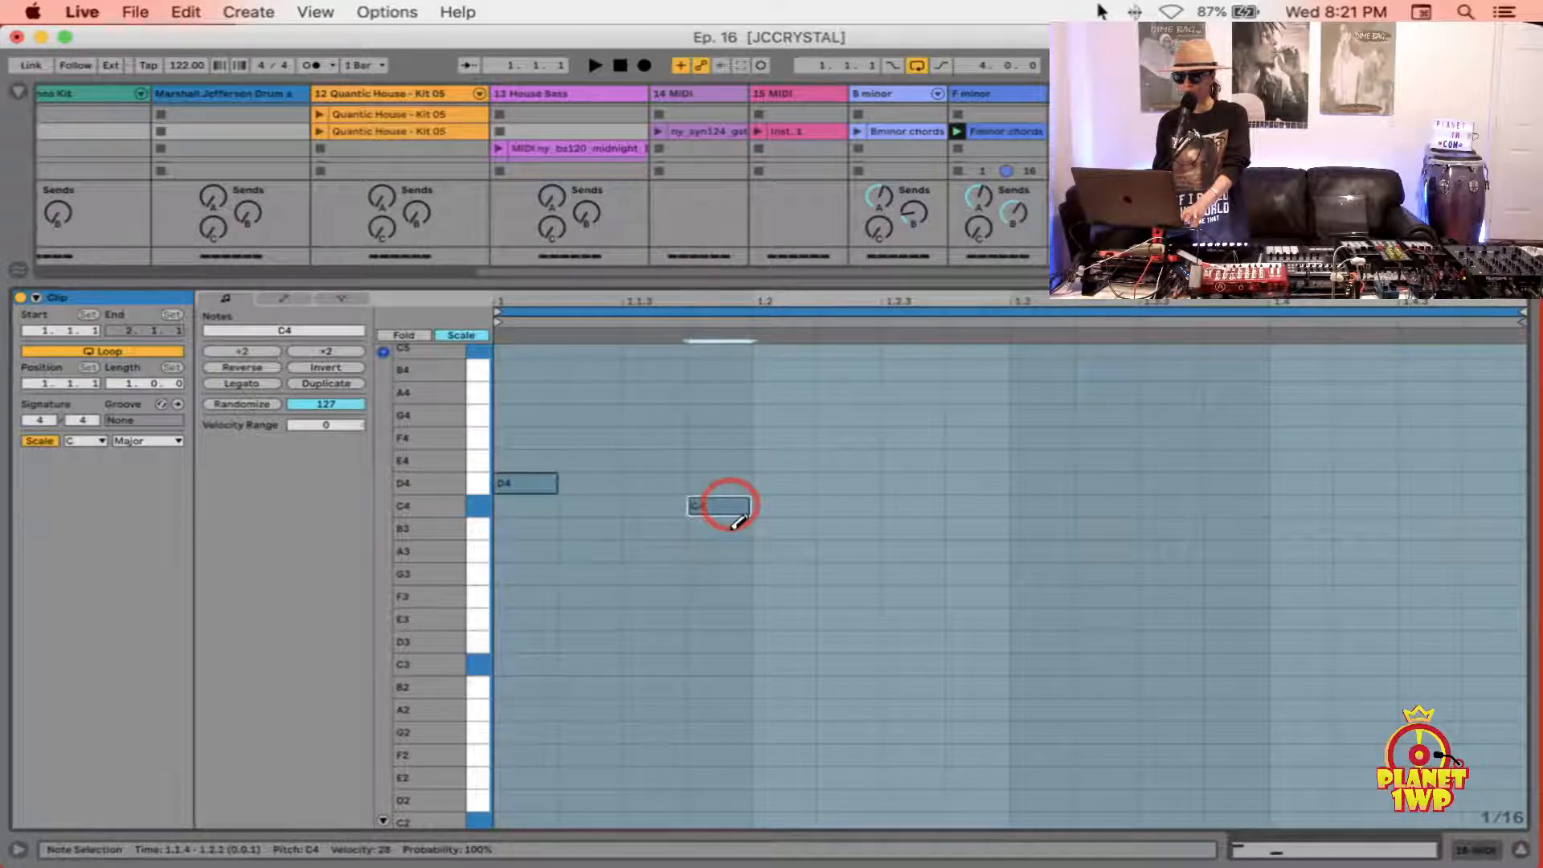
{"action": "left_click", "coordinate": [900, 438]}
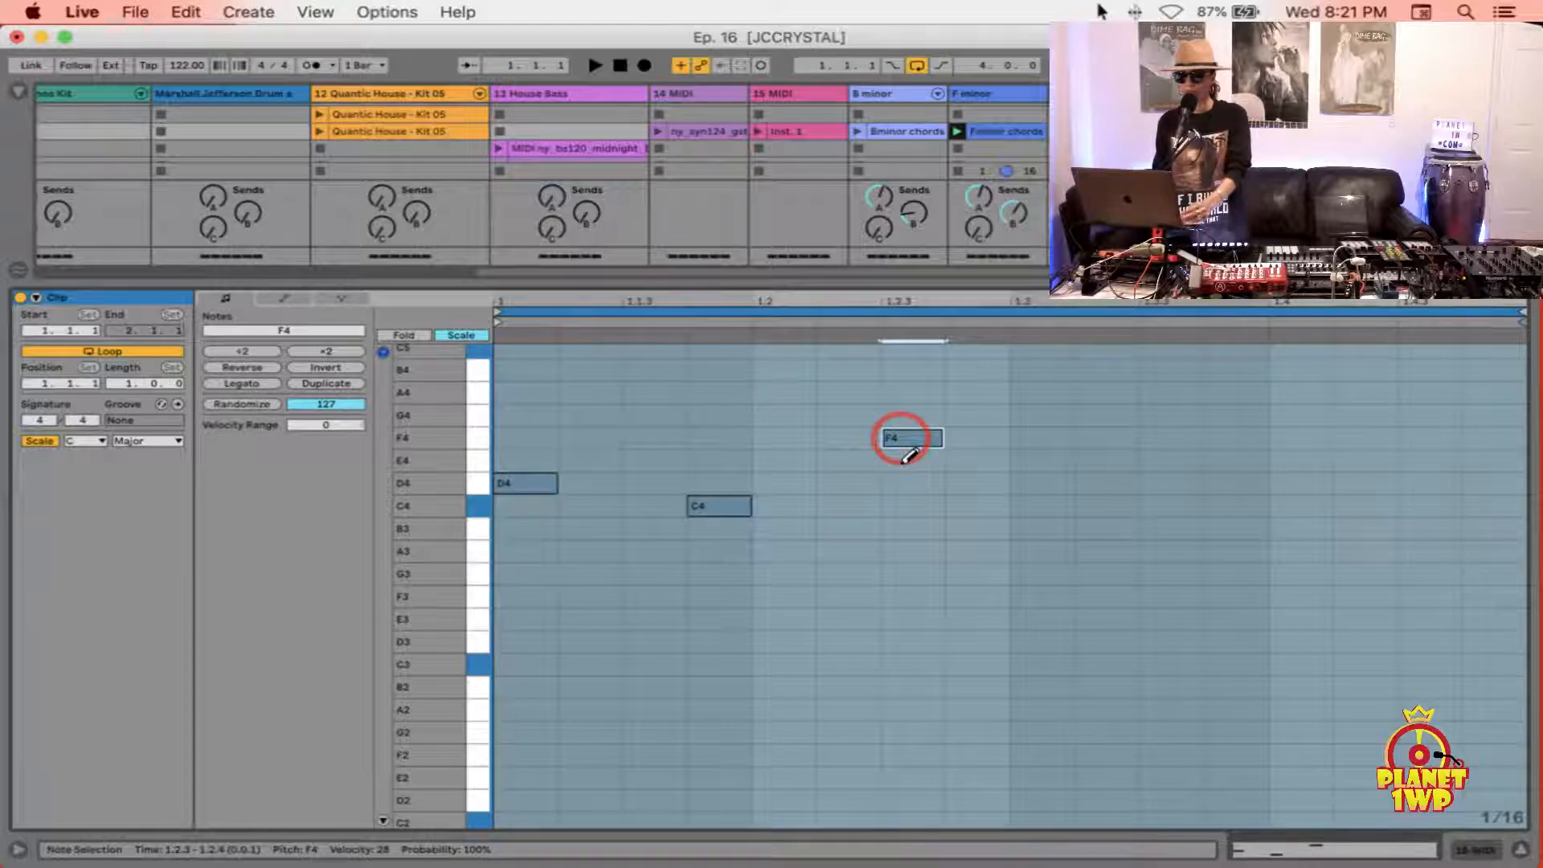
{"action": "key", "text": "super+z"}
{"action": "key", "text": "super+z"}
{"action": "key", "text": "super+z"}
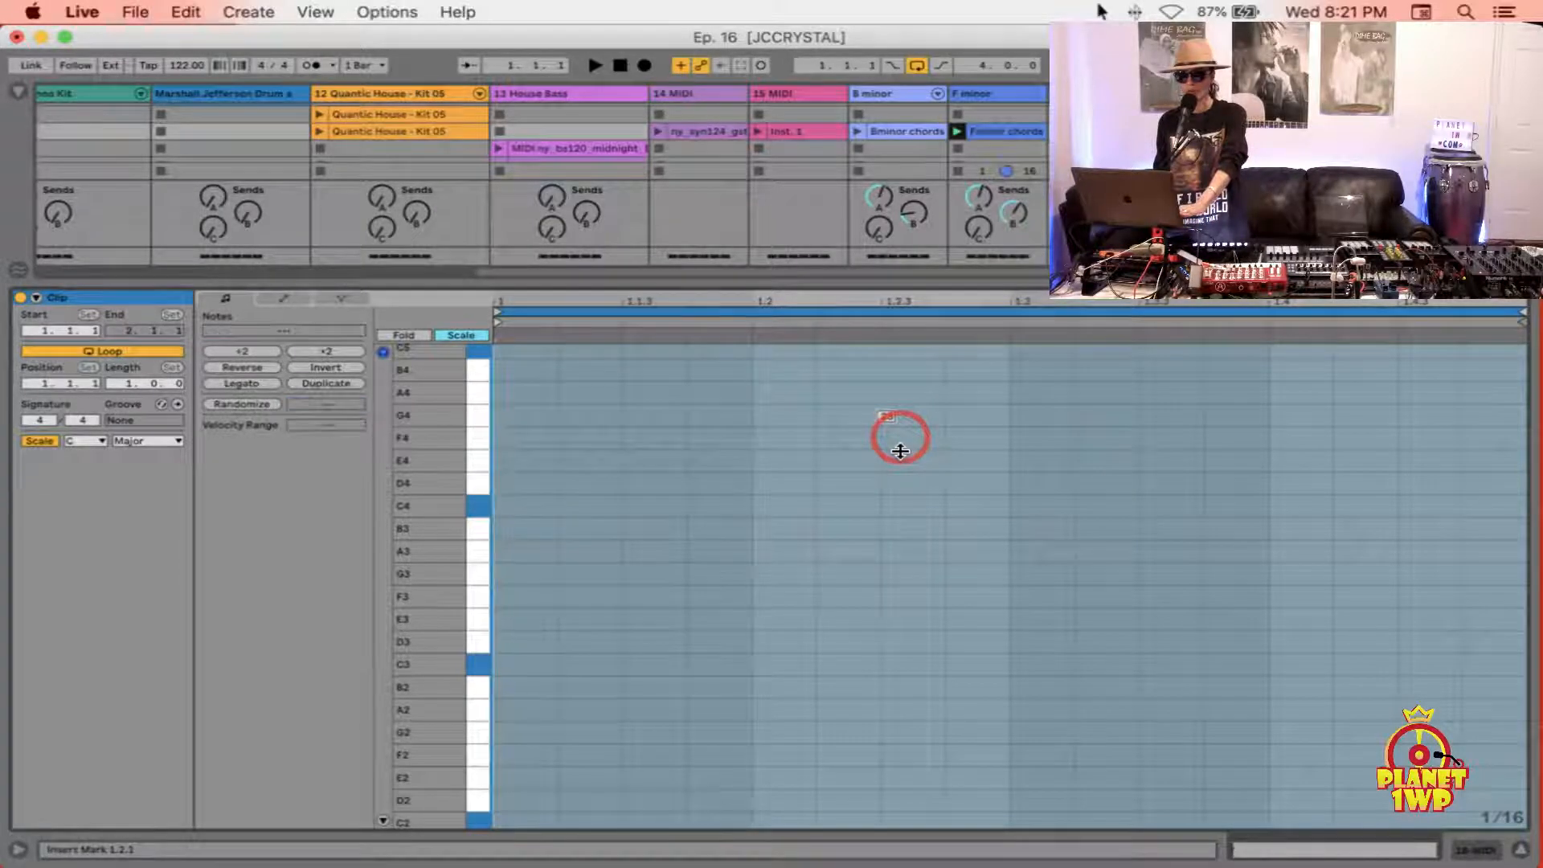
Step: Return to the full keyboard and draw C4 and D4 notes that each fill the first beat
{"action": "left_click", "coordinate": [464, 332]}
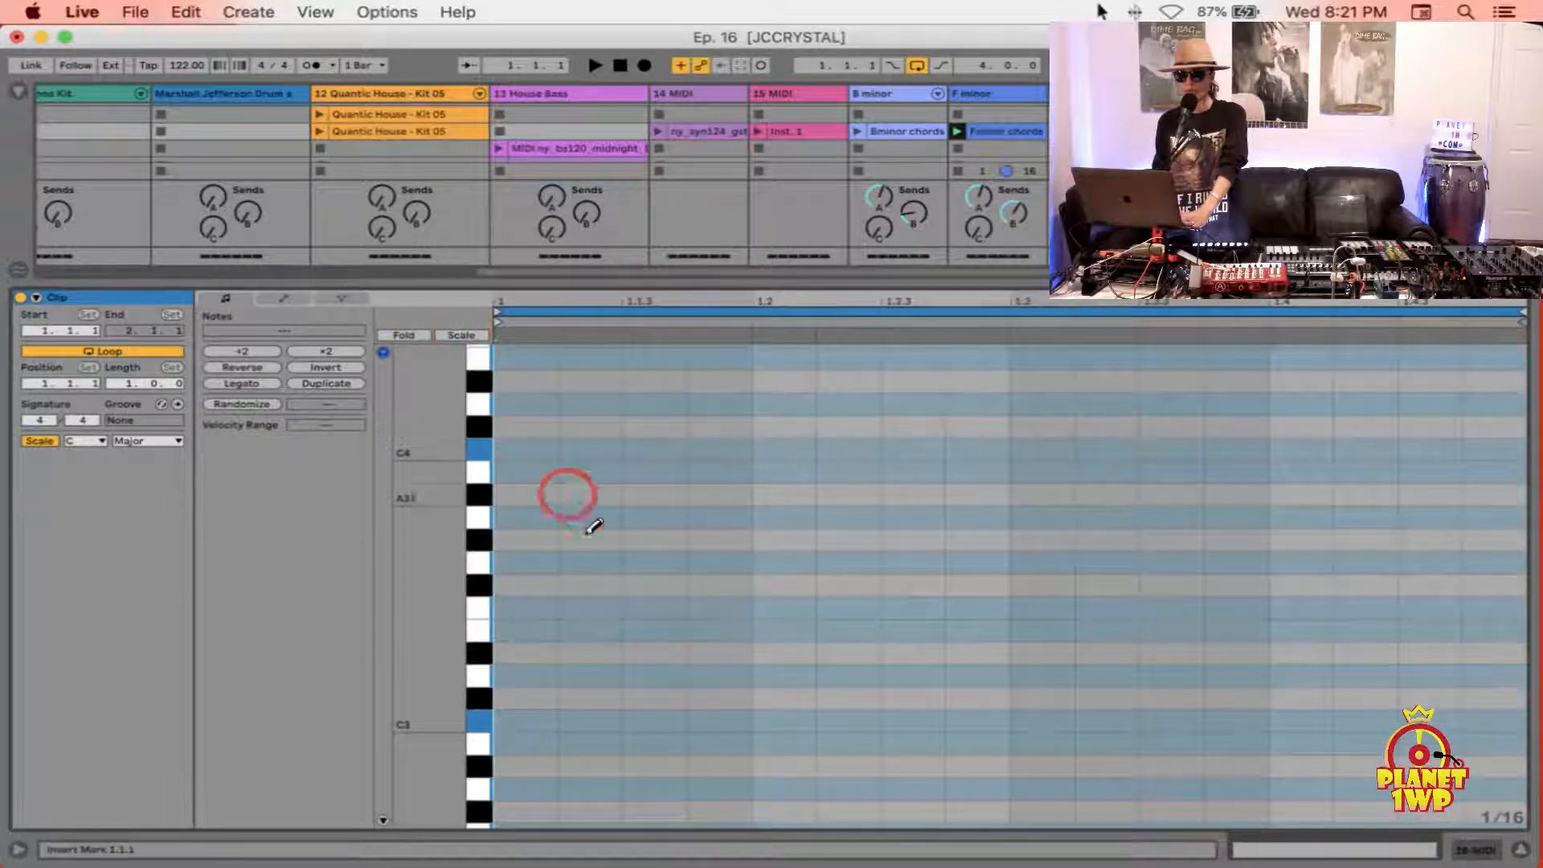
{"action": "left_click_drag", "start_coordinate": [496, 452], "coordinate": [779, 448]}
{"action": "key", "text": "super+z"}
{"action": "mouse_move", "coordinate": [506, 450]}
{"action": "left_mouse_down"}
{"action": "mouse_move", "coordinate": [776, 452]}
{"action": "mouse_move", "coordinate": [641, 454]}
{"action": "left_mouse_up"}
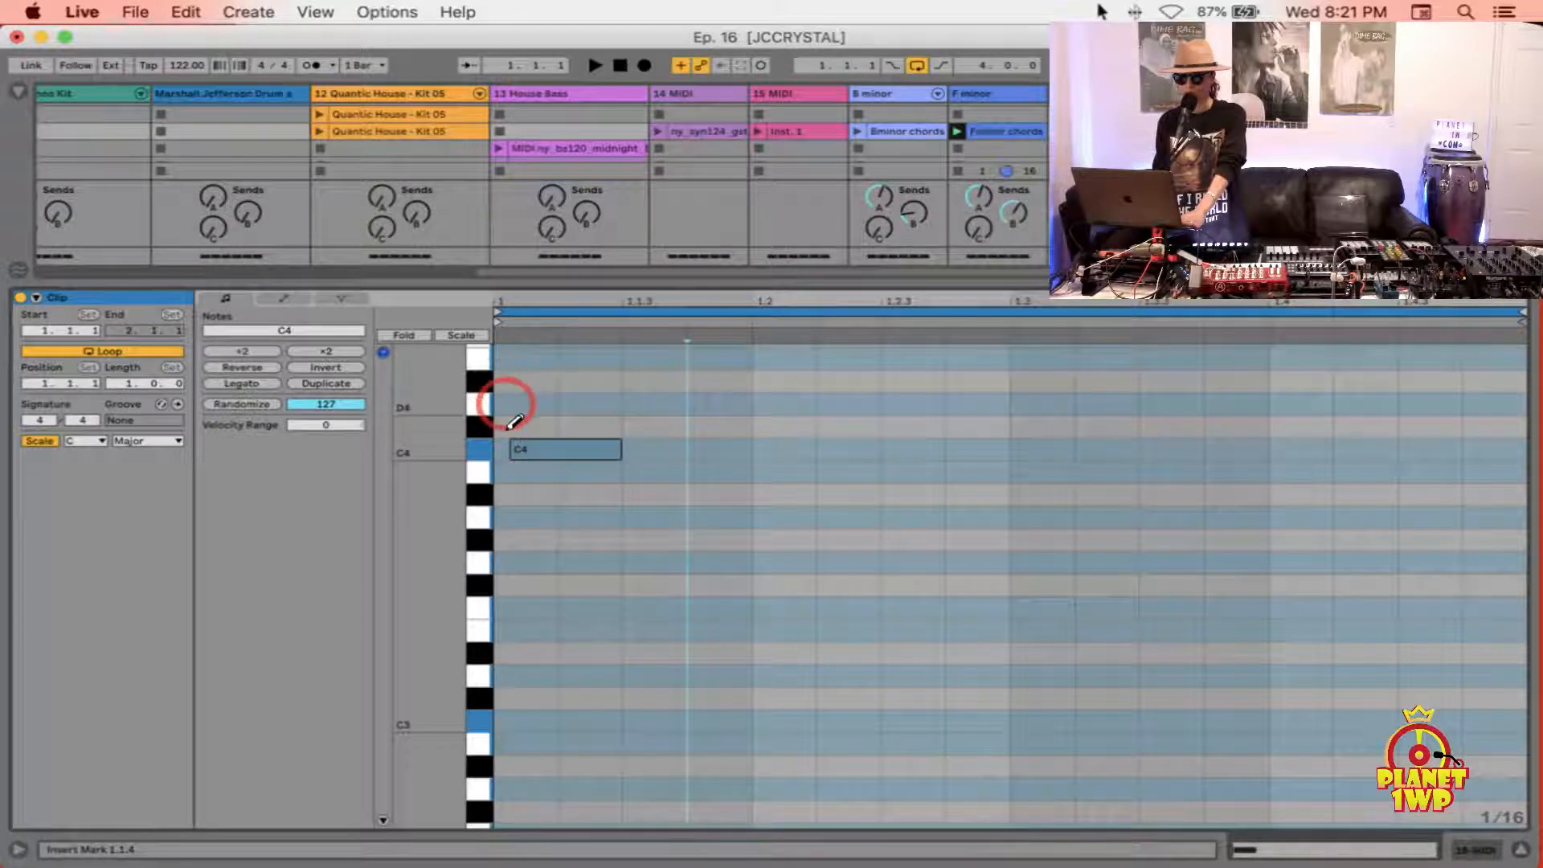
{"action": "left_click", "coordinate": [505, 404]}
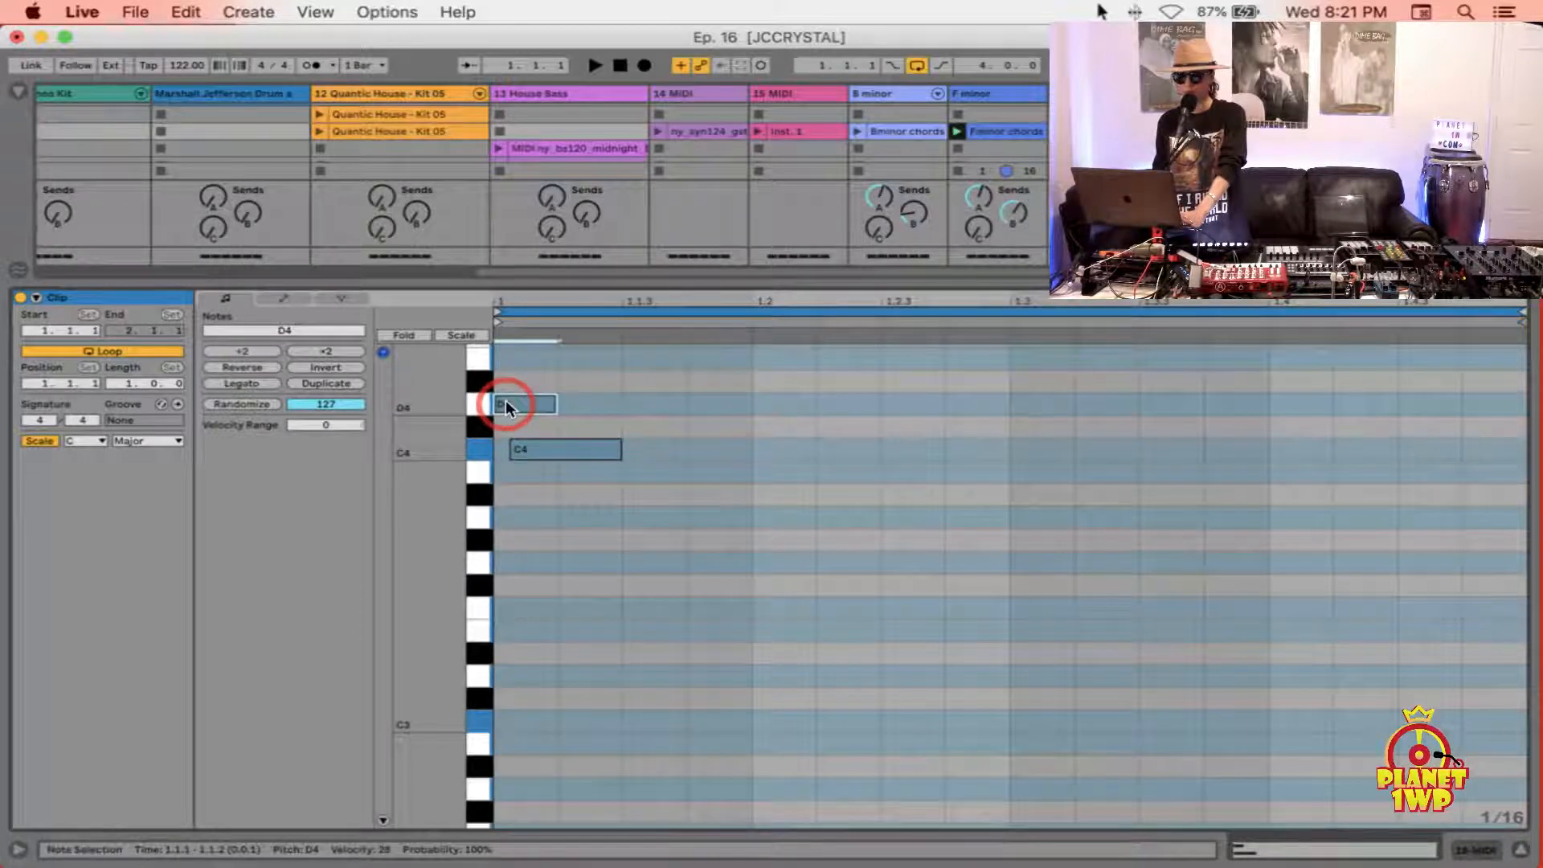
{"action": "left_click_drag", "start_coordinate": [553, 404], "coordinate": [748, 403]}
{"action": "left_click_drag", "start_coordinate": [587, 448], "coordinate": [744, 449]}
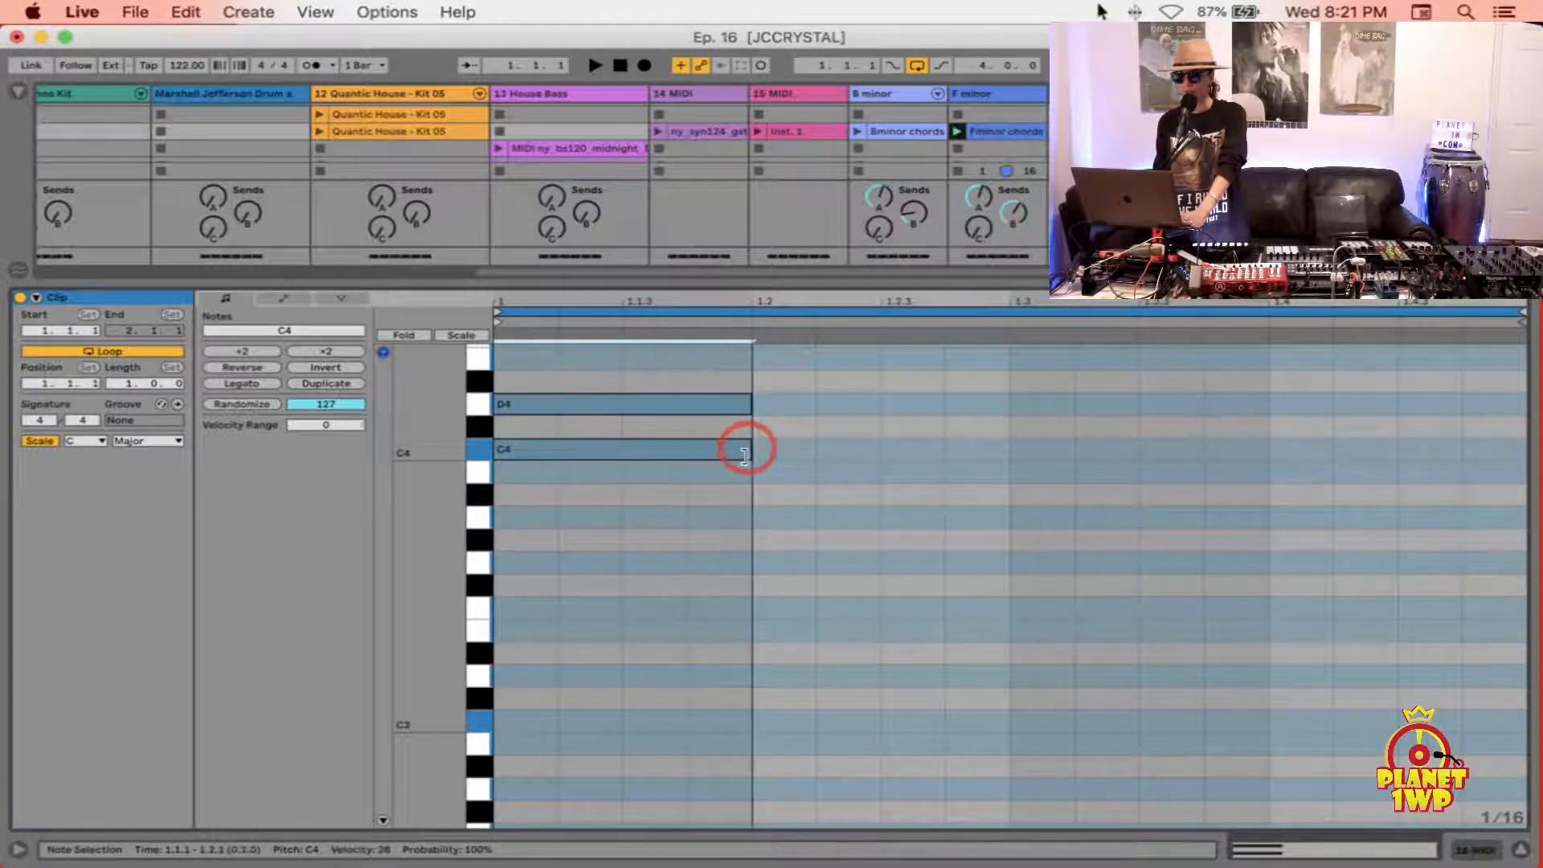
Step: Add A3 to the first-beat chord, draw A3, C4 and E4 on the second beat, and place D4 and F4 on the third
{"action": "left_click", "coordinate": [747, 516]}
{"action": "left_click", "coordinate": [513, 514]}
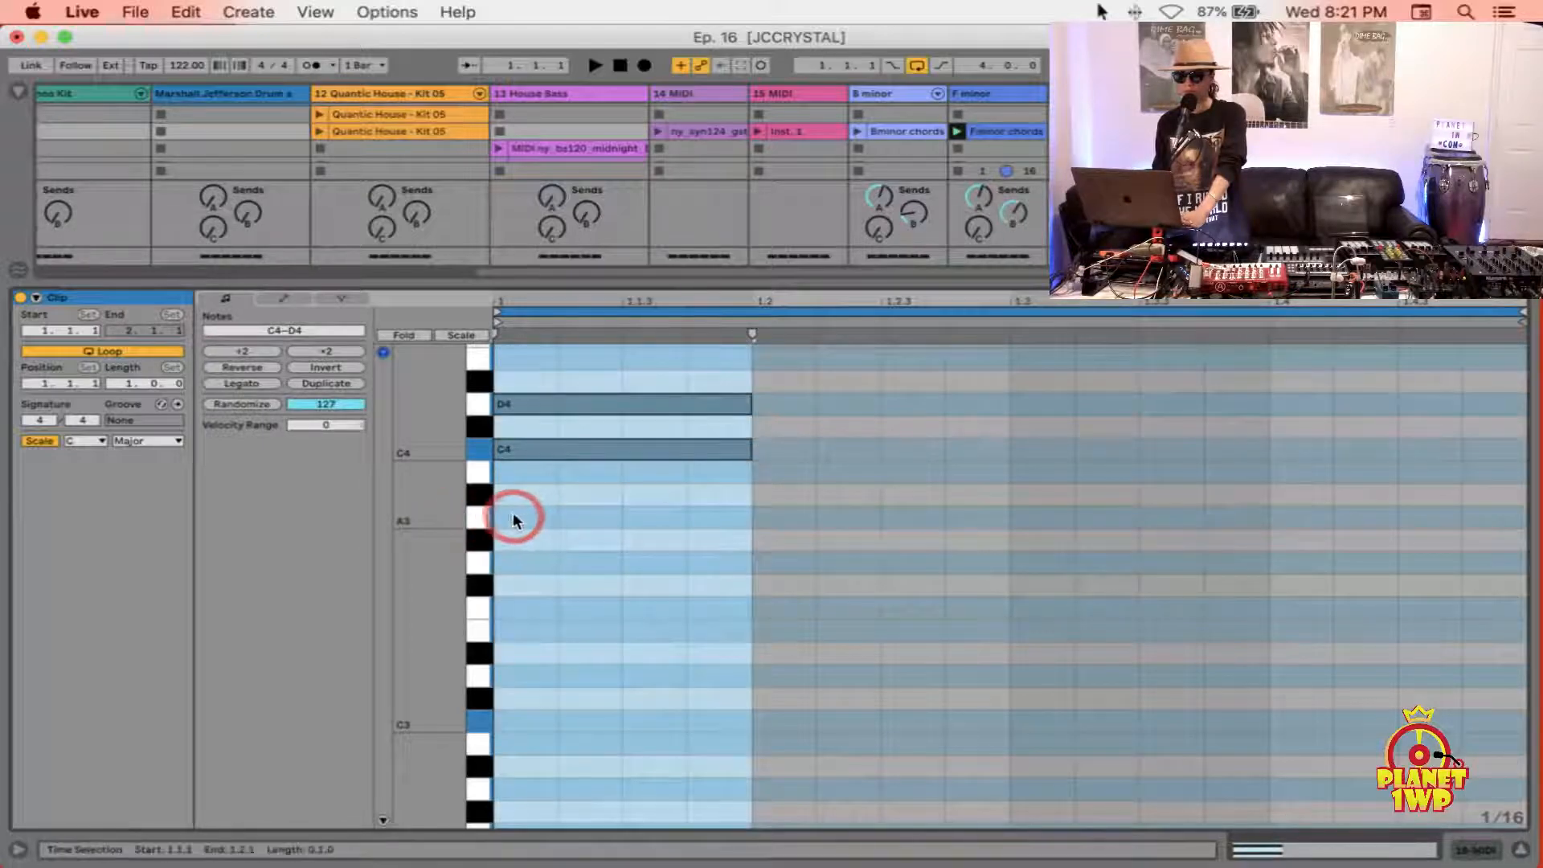
{"action": "left_click_drag", "start_coordinate": [527, 448], "coordinate": [799, 540]}
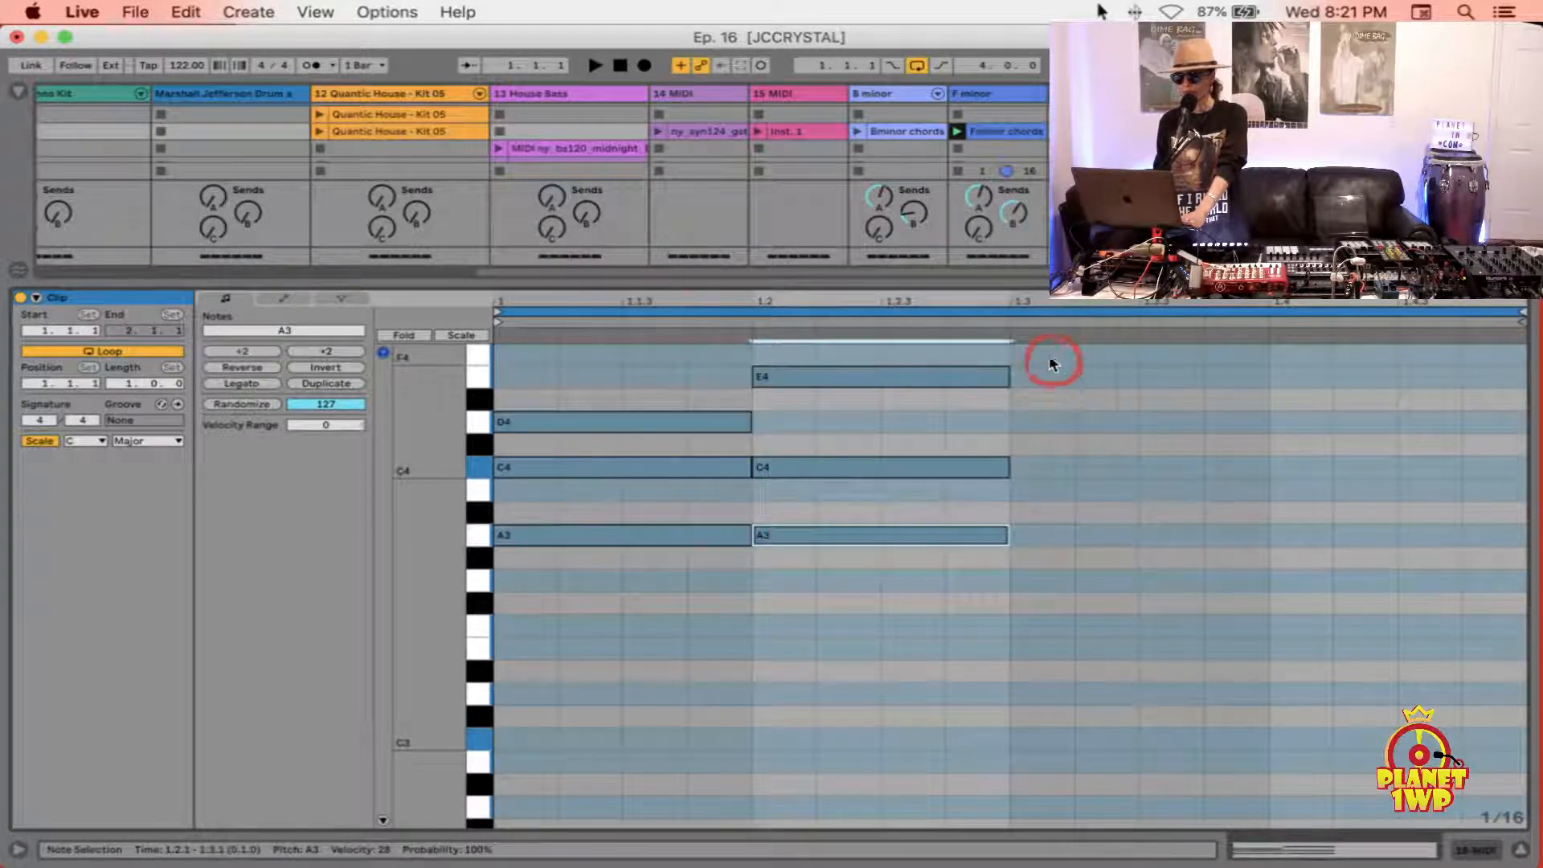
{"action": "left_click_drag", "start_coordinate": [1071, 354], "coordinate": [1255, 354]}
{"action": "left_click_drag", "start_coordinate": [1053, 421], "coordinate": [1264, 426]}
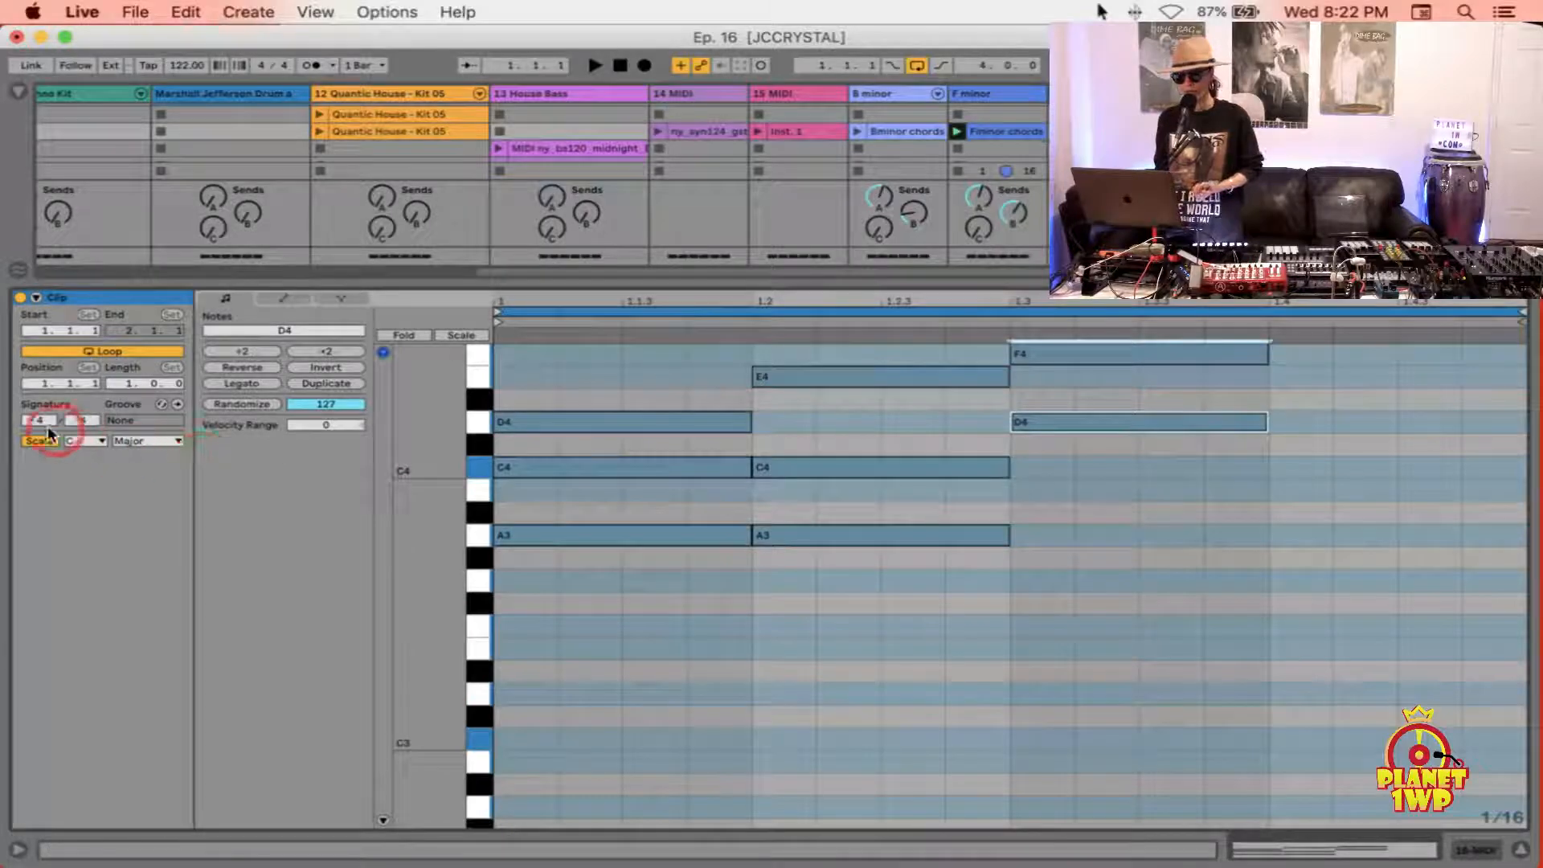
Step: Toggle the note editor between the scale view and the full keyboard
{"action": "left_click", "coordinate": [477, 332]}
{"action": "left_click", "coordinate": [476, 329]}
{"action": "left_click", "coordinate": [250, 405]}
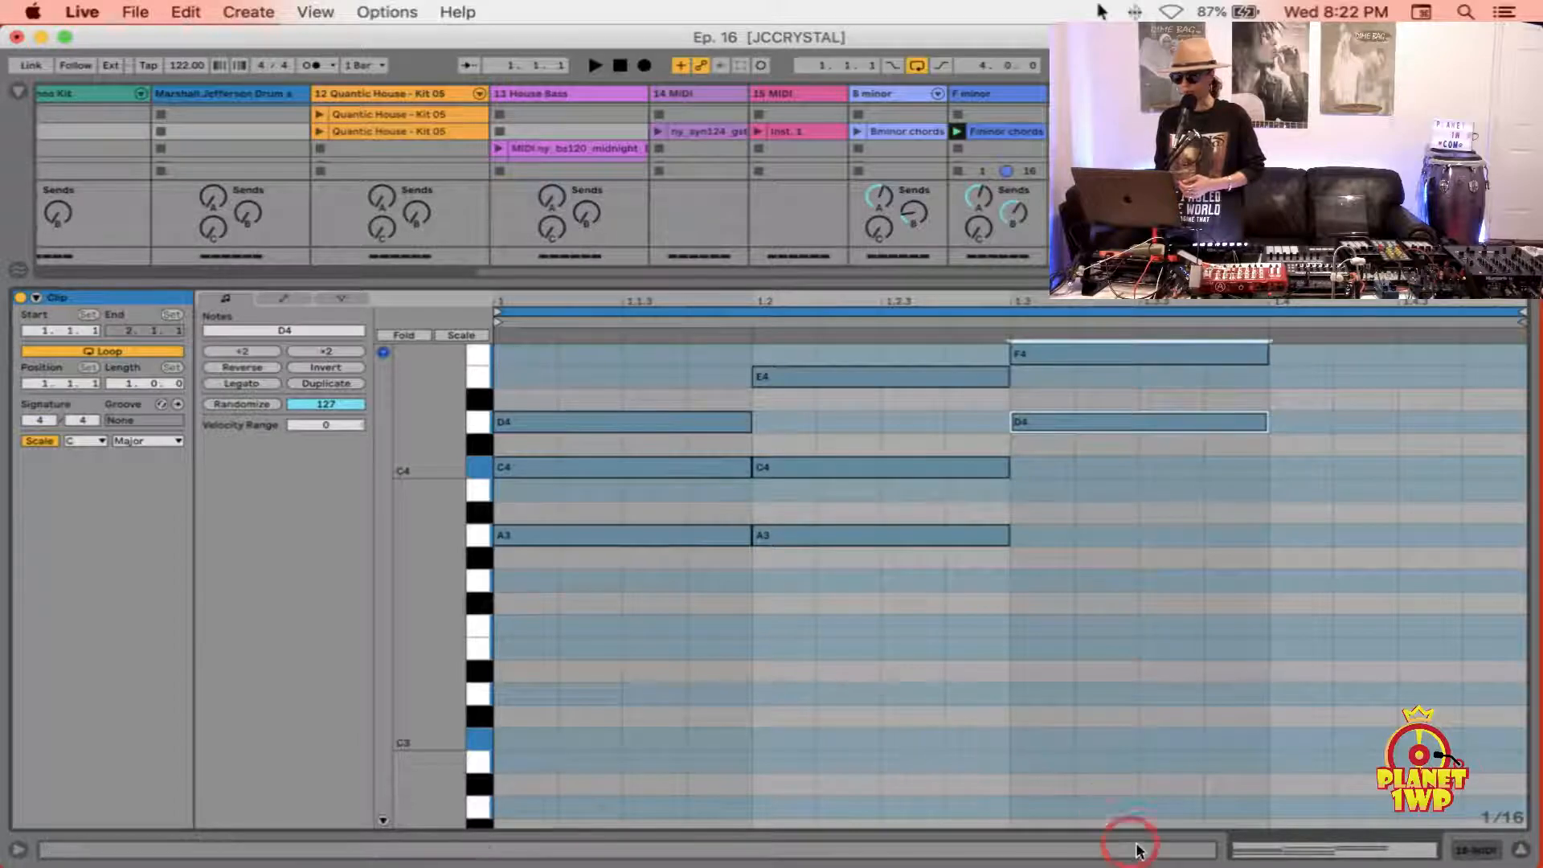
Step: Reveal and enlarge the clip's velocity and probability lanes, and hide them again
{"action": "left_click", "coordinate": [384, 817]}
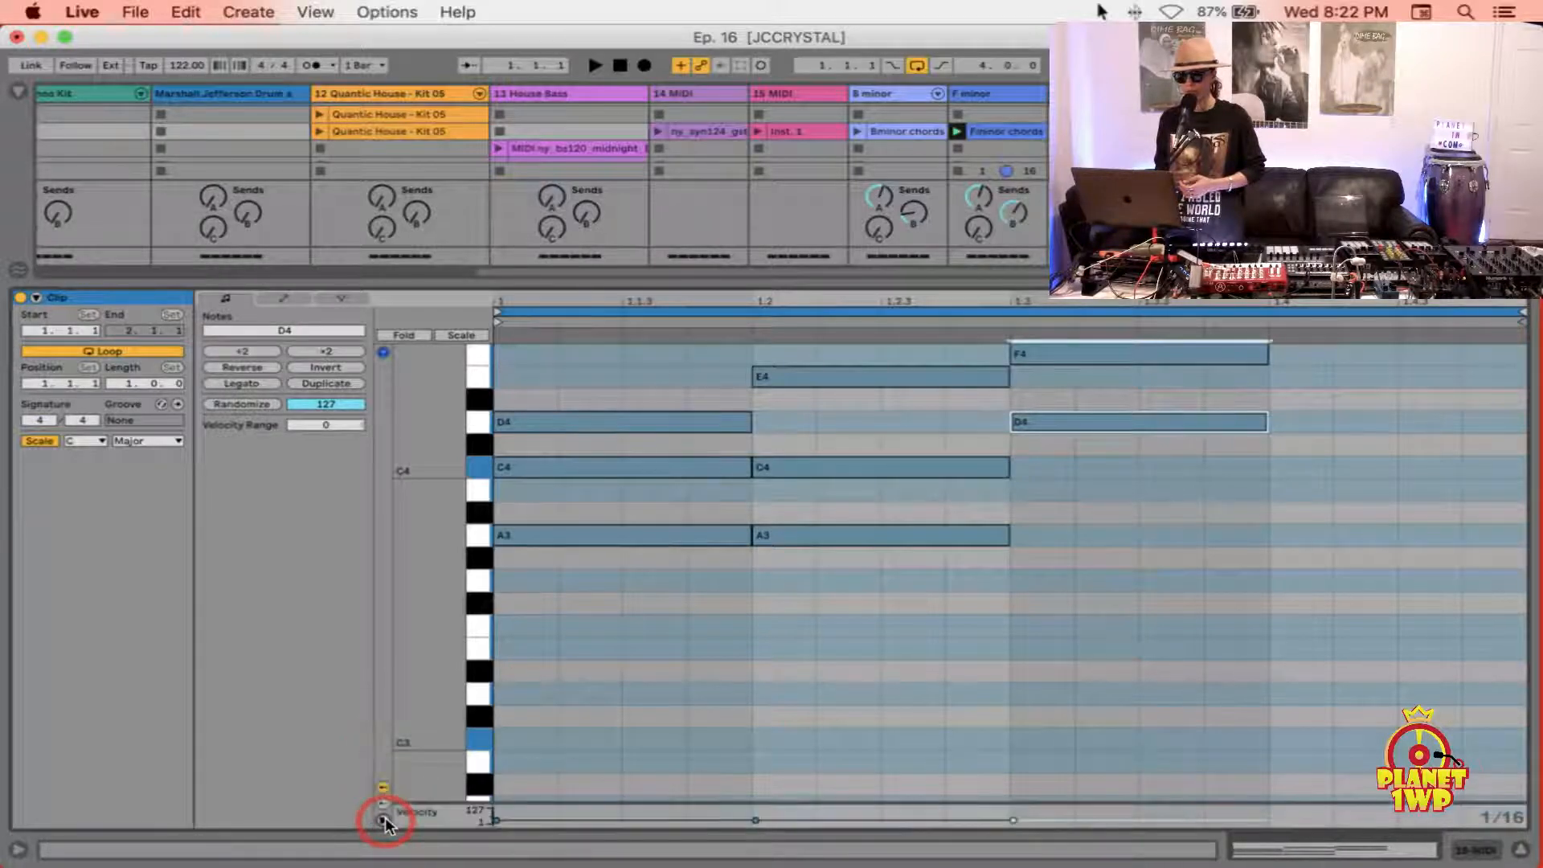
{"action": "left_click_drag", "start_coordinate": [485, 819], "coordinate": [515, 441]}
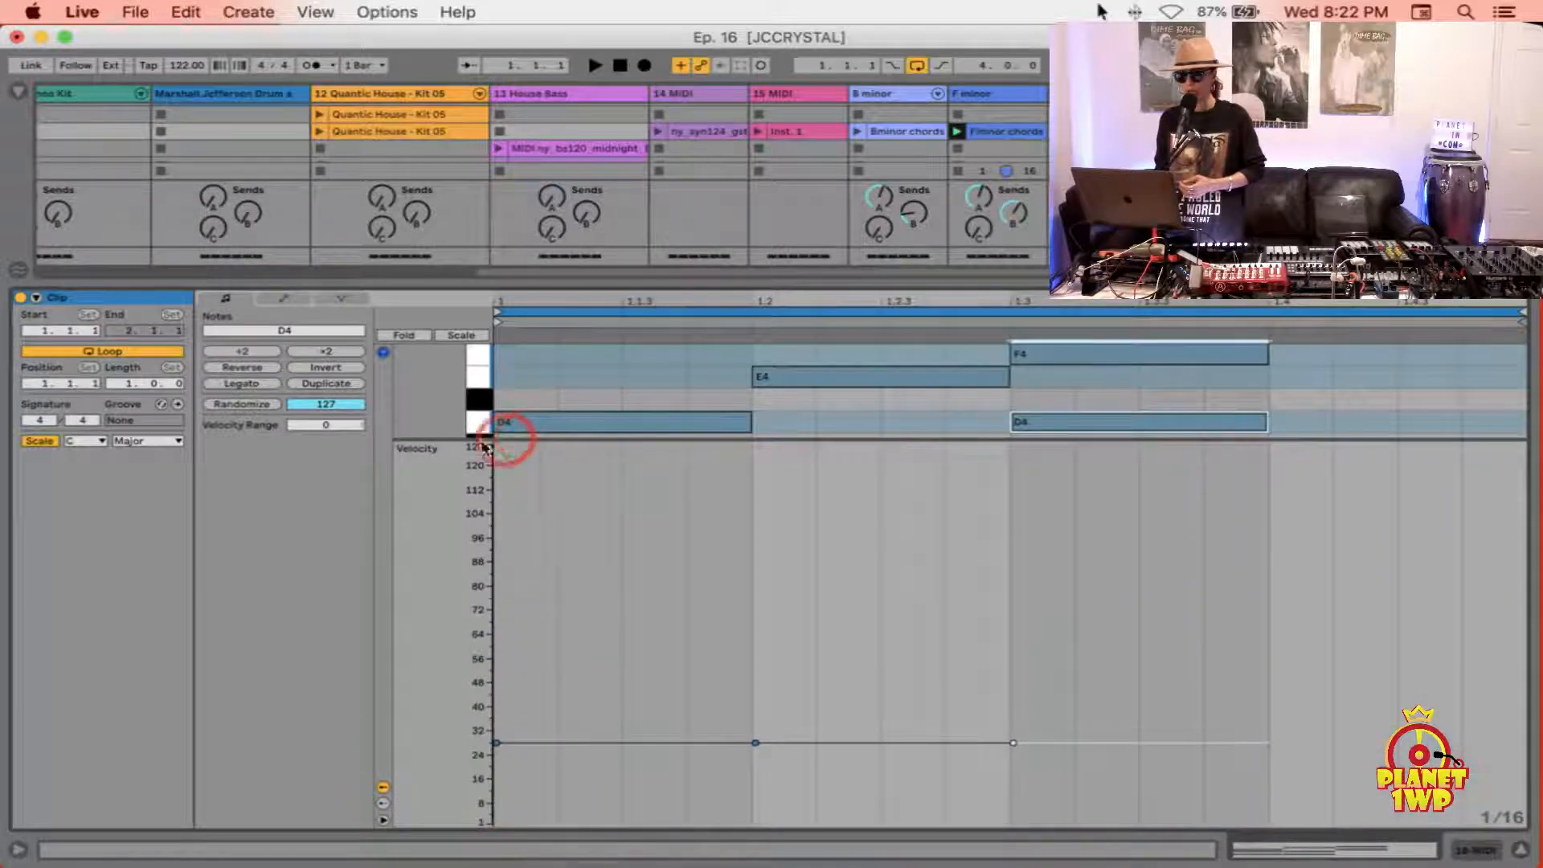
{"action": "left_click", "coordinate": [384, 802]}
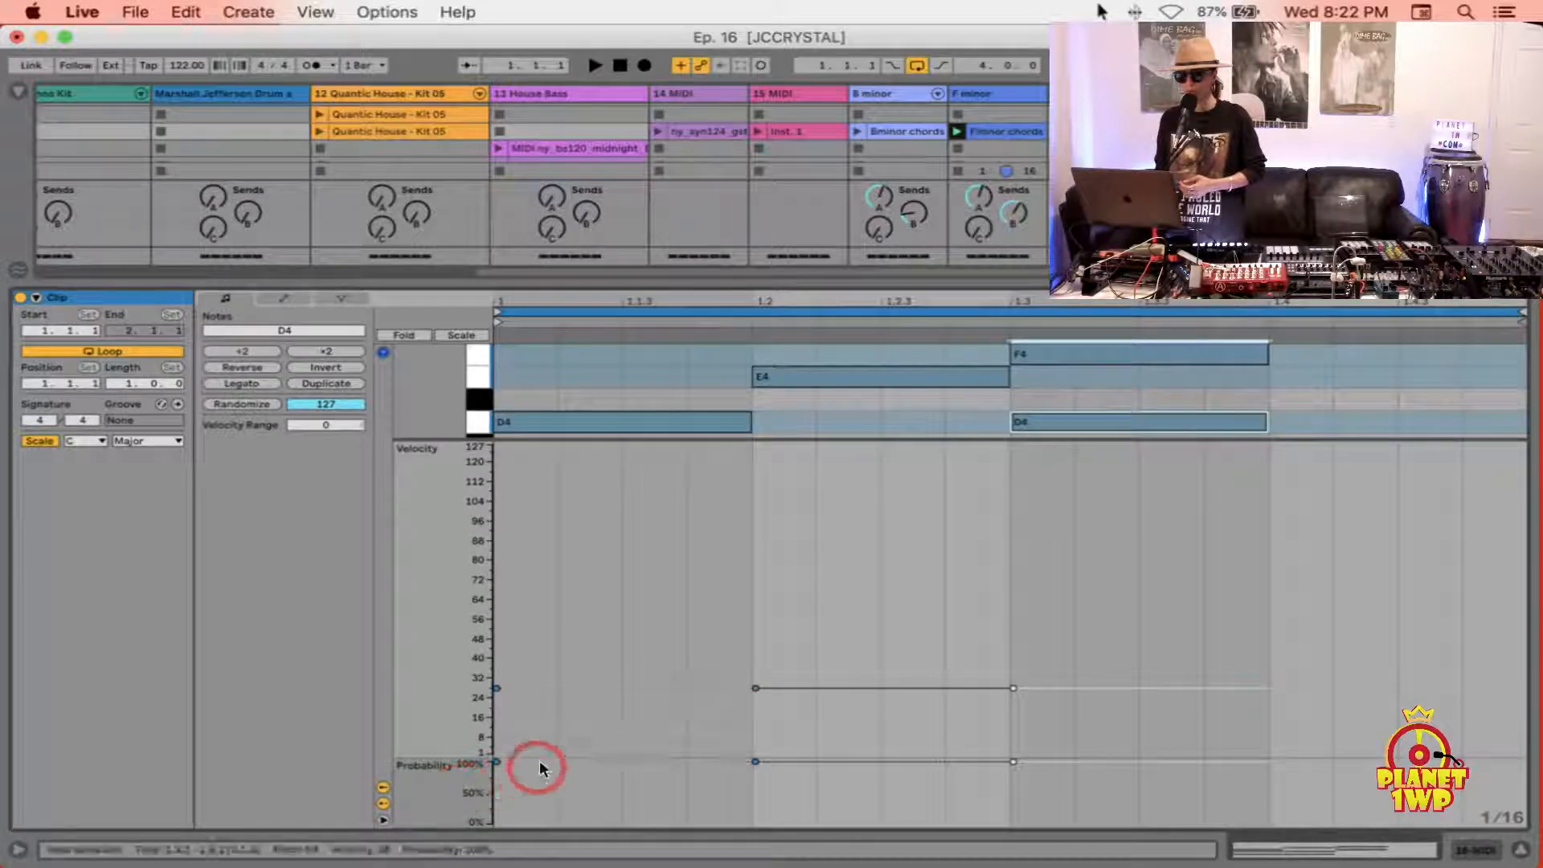
{"action": "left_click", "coordinate": [795, 376]}
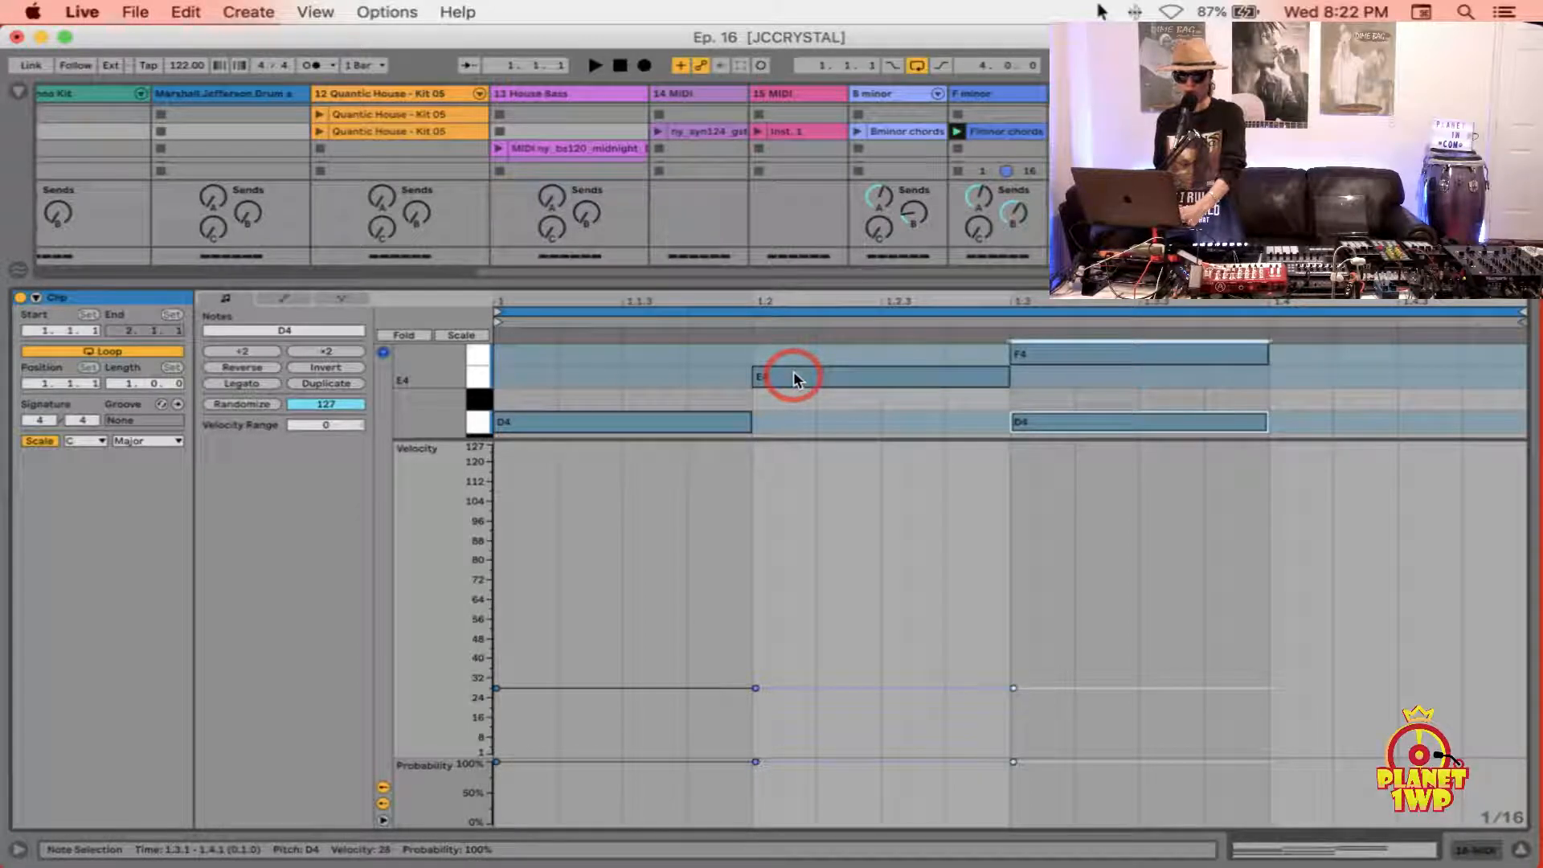
{"action": "left_click", "coordinate": [793, 370]}
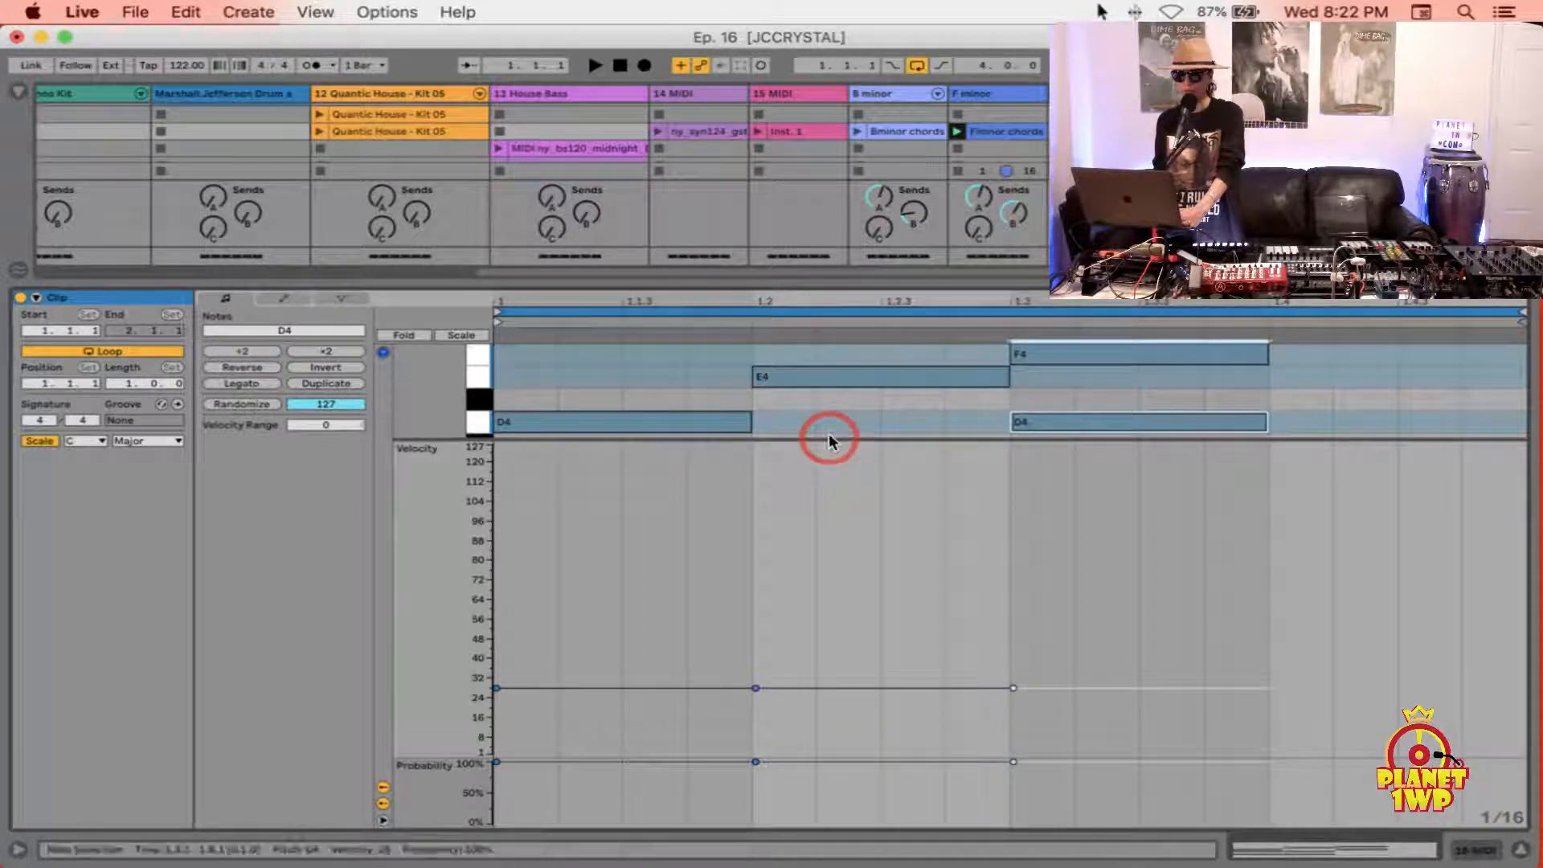
{"action": "left_click_drag", "start_coordinate": [832, 455], "coordinate": [740, 844]}
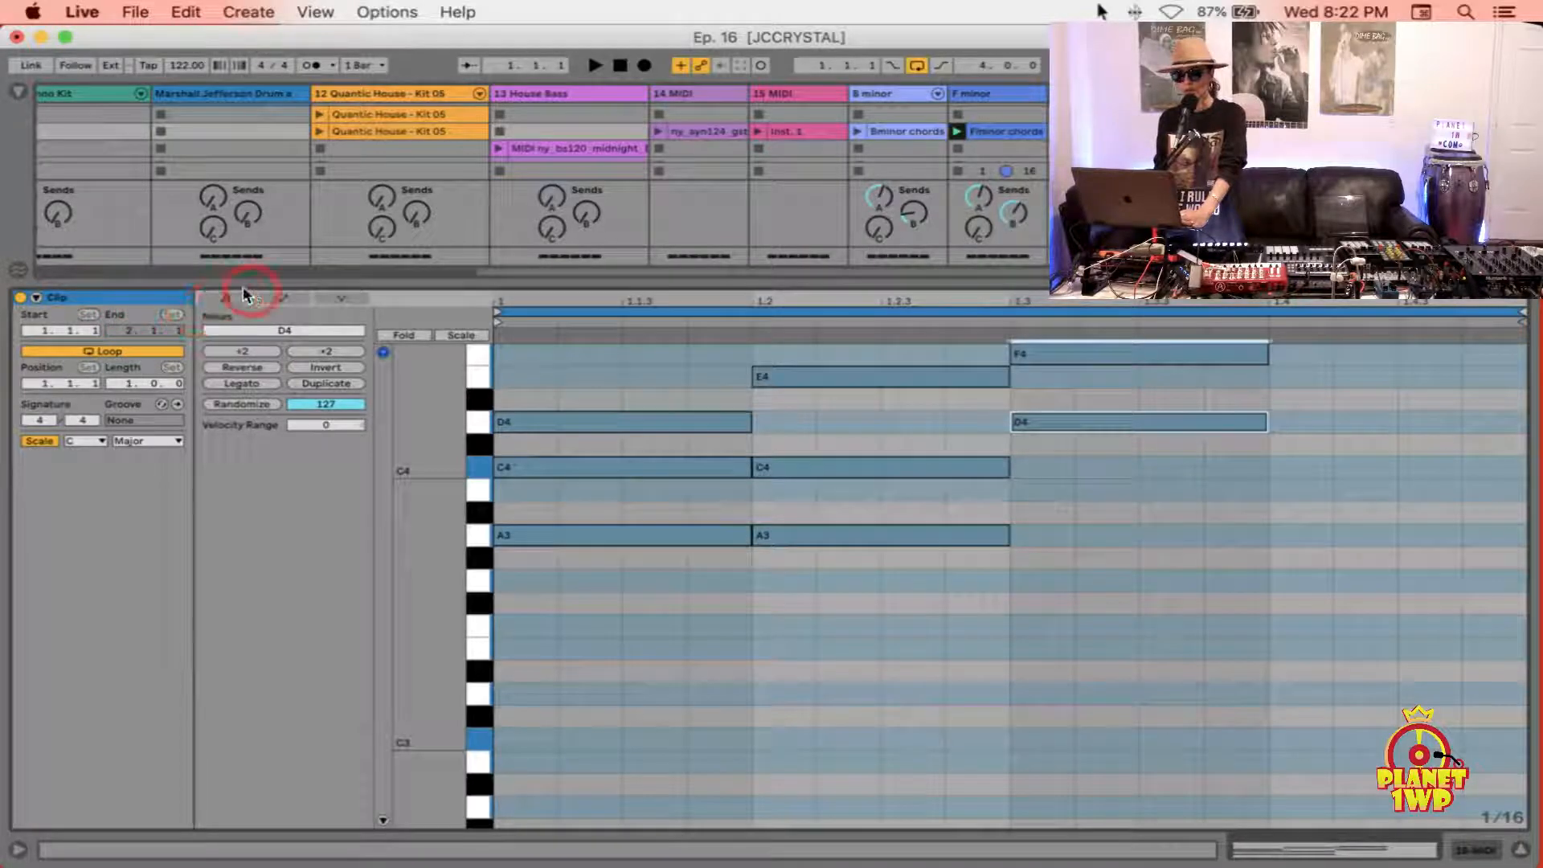
Step: Collapse and restore the clip settings, and expand them to include the launch and follow action options
{"action": "left_click", "coordinate": [126, 295]}
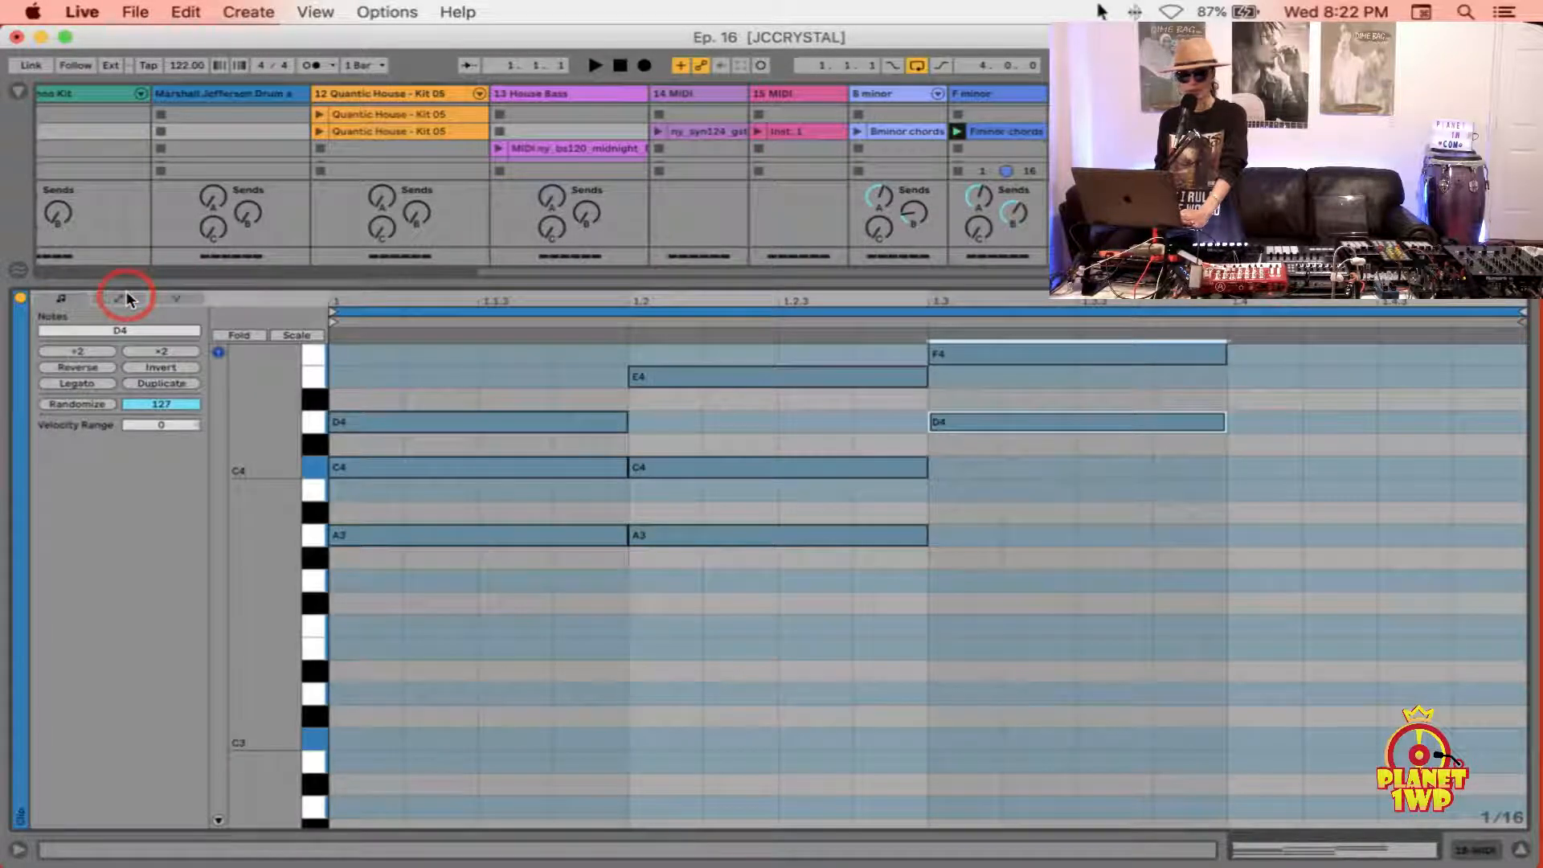
{"action": "left_click", "coordinate": [24, 373]}
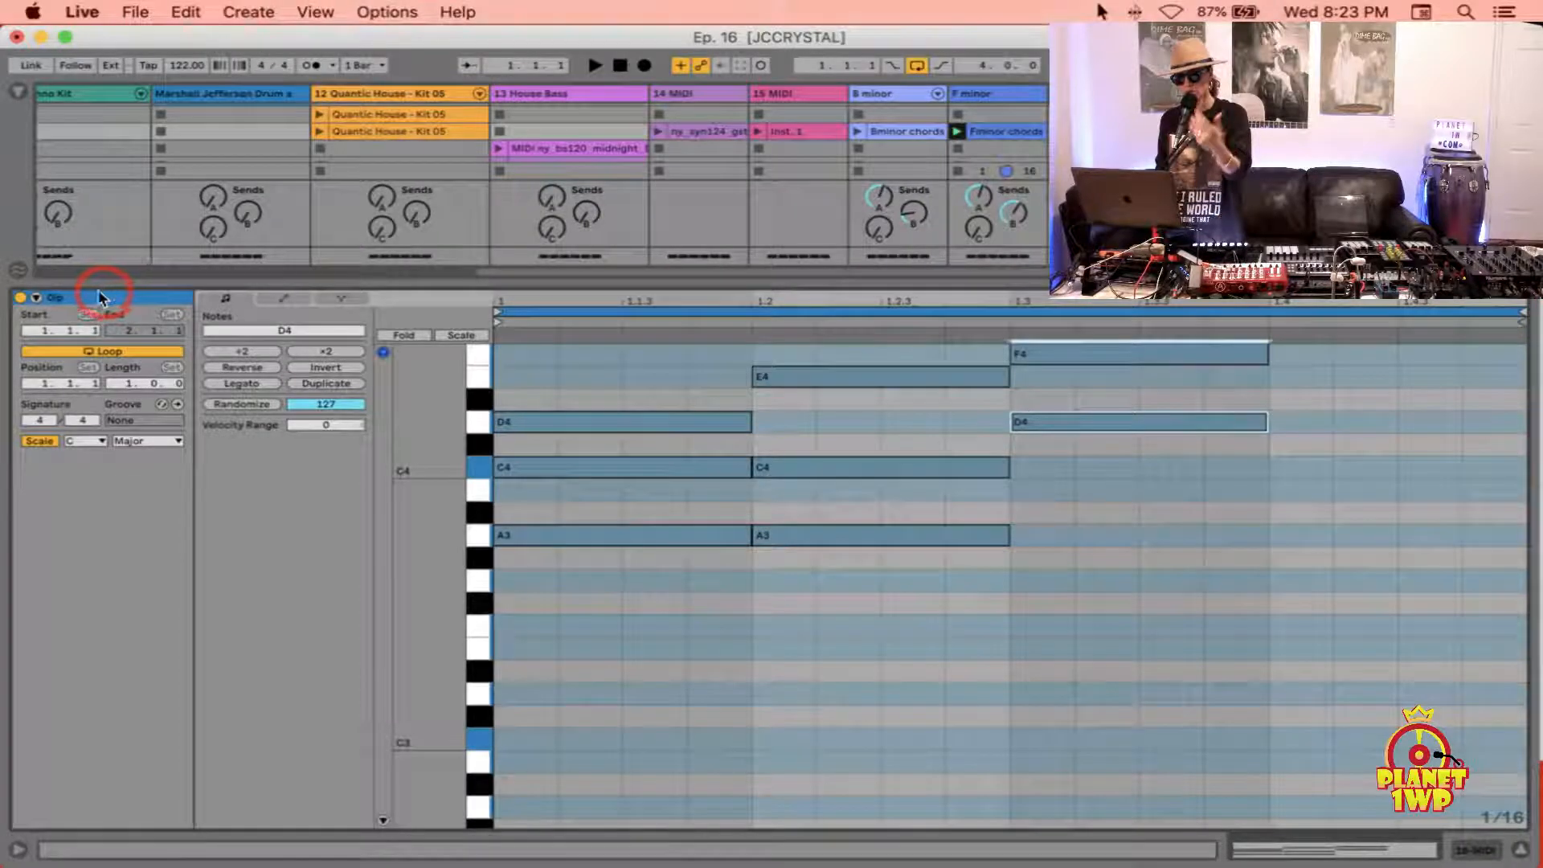
{"action": "left_click", "coordinate": [35, 299]}
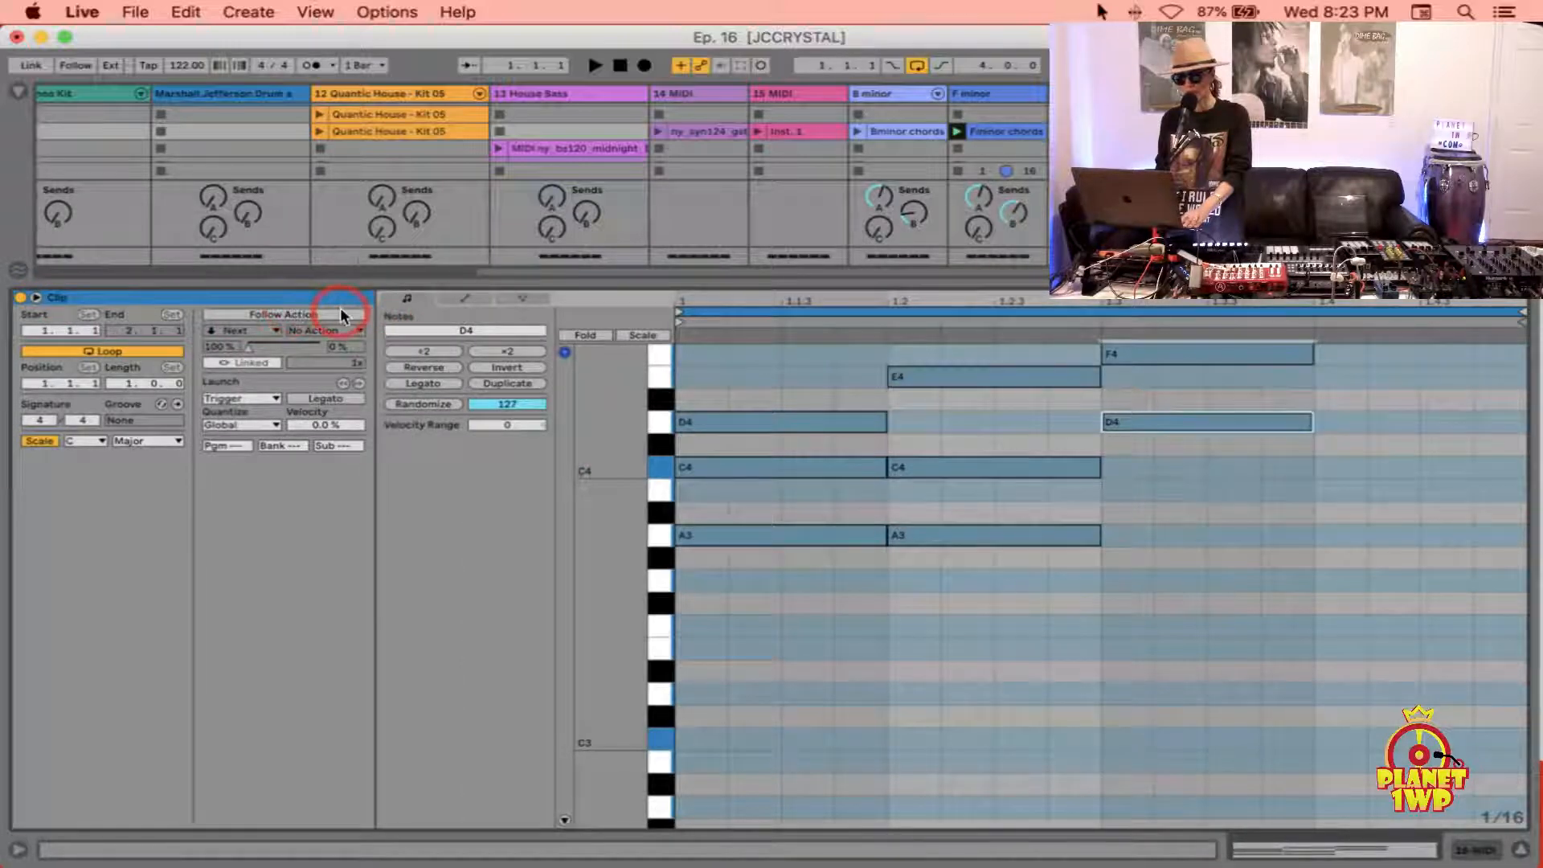
Step: Enlarge the Session area and hide the tracks' input and output routing section
{"action": "left_click_drag", "start_coordinate": [813, 291], "coordinate": [828, 502]}
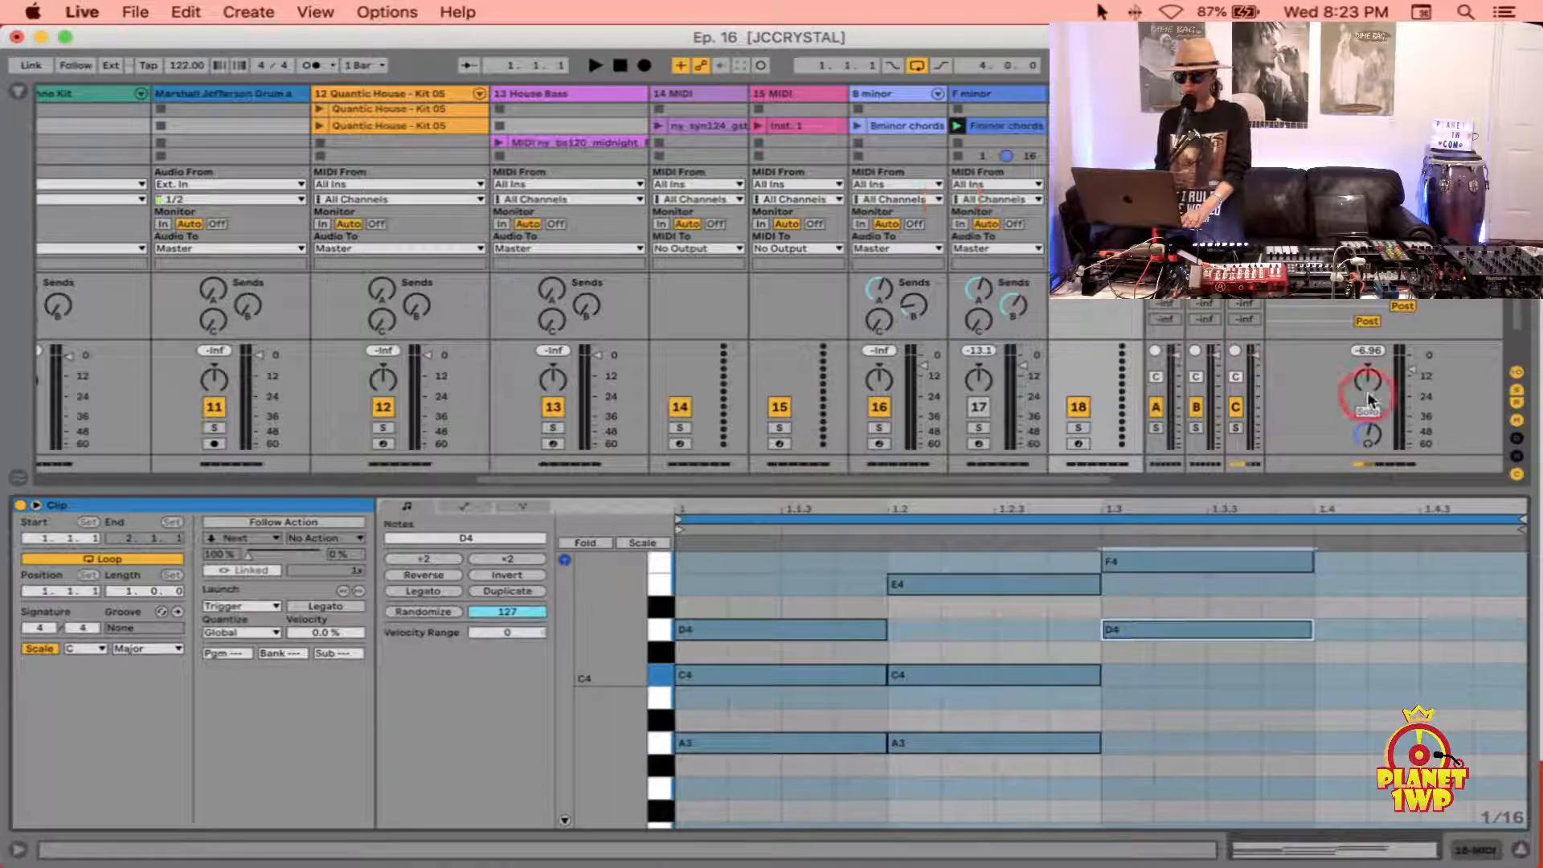
{"action": "left_click", "coordinate": [1512, 373]}
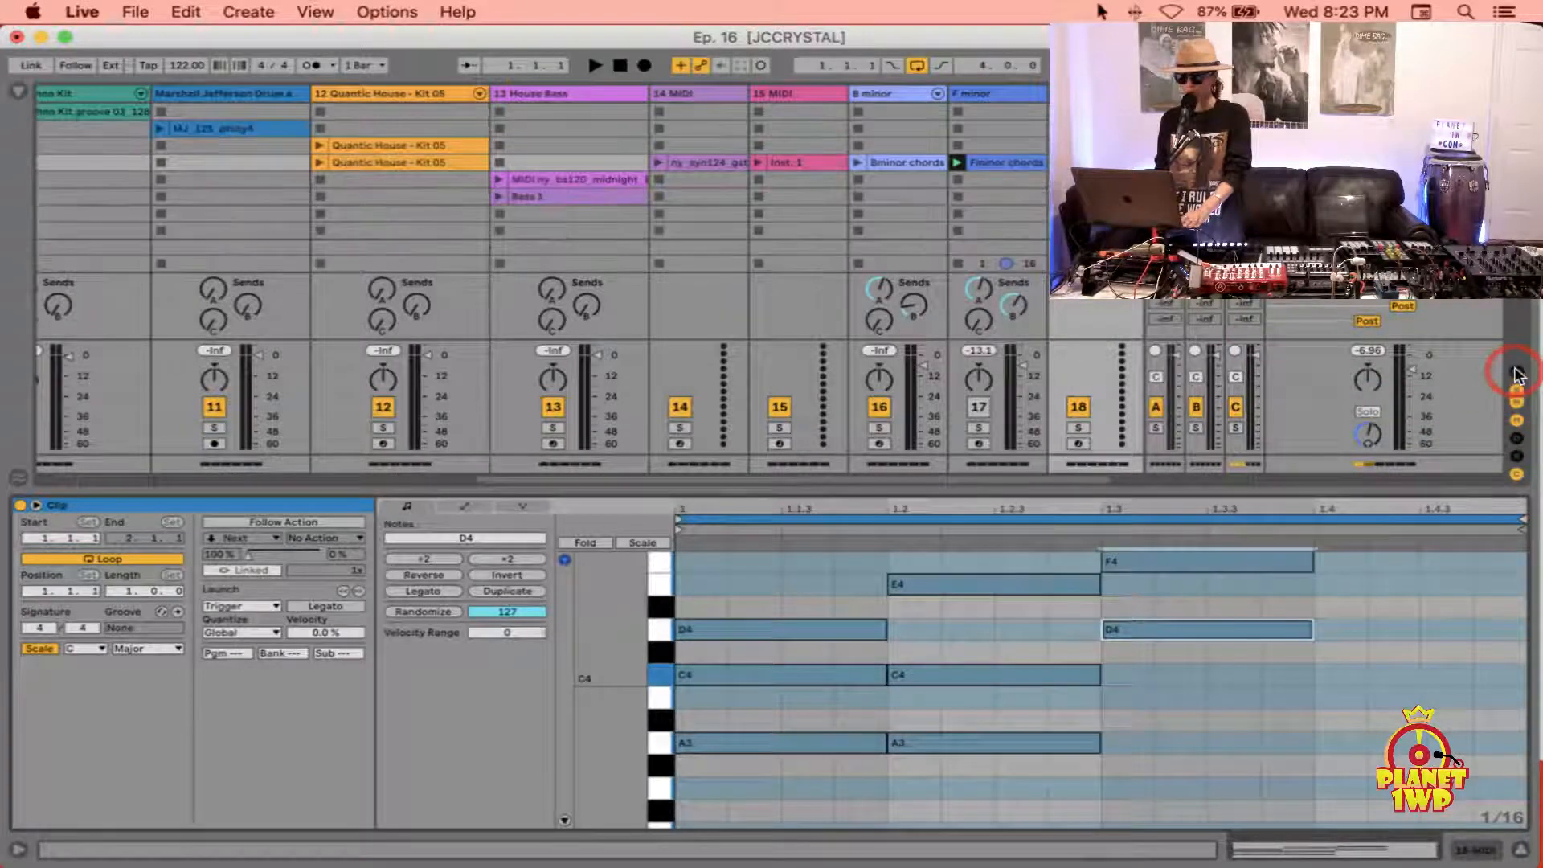
Step: Duplicate the second Quantic House - Kit 05 clip twice, and deactivate the Perc 25 and Groove 105 notes in the first copy
{"action": "left_click", "coordinate": [373, 161]}
{"action": "key", "text": "super+d"}
{"action": "key", "text": "super+d"}
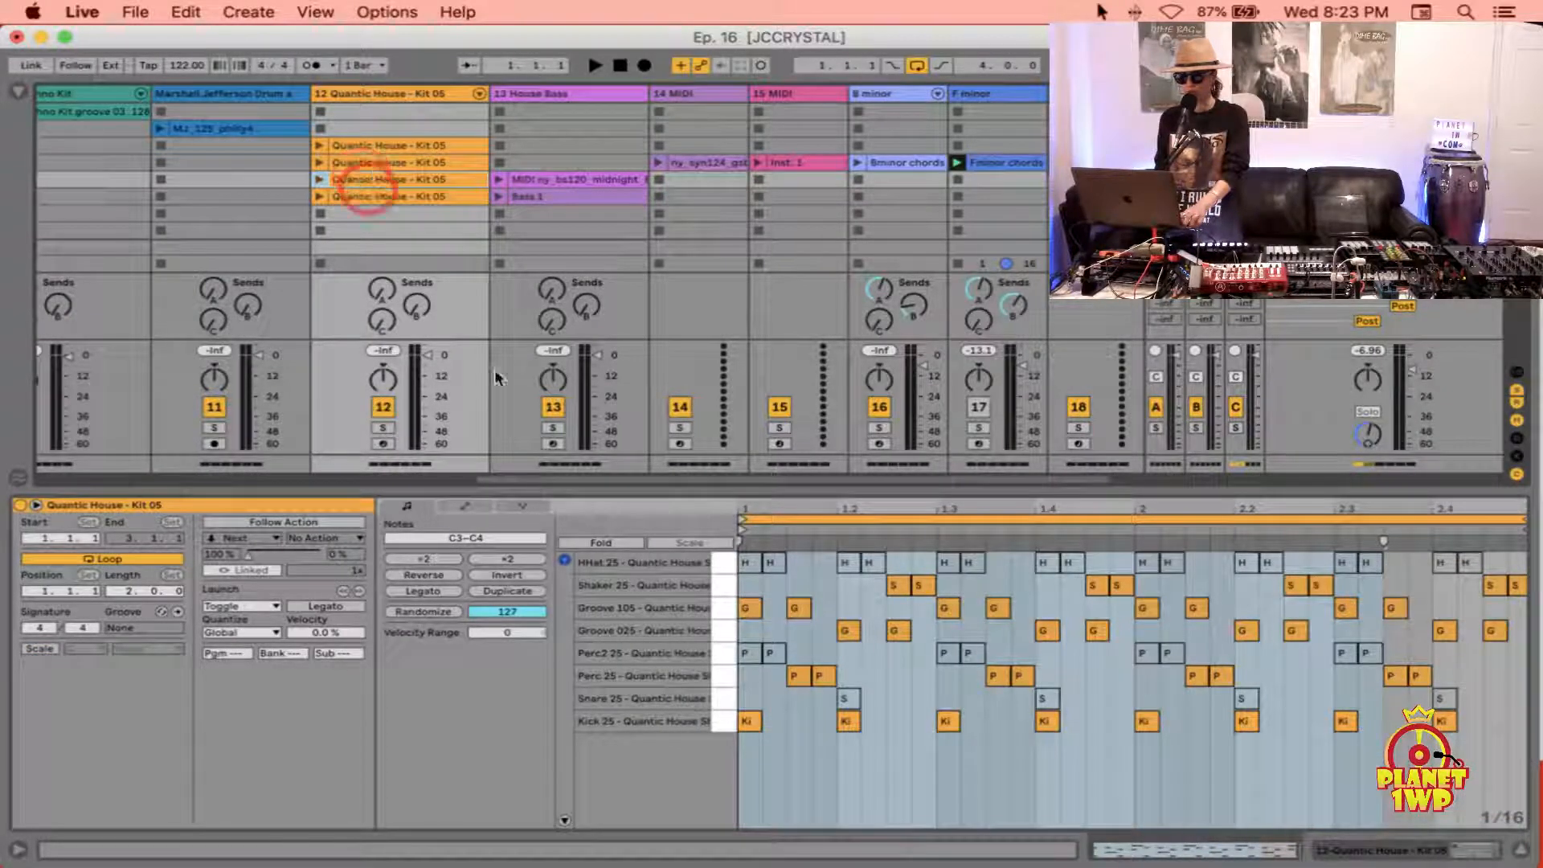
{"action": "left_click", "coordinate": [715, 685]}
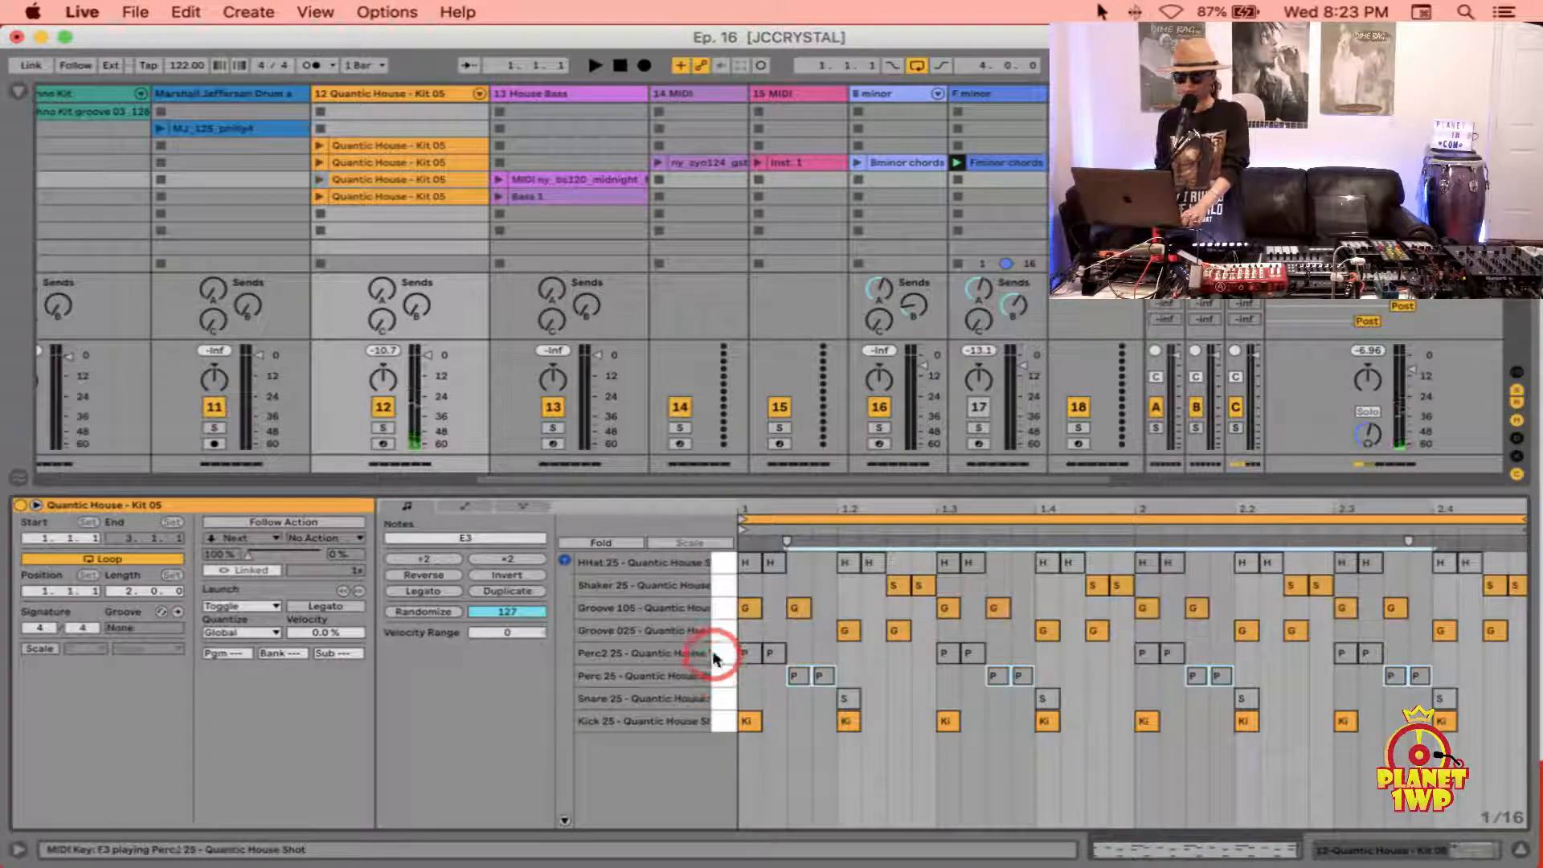
{"action": "left_click", "coordinate": [715, 609]}
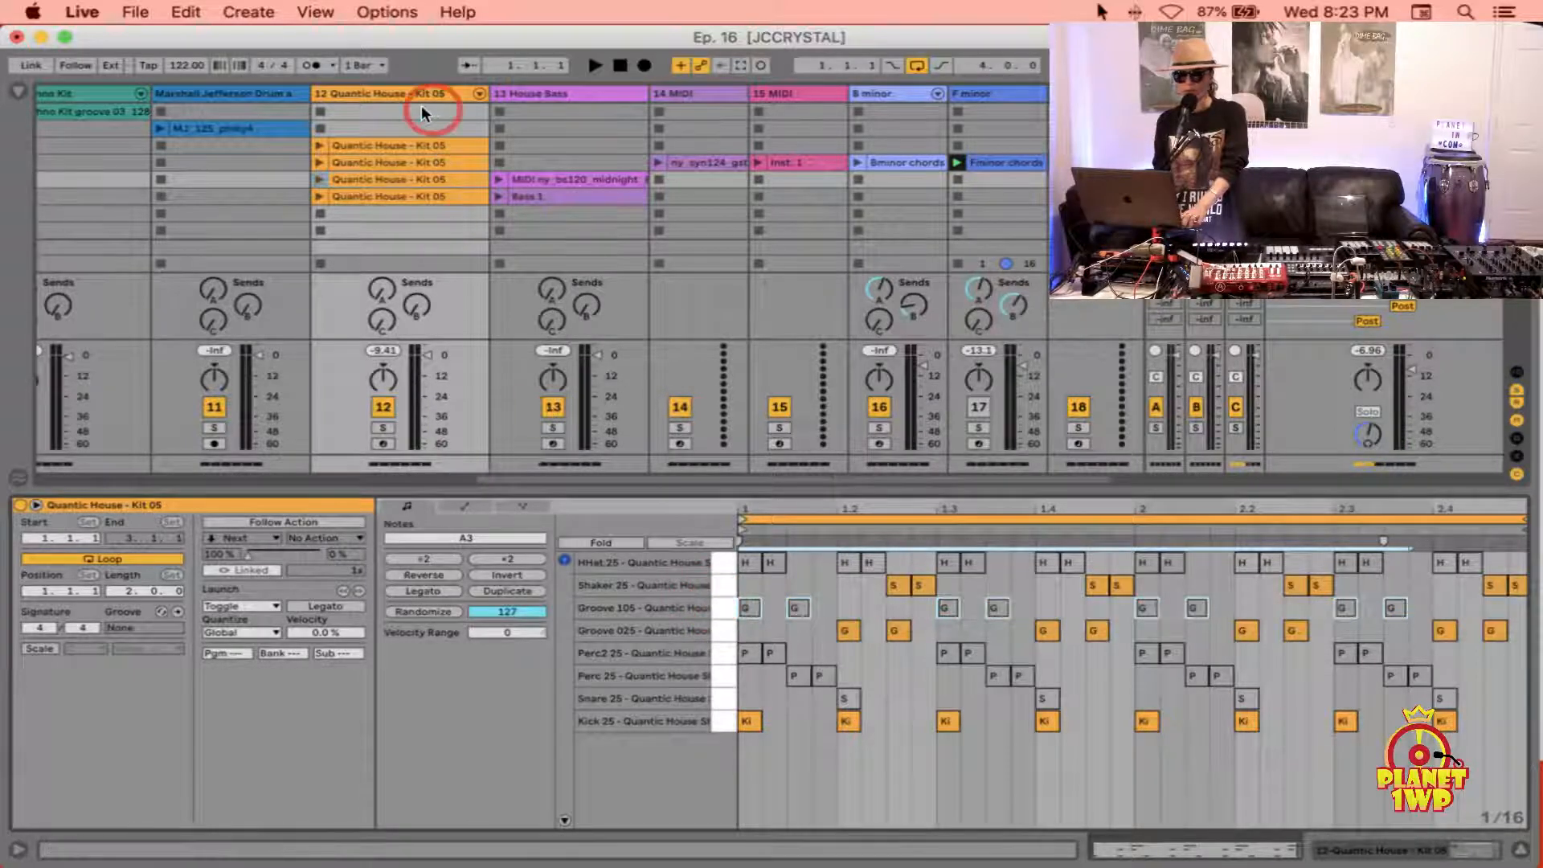
Step: Deactivate the Groove 105, Groove 025, Perc 25 and Shaker 25 notes in the fourth Quantic House - Kit 05 clip
{"action": "left_click", "coordinate": [363, 195]}
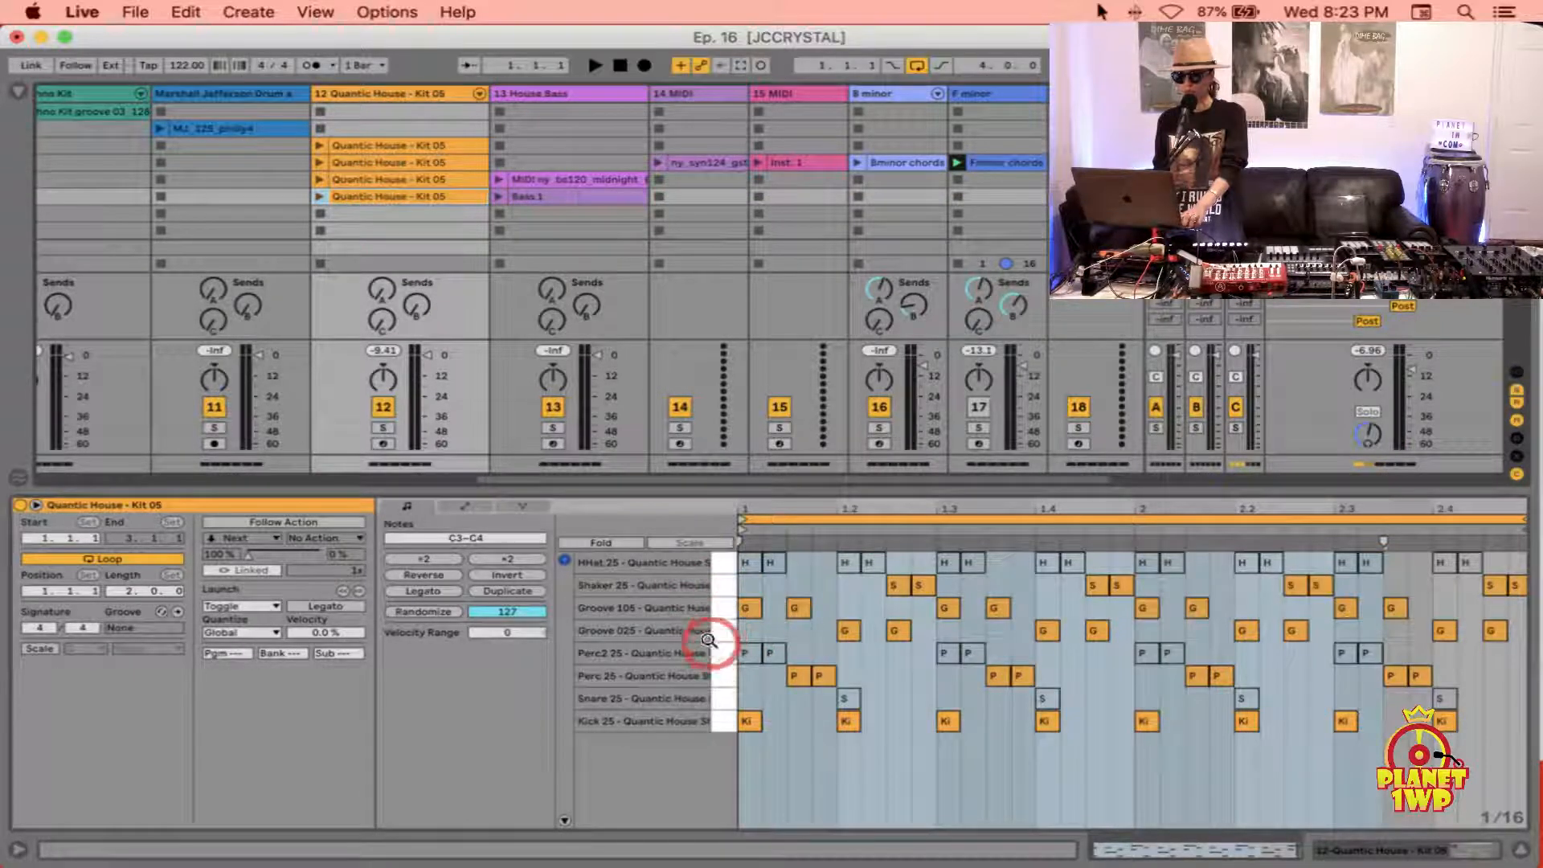
{"action": "left_click", "coordinate": [718, 615]}
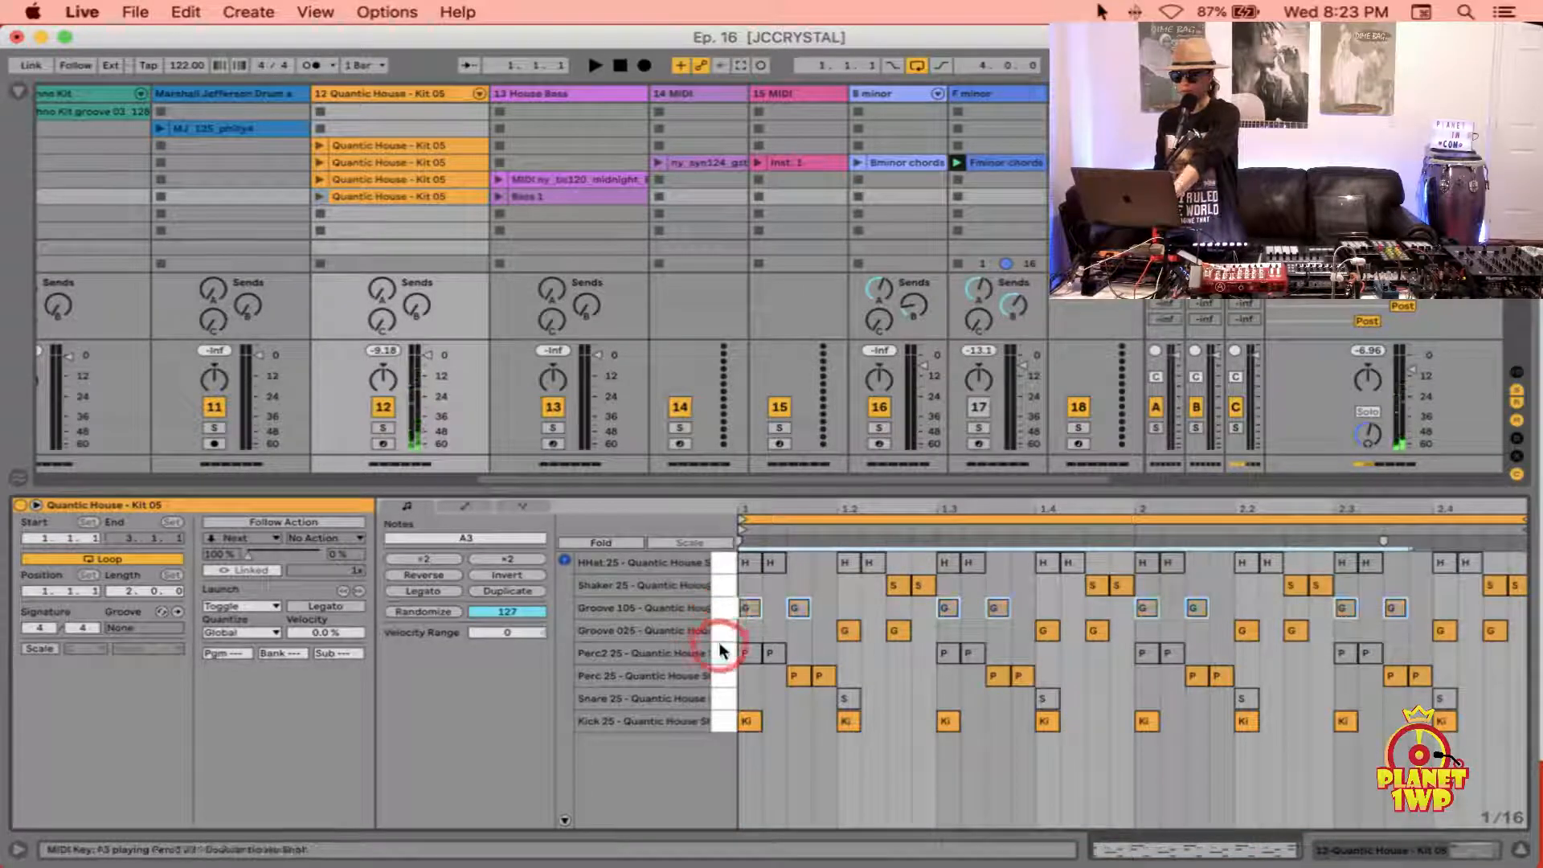
{"action": "left_click", "coordinate": [715, 631]}
{"action": "left_click", "coordinate": [721, 676]}
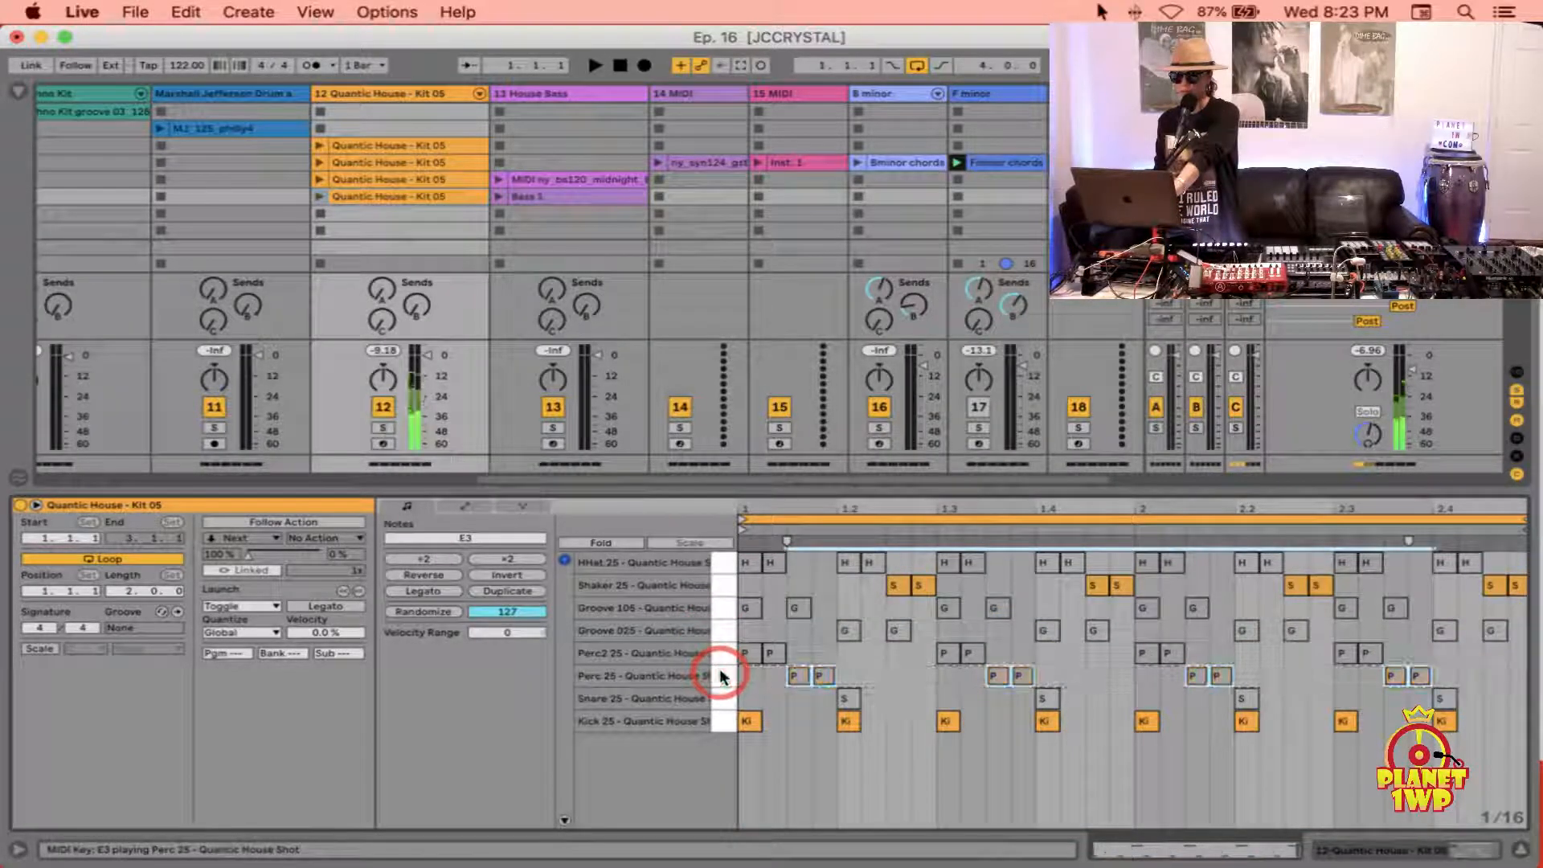
{"action": "left_click", "coordinate": [721, 582]}
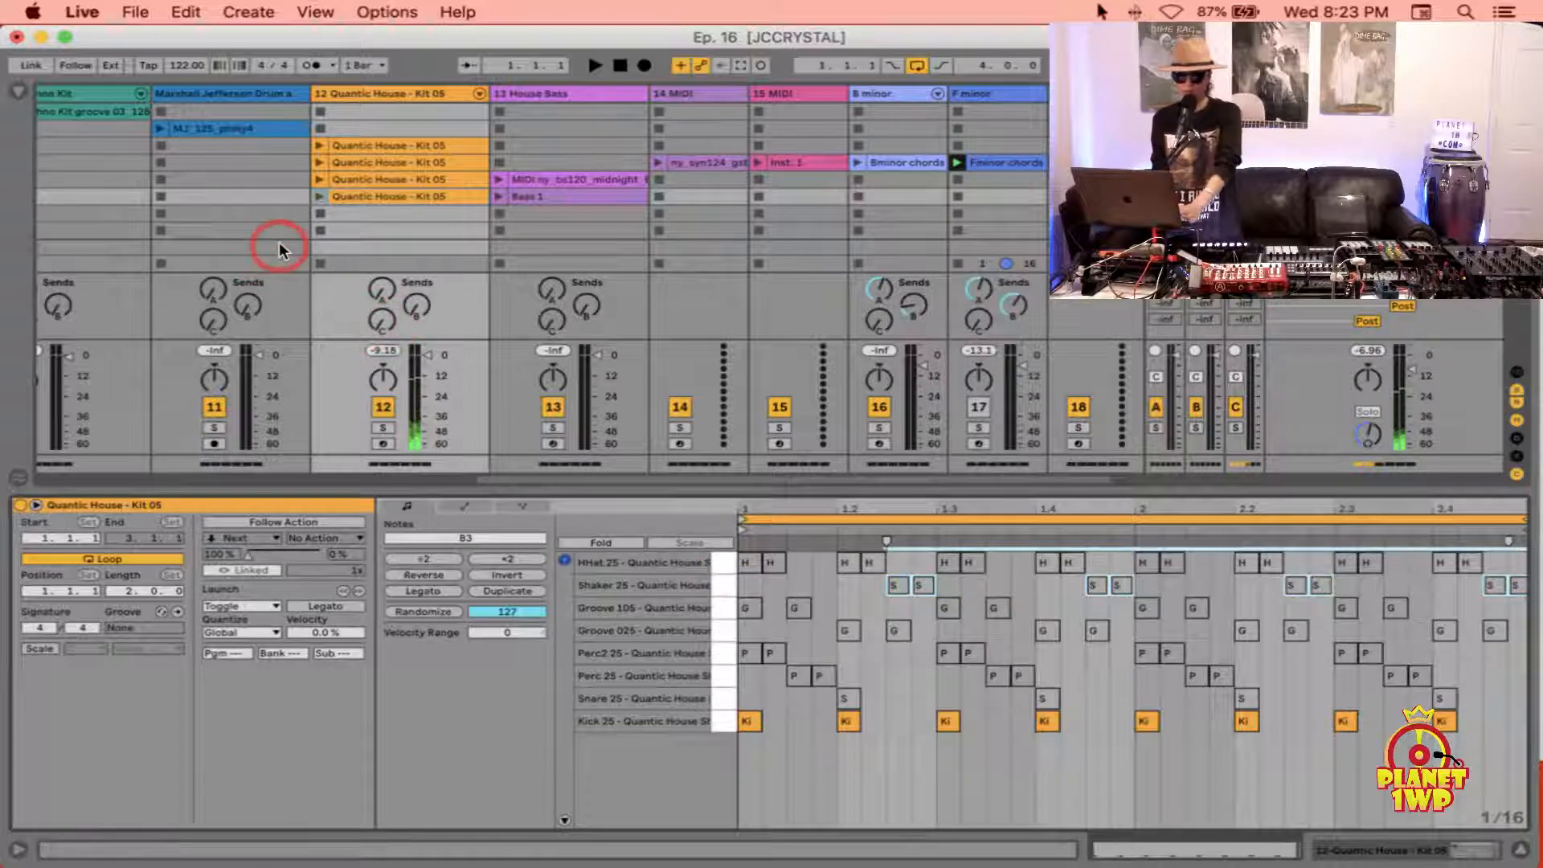
Step: Launch the fourth Quantic House - Kit 05 clip, and stop all playing clips
{"action": "left_click", "coordinate": [322, 196]}
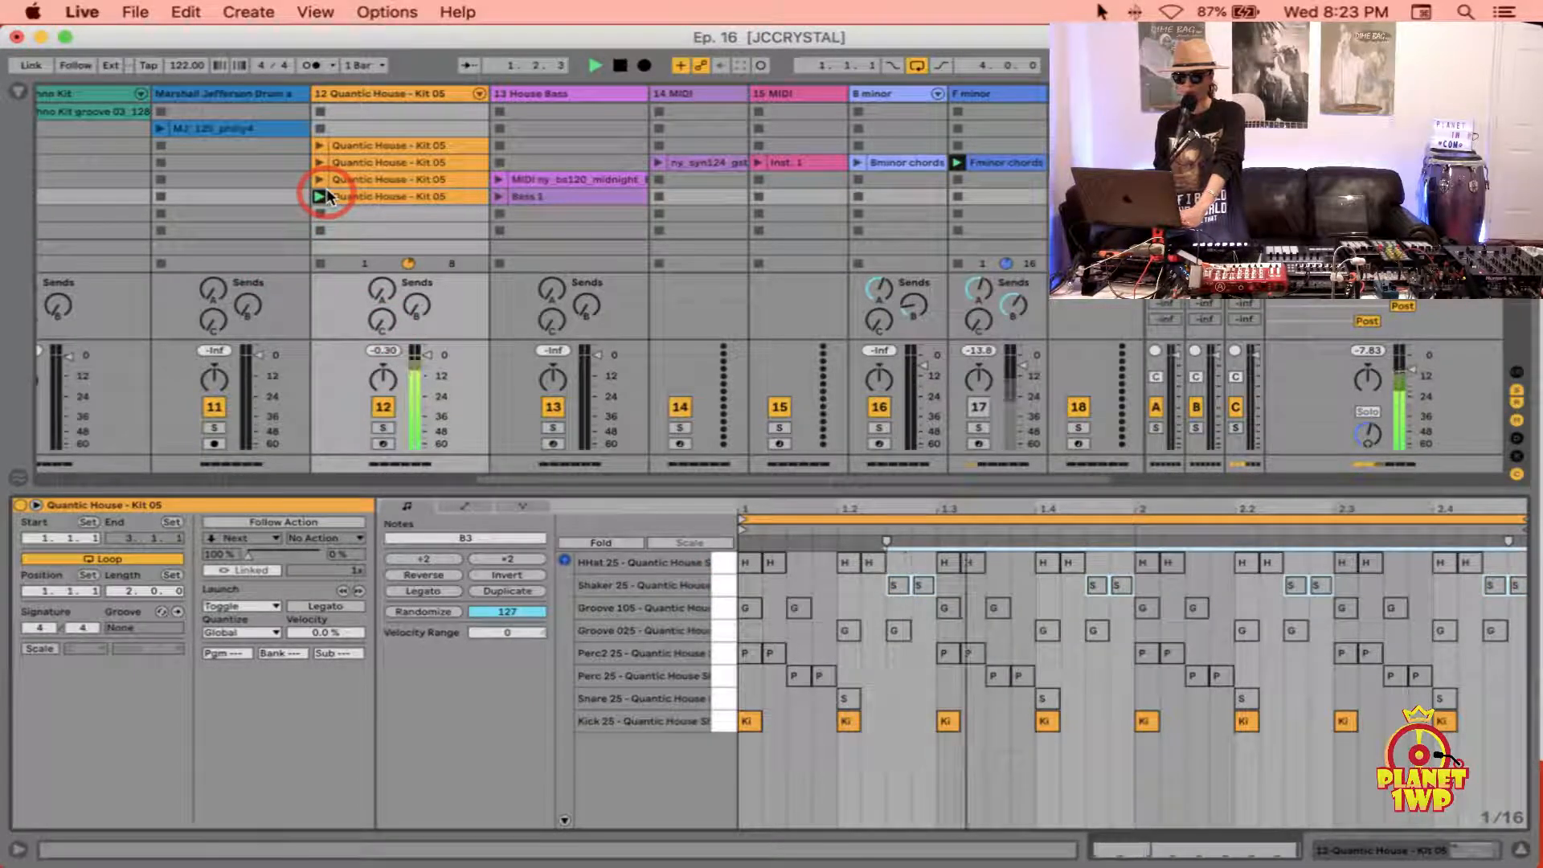
{"action": "left_click", "coordinate": [1261, 303]}
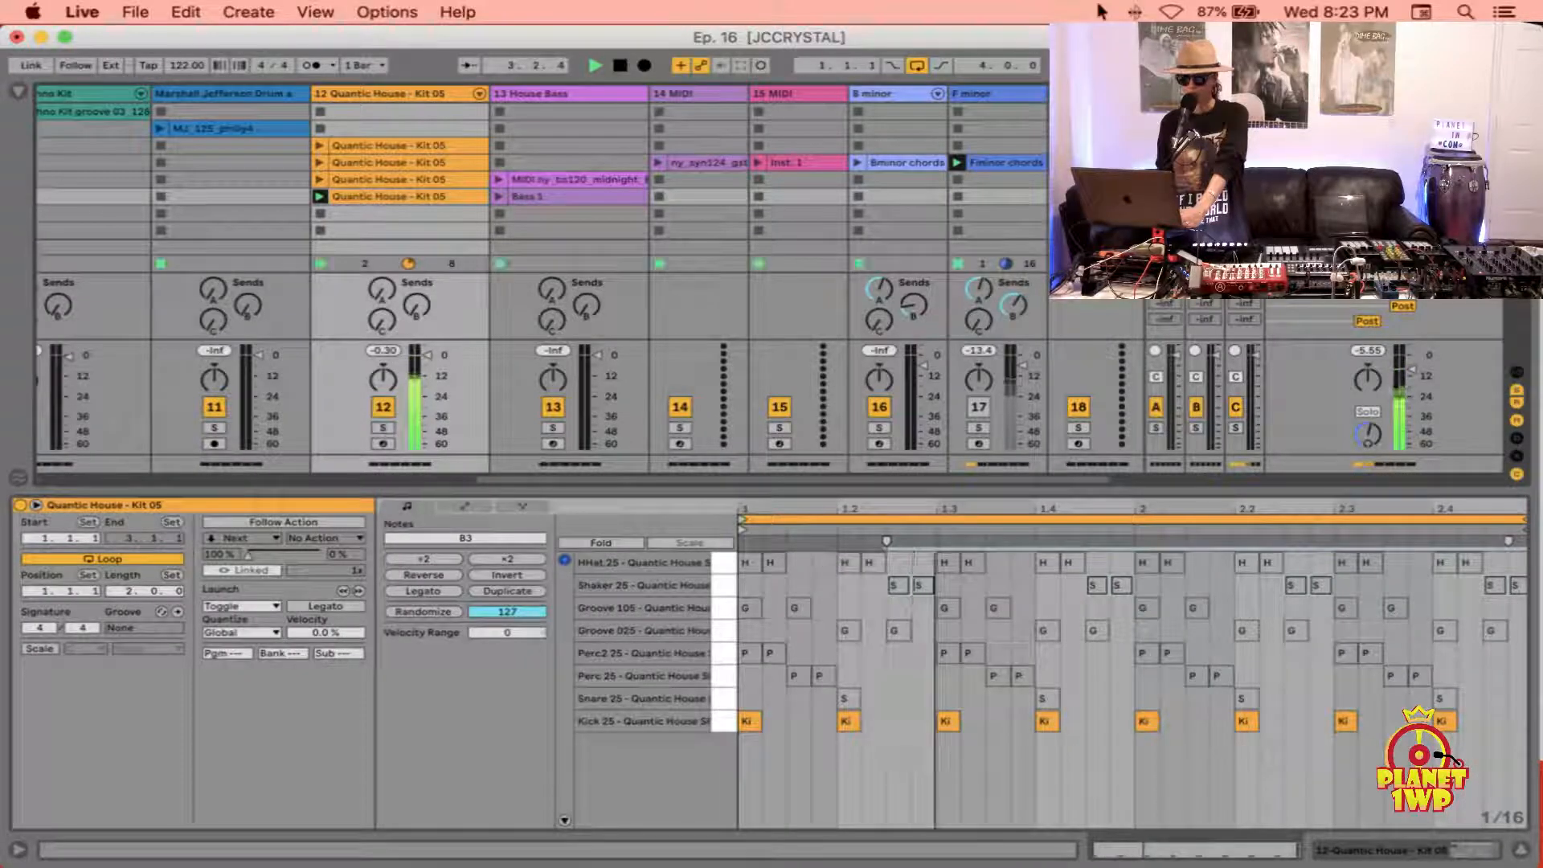
Step: Launch the fourth, third, second and first Quantic House - Kit 05 clips in turn to compare the variations
{"action": "left_click", "coordinate": [320, 197]}
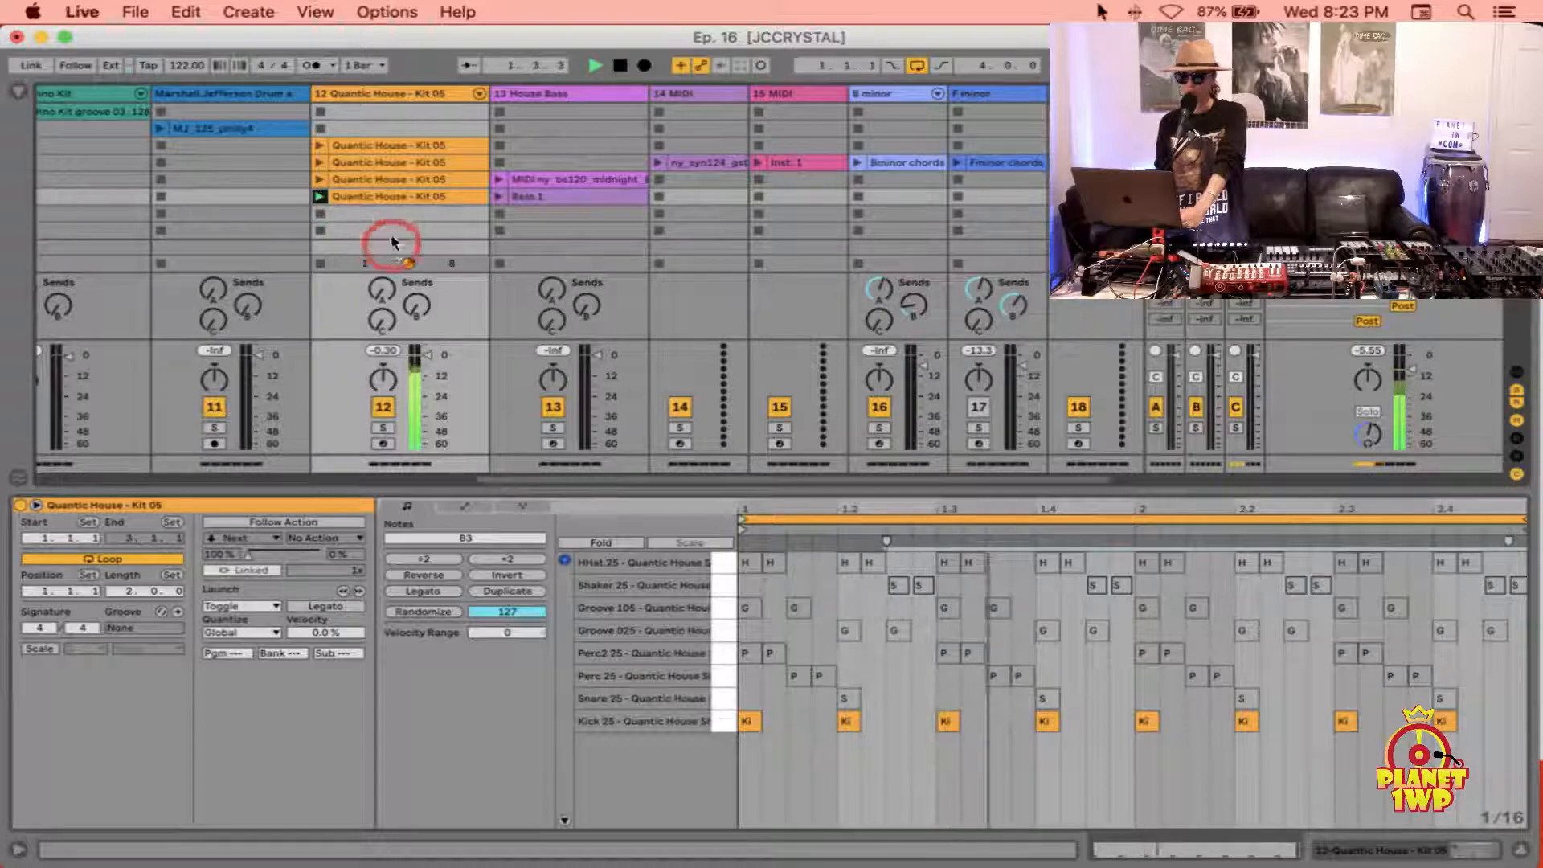
{"action": "left_click", "coordinate": [320, 179]}
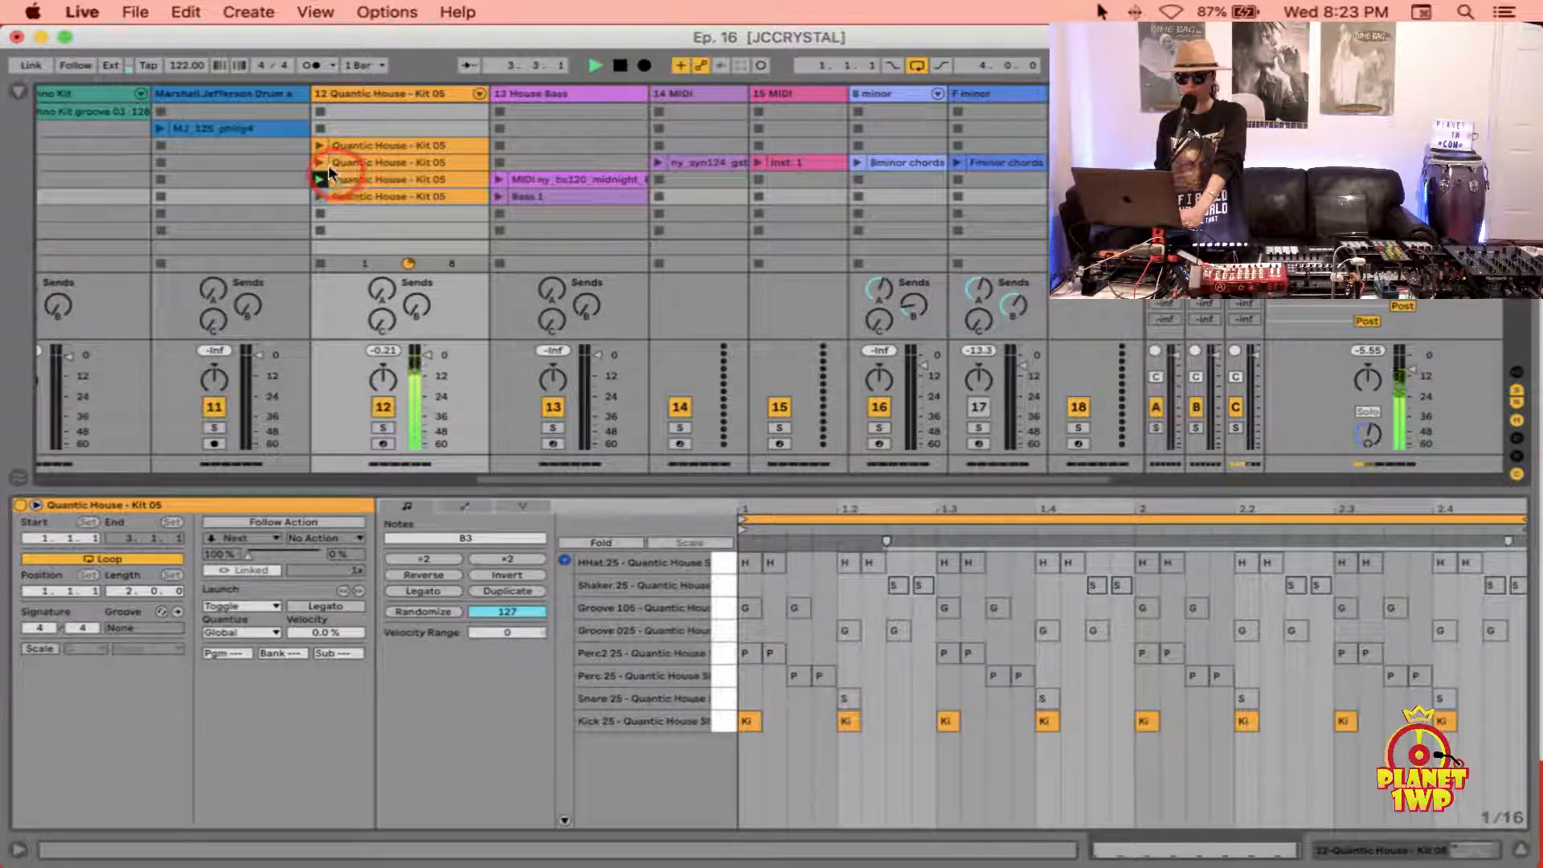
{"action": "left_click", "coordinate": [320, 162]}
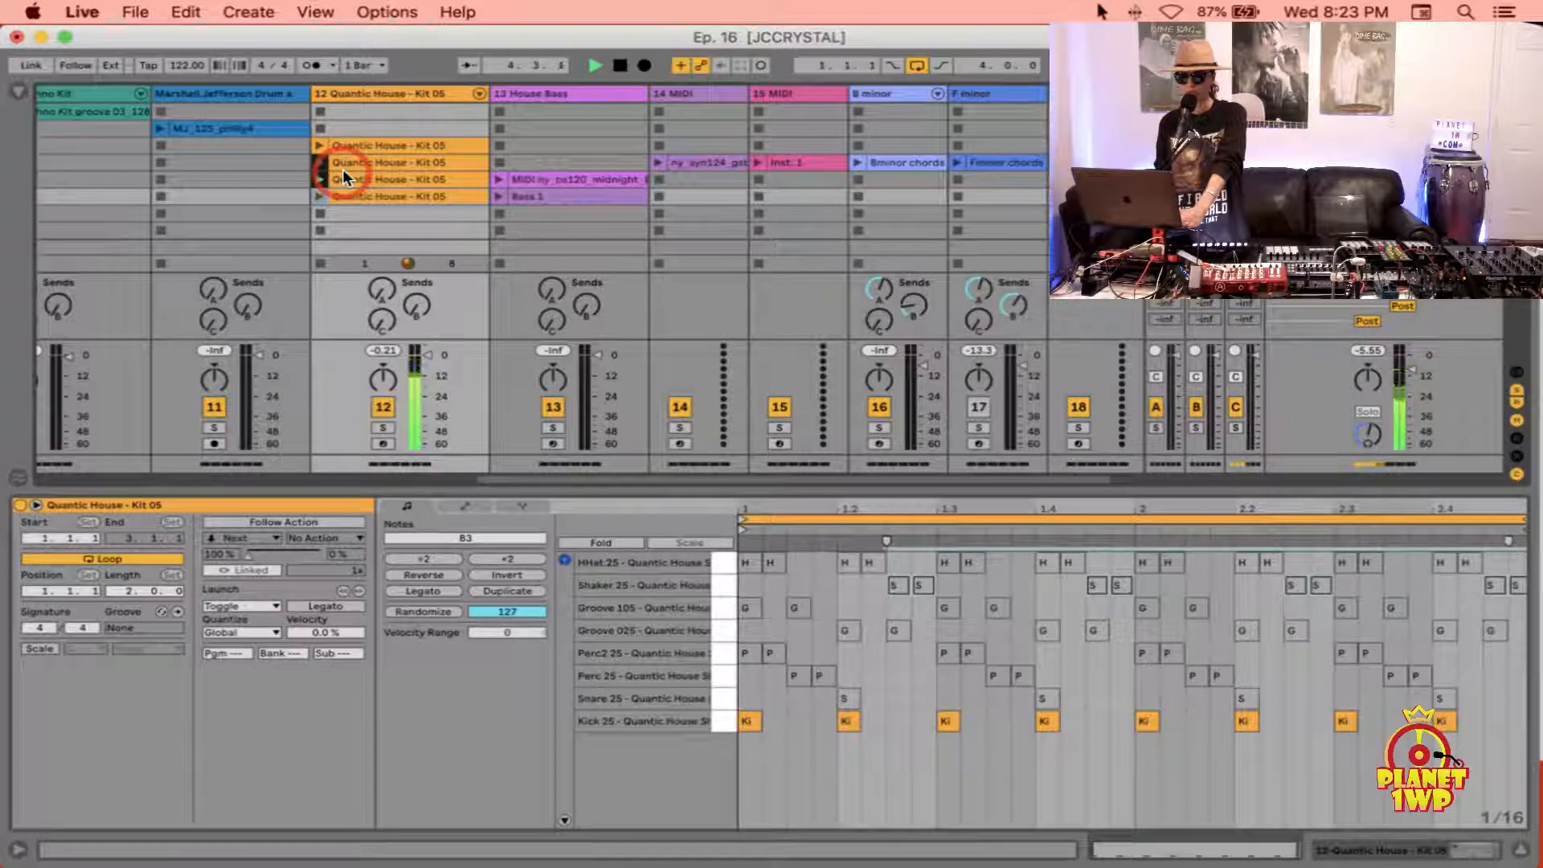
{"action": "left_click", "coordinate": [320, 146]}
Step: Stop playback and enable Follow Action on the first Quantic House - Kit 05 clip
{"action": "left_click", "coordinate": [383, 145]}
{"action": "left_click", "coordinate": [365, 179]}
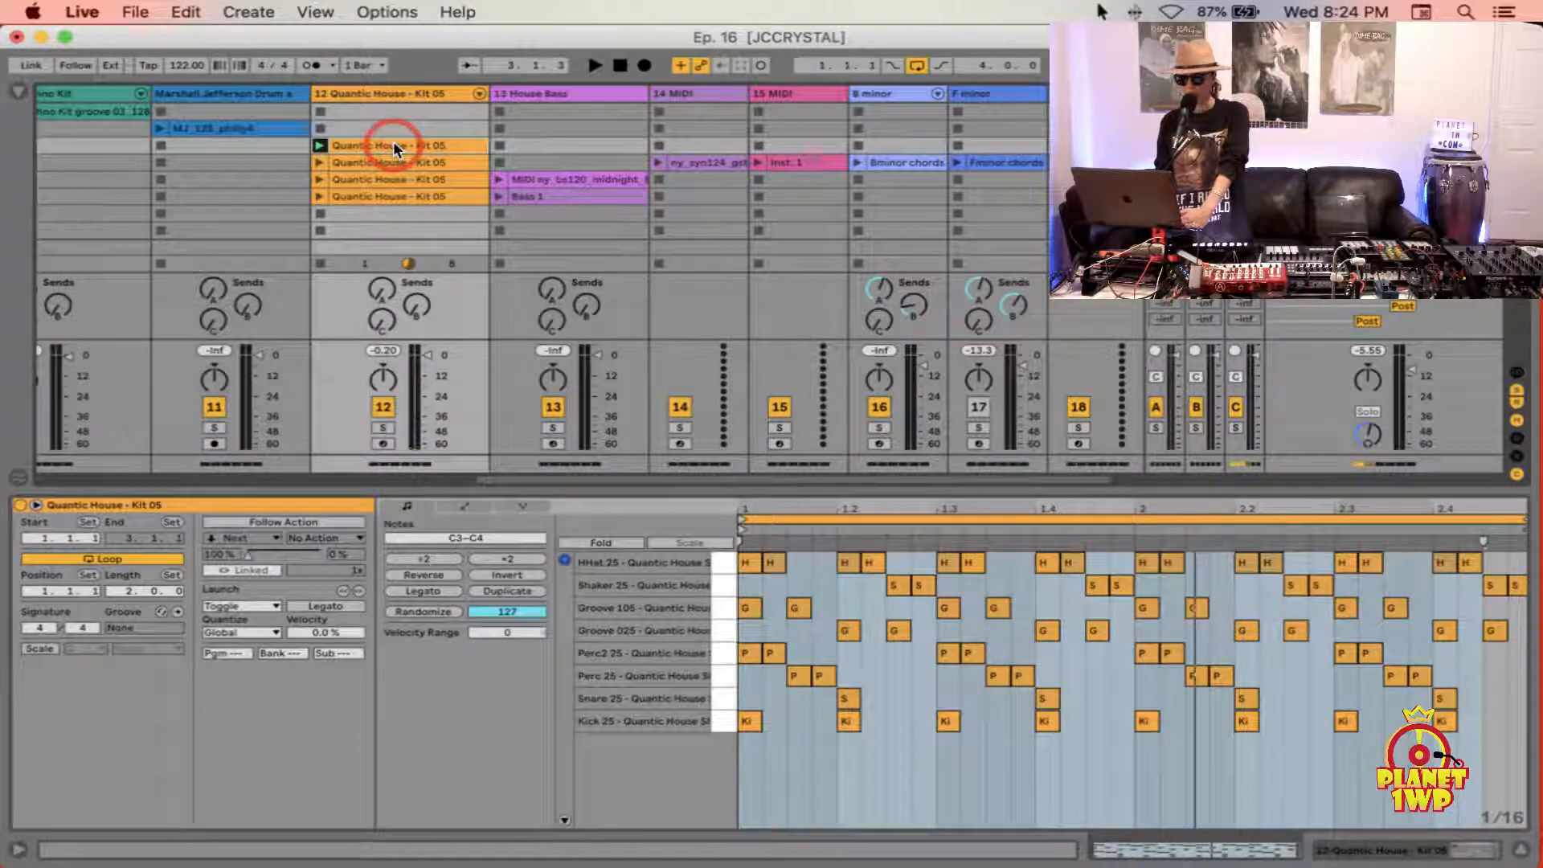
{"action": "left_click", "coordinate": [258, 521]}
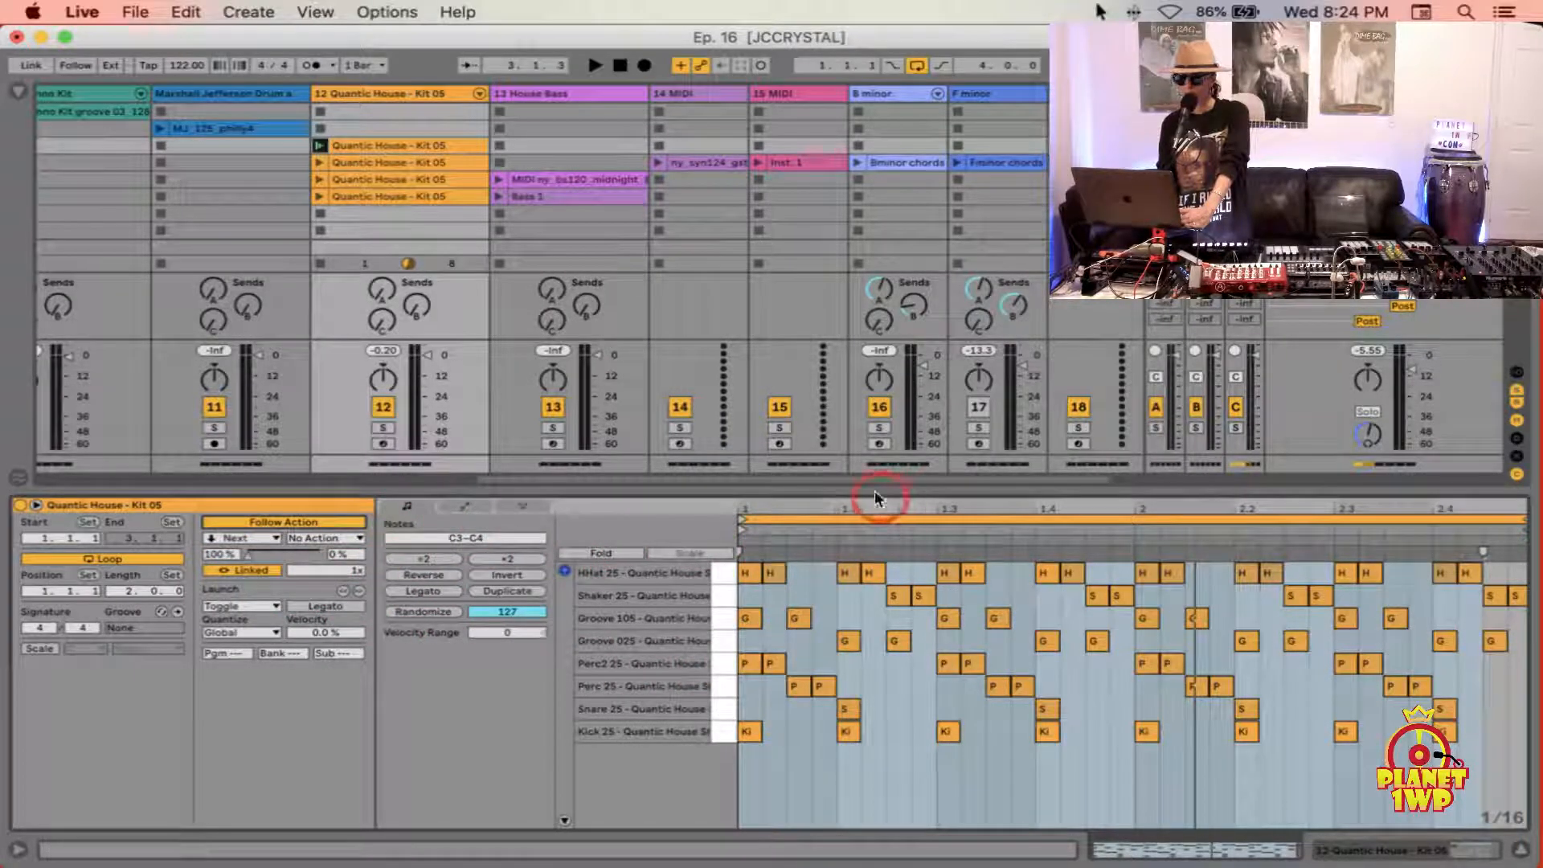
{"action": "scroll", "coordinate": [1046, 659], "scroll_direction": "right", "scroll_amount": 1}
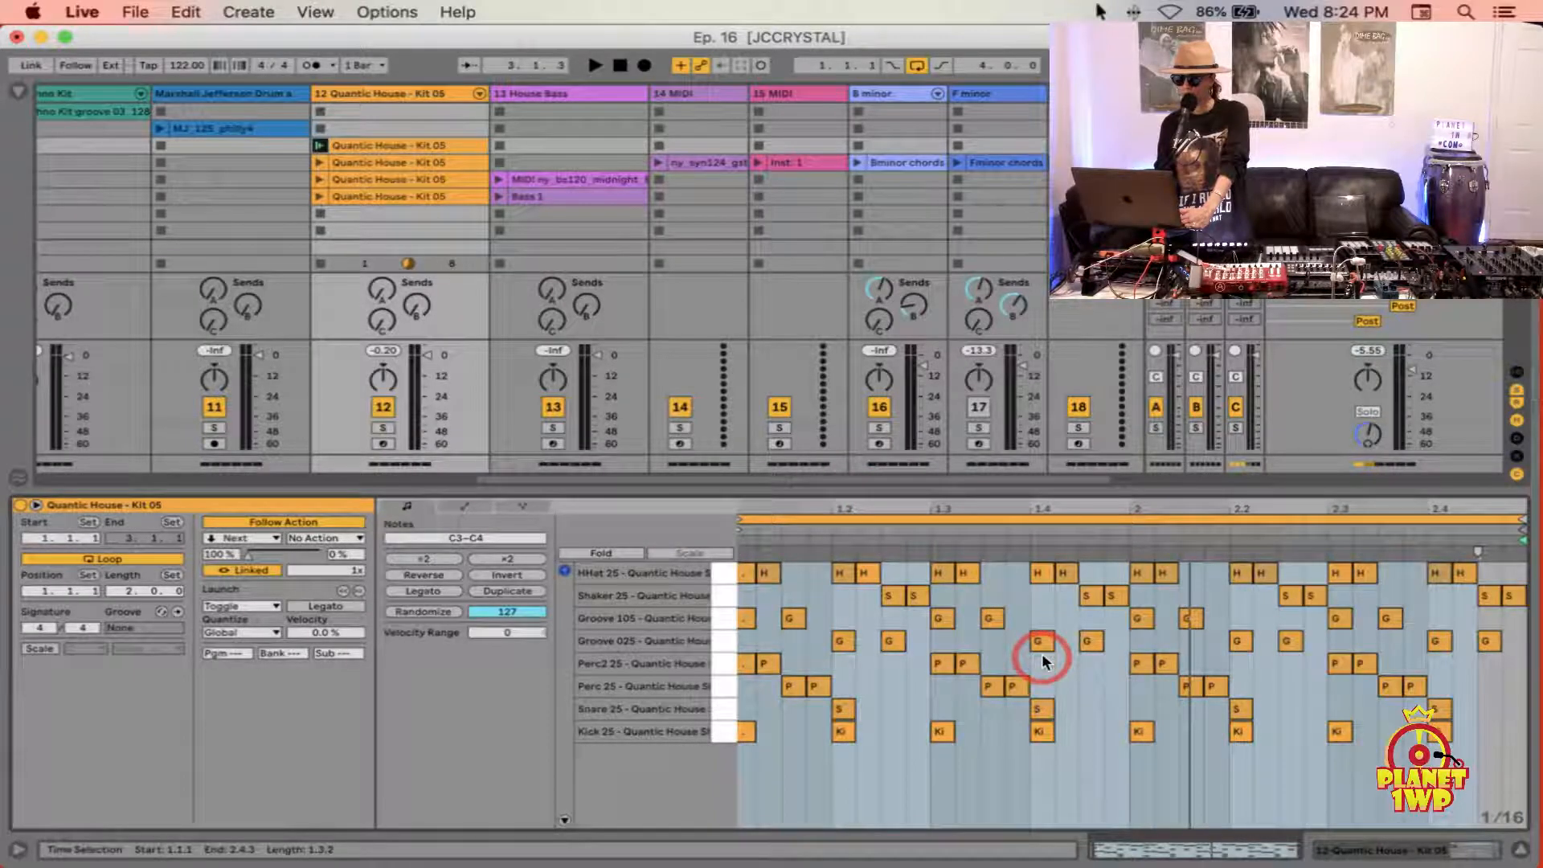
Step: Unlink the first clip's follow action from the loop, set its action time to 2.0.0, and keep the action as Next
{"action": "mouse_move", "coordinate": [1521, 555]}
{"action": "left_mouse_down"}
{"action": "mouse_move", "coordinate": [1102, 534]}
{"action": "mouse_move", "coordinate": [1121, 544]}
{"action": "left_mouse_up"}
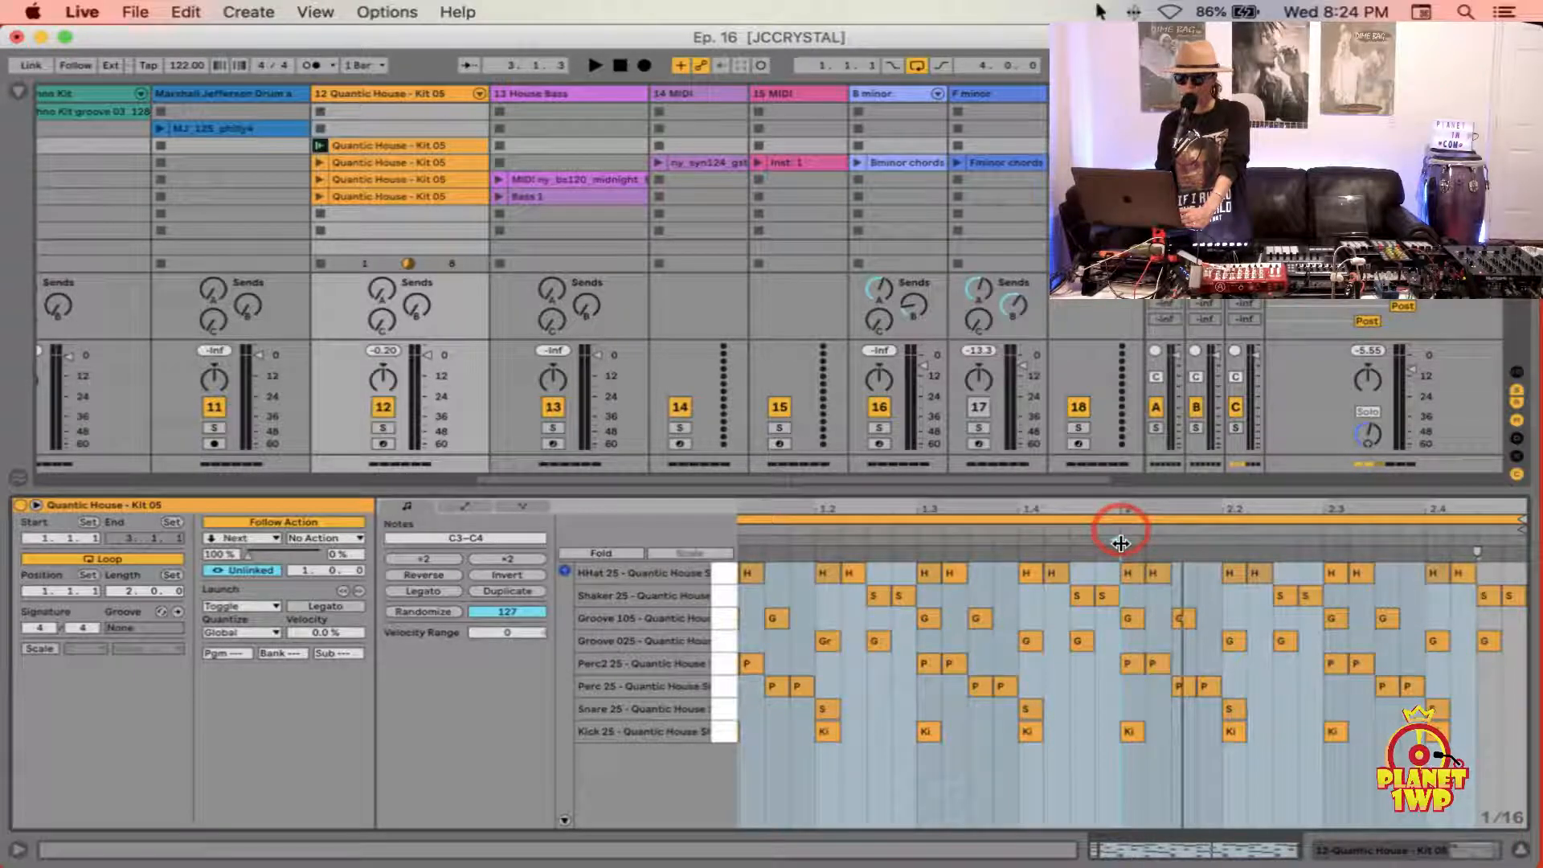
{"action": "left_click", "coordinate": [932, 752]}
{"action": "left_click", "coordinate": [1158, 547]}
{"action": "left_click", "coordinate": [146, 588]}
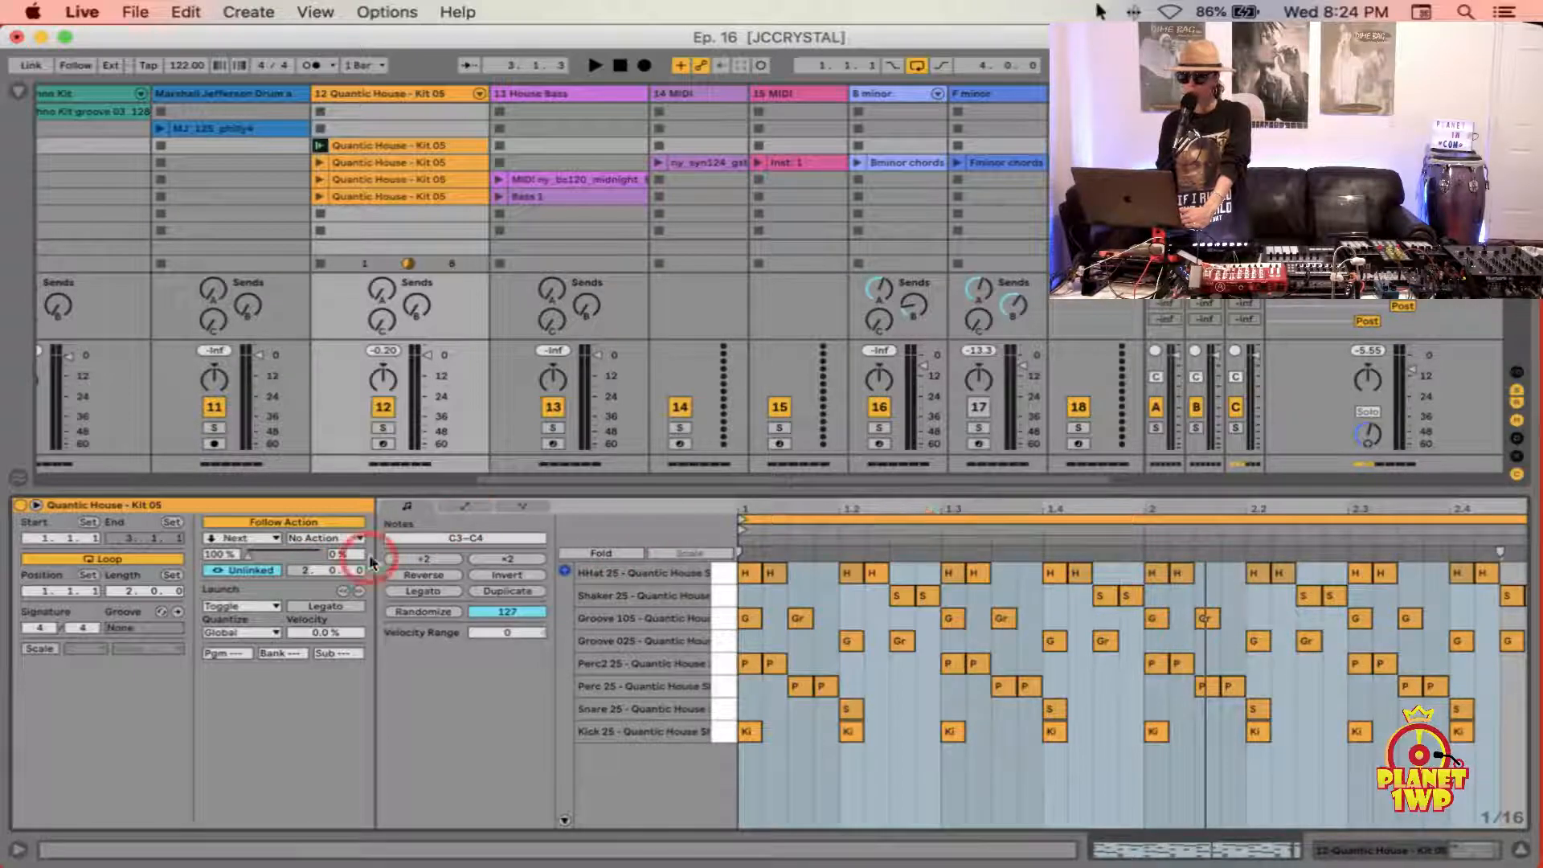
{"action": "left_click", "coordinate": [304, 565]}
{"action": "type", "text": "2"}
{"action": "key", "text": "Return"}
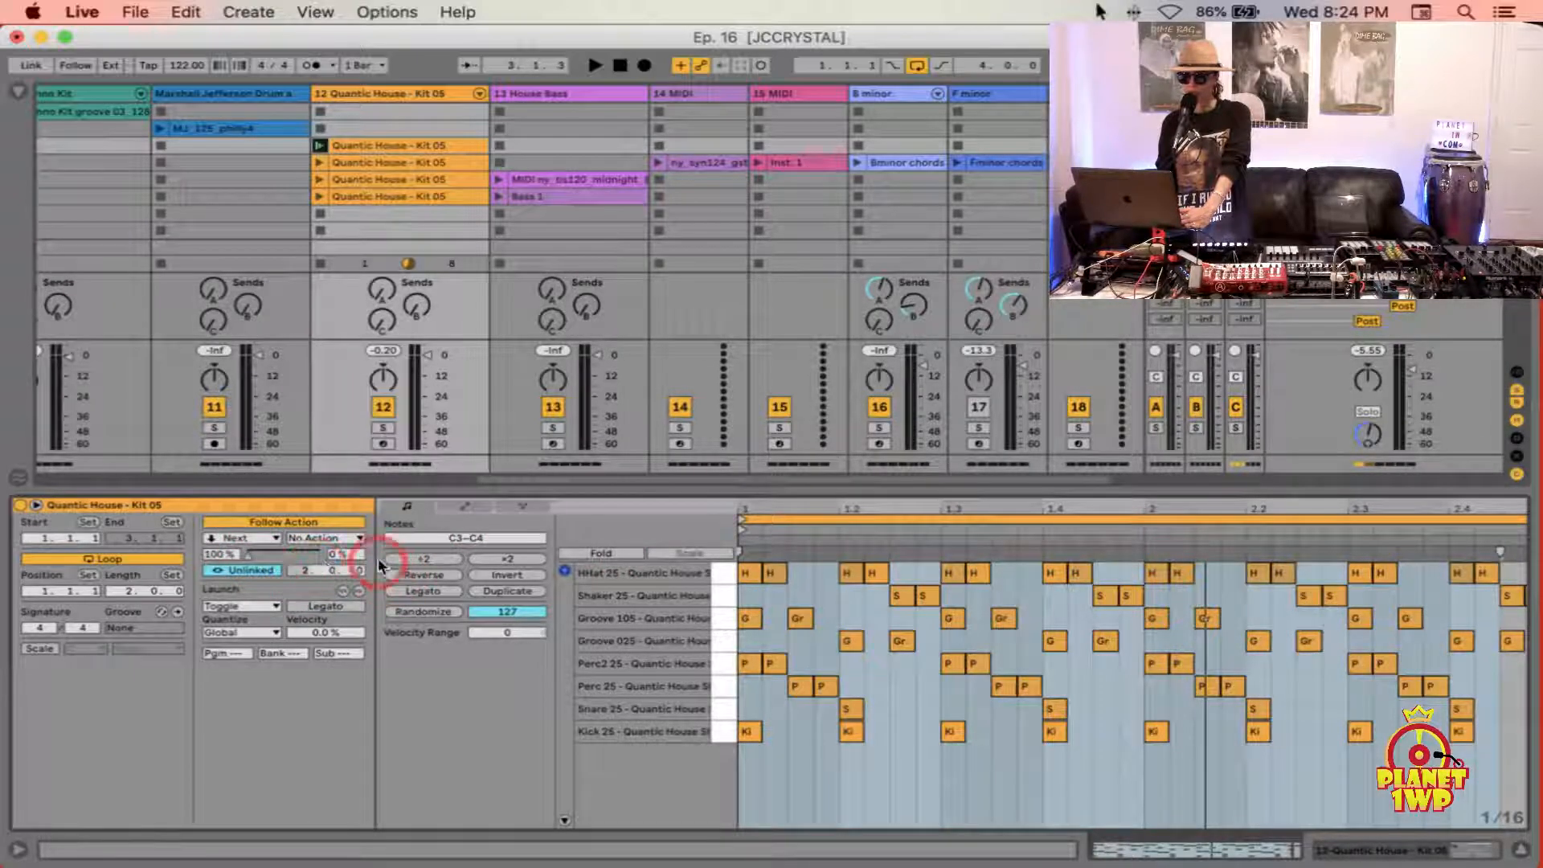
{"action": "left_click_drag", "start_coordinate": [931, 512], "coordinate": [925, 507]}
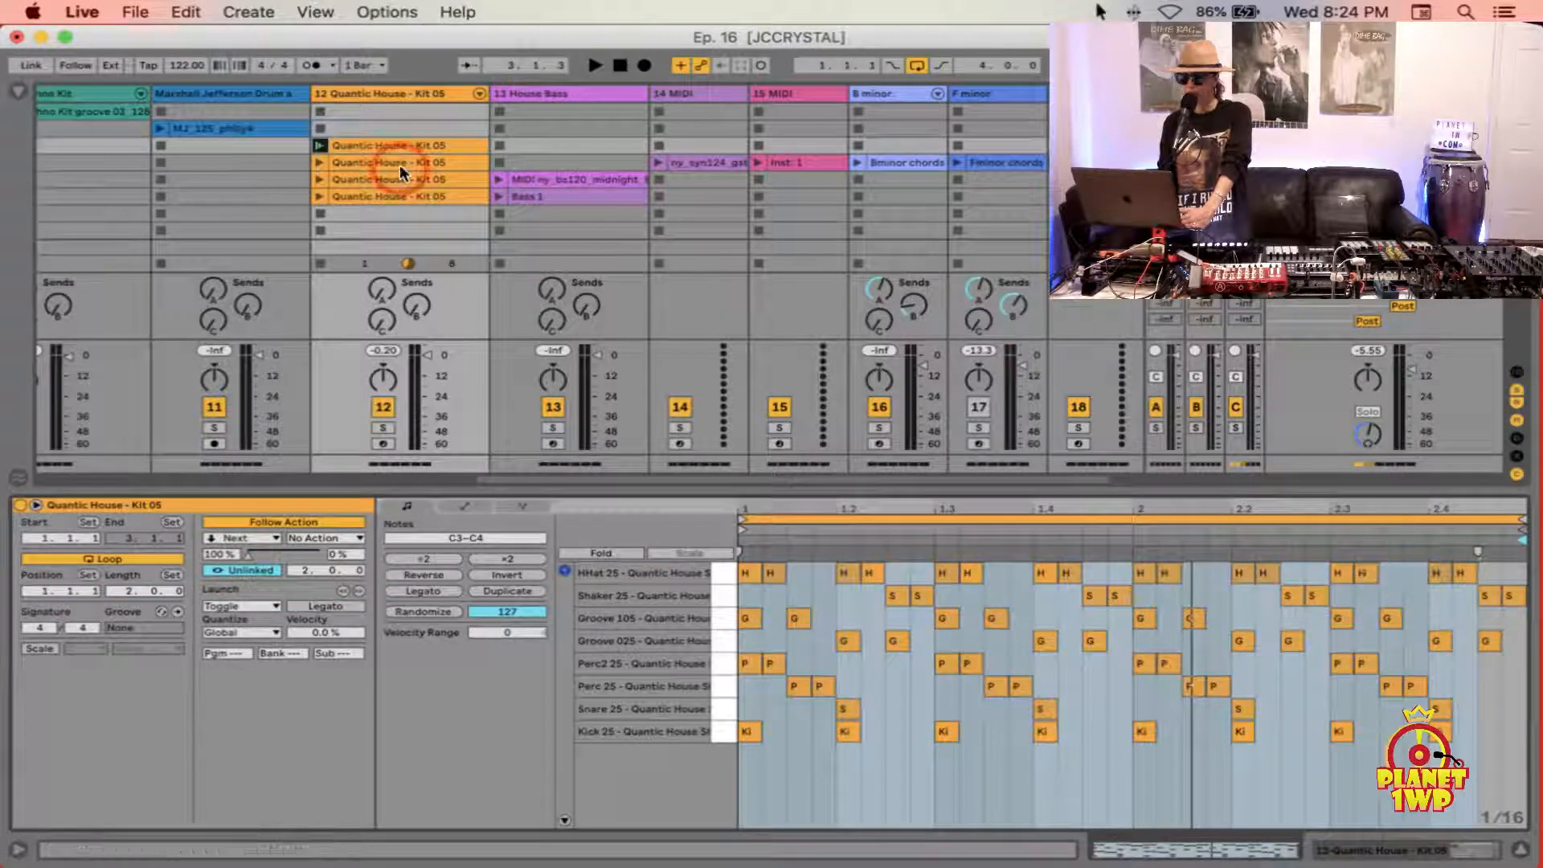
{"action": "left_click", "coordinate": [242, 538]}
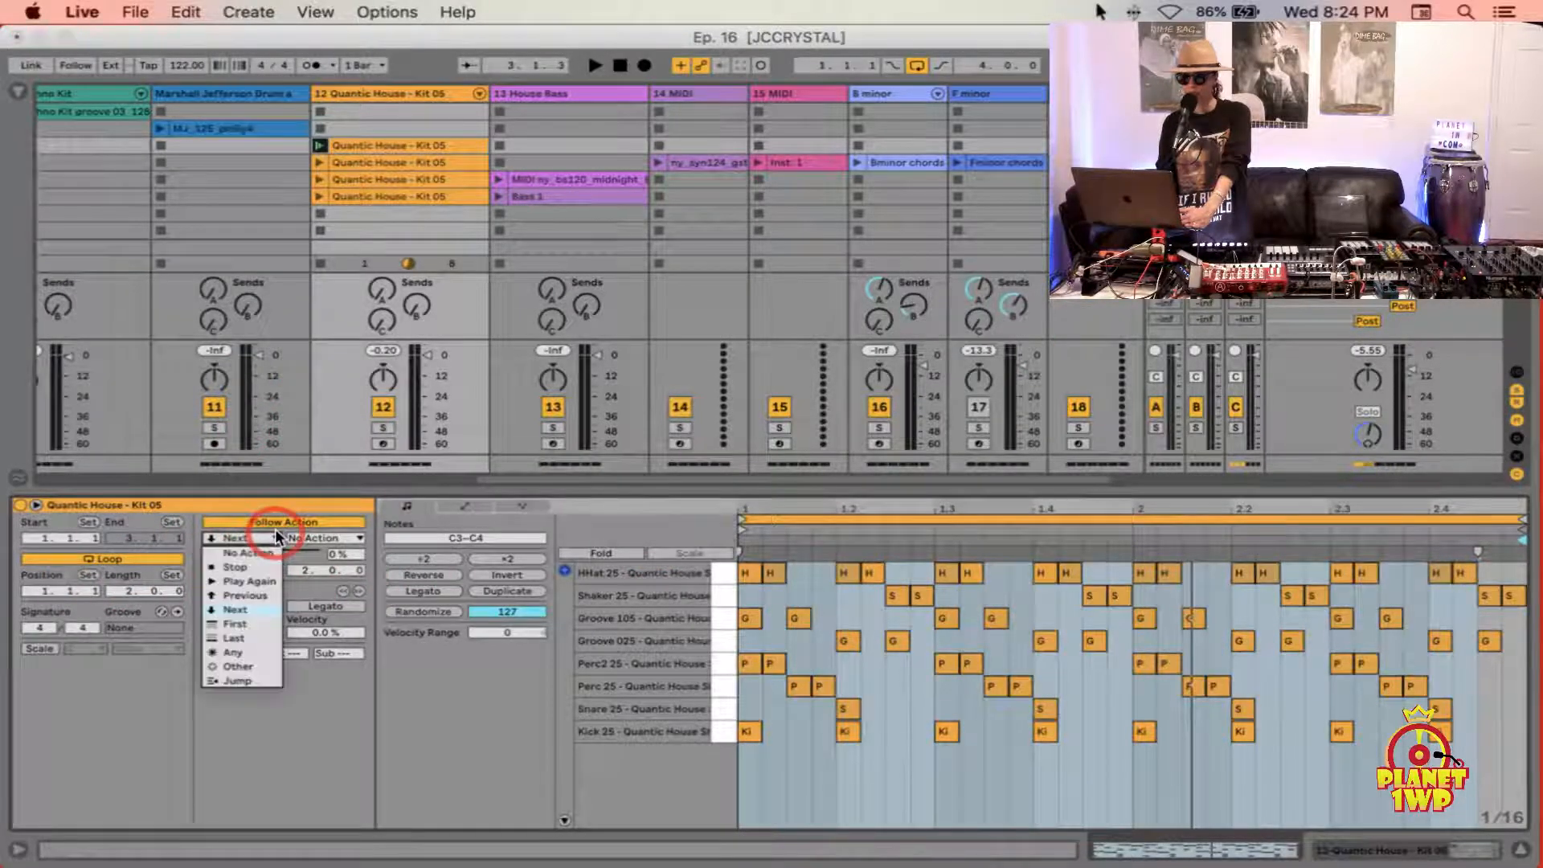
{"action": "left_click", "coordinate": [380, 196]}
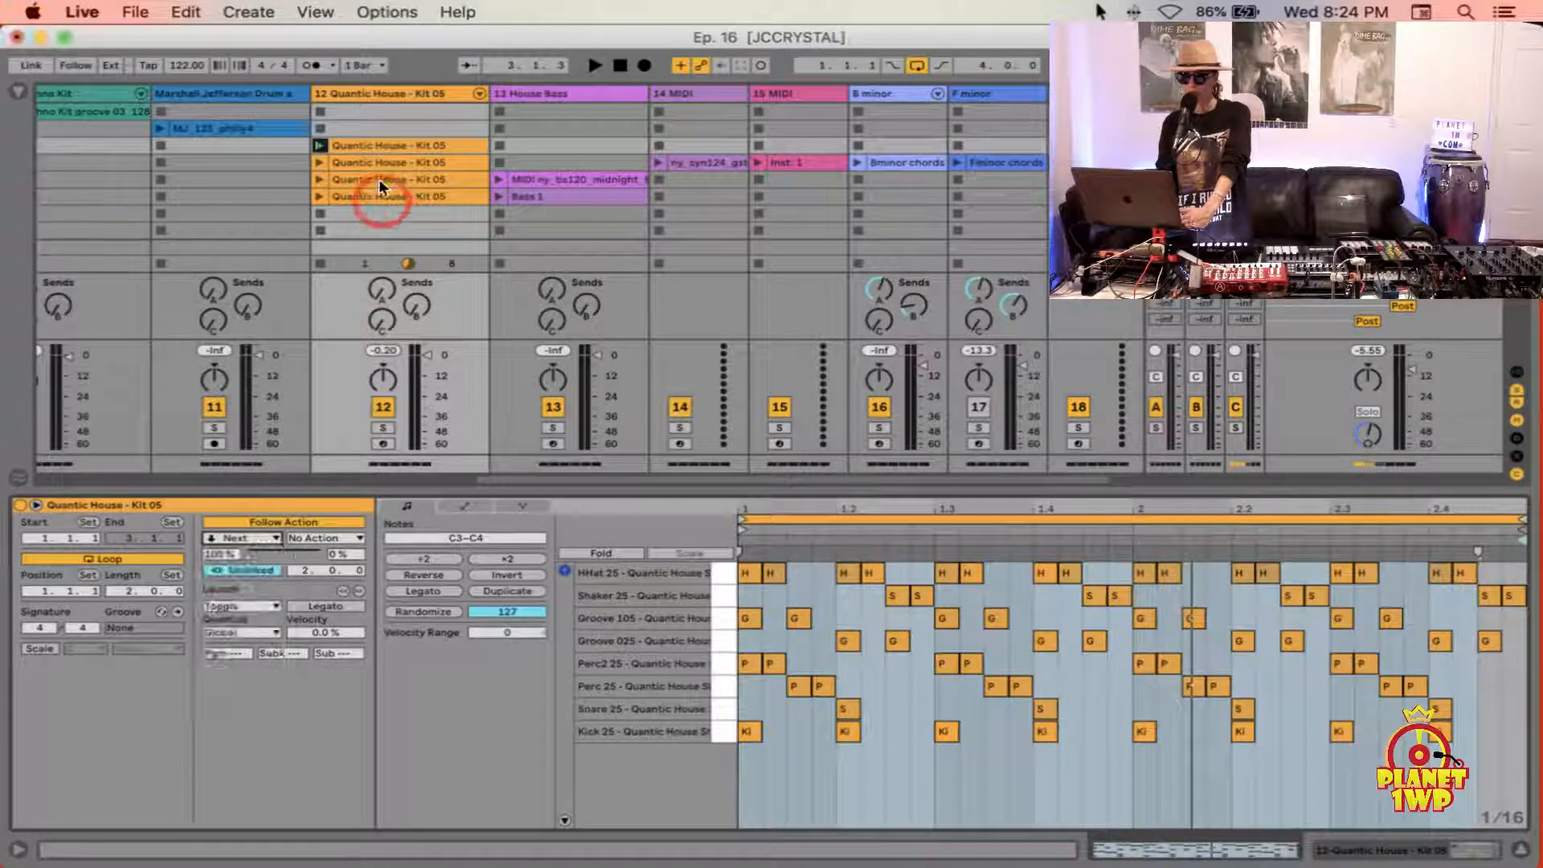
Step: Enable Follow Action on the second Quantic House - Kit 05 clip and set its action to Last
{"action": "left_click", "coordinate": [371, 161]}
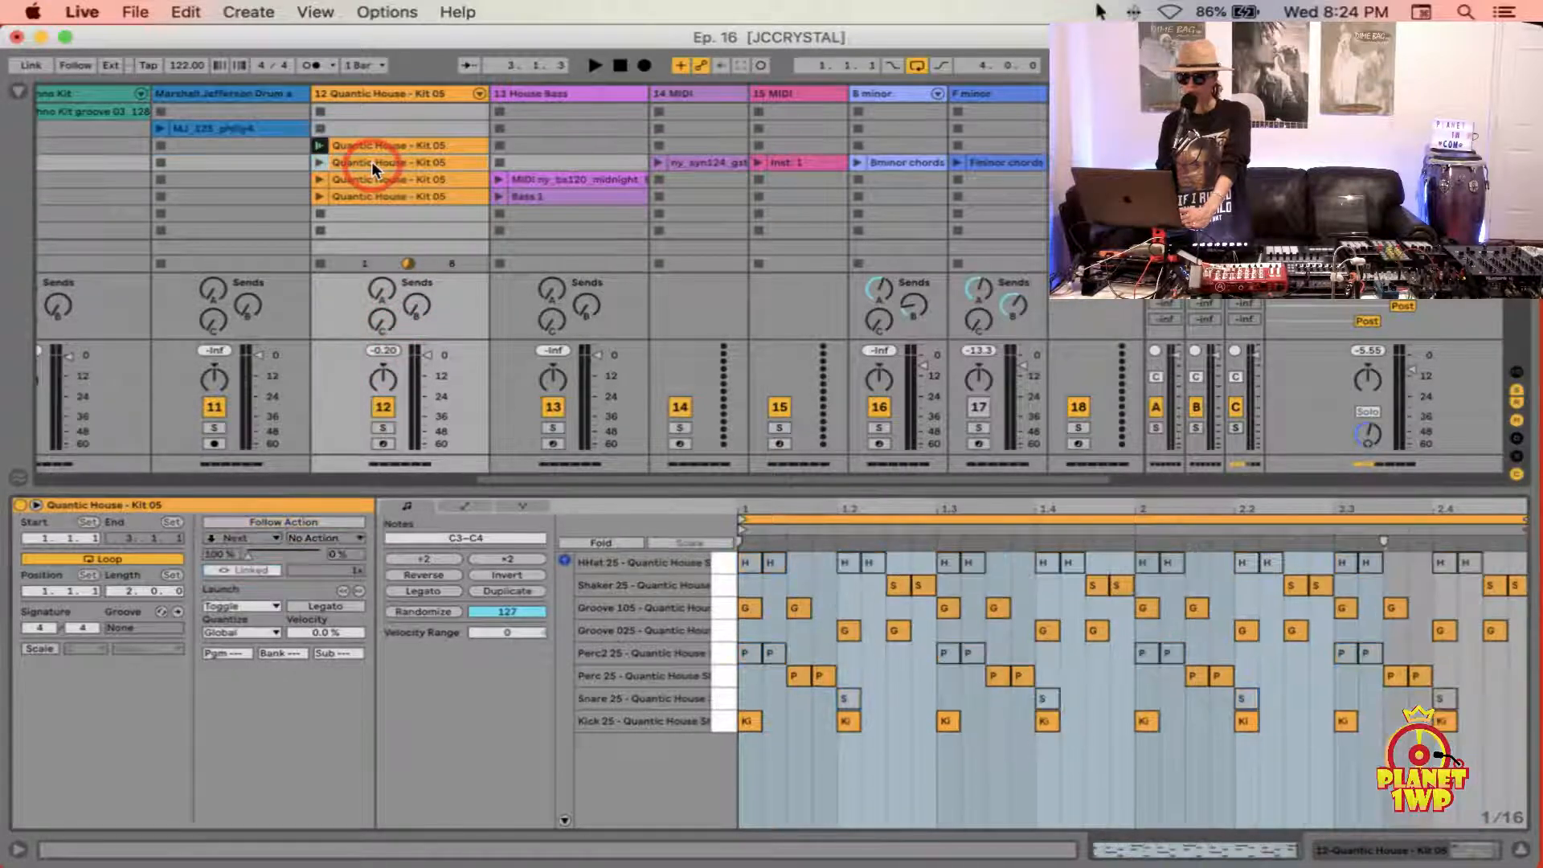
{"action": "left_click", "coordinate": [268, 523]}
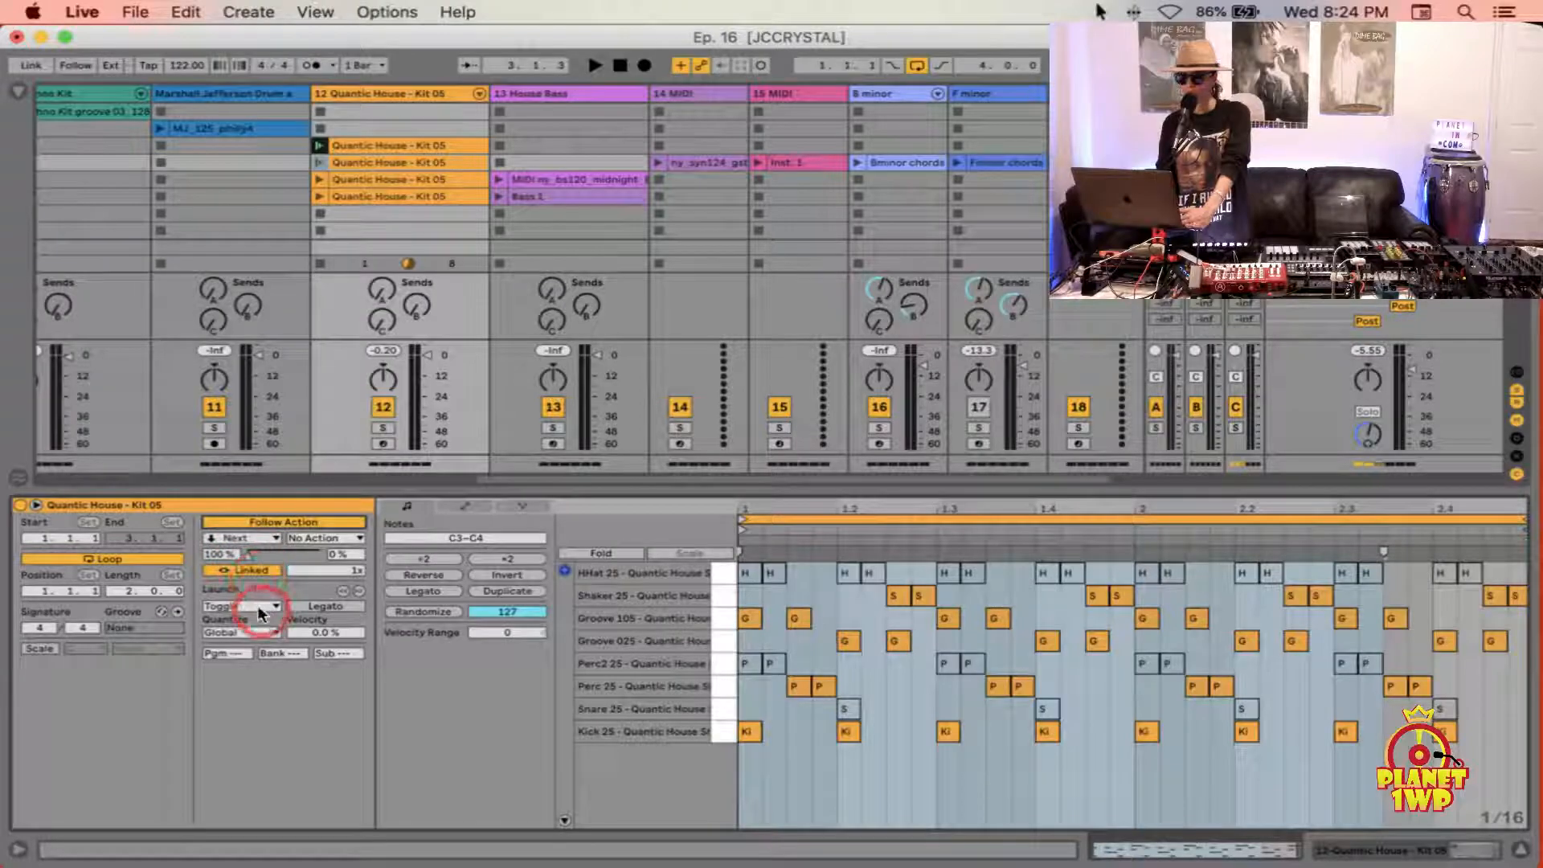
{"action": "left_click", "coordinate": [242, 539]}
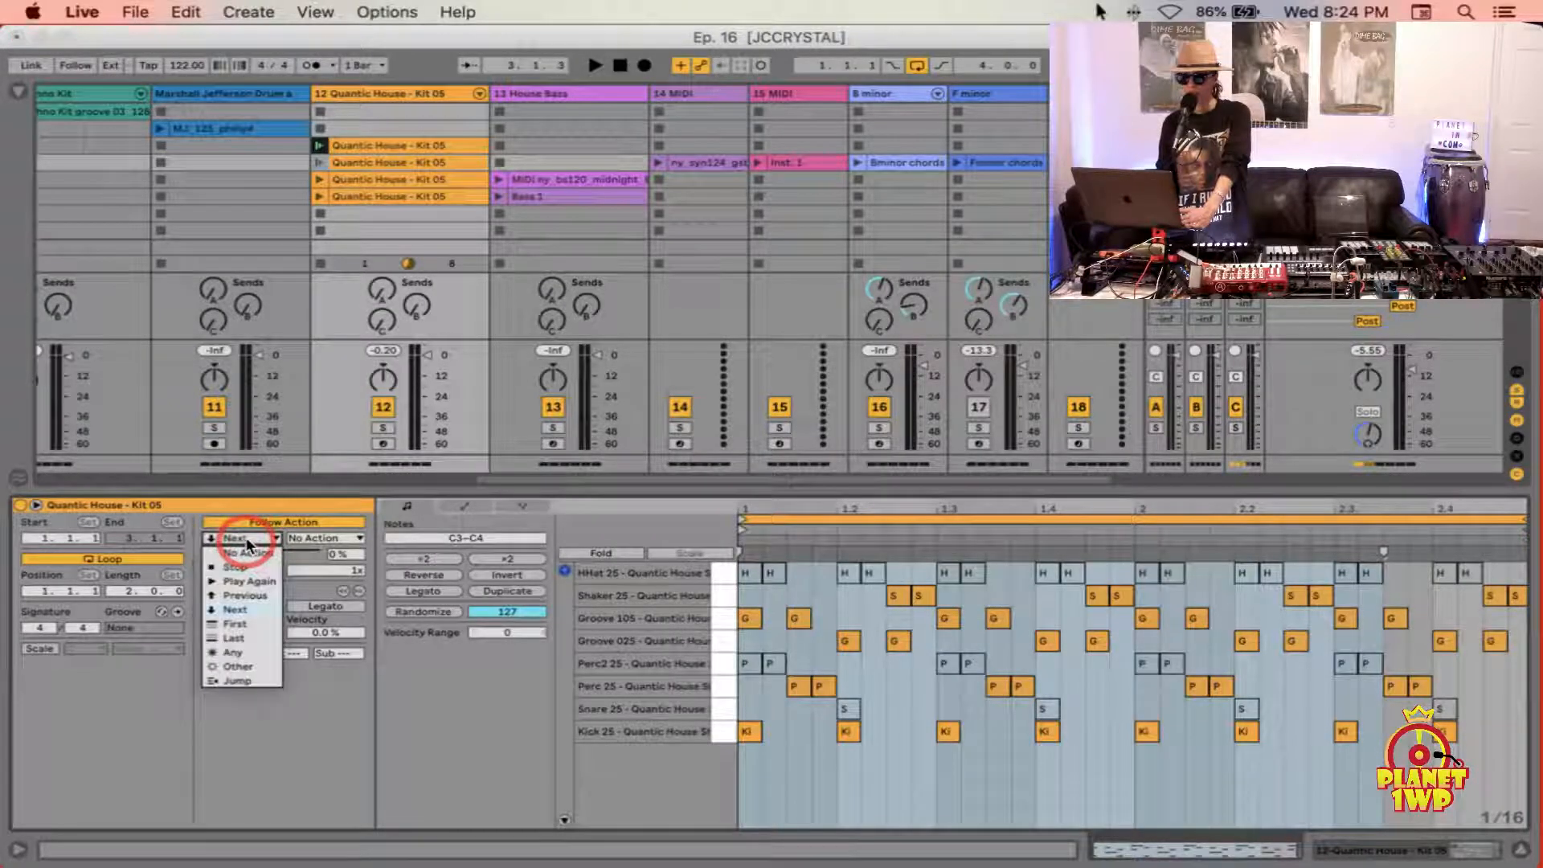
{"action": "left_click", "coordinate": [244, 637]}
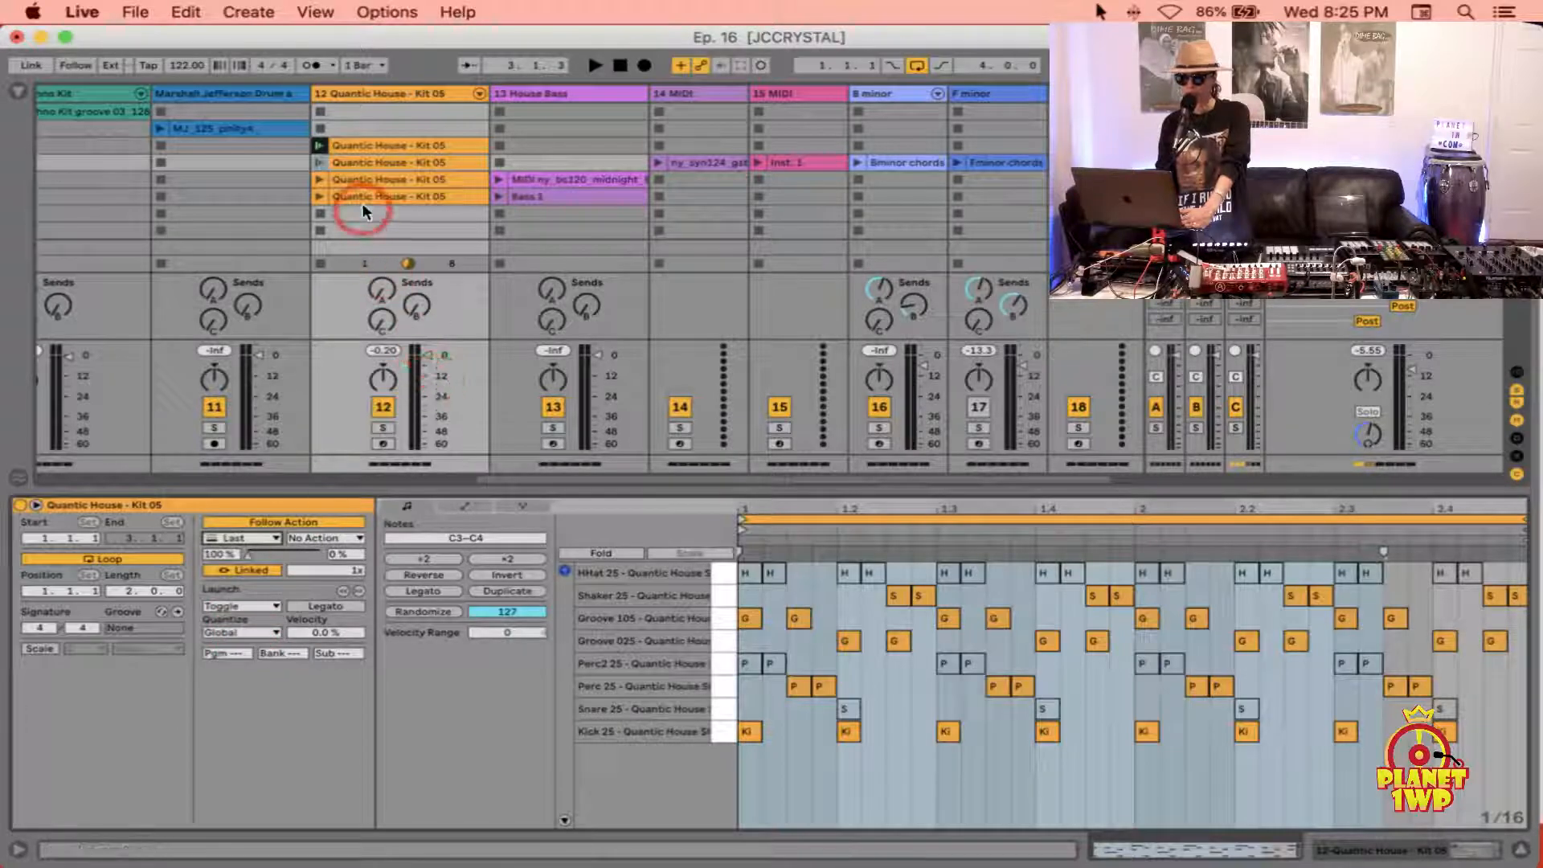
{"action": "left_click", "coordinate": [351, 607]}
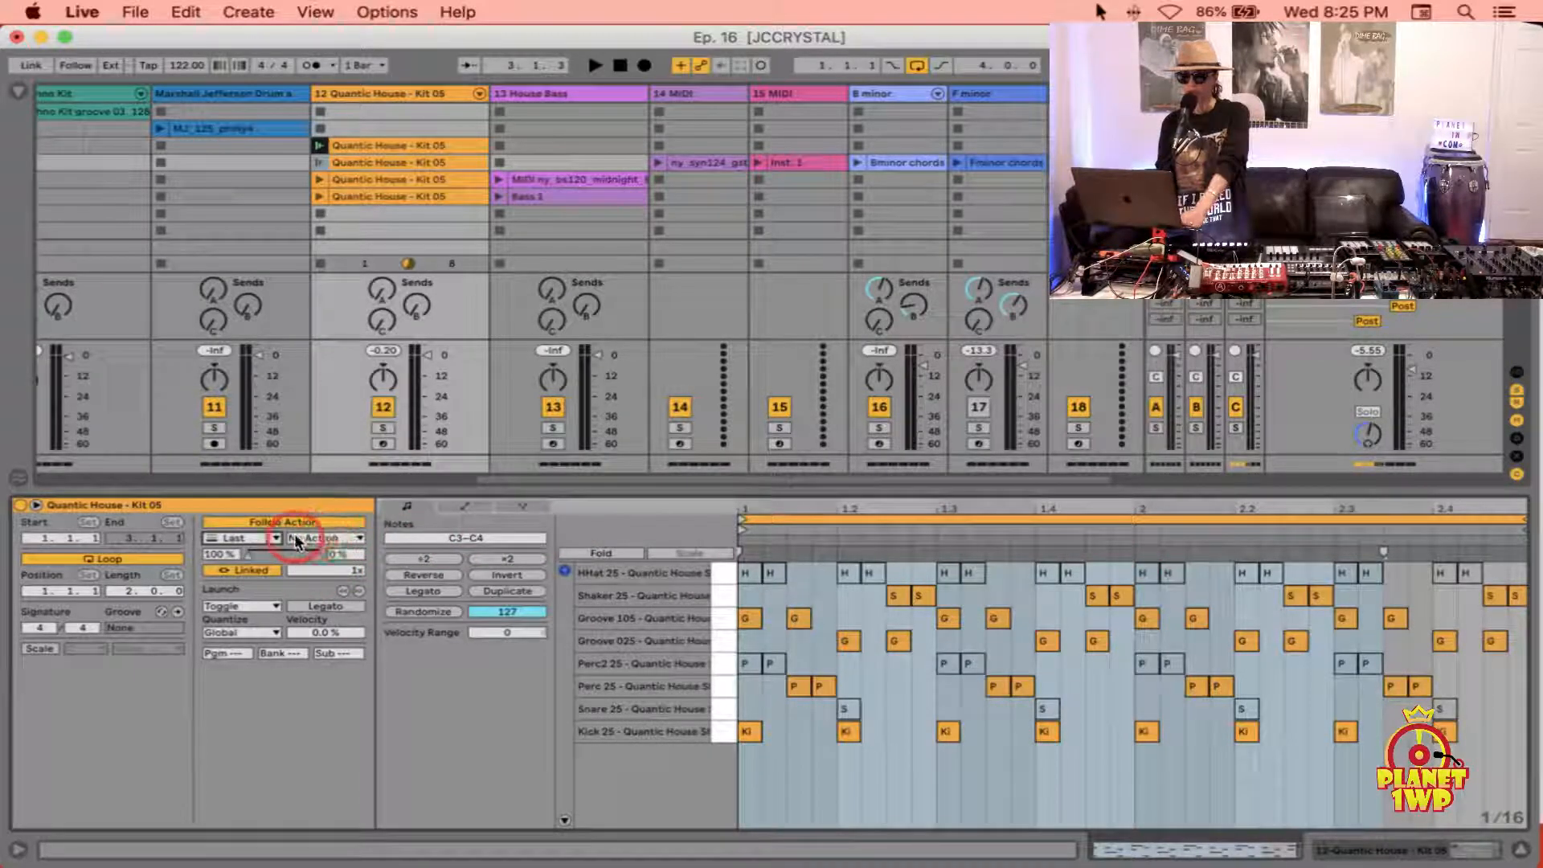
Step: Set the fourth Quantic House - Kit 05 clip's follow action to Previous and enable Follow Action
{"action": "right_click", "coordinate": [371, 188]}
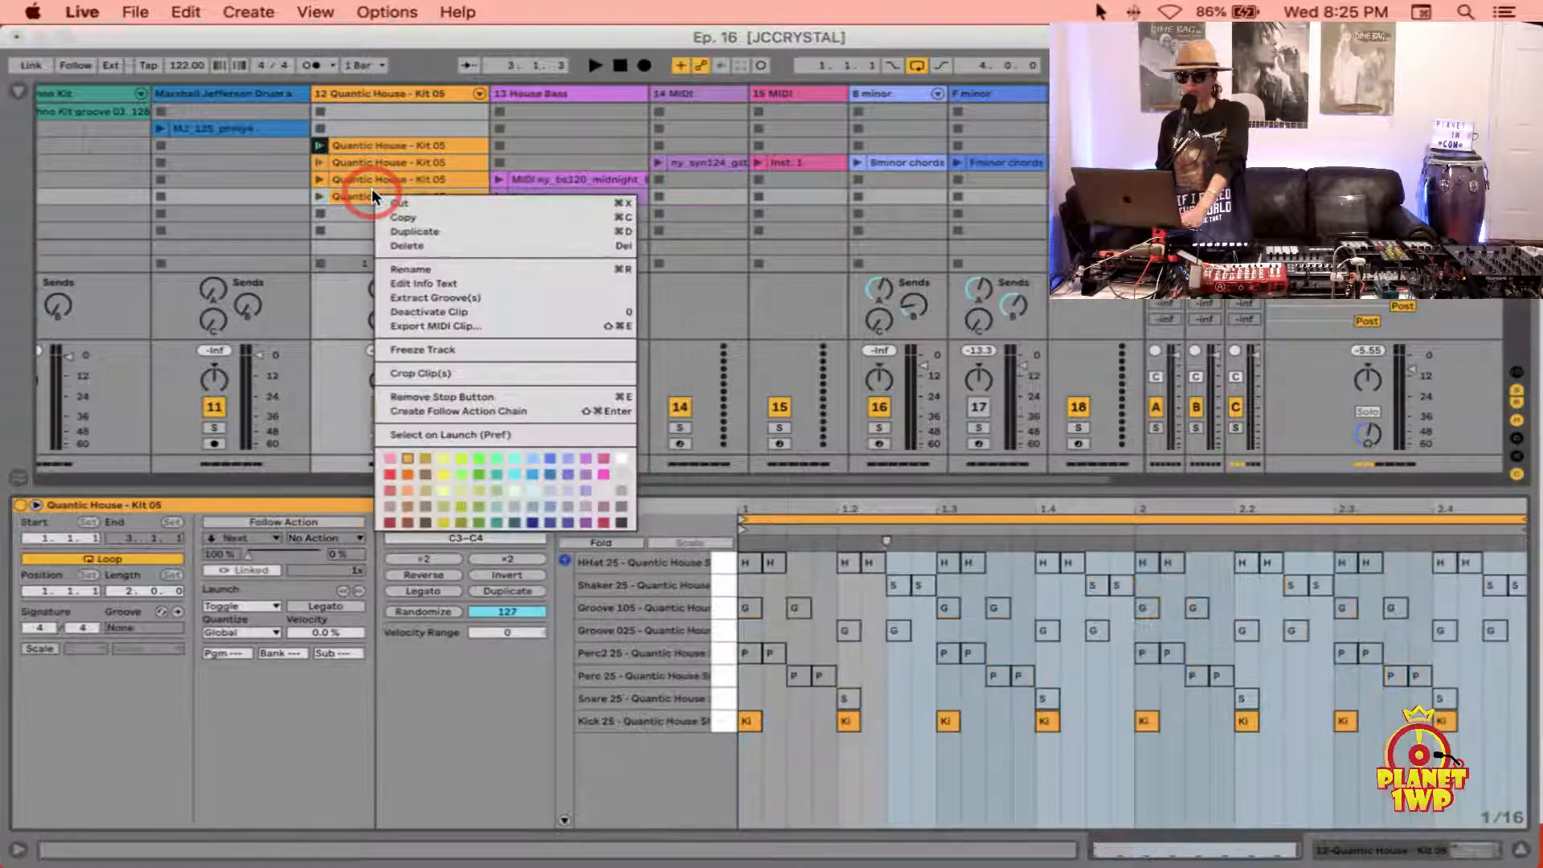
{"action": "left_click", "coordinate": [350, 190]}
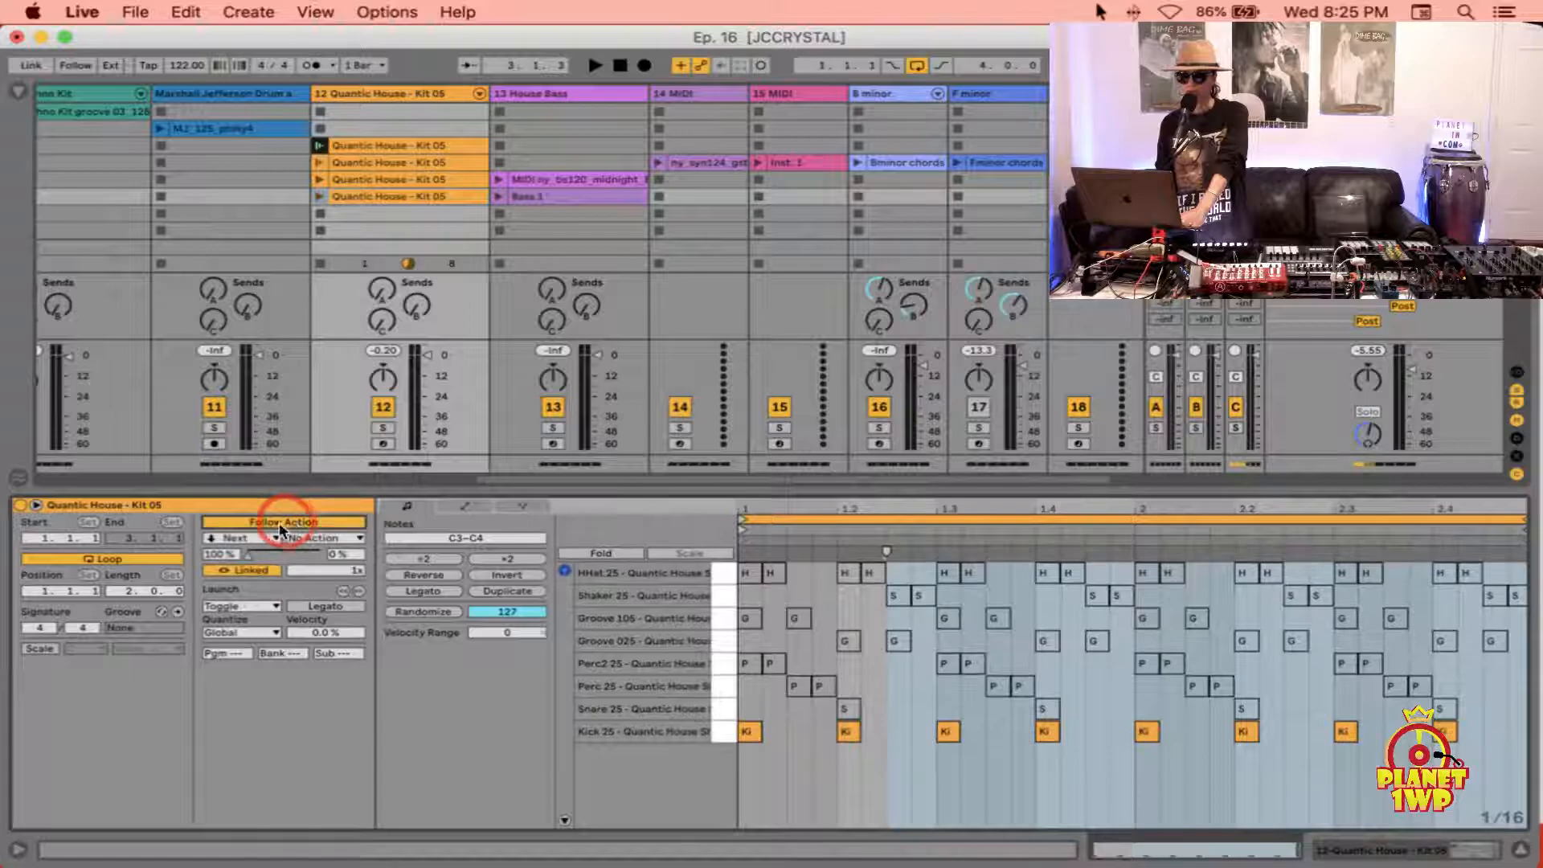
{"action": "left_click", "coordinate": [270, 533]}
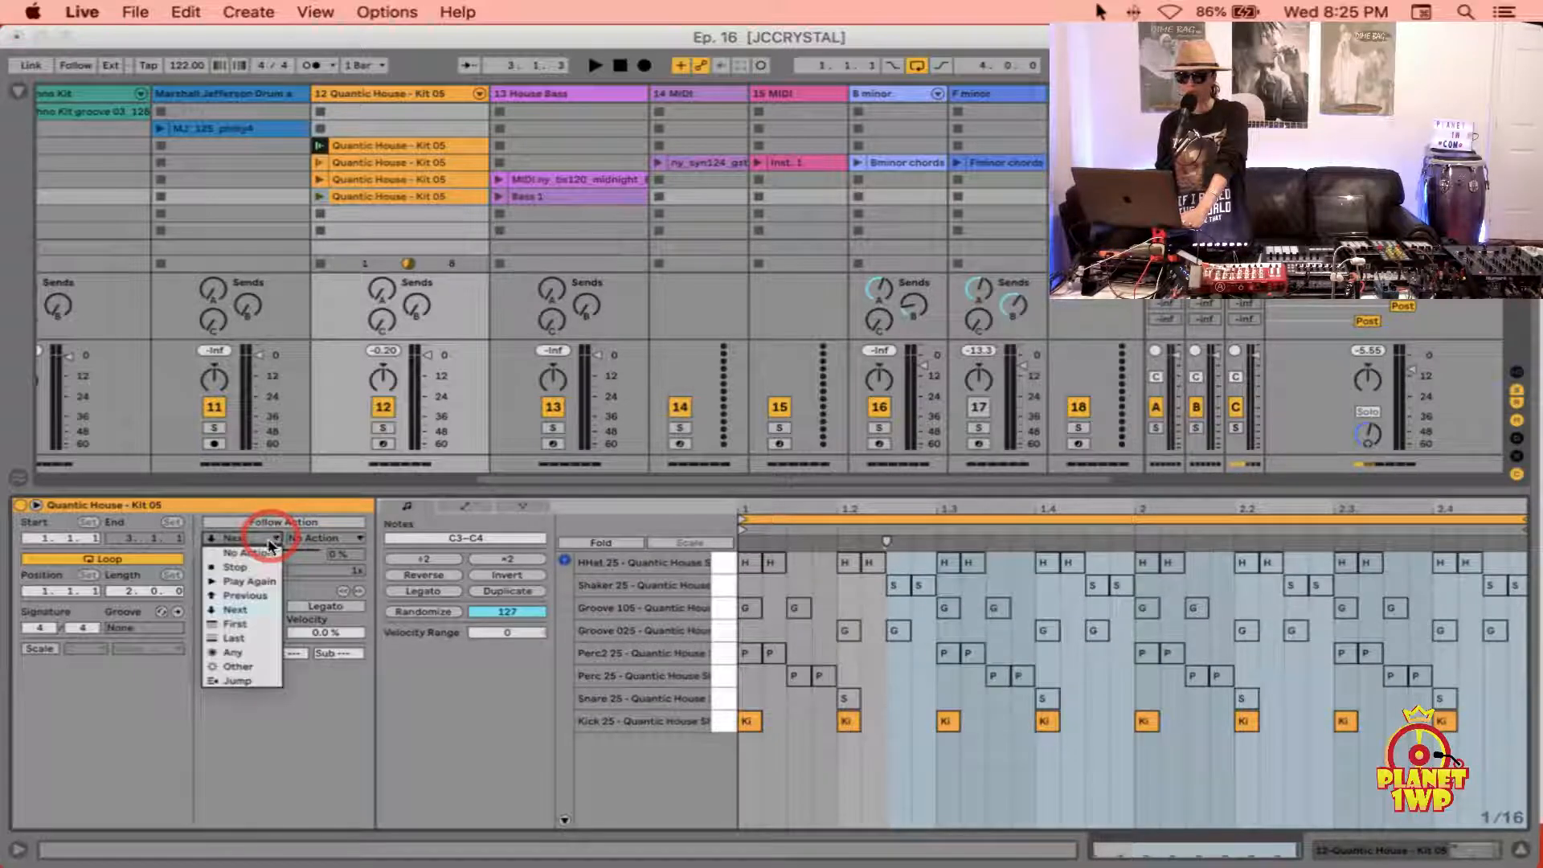
{"action": "left_click", "coordinate": [256, 596]}
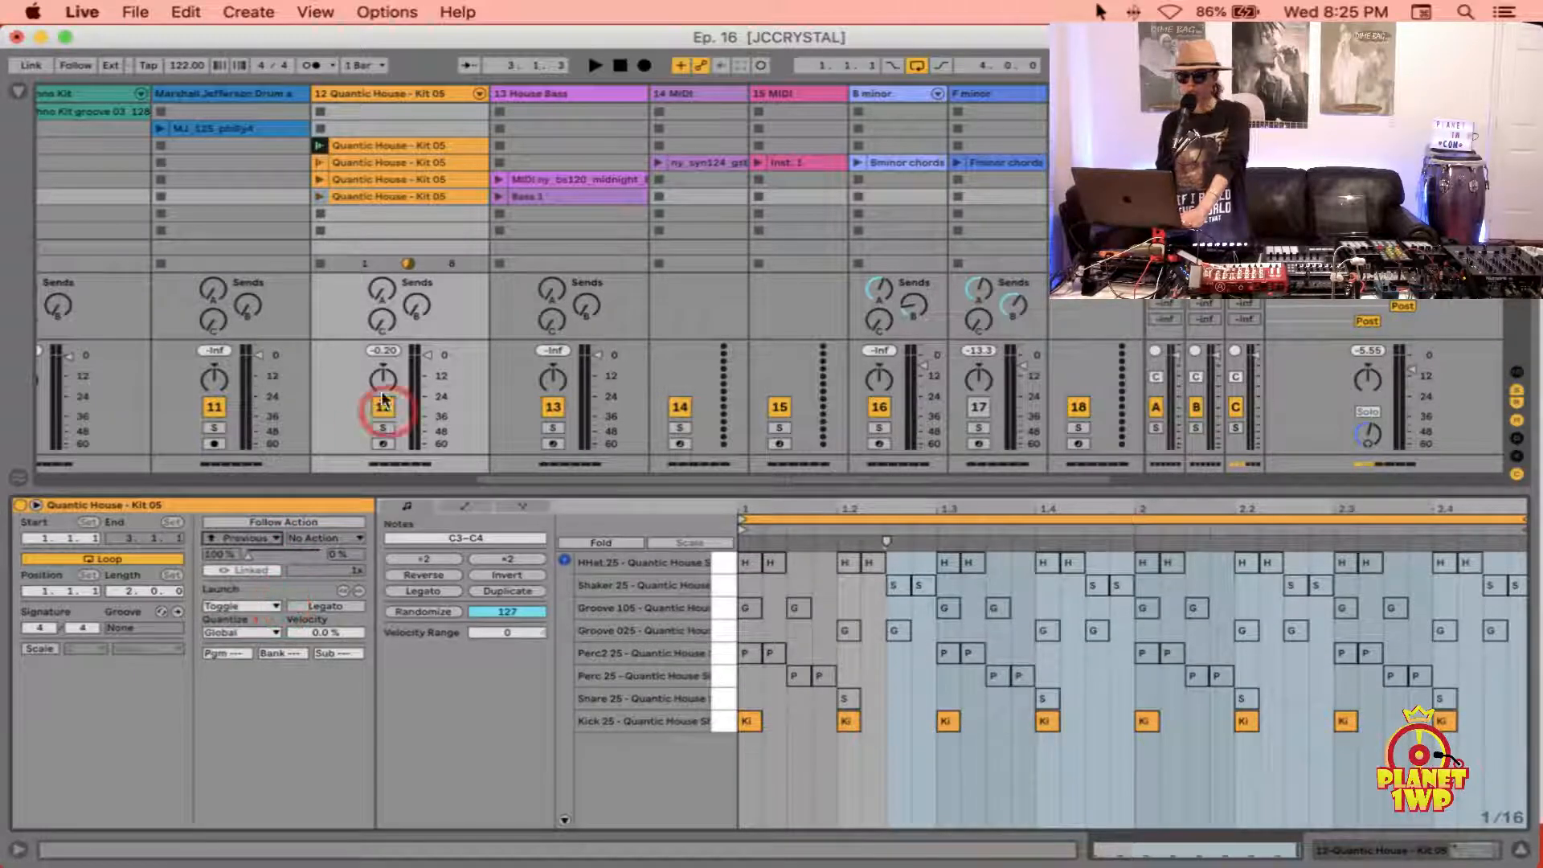
{"action": "left_click", "coordinate": [213, 433]}
{"action": "left_click", "coordinate": [273, 521]}
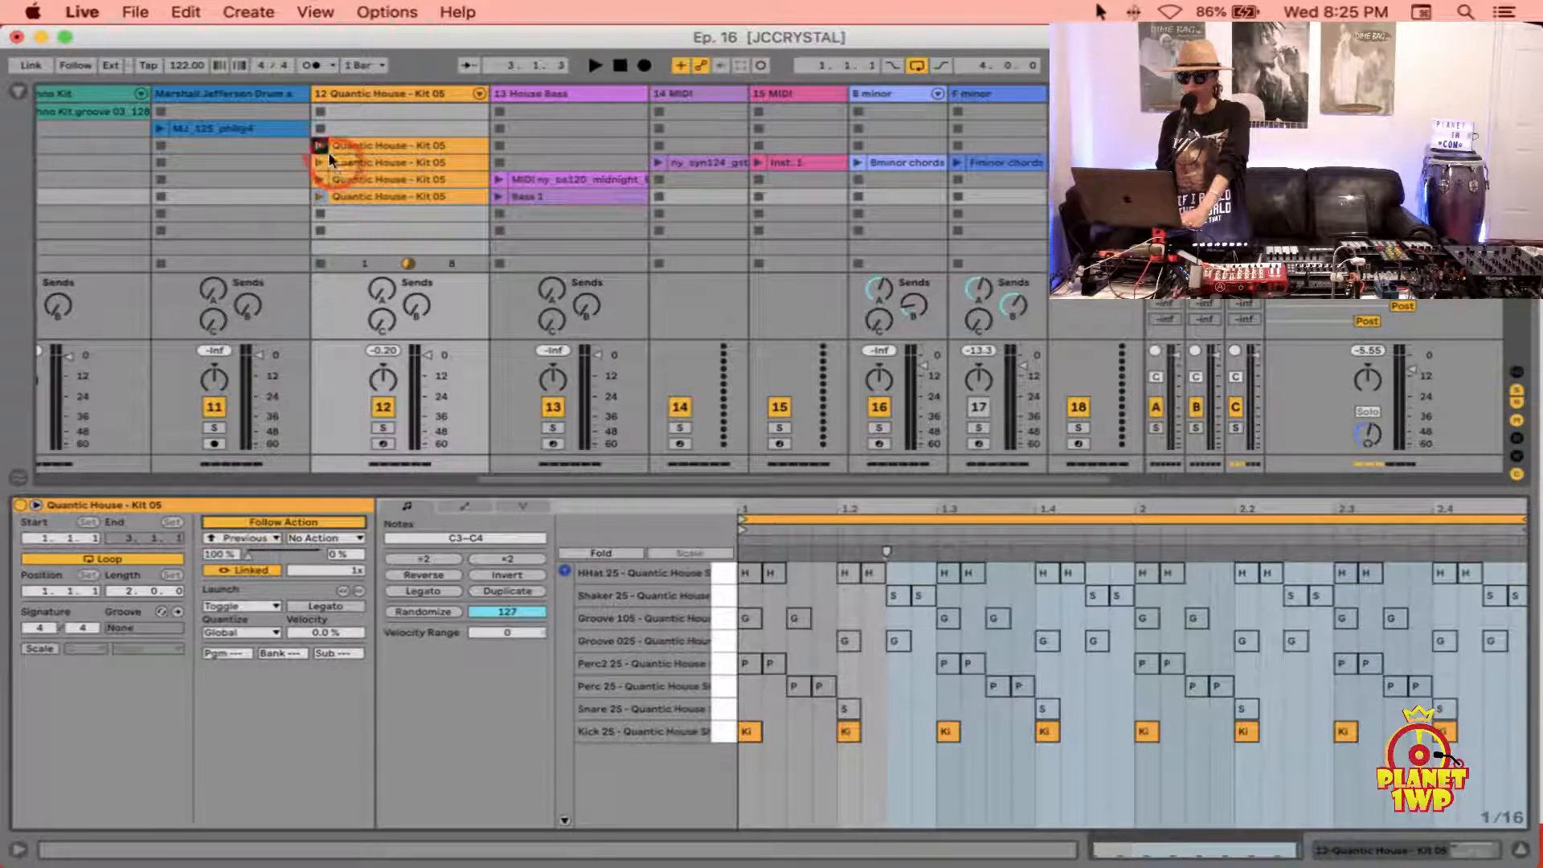
Step: Enable Follow Action on the third Quantic House - Kit 05 clip and set its action to Jump with target 1
{"action": "left_click", "coordinate": [352, 195]}
{"action": "left_click", "coordinate": [354, 181]}
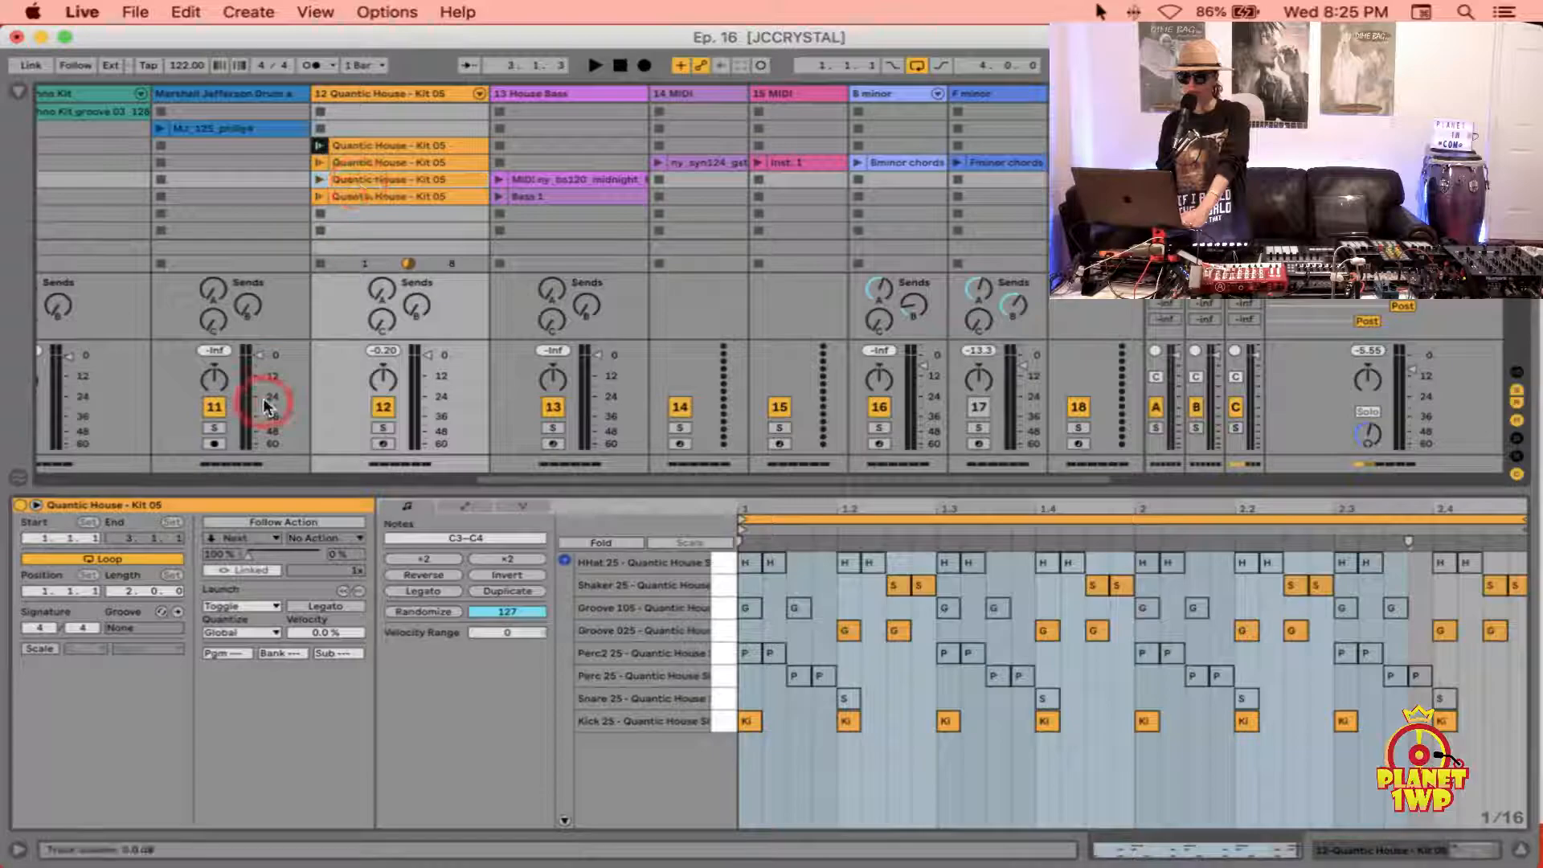
{"action": "left_click", "coordinate": [253, 523]}
{"action": "left_click", "coordinate": [261, 537]}
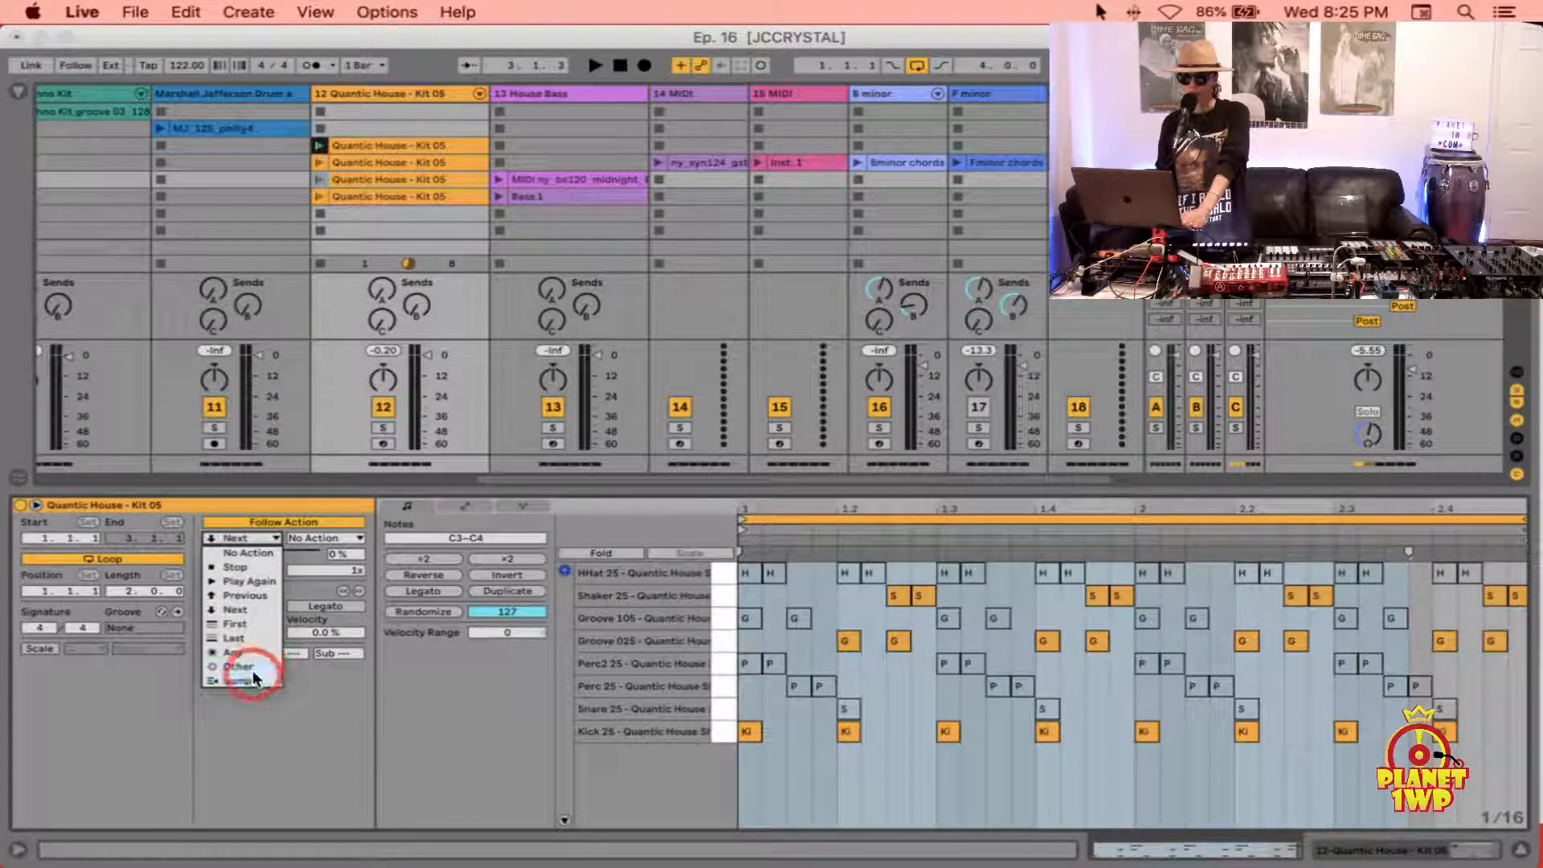
{"action": "left_click", "coordinate": [244, 679]}
{"action": "left_click", "coordinate": [288, 521]}
{"action": "left_click", "coordinate": [272, 539]}
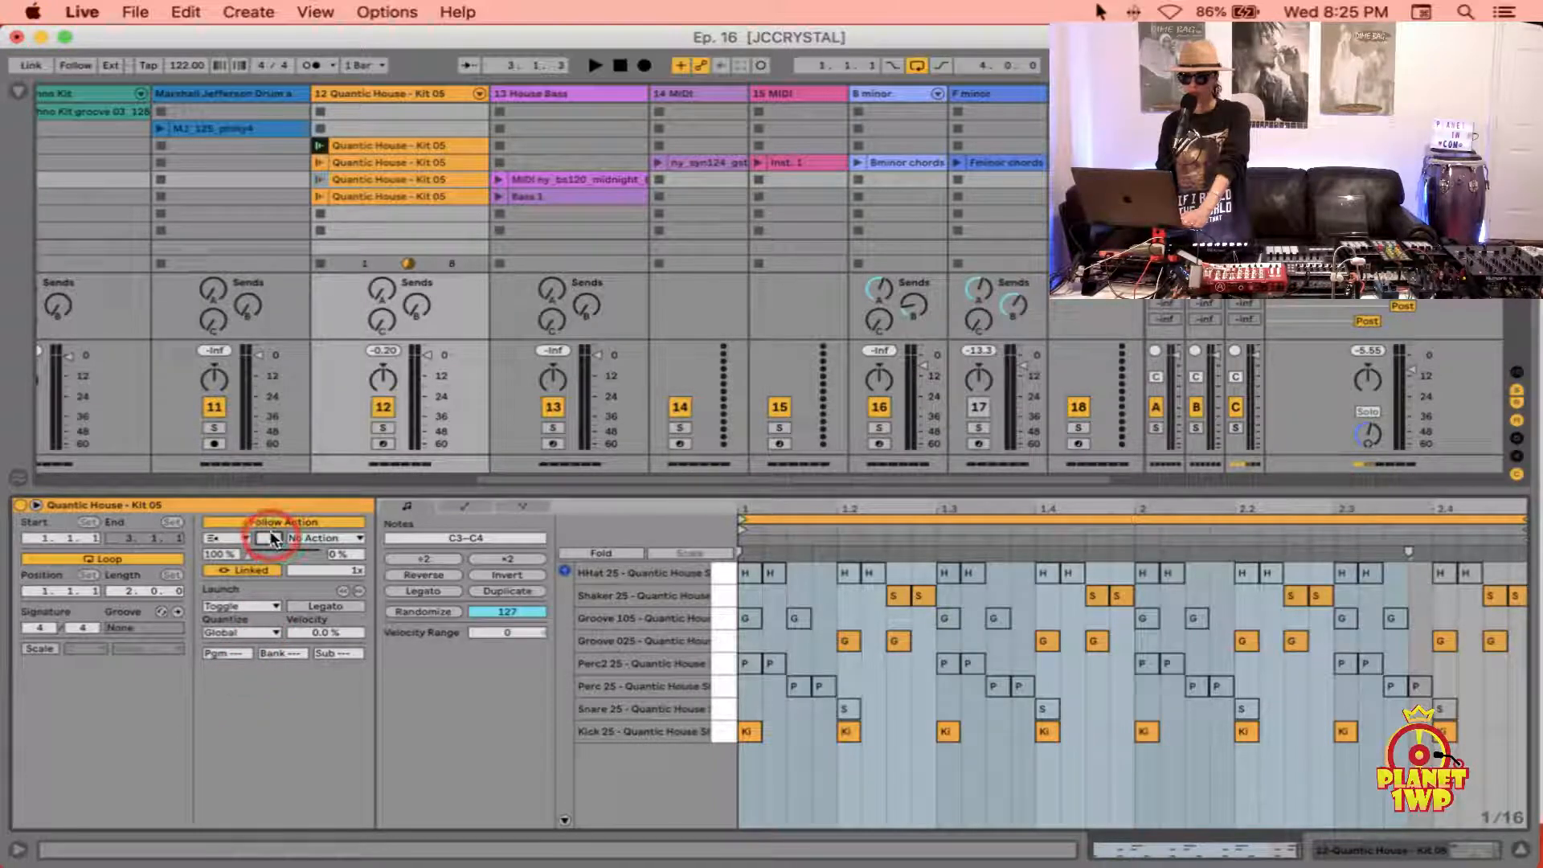
Step: Launch the first Quantic House - Kit 05 clip and check the other clips' follow action settings as the chain plays
{"action": "left_click", "coordinate": [321, 302]}
{"action": "left_click", "coordinate": [320, 141]}
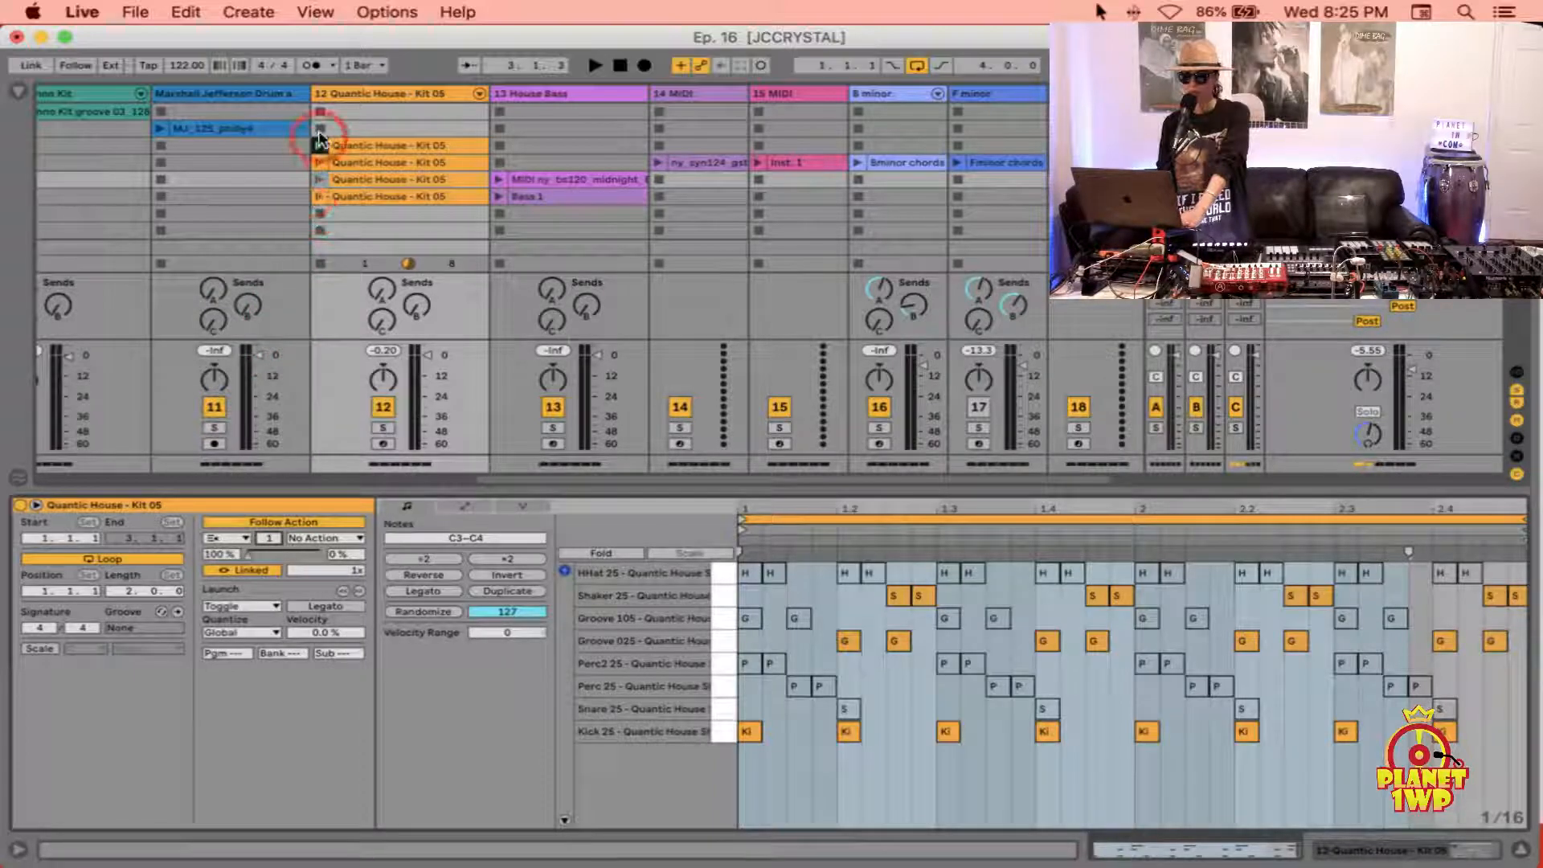
{"action": "left_click", "coordinate": [340, 143]}
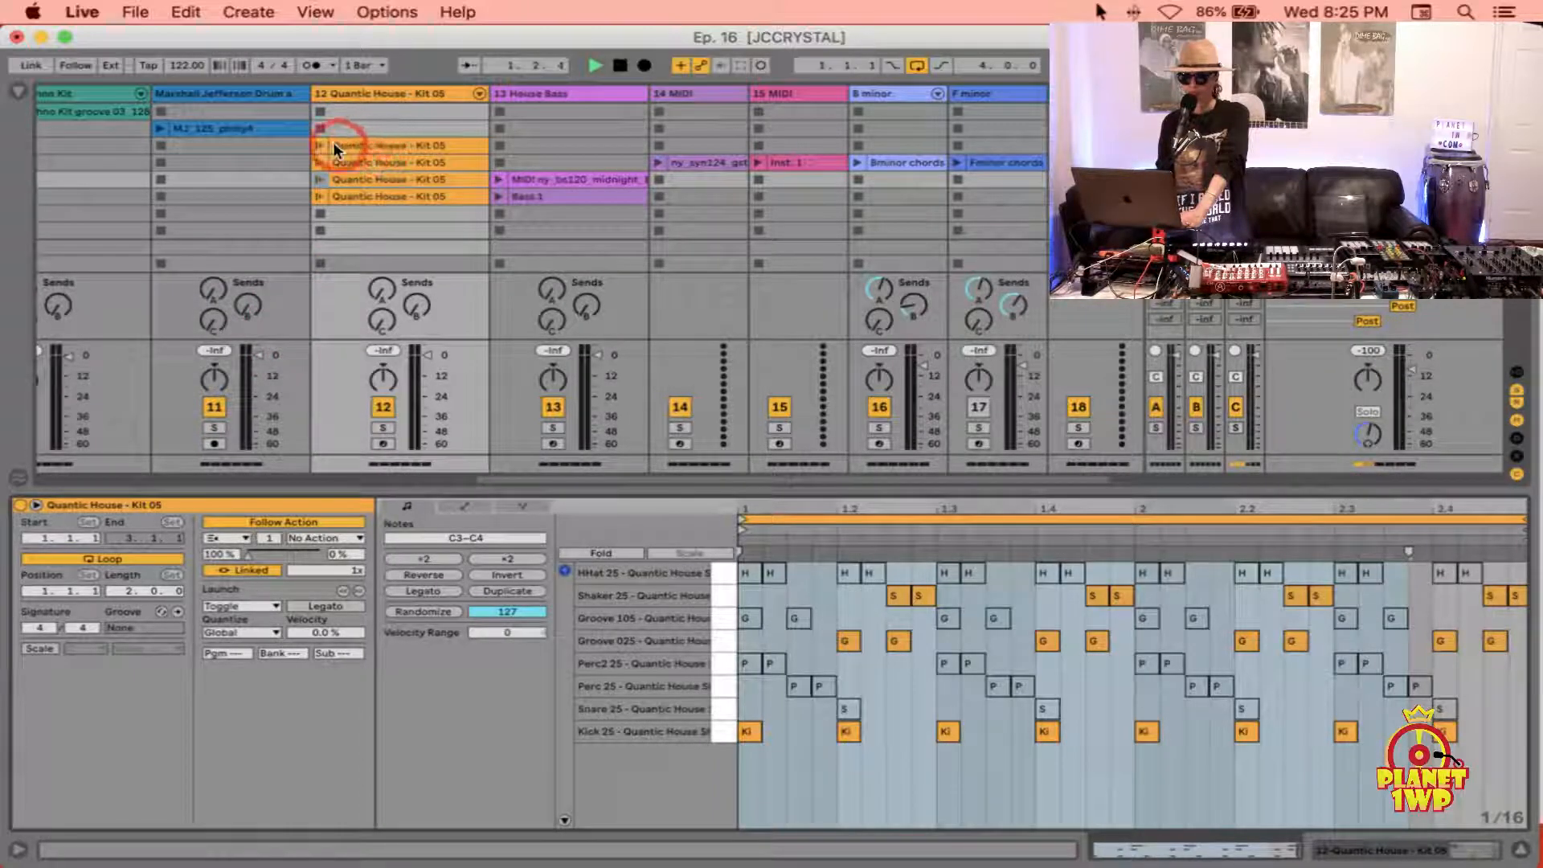
{"action": "left_click", "coordinate": [465, 146]}
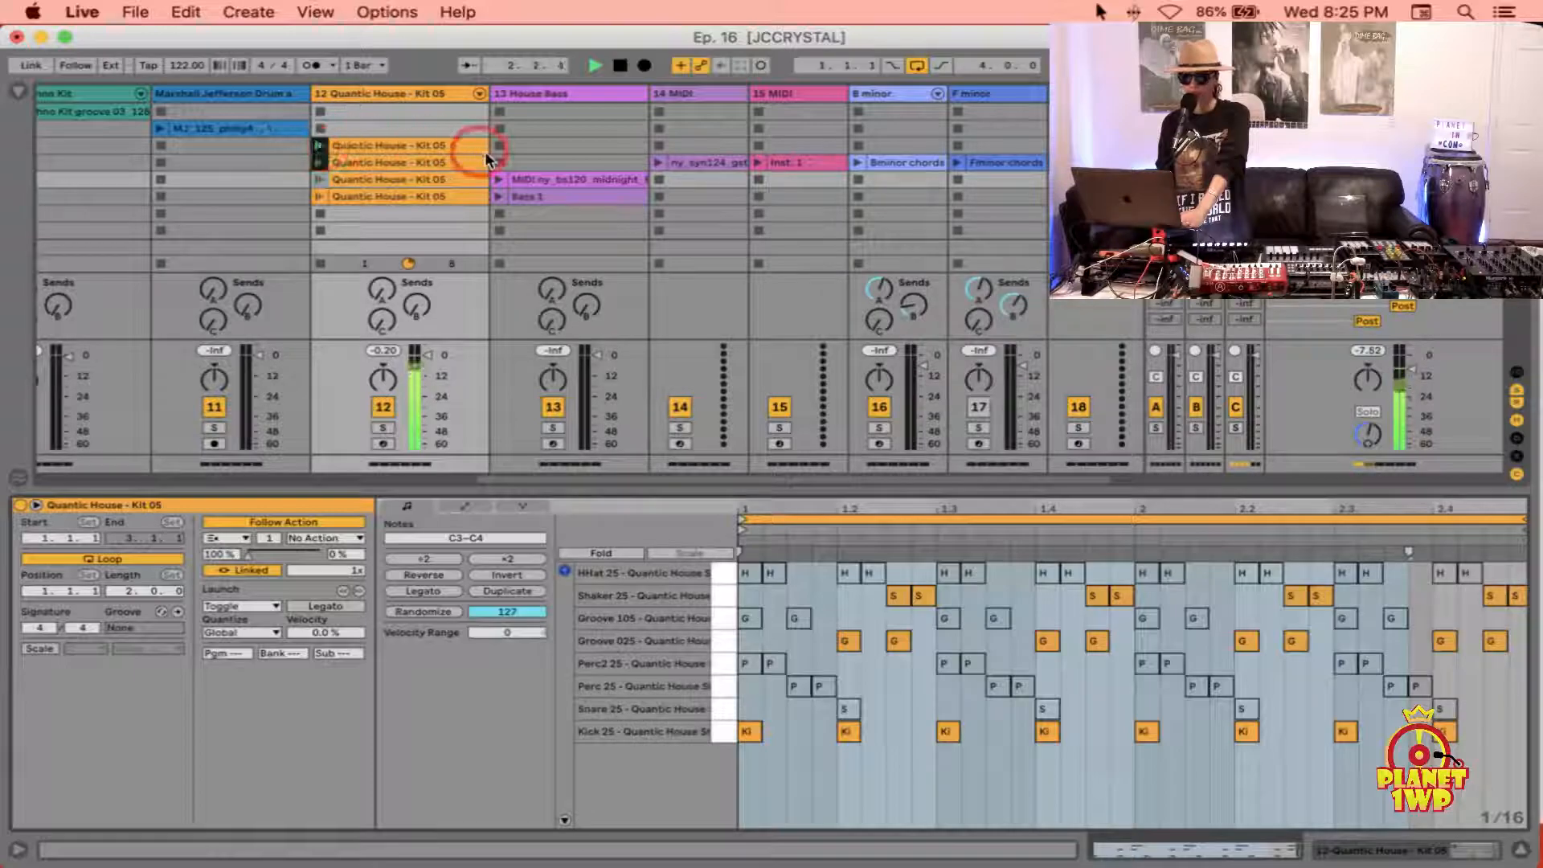
{"action": "left_click", "coordinate": [396, 162]}
{"action": "left_click", "coordinate": [385, 186]}
{"action": "left_click", "coordinate": [397, 161]}
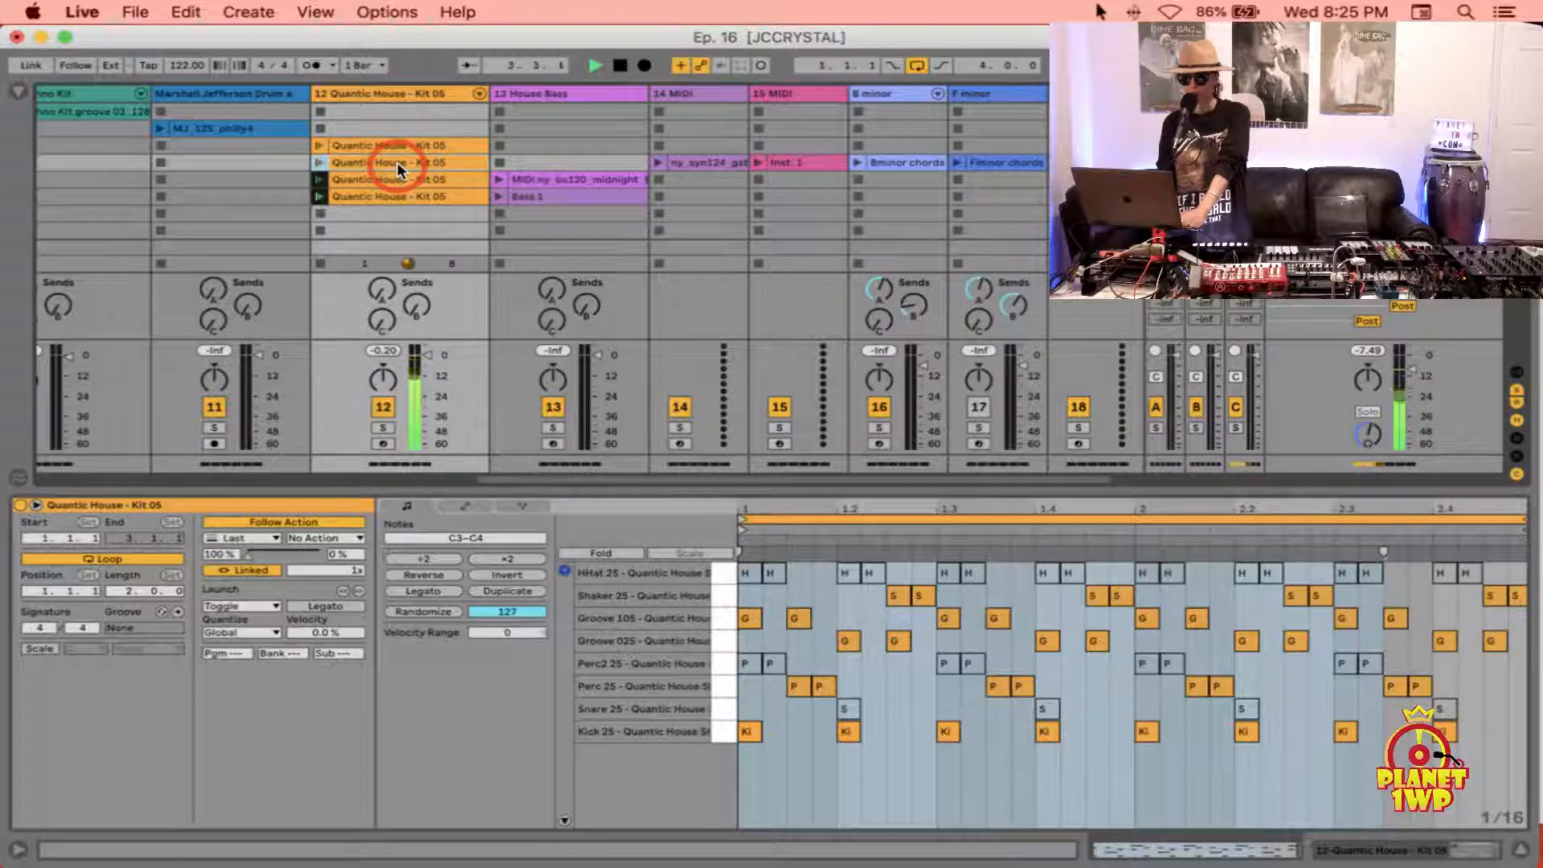
{"action": "left_click", "coordinate": [408, 149]}
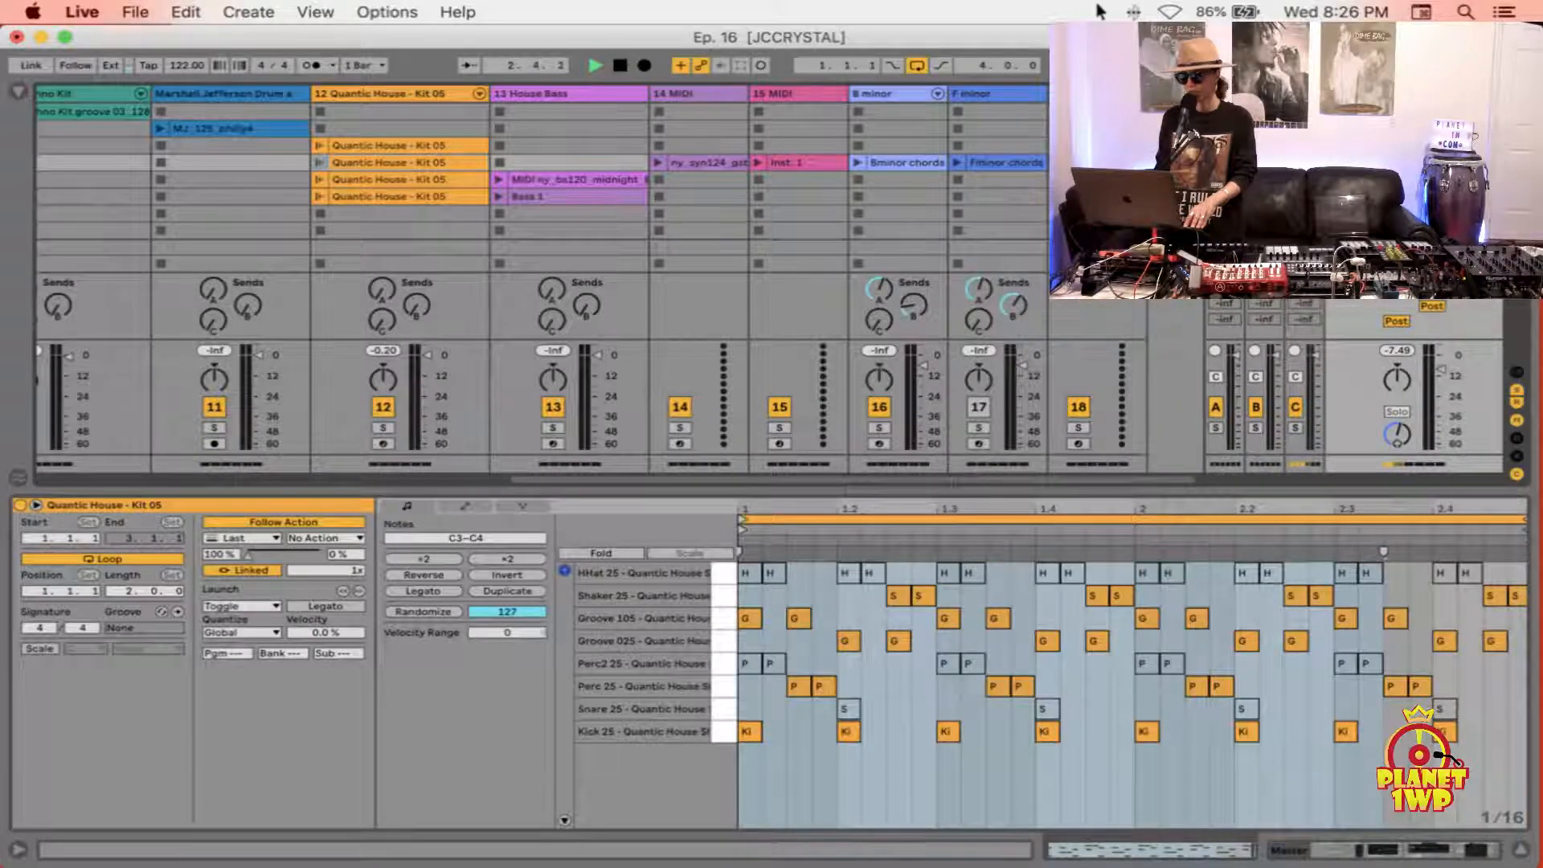
Step: View the Master track's device chain, and open the properties of scene 4
{"action": "key", "text": "shift+Tab"}
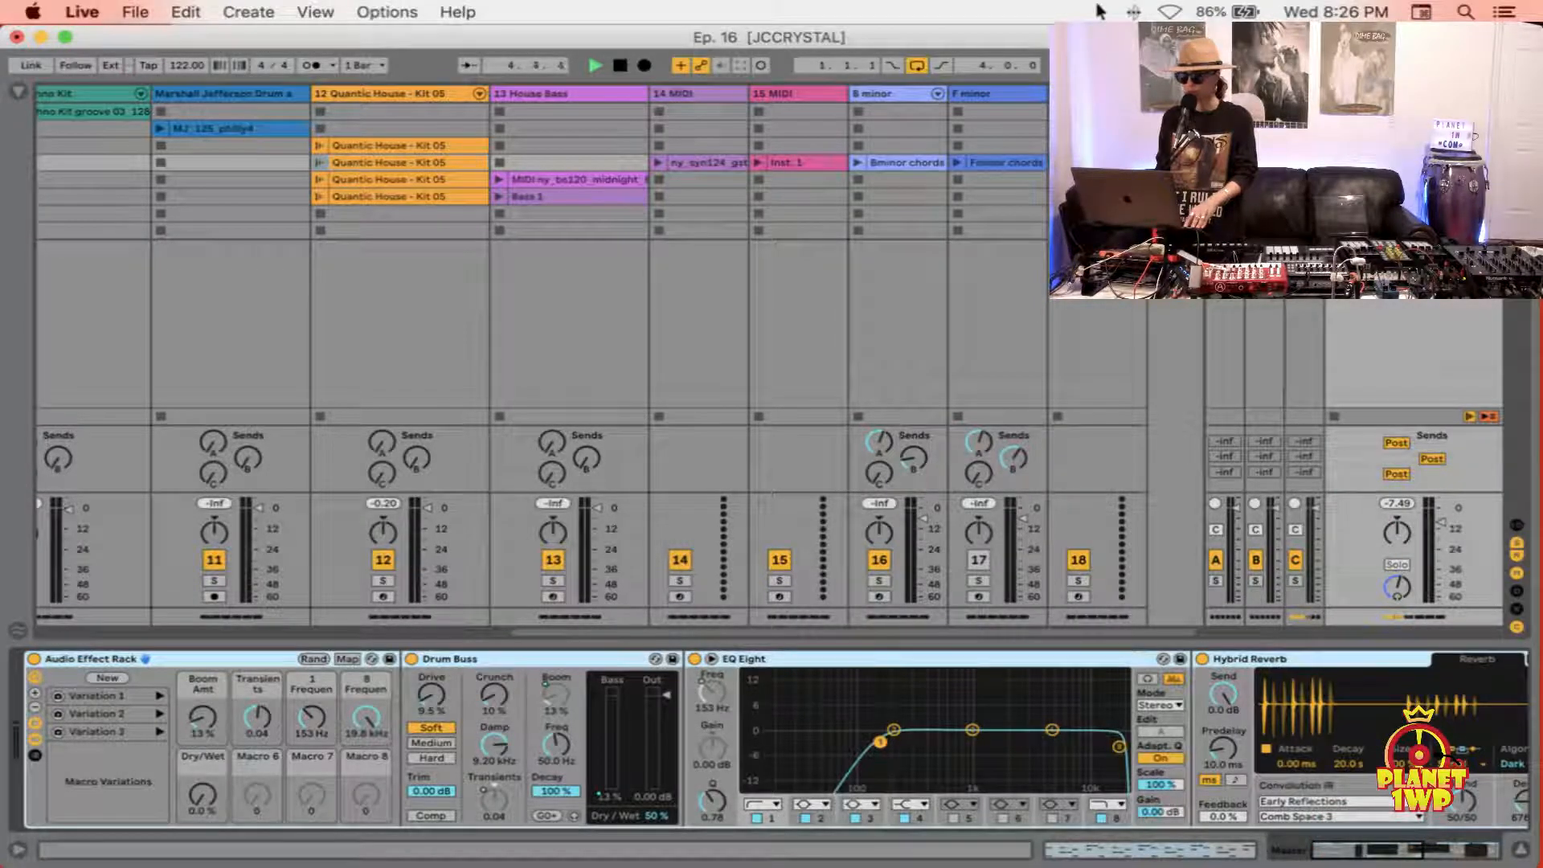
{"action": "left_click", "coordinate": [1210, 851]}
{"action": "key", "text": "shift+Tab"}
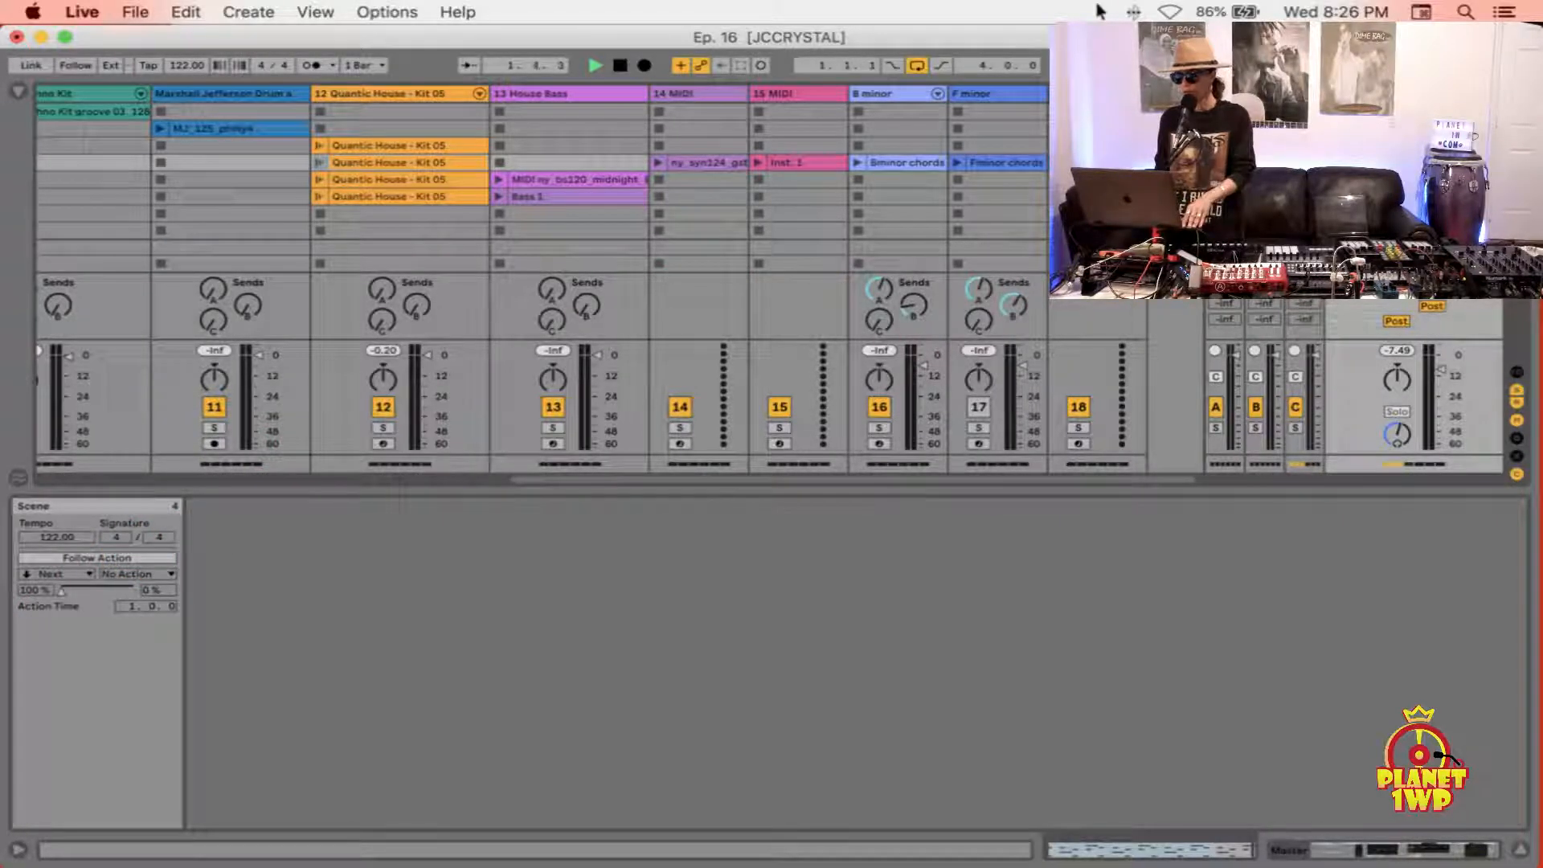
Step: Widen the Master track column and select scene 1 to show its tempo, signature and follow action settings
{"action": "scroll", "coordinate": [763, 282], "scroll_direction": "left", "scroll_amount": 2}
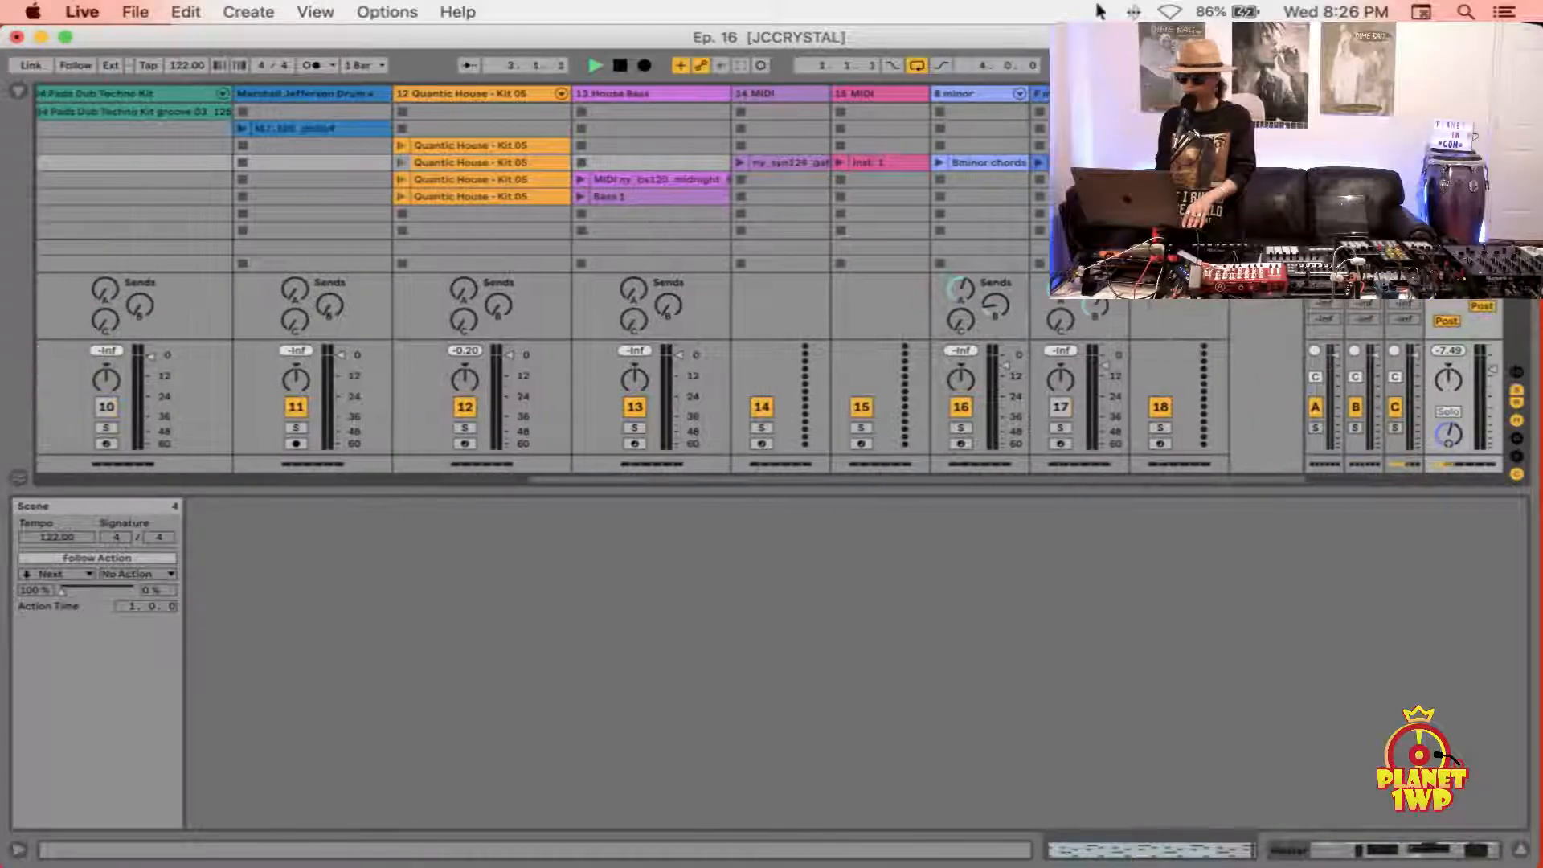
{"action": "left_click_drag", "start_coordinate": [1425, 94], "coordinate": [1287, 94]}
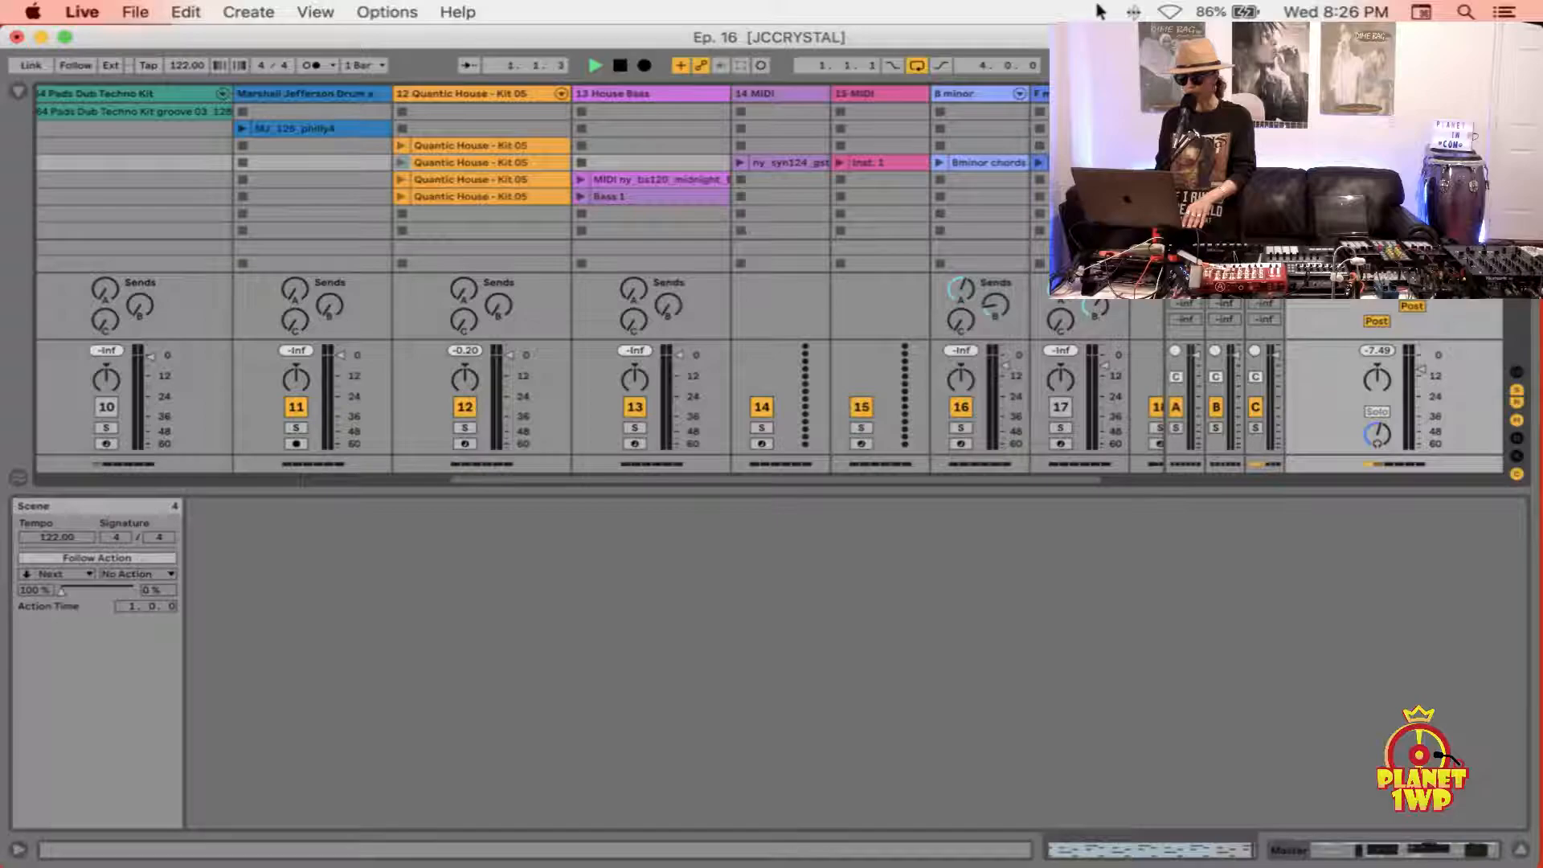
{"action": "key", "text": "Up"}
{"action": "key", "text": "Up"}
{"action": "key", "text": "Up"}
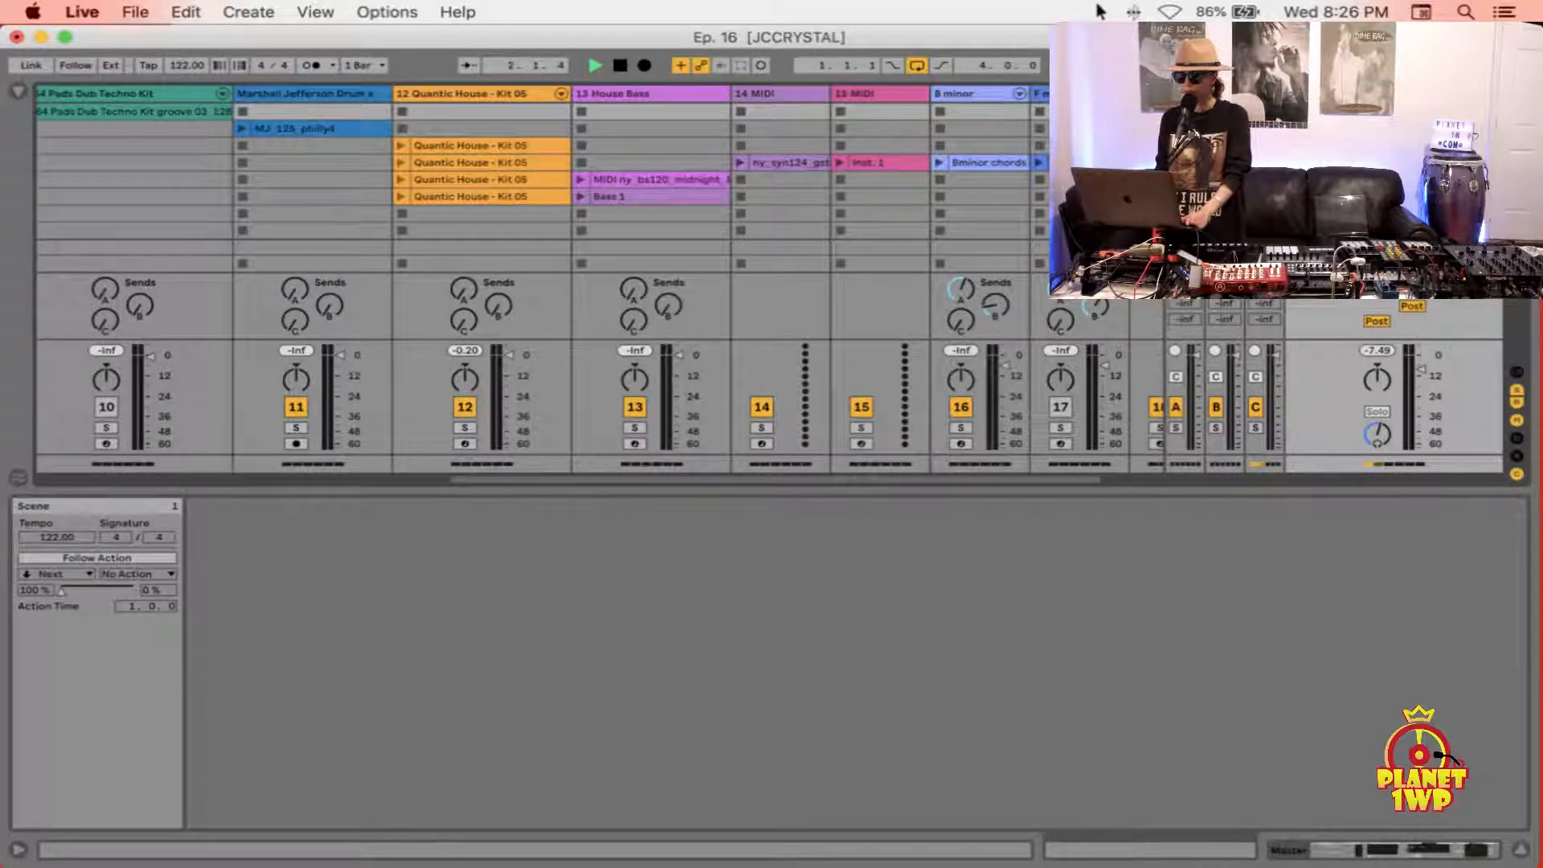
{"action": "key", "text": "super+shift+t"}
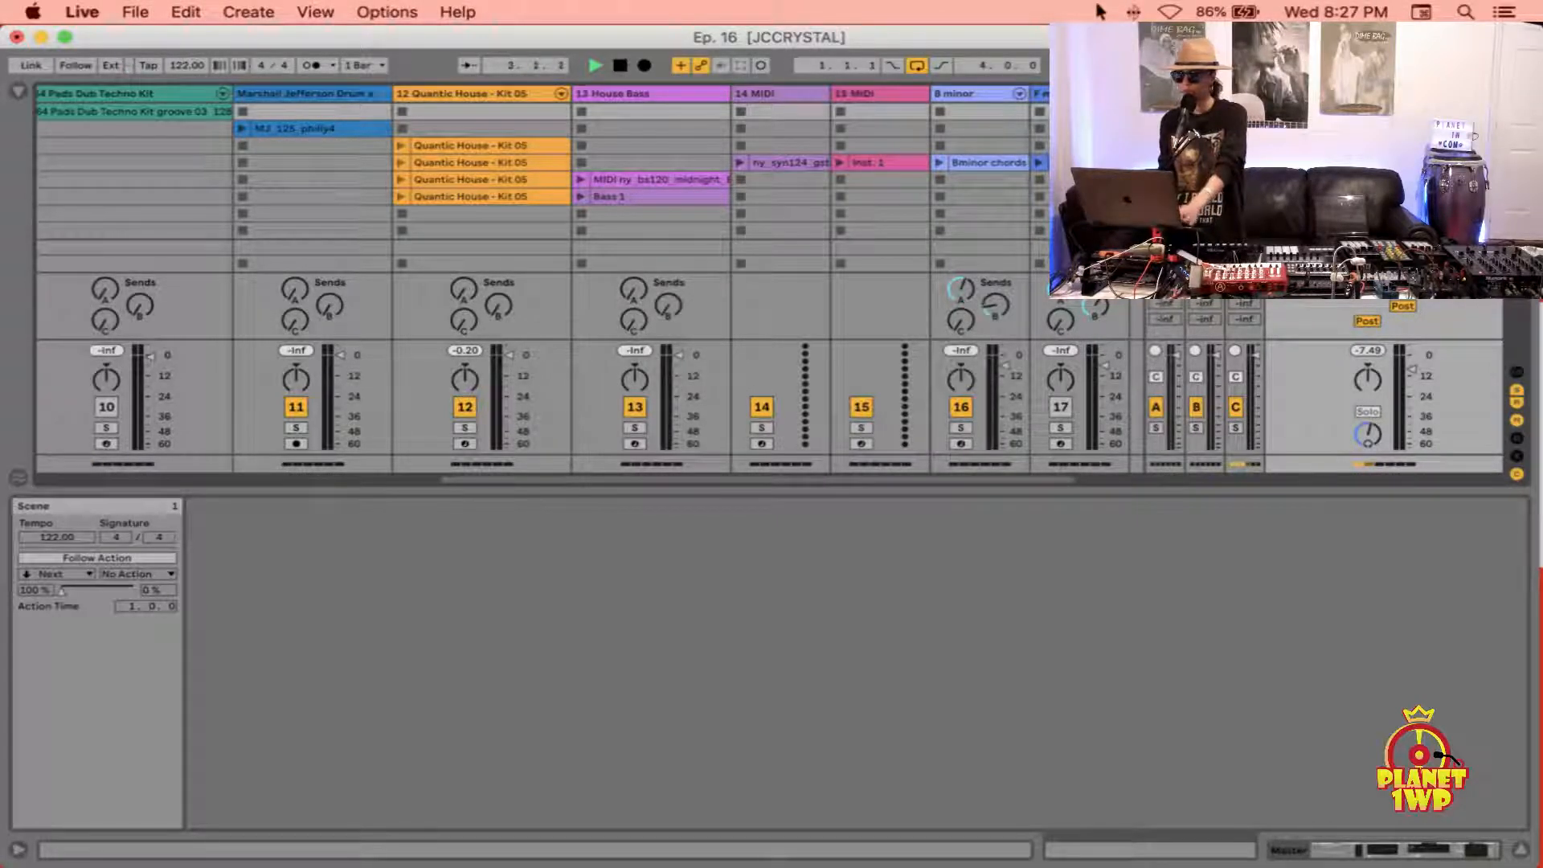
Step: Set the third scene's tempo to 120 BPM and the first scene's tempo to 130 BPM
{"action": "key", "text": "Down"}
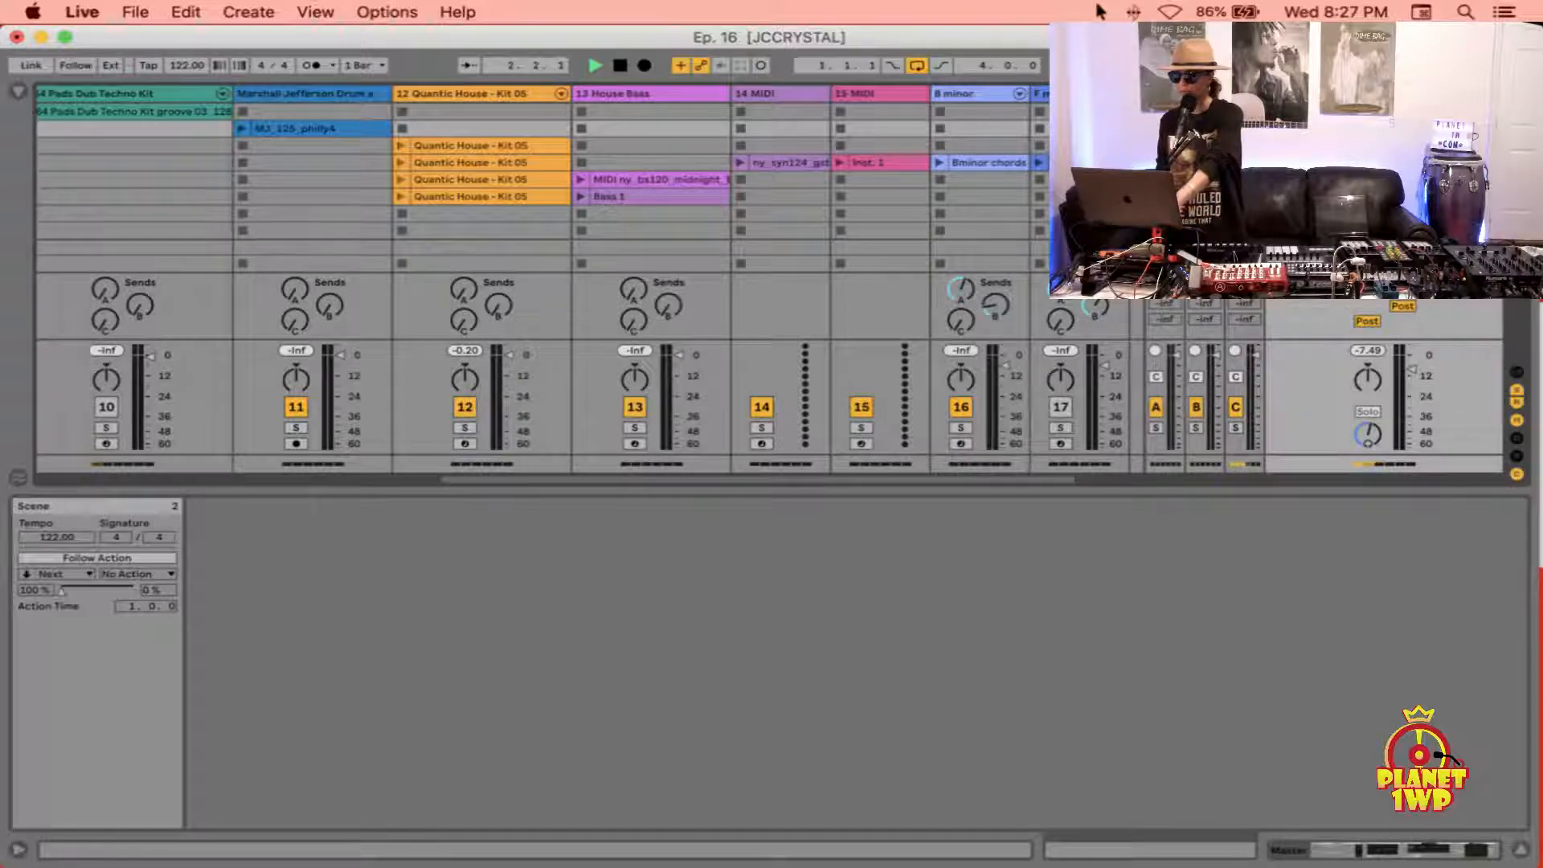
{"action": "key", "text": "Down"}
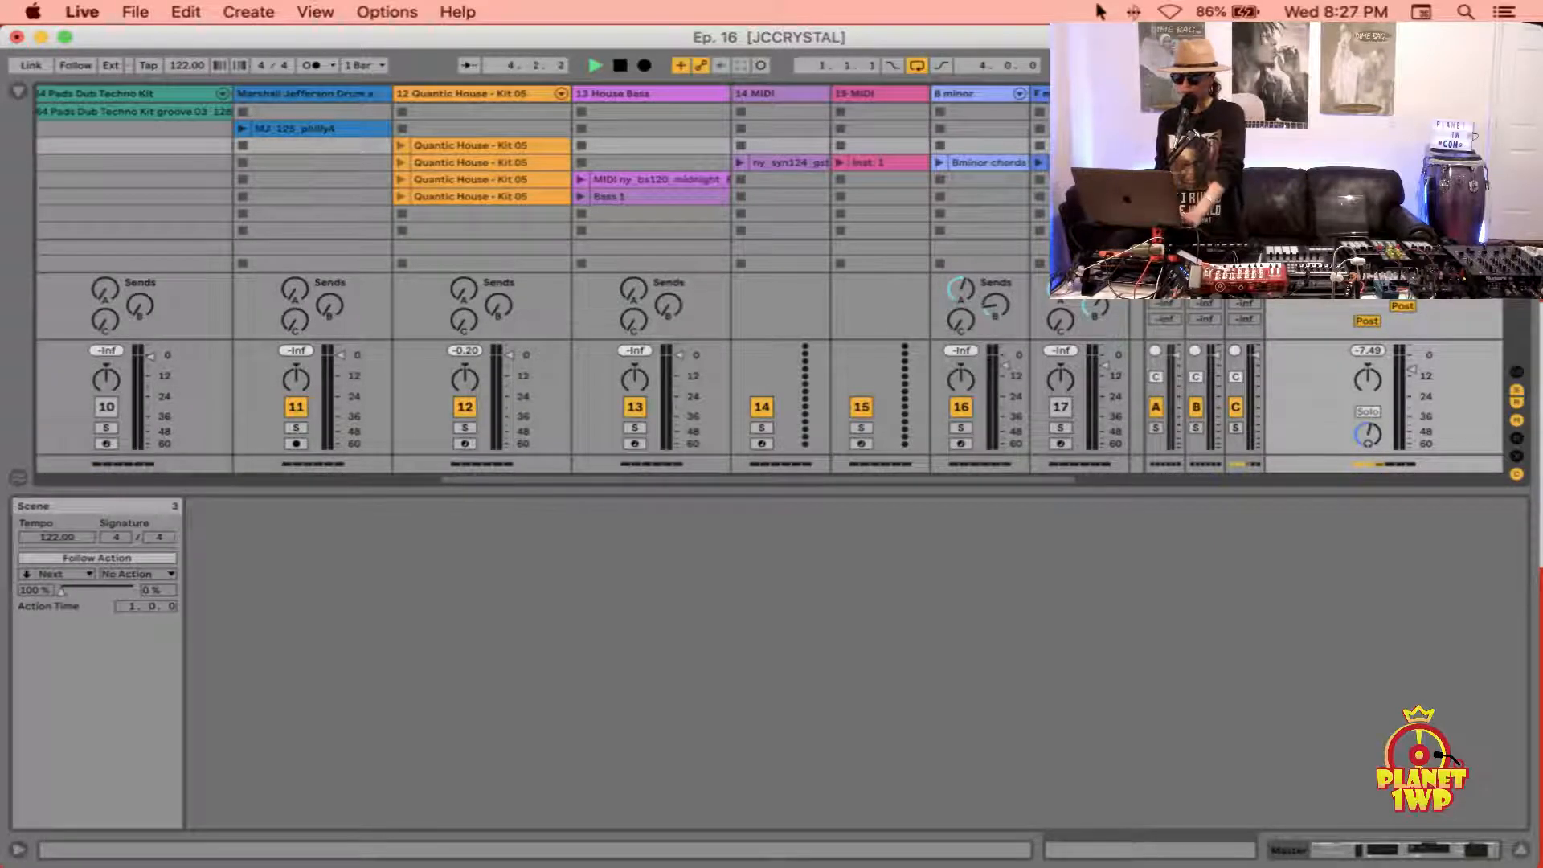
{"action": "left_click", "coordinate": [57, 537]}
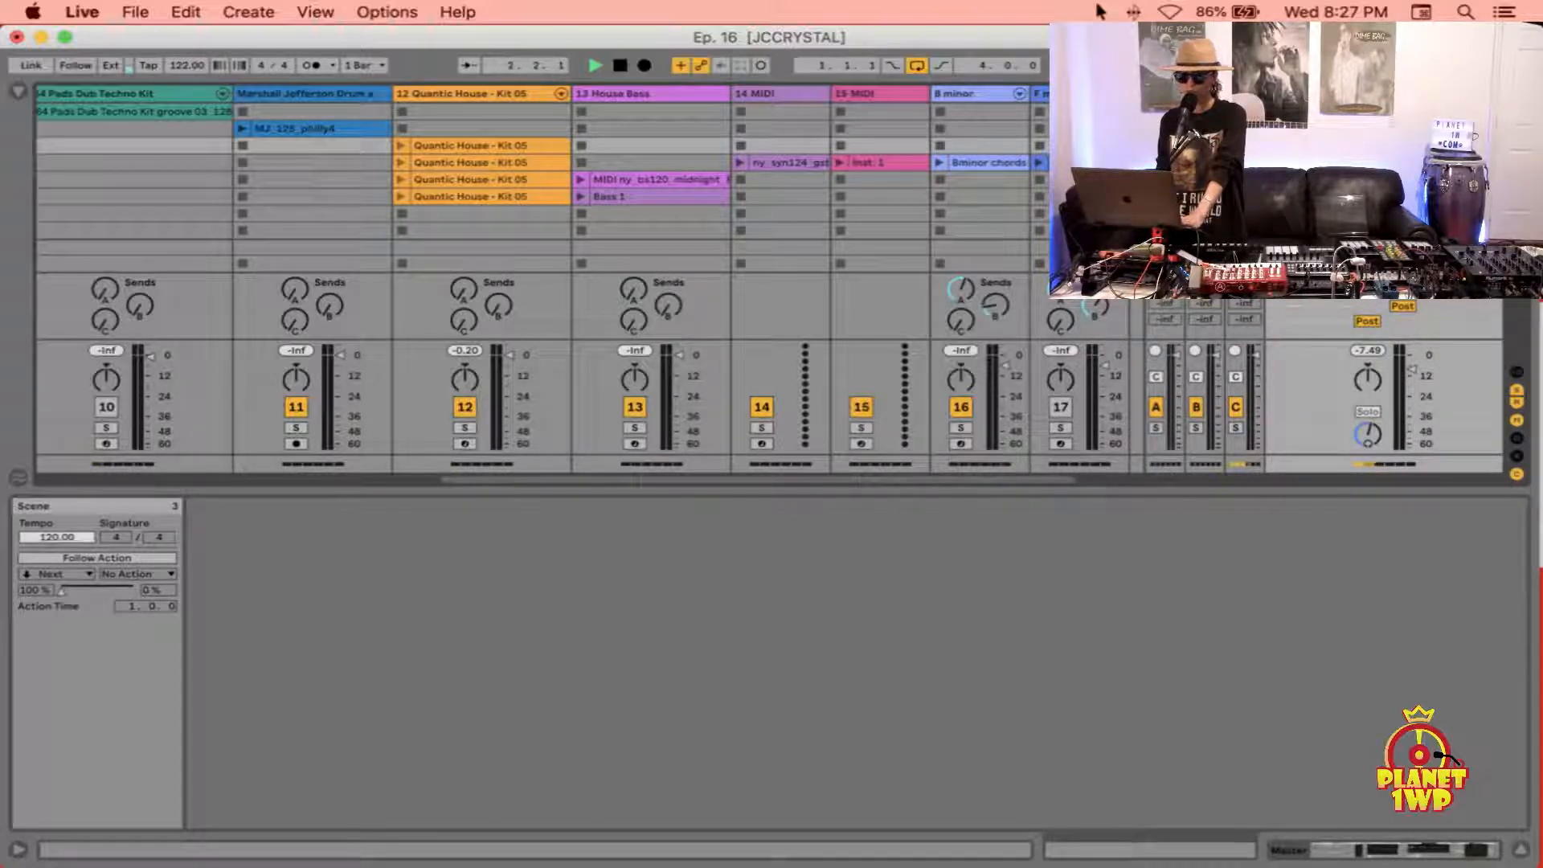
{"action": "key", "text": "Up"}
{"action": "key", "text": "Up"}
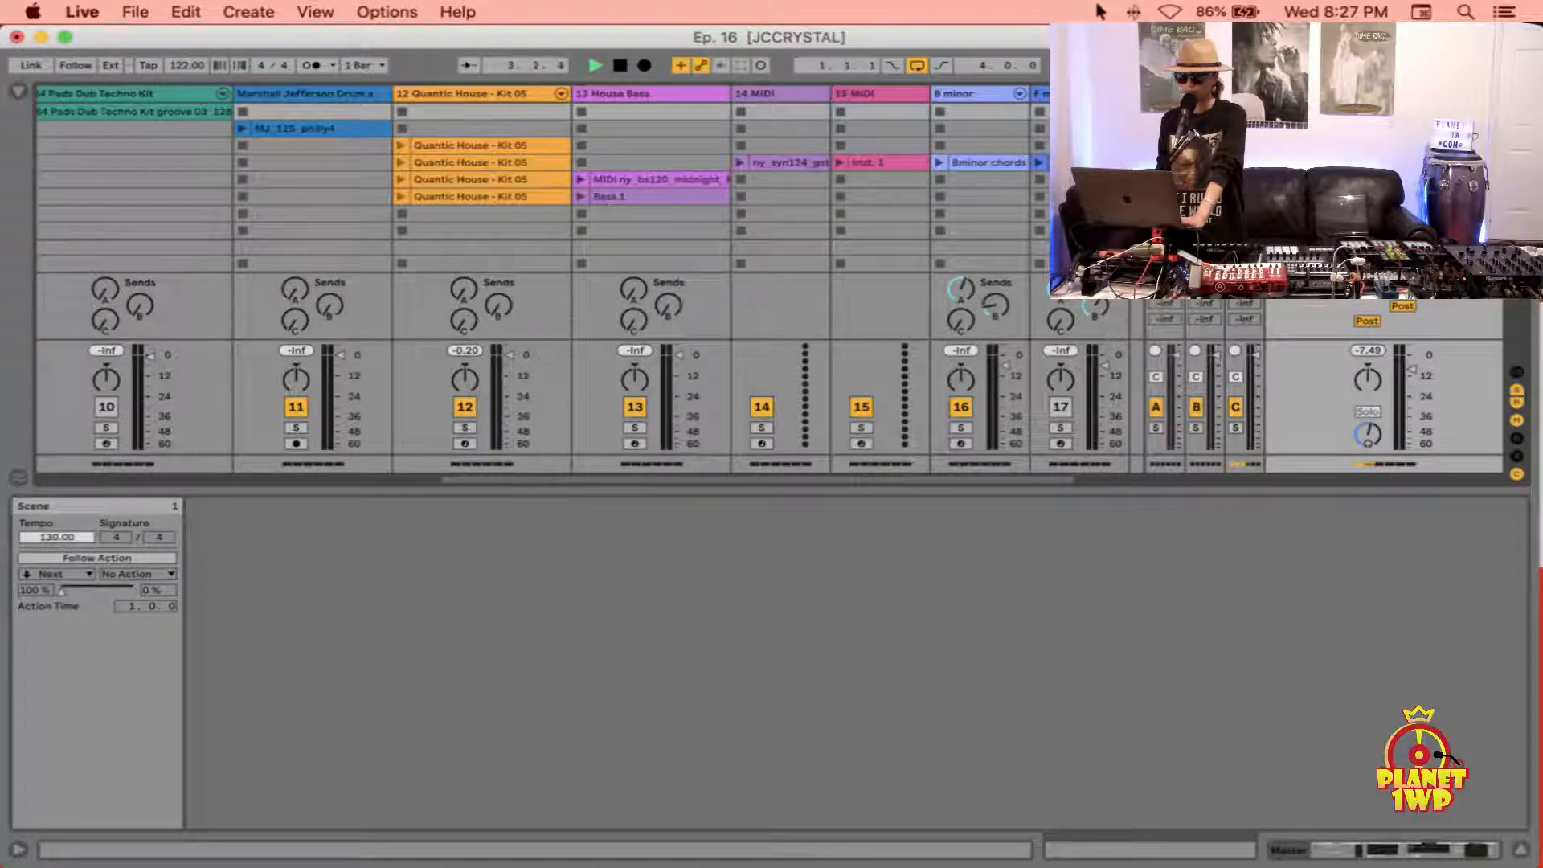
Step: Activate track 10 to hear its 64 Pads Dub Techno Kit clip at the first scene's 130 BPM tempo
{"action": "scroll", "coordinate": [214, 197], "scroll_direction": "left", "scroll_amount": 2}
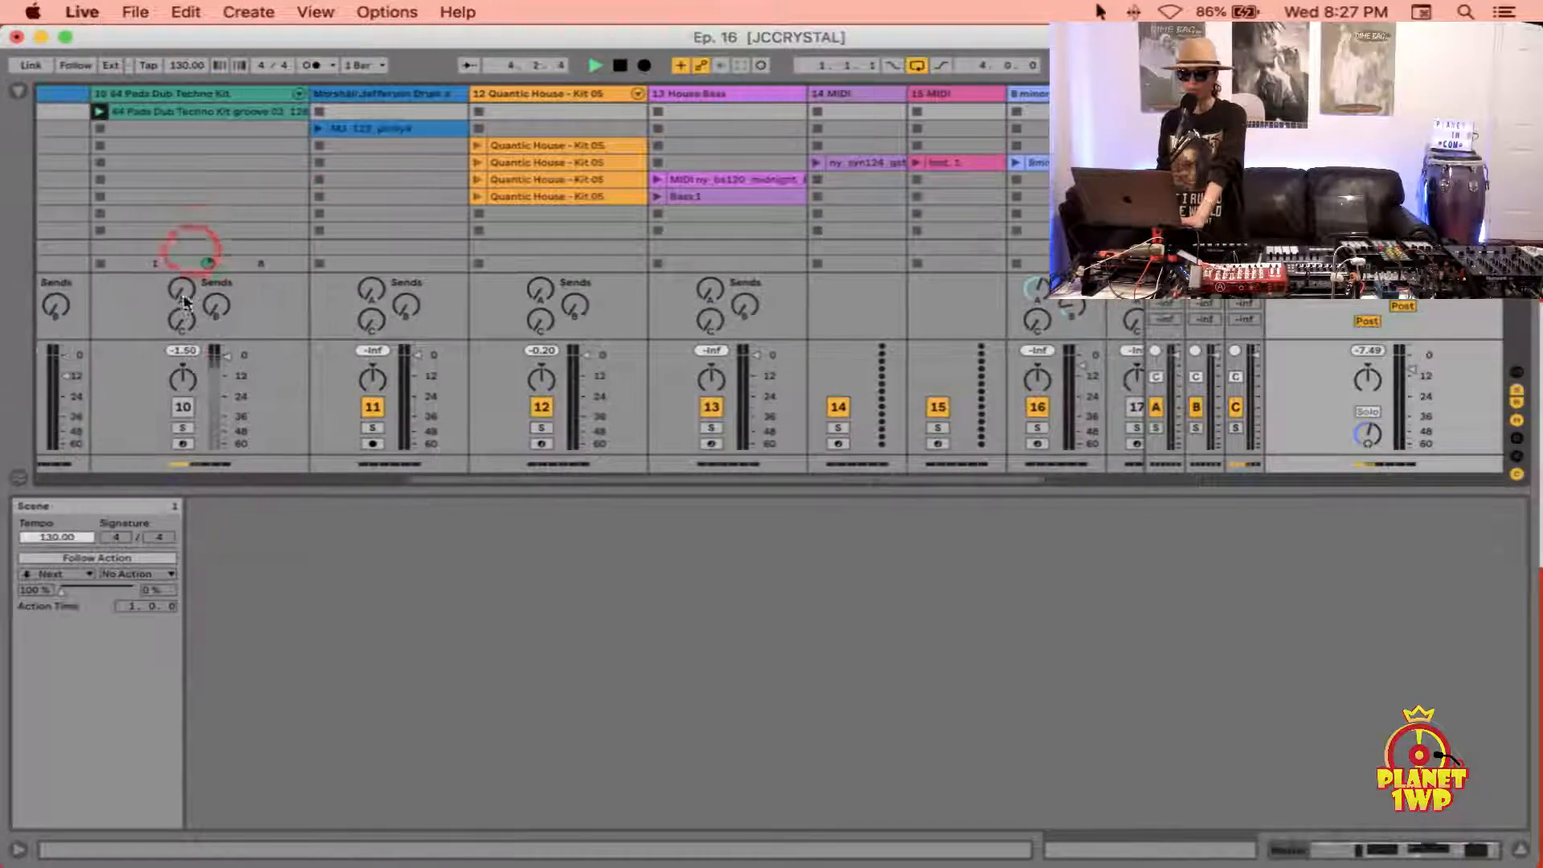
{"action": "left_click", "coordinate": [185, 407]}
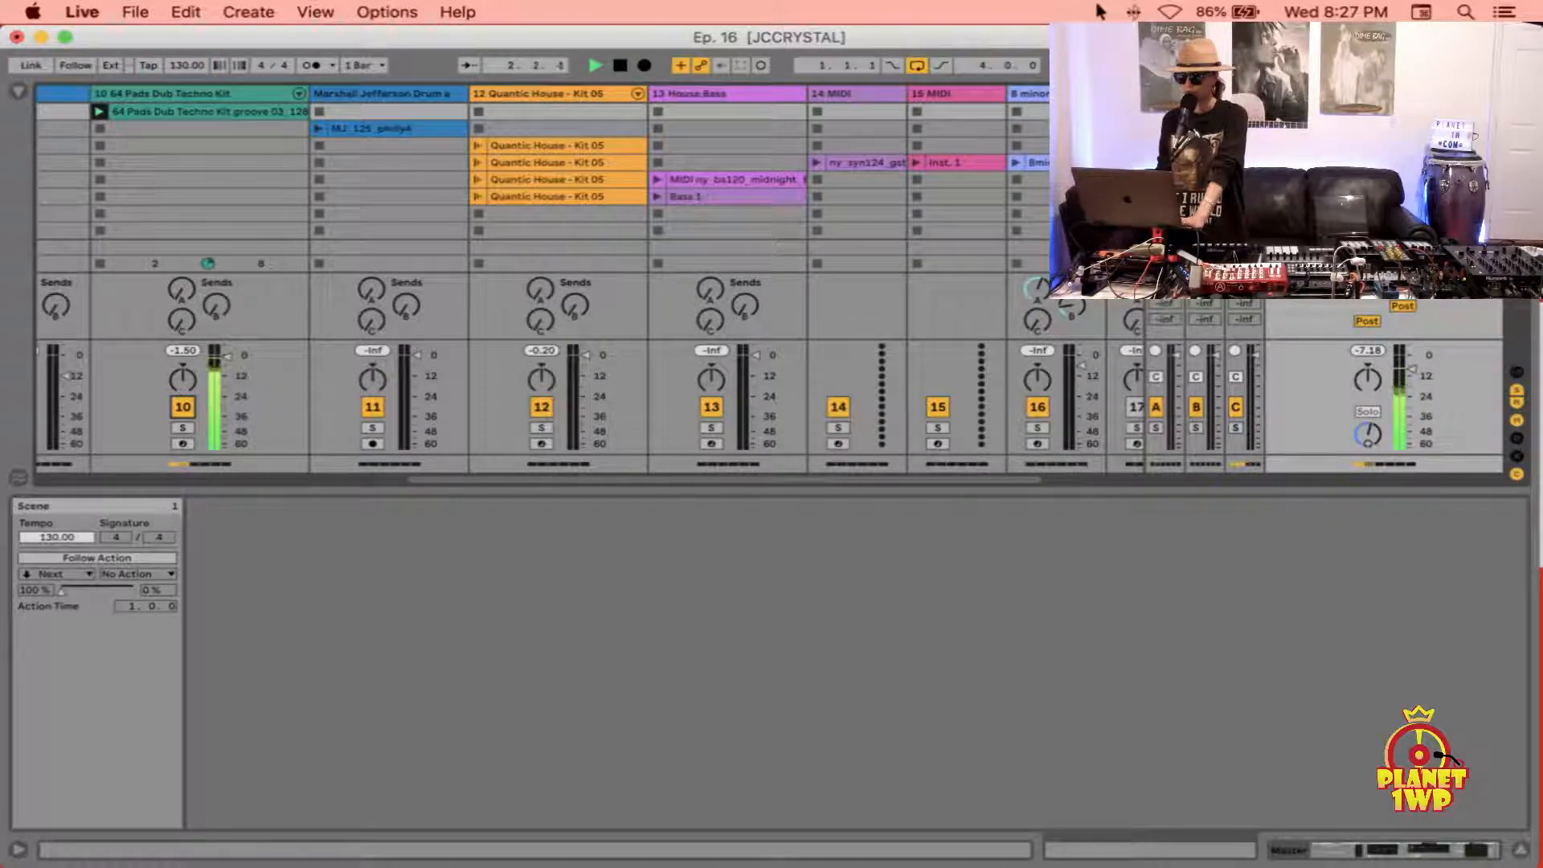
{"action": "left_click", "coordinate": [199, 18]}
{"action": "left_click_drag", "start_coordinate": [182, 67], "coordinate": [181, 74]}
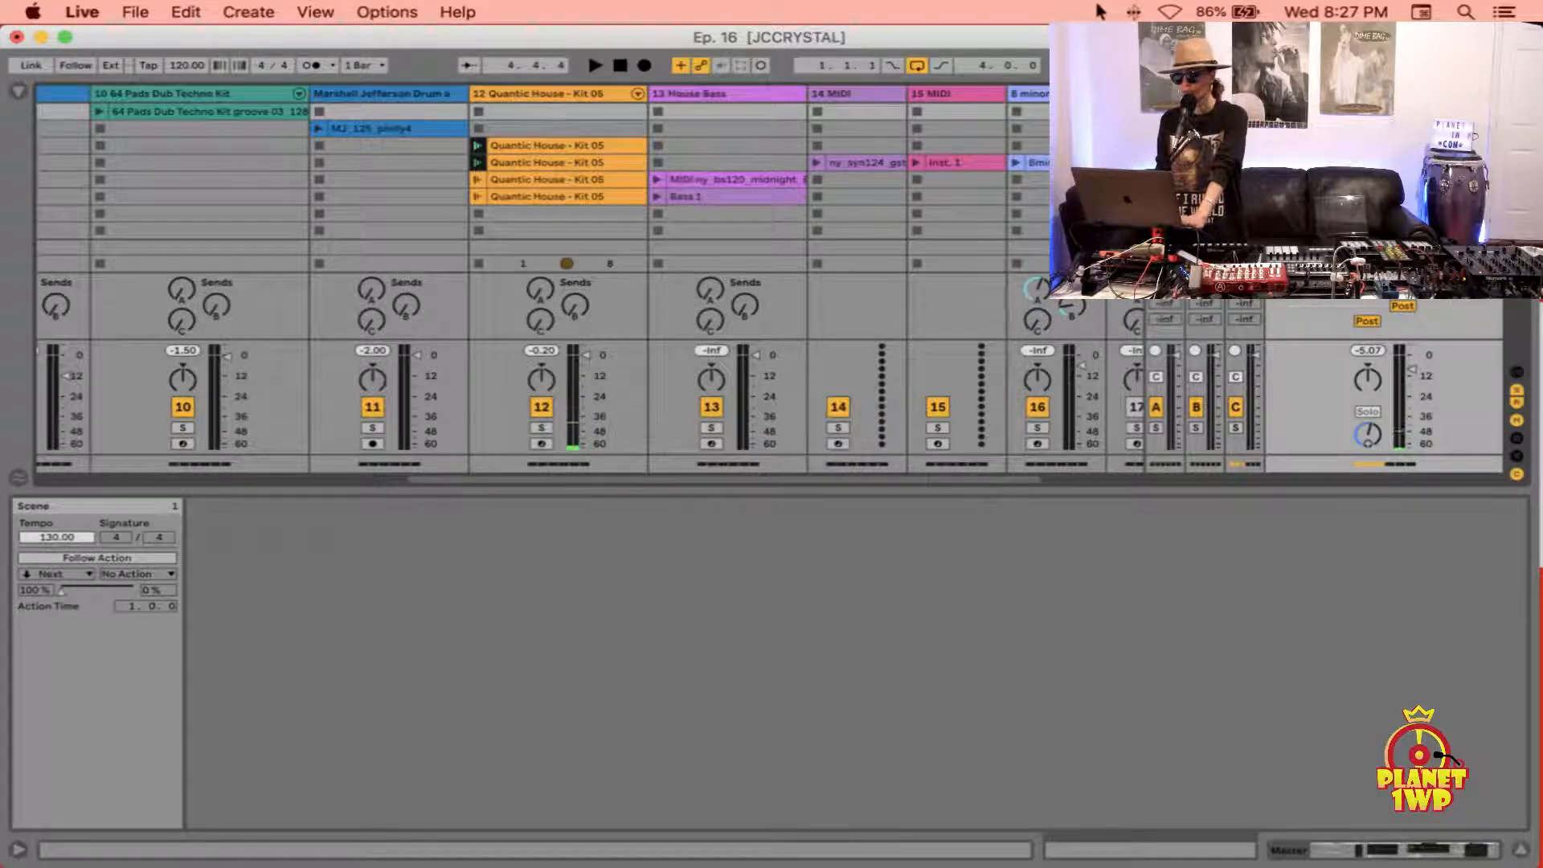
Step: Narrow the Master track and open the Fminor chords clip on track 17 in the fourth scene
{"action": "left_click_drag", "start_coordinate": [1266, 94], "coordinate": [1385, 94]}
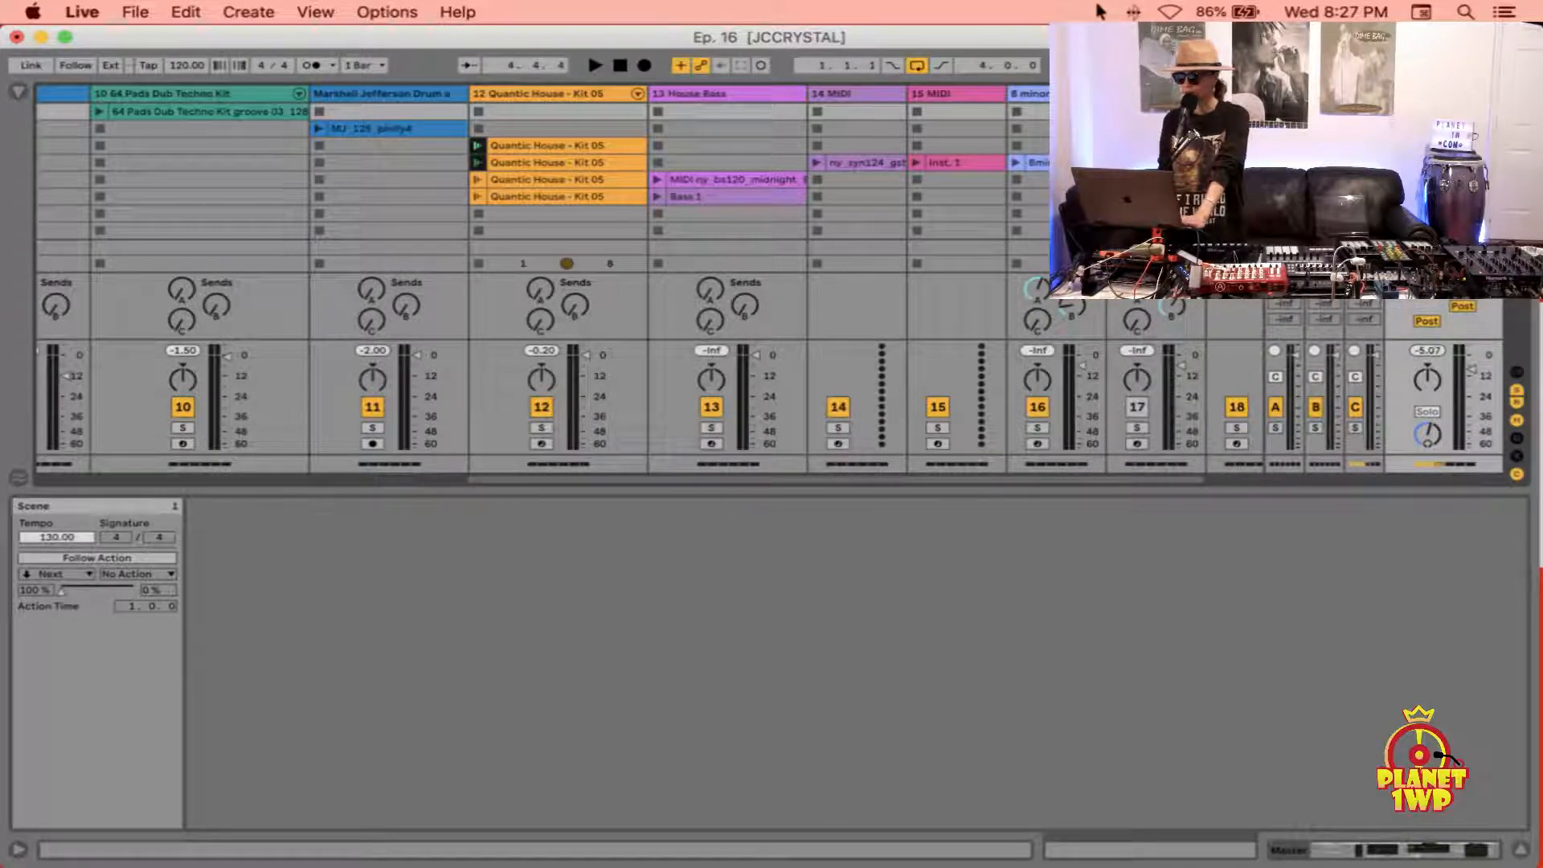
{"action": "left_click", "coordinate": [60, 162]}
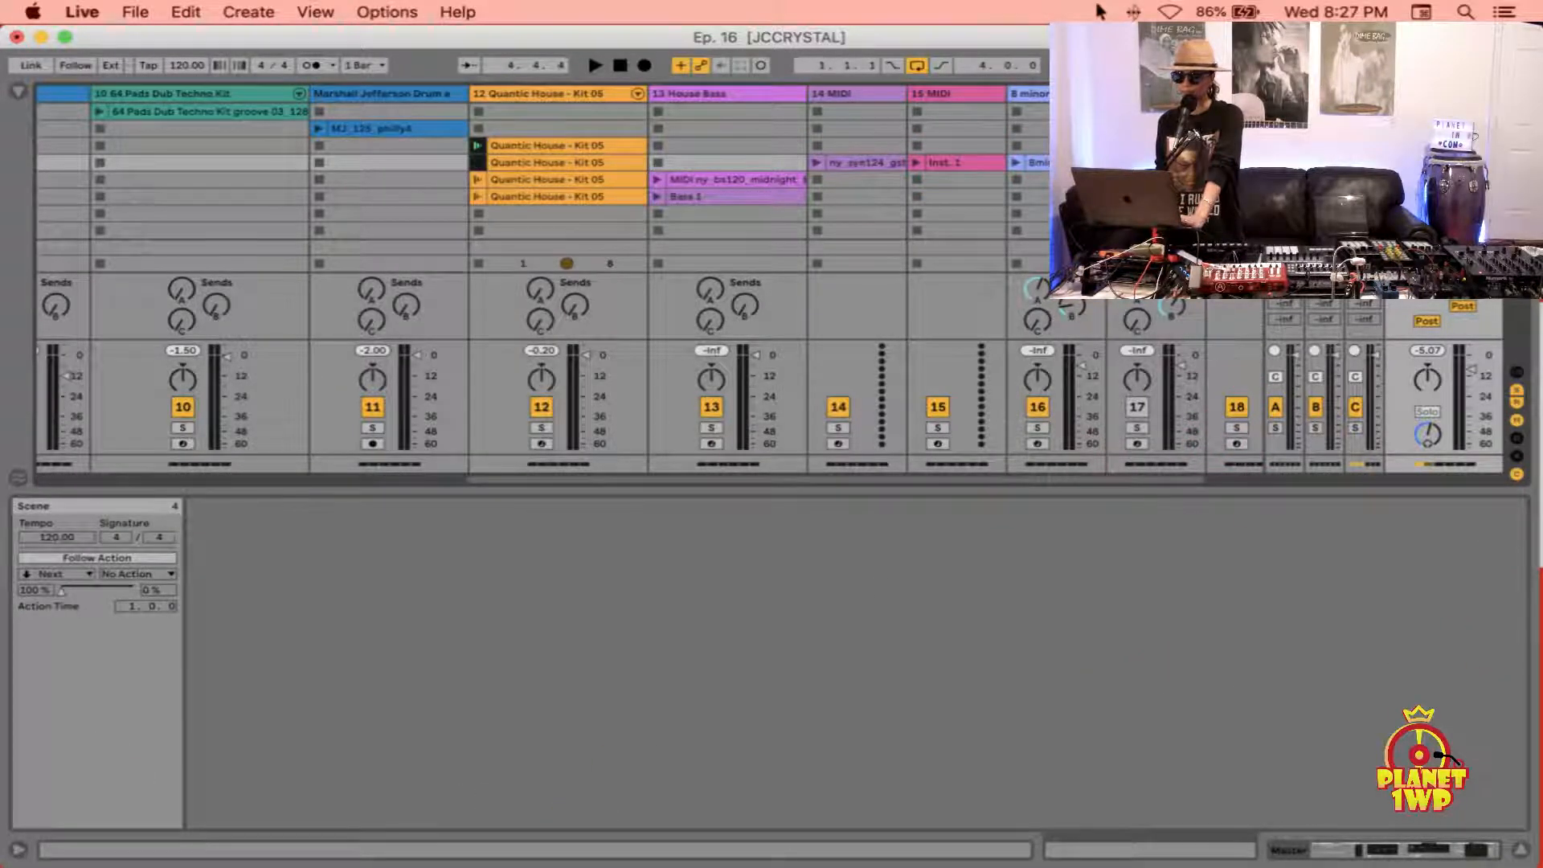
{"action": "left_click", "coordinate": [1033, 163]}
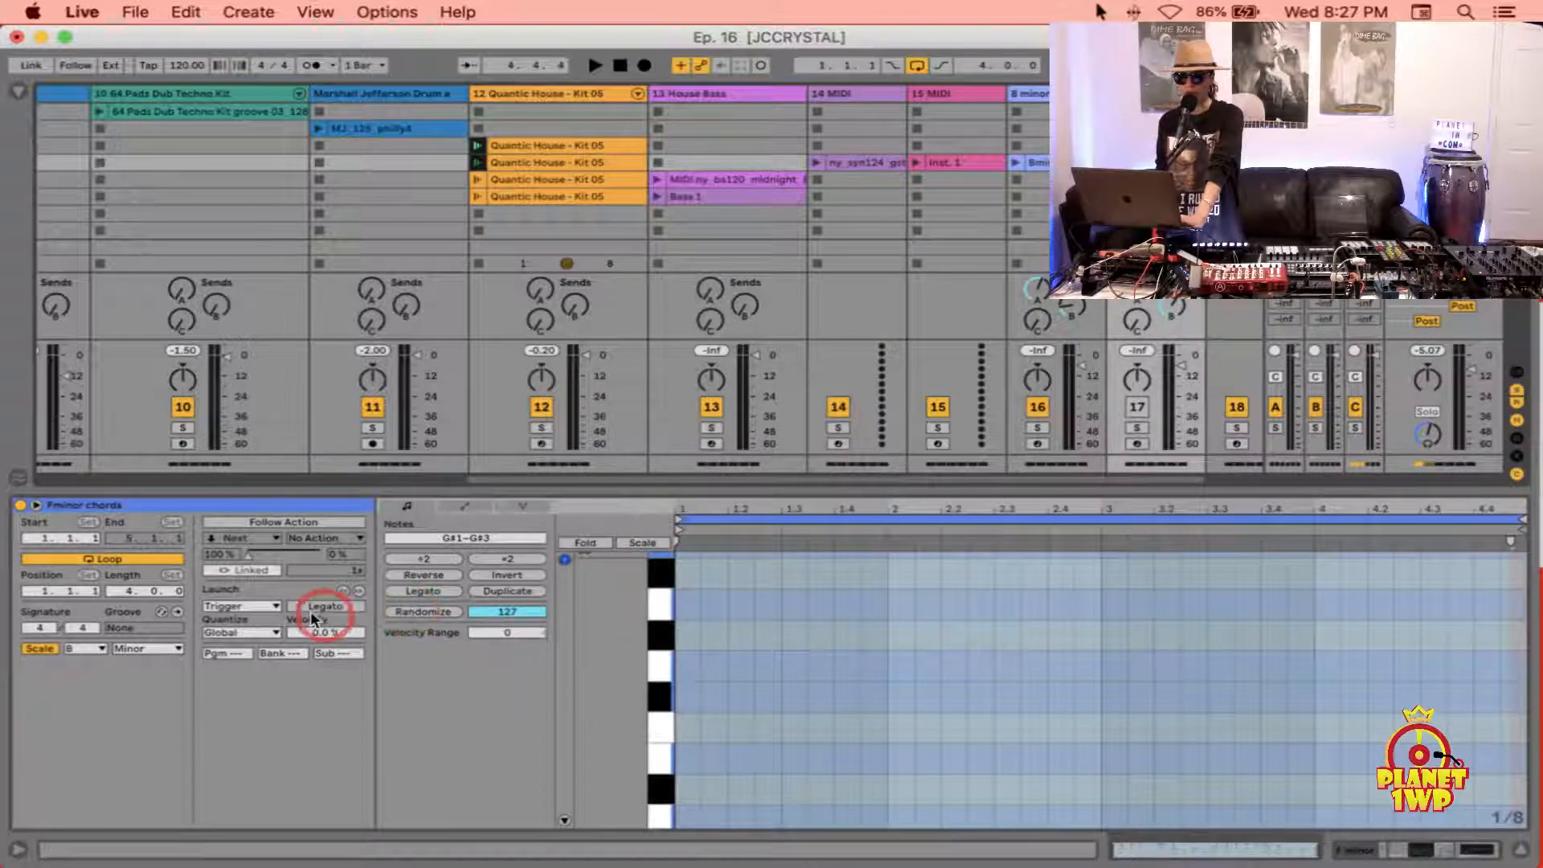
Step: Examine the root note and scale type choices in the Fminor chords clip's scale settings
{"action": "left_click", "coordinate": [100, 648]}
{"action": "left_click", "coordinate": [185, 703]}
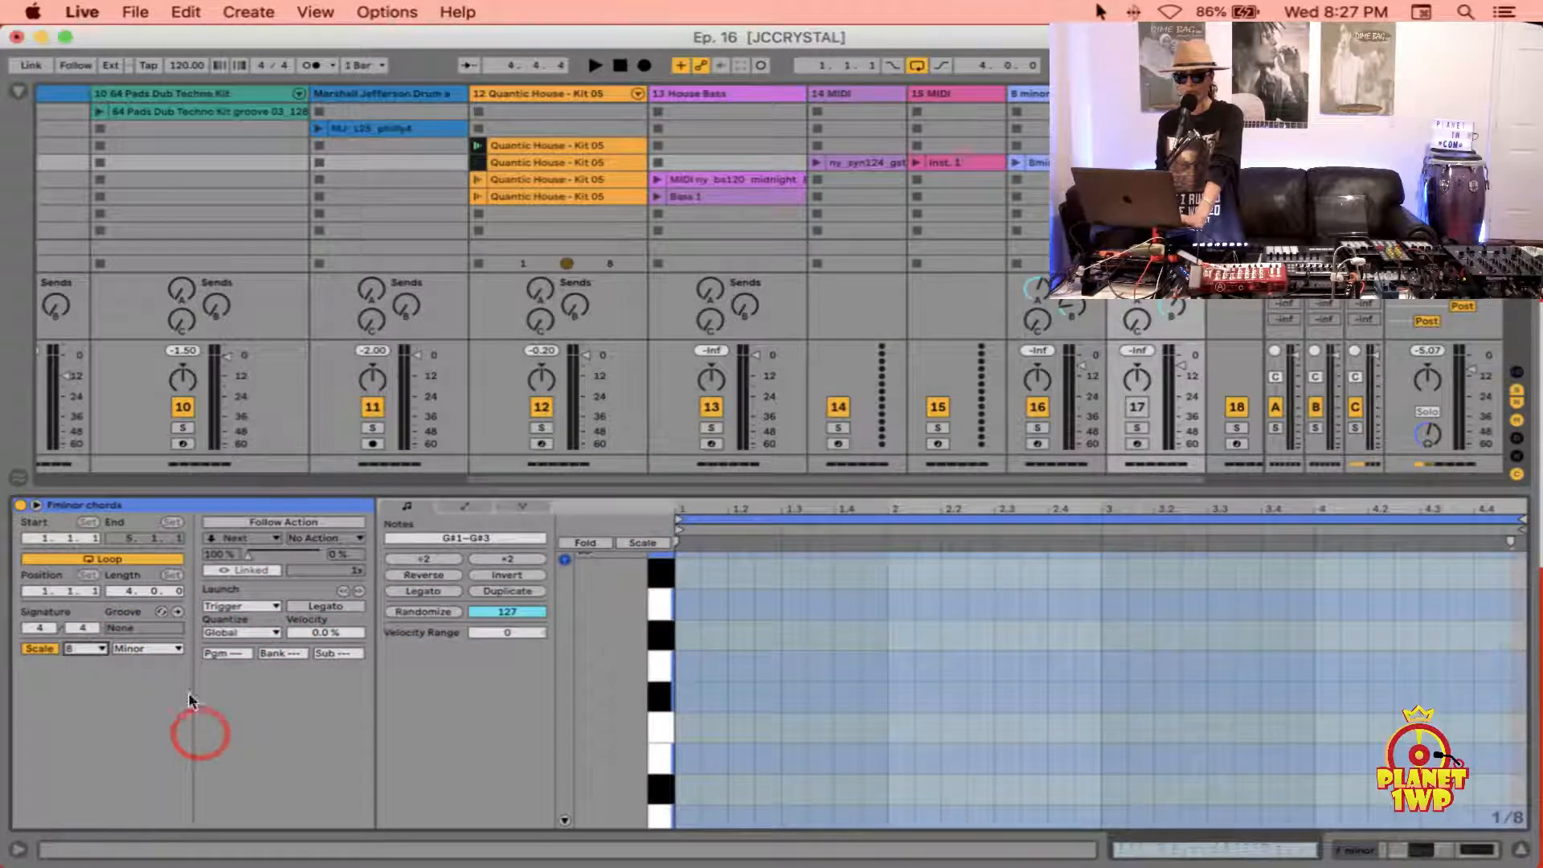
{"action": "left_click", "coordinate": [174, 650]}
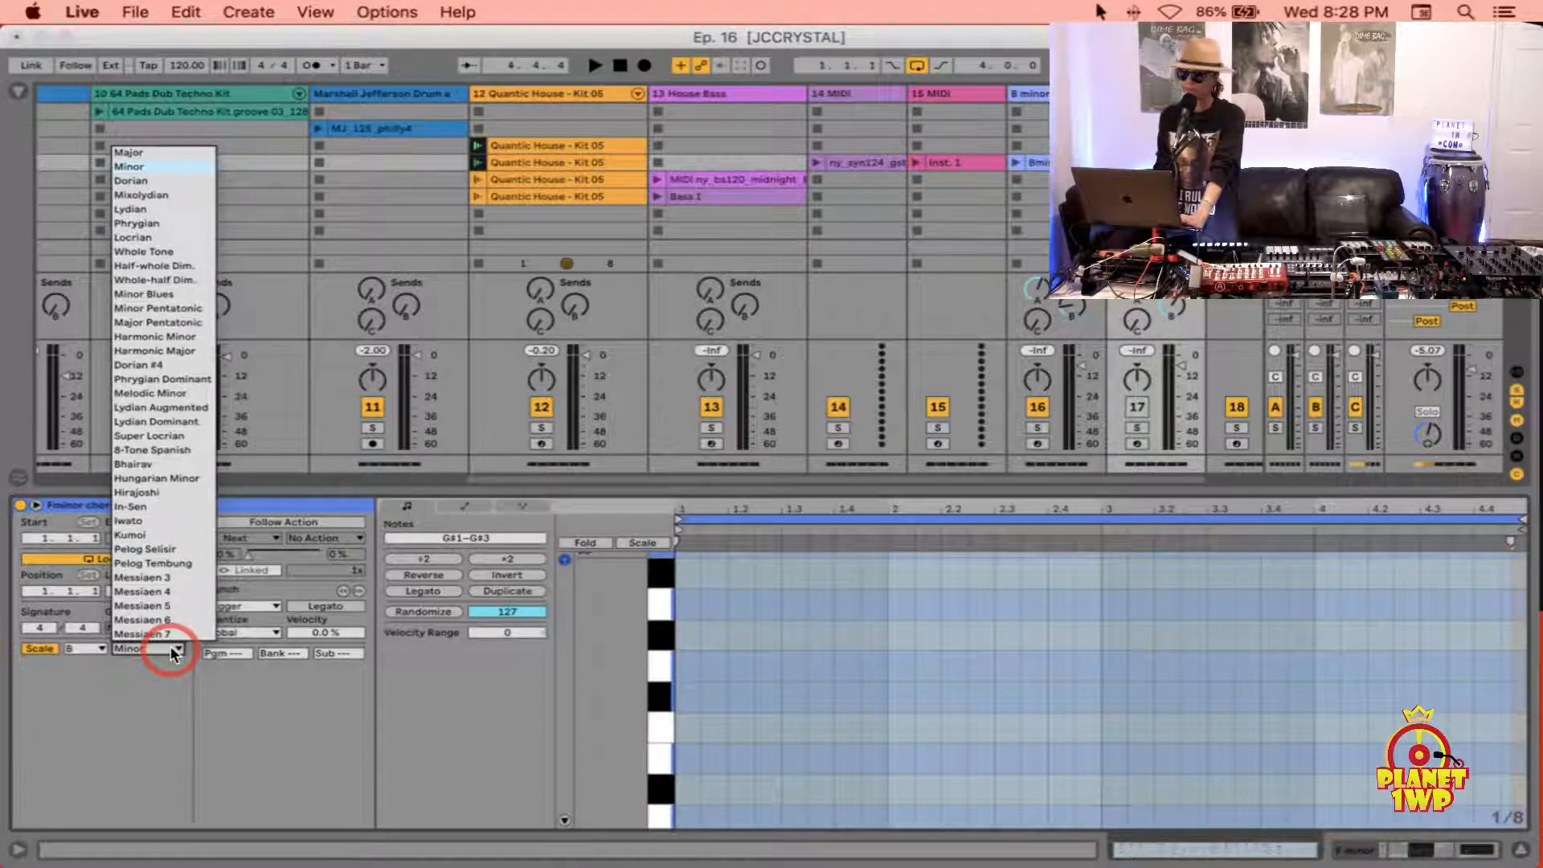
{"action": "left_click", "coordinate": [324, 789]}
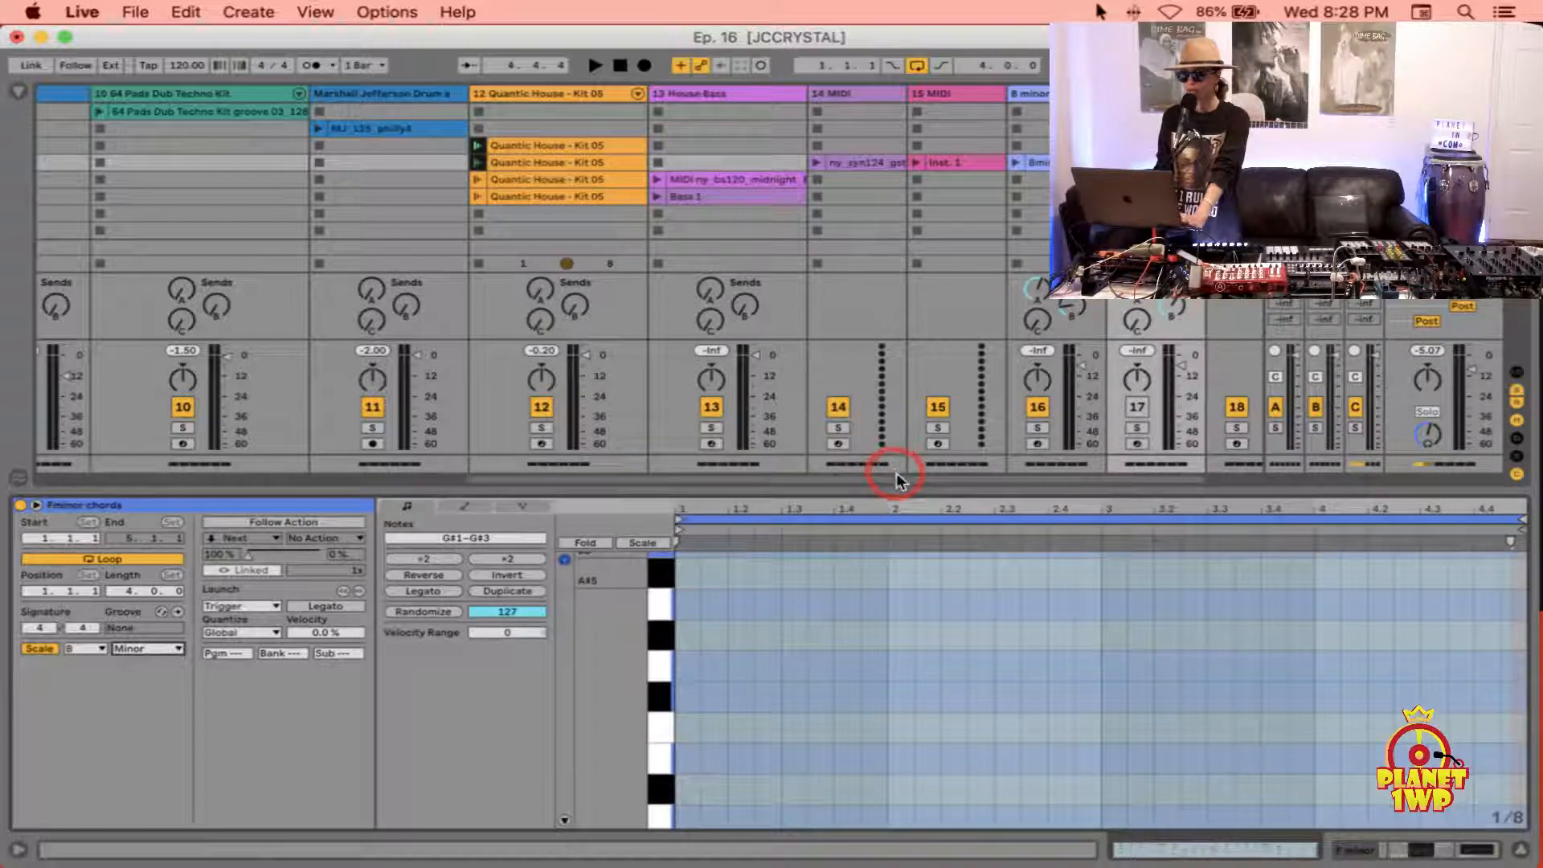
Step: Hide the clip's note editor and bring the set's first tracks into view
{"action": "left_click_drag", "start_coordinate": [896, 481], "coordinate": [902, 861]}
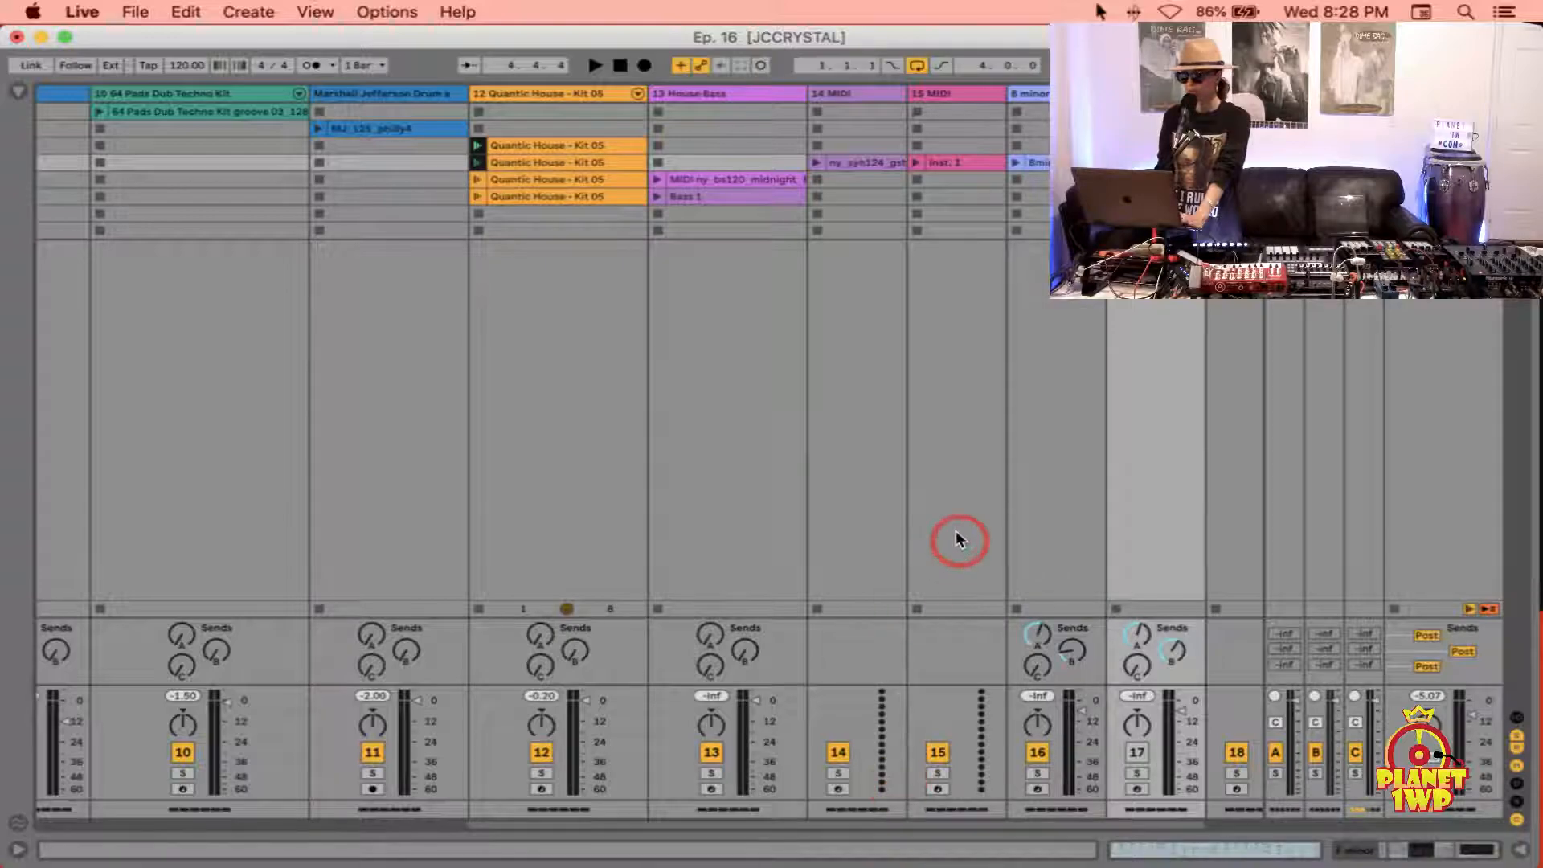
{"action": "scroll", "coordinate": [365, 528], "scroll_direction": "left", "scroll_amount": 10}
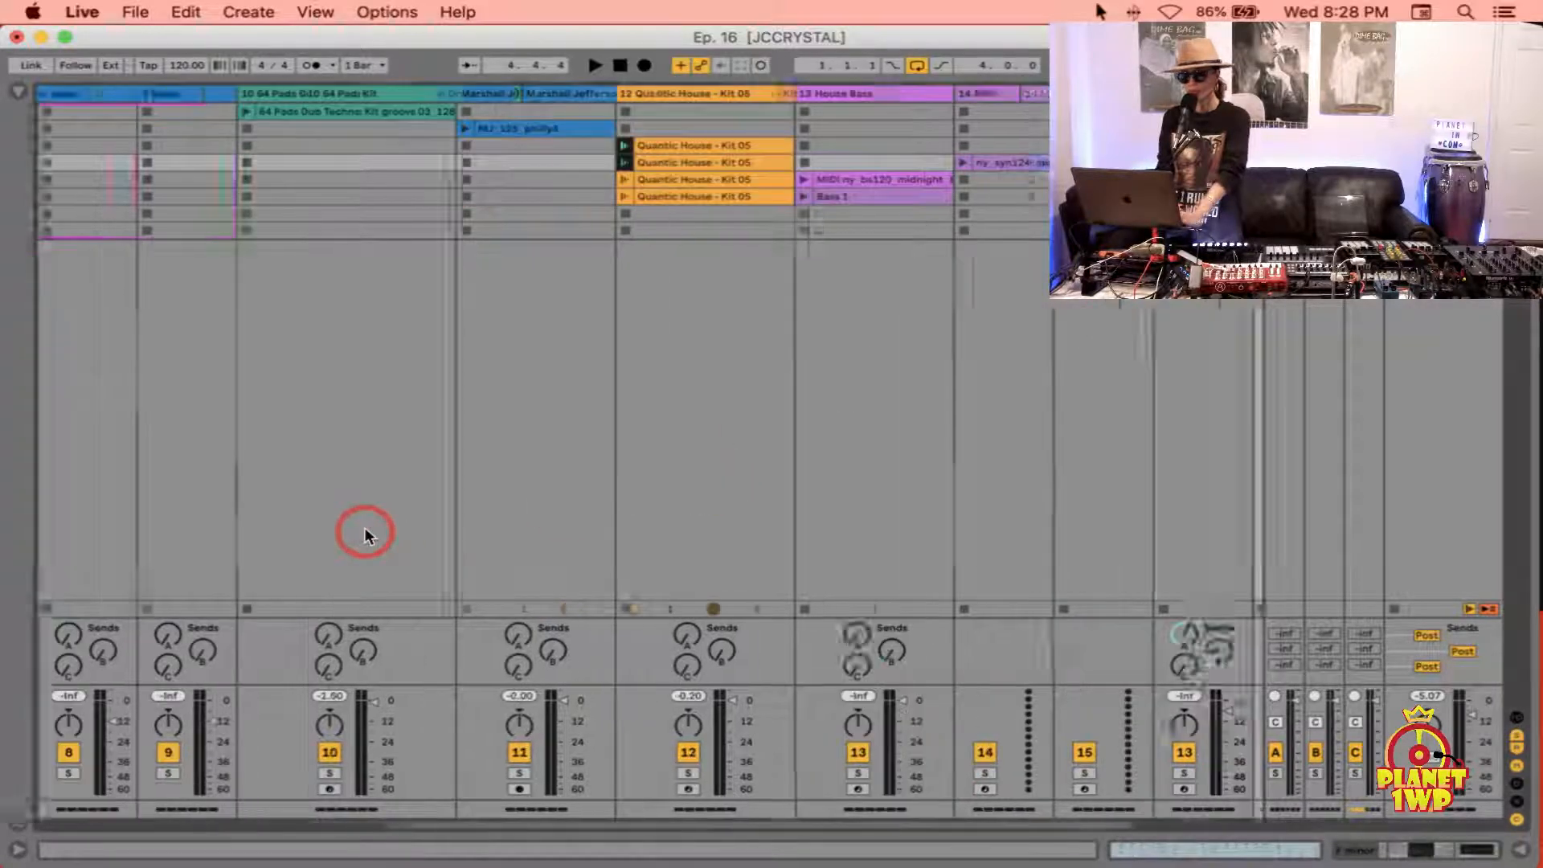
{"action": "scroll", "coordinate": [365, 528], "scroll_direction": "right", "scroll_amount": 1}
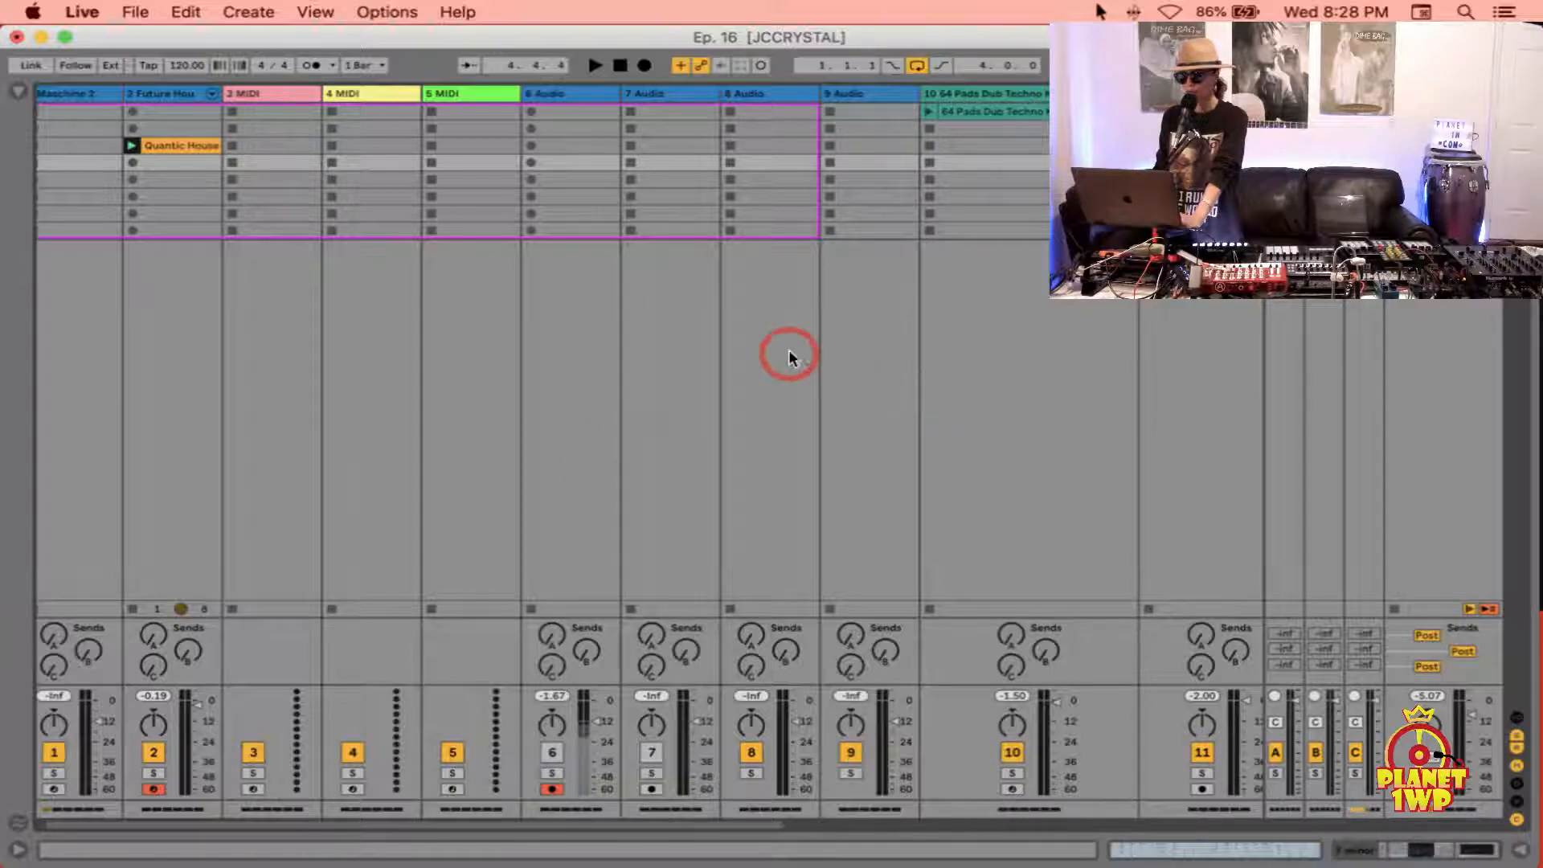
{"action": "scroll", "coordinate": [788, 354], "scroll_direction": "left", "scroll_amount": 1}
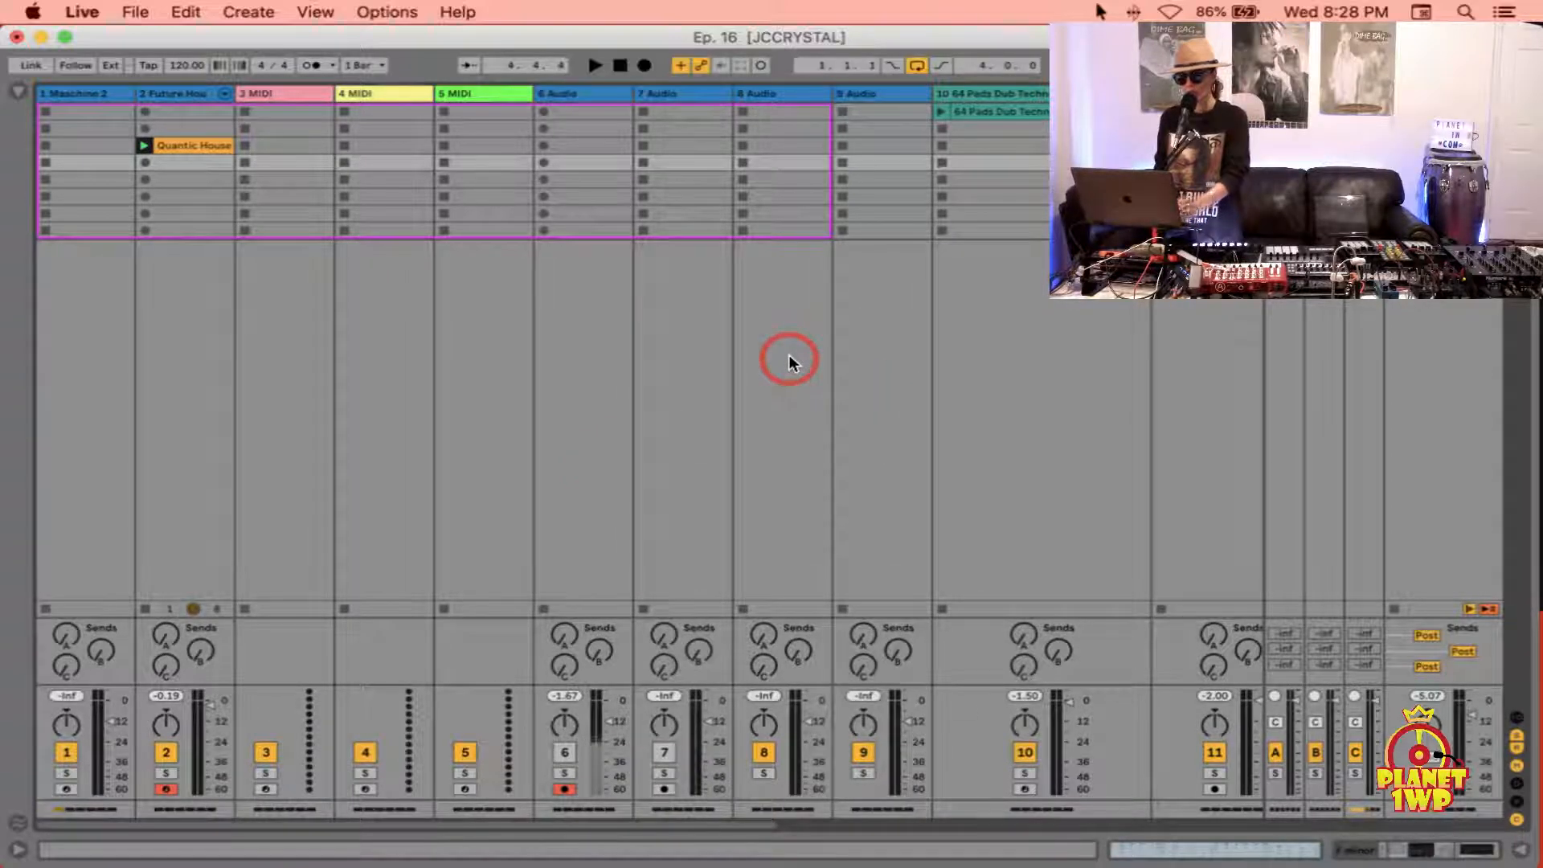
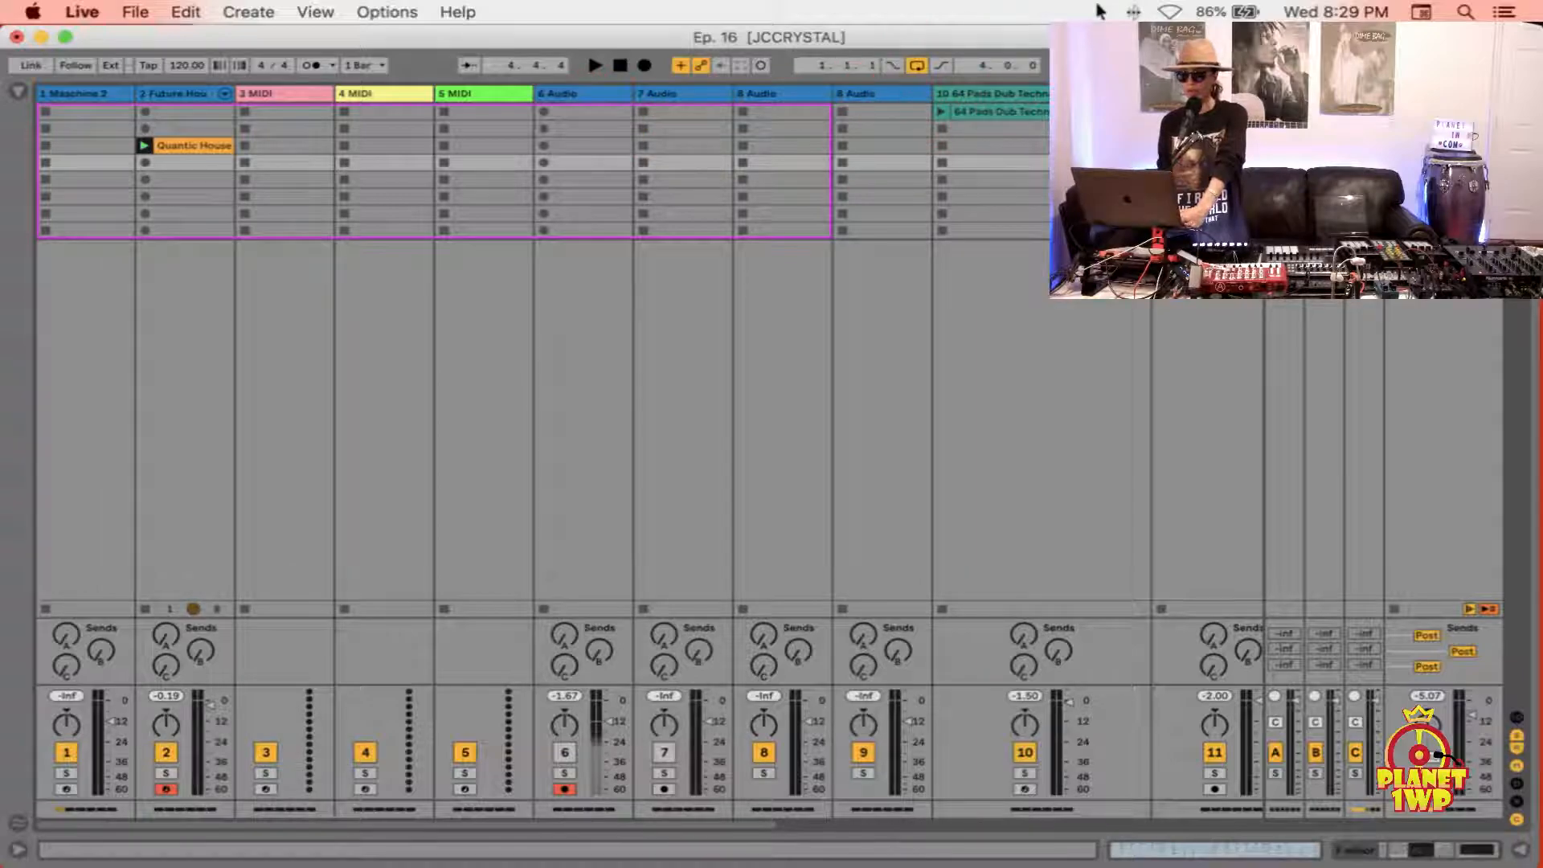
Step: Show the Master track's devices and expand its Audio Effect Rack to 16 macro controls
{"action": "left_click", "coordinate": [1443, 450]}
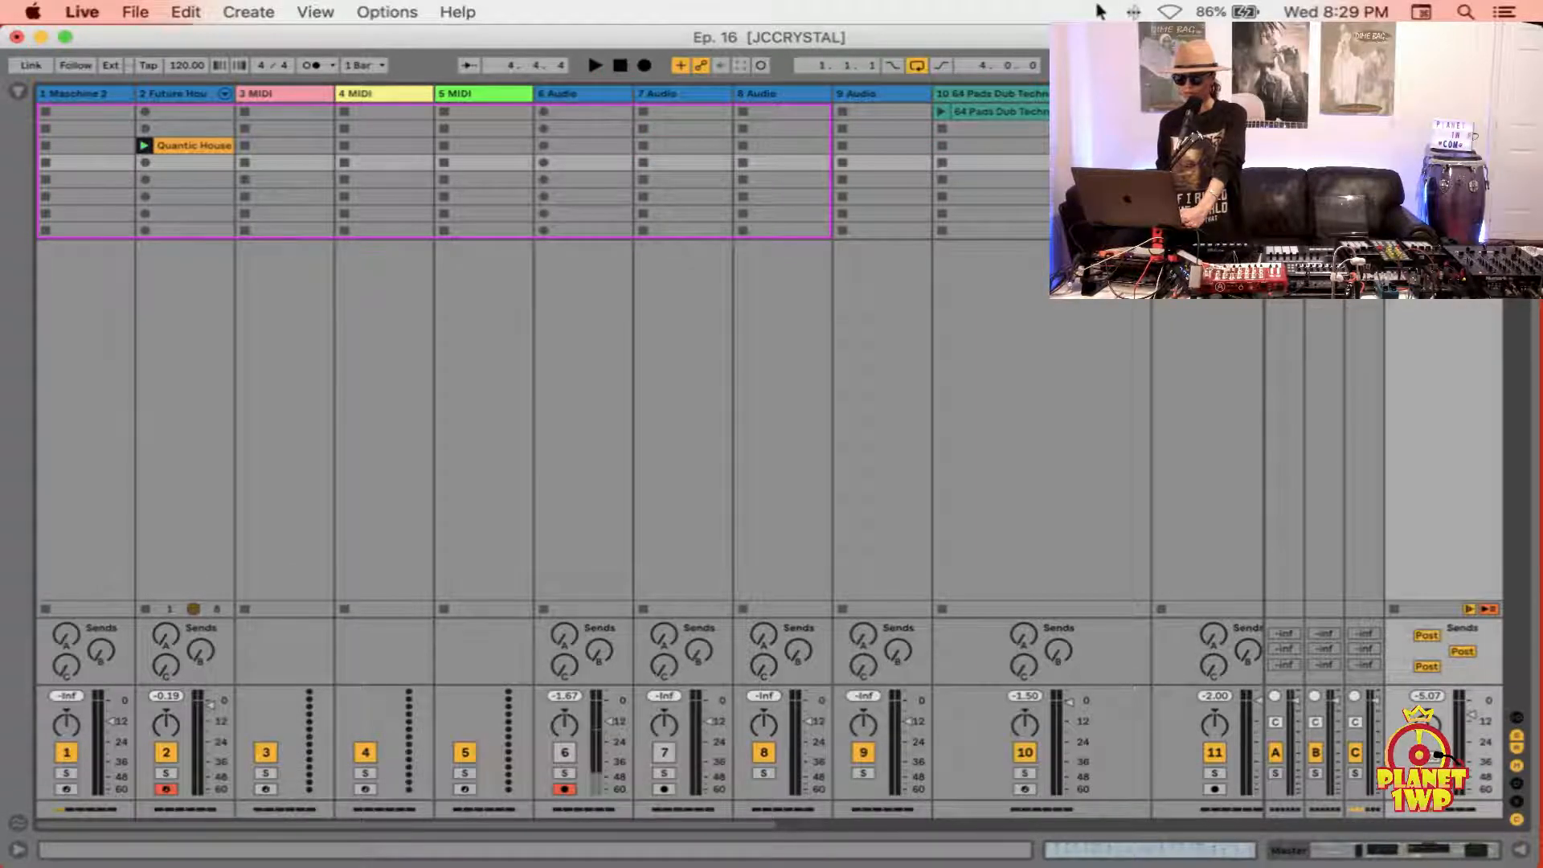
{"action": "key", "text": "super+alt+l"}
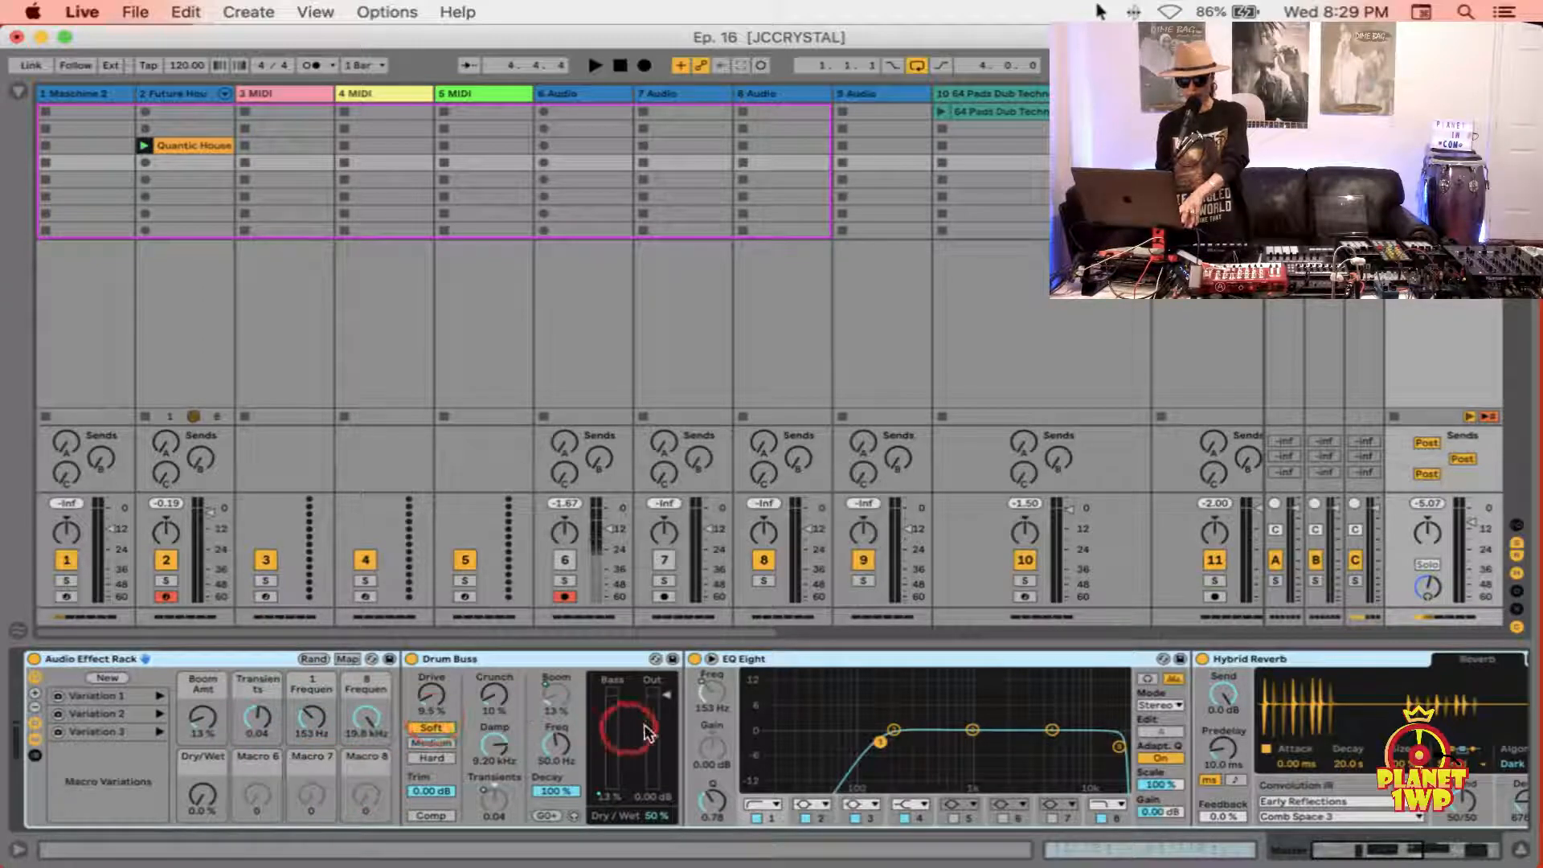
{"action": "left_click", "coordinate": [34, 696]}
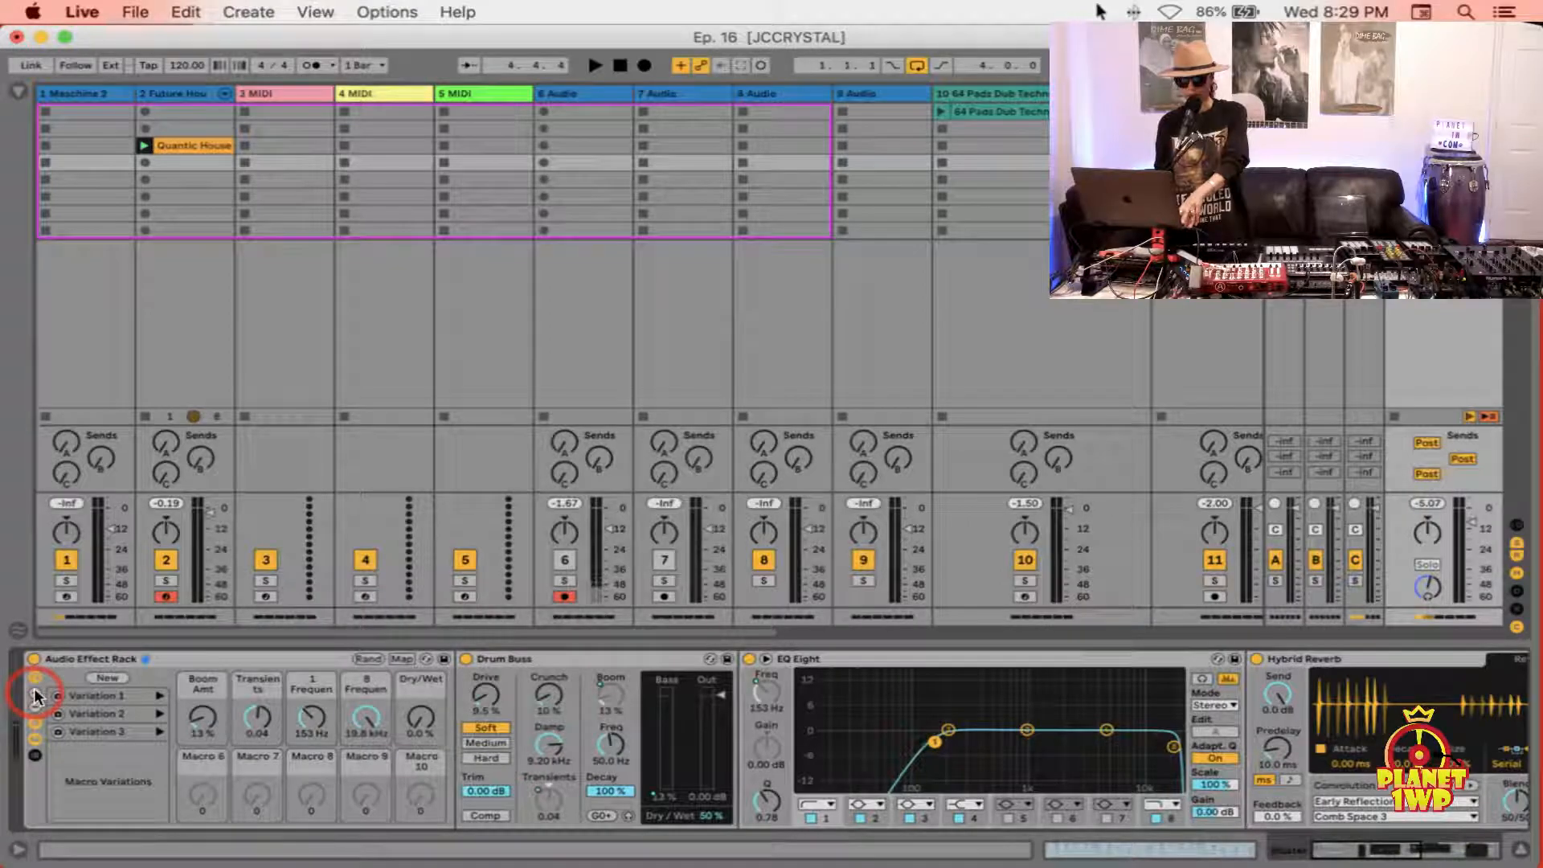
{"action": "left_click", "coordinate": [34, 696]}
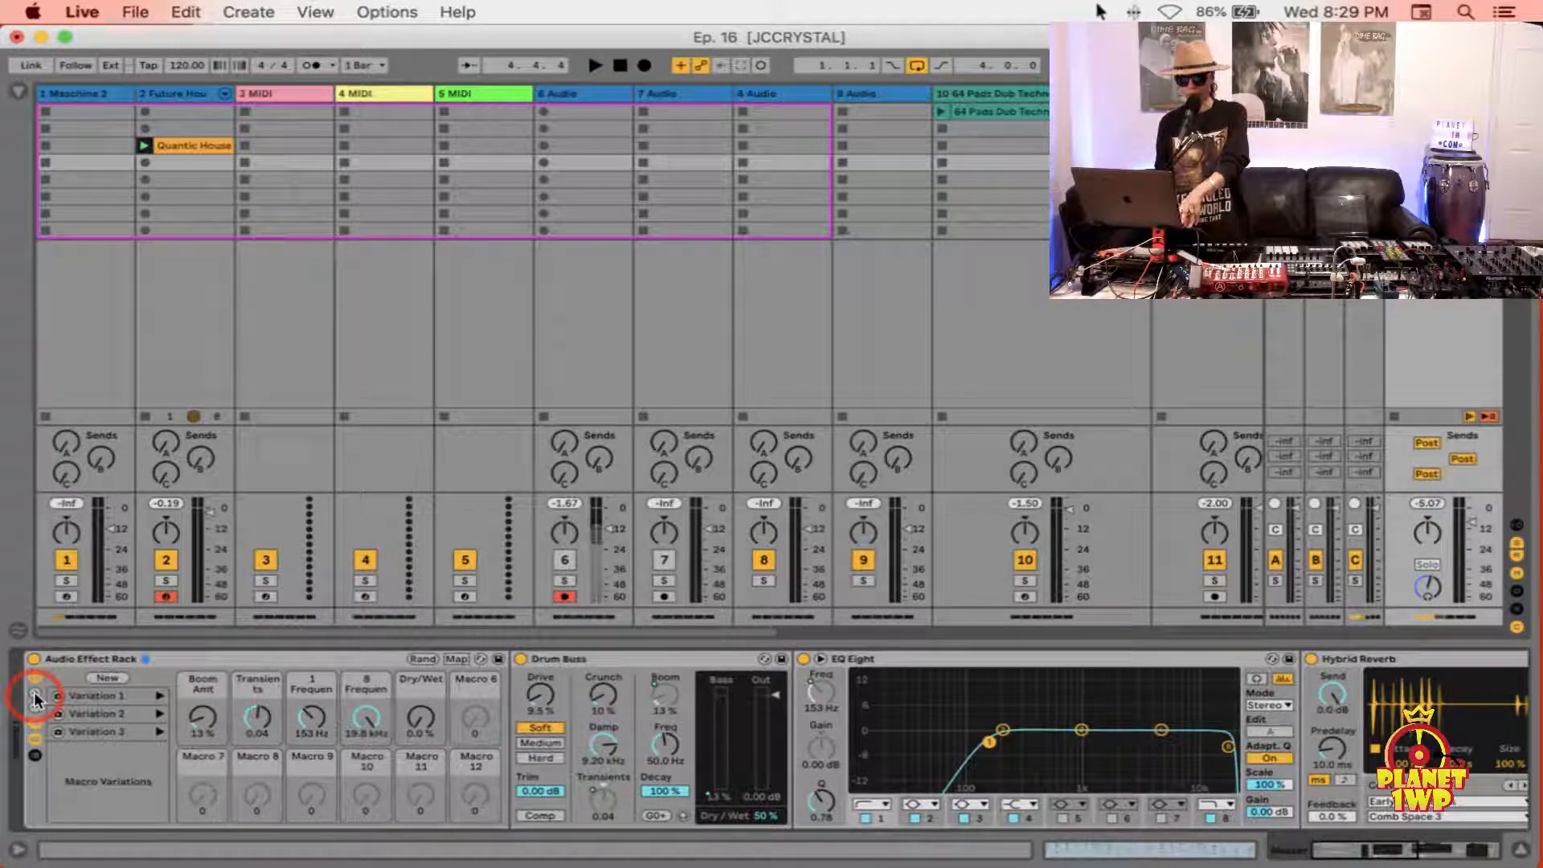
{"action": "left_click", "coordinate": [35, 695]}
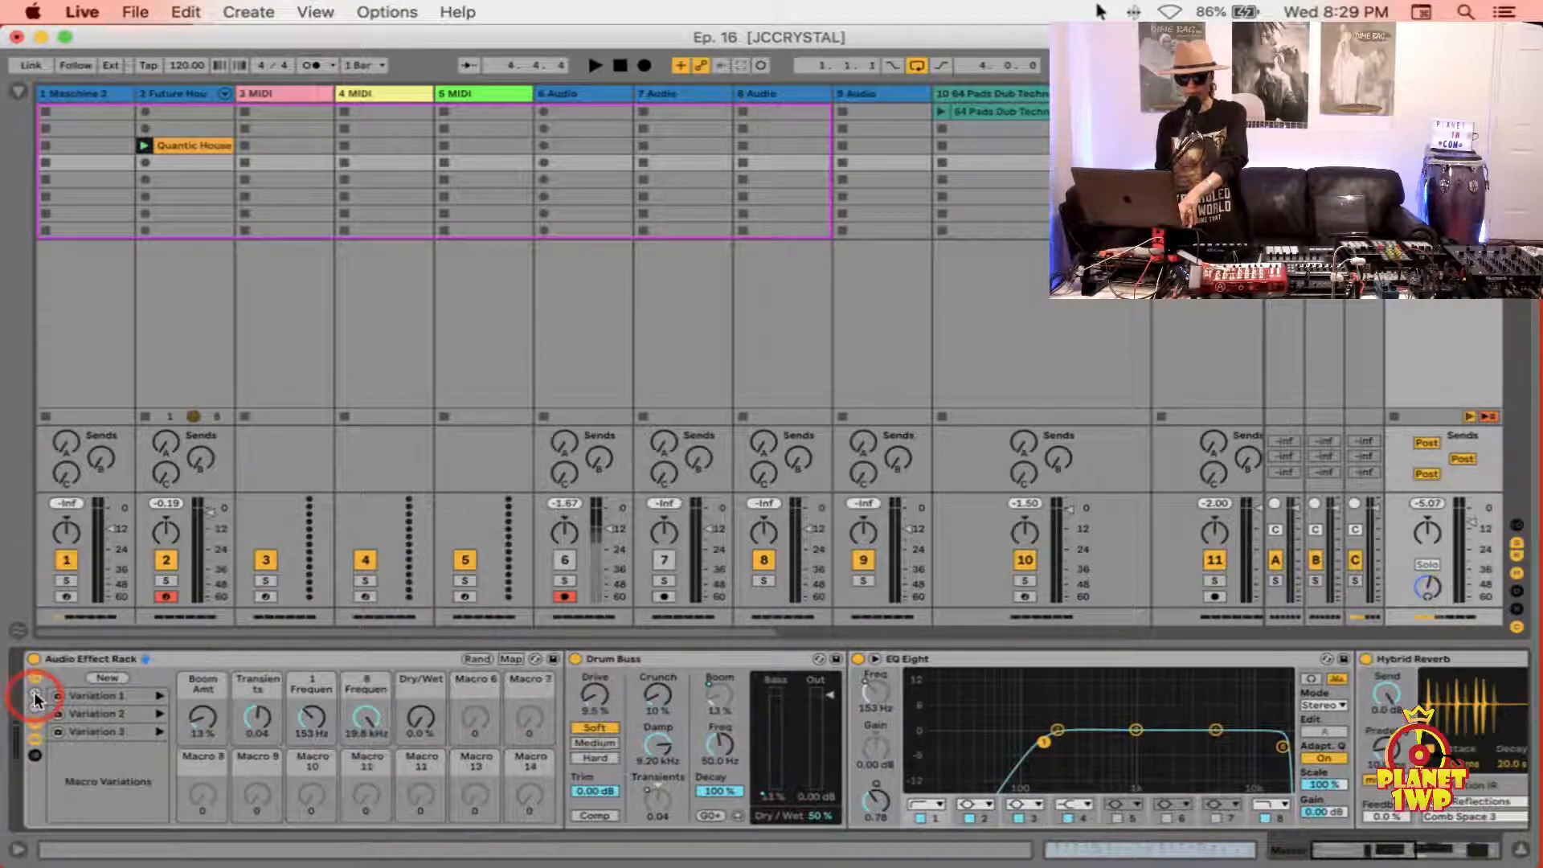
{"action": "left_click", "coordinate": [34, 695]}
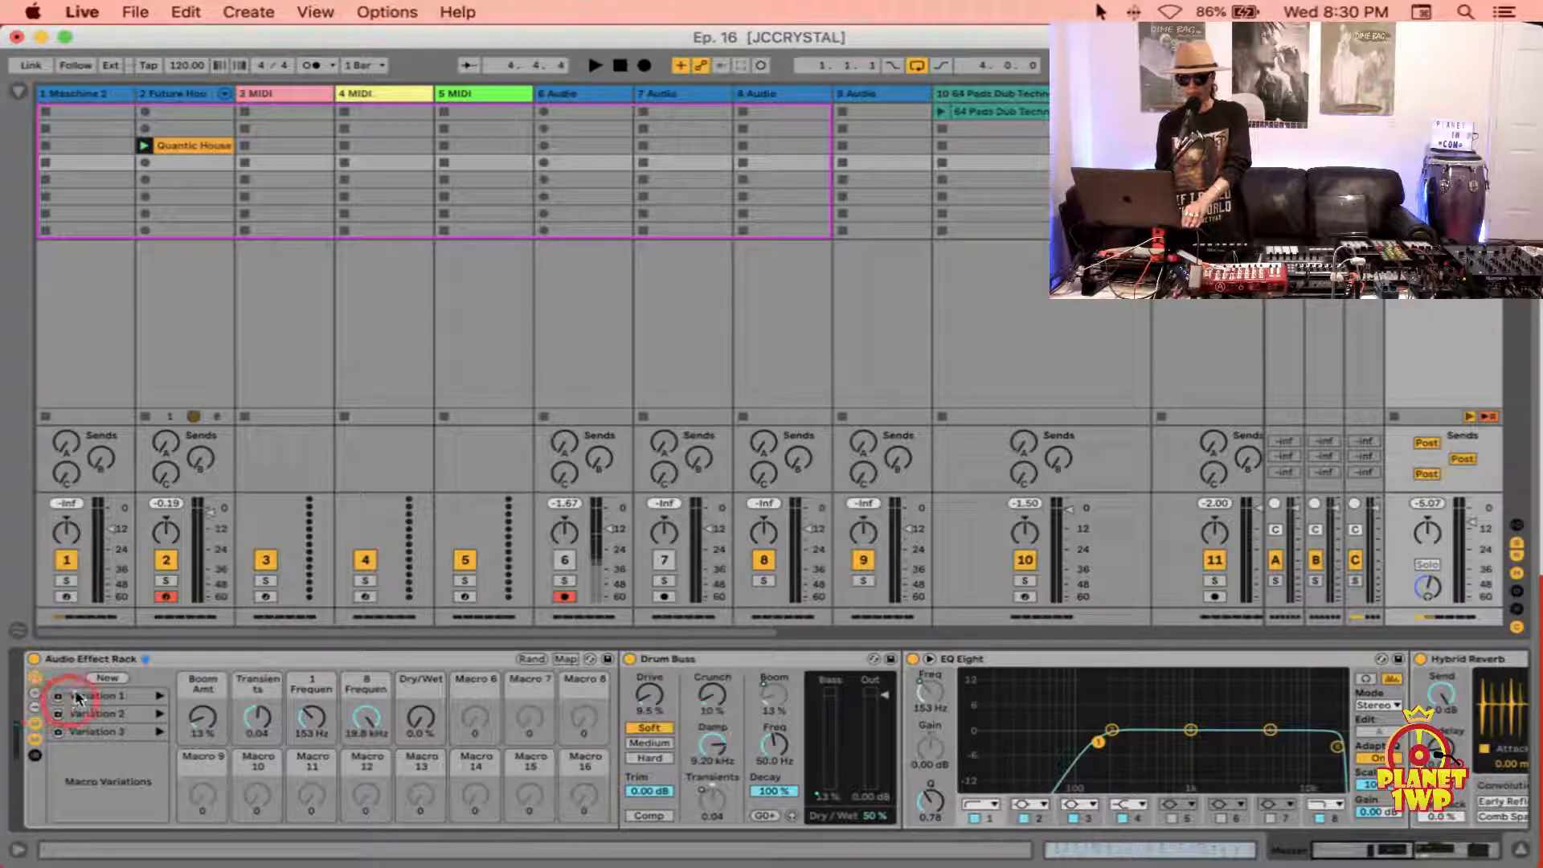
Step: Reduce the Audio Effect Rack's visible macro controls to a single one, Boom Amt
{"action": "left_click", "coordinate": [34, 707]}
{"action": "left_click", "coordinate": [35, 707]}
{"action": "left_click", "coordinate": [34, 707]}
{"action": "left_click", "coordinate": [35, 707]}
{"action": "left_click", "coordinate": [35, 708]}
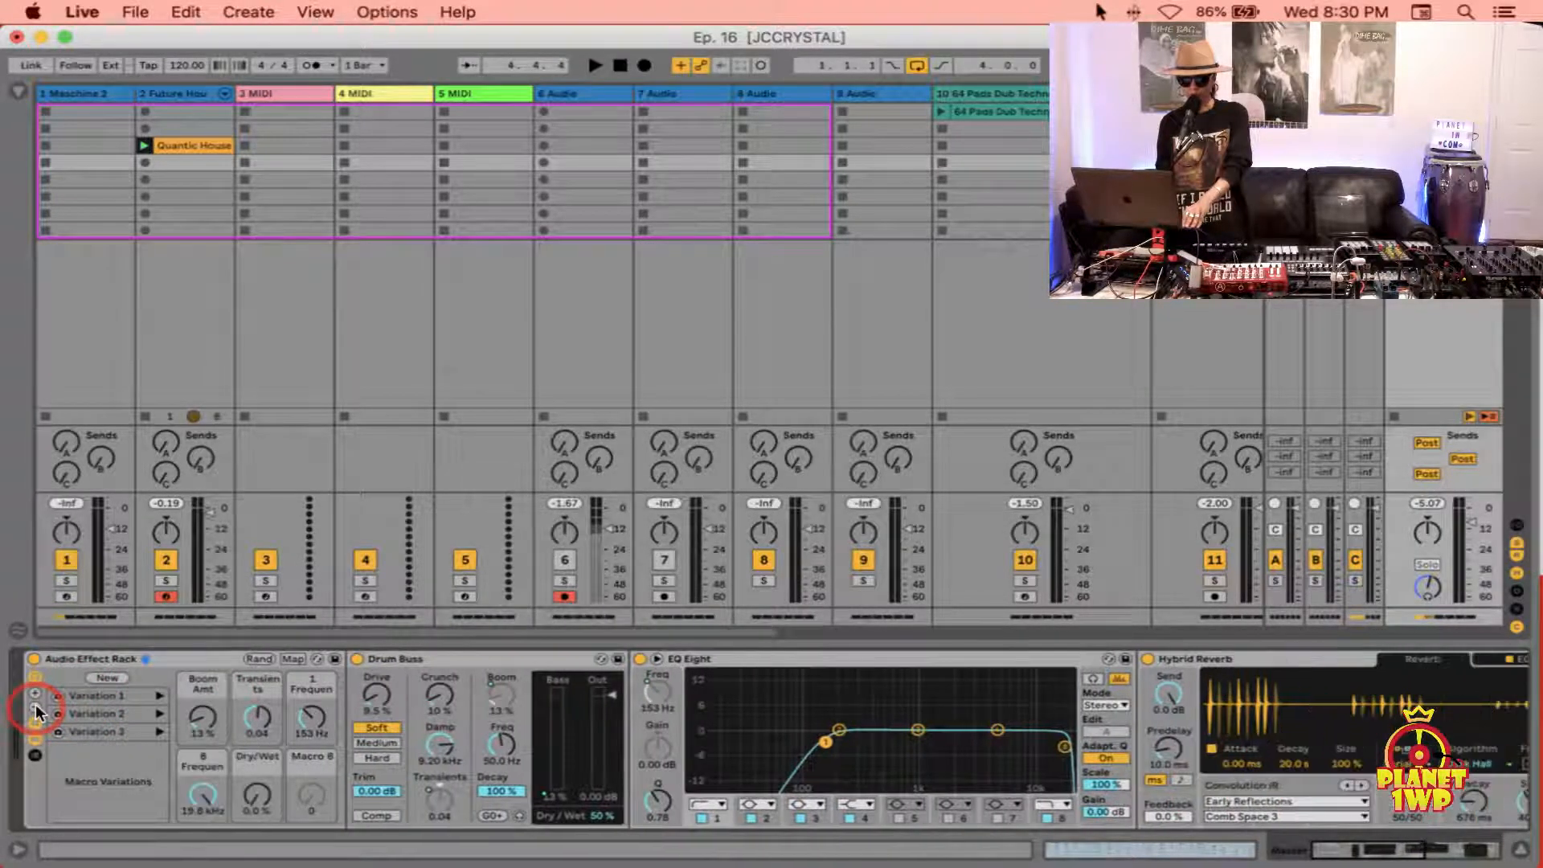
{"action": "left_click", "coordinate": [34, 707]}
{"action": "left_click", "coordinate": [34, 708]}
{"action": "left_click", "coordinate": [35, 707]}
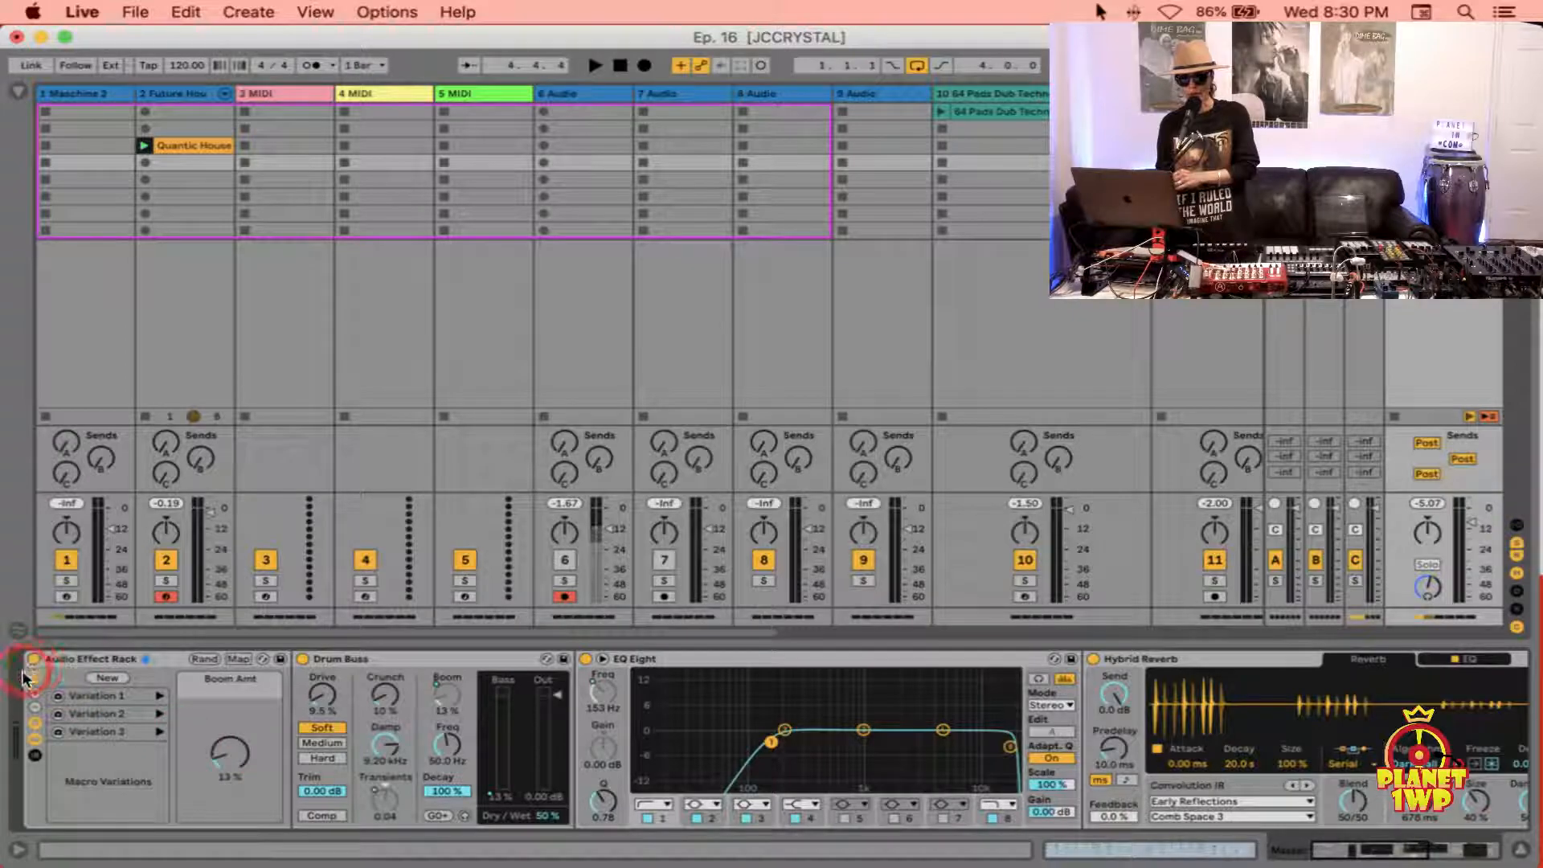
Step: Expand the Audio Effect Rack's macro controls from one back to 16
{"action": "left_click", "coordinate": [35, 693]}
{"action": "left_click", "coordinate": [35, 693]}
{"action": "left_click", "coordinate": [36, 693]}
{"action": "left_click", "coordinate": [36, 693]}
{"action": "left_click", "coordinate": [35, 693]}
{"action": "left_click", "coordinate": [36, 693]}
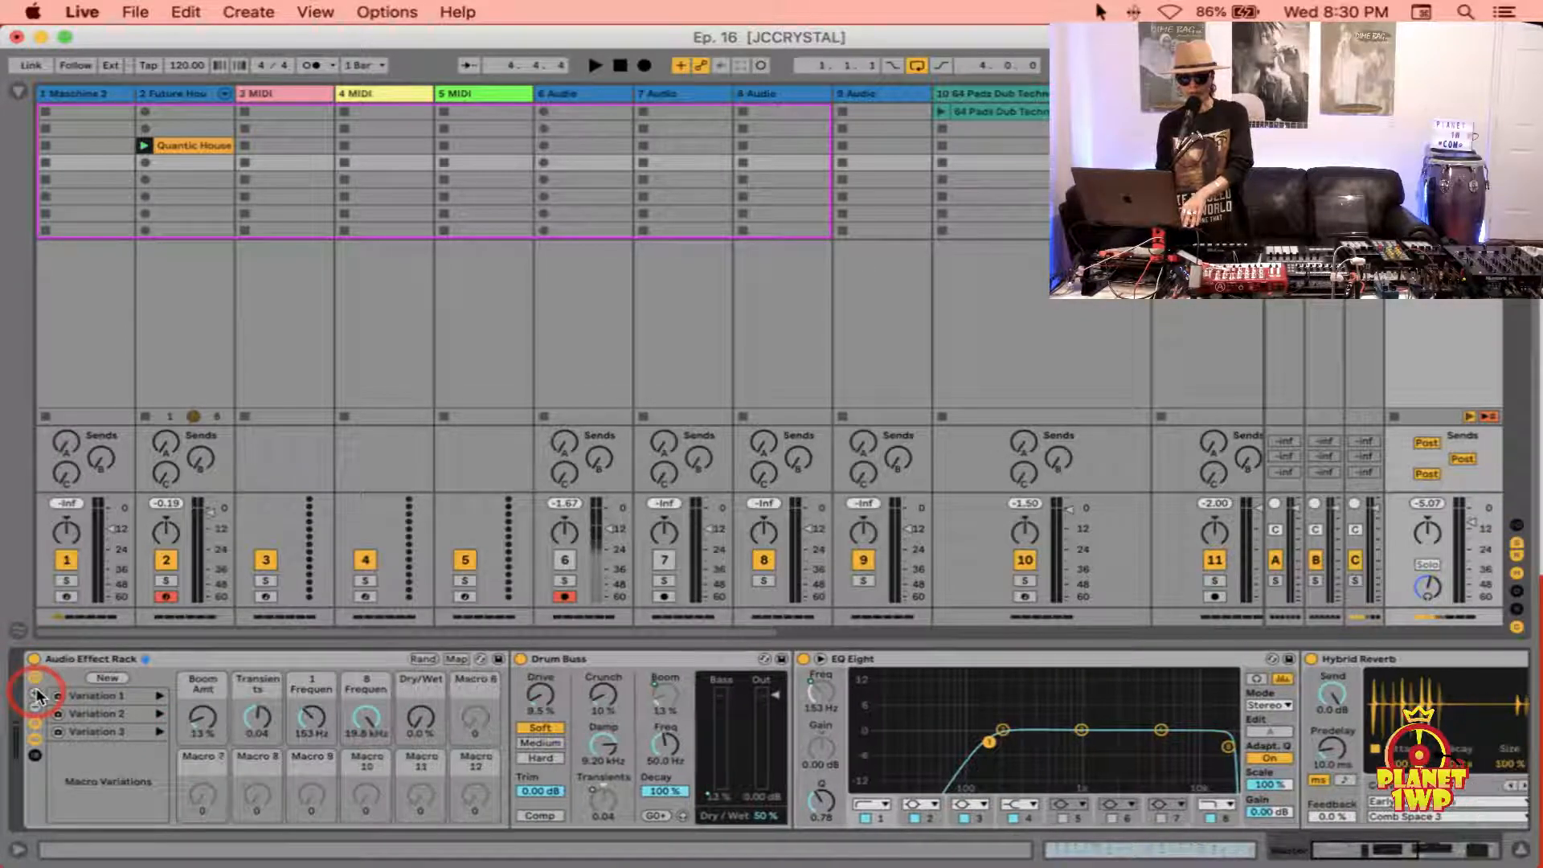
{"action": "left_click", "coordinate": [35, 693]}
{"action": "left_click", "coordinate": [36, 693]}
{"action": "left_click", "coordinate": [201, 715]}
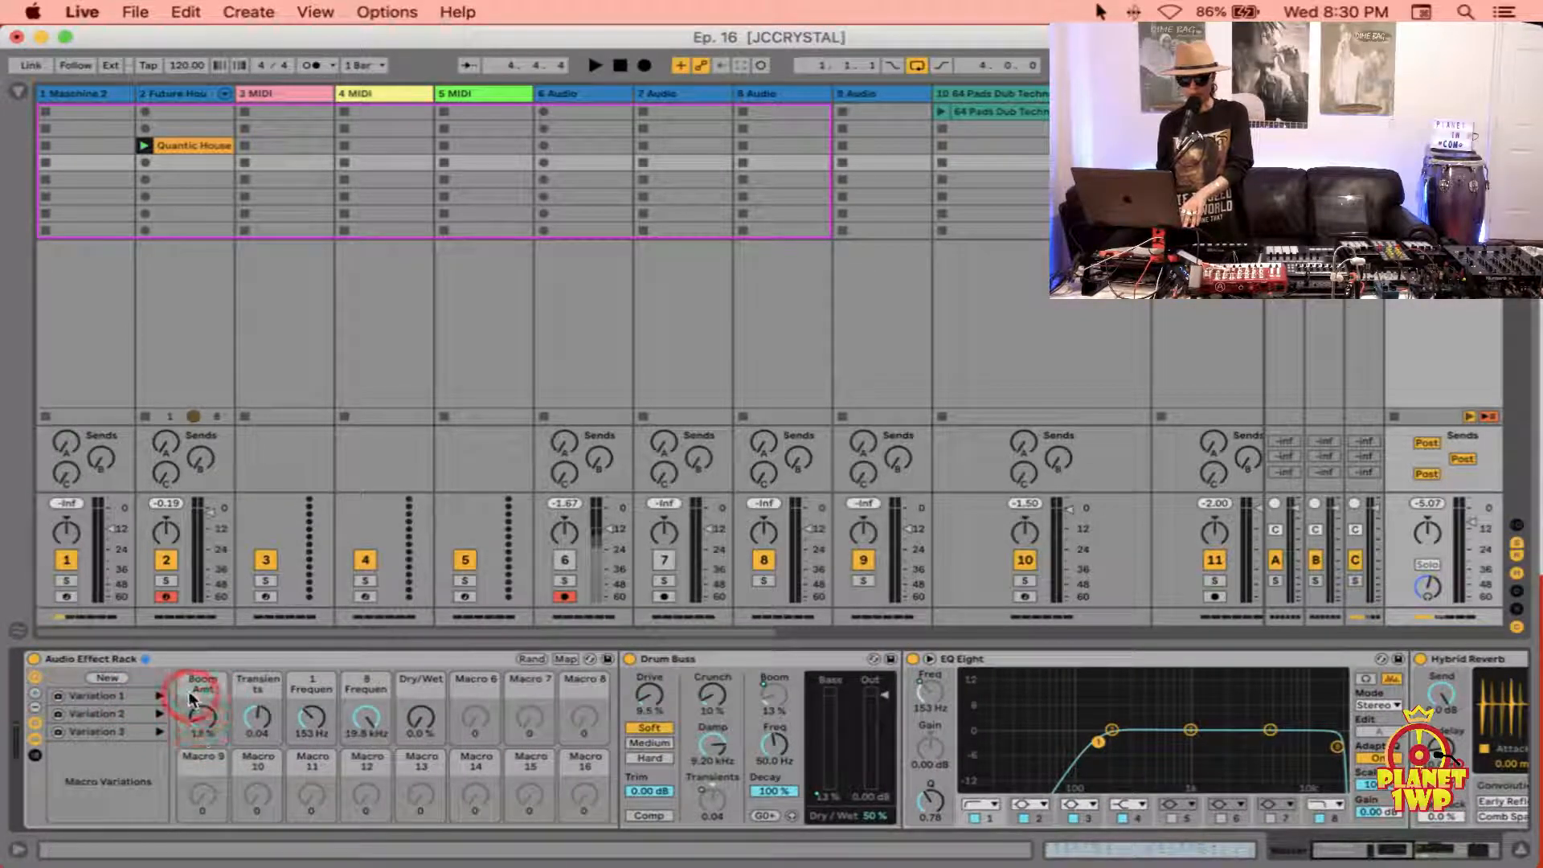
{"action": "left_click", "coordinate": [183, 762]}
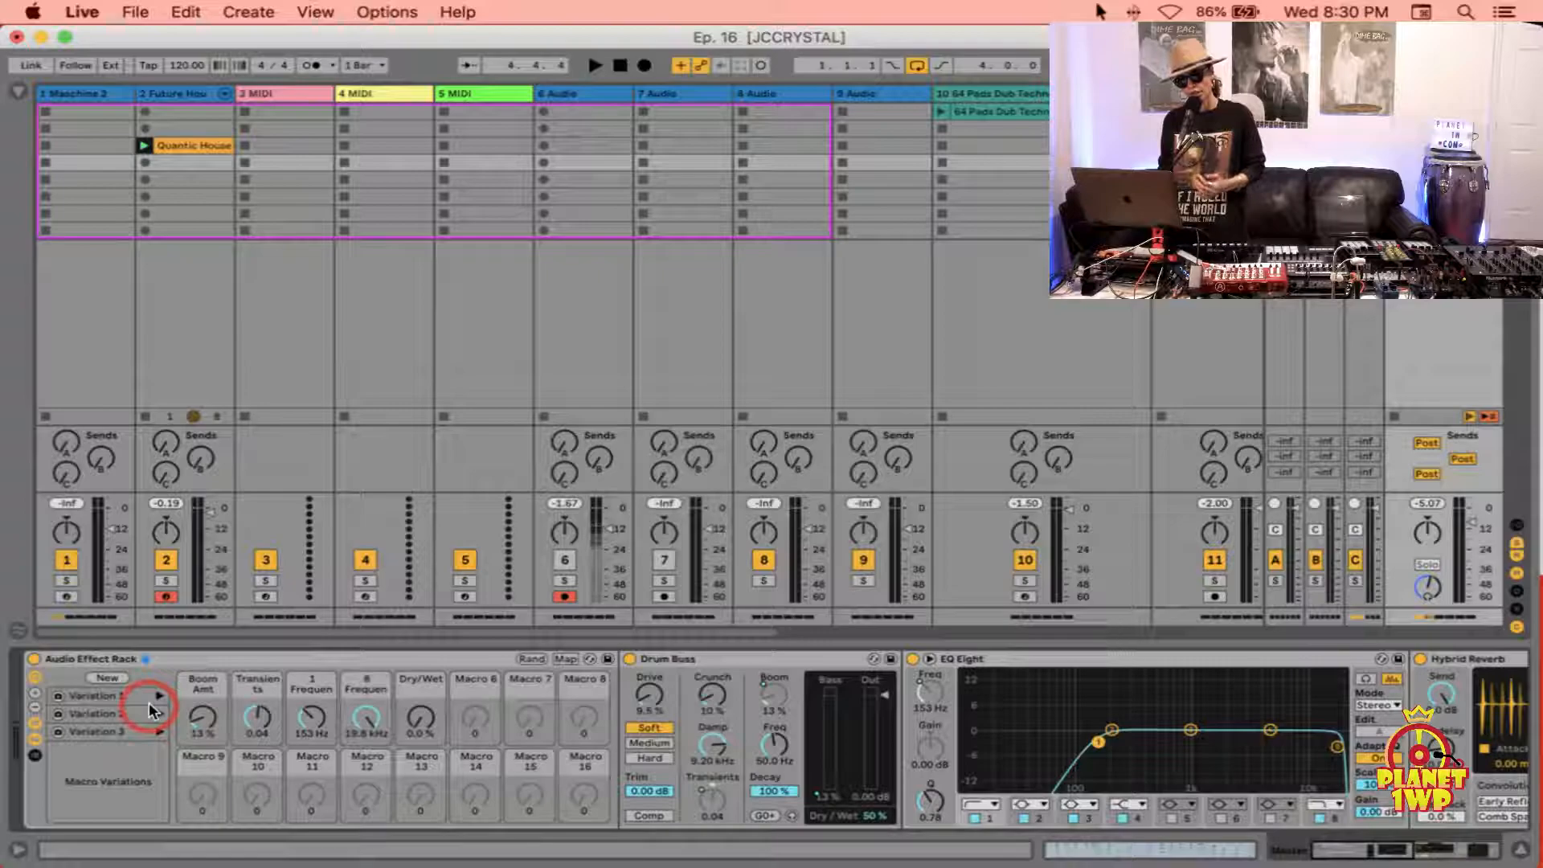
Step: Set the rack's Dry/Wet macro to 57 %, store it as a new macro variation and rename that variation Wet
{"action": "left_click_drag", "start_coordinate": [418, 722], "coordinate": [420, 719]}
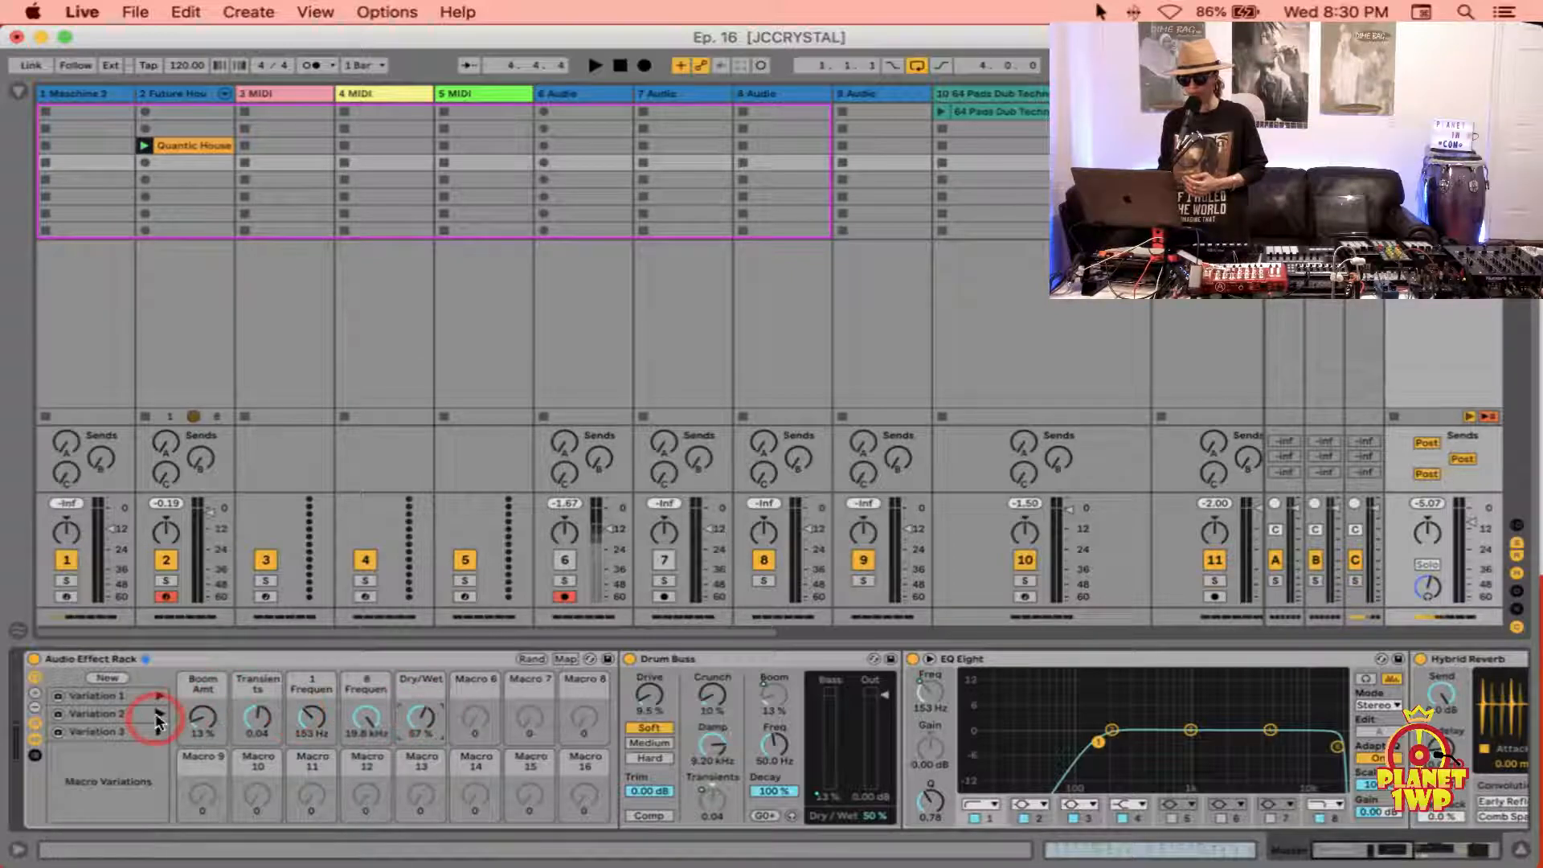
{"action": "left_click", "coordinate": [108, 681]}
{"action": "left_click", "coordinate": [99, 759]}
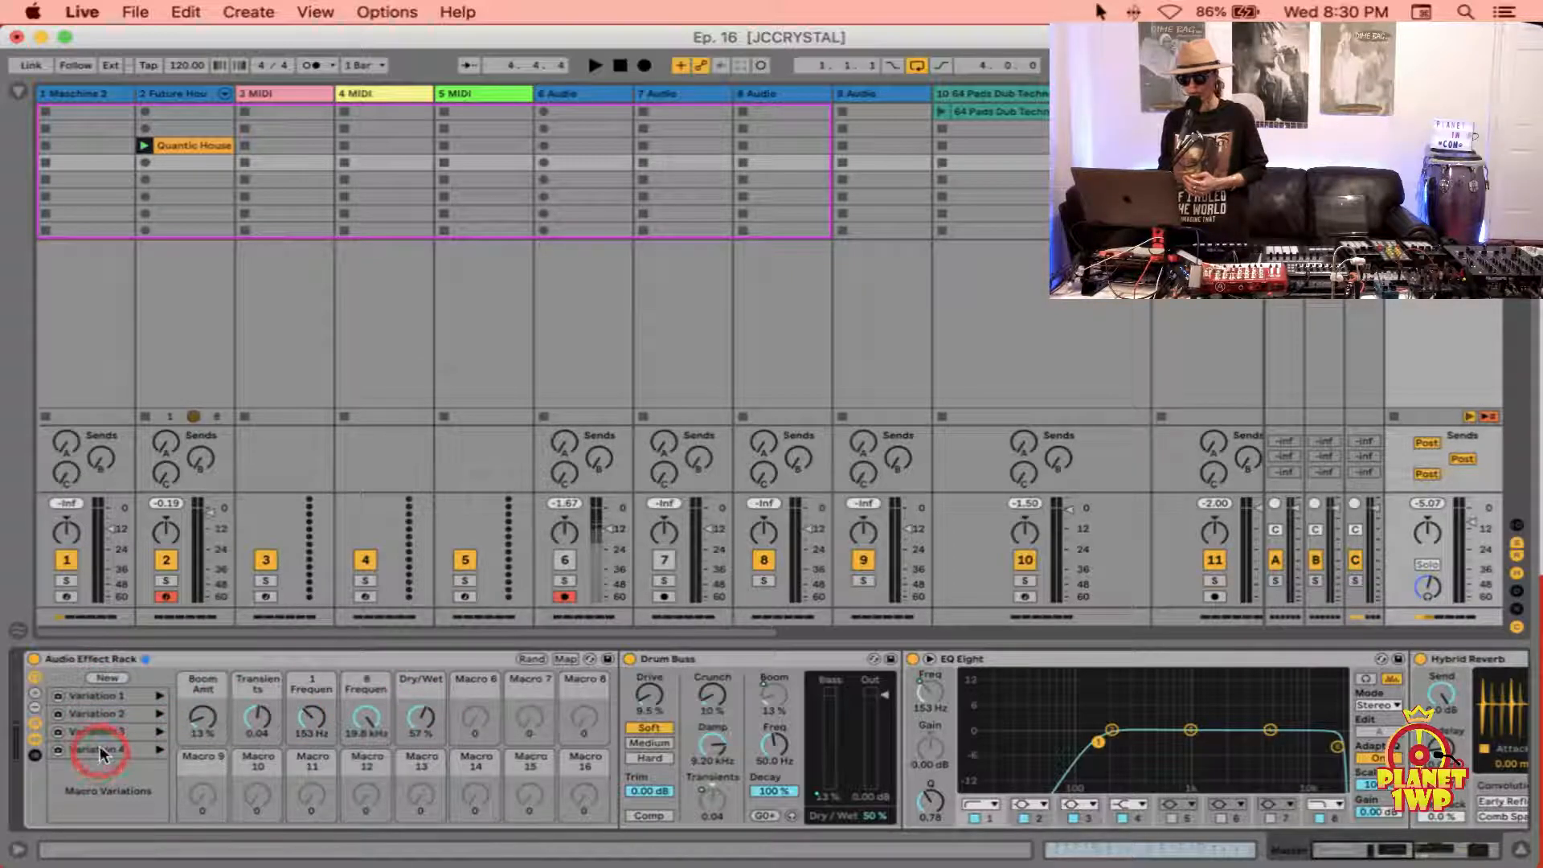
{"action": "left_click_drag", "start_coordinate": [100, 748], "coordinate": [103, 734]}
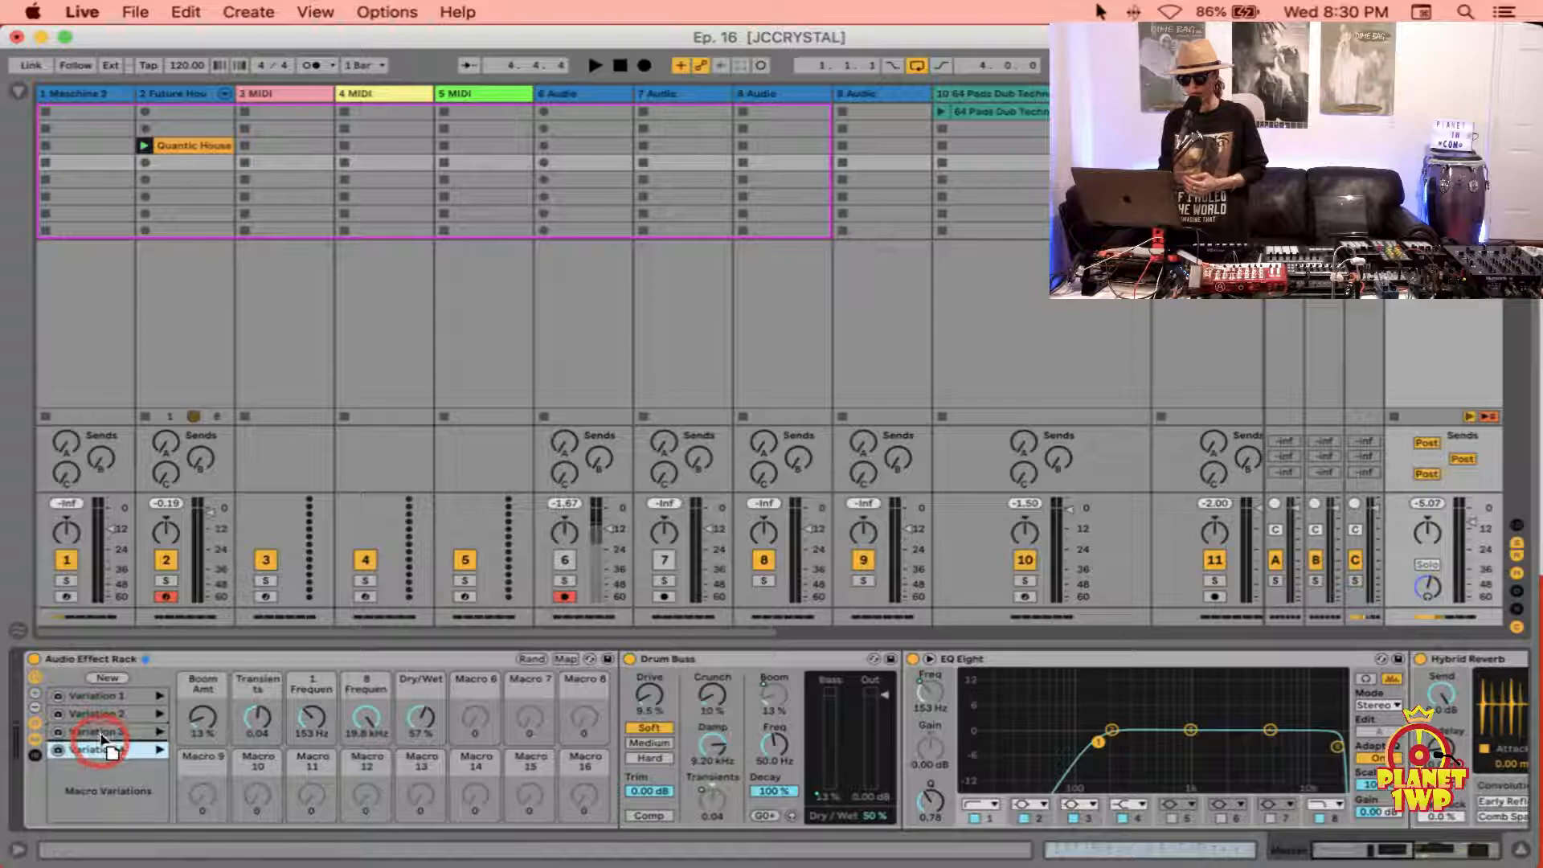
{"action": "key", "text": "super+r"}
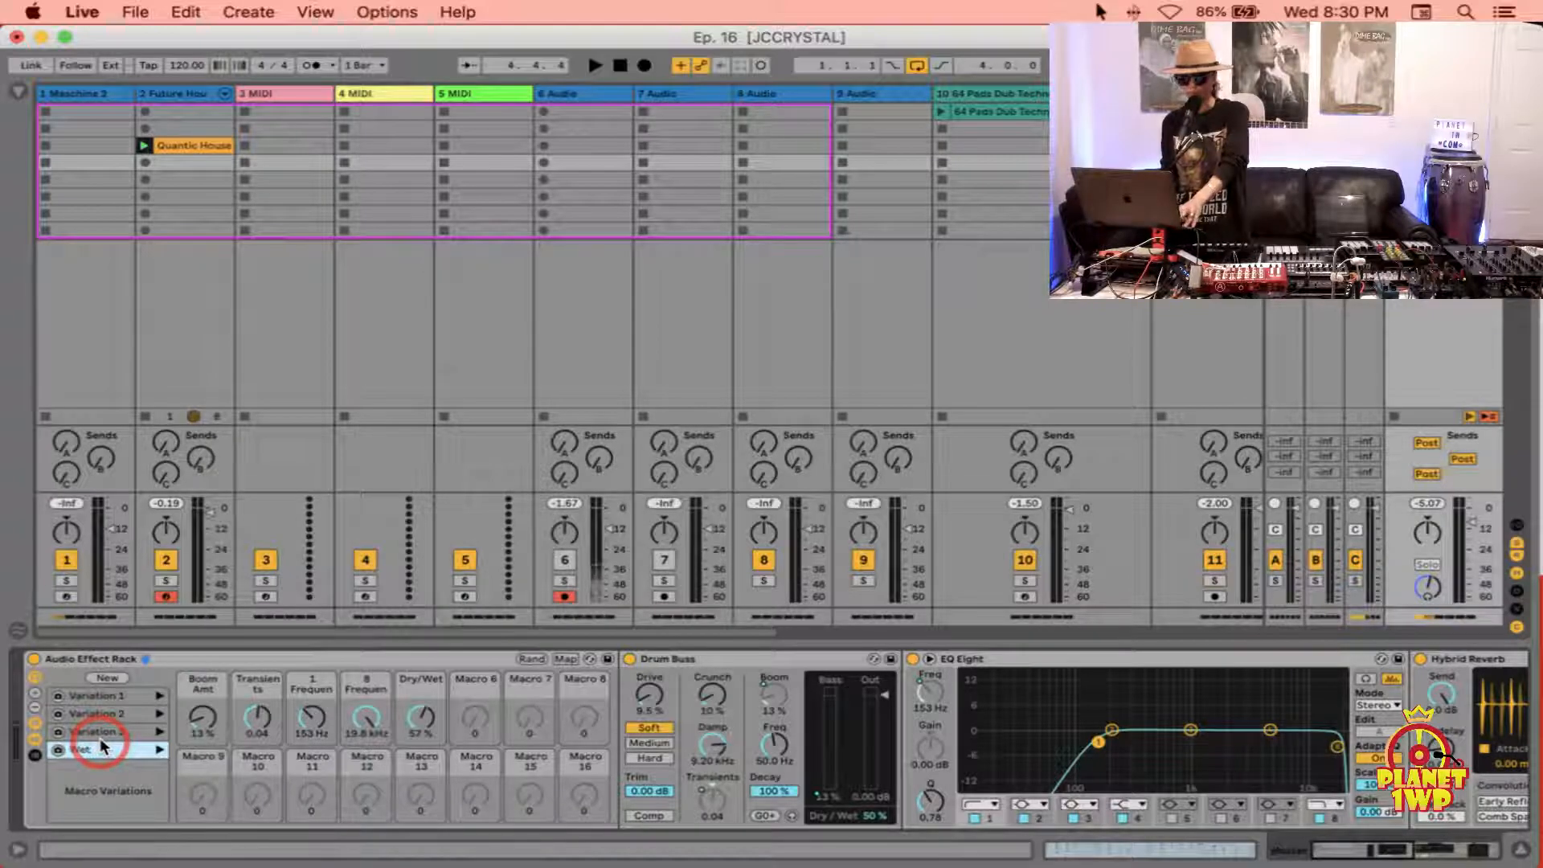
Step: Raise the Dry/Wet macro to 100 % and overwrite the Wet variation with the current macro values
{"action": "left_click", "coordinate": [437, 704]}
{"action": "left_click_drag", "start_coordinate": [438, 701], "coordinate": [424, 696]}
{"action": "left_click", "coordinate": [74, 750]}
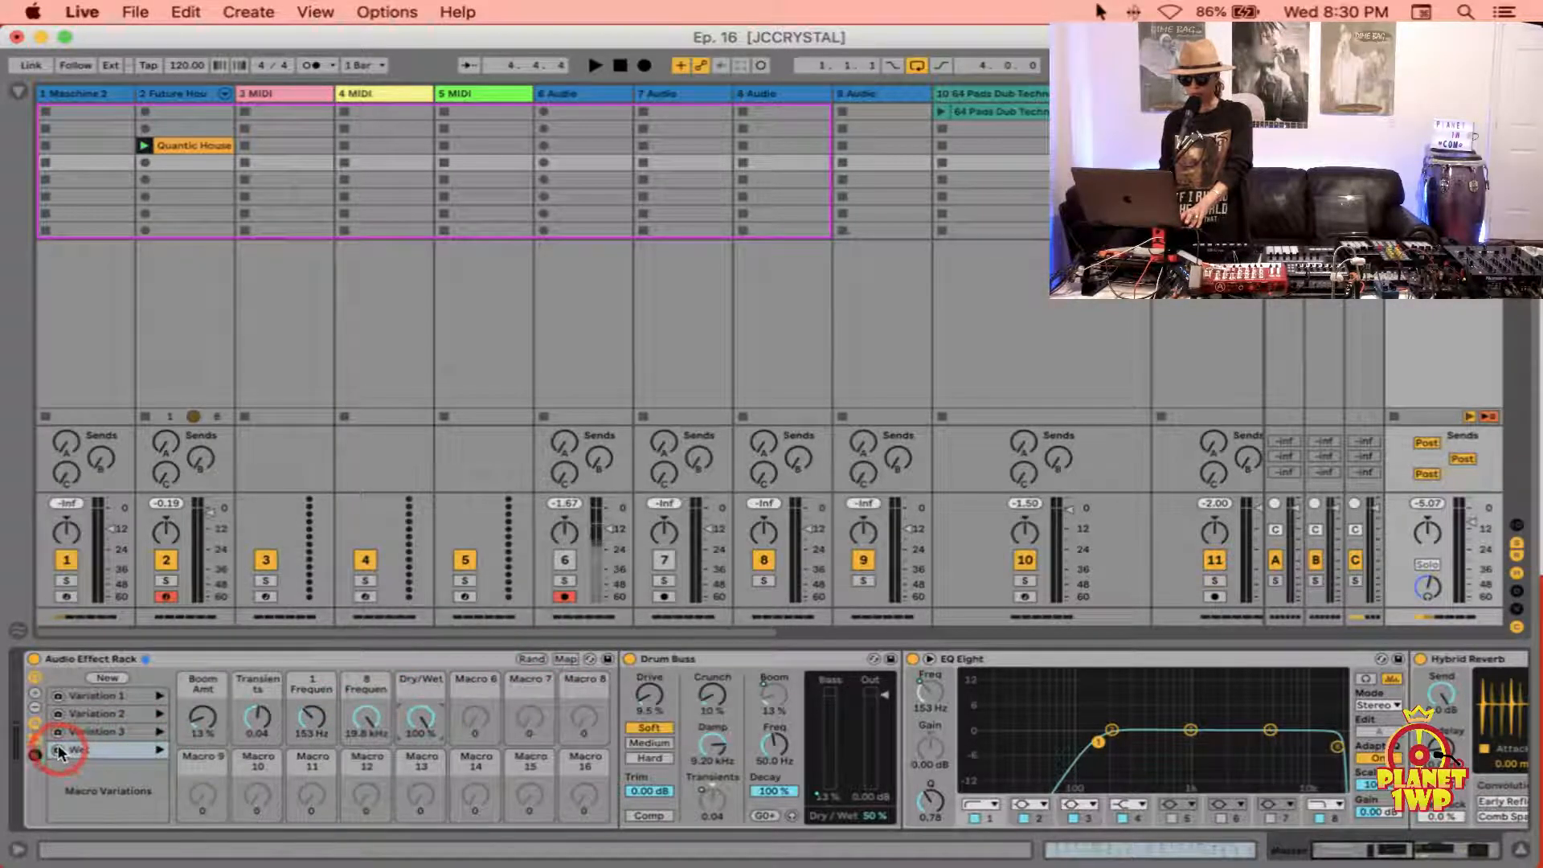
{"action": "left_click", "coordinate": [60, 748]}
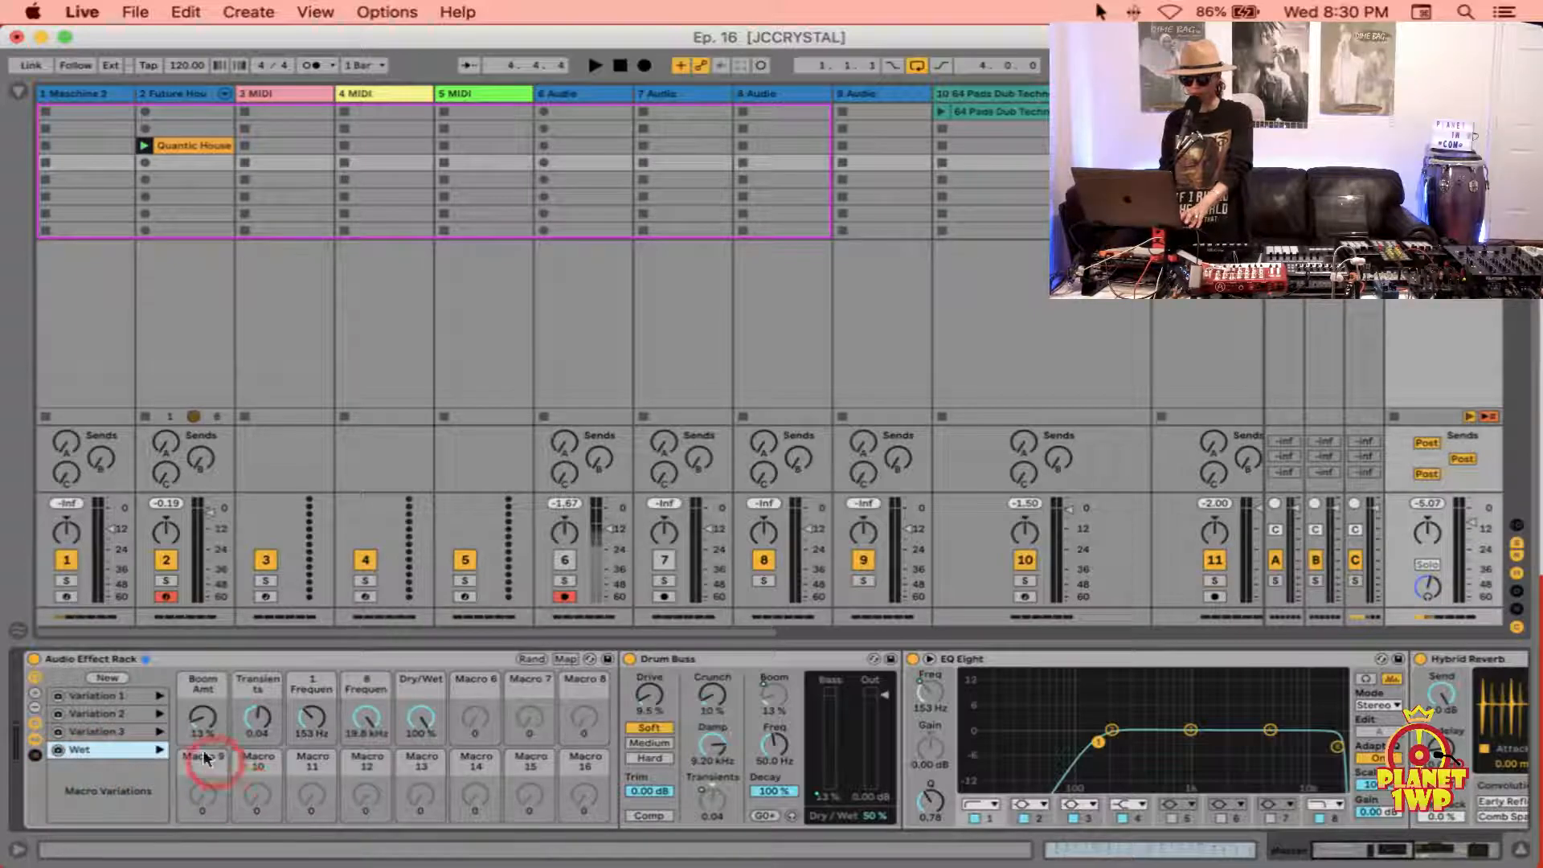
Step: Recall Variation 3 in the Audio Effect Rack and launch the first scene, containing the 64 Pads Dub Techno Kit clip
{"action": "left_click", "coordinate": [113, 726]}
{"action": "left_click", "coordinate": [162, 731]}
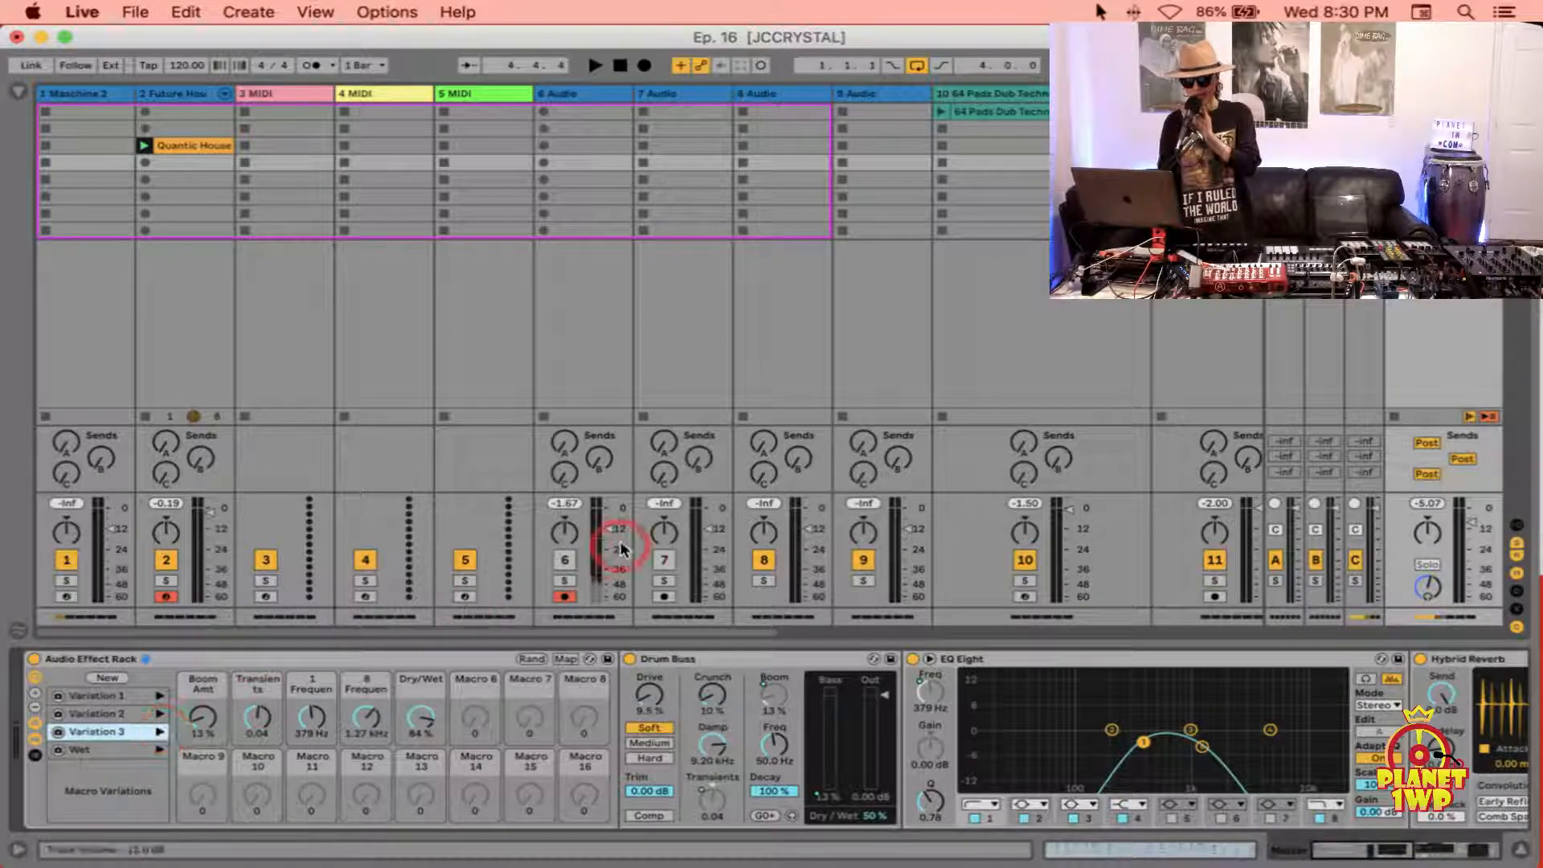
{"action": "left_click", "coordinate": [266, 560]}
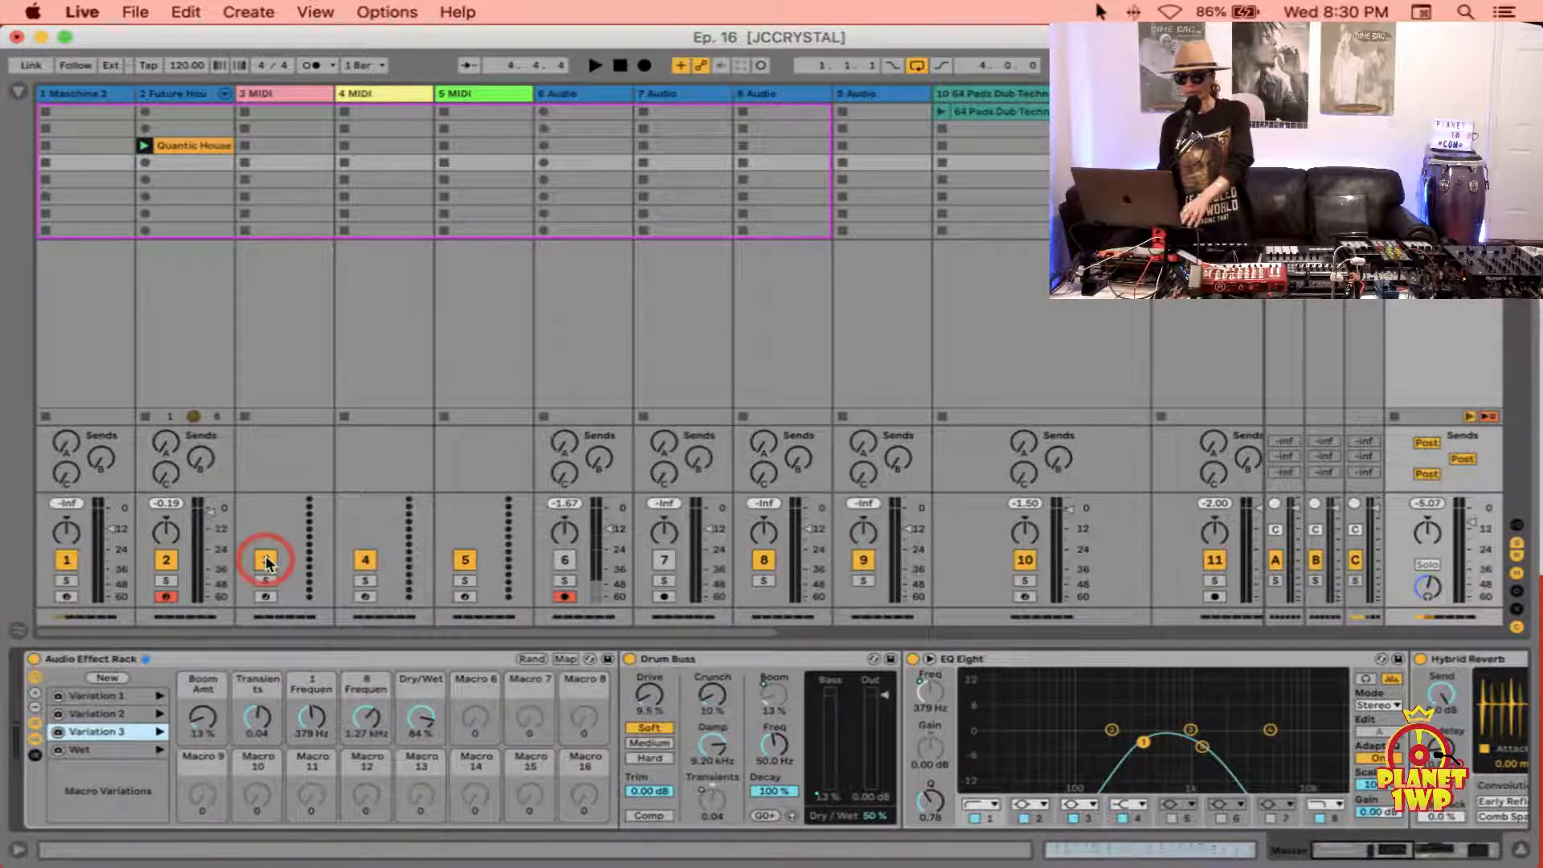
{"action": "scroll", "coordinate": [266, 560], "scroll_direction": "right", "scroll_amount": 5}
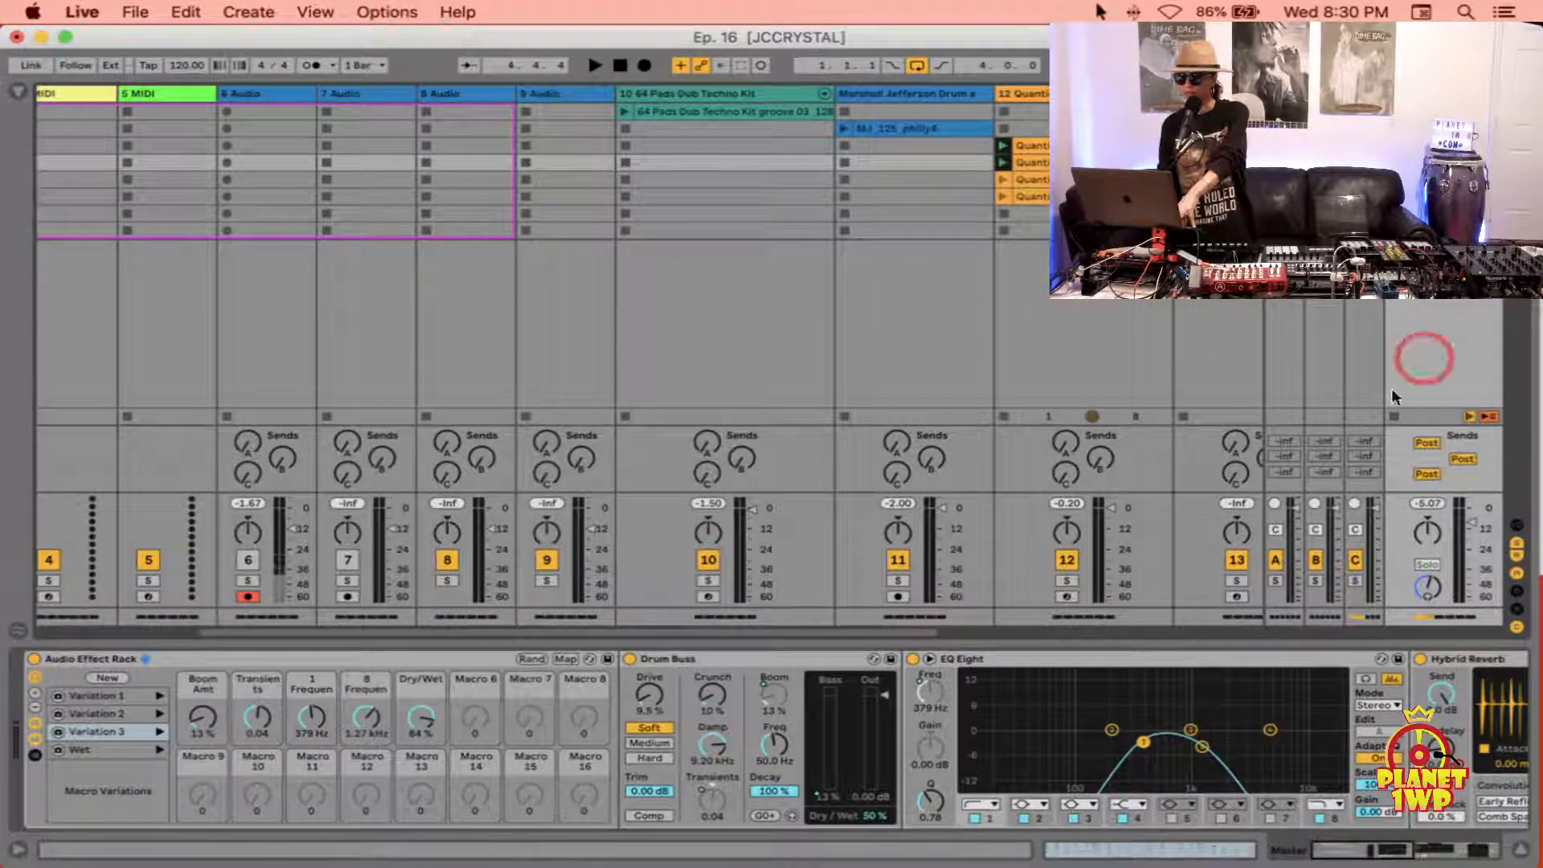
{"action": "scroll", "coordinate": [1241, 408], "scroll_direction": "right", "scroll_amount": 5}
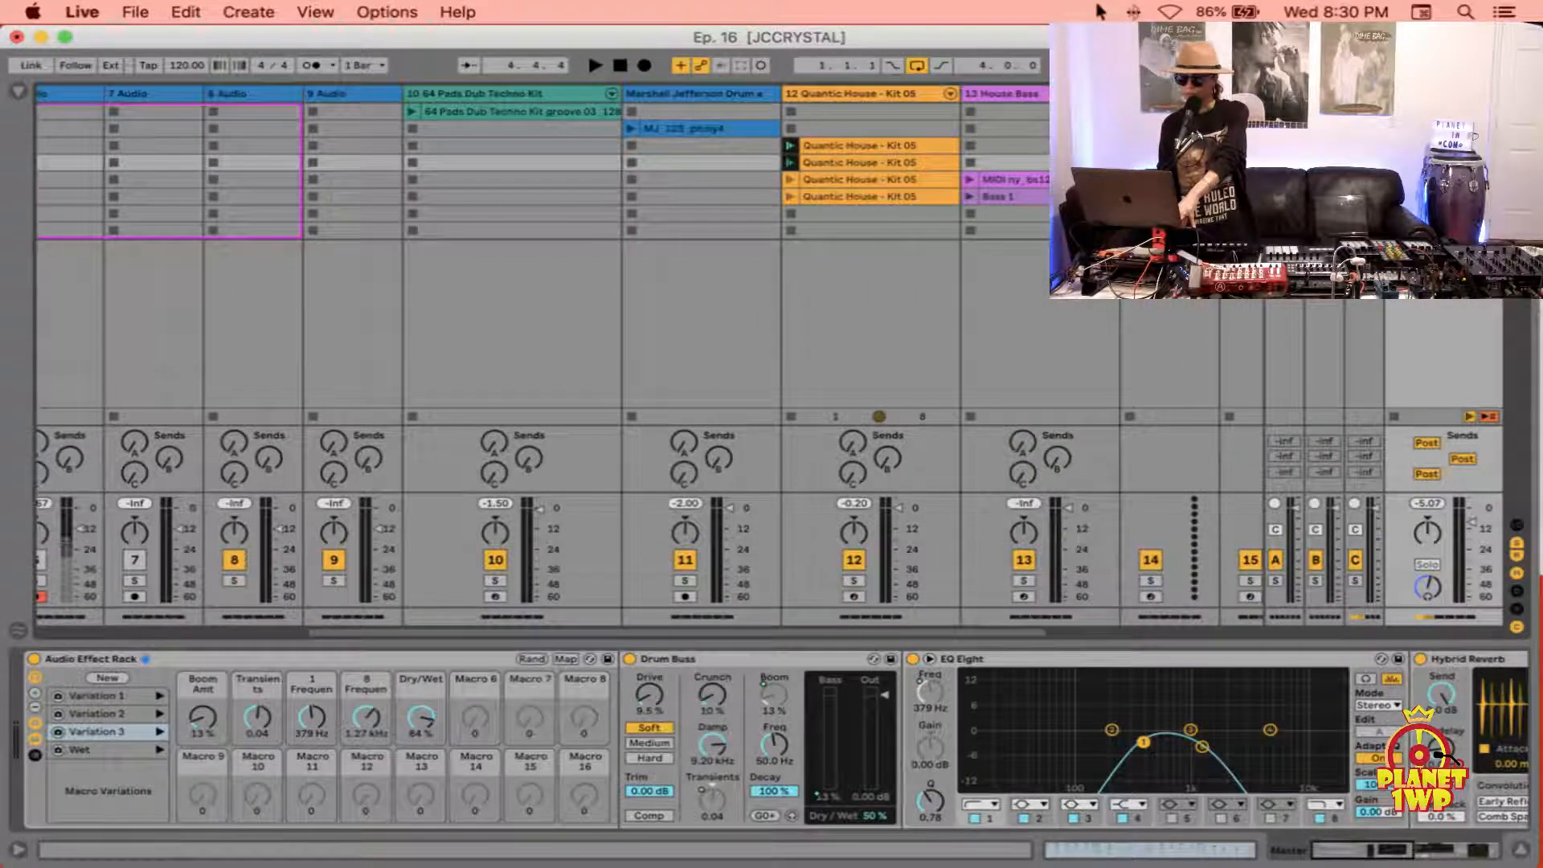
{"action": "left_click", "coordinate": [1396, 111]}
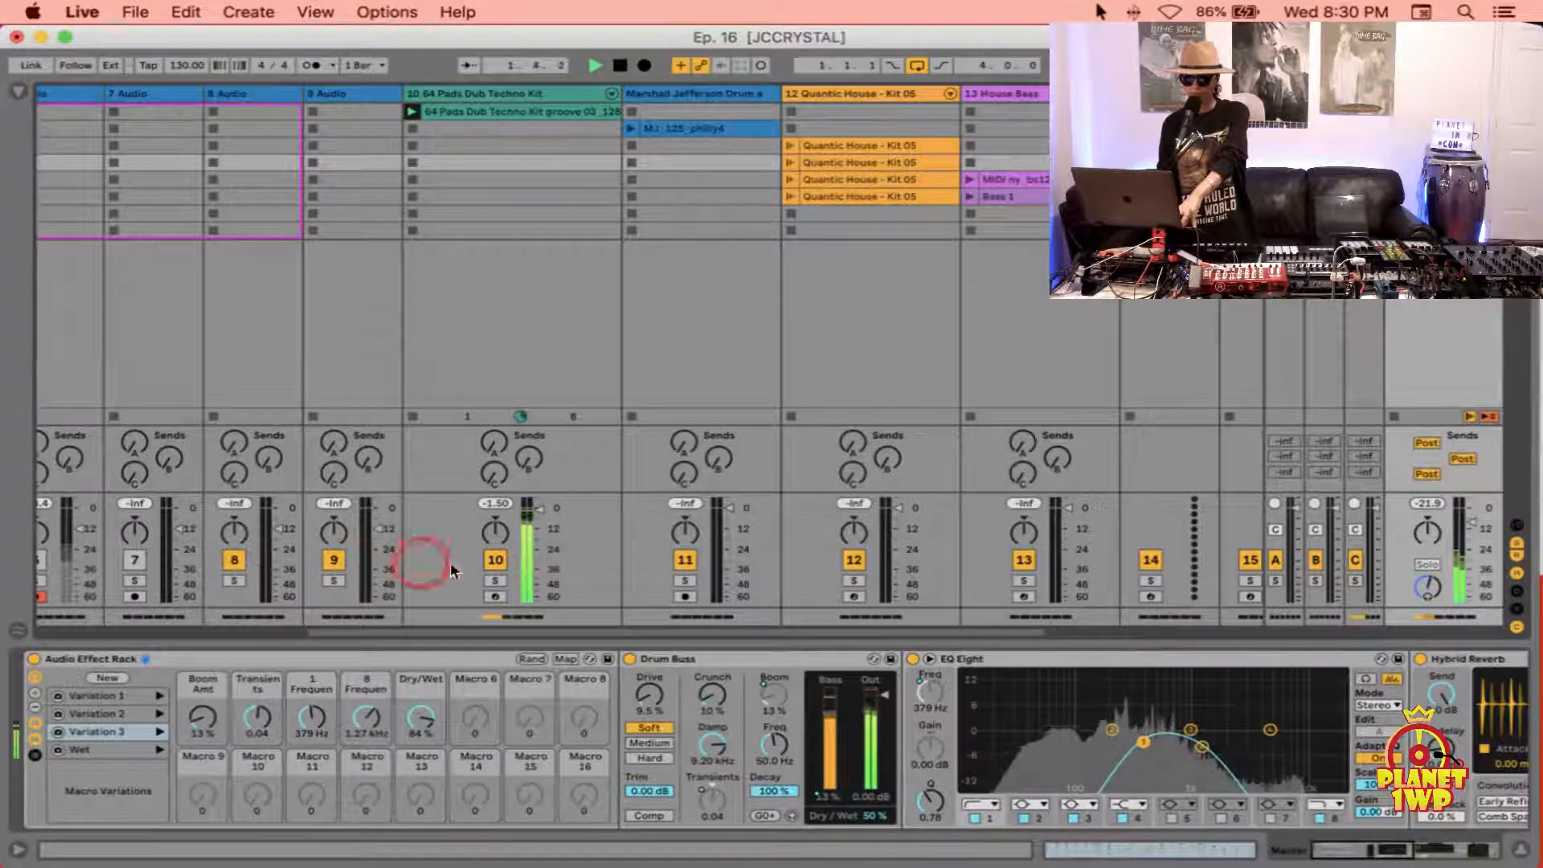
Step: Recall Variation 3, Variation 2, Variation 1 and Wet in turn while the scene plays, and stop playback
{"action": "left_click", "coordinate": [160, 732]}
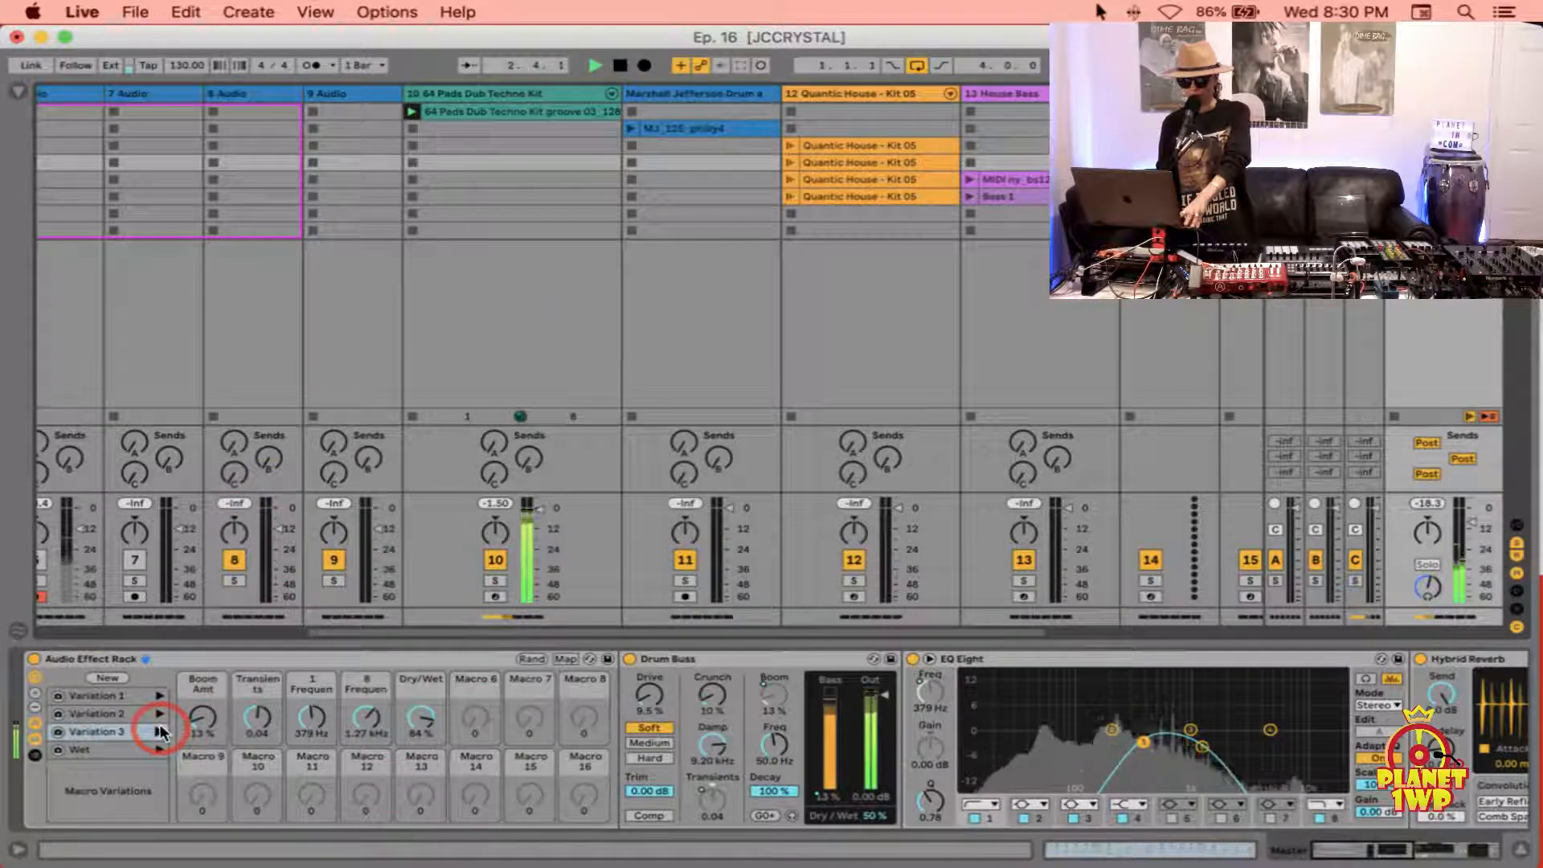
{"action": "left_click", "coordinate": [160, 714]}
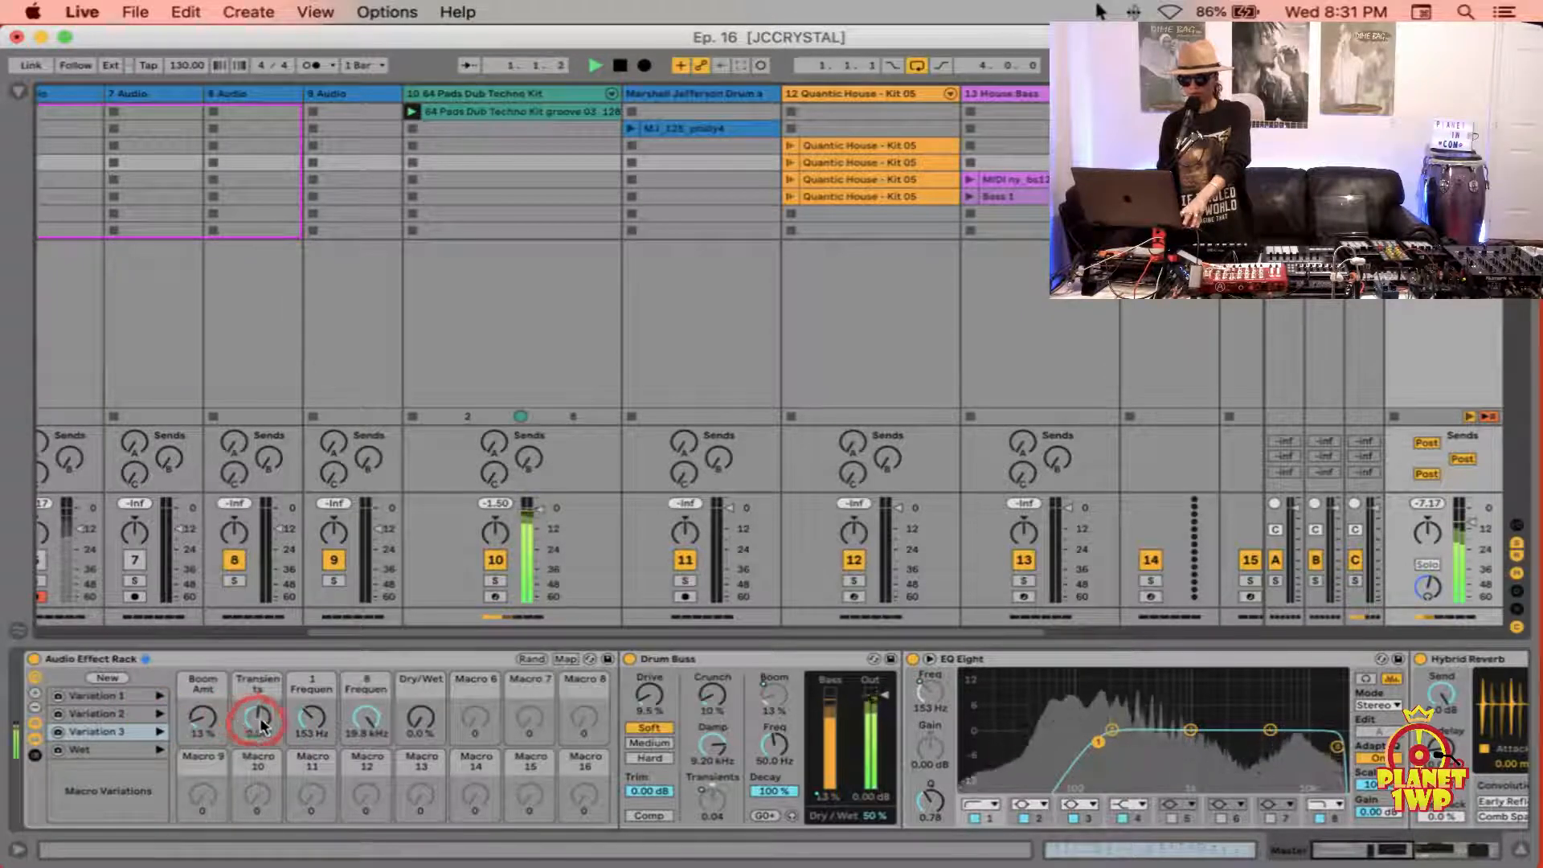
{"action": "left_click", "coordinate": [160, 696]}
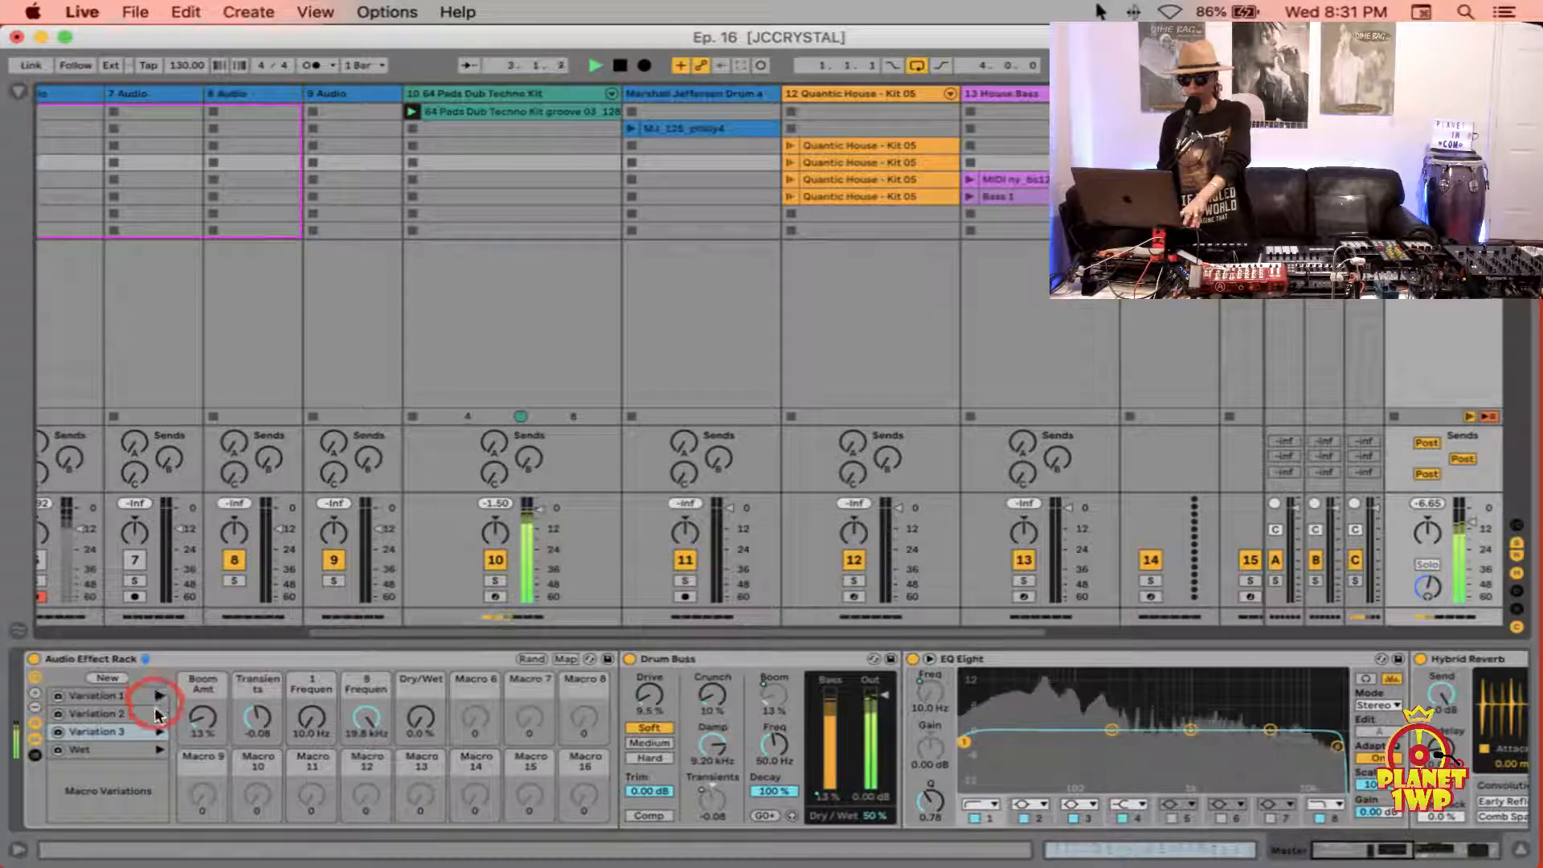
{"action": "left_click", "coordinate": [162, 752]}
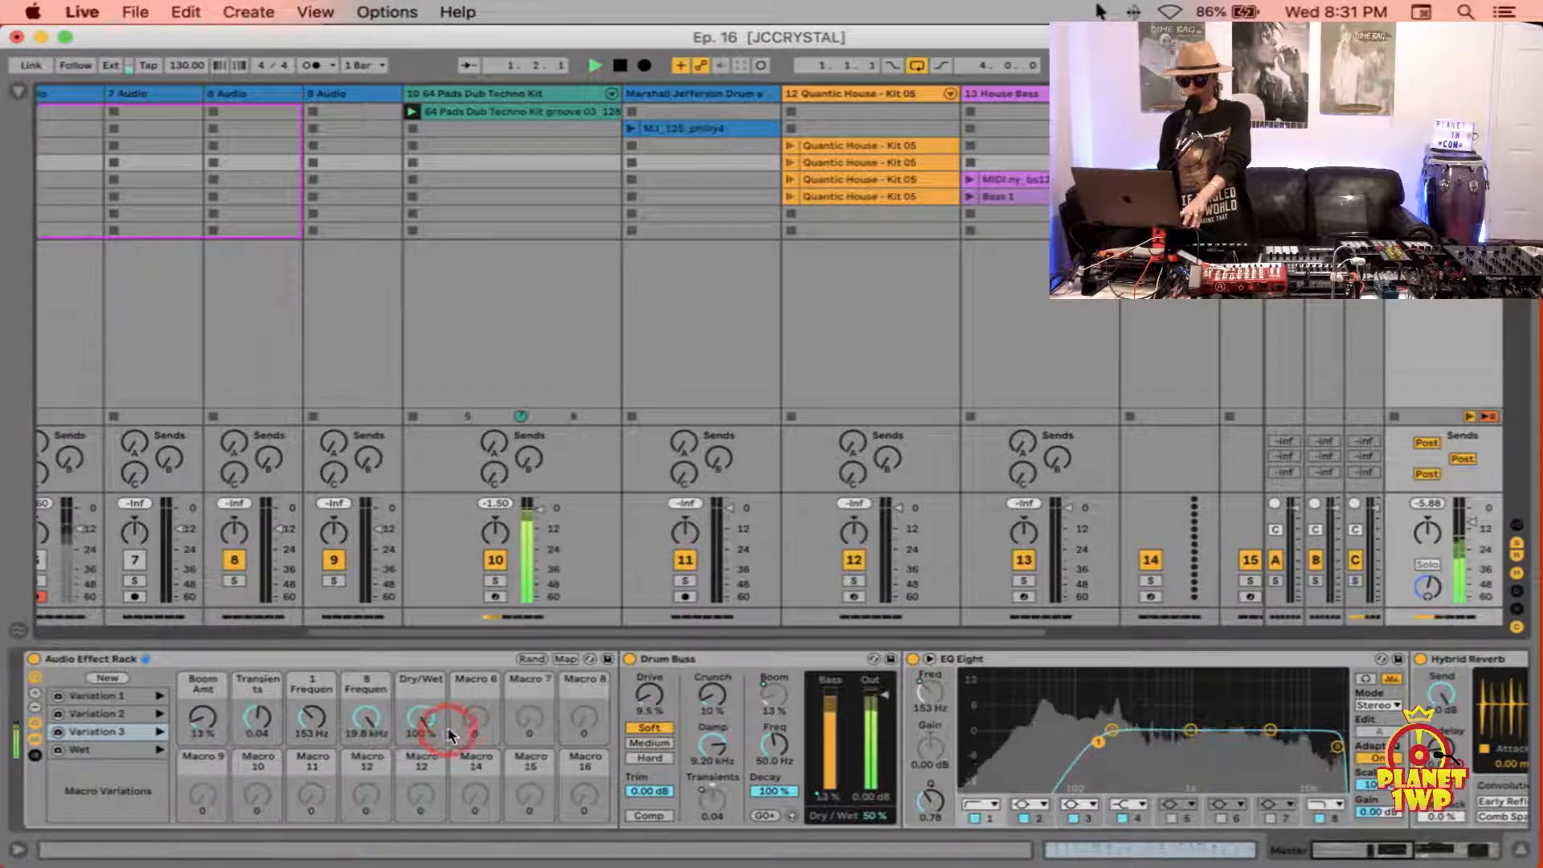
{"action": "key", "text": "space"}
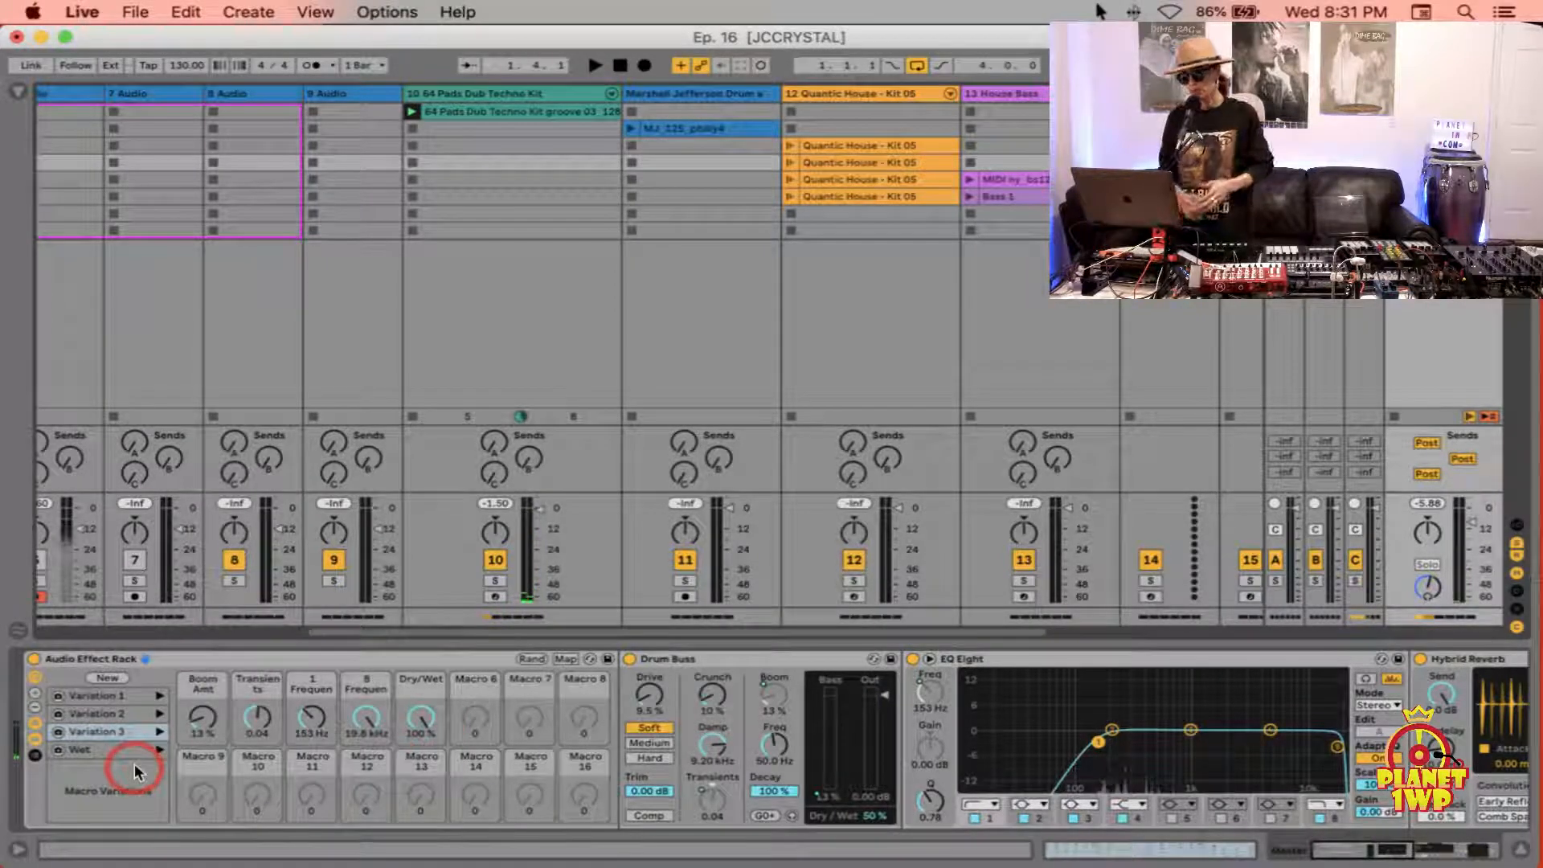
Step: Move the Wet variation to the top of the macro variations list and delete it
{"action": "left_click", "coordinate": [161, 732]}
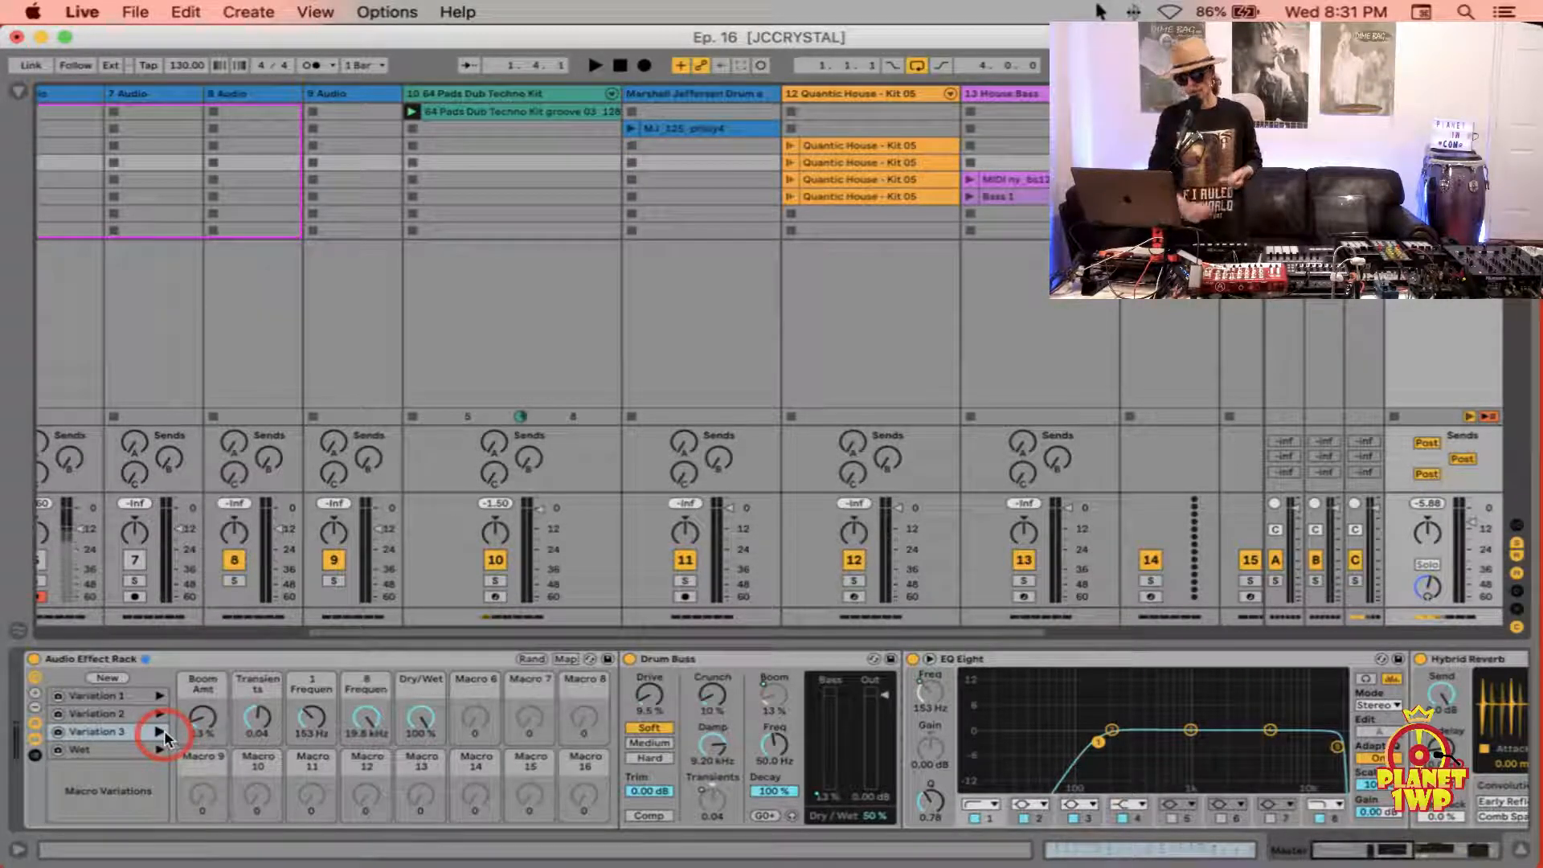
{"action": "left_click", "coordinate": [106, 747]}
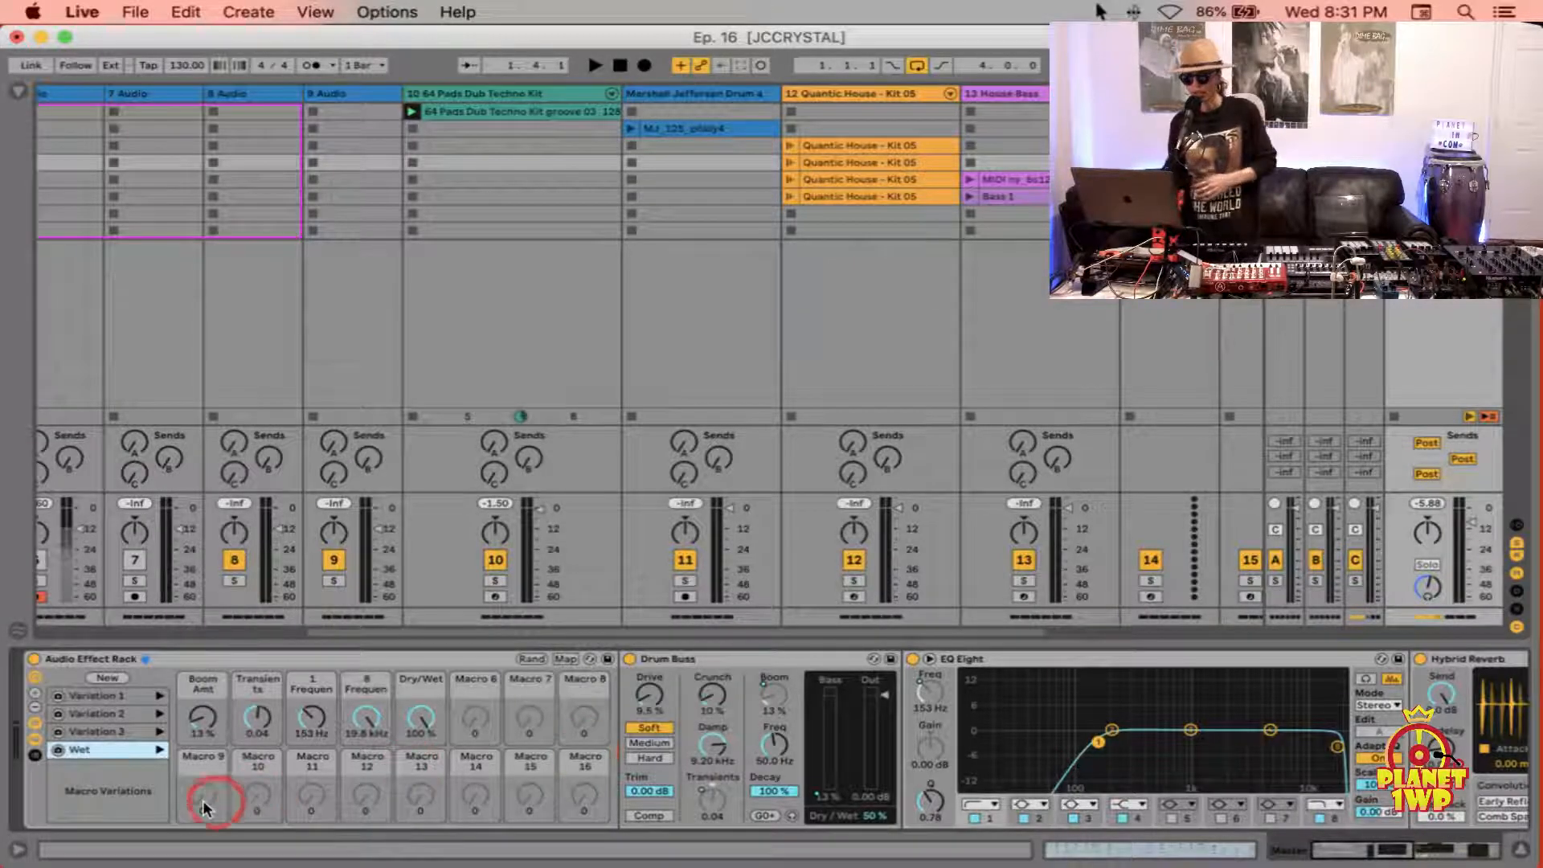
{"action": "left_click_drag", "start_coordinate": [89, 747], "coordinate": [103, 688]}
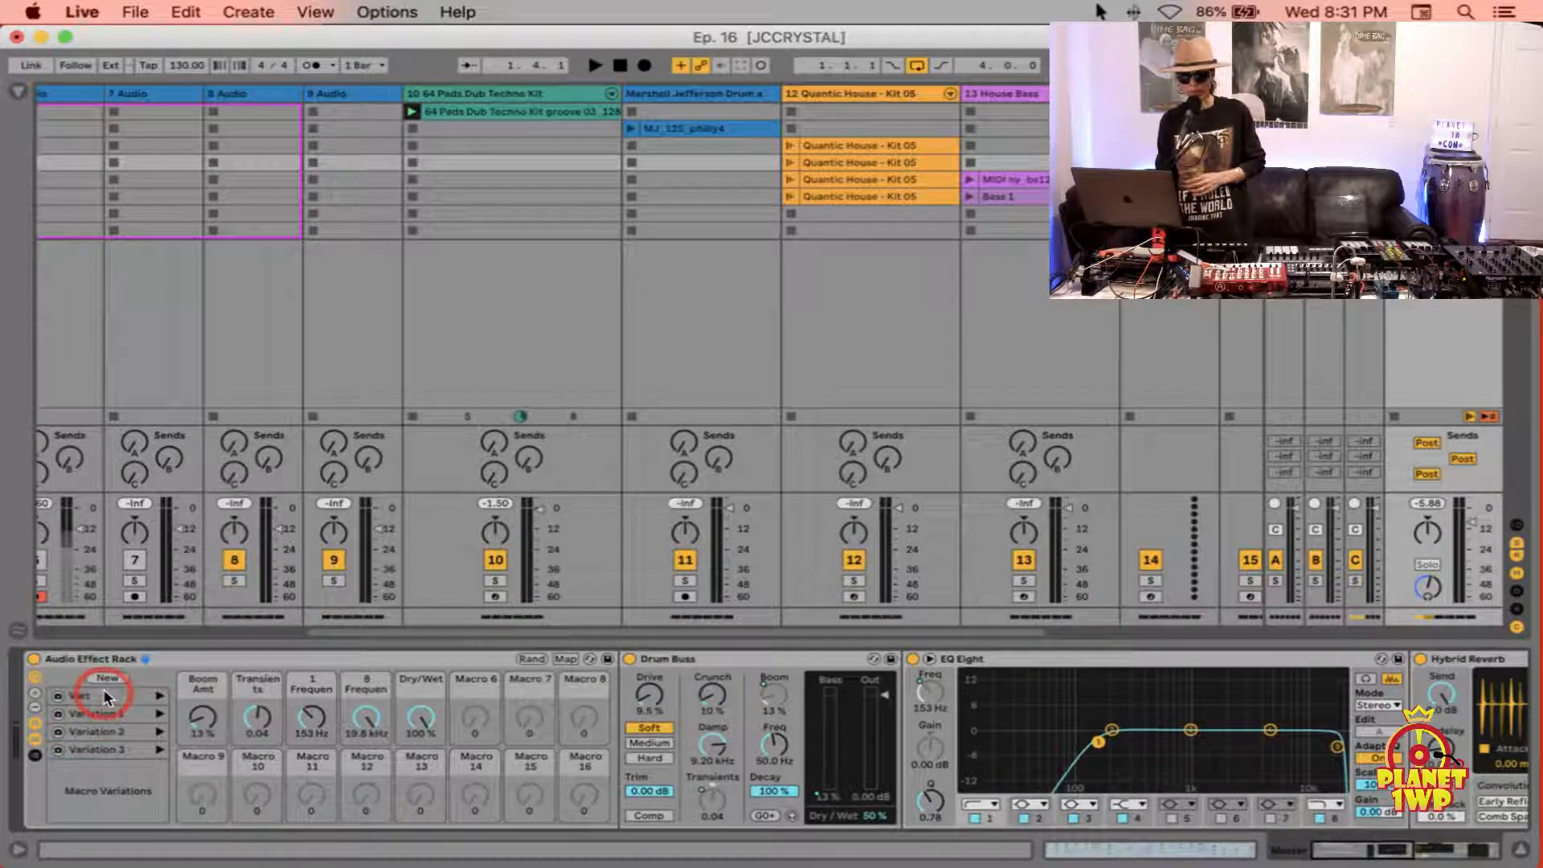
{"action": "key", "text": "Delete"}
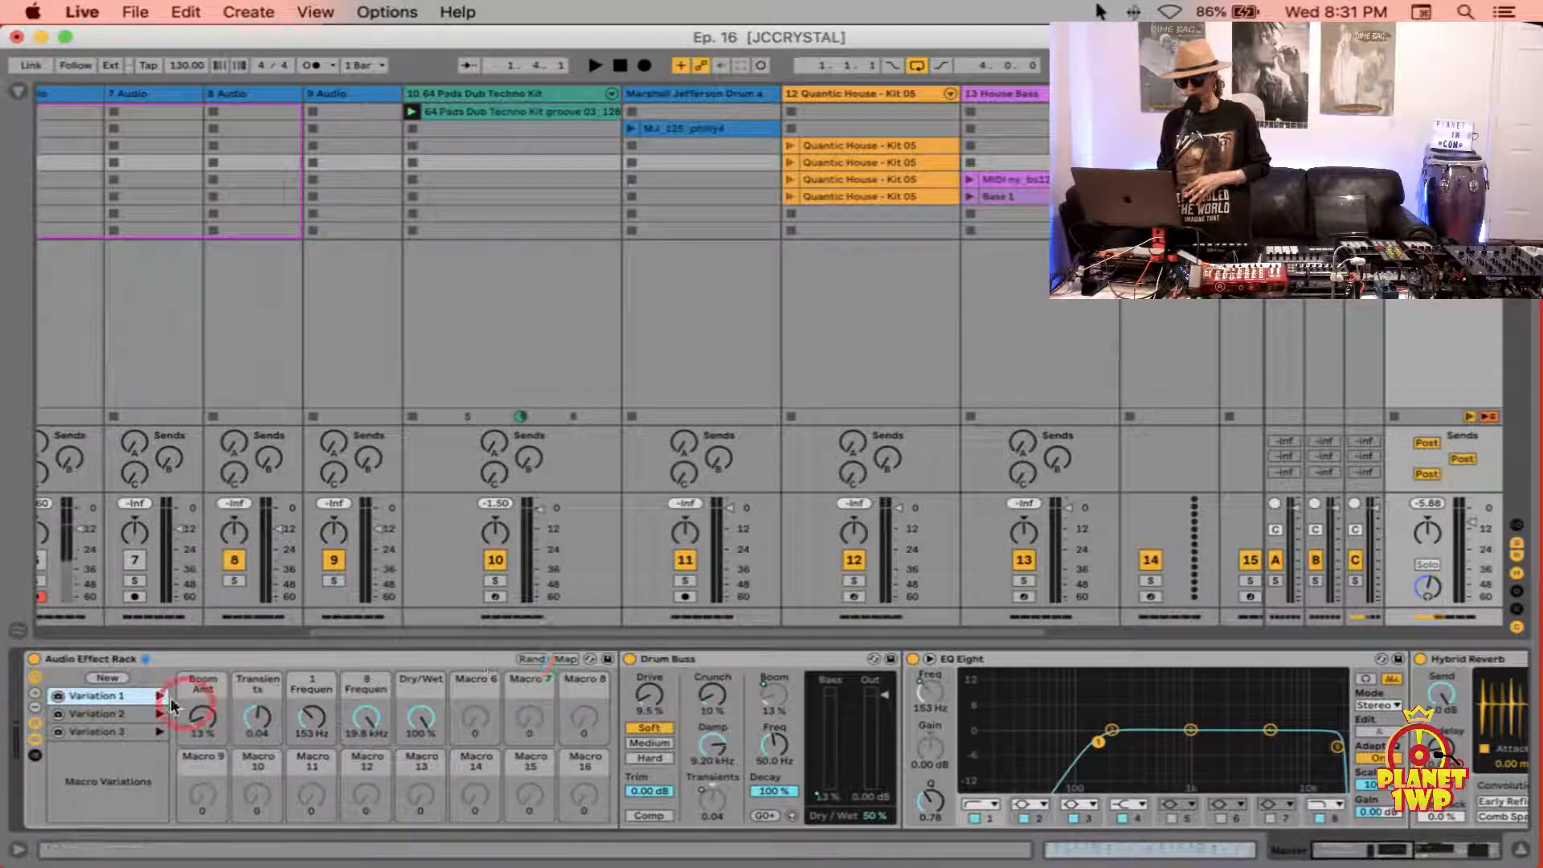
Step: Select Variation 2 and randomize the Audio Effect Rack's macro values
{"action": "left_click", "coordinate": [103, 712]}
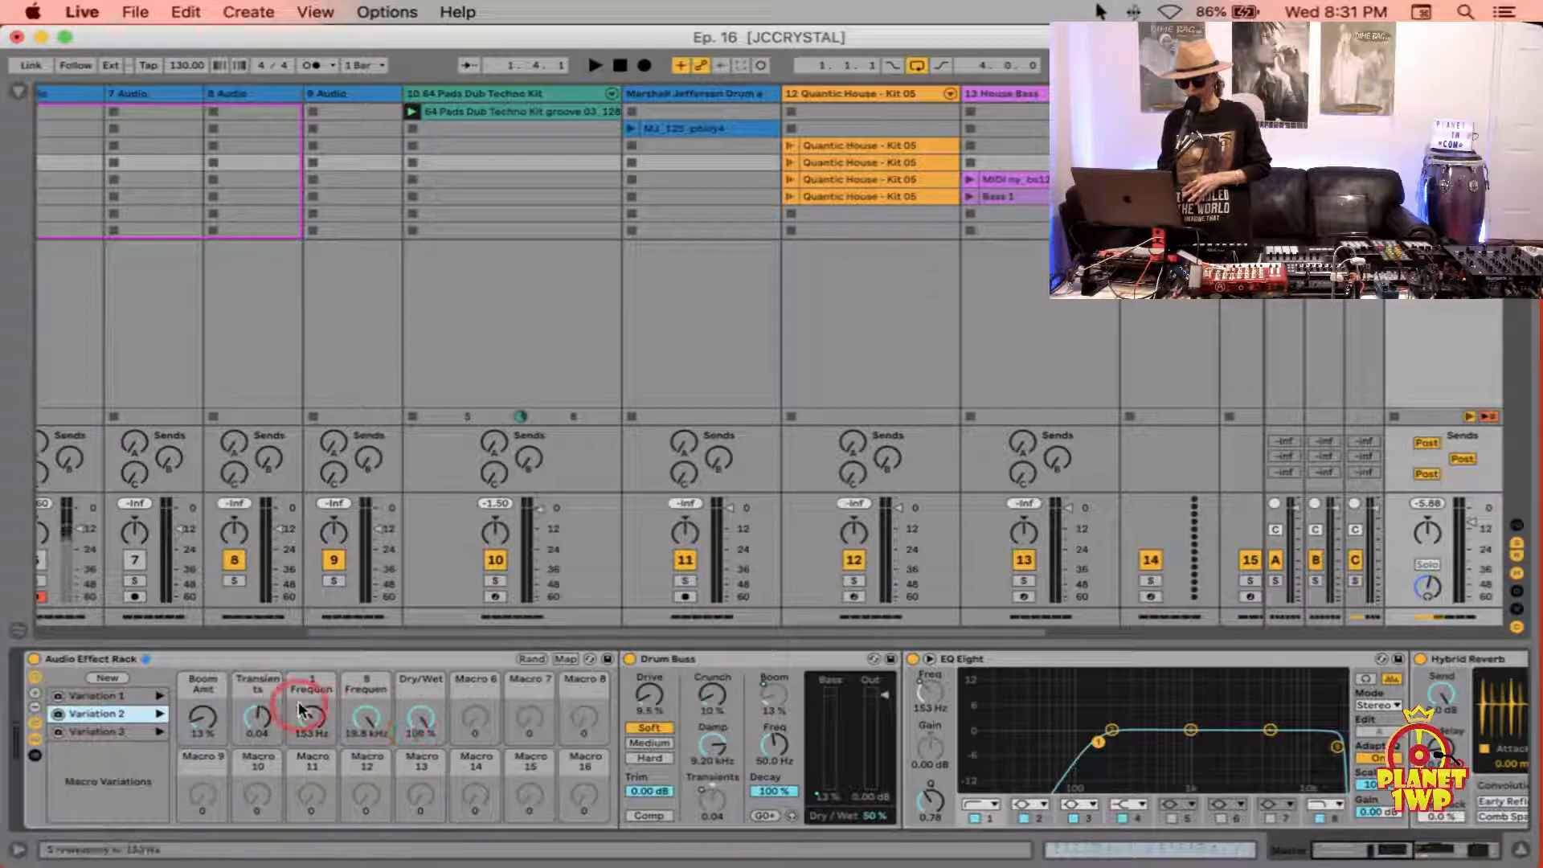
{"action": "left_click", "coordinate": [540, 659]}
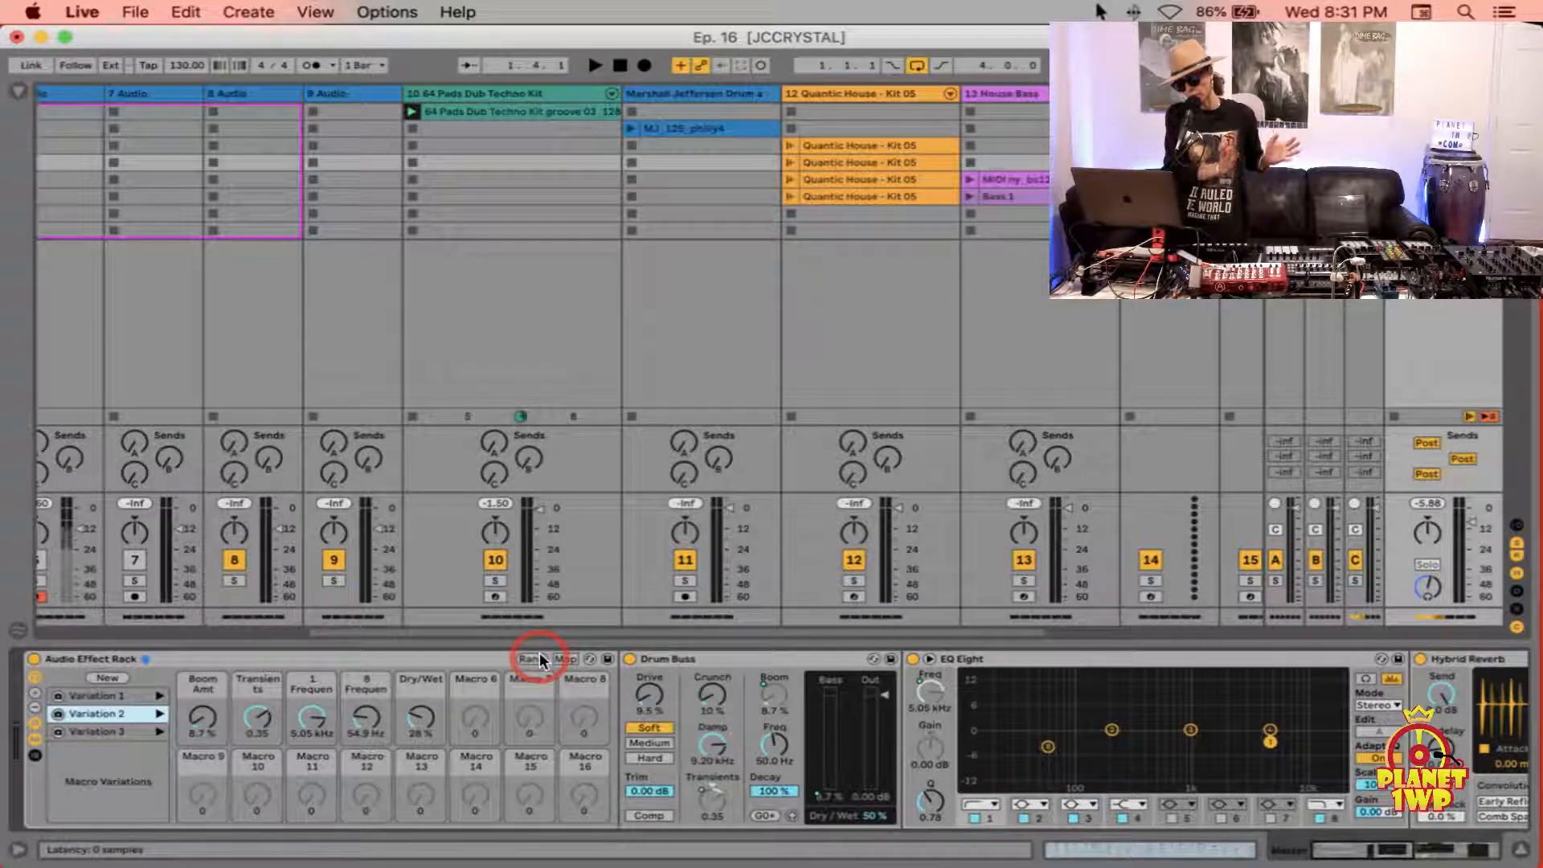
{"action": "left_click_drag", "start_coordinate": [367, 718], "coordinate": [367, 719]}
Step: Check the Boom Amt macro's options for excluding it from randomization and from variations
{"action": "left_click", "coordinate": [213, 716]}
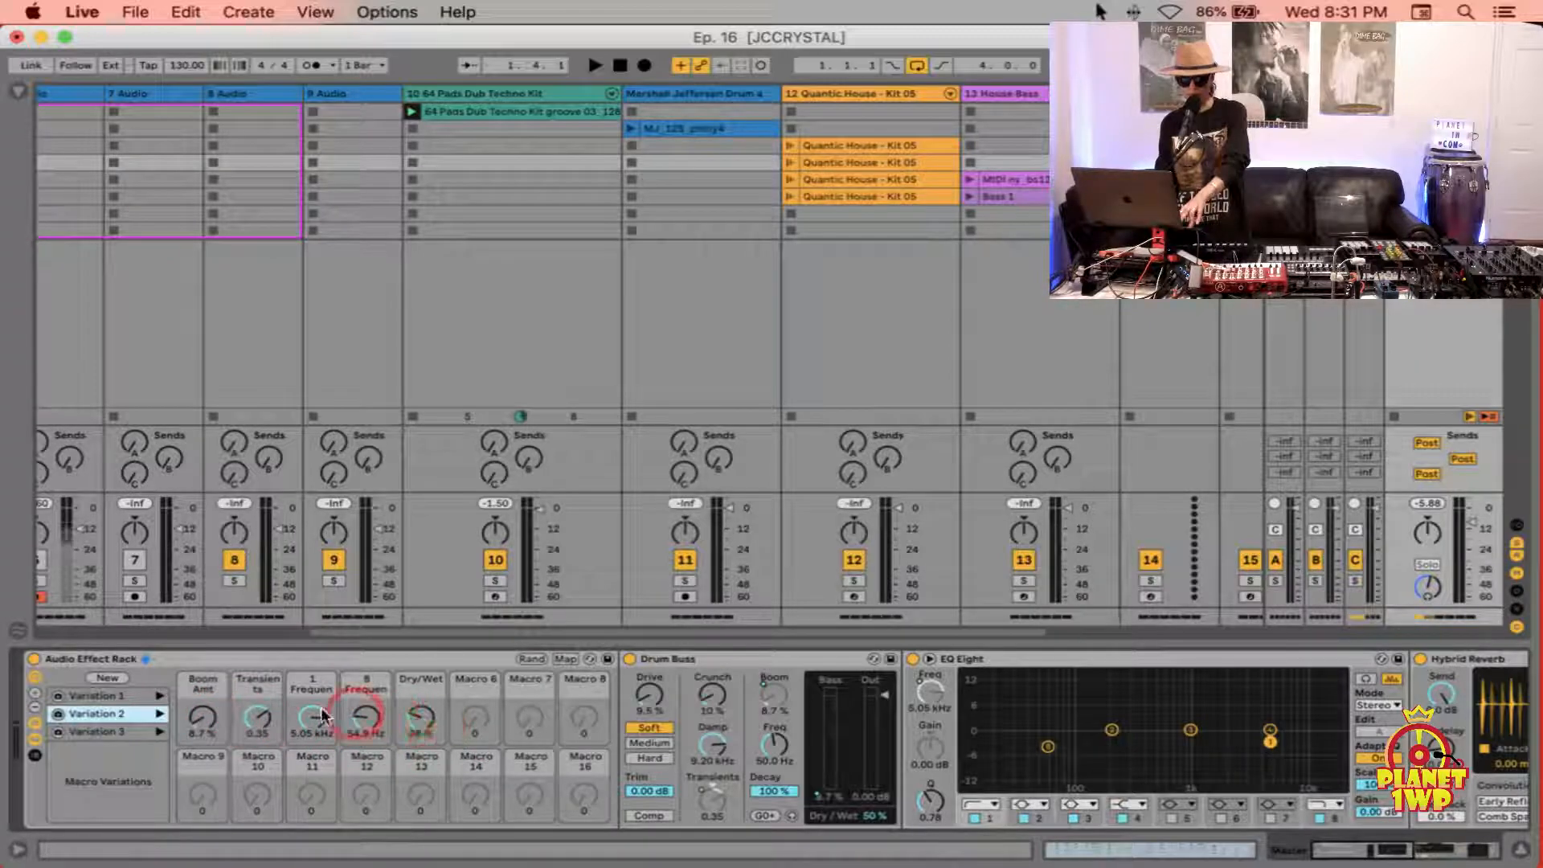
{"action": "right_click", "coordinate": [204, 708]}
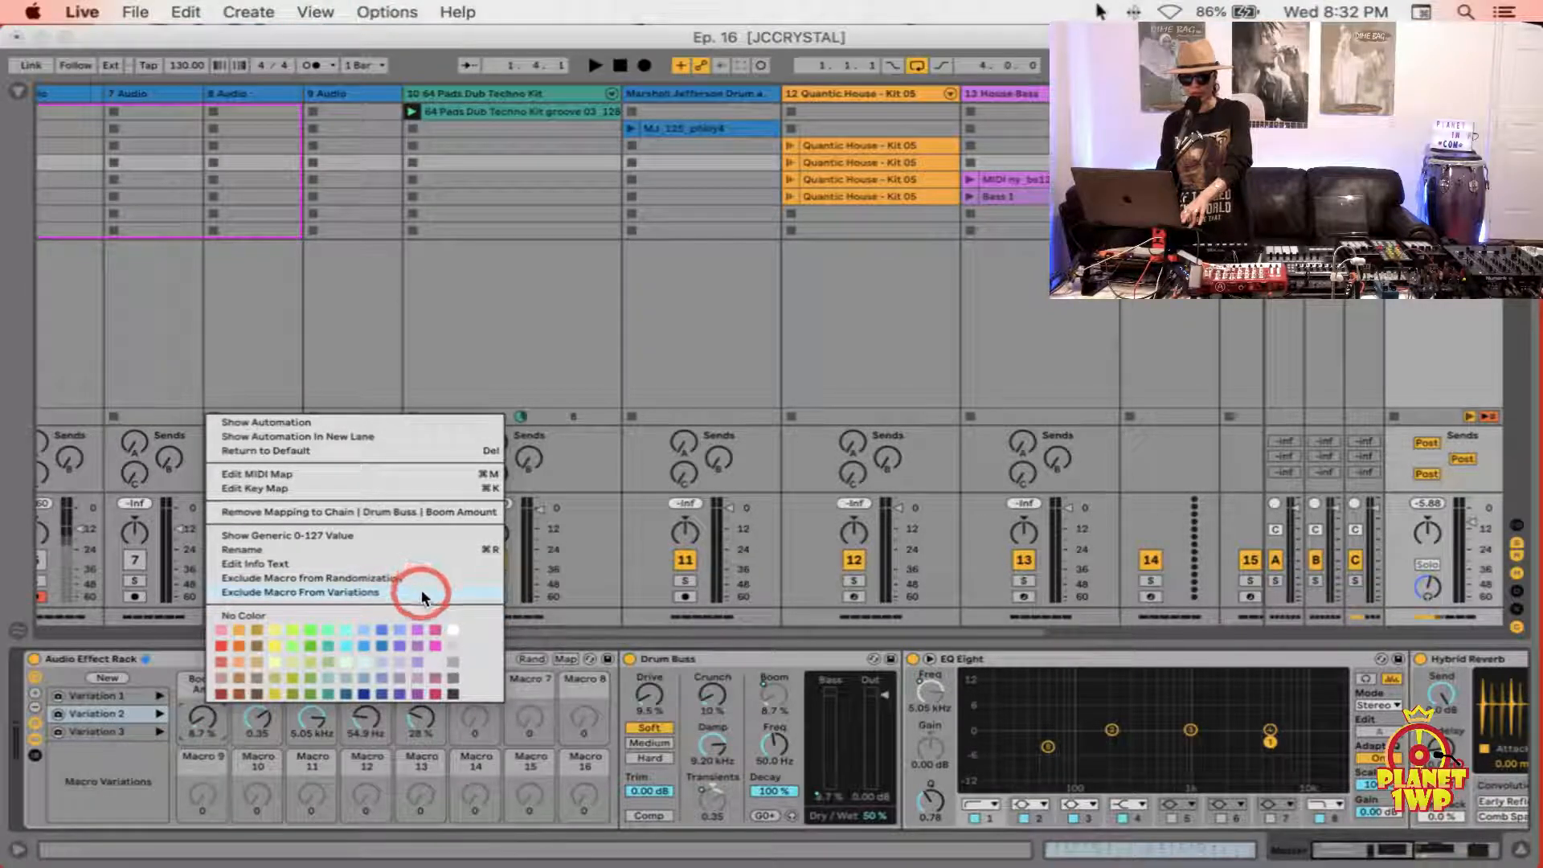
{"action": "left_click", "coordinate": [112, 780]}
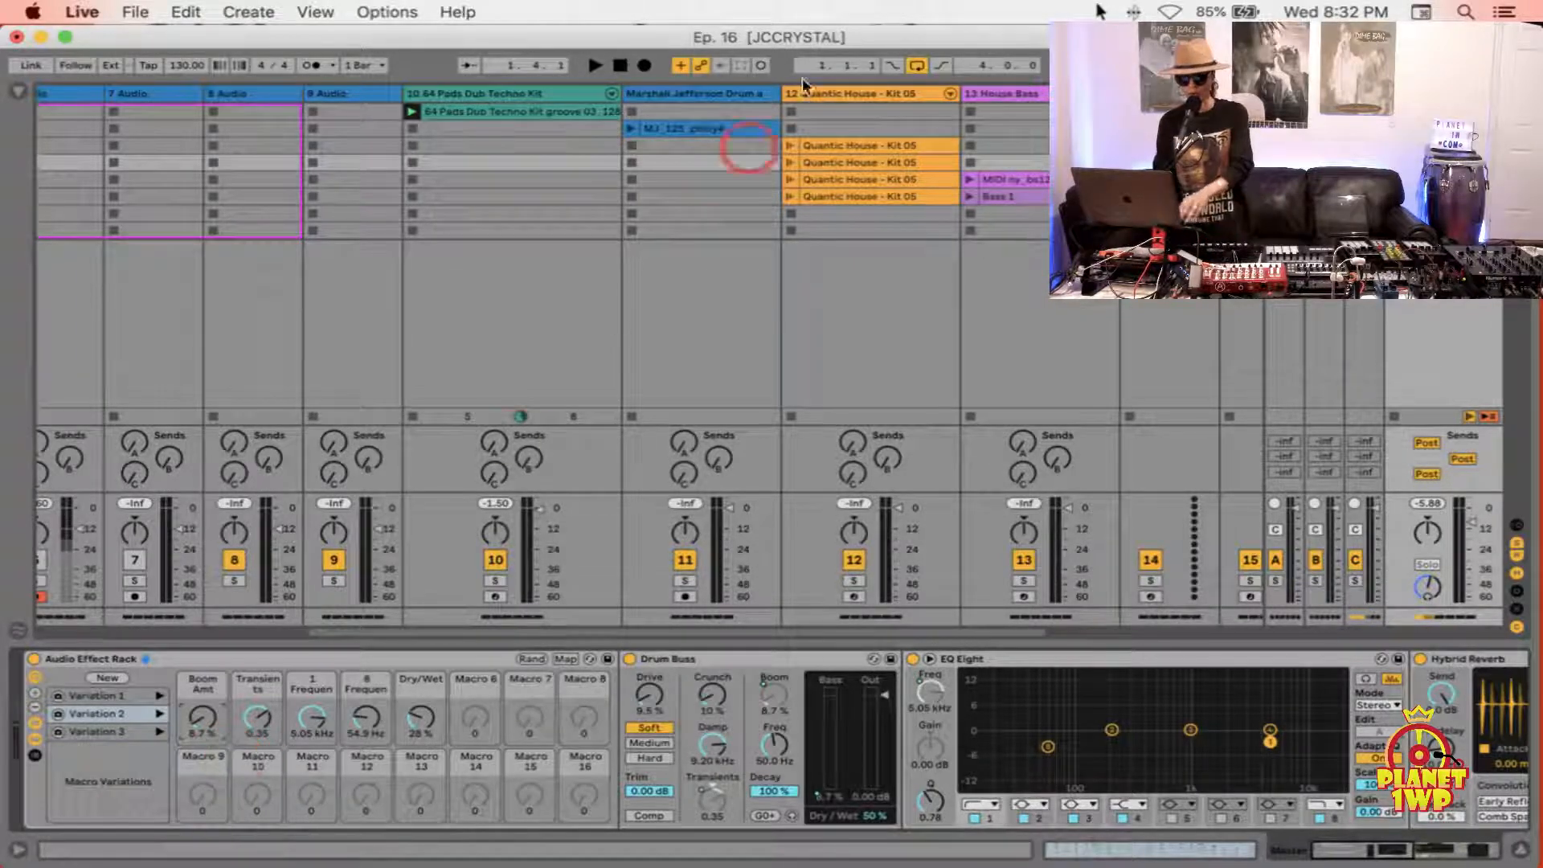
Step: View the Bminor chords clip, turn on Scale for the Fminor chords clip and enlarge its clip view
{"action": "scroll", "coordinate": [884, 187], "scroll_direction": "right", "scroll_amount": 10}
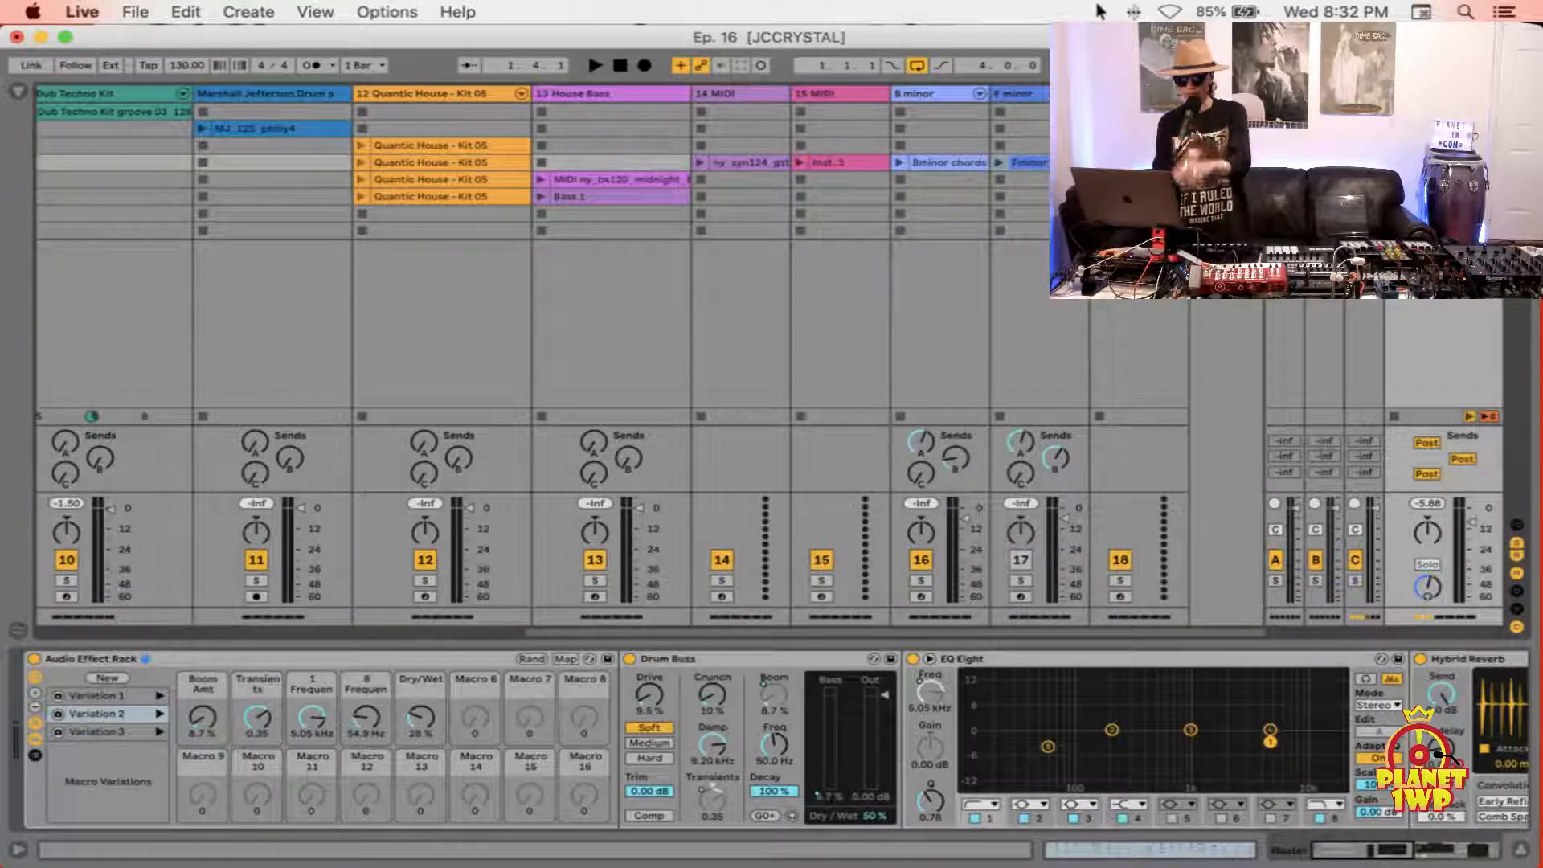
{"action": "left_click", "coordinate": [955, 162]}
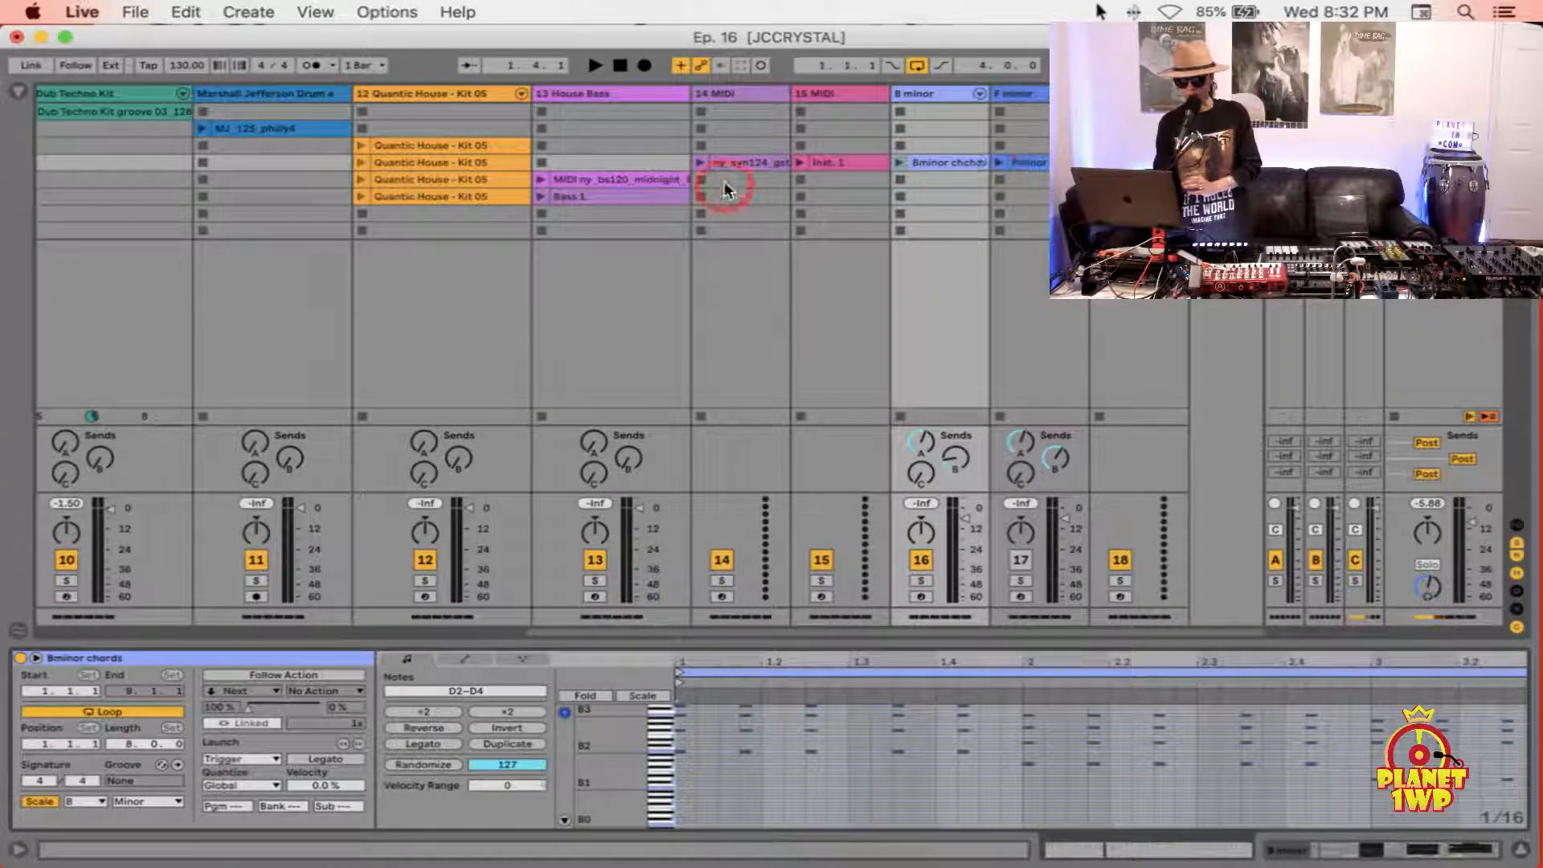
{"action": "left_click", "coordinate": [1026, 163]}
{"action": "left_click", "coordinate": [38, 802]}
{"action": "left_click_drag", "start_coordinate": [248, 638], "coordinate": [257, 462]}
Step: Duplicate the Fminor chords clip into the slot below, create an empty clip under Bminor chords and hide the clip view
{"action": "left_click", "coordinate": [1044, 165]}
{"action": "left_click_drag", "start_coordinate": [1044, 164], "coordinate": [1037, 188]}
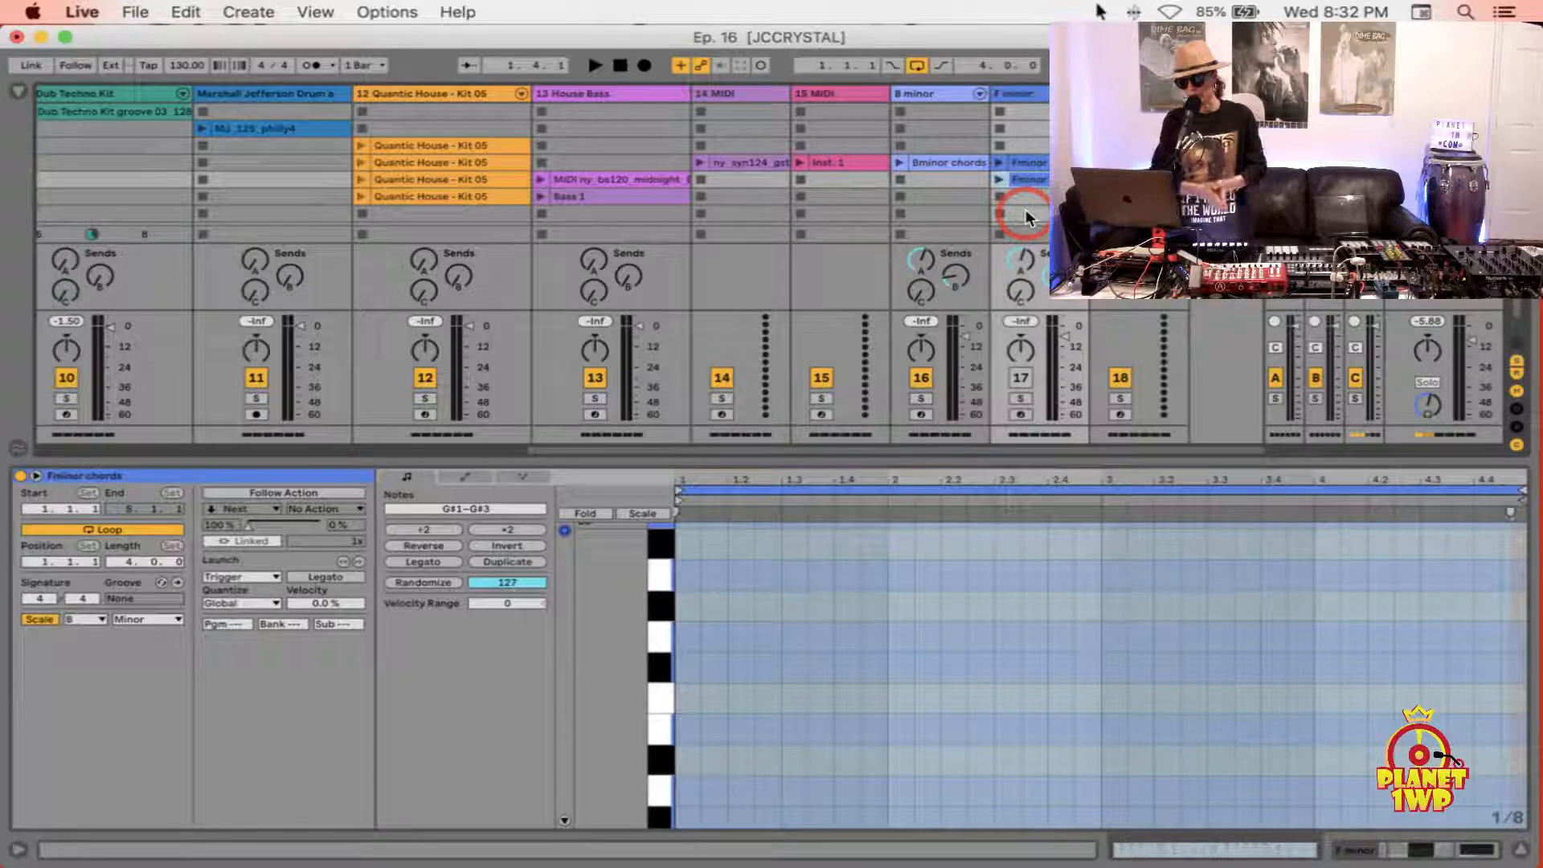
{"action": "left_click", "coordinate": [959, 176]}
{"action": "double_click", "coordinate": [957, 176]}
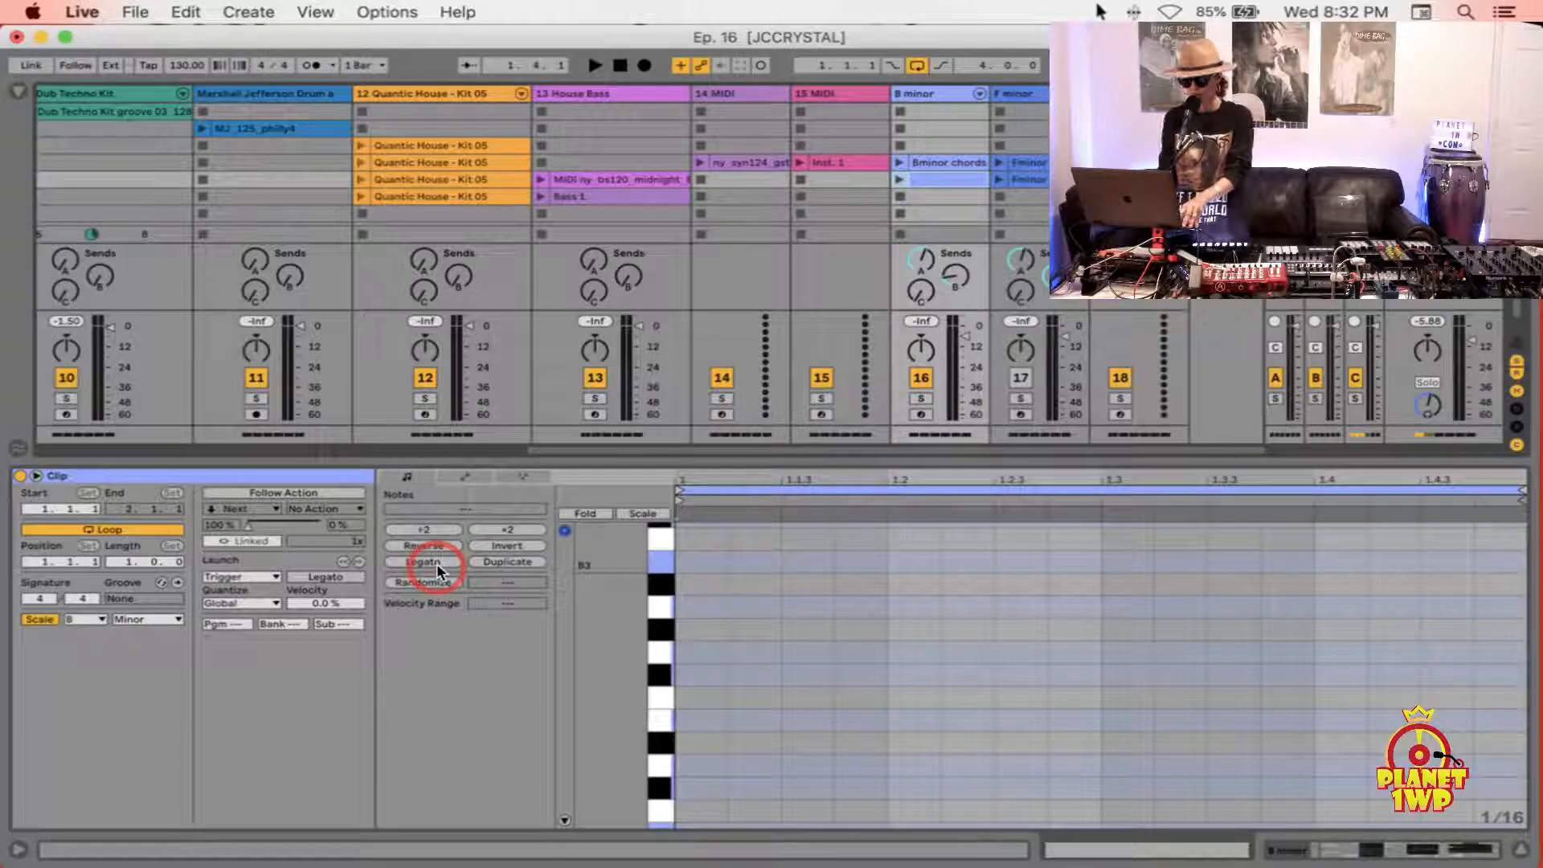
{"action": "left_click", "coordinate": [1522, 850]}
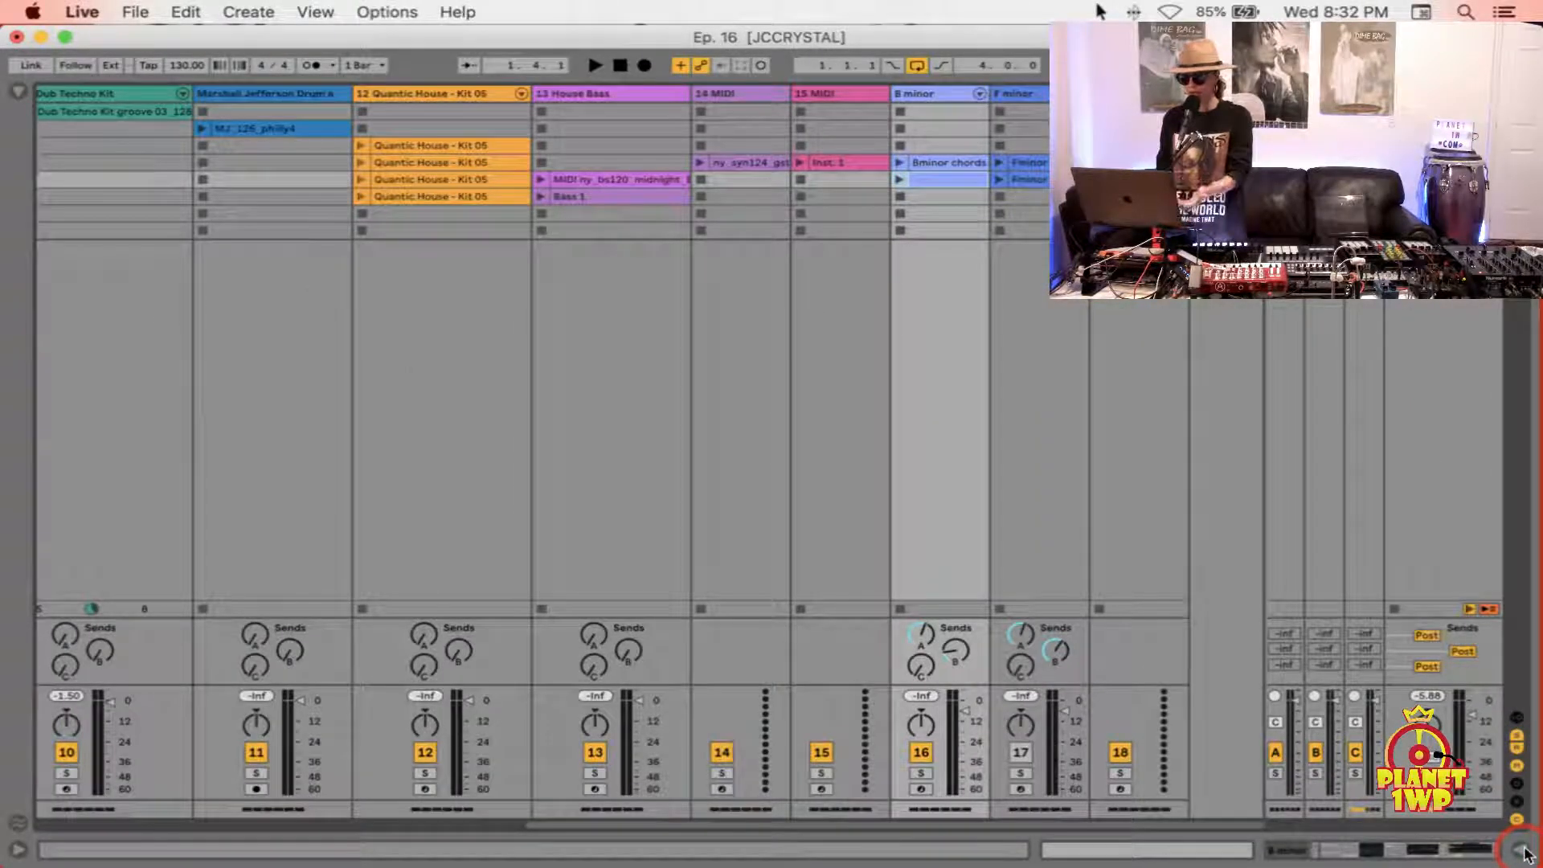
Step: Show the browser, collapse the Reverb & Resonance folder and look into EQ & Filters under Audio Effects
{"action": "left_click", "coordinate": [760, 305]}
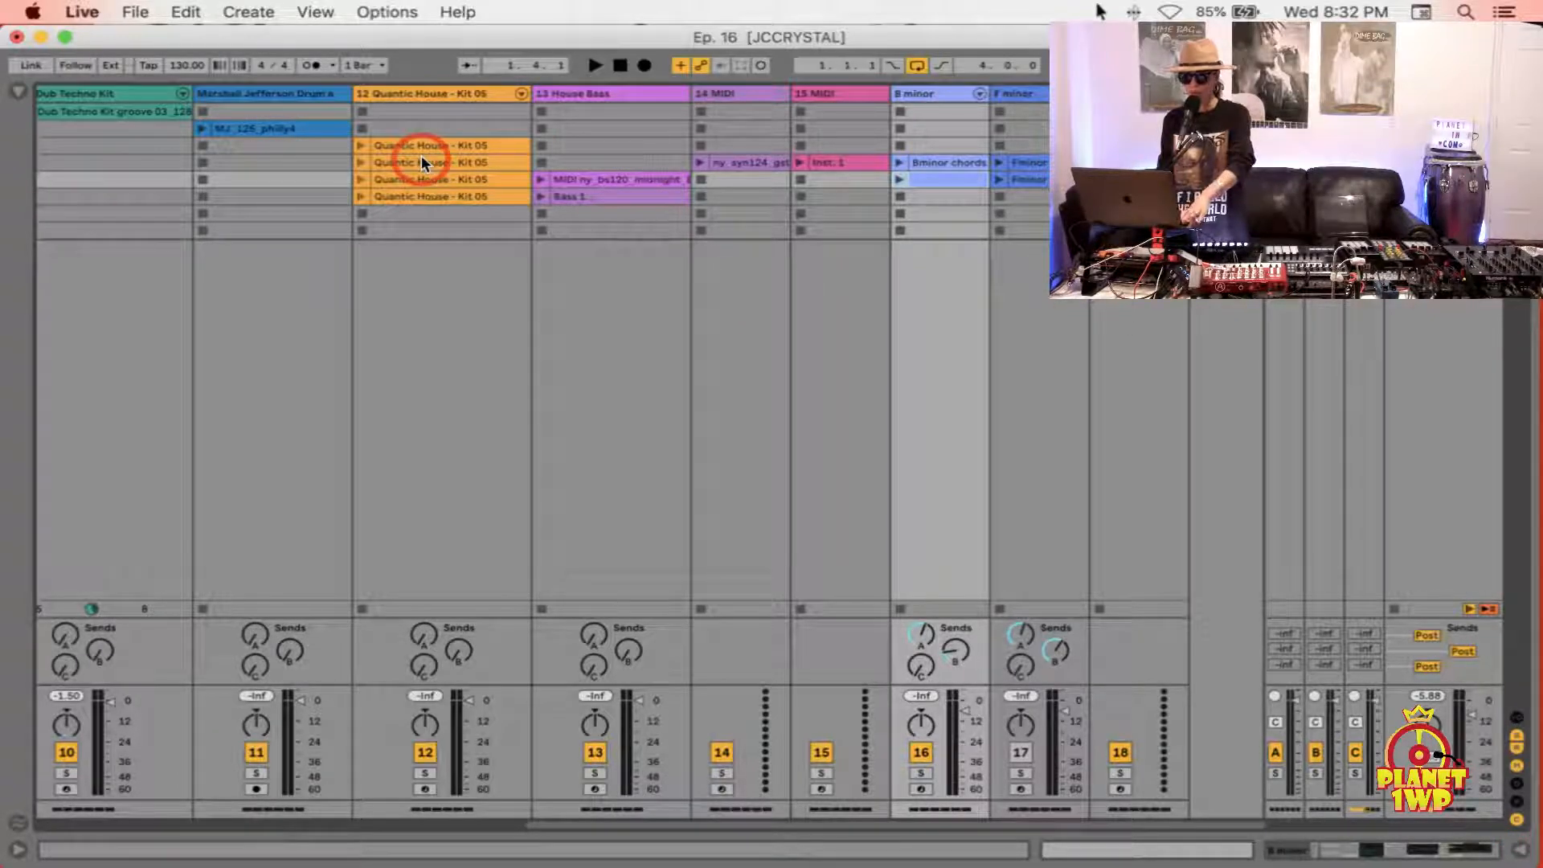
{"action": "key", "text": "super+alt+b"}
{"action": "left_click", "coordinate": [331, 184]}
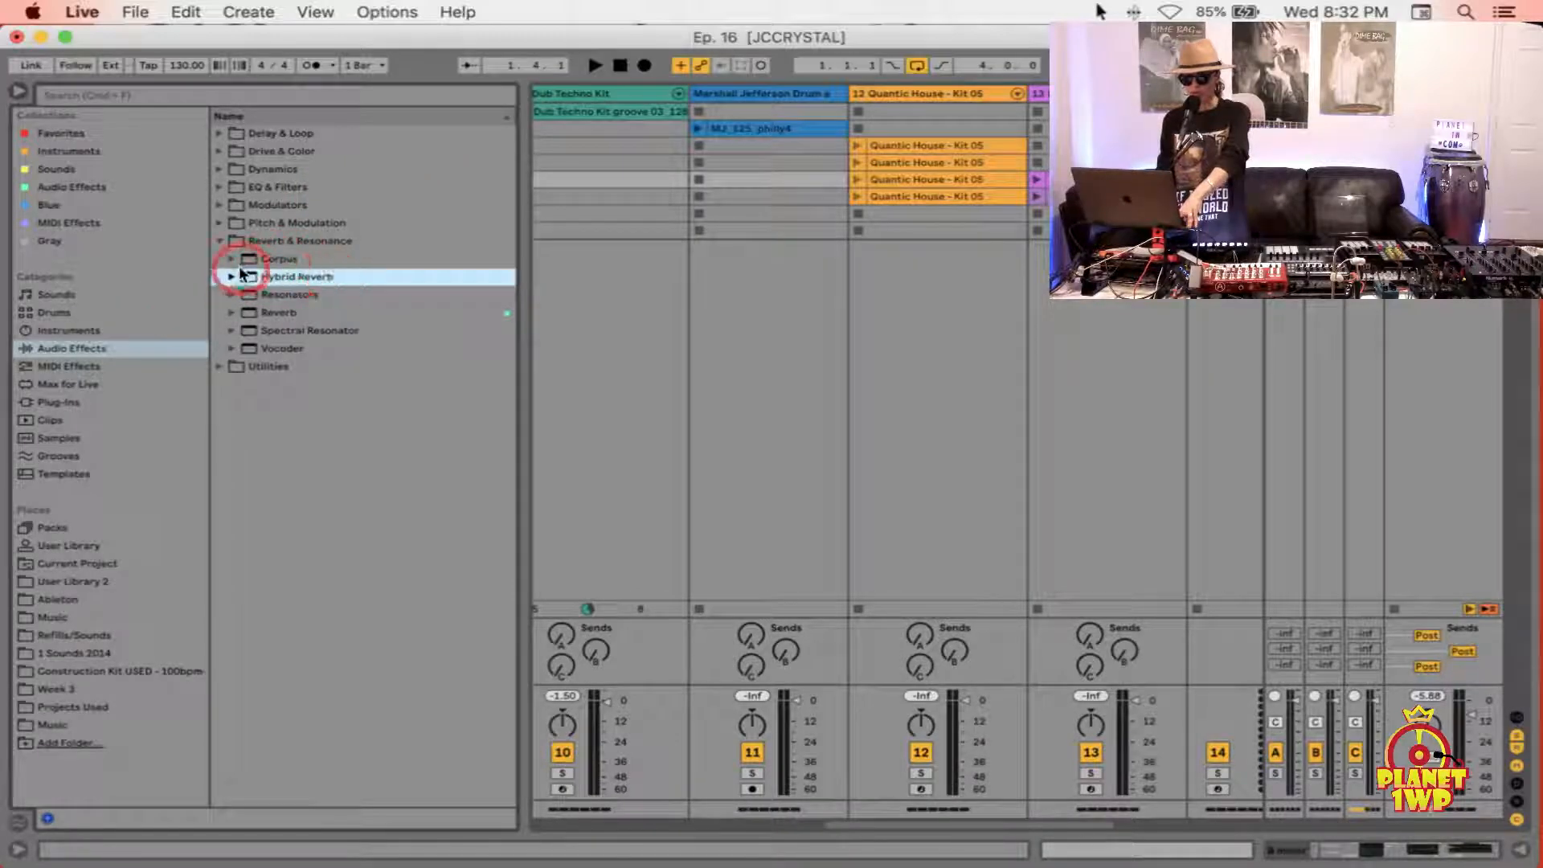
{"action": "left_click", "coordinate": [220, 238]}
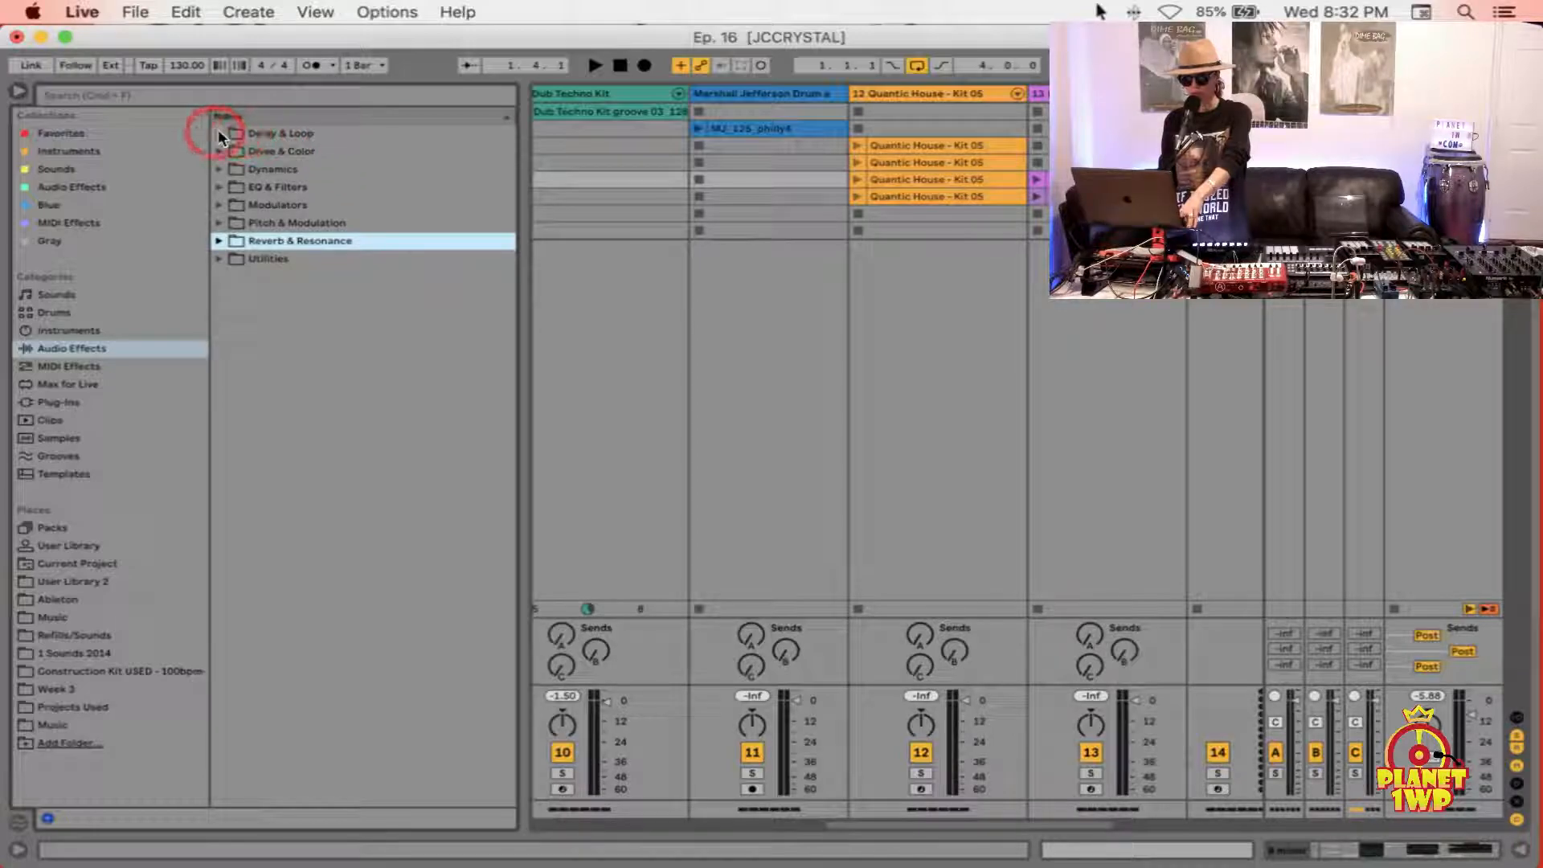
{"action": "left_click", "coordinate": [219, 186]}
{"action": "left_click", "coordinate": [219, 186]}
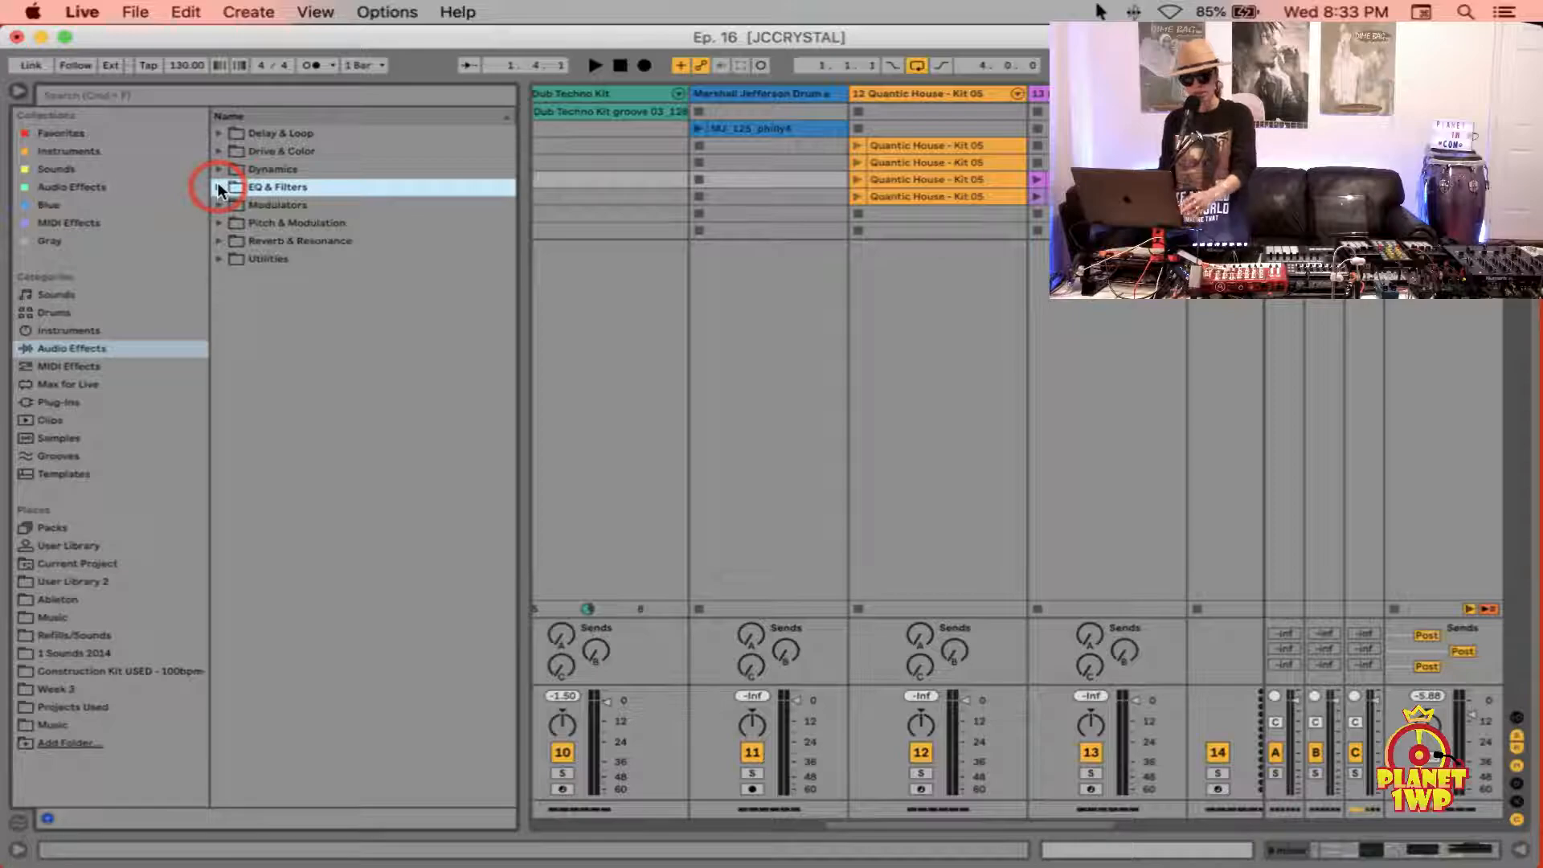
Step: Load the Hip Hop 2 - 1 bar 80 bpm 16ths groove into the groove pool and enlarge the pool
{"action": "left_click", "coordinate": [87, 455]}
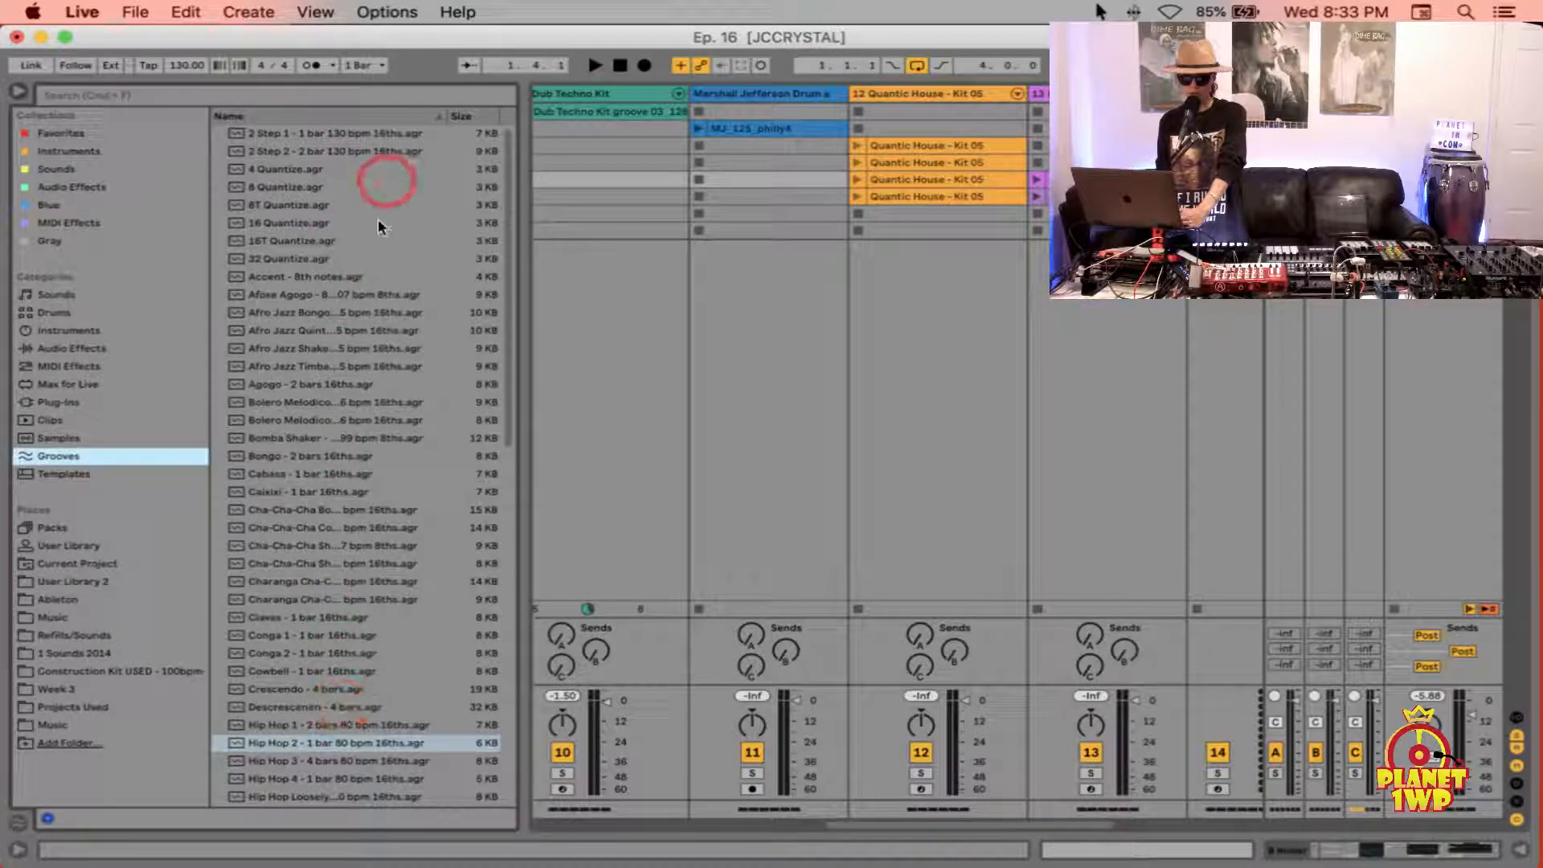
{"action": "double_click", "coordinate": [278, 737]}
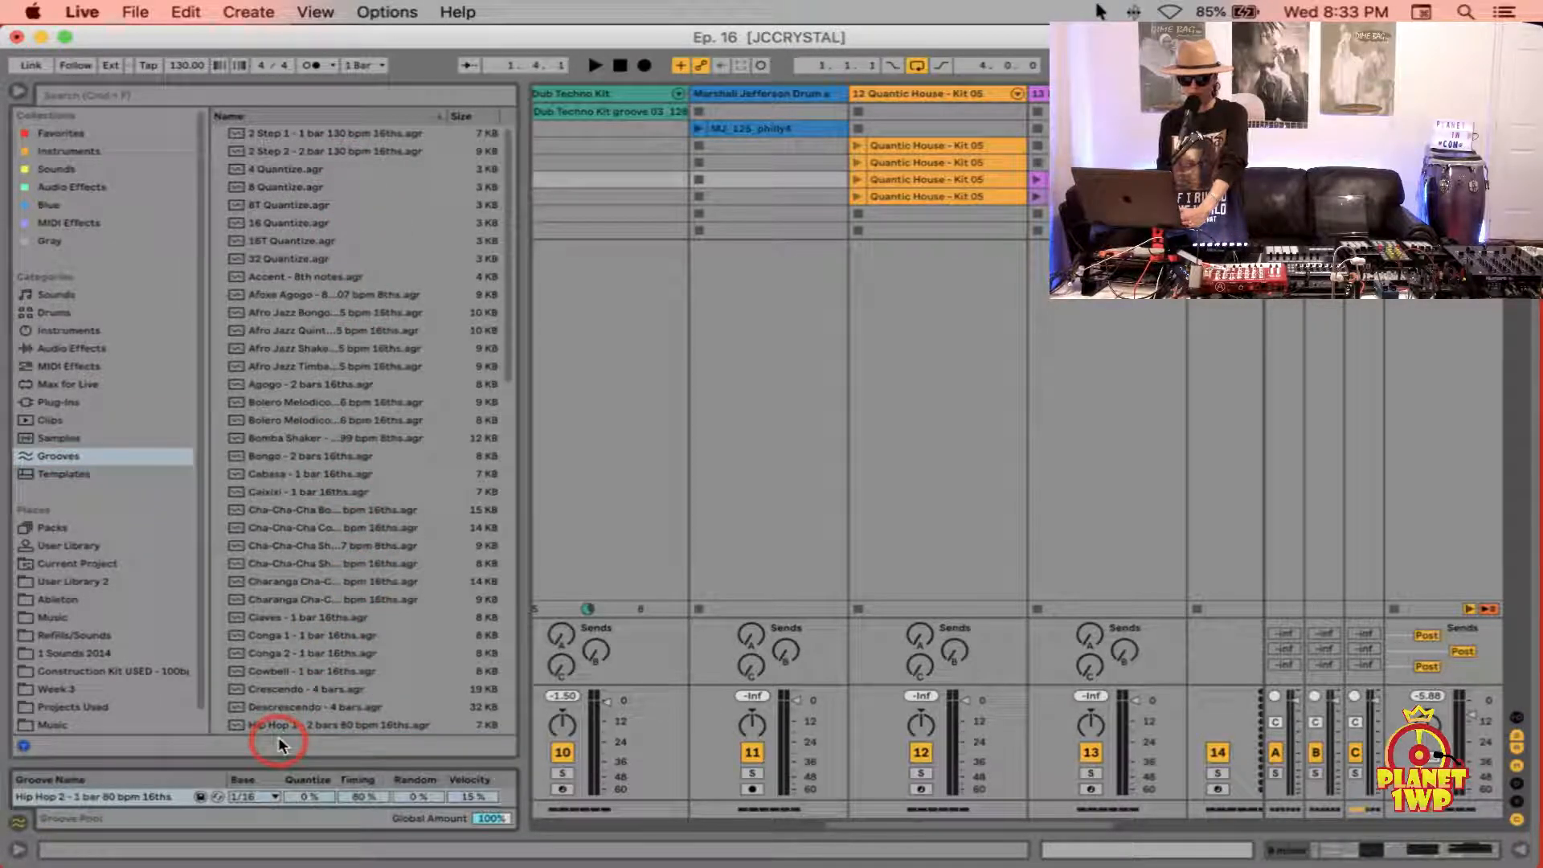
{"action": "left_click_drag", "start_coordinate": [332, 776], "coordinate": [361, 523]}
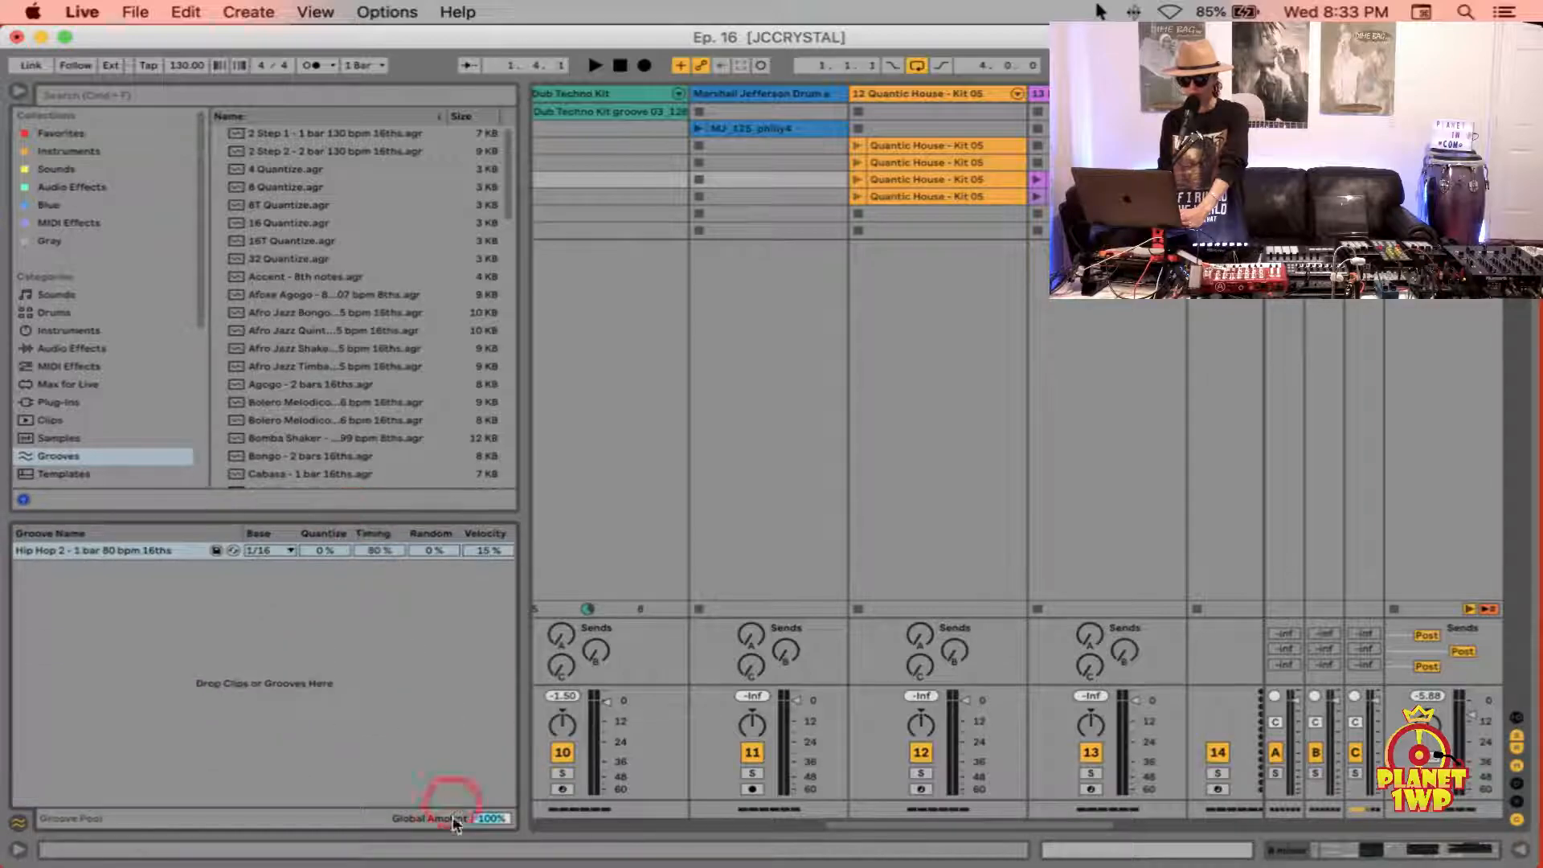
Step: Set the groove pool's Global Amount to 90% and collapse the pool
{"action": "left_click_drag", "start_coordinate": [488, 825], "coordinate": [493, 818]}
{"action": "left_click", "coordinate": [311, 519]}
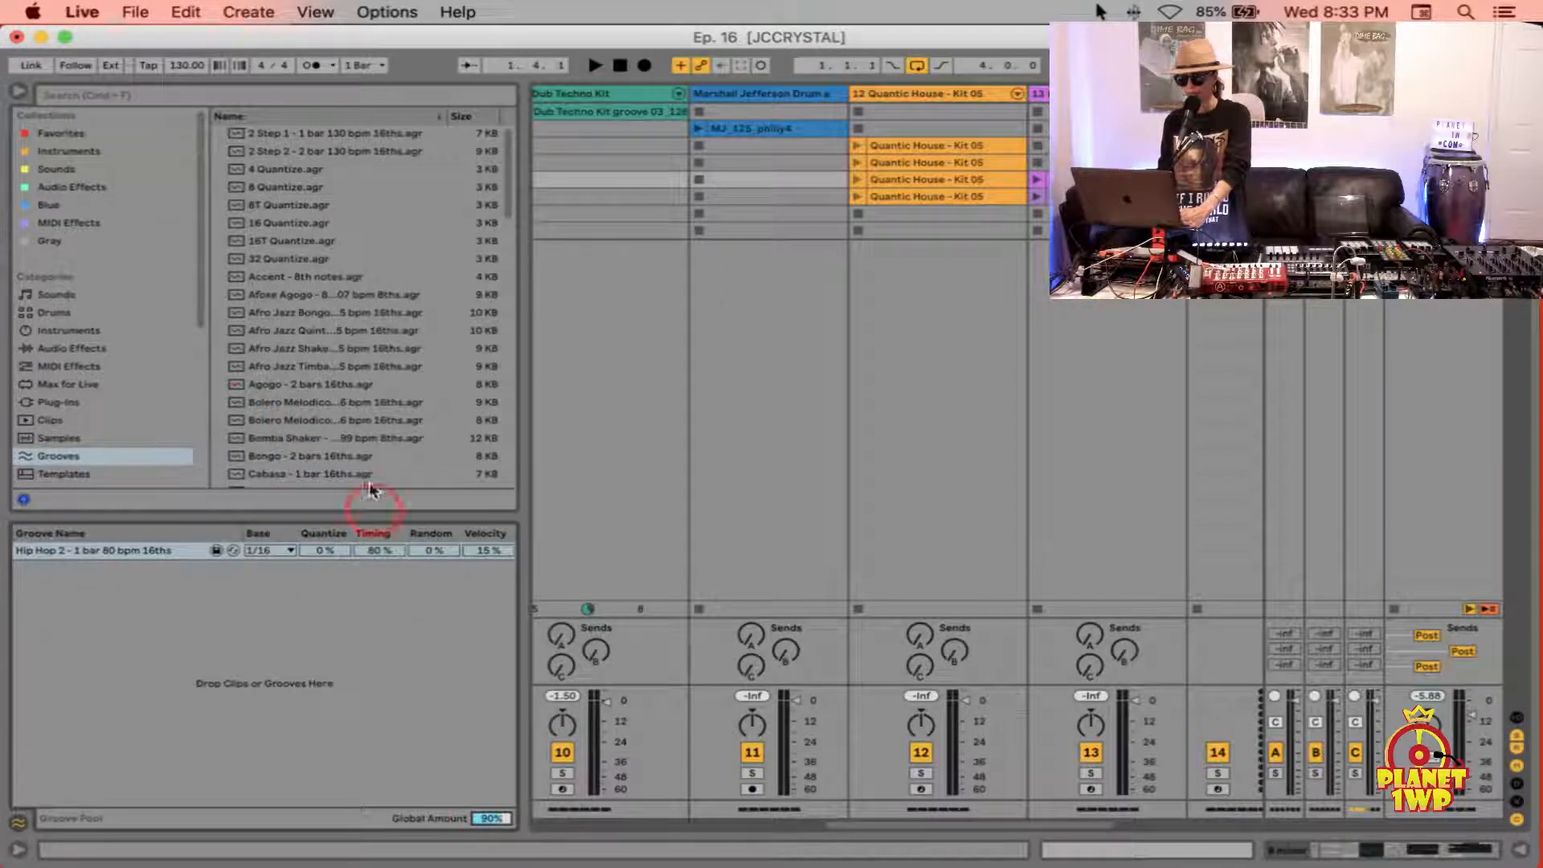
{"action": "left_click_drag", "start_coordinate": [169, 517], "coordinate": [210, 846]}
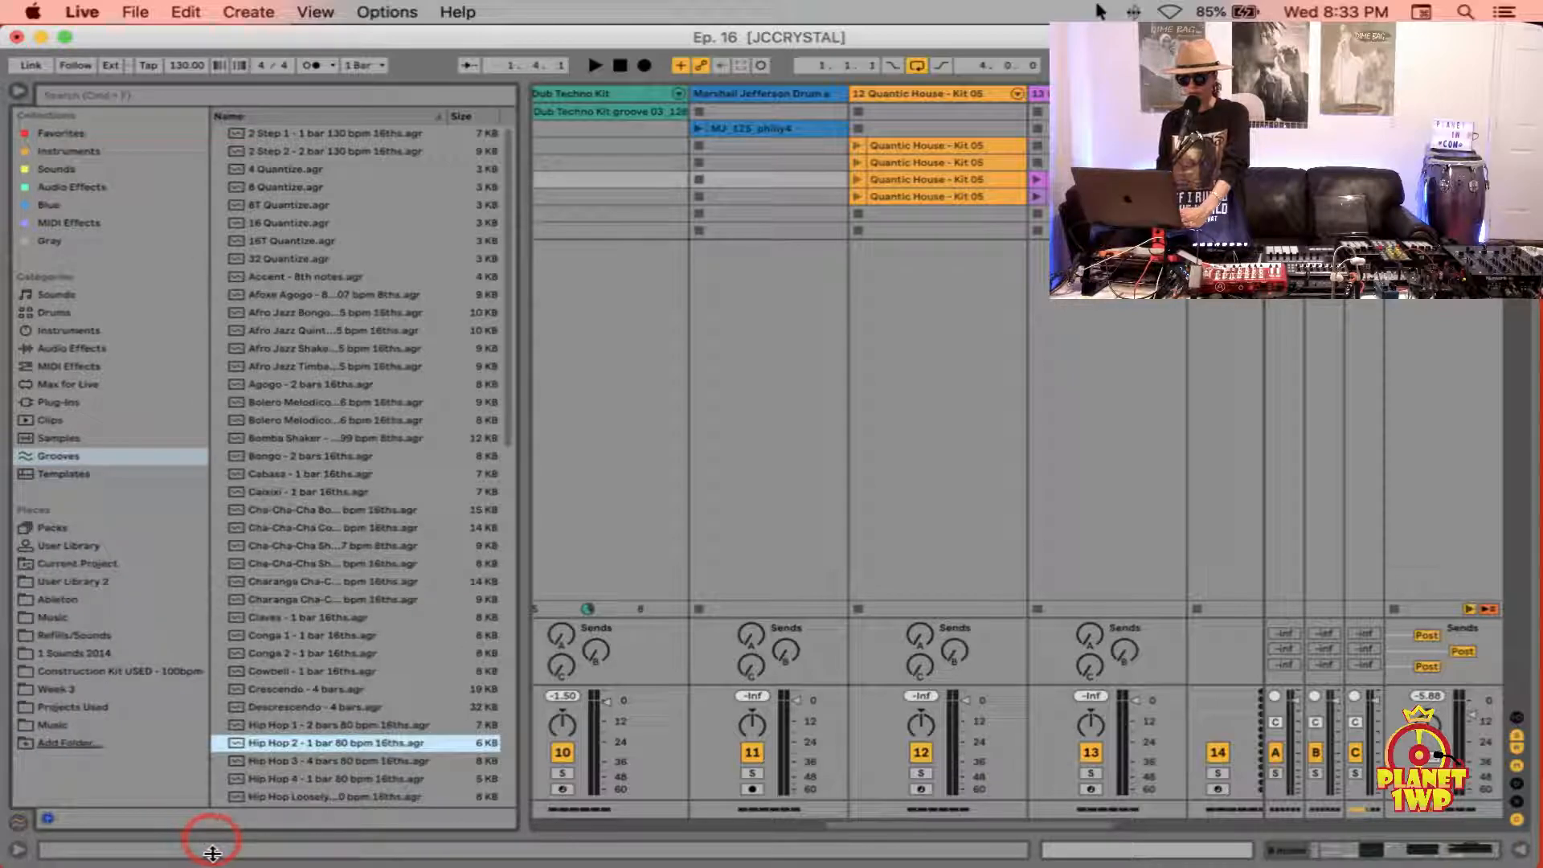
Step: Apply the Hip Hop 2 - 1 bar 80 bpm 16ths groove to the first Quantic House - Kit 05 clip
{"action": "double_click", "coordinate": [912, 141]}
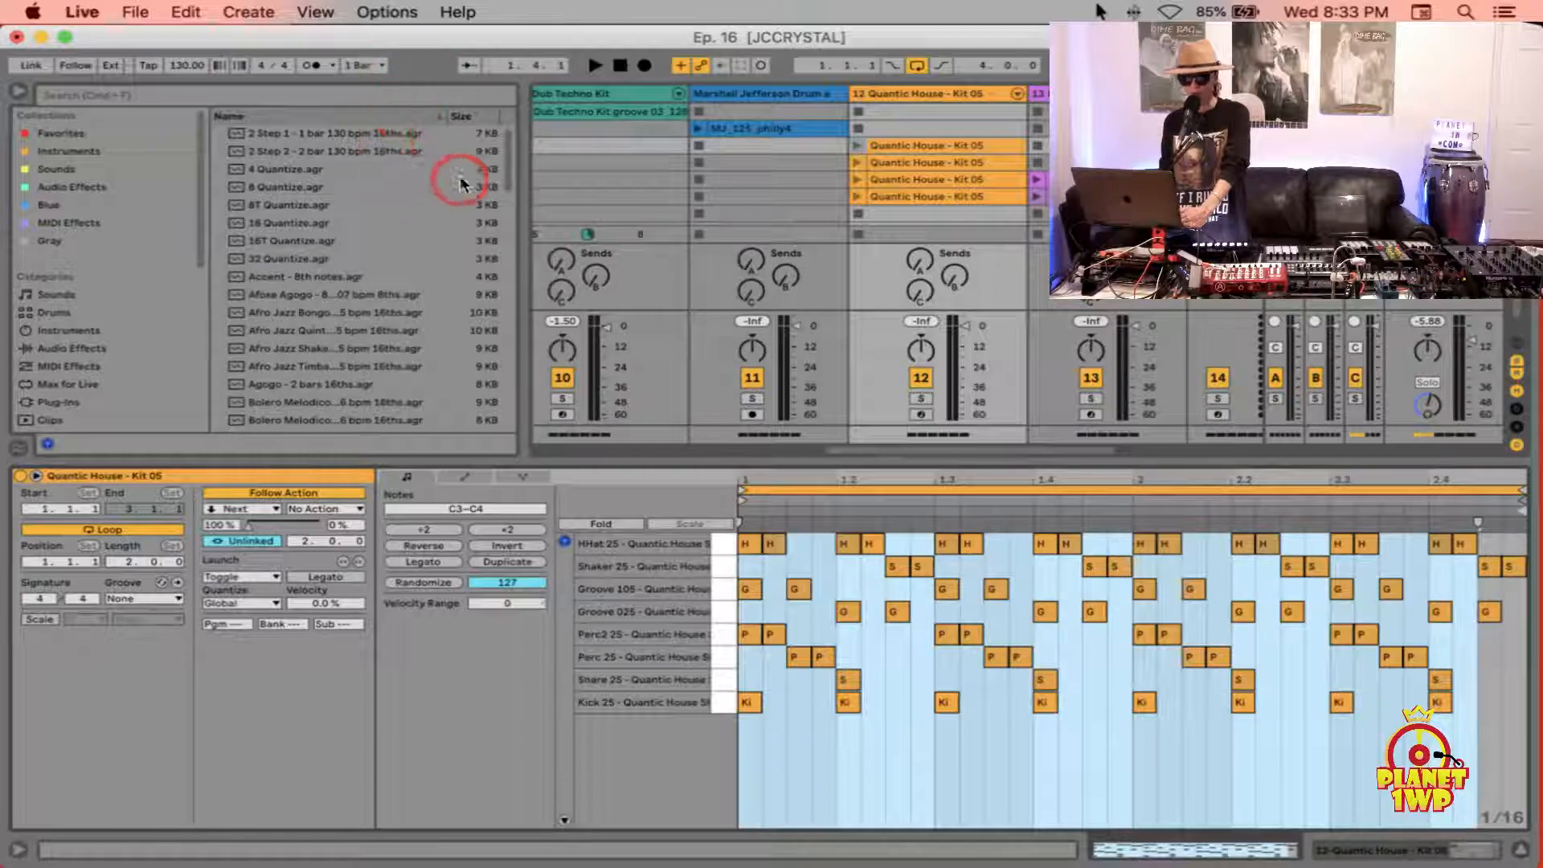
{"action": "left_click", "coordinate": [160, 595]}
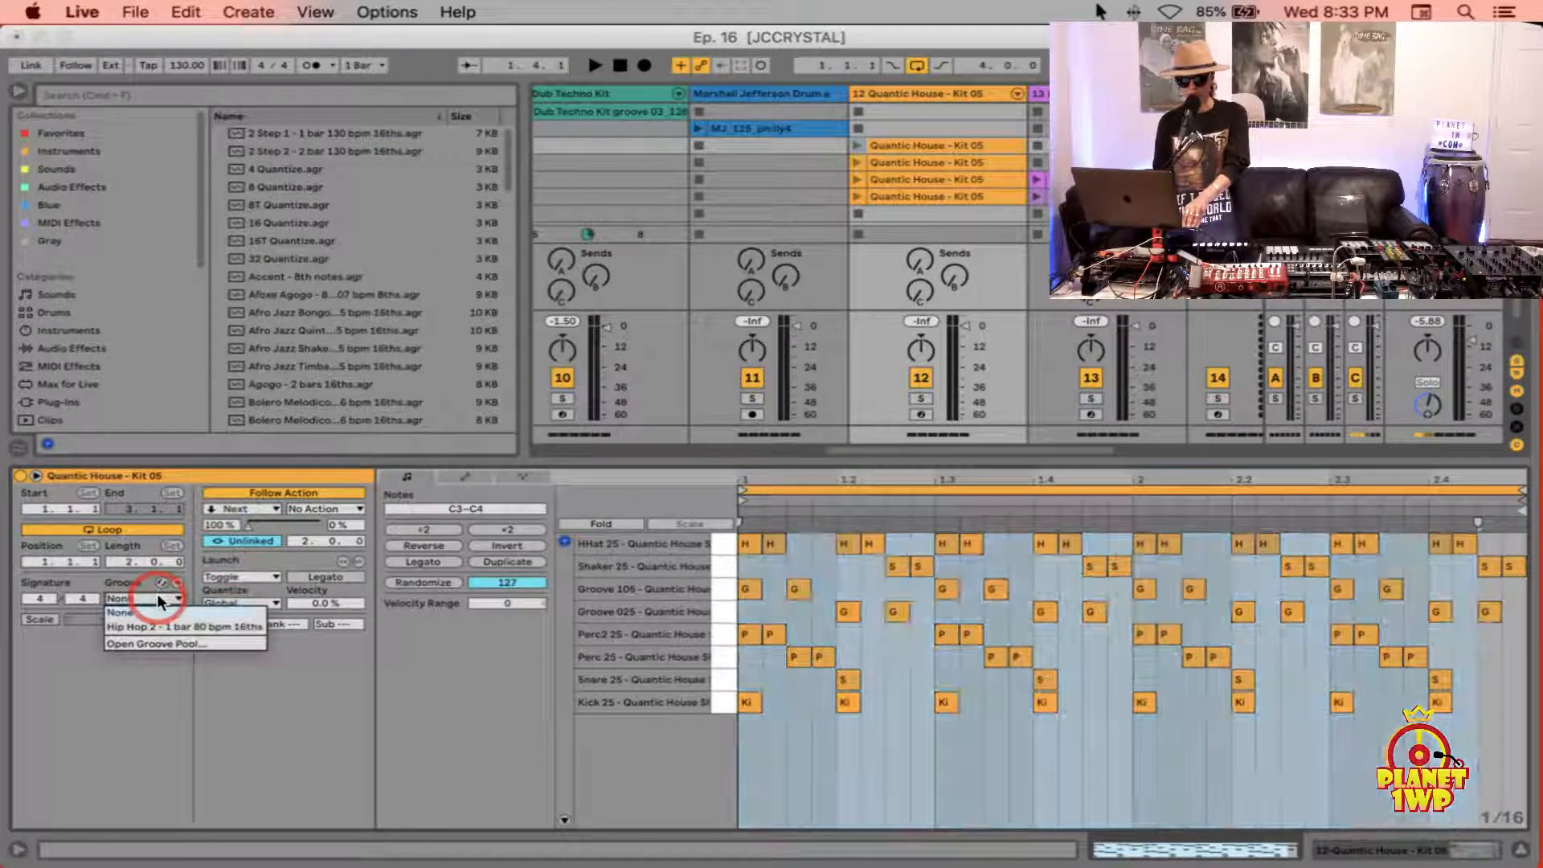
{"action": "left_click", "coordinate": [163, 619]}
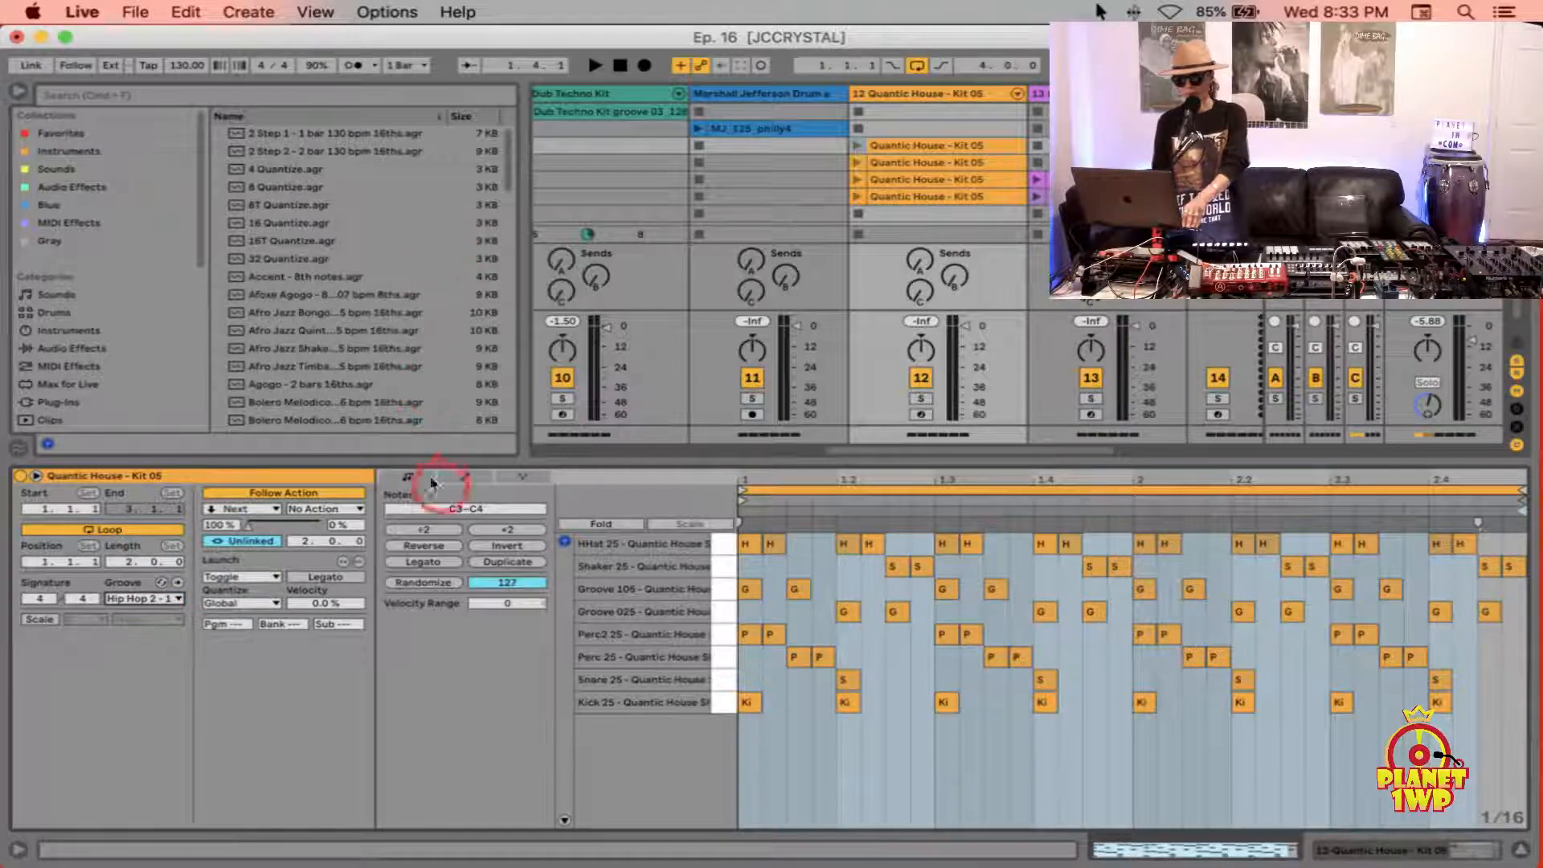
Step: Look at hot-swapping the clip's groove from the browser, leave hot-swap mode and collapse the clip view
{"action": "left_click", "coordinate": [177, 580]}
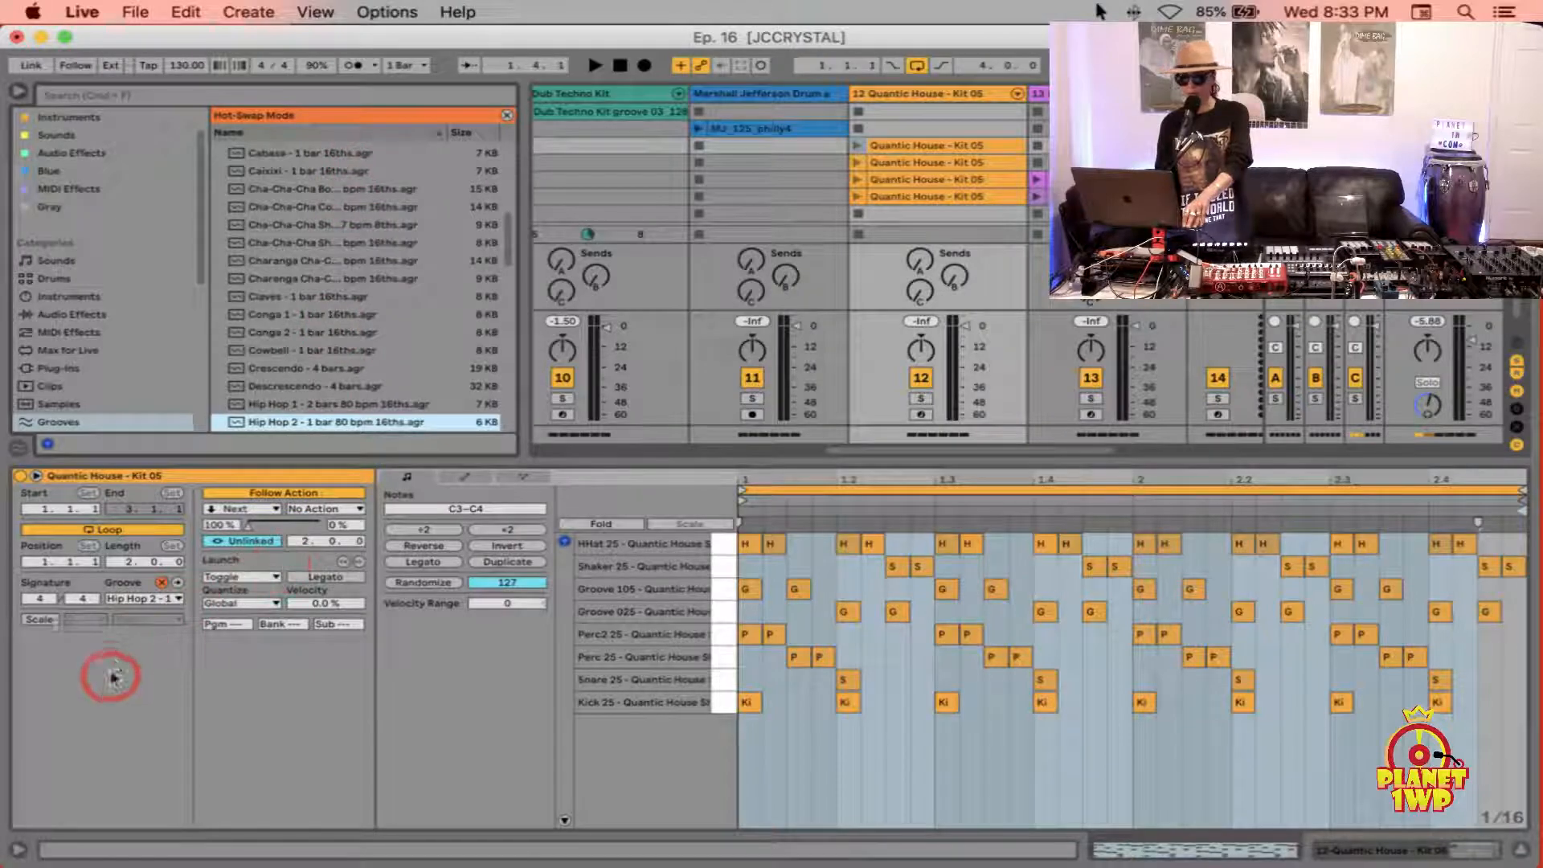
{"action": "left_click", "coordinate": [160, 583]}
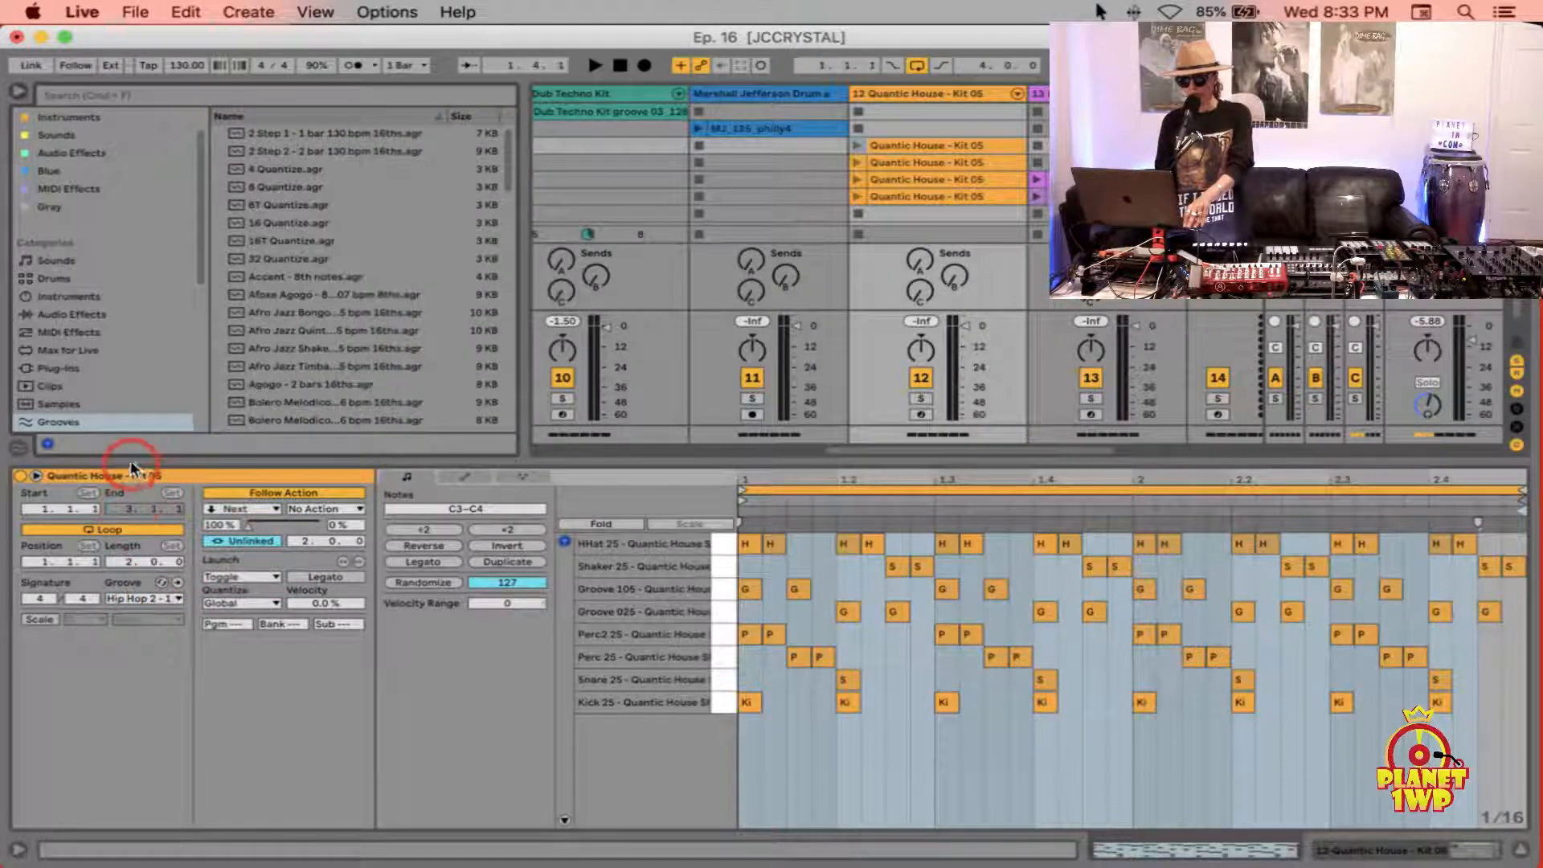
{"action": "left_click_drag", "start_coordinate": [142, 473], "coordinate": [121, 843]}
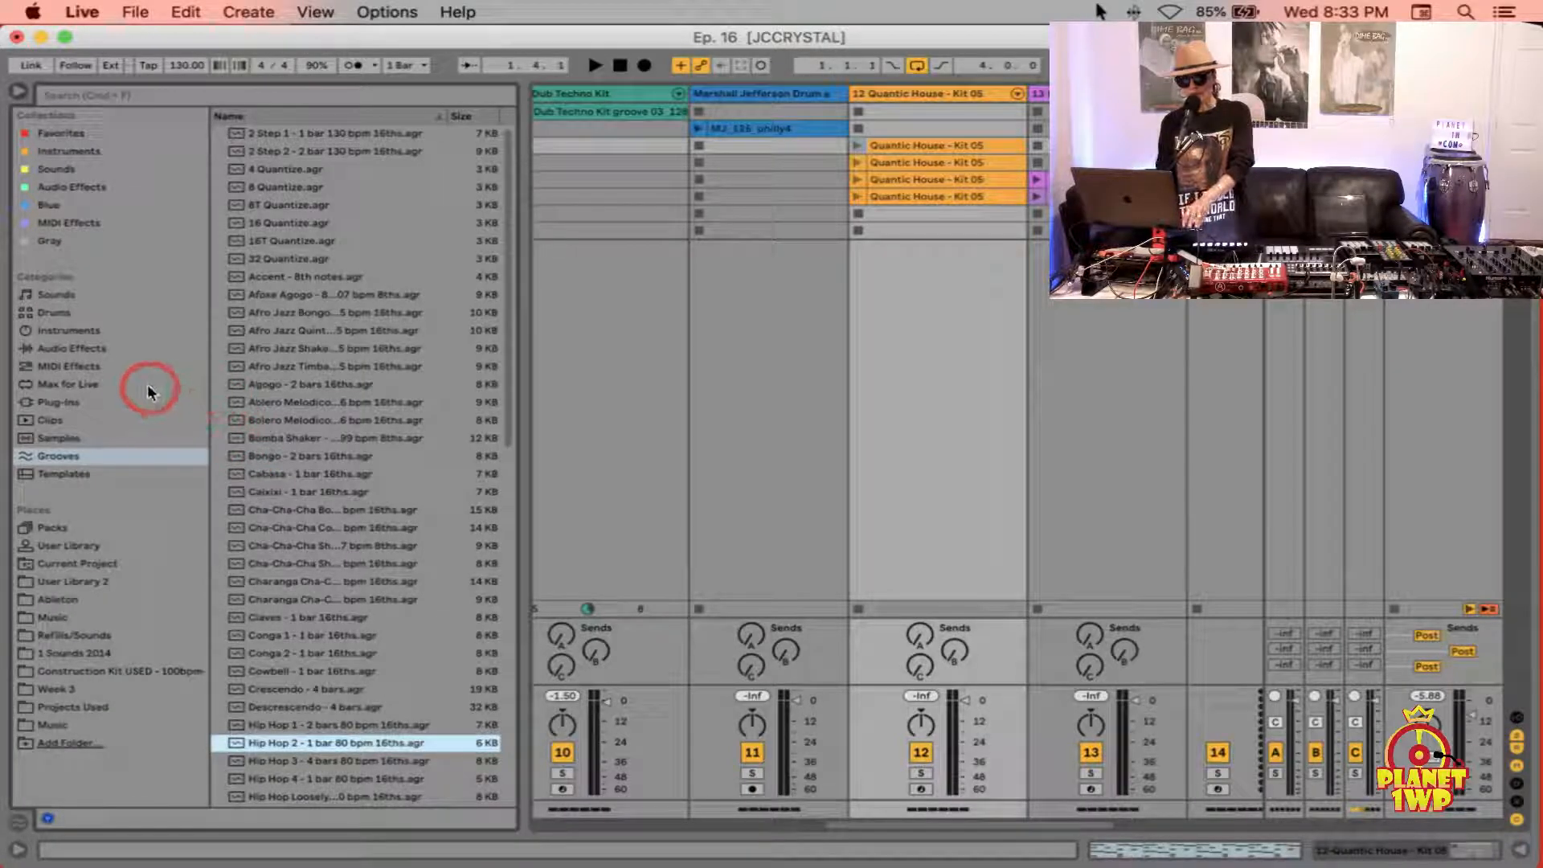
Step: Show the Instruments category in the browser, and examine the MIDI control surfaces and port settings, including MPE, in the preferences
{"action": "left_click", "coordinate": [80, 326]}
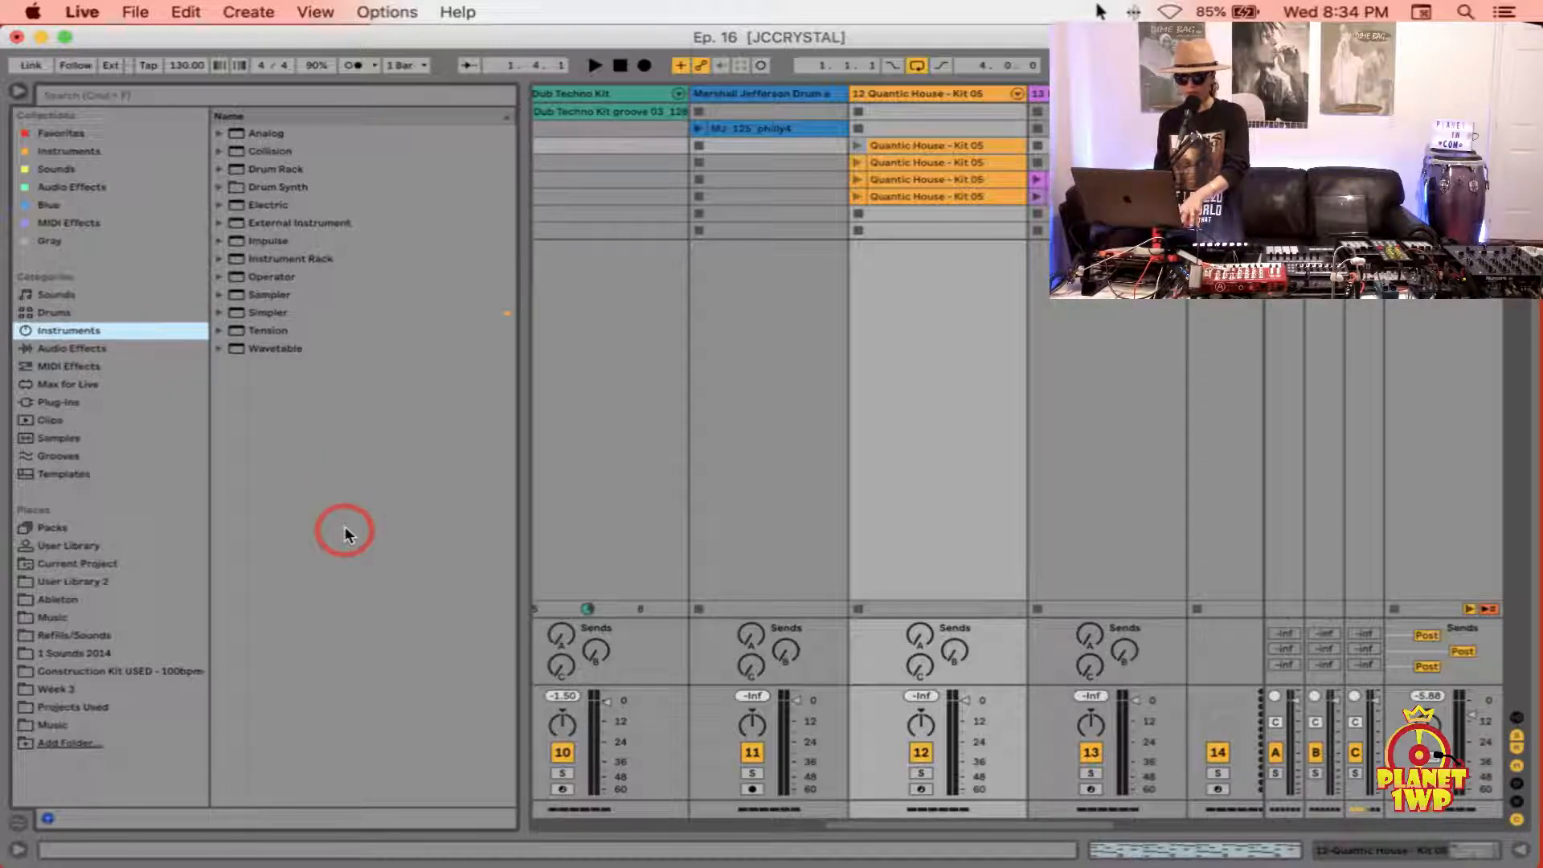
{"action": "key", "text": "super+comma"}
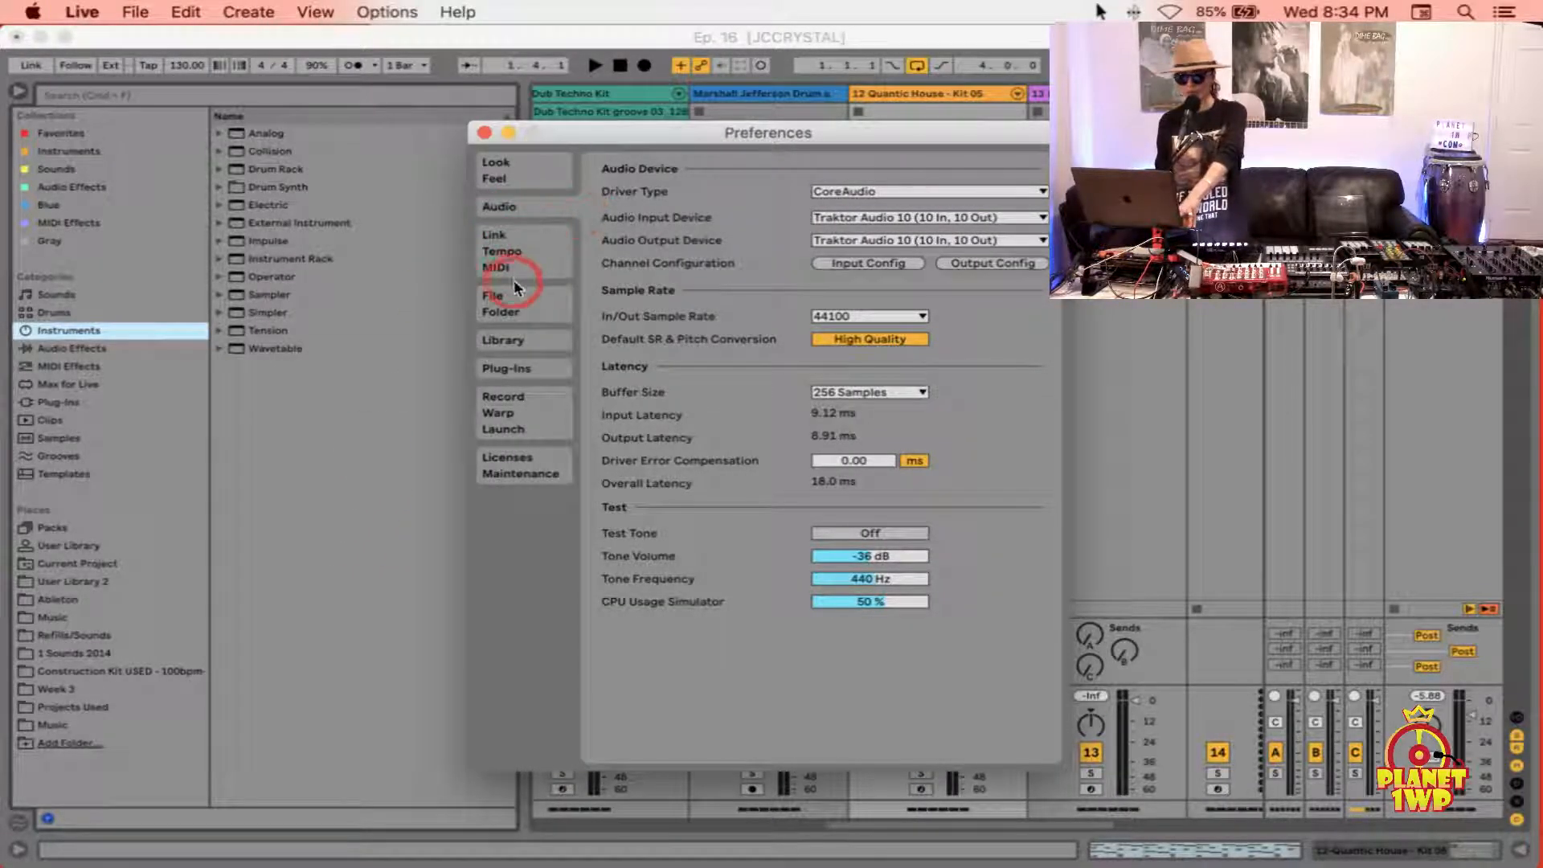
{"action": "left_click", "coordinate": [525, 238]}
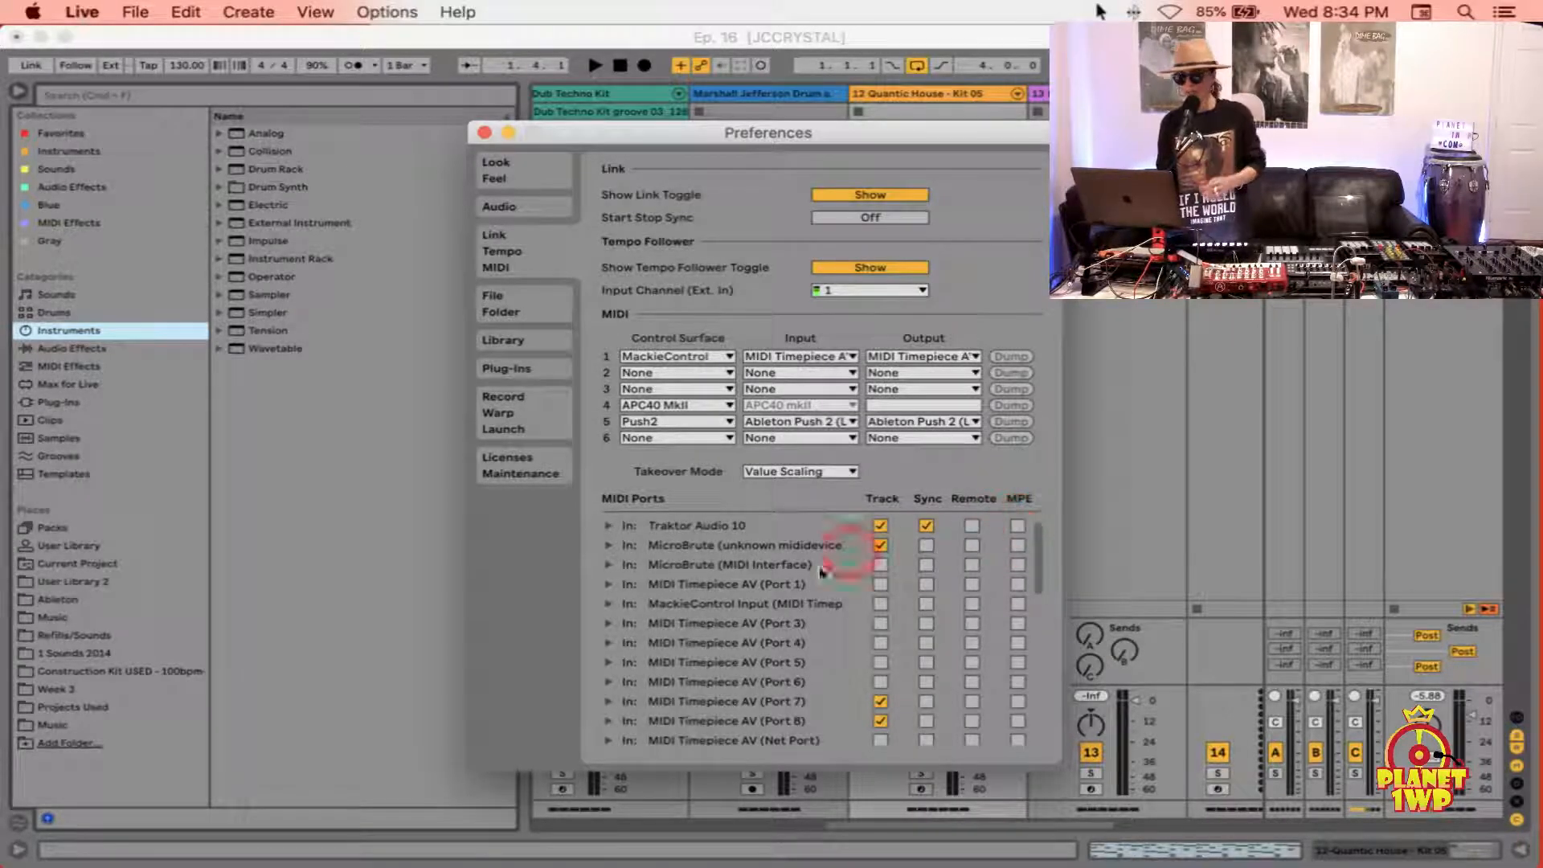
{"action": "scroll", "coordinate": [813, 567], "scroll_direction": "down", "scroll_amount": 2}
{"action": "scroll", "coordinate": [813, 567], "scroll_direction": "up", "scroll_amount": 2}
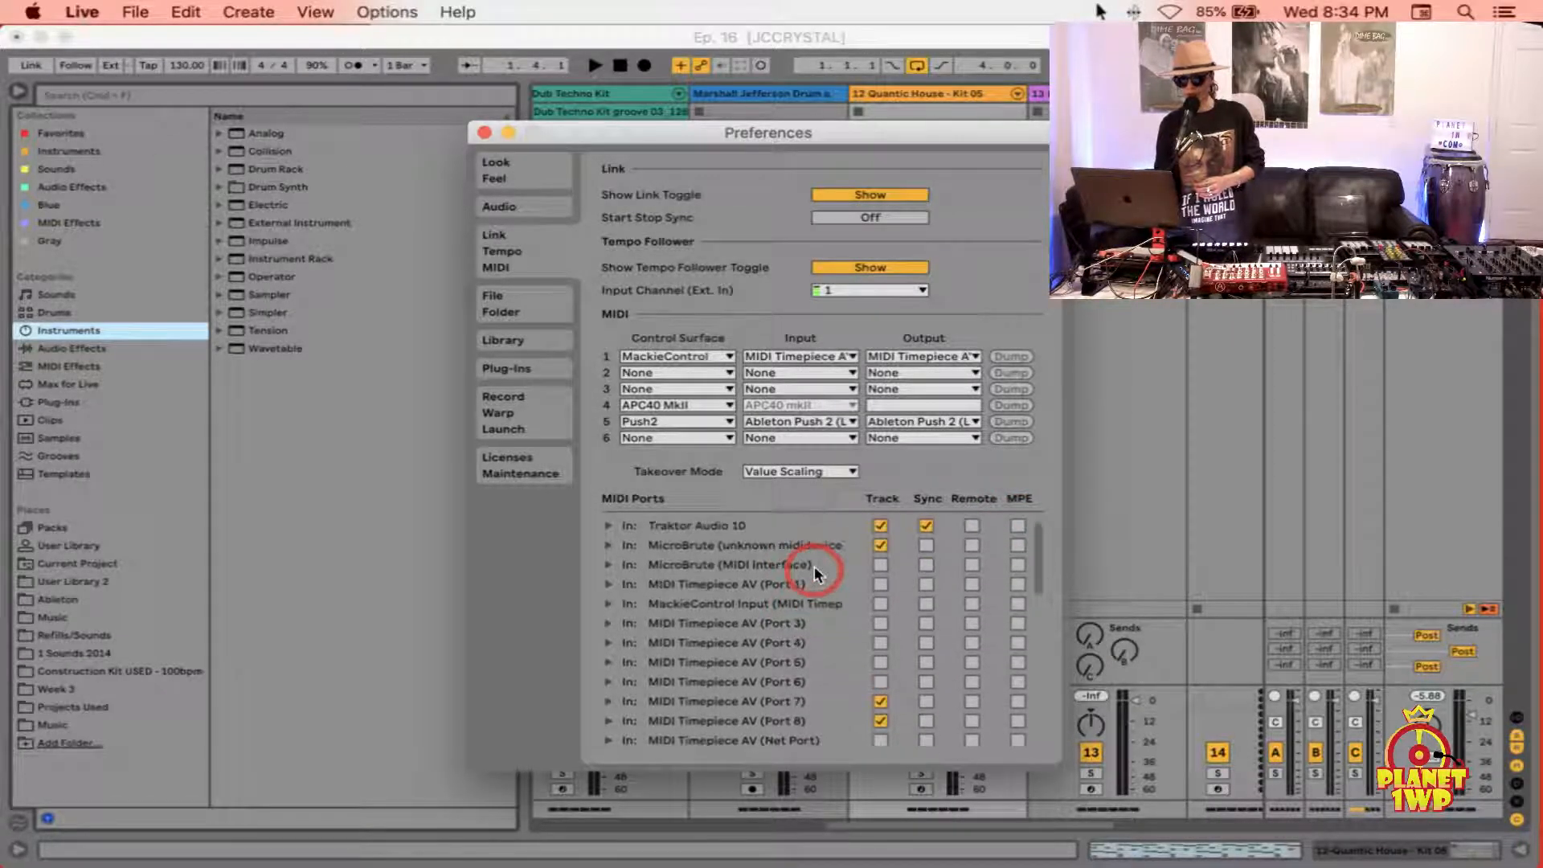
{"action": "scroll", "coordinate": [793, 696], "scroll_direction": "down", "scroll_amount": 8}
{"action": "scroll", "coordinate": [793, 696], "scroll_direction": "up", "scroll_amount": 8}
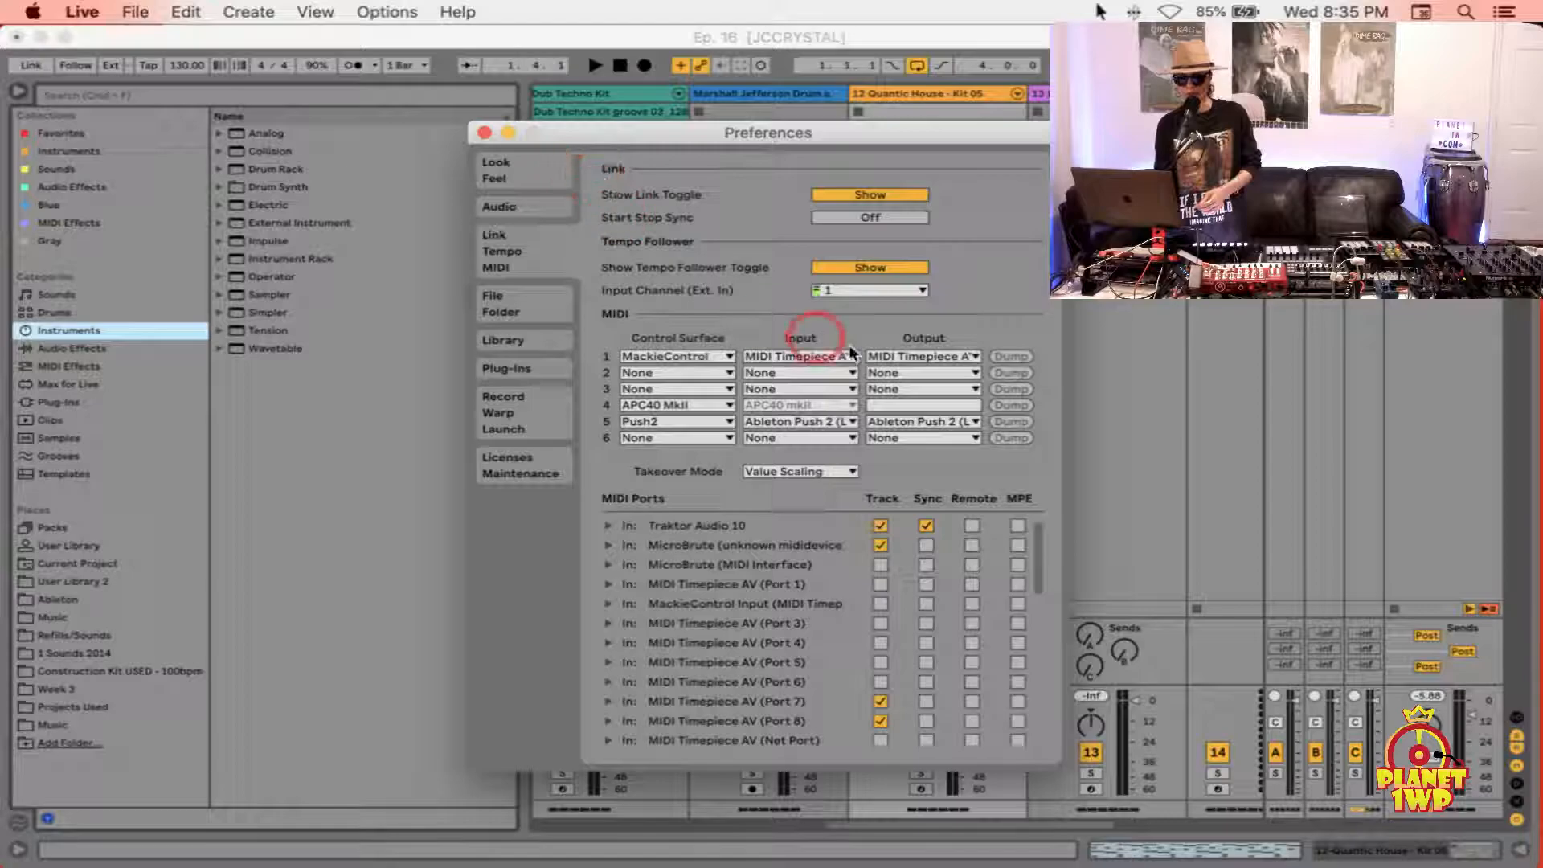
{"action": "left_click", "coordinate": [485, 131]}
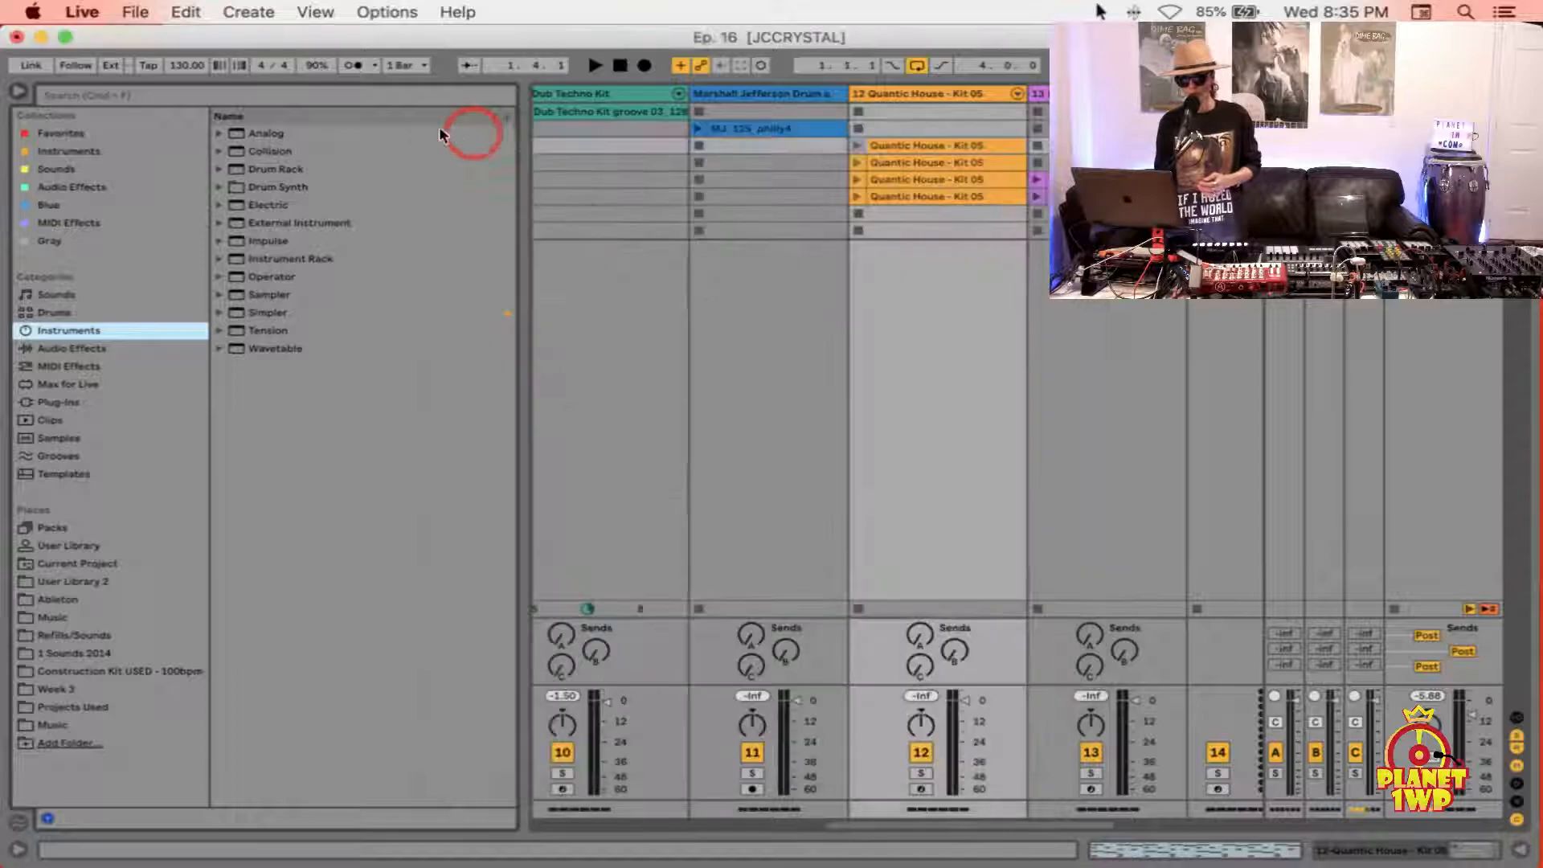
Step: Hide the browser, try the tempo Follow toggle and check the Tempo Follower settings in the preferences
{"action": "left_click", "coordinate": [25, 89]}
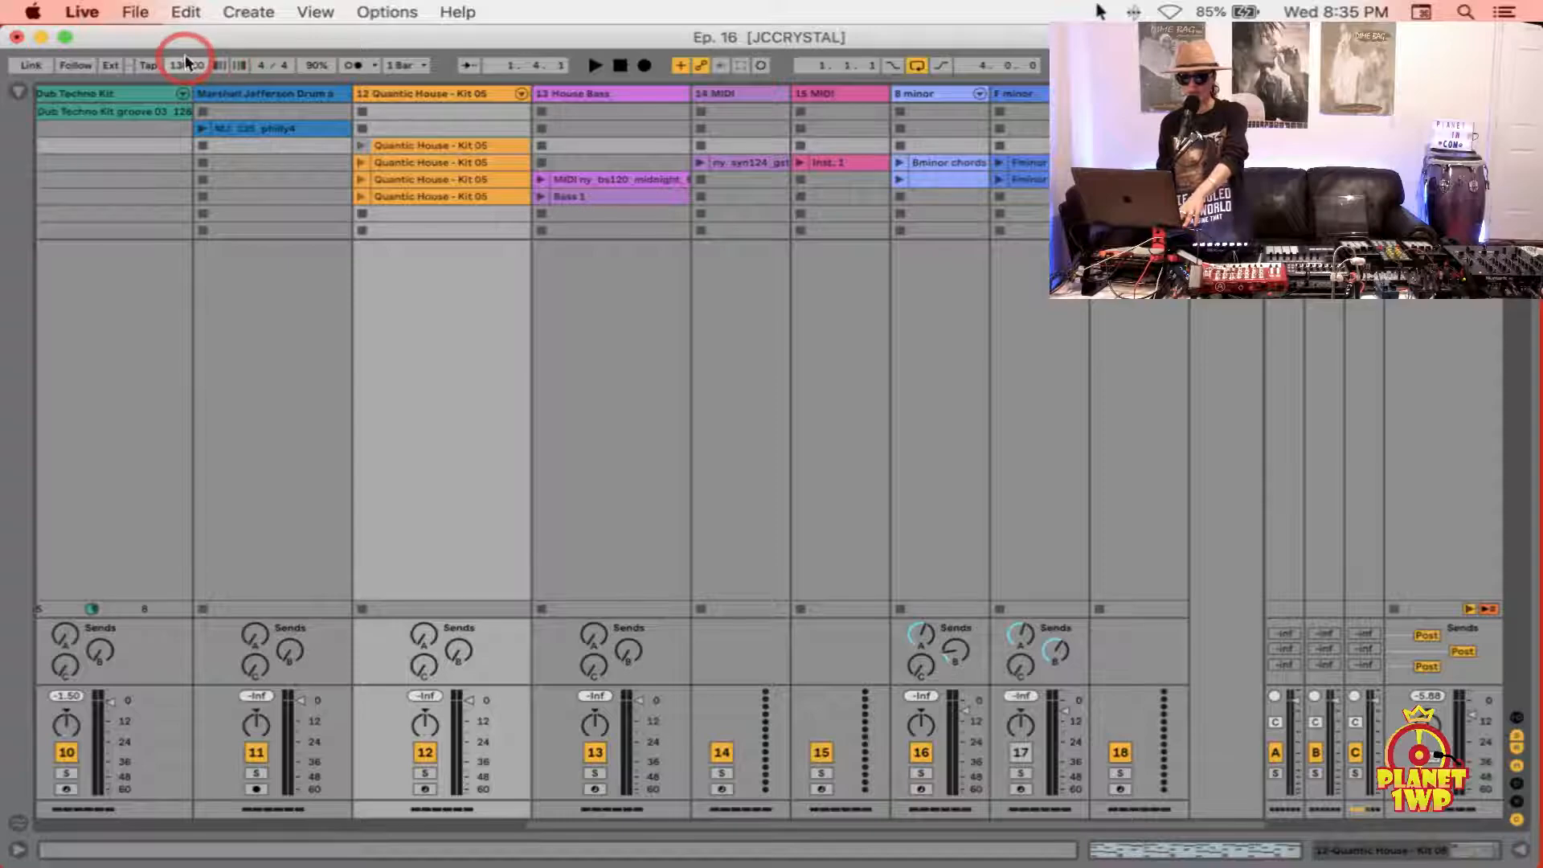
{"action": "left_click", "coordinate": [80, 66]}
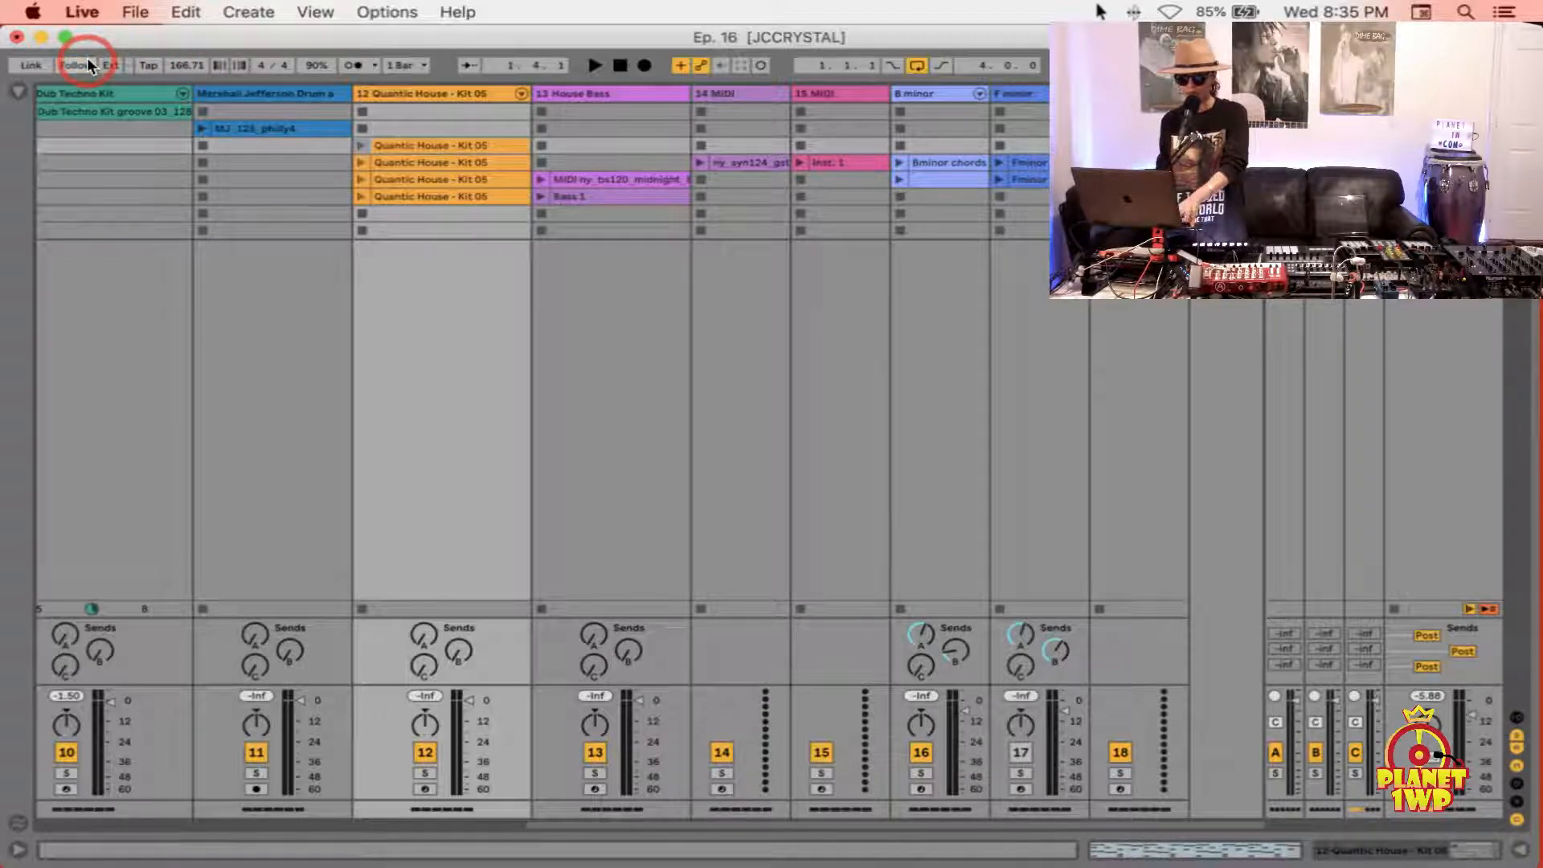
{"action": "key", "text": "super+comma"}
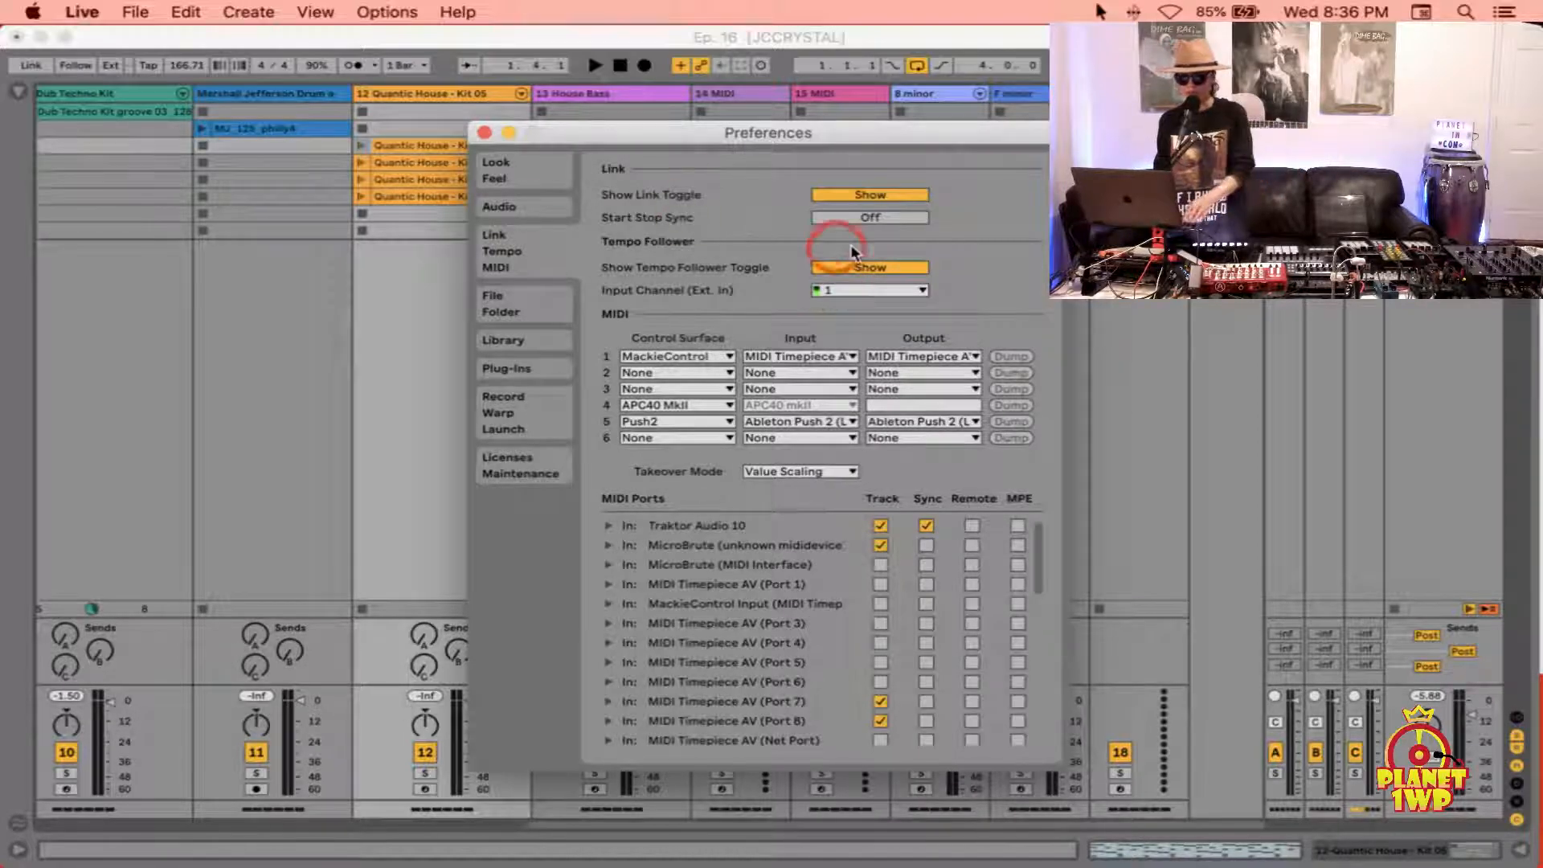
{"action": "left_click", "coordinate": [485, 133]}
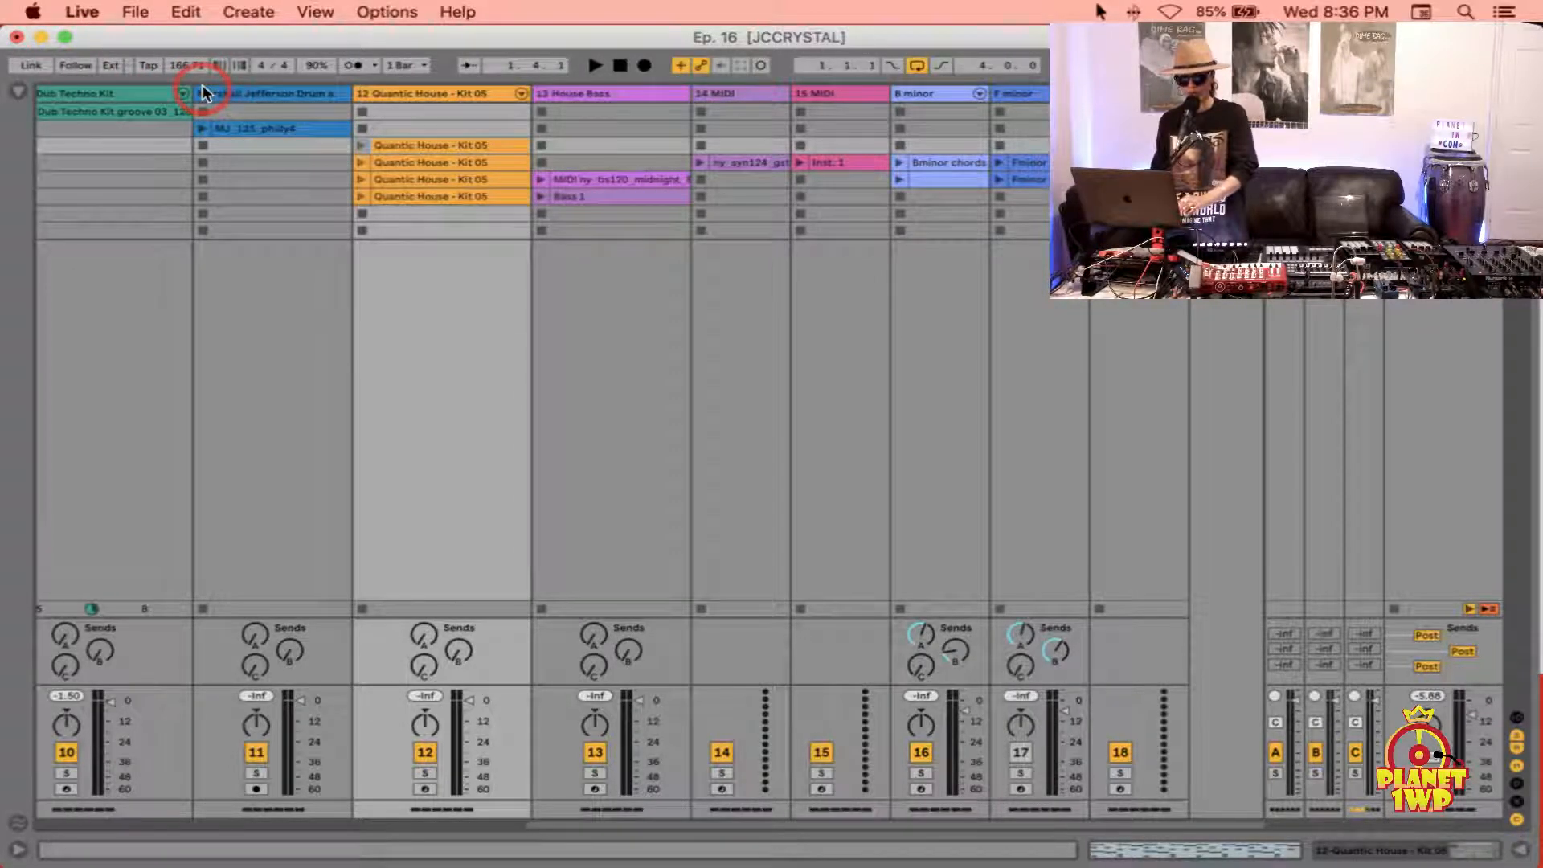
Step: Set the song tempo to 120 BPM
{"action": "left_click", "coordinate": [185, 64]}
{"action": "type", "text": "120"}
{"action": "key", "text": "Return"}
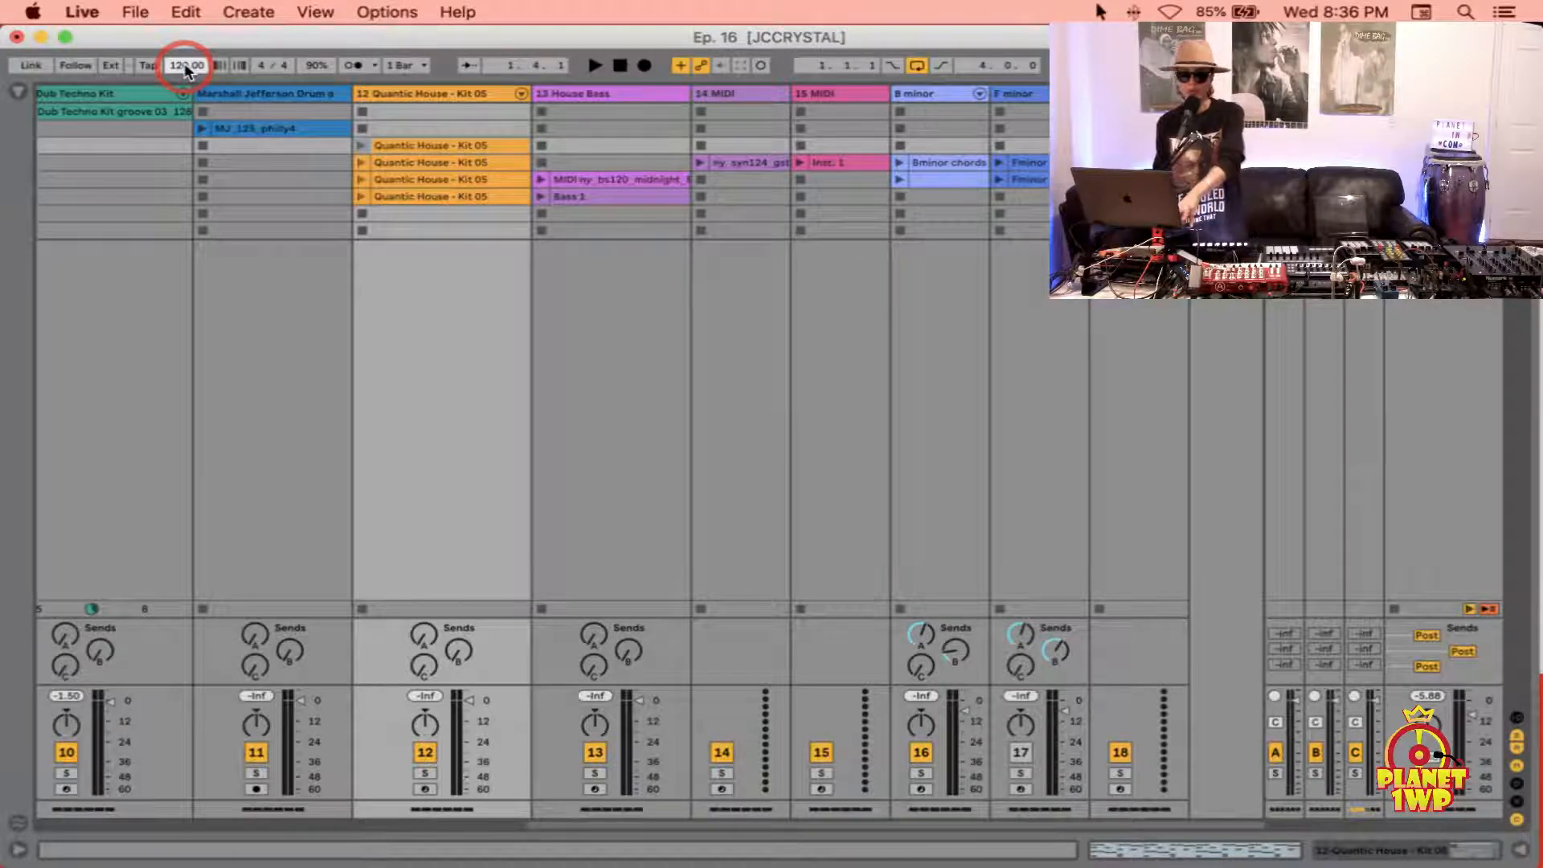
{"action": "left_click", "coordinate": [281, 195]}
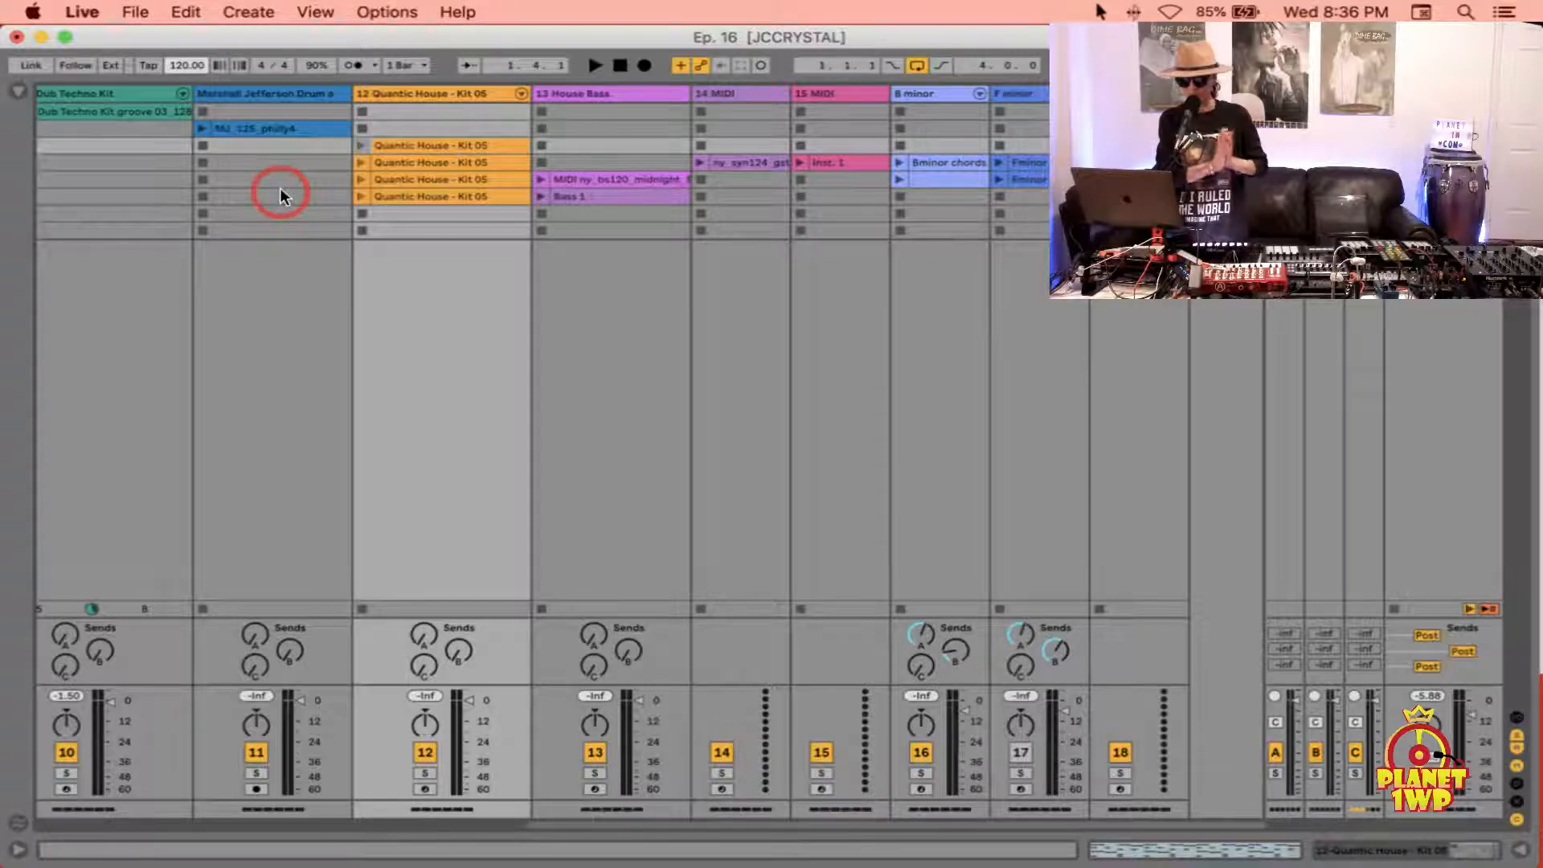
{"action": "left_click", "coordinate": [324, 277]}
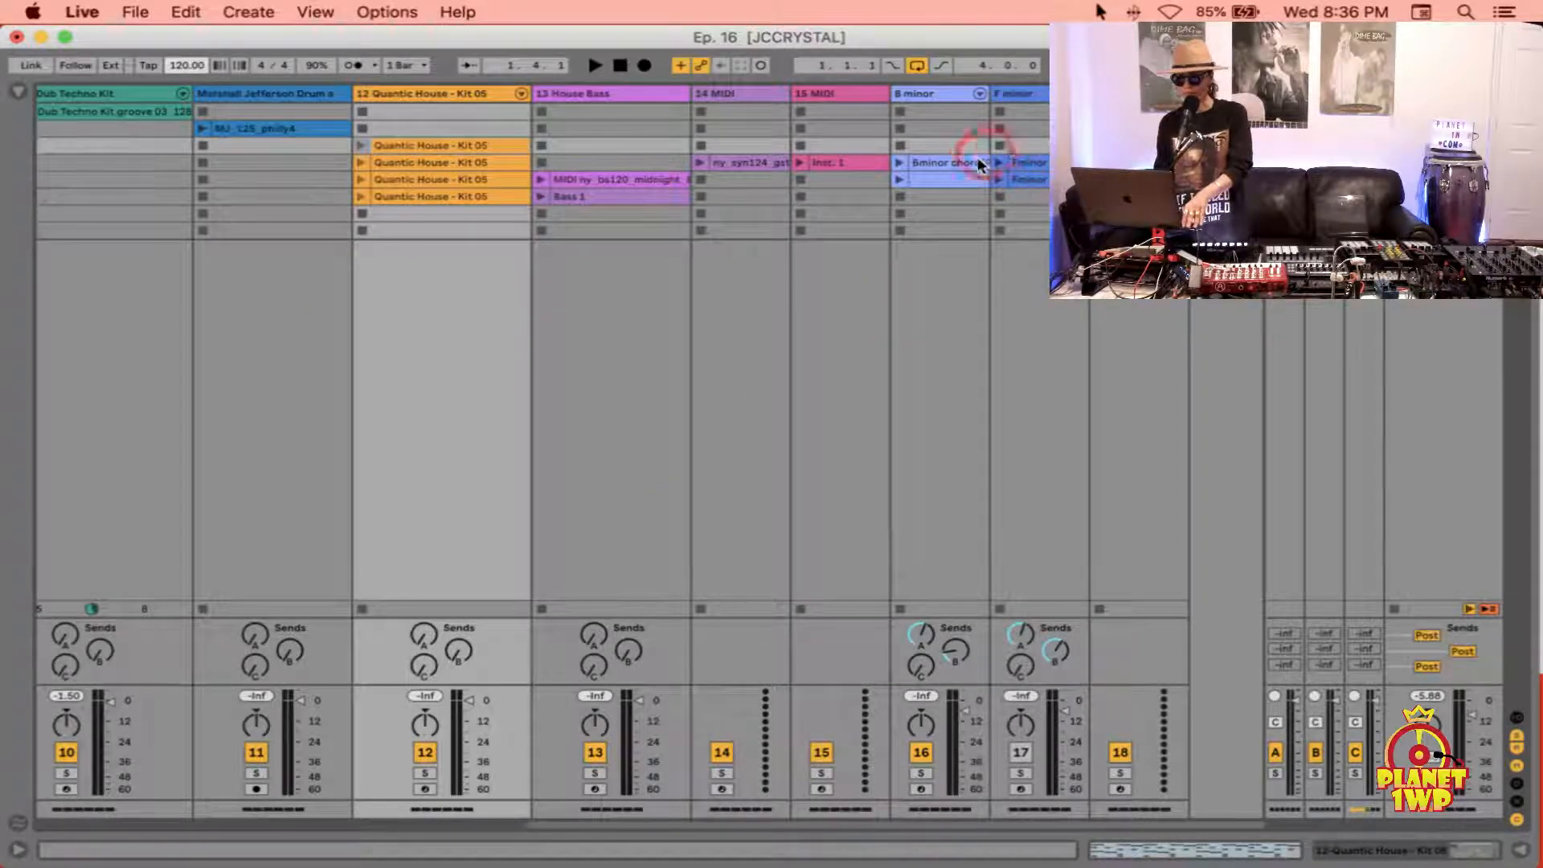
Step: Open the Bminor chords clip, hide its launch and follow action settings, show Note Expression and enlarge the clip view
{"action": "double_click", "coordinate": [957, 161]}
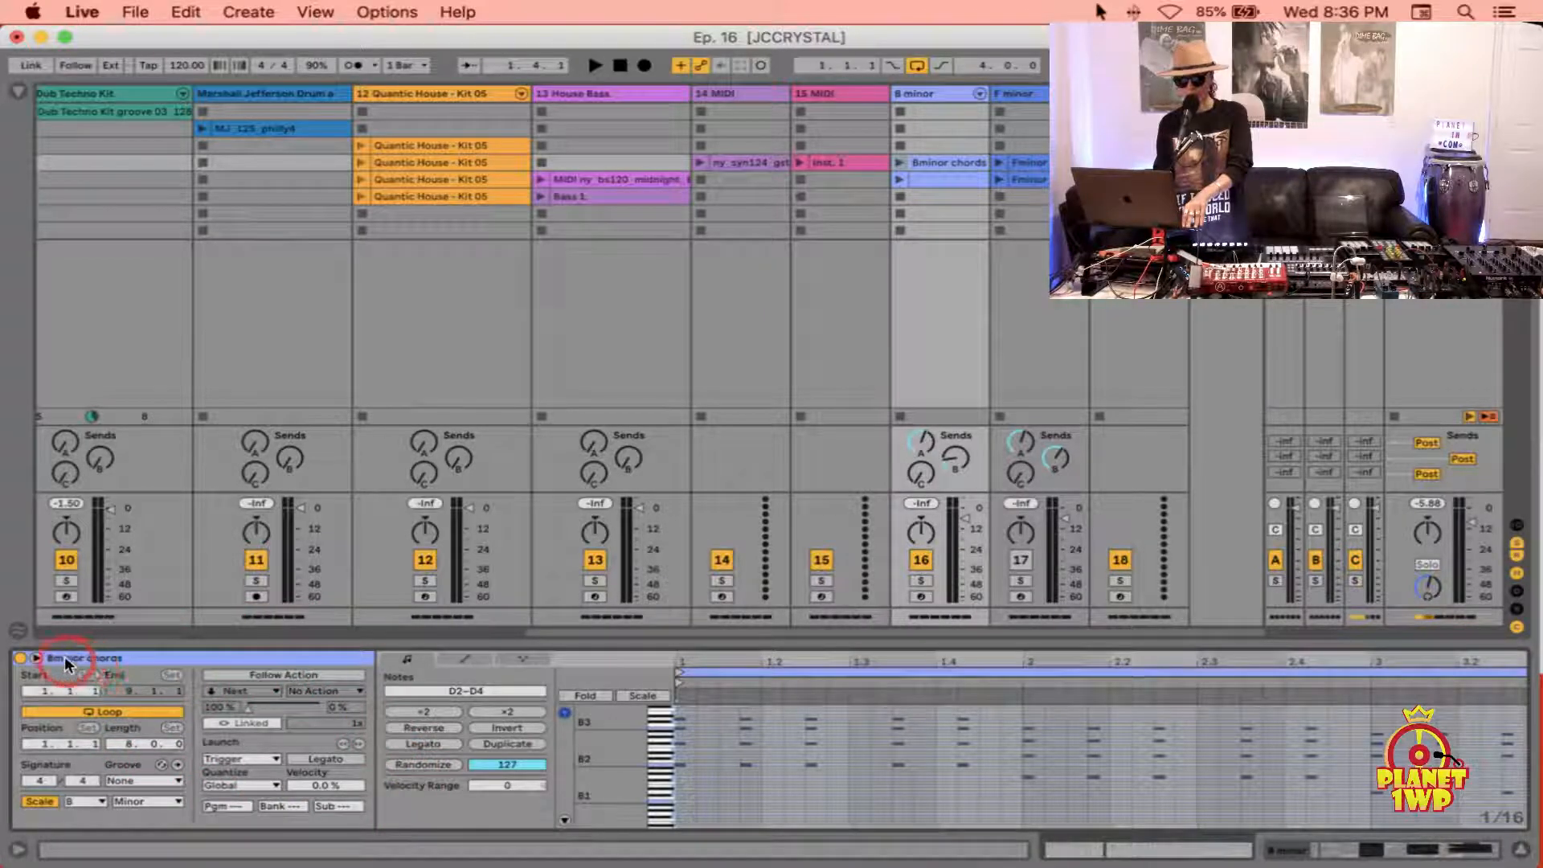
{"action": "left_click", "coordinate": [37, 658]}
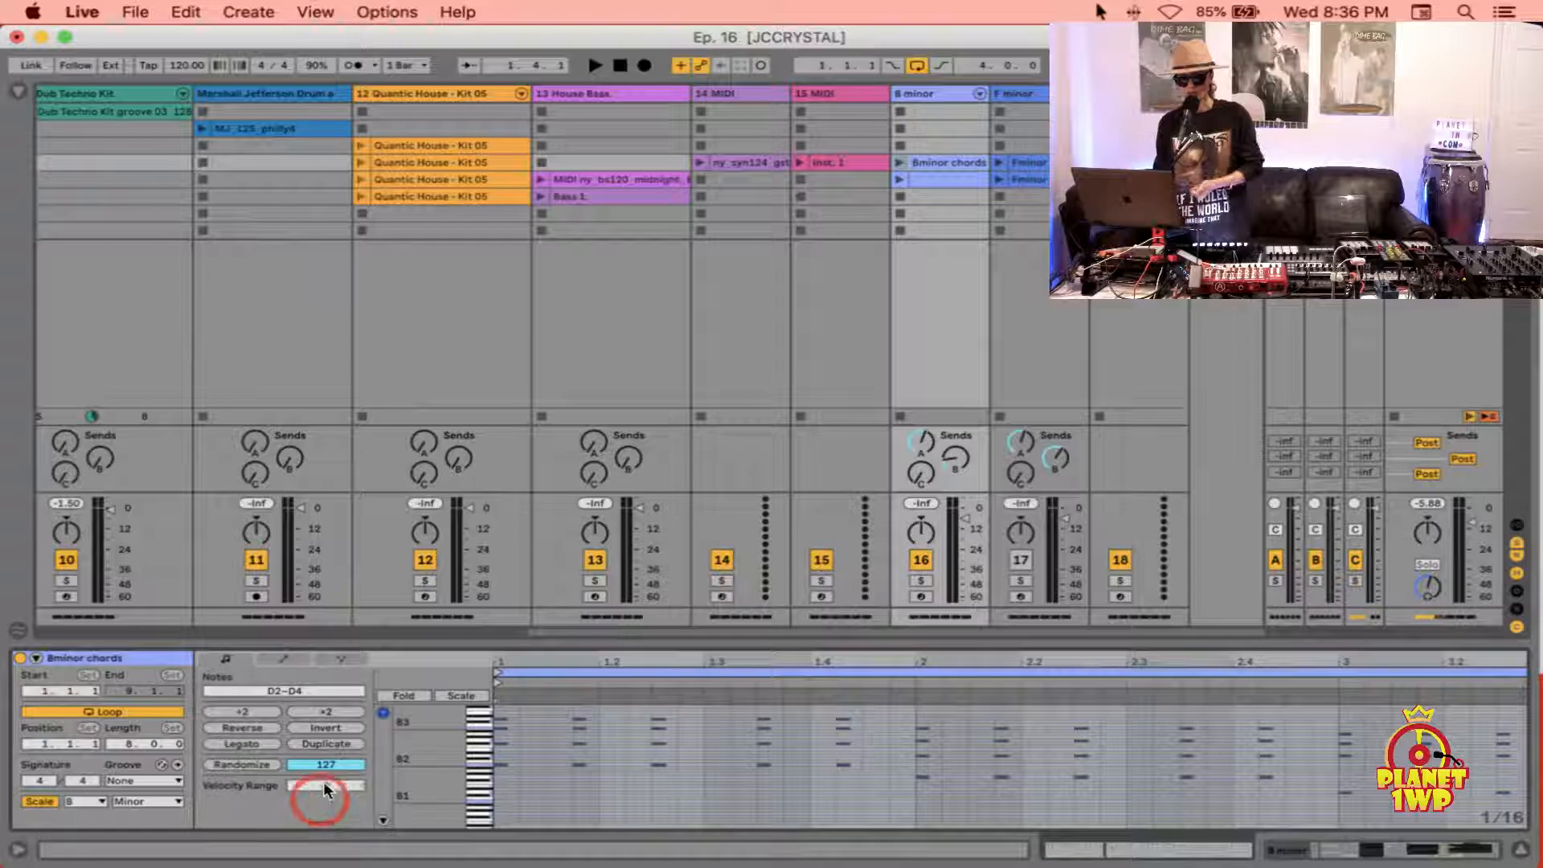
{"action": "left_click", "coordinate": [341, 656]}
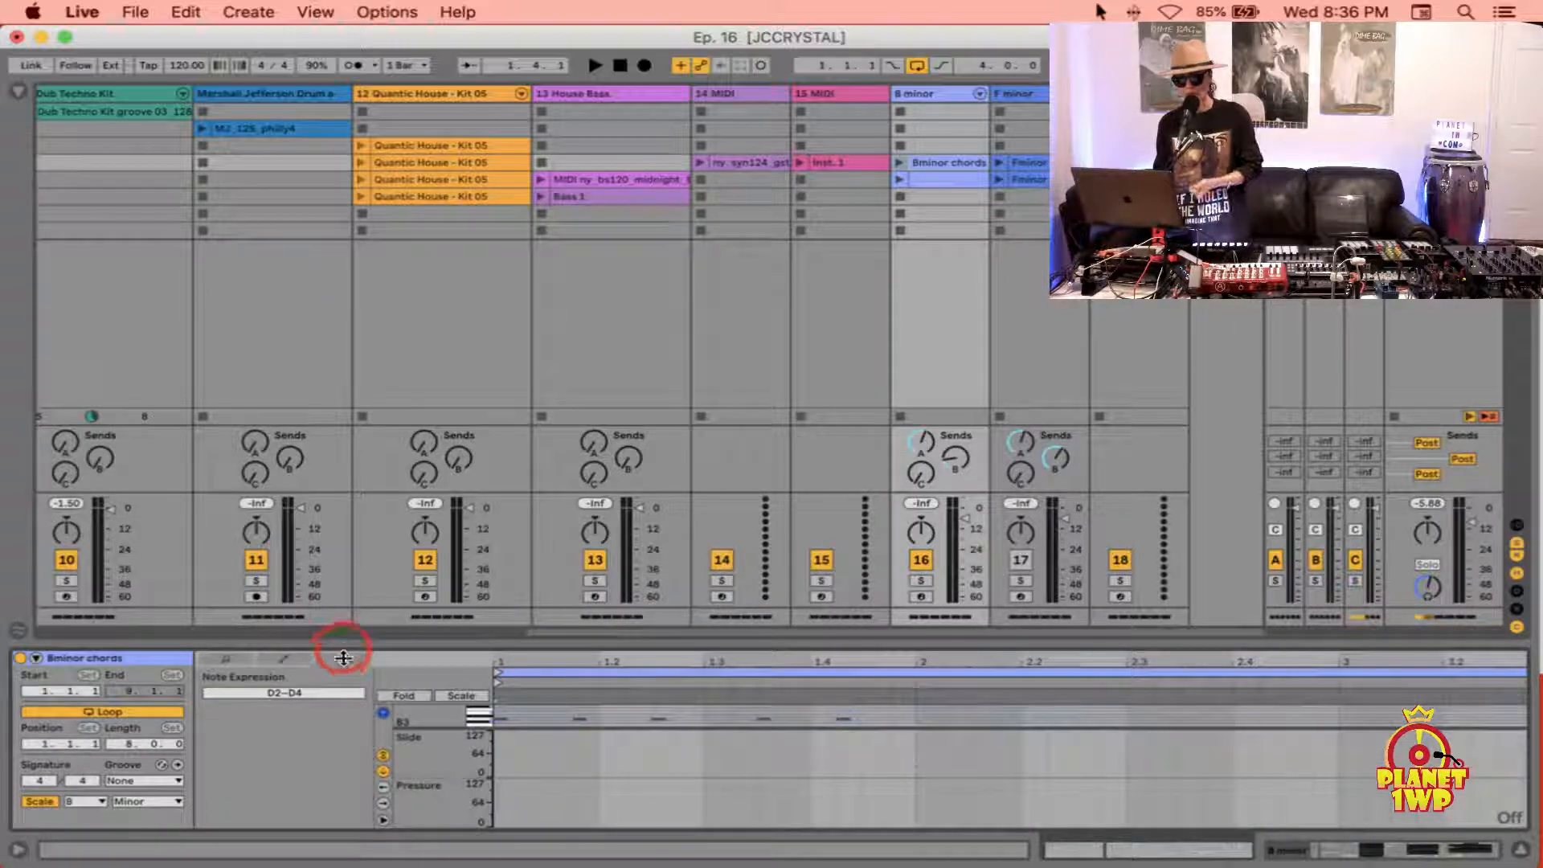
{"action": "left_click_drag", "start_coordinate": [341, 634], "coordinate": [394, 416]}
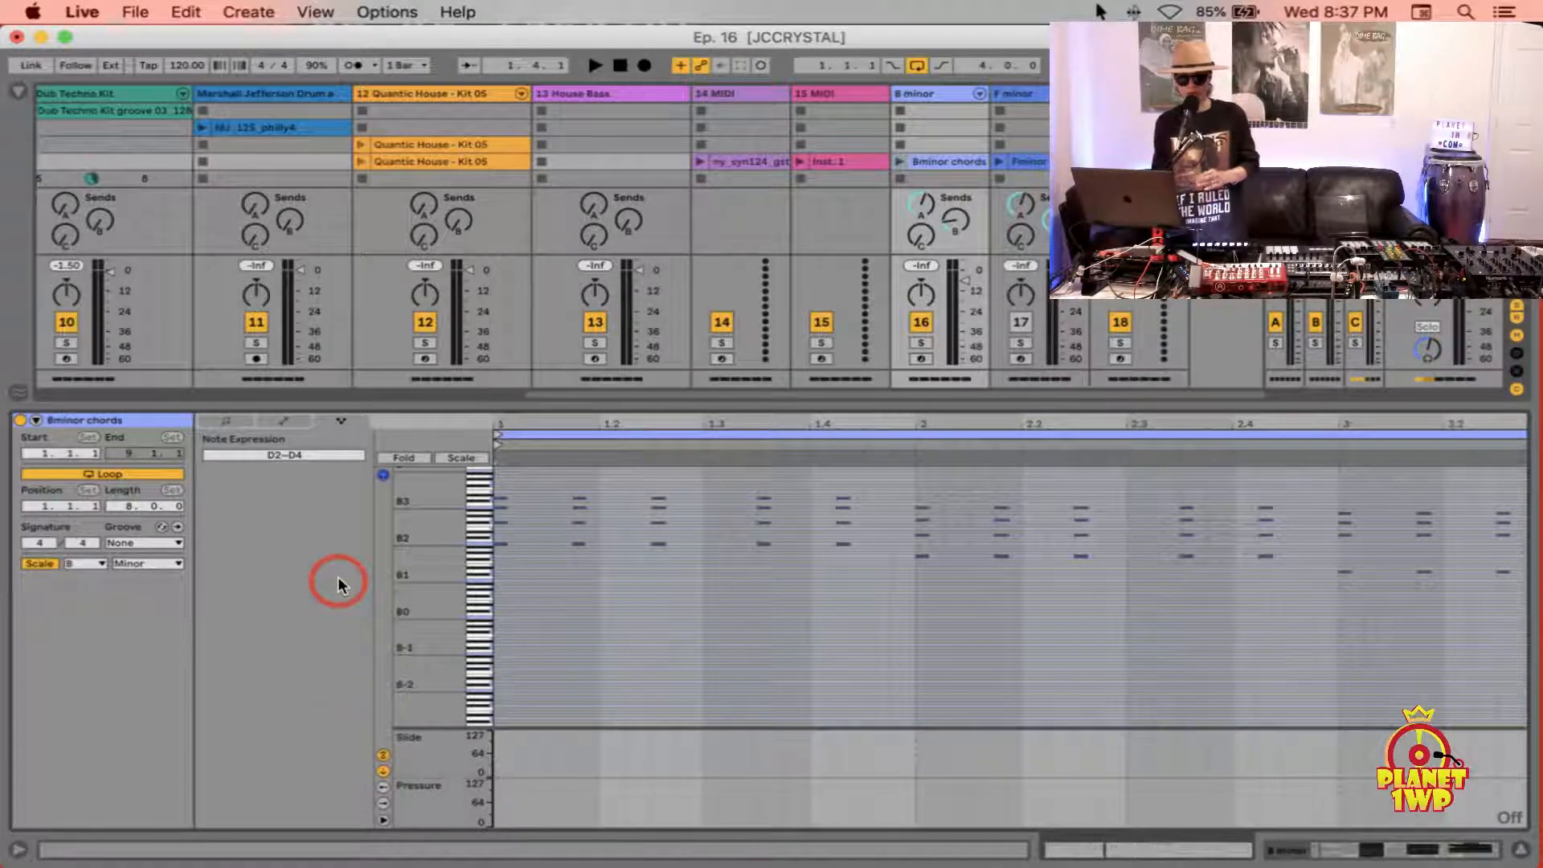
{"action": "left_click", "coordinate": [599, 738]}
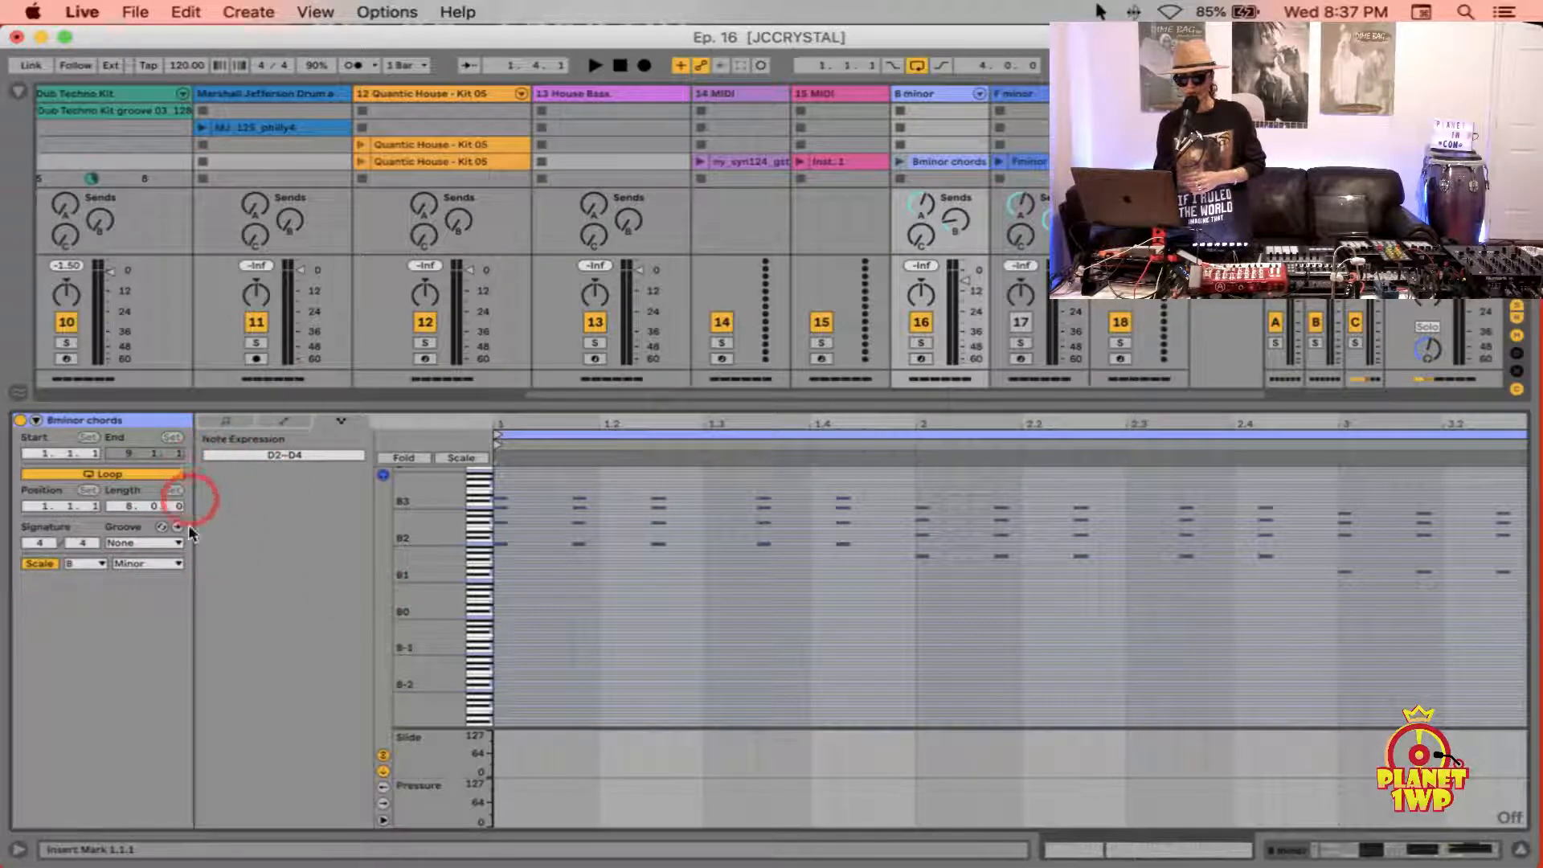
Step: Return to the notes editor with an enlarged piano roll, and view the scale highlighting in the Inst. 1 and Fminor chords clips
{"action": "left_click", "coordinate": [217, 419]}
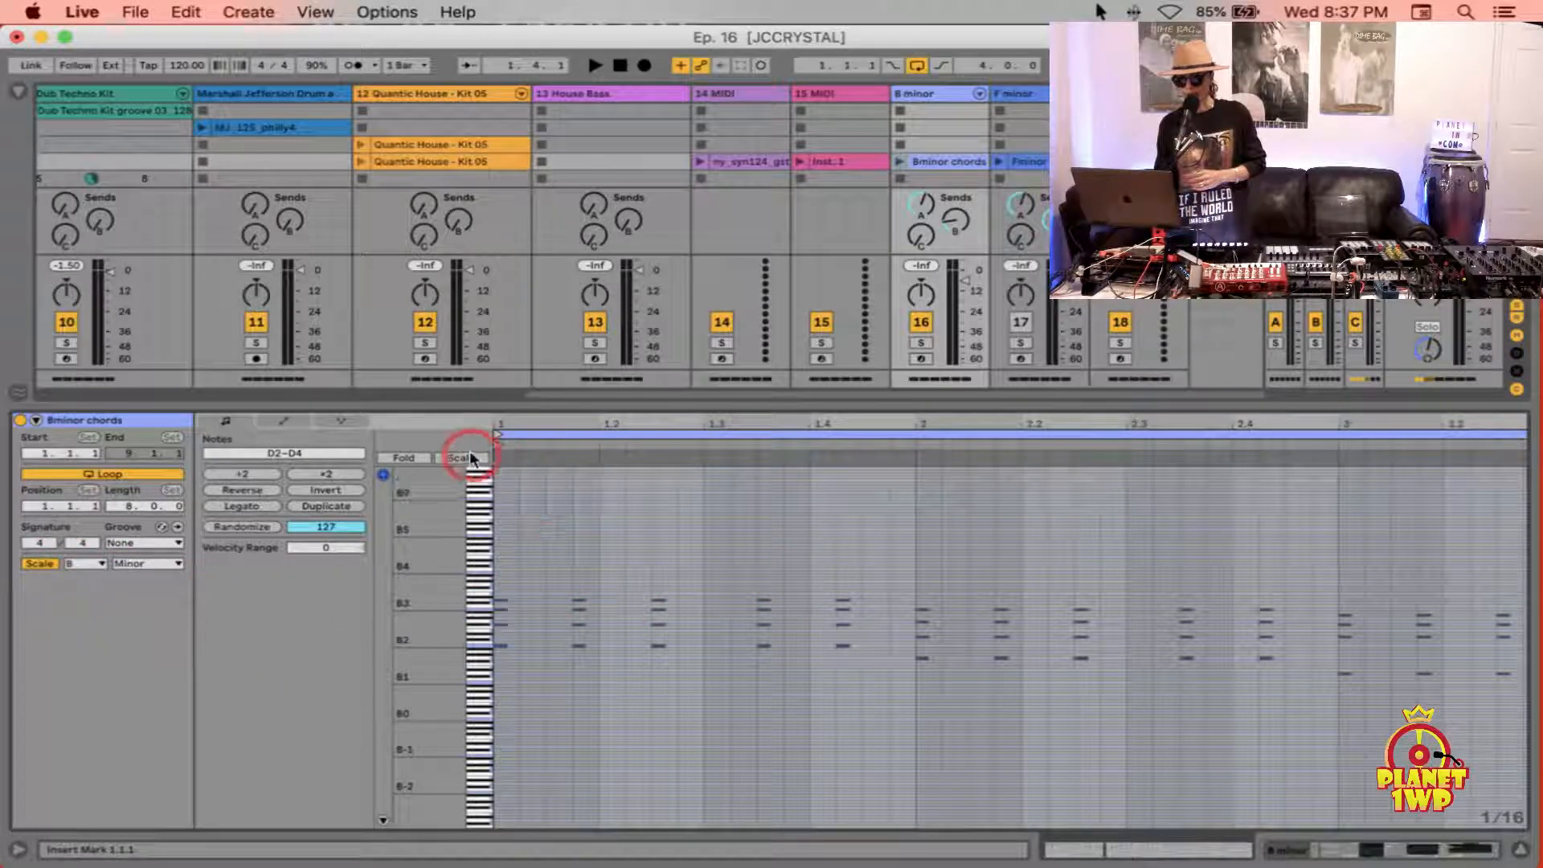
{"action": "left_click_drag", "start_coordinate": [448, 586], "coordinate": [456, 590]}
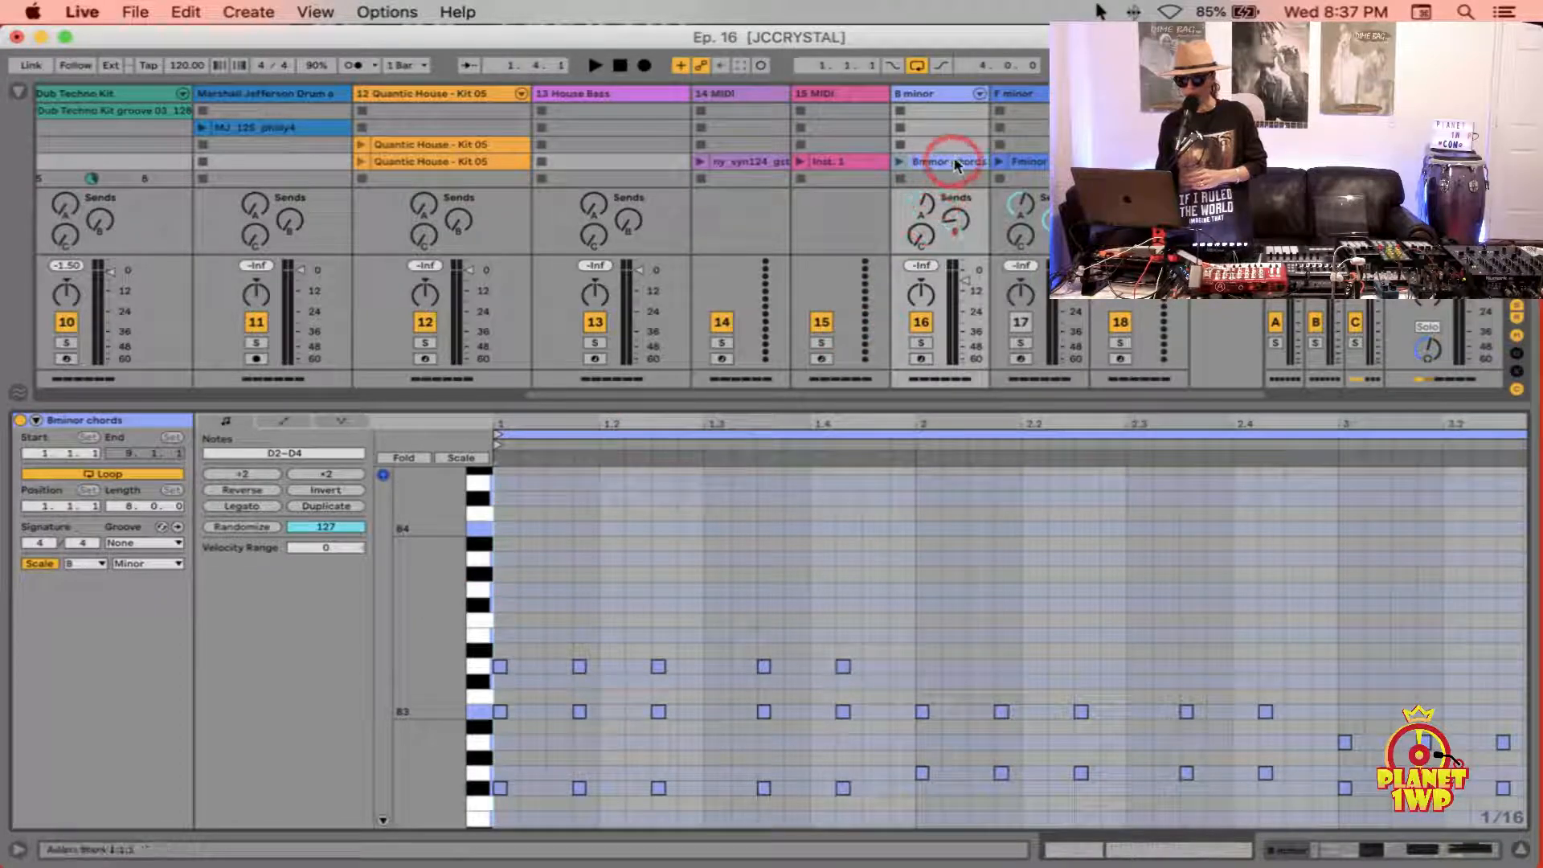
{"action": "scroll", "coordinate": [947, 156], "scroll_direction": "left", "scroll_amount": 2}
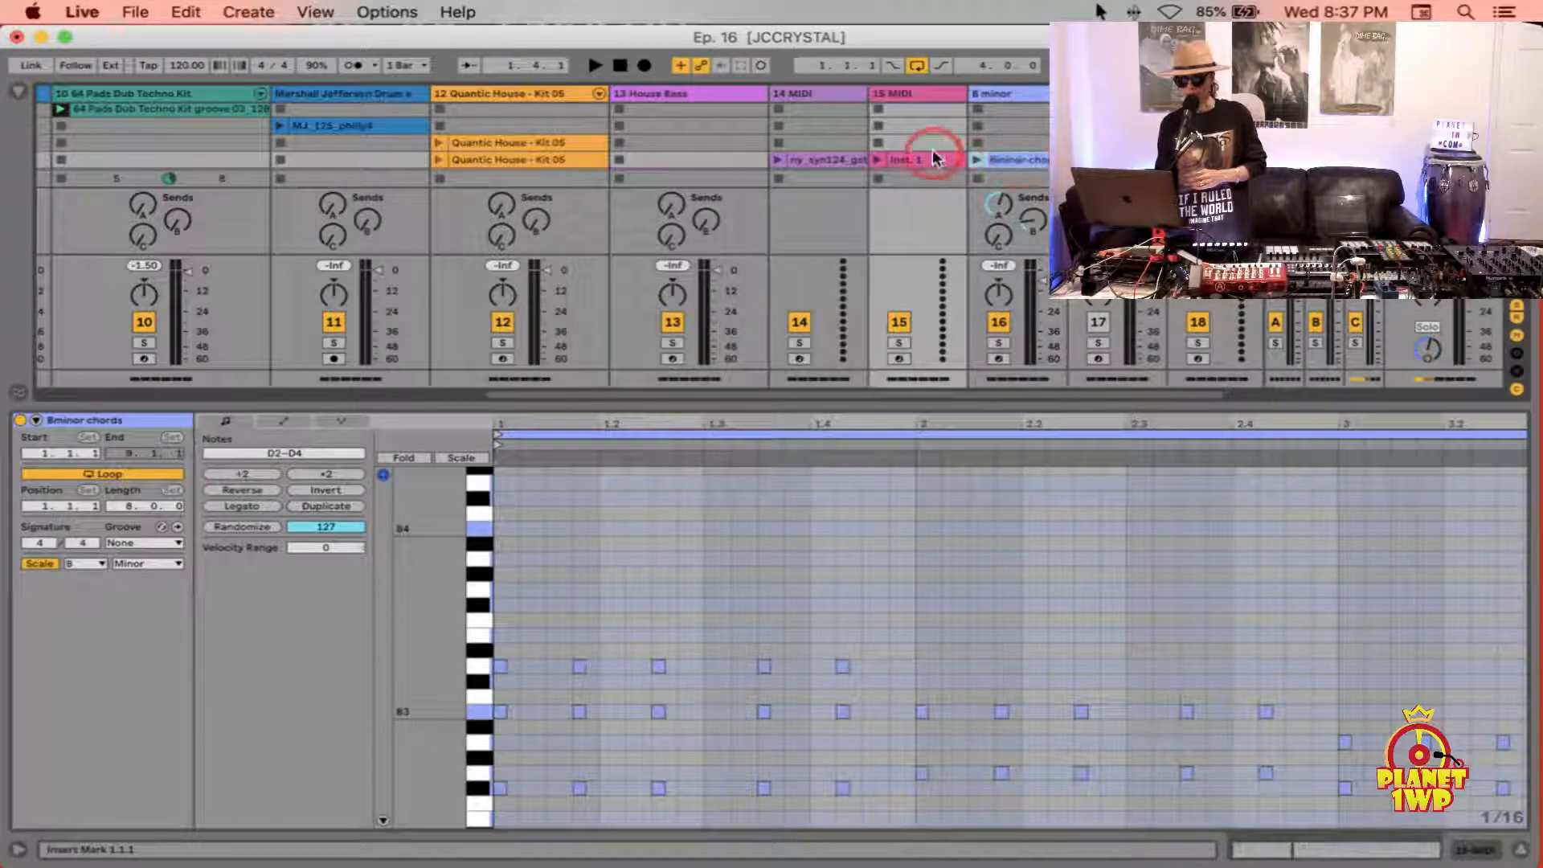
{"action": "left_click", "coordinate": [928, 159]}
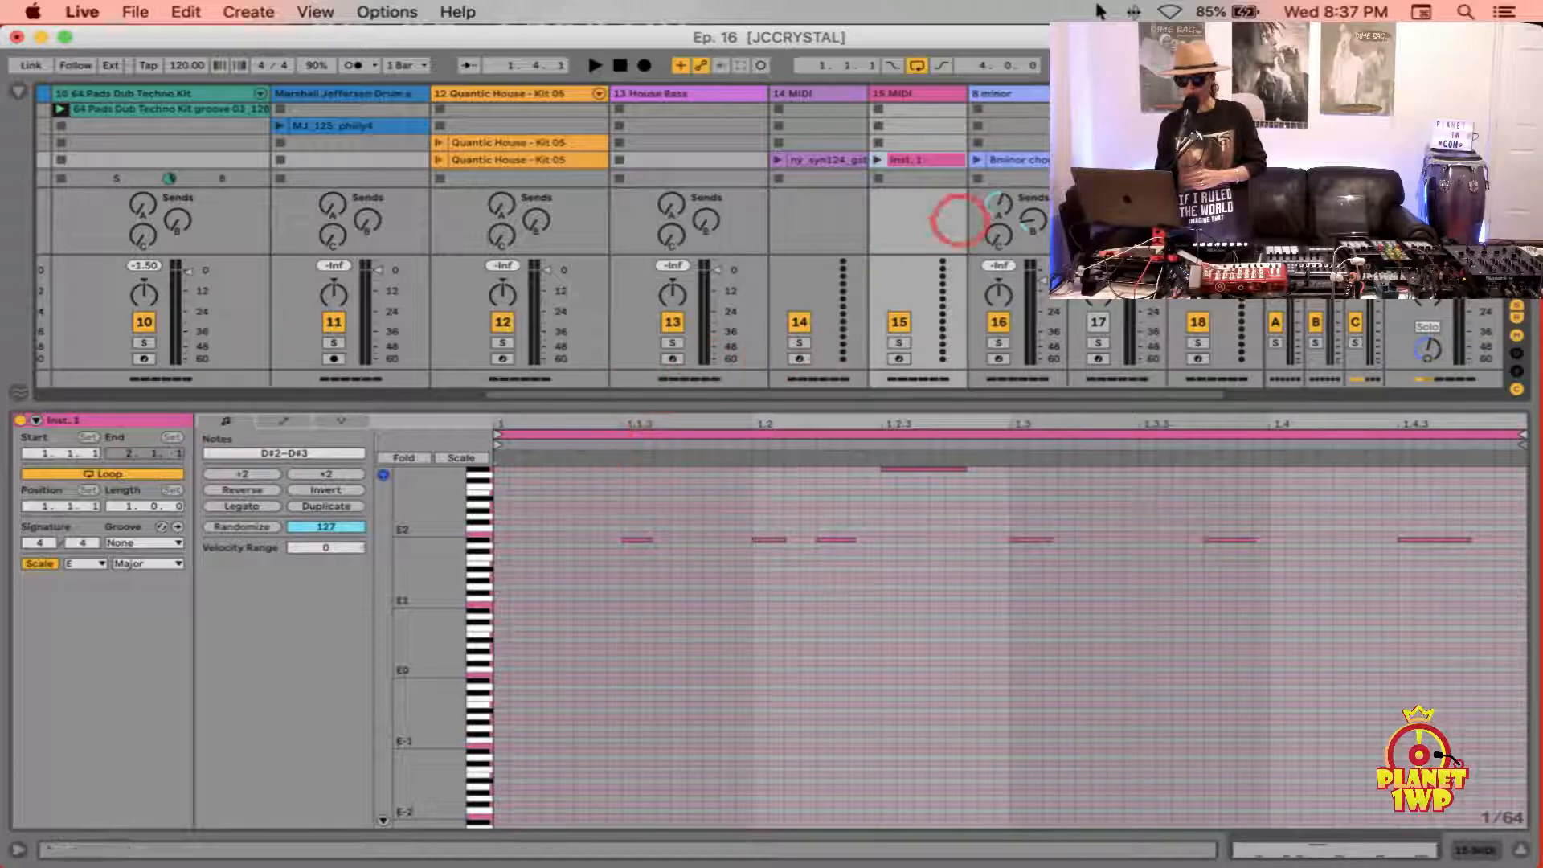
{"action": "left_click", "coordinate": [1123, 159]}
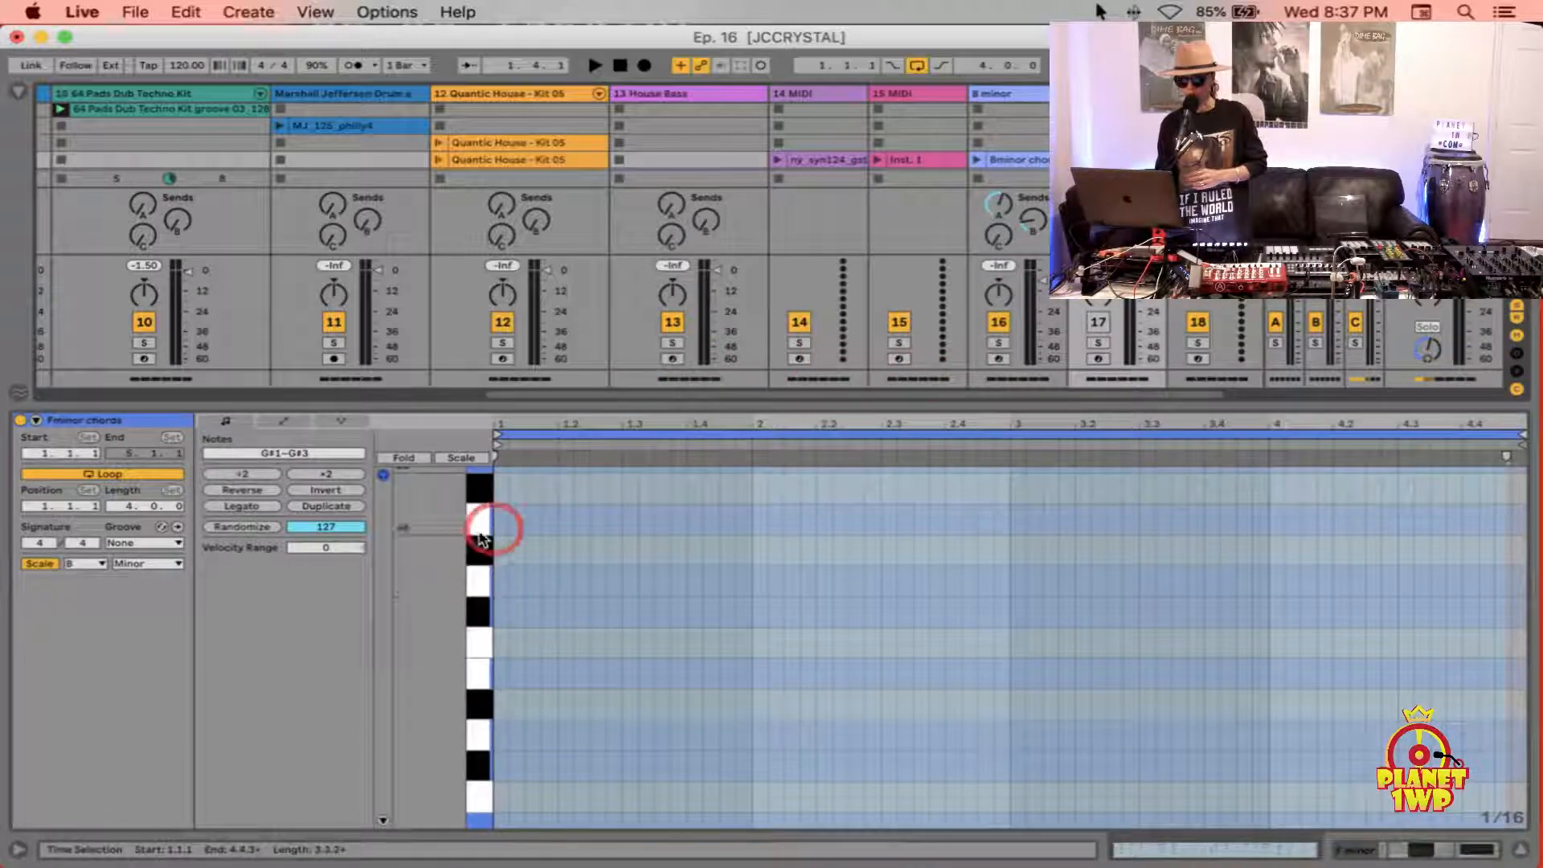
Step: Turn on the Scale display in the Fminor chords clip's note editor
{"action": "left_click", "coordinate": [90, 566]}
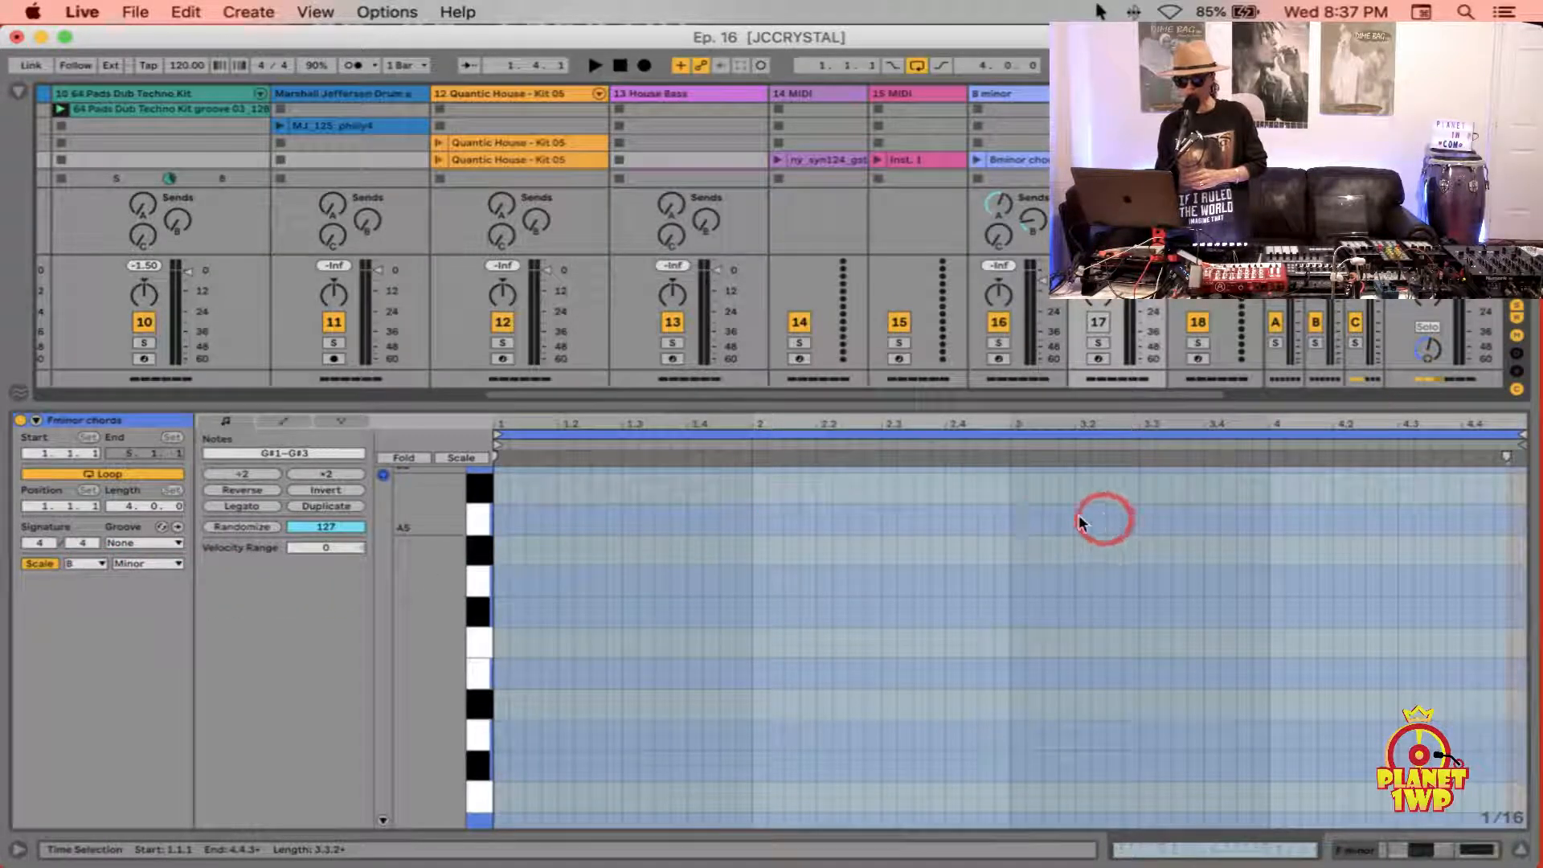
{"action": "left_click", "coordinate": [474, 738]}
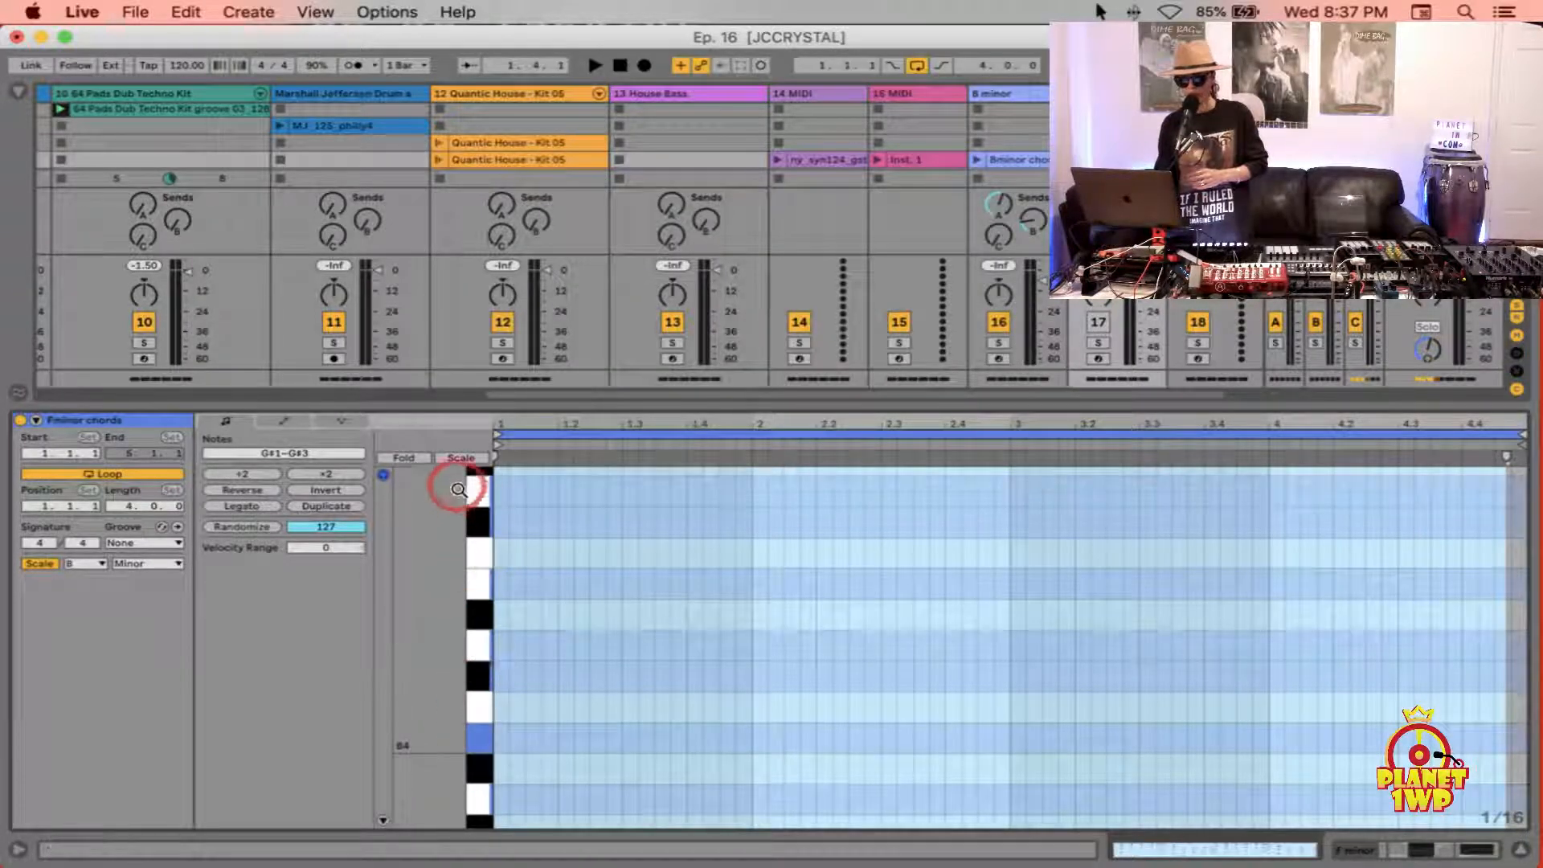
{"action": "left_click", "coordinate": [461, 458]}
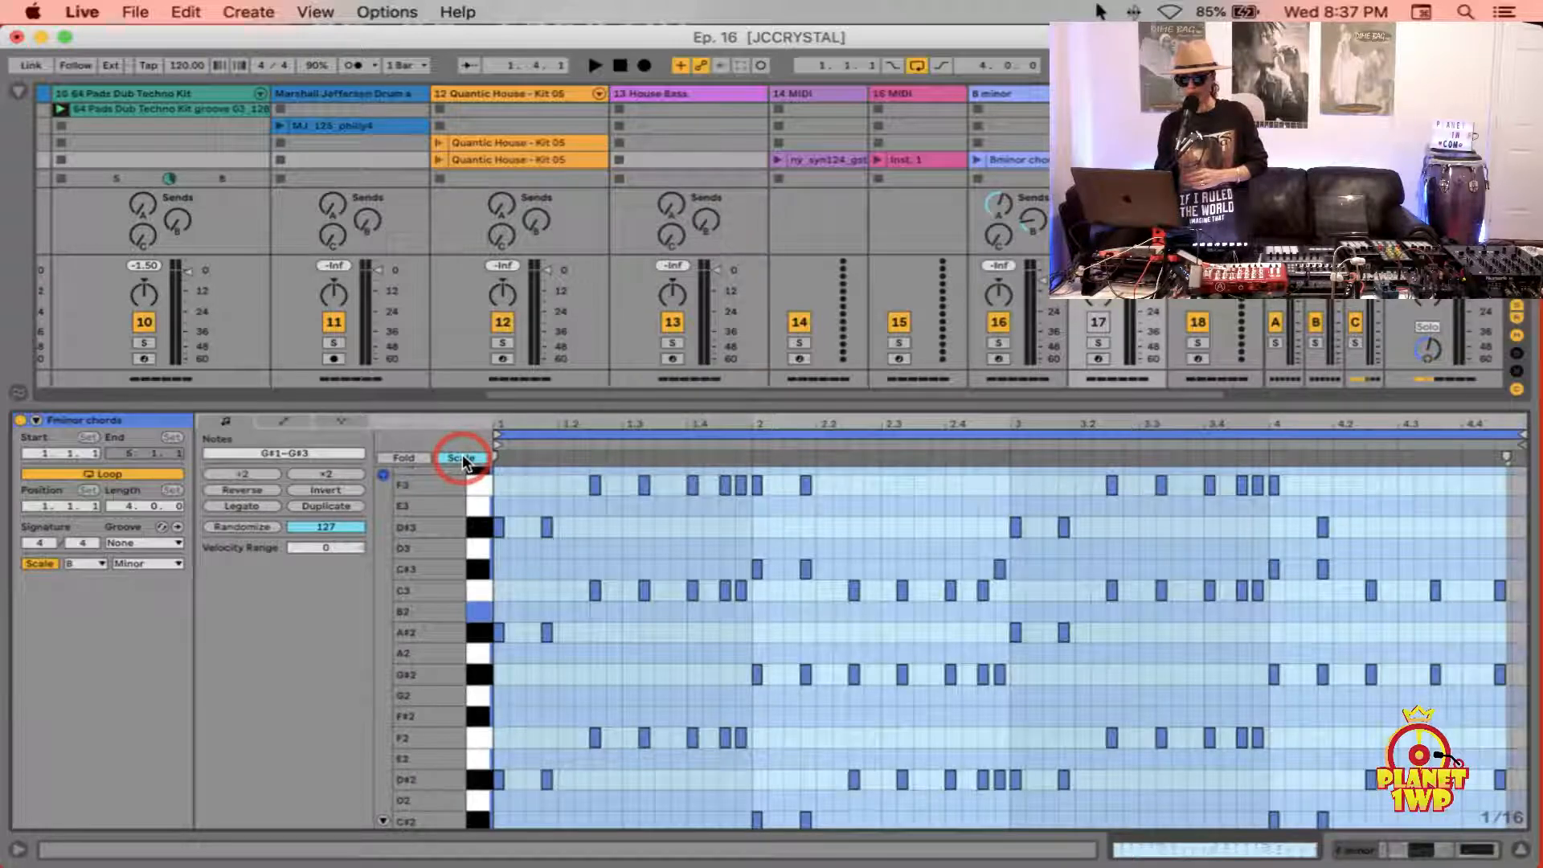
Step: View the Inst. 1 clip and the clip on track 18 with the Scale display on
{"action": "left_click", "coordinate": [1033, 159]}
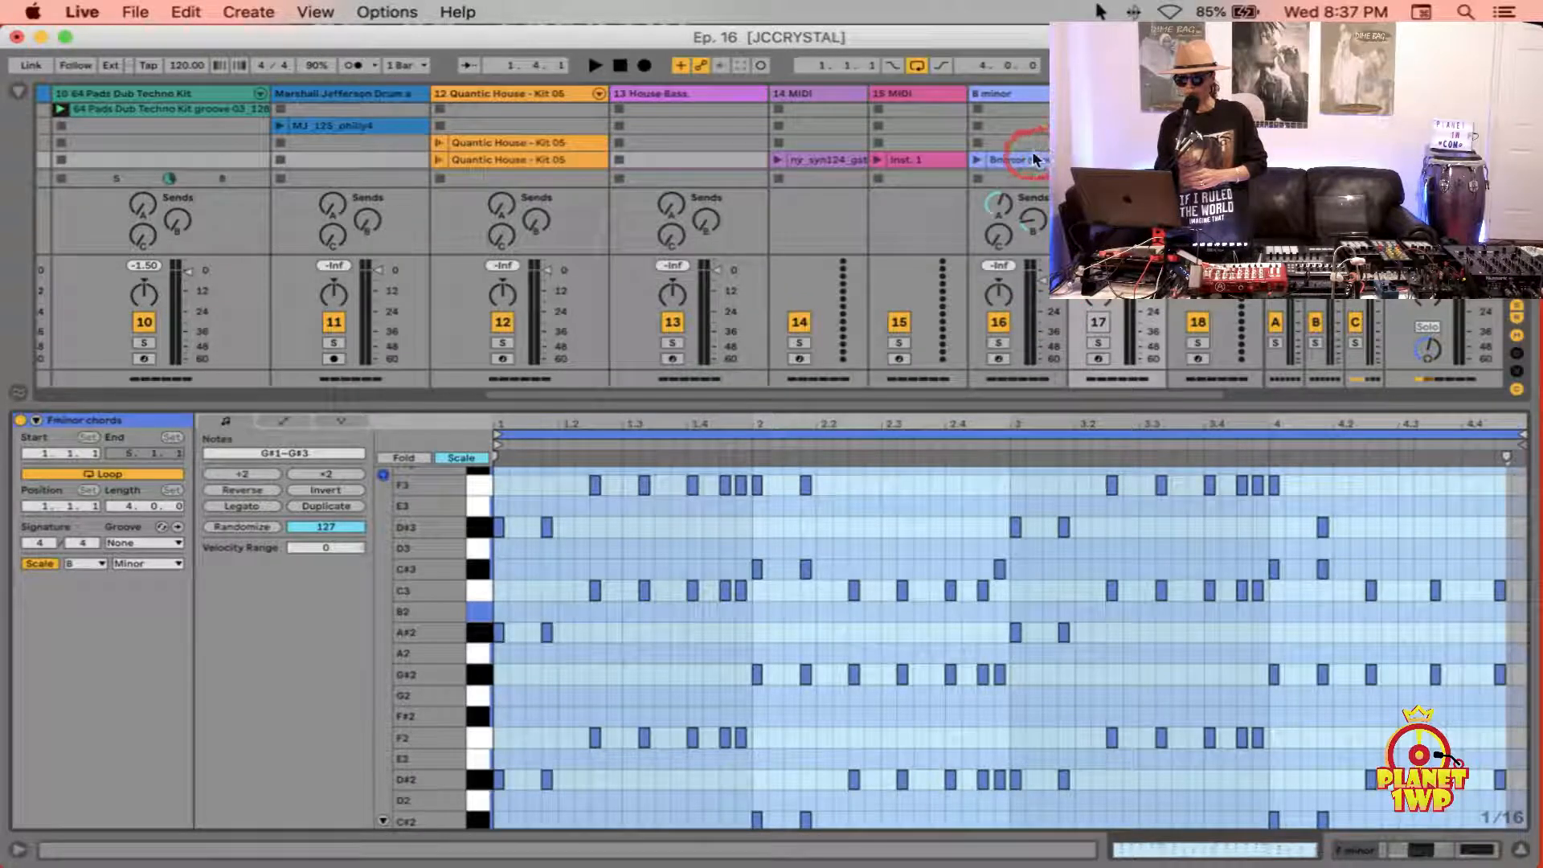
{"action": "left_click", "coordinate": [830, 158]}
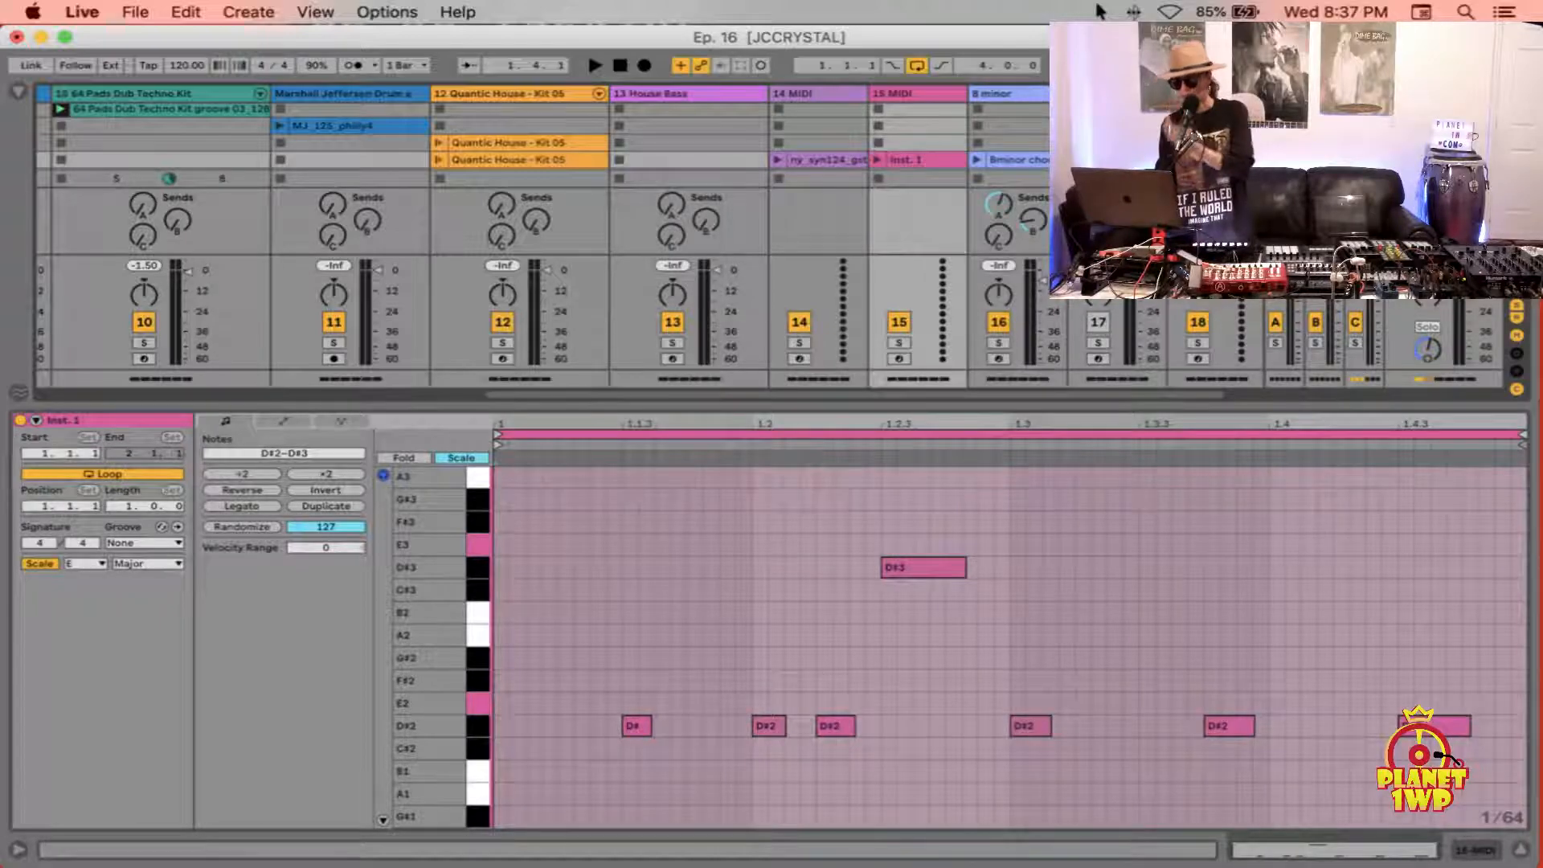
{"action": "left_click", "coordinate": [1222, 160]}
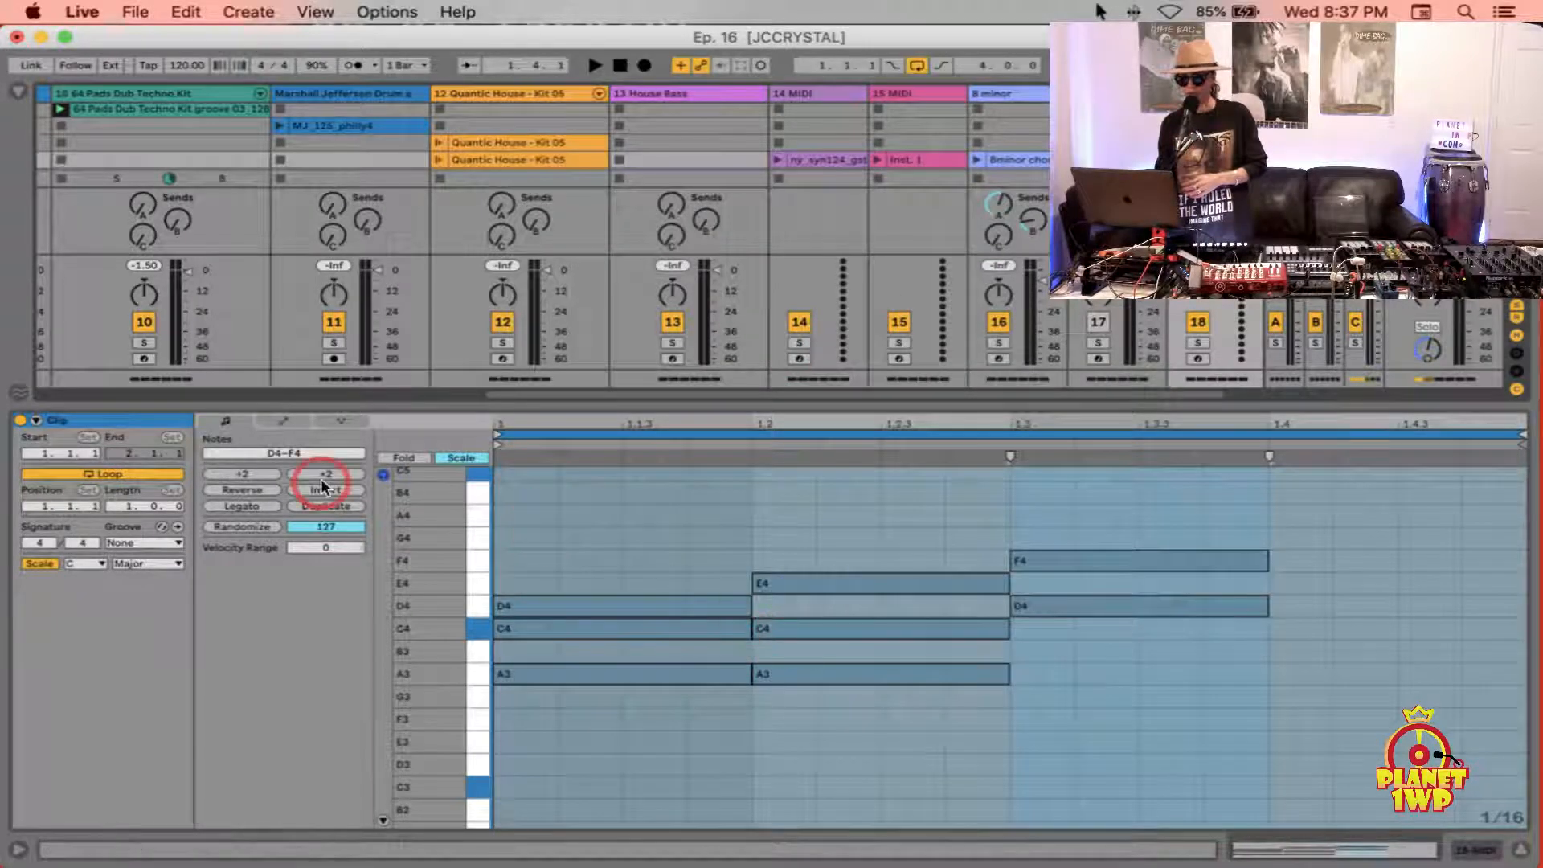
Step: Draw a run of 1/16 notes between G4 and B4 above the chords, then draw a straight row of B4 notes
{"action": "left_click", "coordinate": [453, 455]}
{"action": "left_click", "coordinate": [453, 456]}
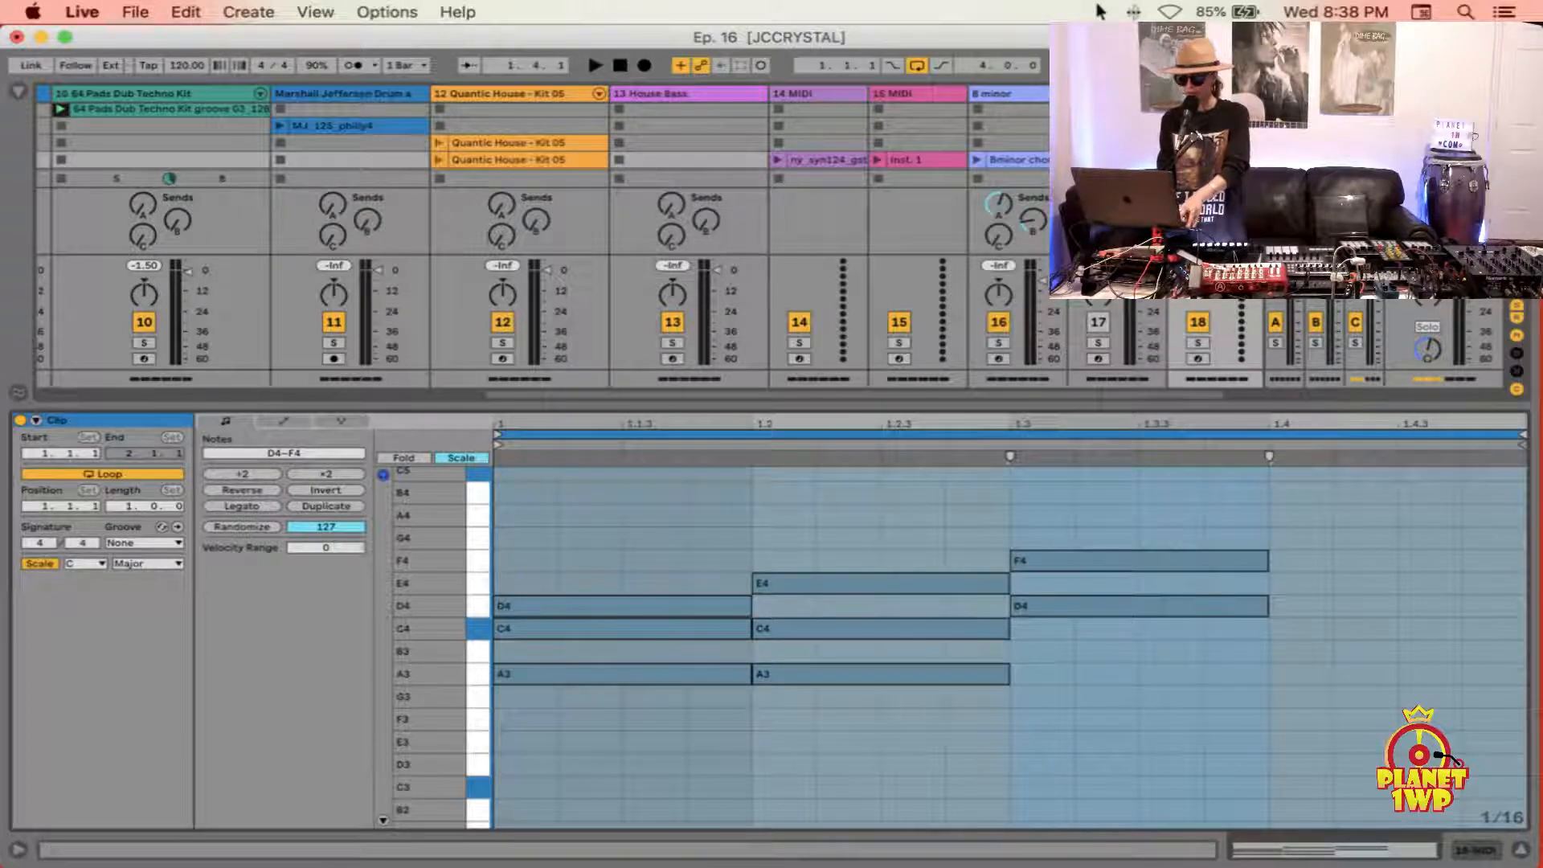
{"action": "mouse_move", "coordinate": [515, 494]}
{"action": "left_mouse_down"}
{"action": "mouse_move", "coordinate": [627, 531]}
{"action": "mouse_move", "coordinate": [1062, 511]}
{"action": "left_mouse_up"}
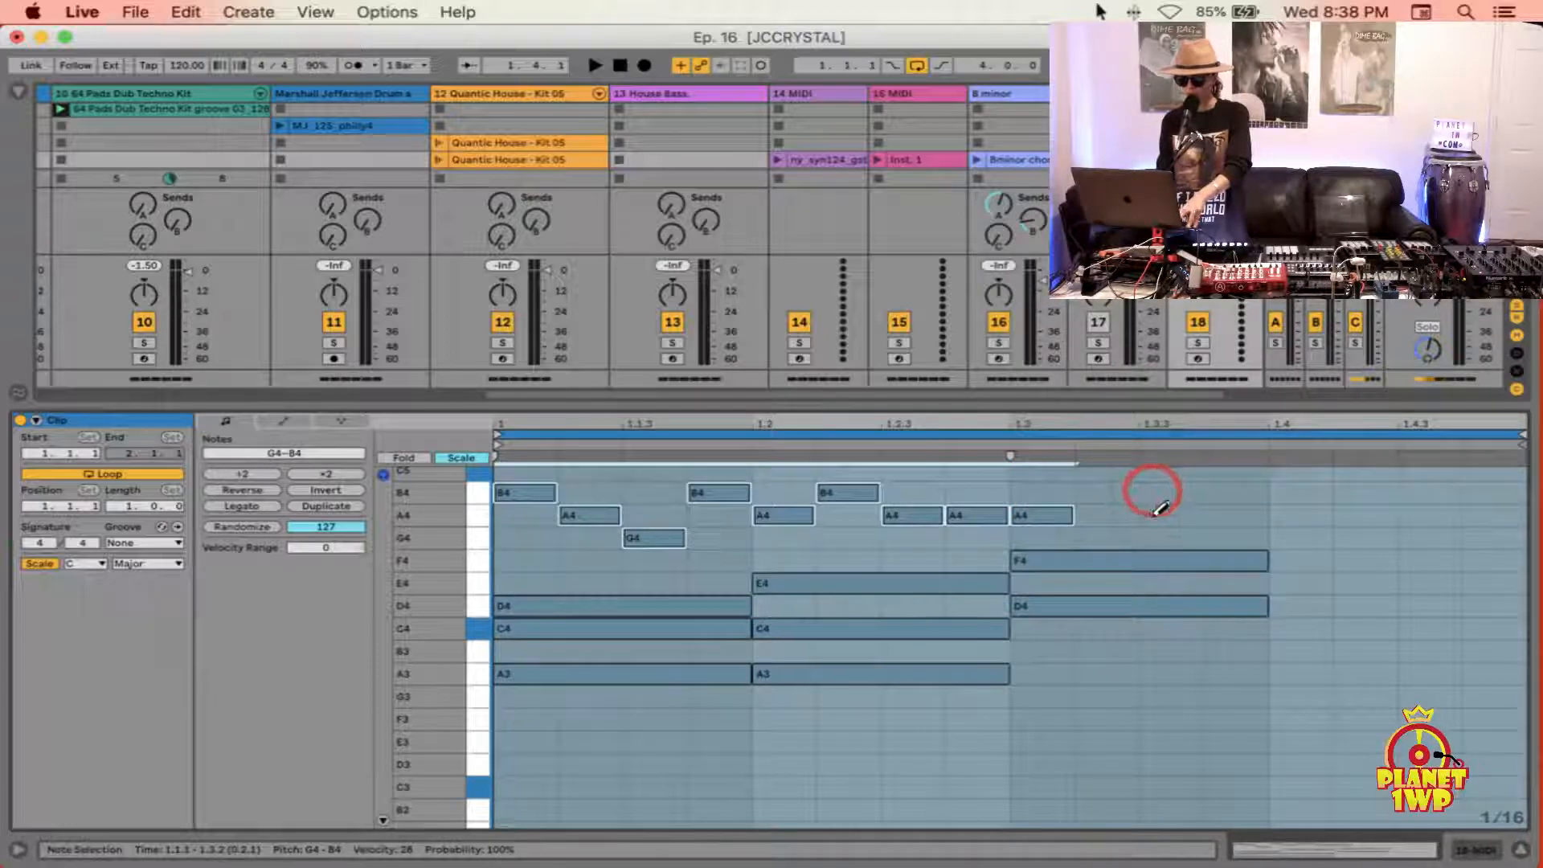
{"action": "mouse_move", "coordinate": [1086, 493]}
{"action": "left_mouse_down"}
{"action": "mouse_move", "coordinate": [1195, 487]}
{"action": "mouse_move", "coordinate": [1435, 521]}
{"action": "mouse_move", "coordinate": [1409, 635]}
{"action": "mouse_move", "coordinate": [506, 435]}
{"action": "mouse_move", "coordinate": [1275, 325]}
{"action": "mouse_move", "coordinate": [1505, 515]}
{"action": "mouse_move", "coordinate": [768, 527]}
{"action": "mouse_move", "coordinate": [481, 510]}
{"action": "left_mouse_up"}
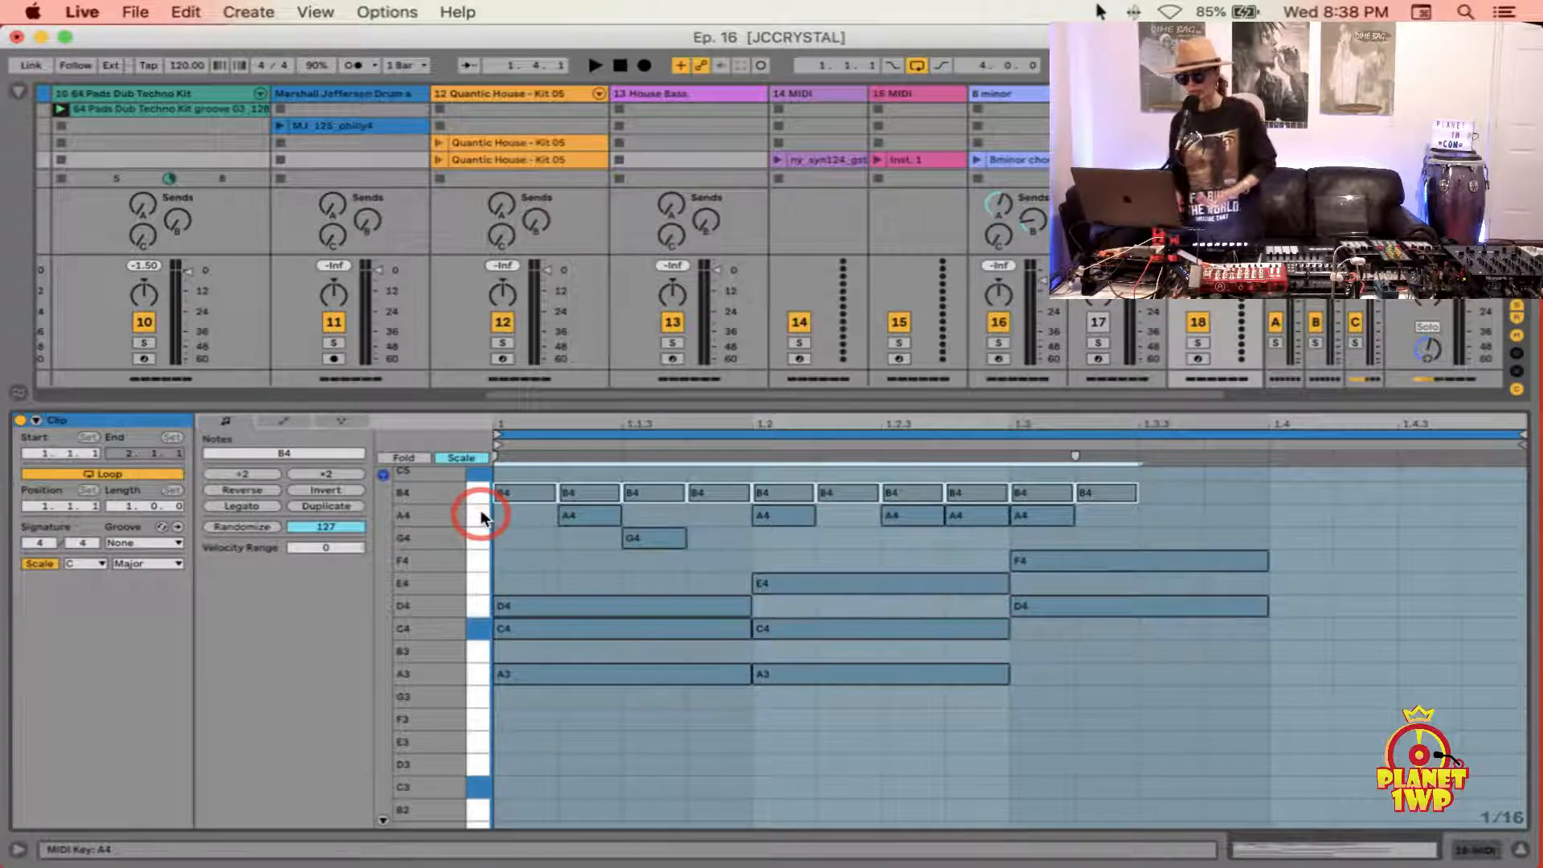
Step: Turn off Draw Mode with Pitch Lock in the Record Warp Launch preferences and close the preferences
{"action": "key", "text": "super+comma"}
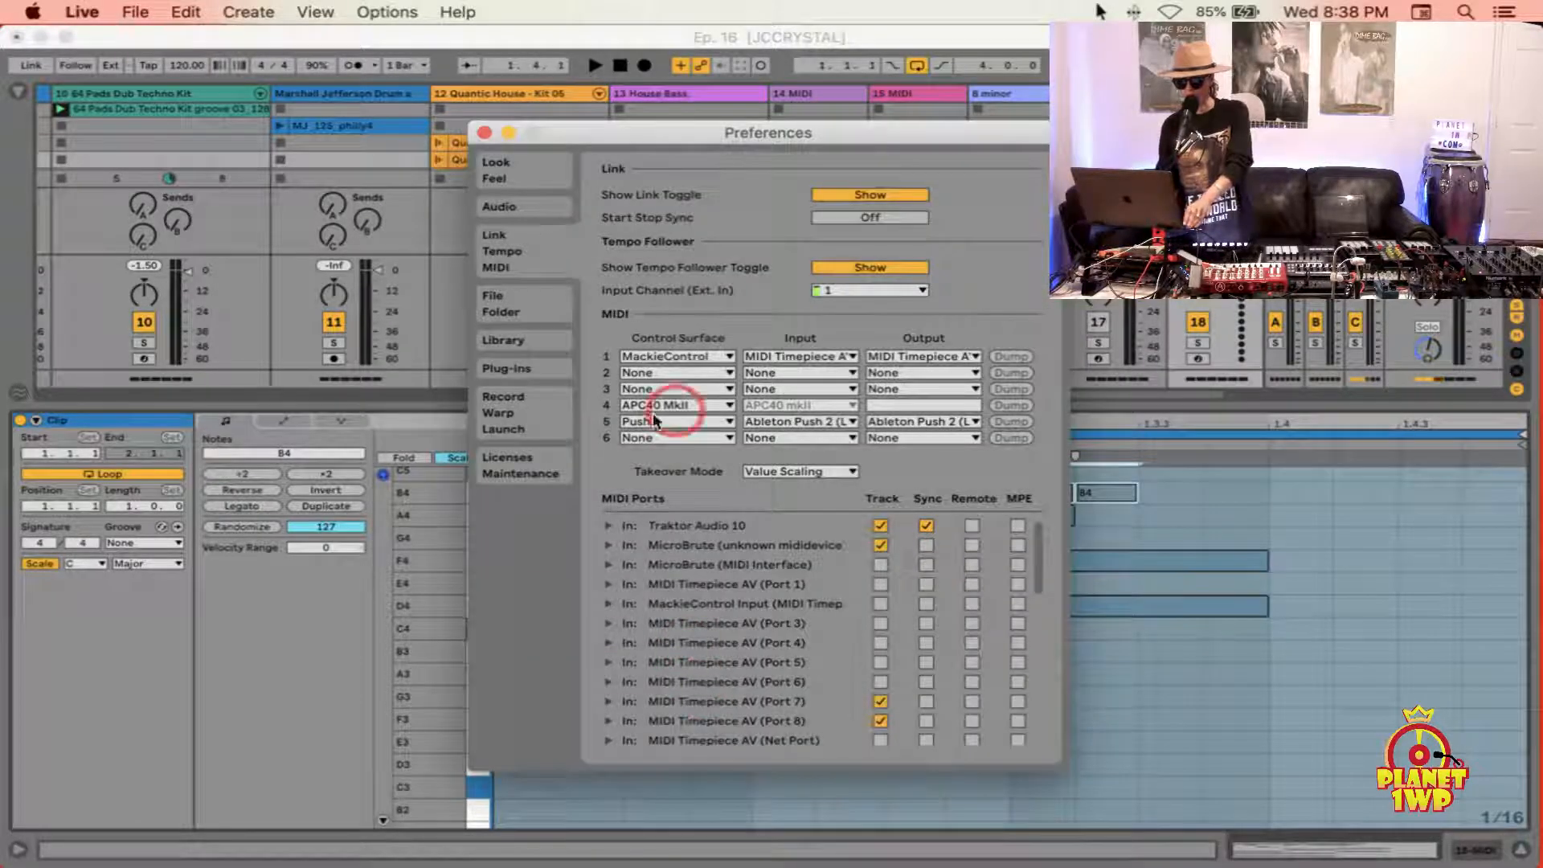
{"action": "left_click", "coordinate": [509, 426]}
{"action": "left_click", "coordinate": [684, 684]}
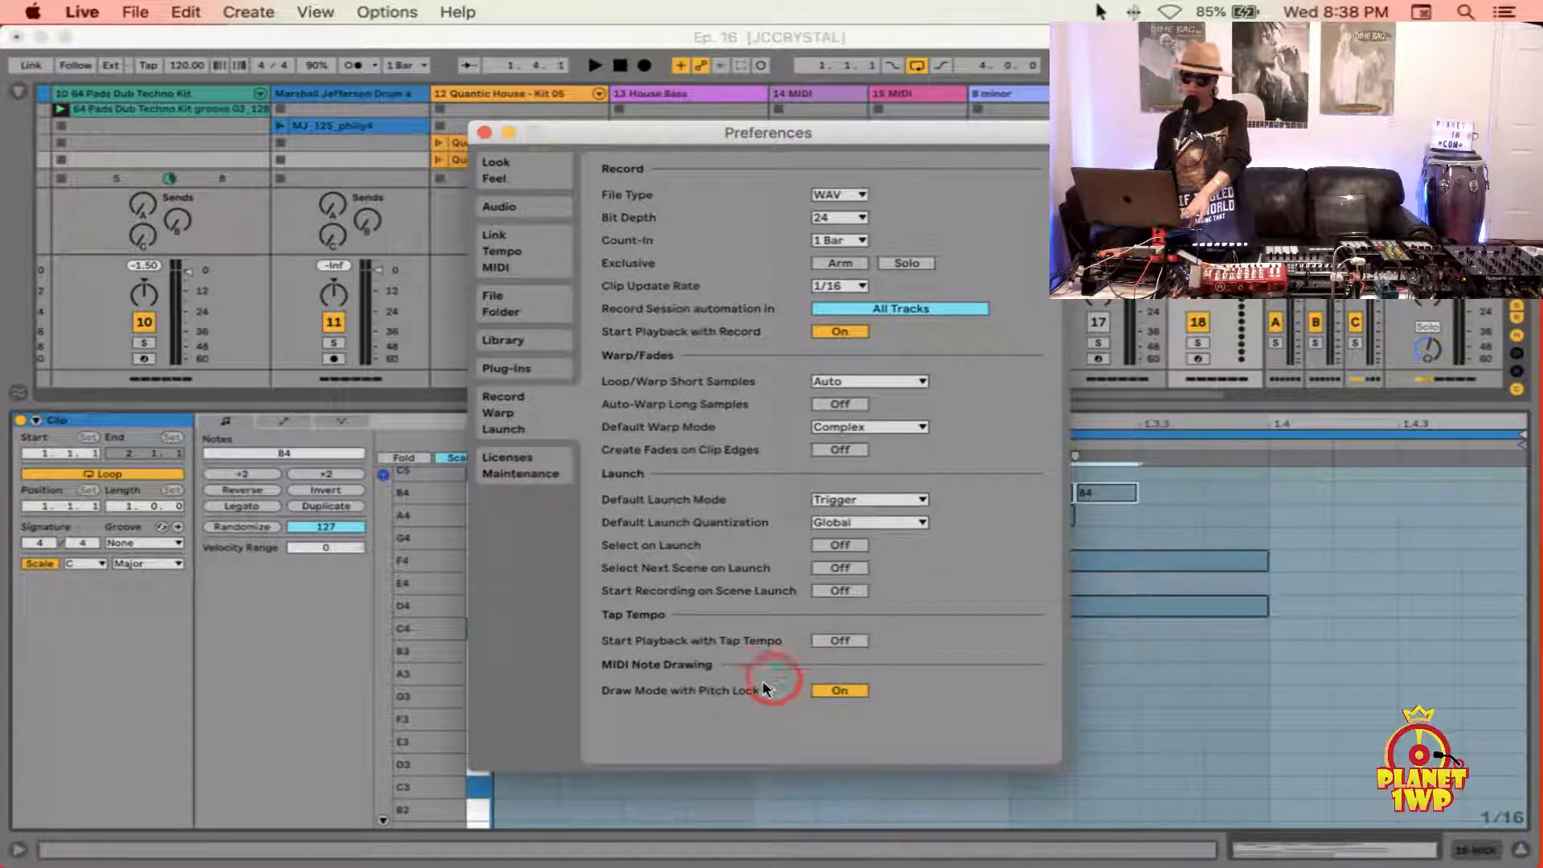
{"action": "left_click", "coordinate": [840, 691]}
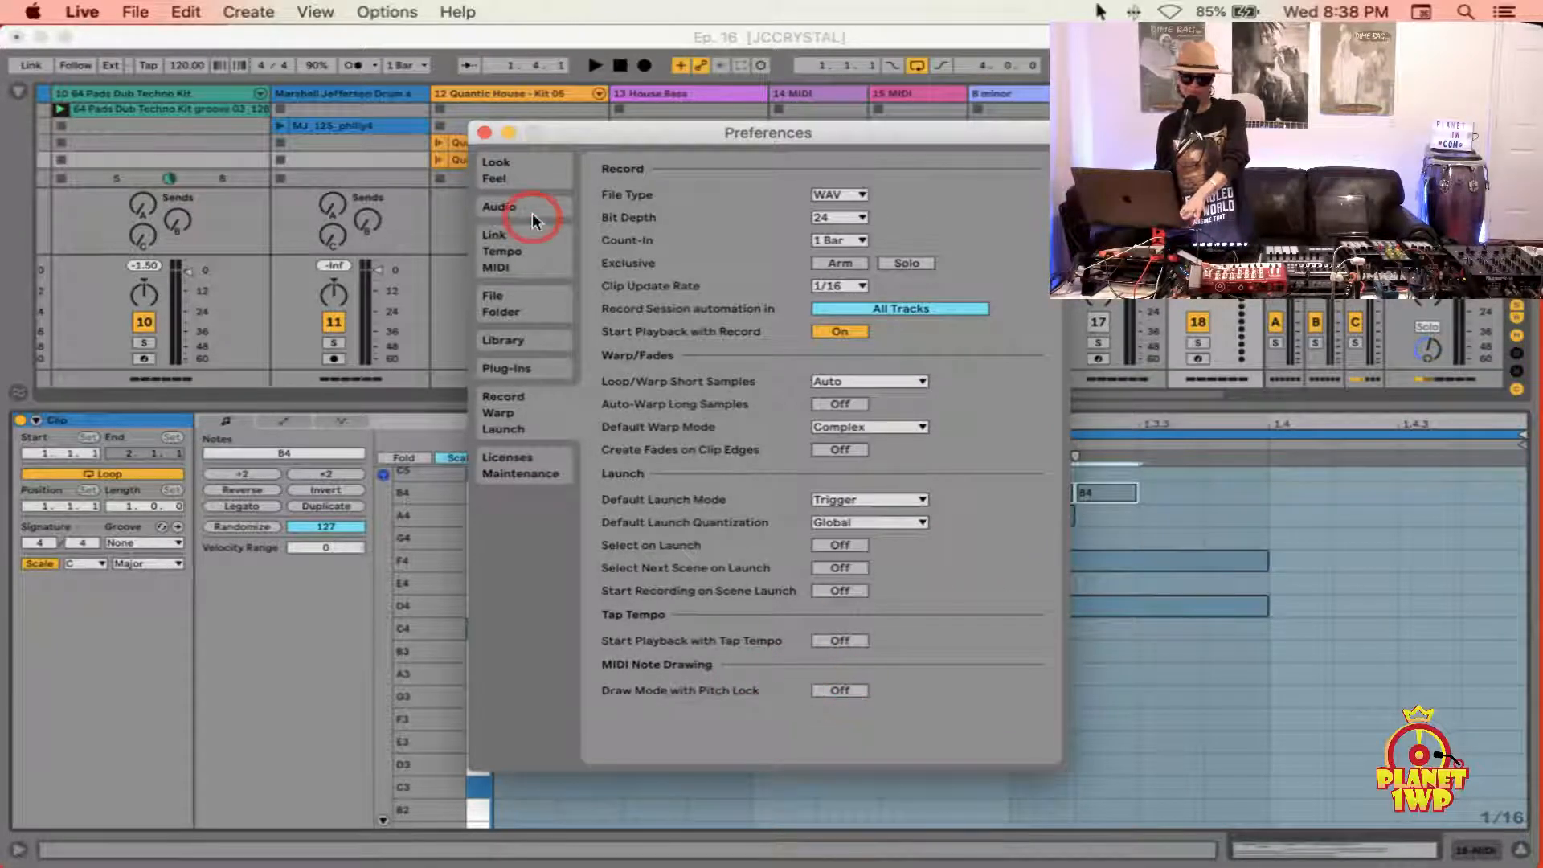
{"action": "left_click", "coordinate": [484, 132]}
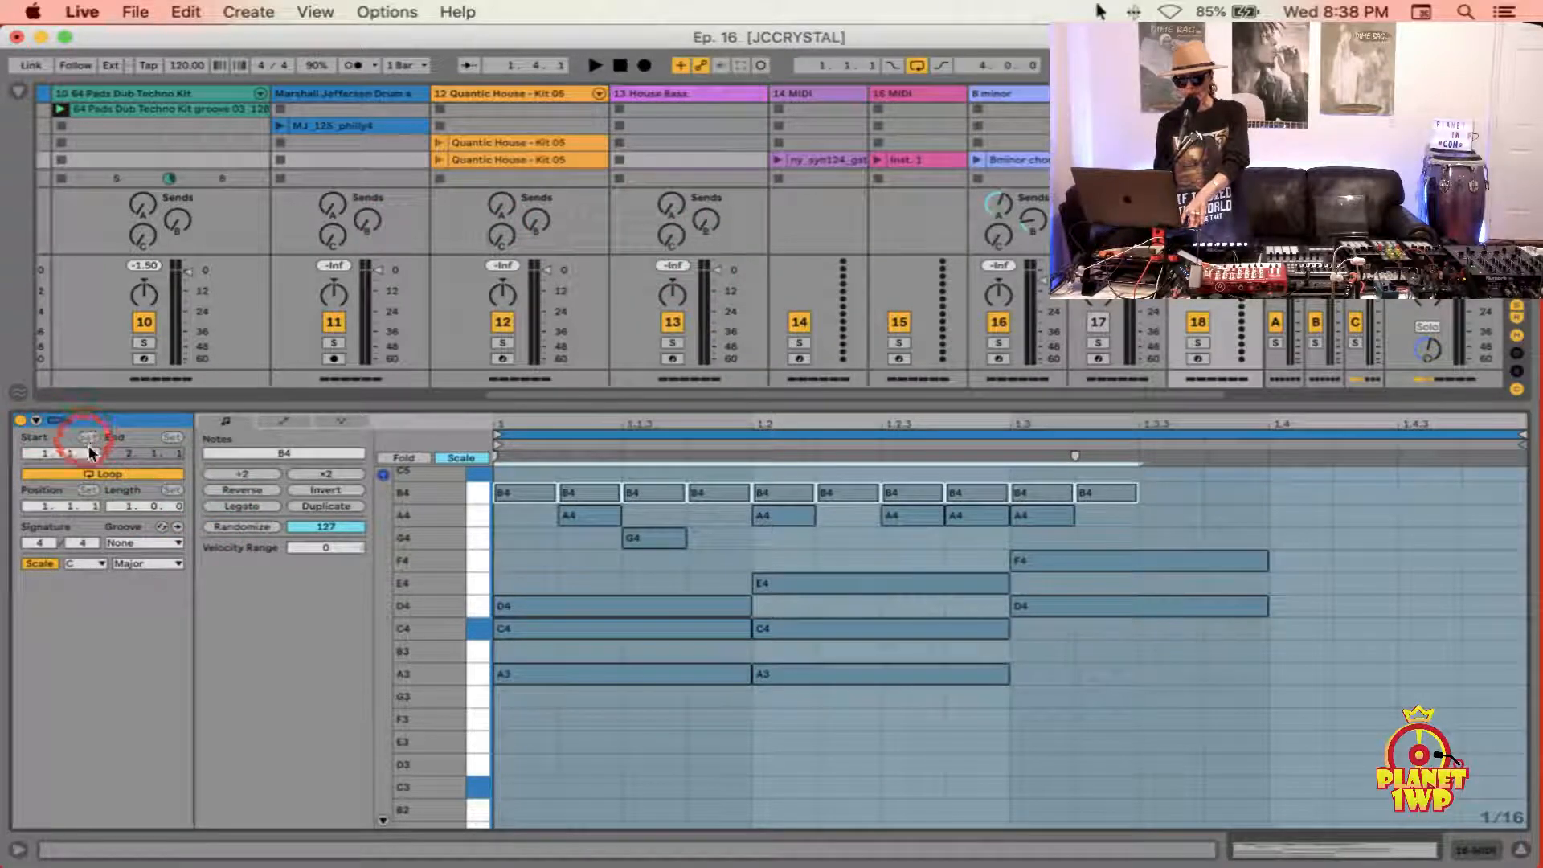
Step: Collapse the clip's properties completely and enlarge the clip view upward
{"action": "left_click", "coordinate": [40, 416]}
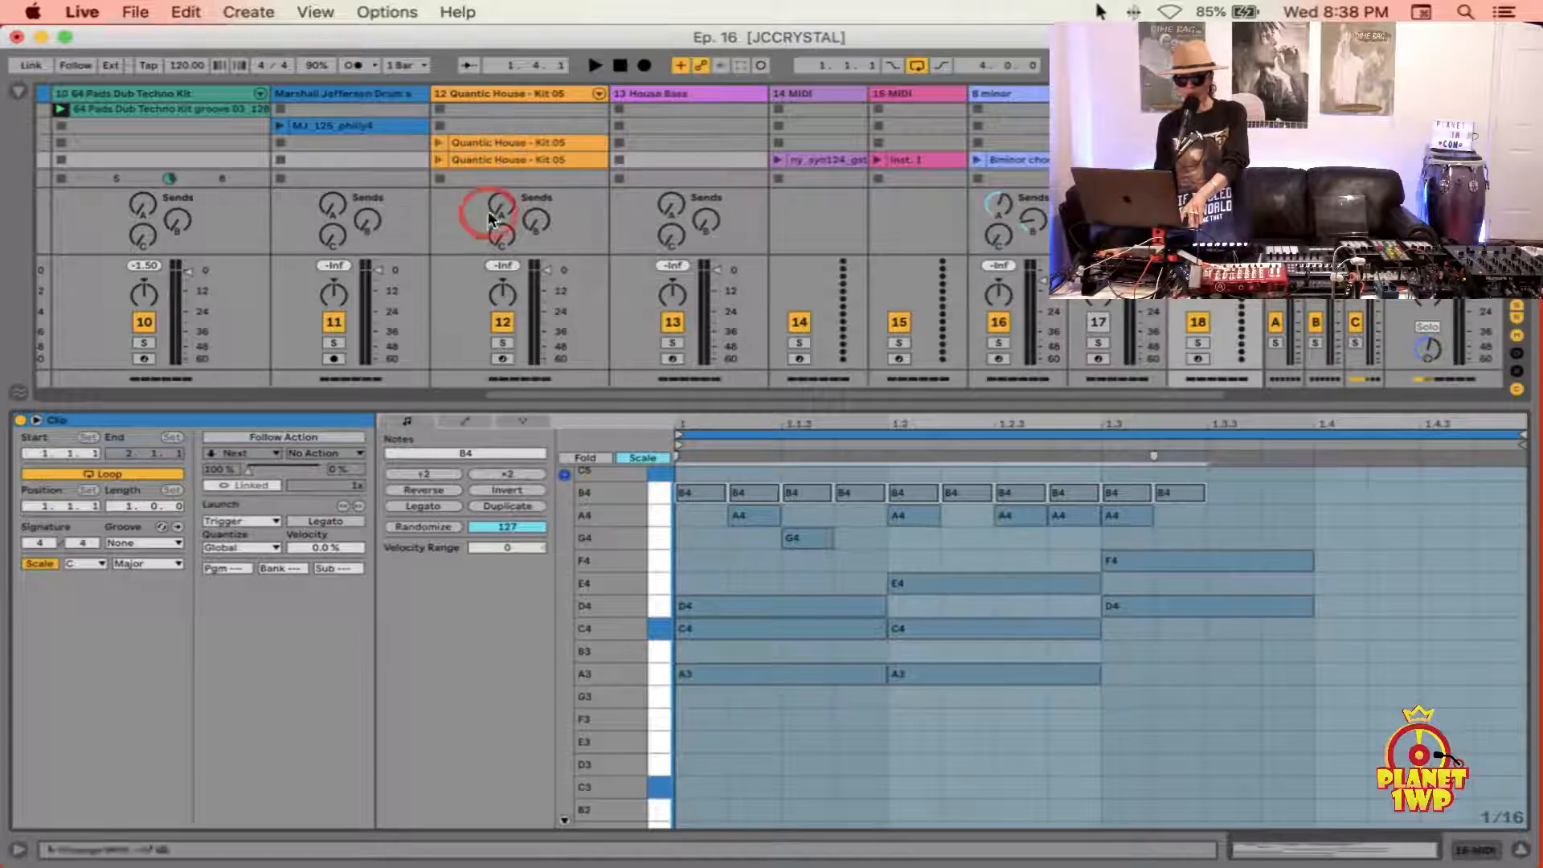
{"action": "left_click", "coordinate": [37, 419]}
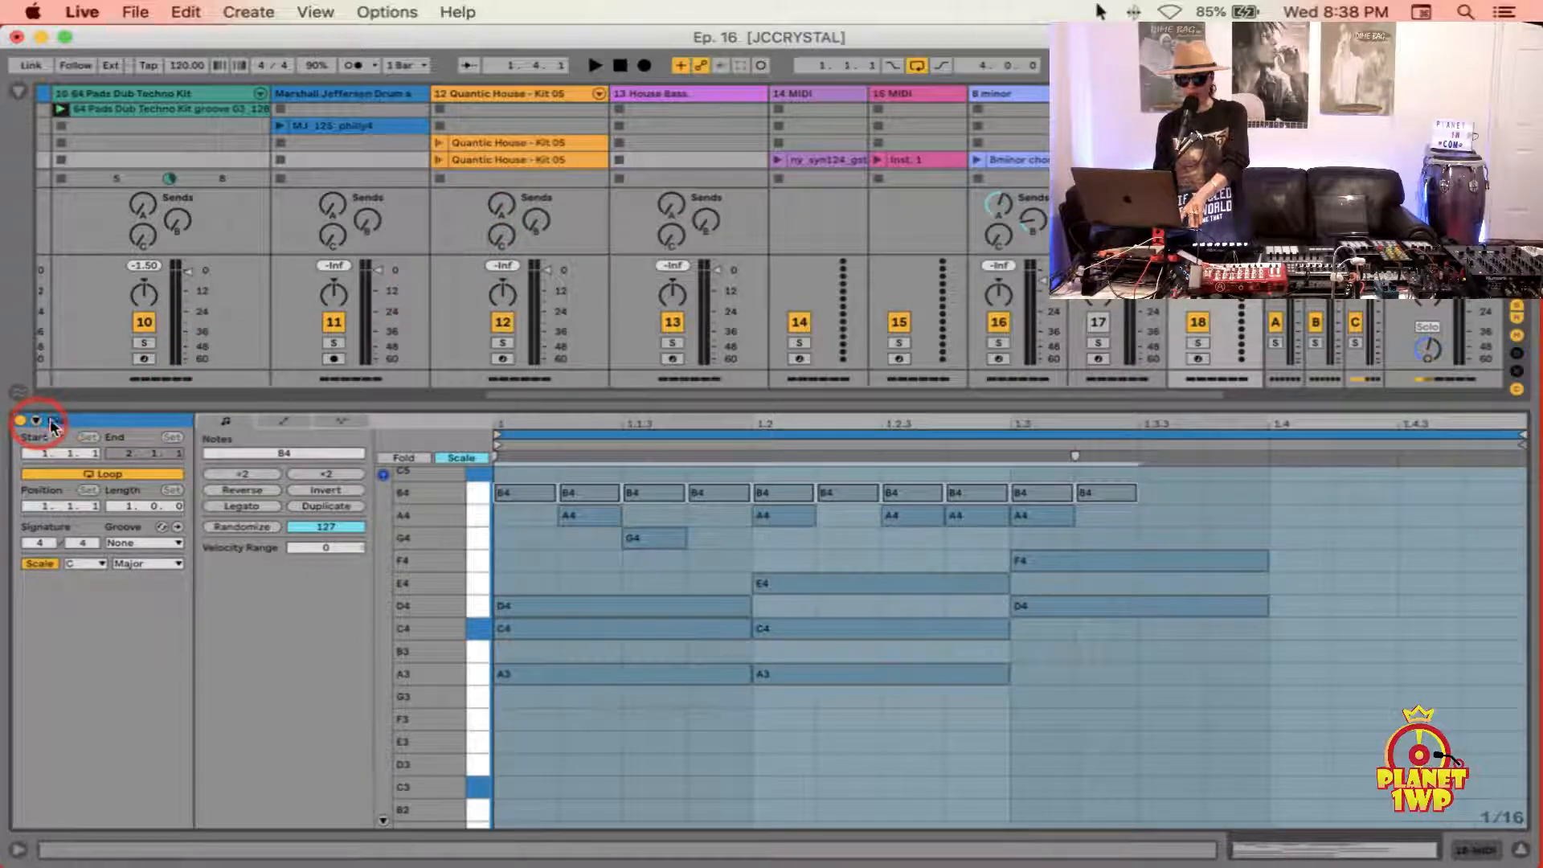
{"action": "left_click", "coordinate": [105, 418]}
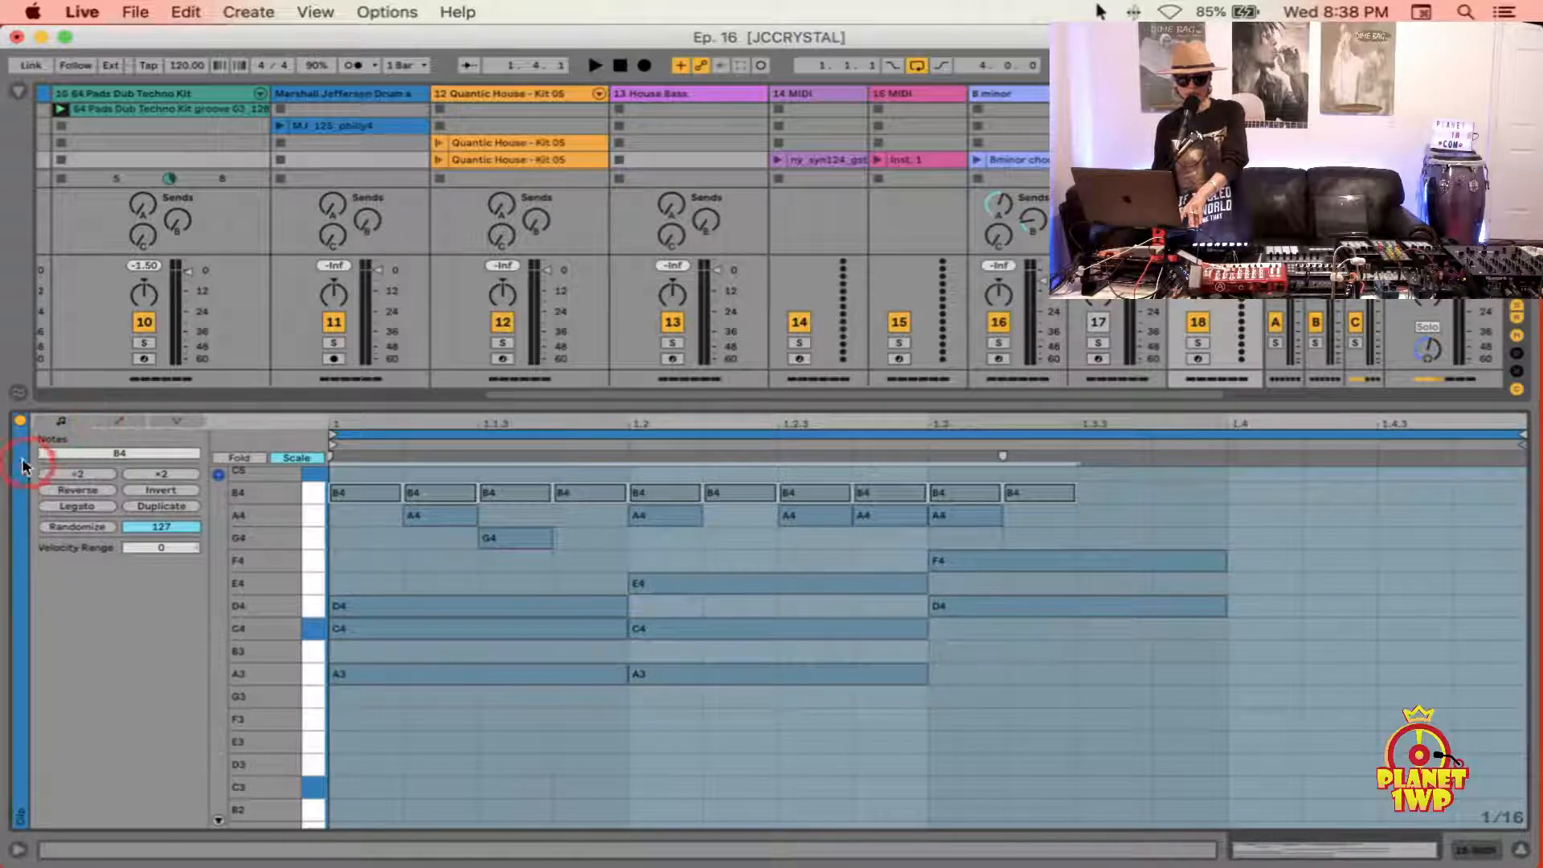
{"action": "left_click_drag", "start_coordinate": [614, 402], "coordinate": [635, 285]}
Step: Show the Velocity and Probability lanes below the notes and make both lanes taller
{"action": "left_click", "coordinate": [217, 820]}
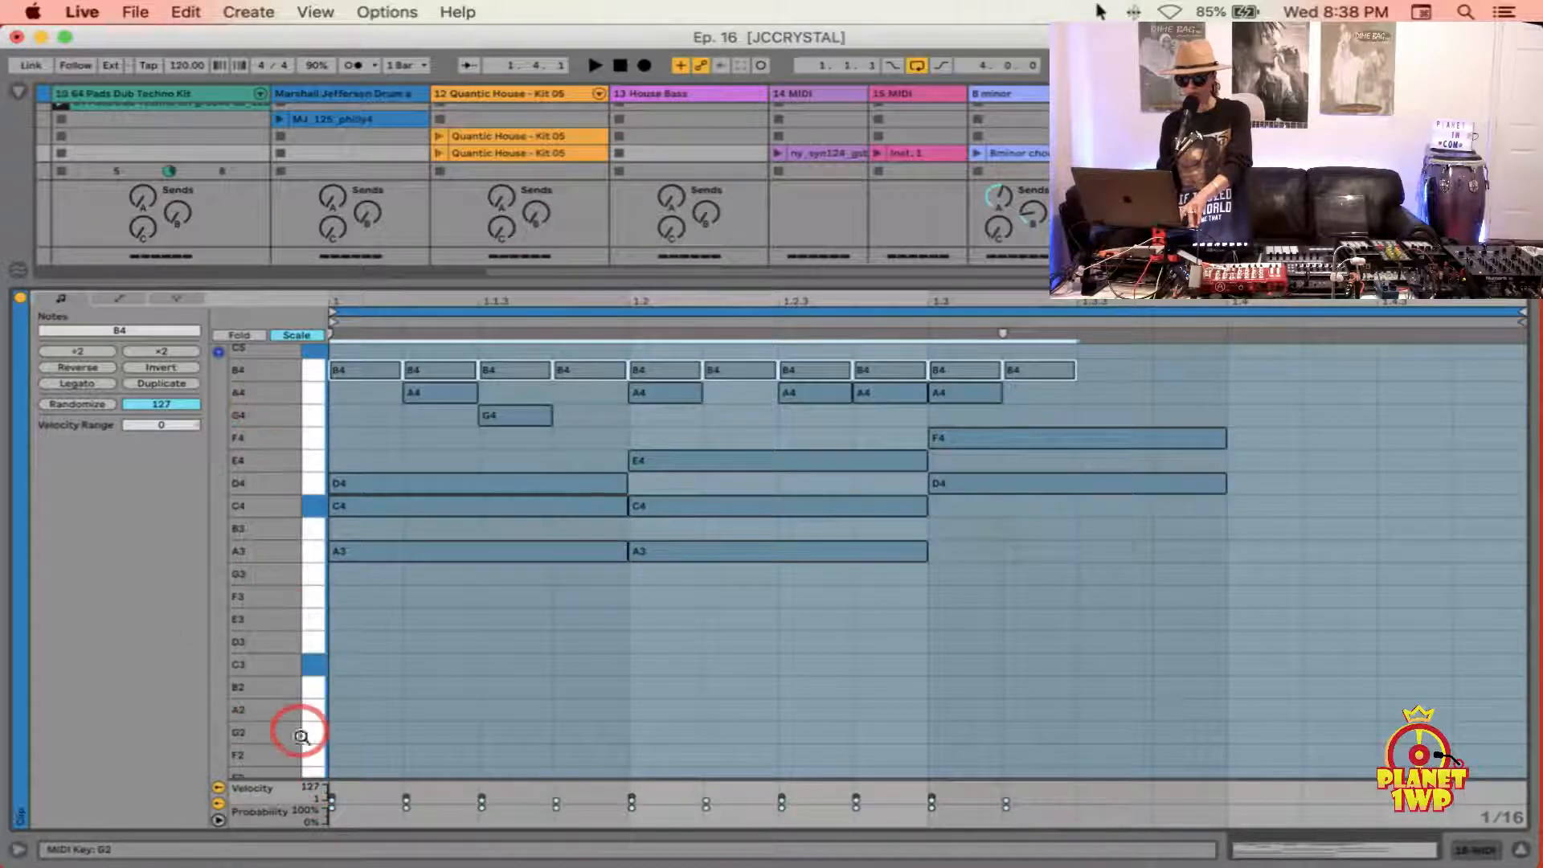
{"action": "left_click_drag", "start_coordinate": [286, 786], "coordinate": [348, 532]}
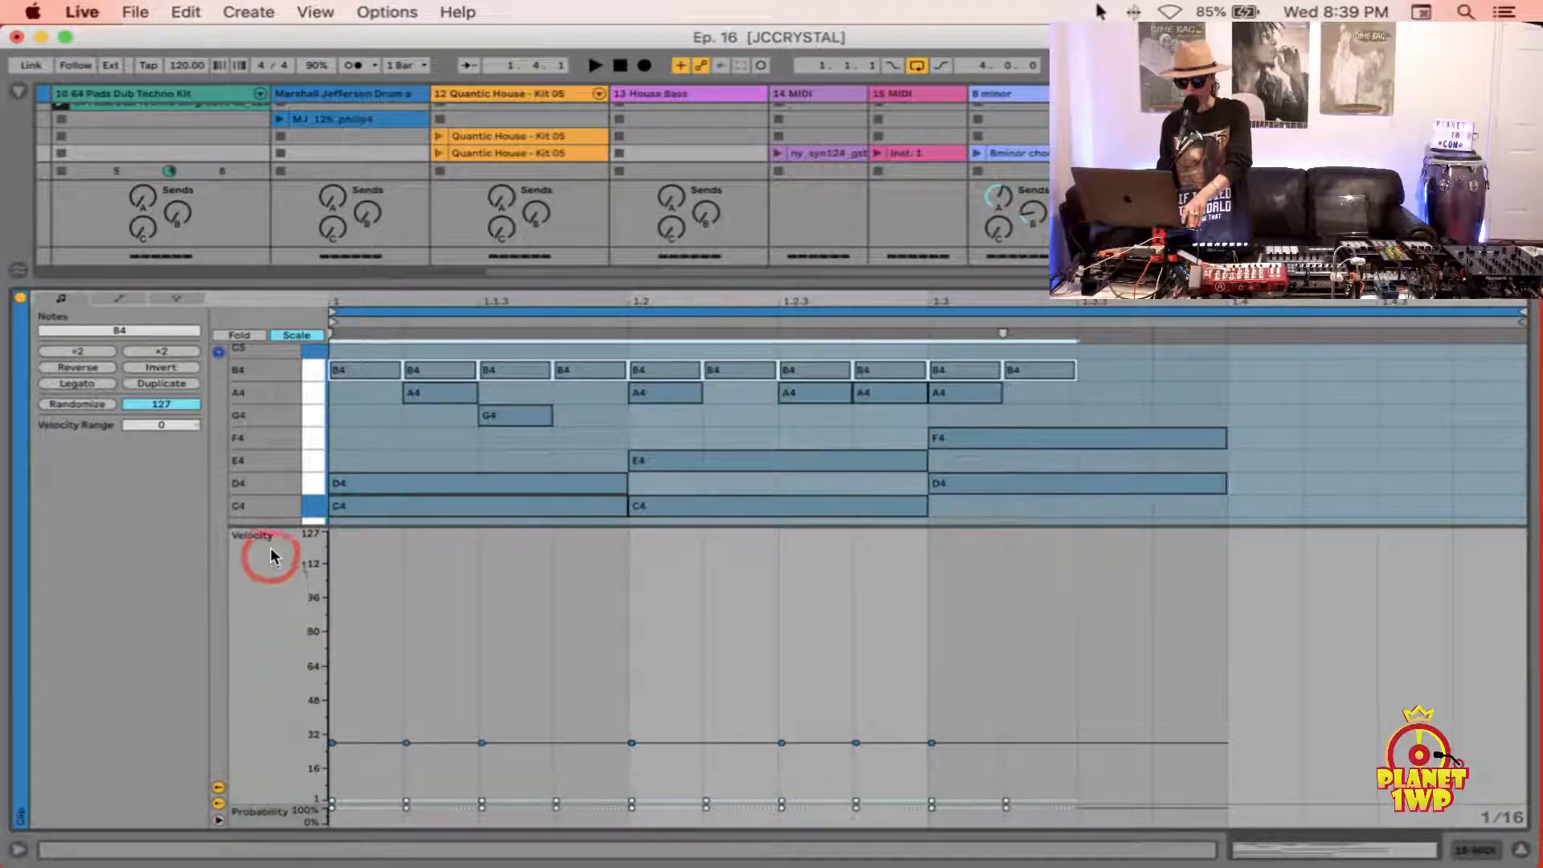
{"action": "left_click", "coordinate": [218, 803]}
{"action": "left_click", "coordinate": [218, 804]}
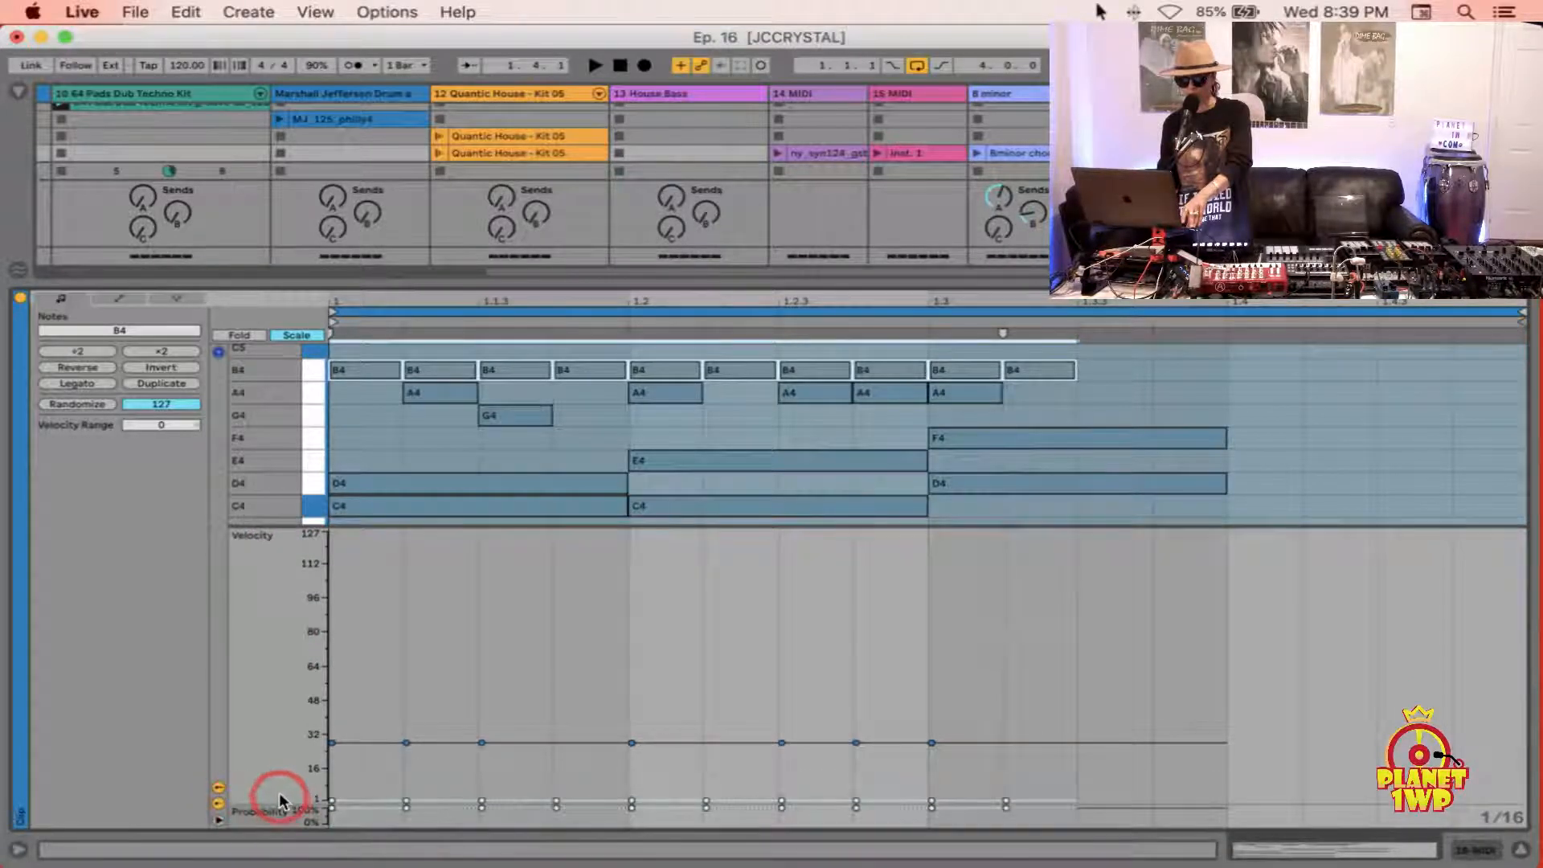
{"action": "left_click_drag", "start_coordinate": [285, 818], "coordinate": [253, 718]}
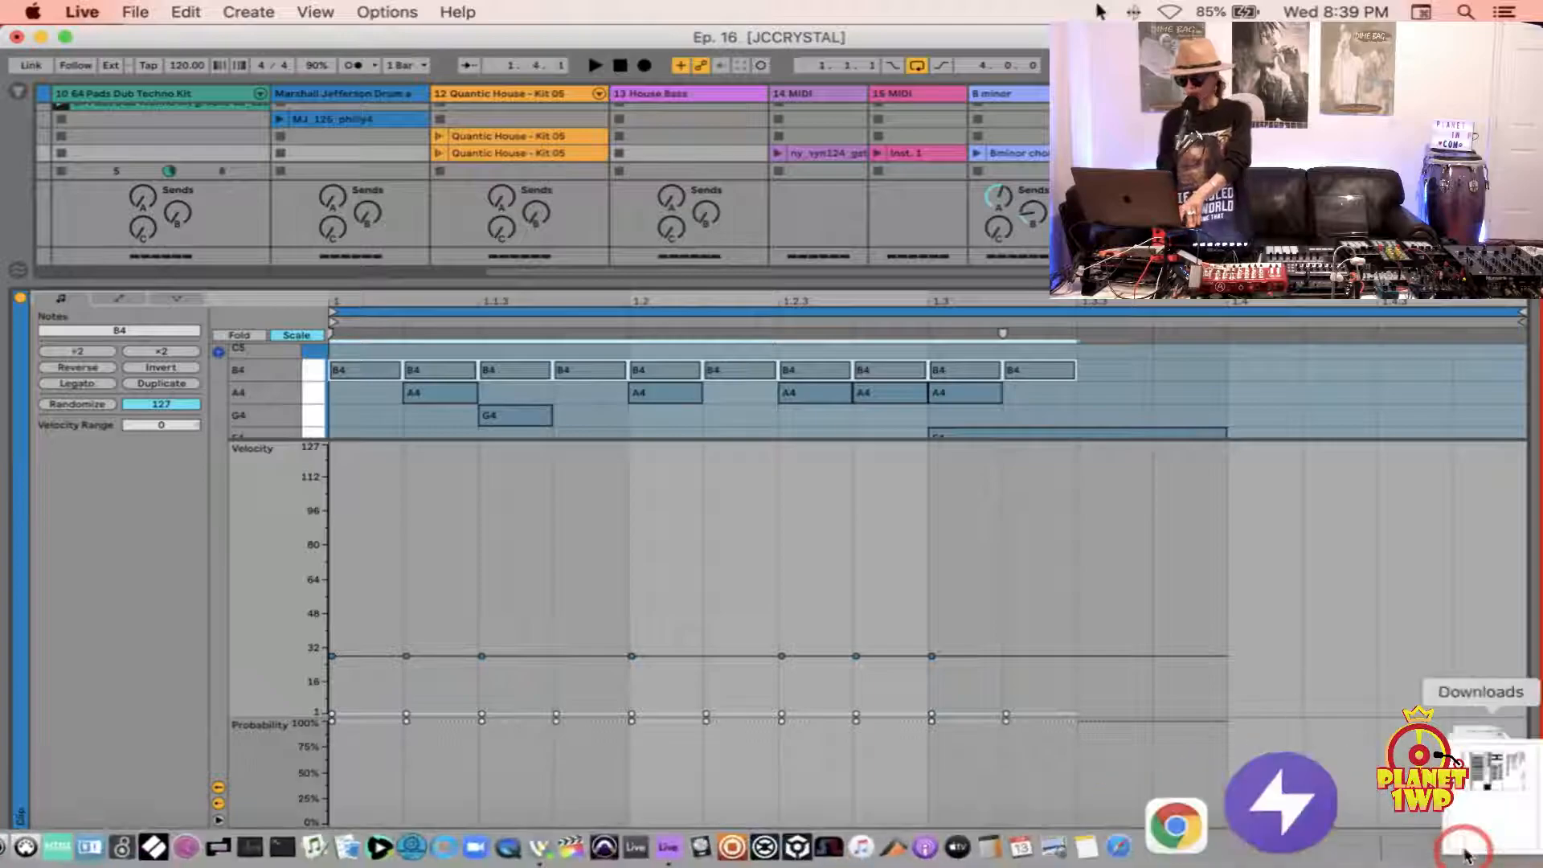
Step: Hide the clip view, look at the Master track's device chain and the scene settings, and hide the detail view again
{"action": "left_click", "coordinate": [1520, 849]}
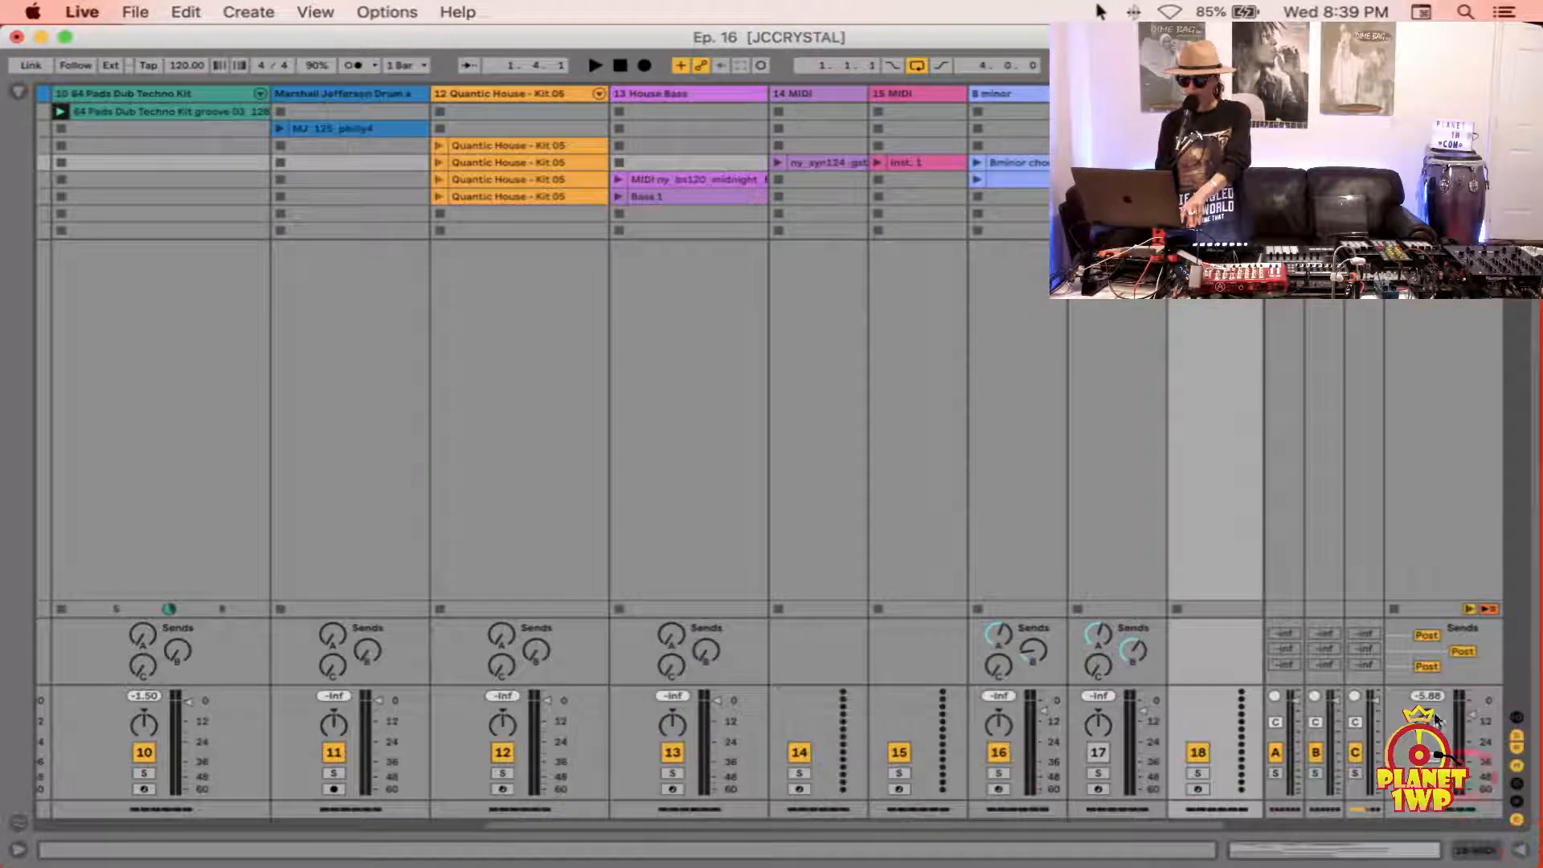
{"action": "left_click", "coordinate": [1443, 450]}
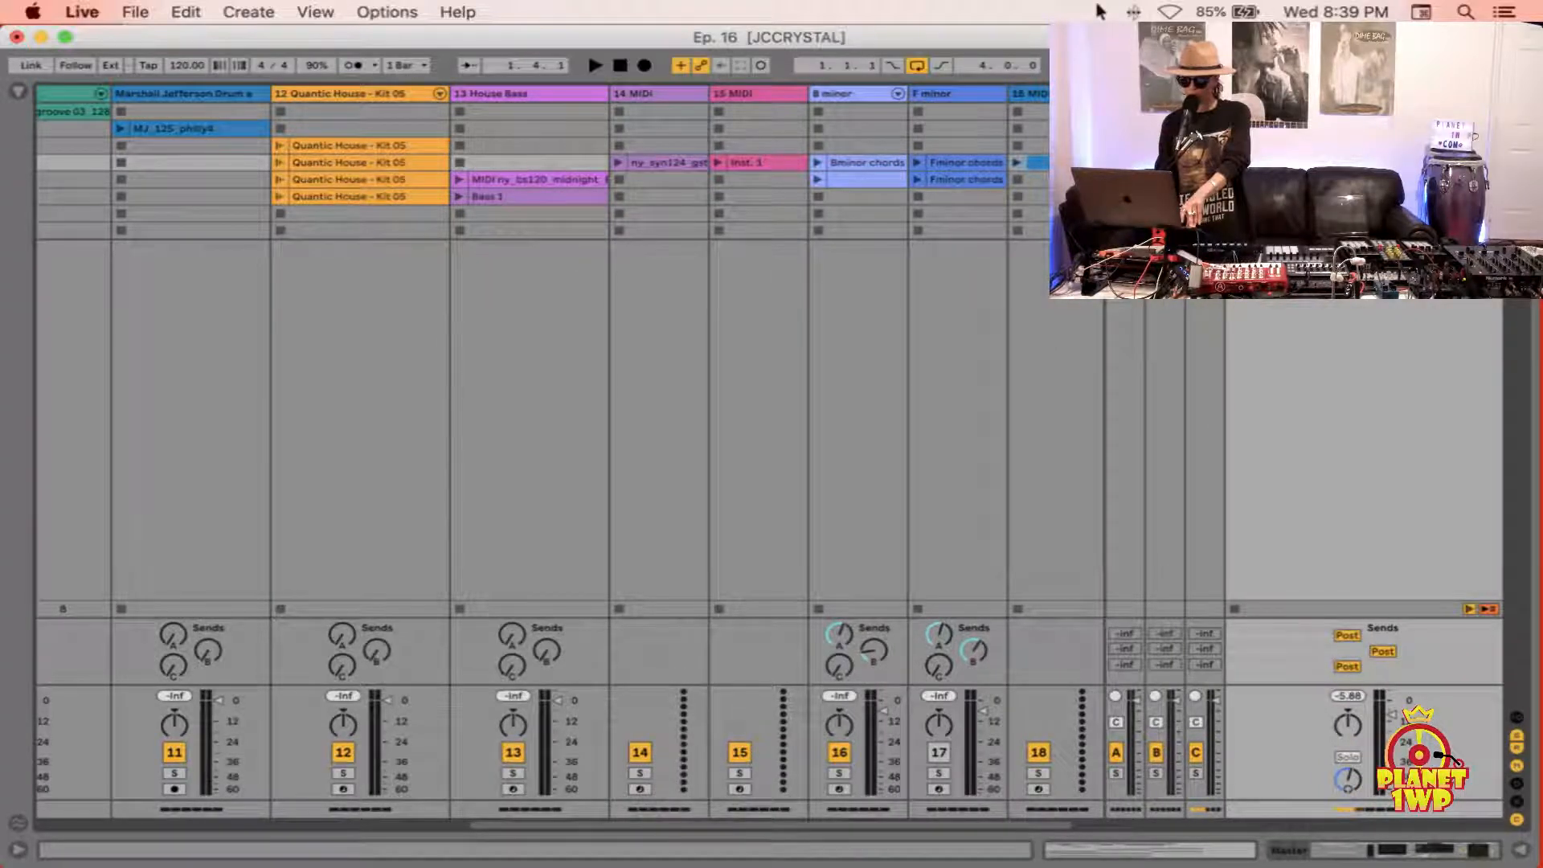
{"action": "key", "text": "super+alt+l"}
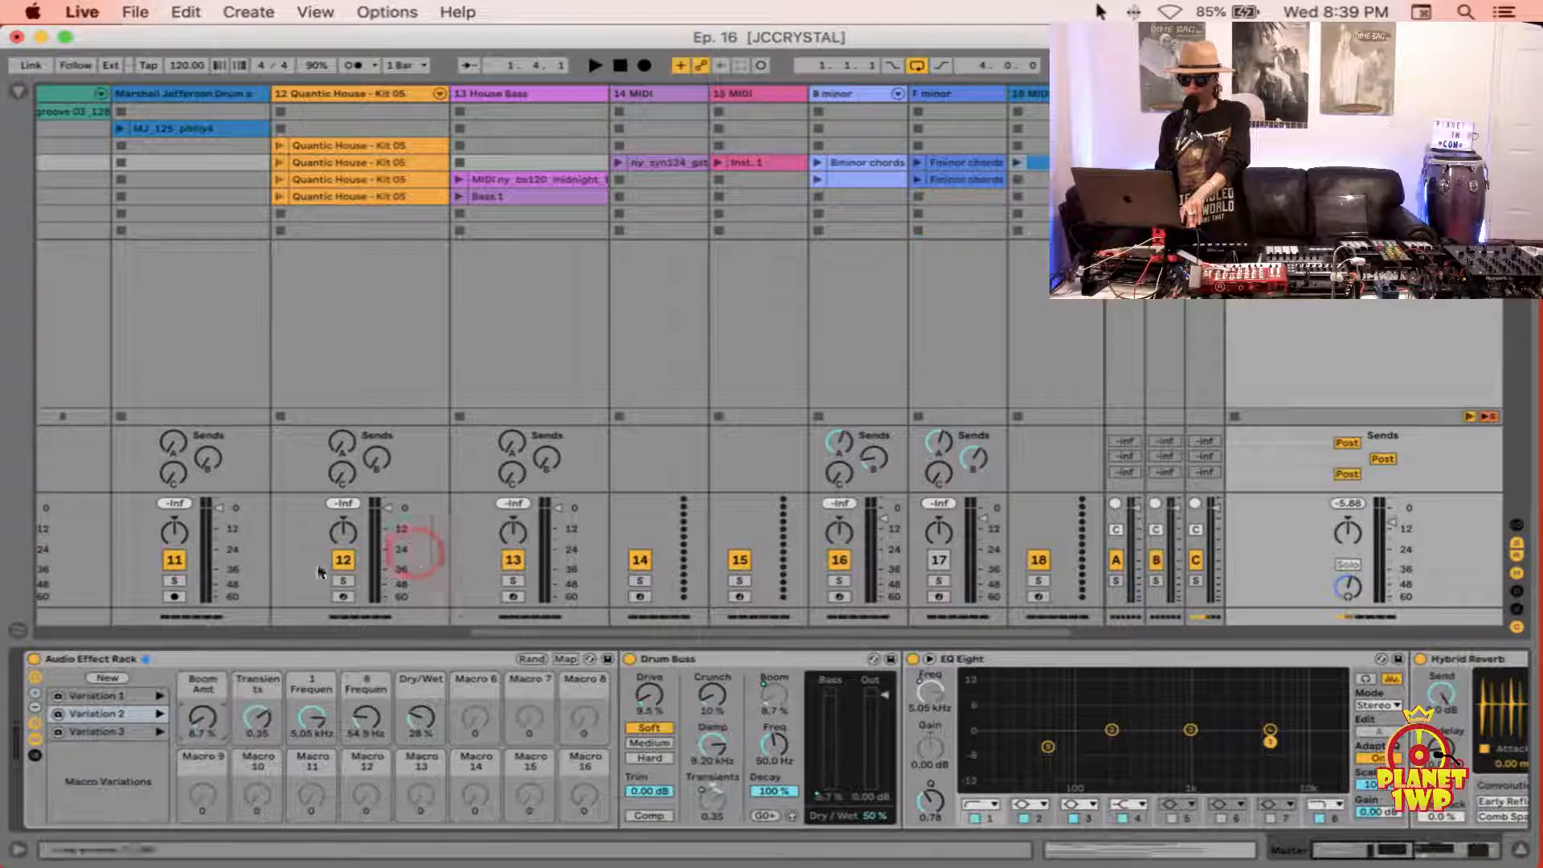
{"action": "left_click", "coordinate": [1148, 846]}
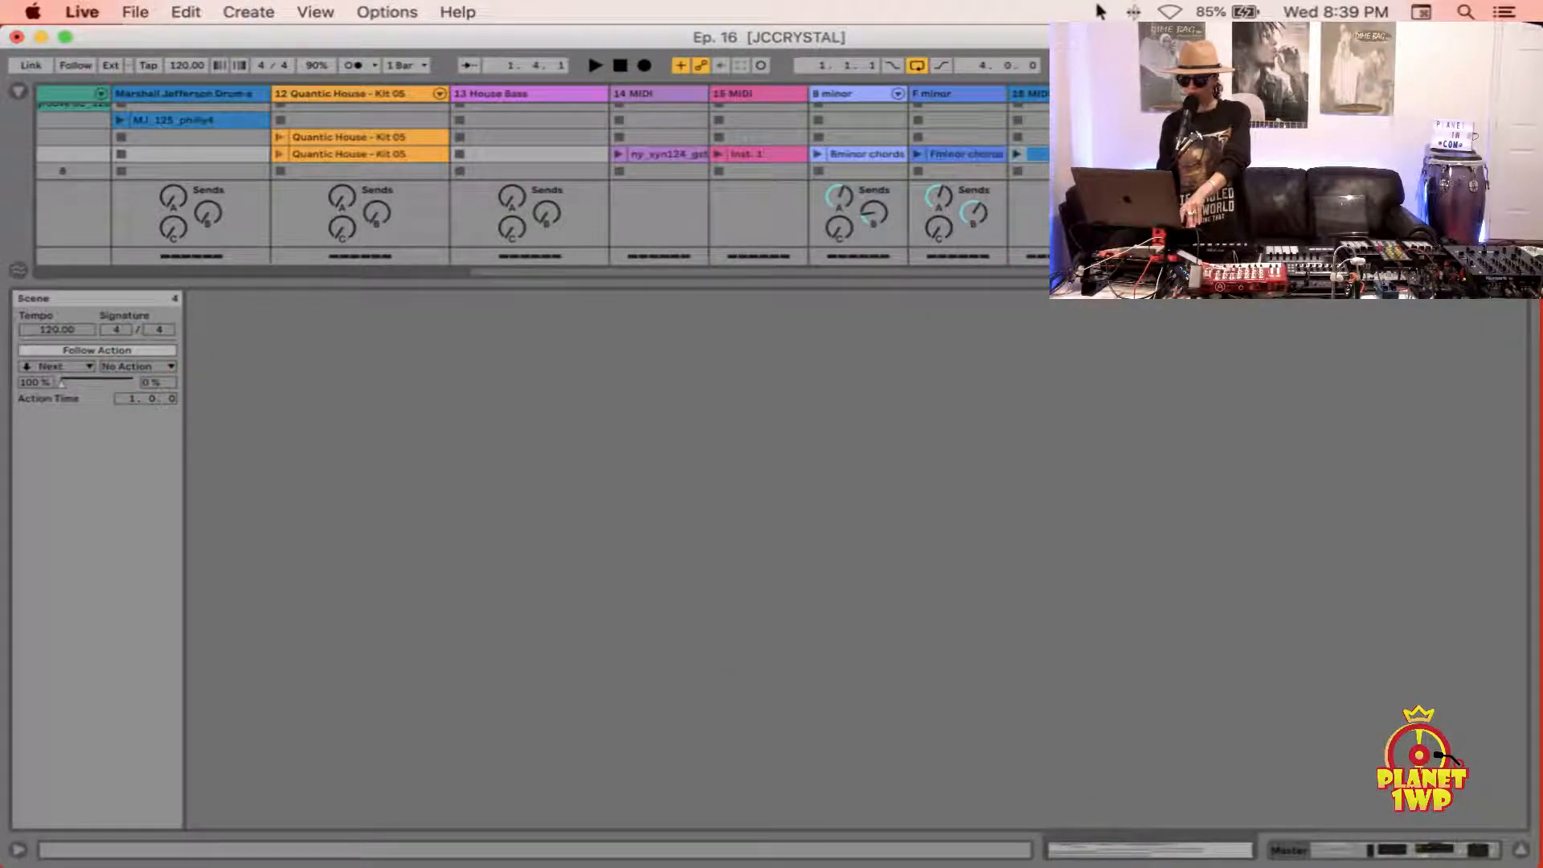
{"action": "scroll", "coordinate": [542, 181], "scroll_direction": "right", "scroll_amount": 2}
{"action": "scroll", "coordinate": [542, 181], "scroll_direction": "up", "scroll_amount": 1}
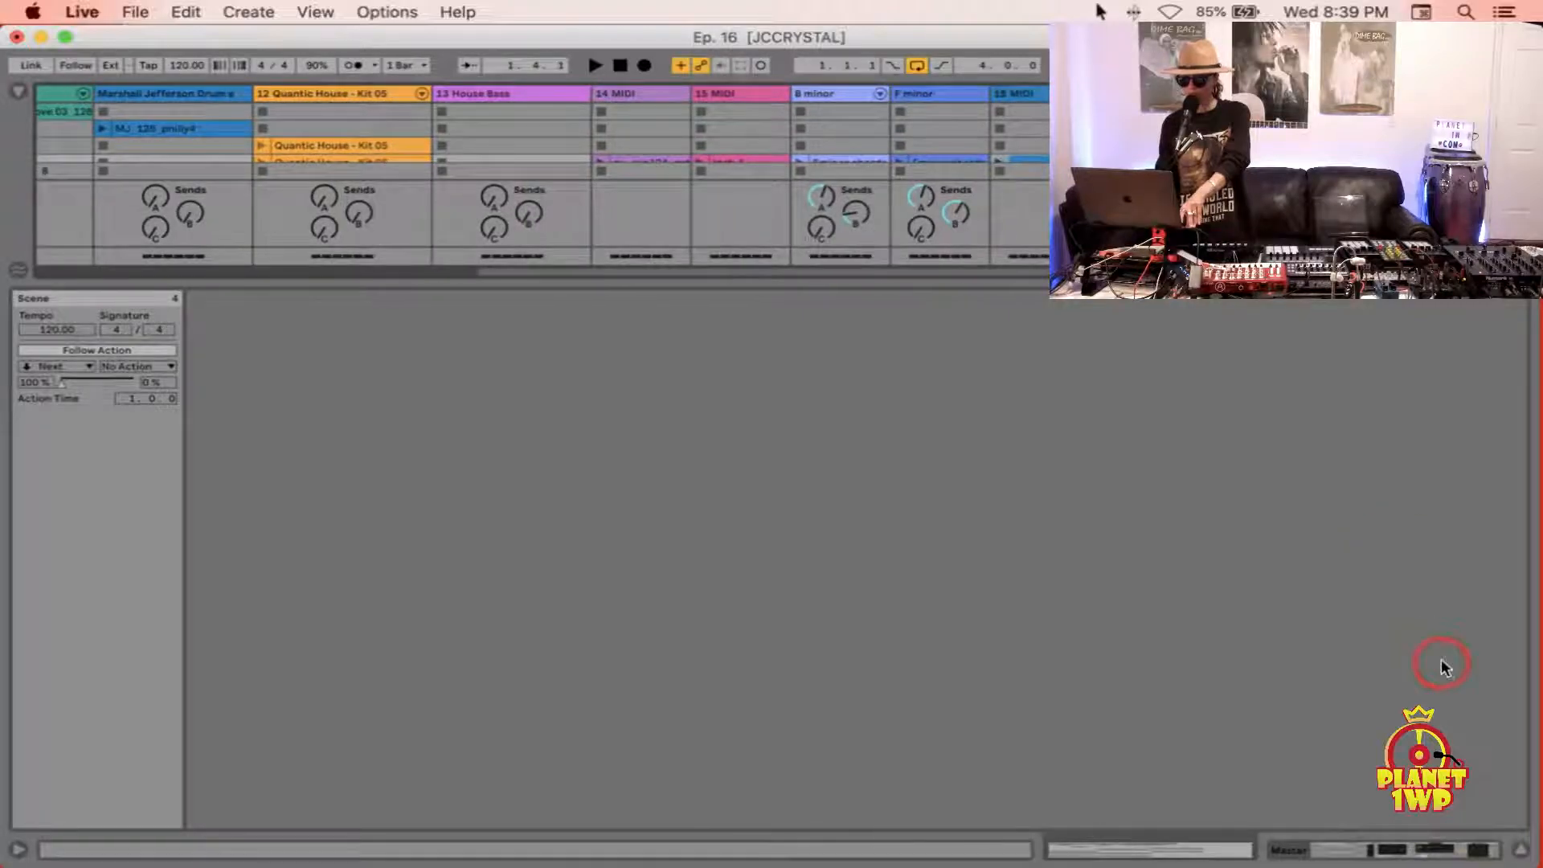
{"action": "left_click", "coordinate": [1520, 849]}
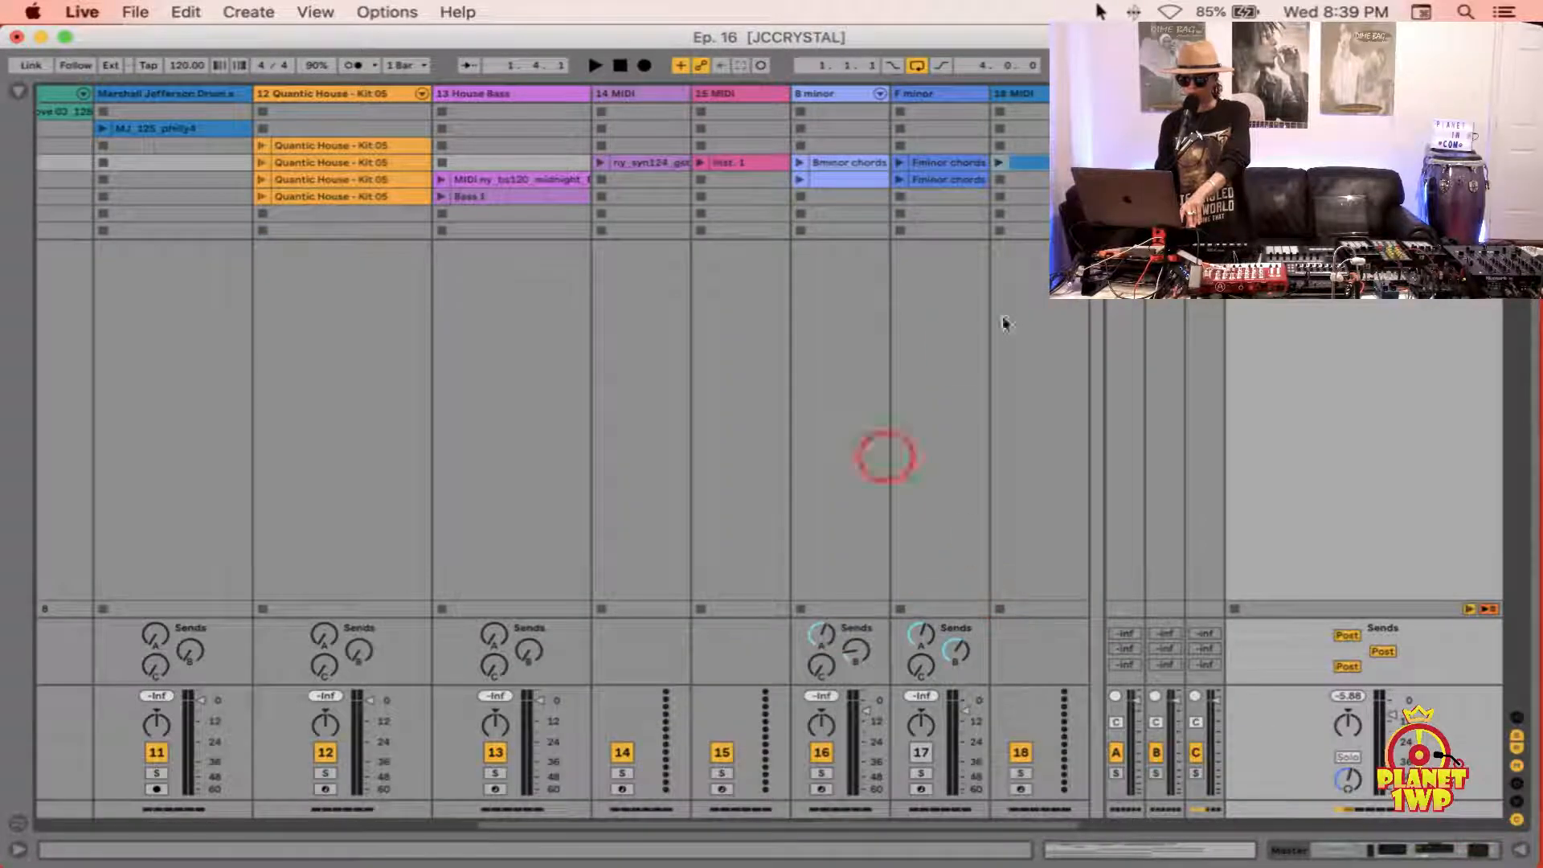
Step: Switch to the Arrangement View, briefly show the browser, and hide the detail view
{"action": "key", "text": "Tab"}
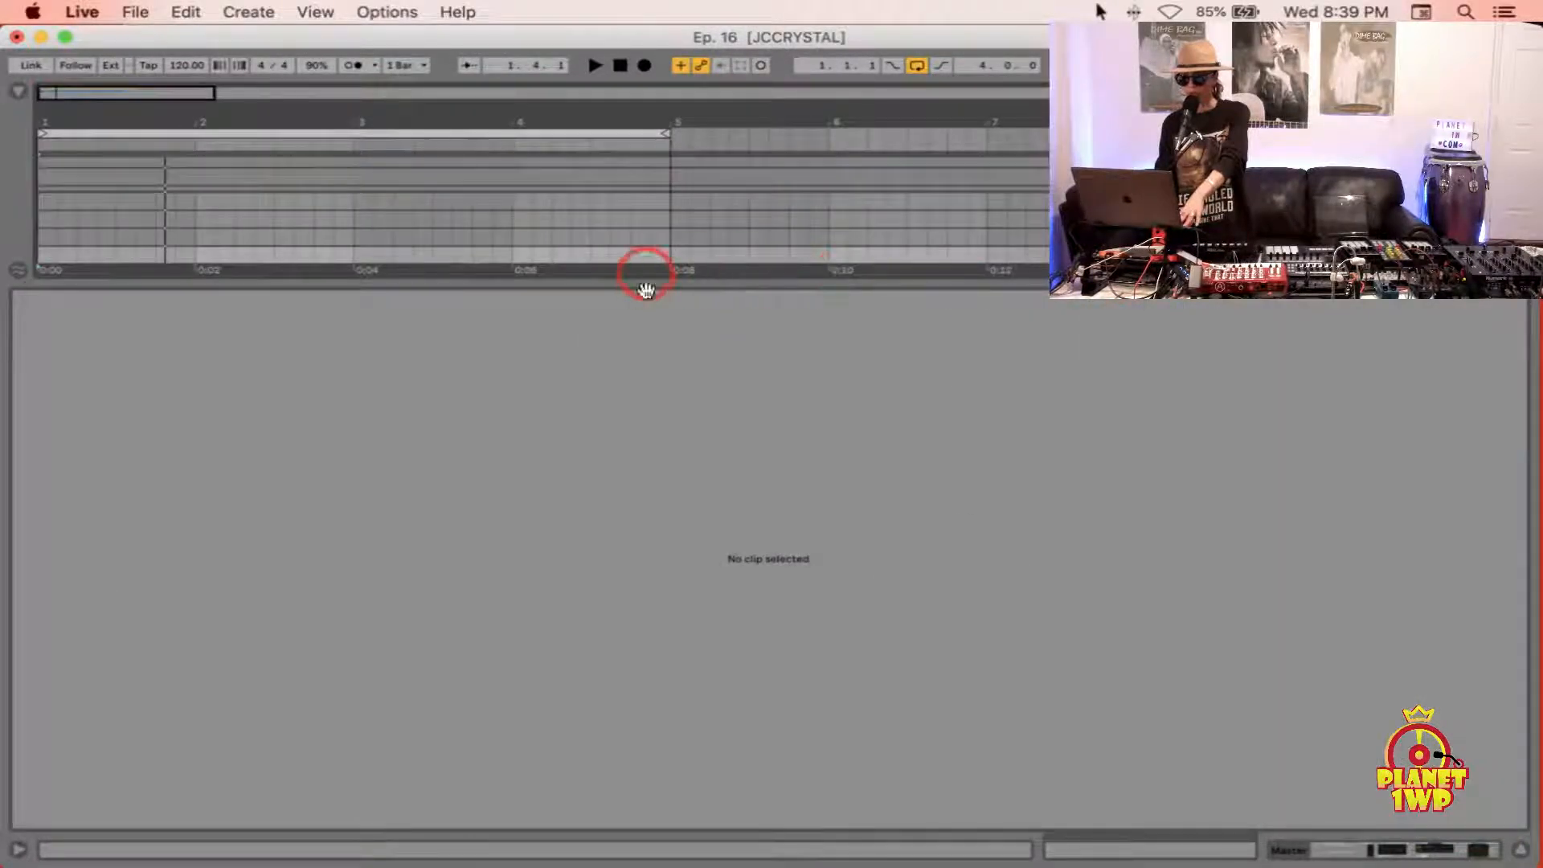
{"action": "key", "text": "super+alt+b"}
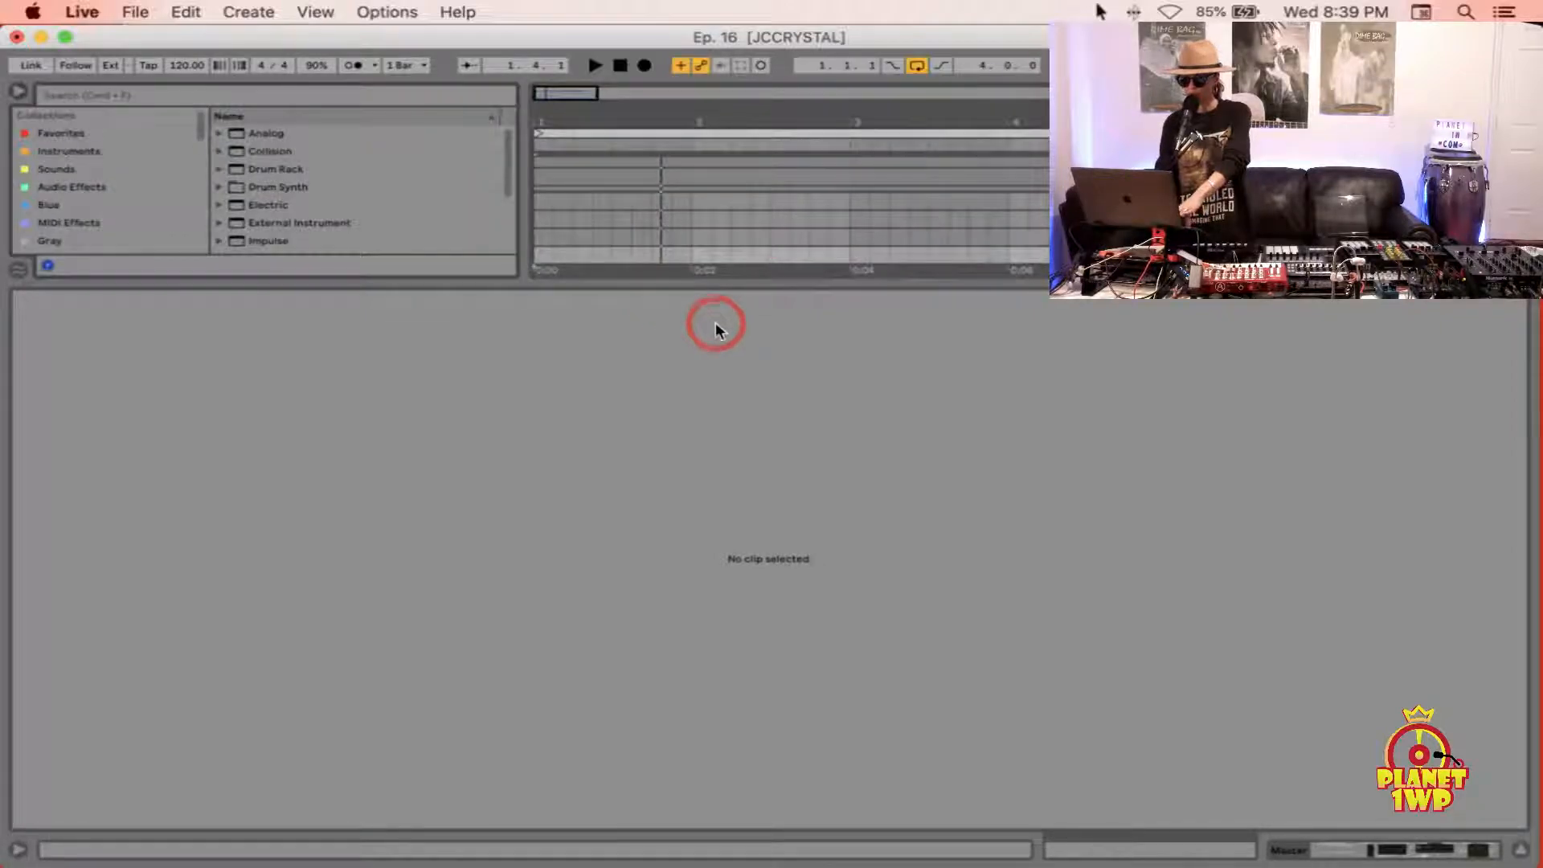
{"action": "key", "text": "super+alt+b"}
{"action": "key", "text": "super+alt+l"}
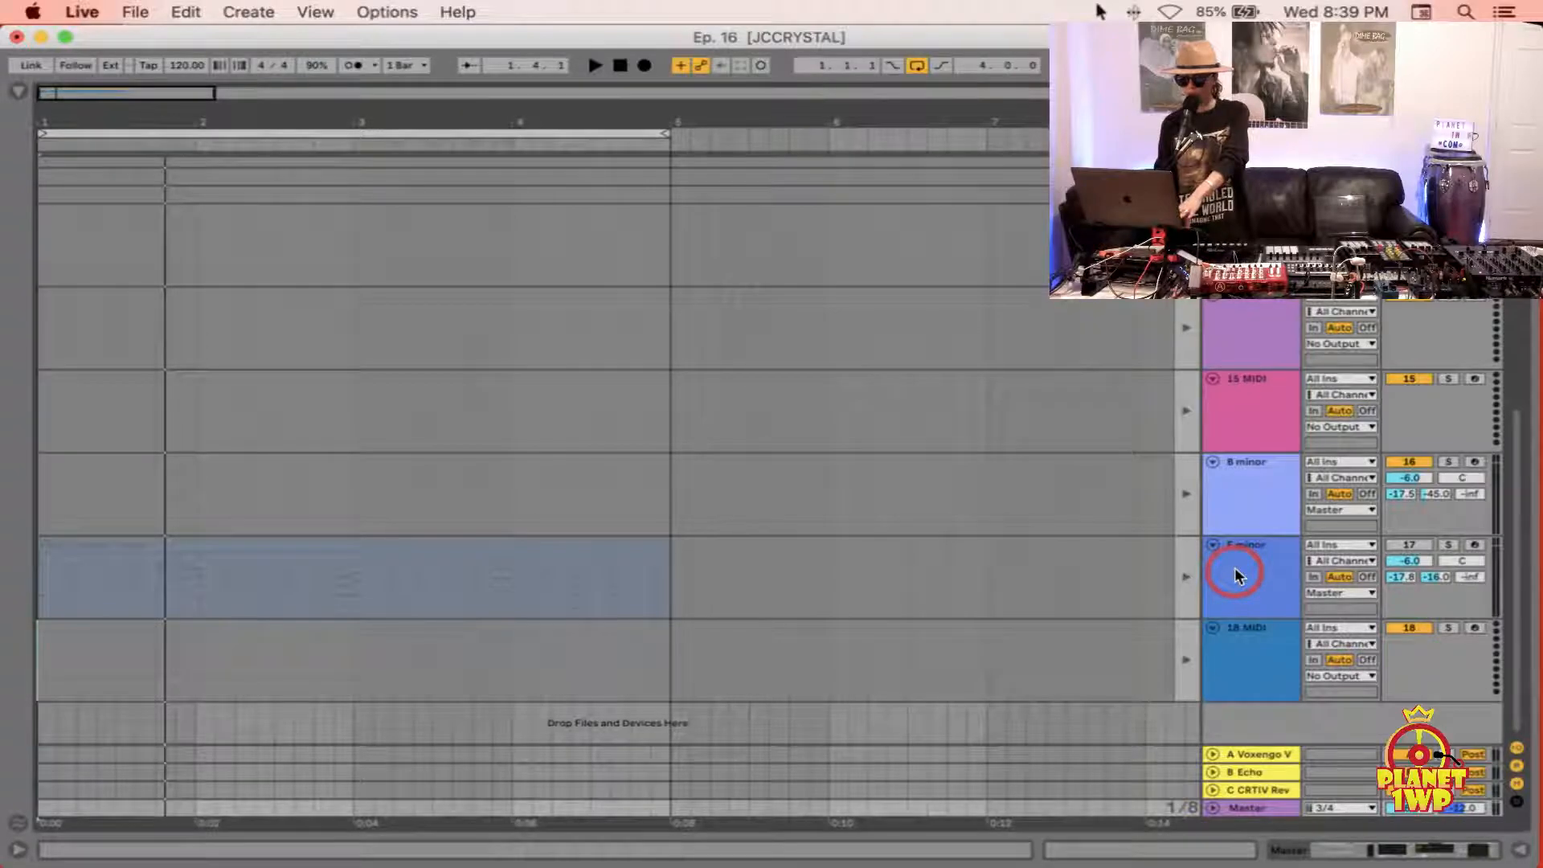
{"action": "left_click", "coordinate": [693, 149]}
{"action": "left_click", "coordinate": [747, 143]}
{"action": "left_click", "coordinate": [339, 181]}
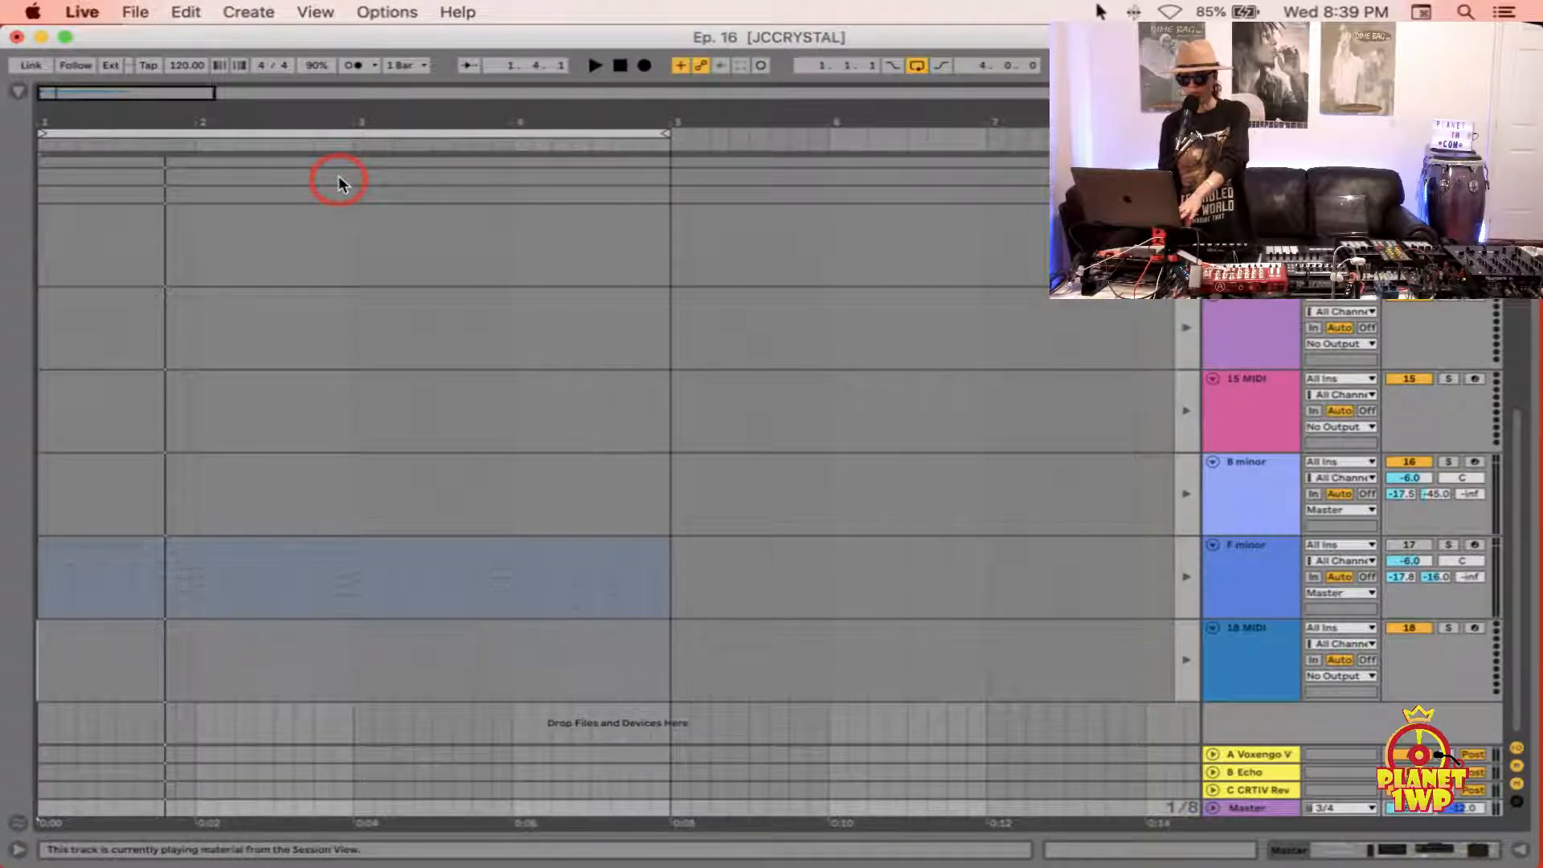
Step: Show the take lanes of the F minor track
{"action": "right_click", "coordinate": [1261, 572]}
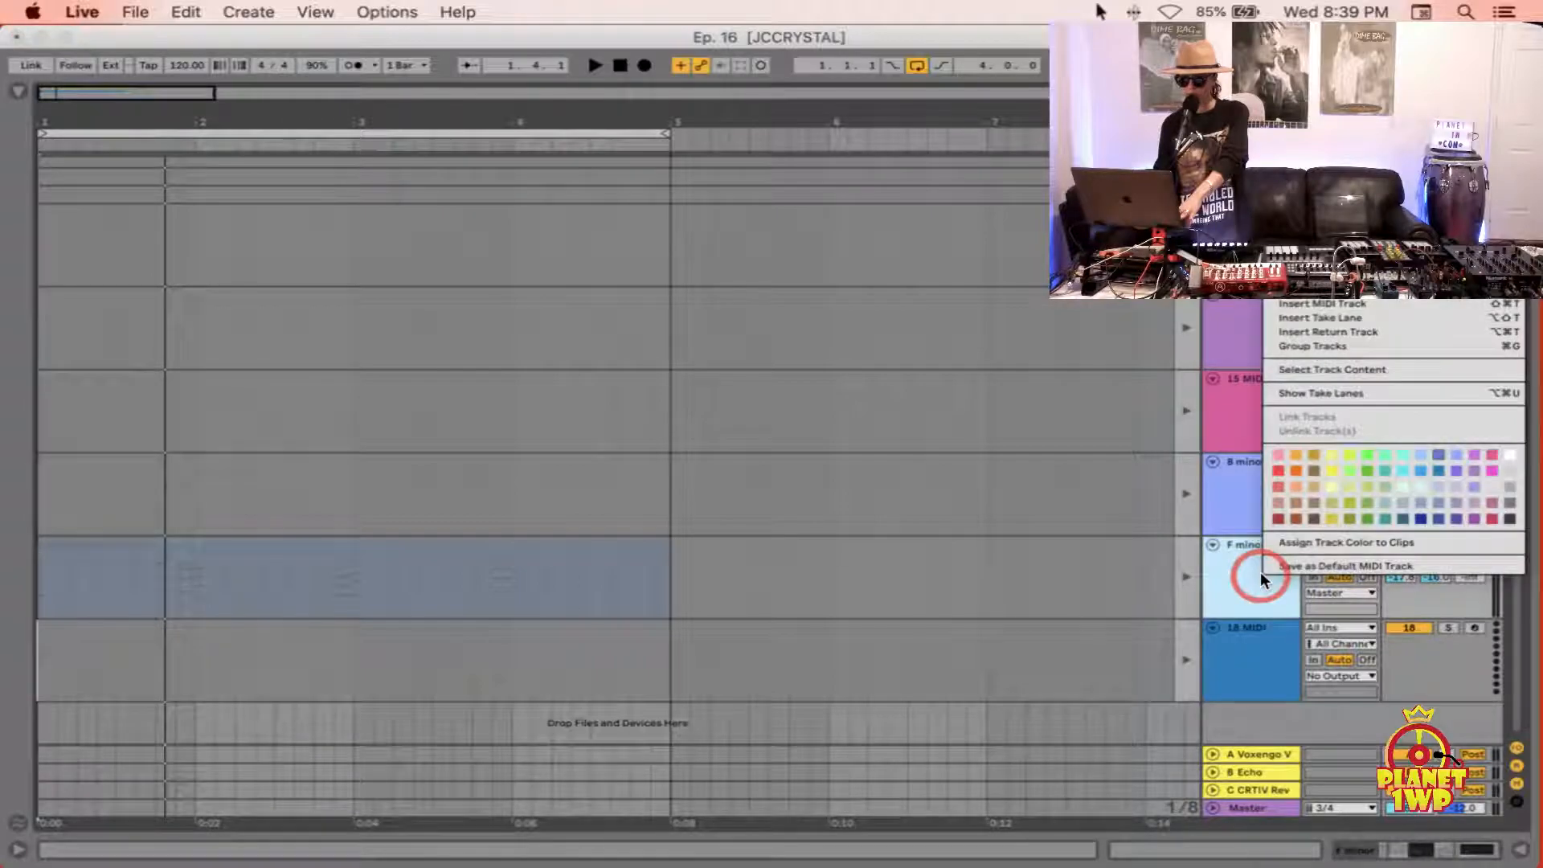
{"action": "left_click", "coordinate": [1315, 391]}
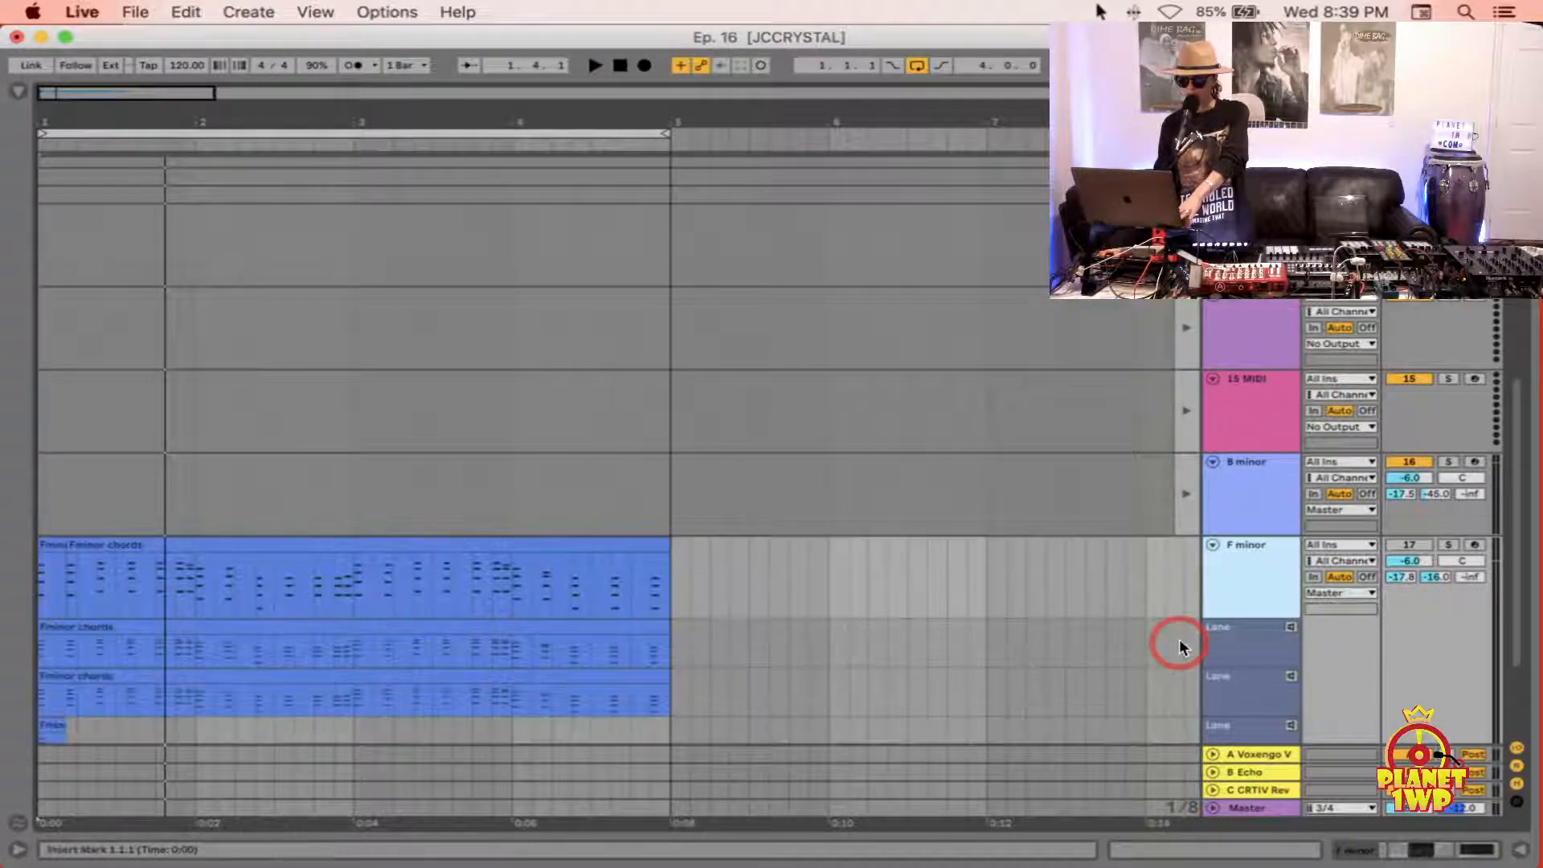
{"action": "scroll", "coordinate": [660, 595], "scroll_direction": "down", "scroll_amount": 4}
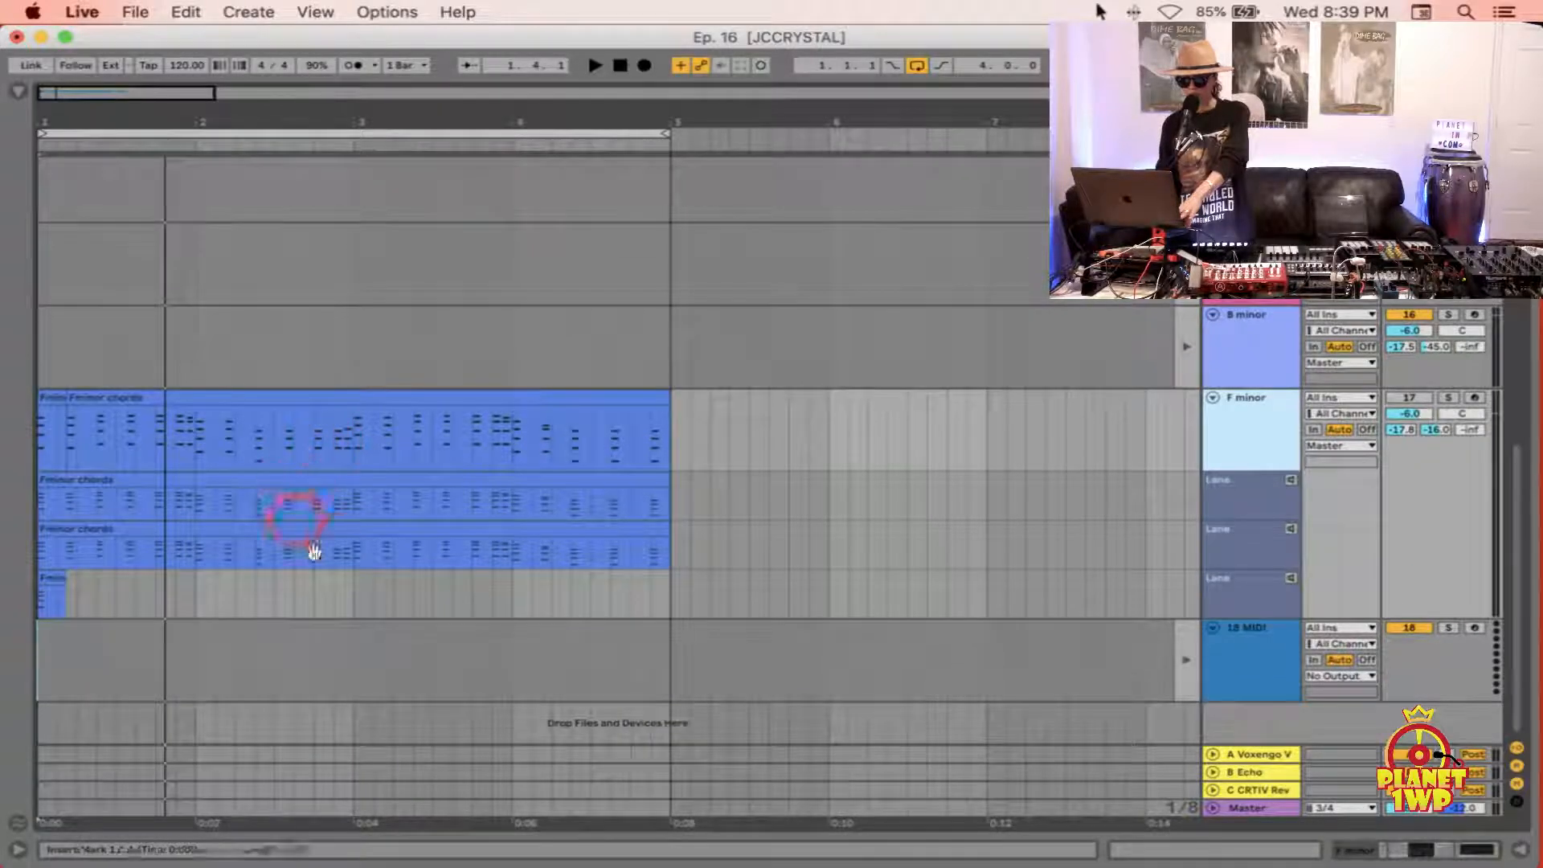
Step: Comp the F minor track by copying 3.1.1 to 3.4.1 from the first take lane and painting in sections from bars 1 and 2
{"action": "left_click_drag", "start_coordinate": [351, 502], "coordinate": [469, 505]}
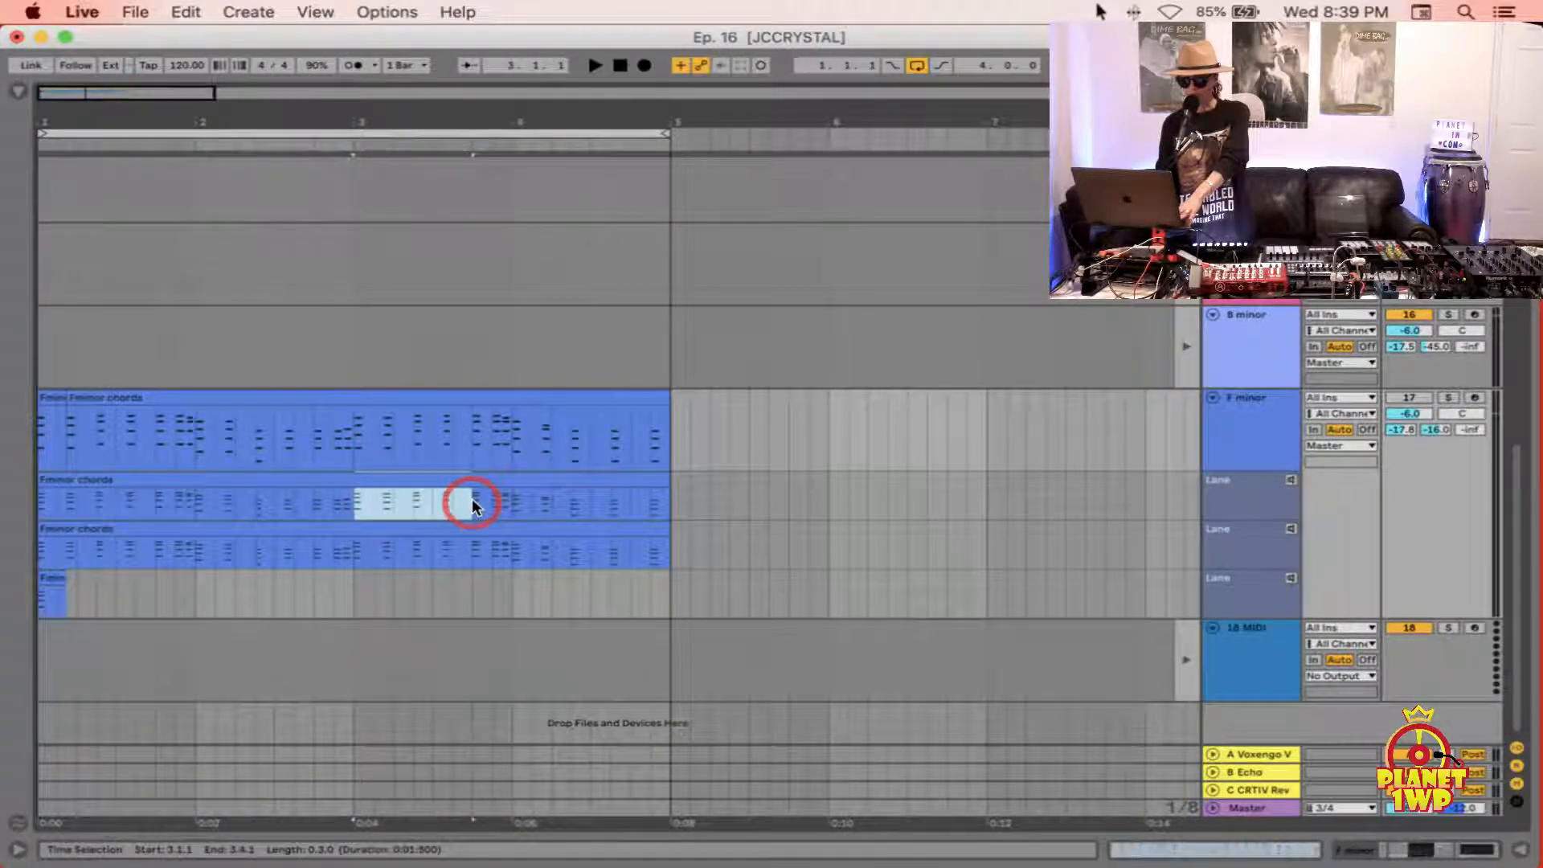
{"action": "key", "text": "Return"}
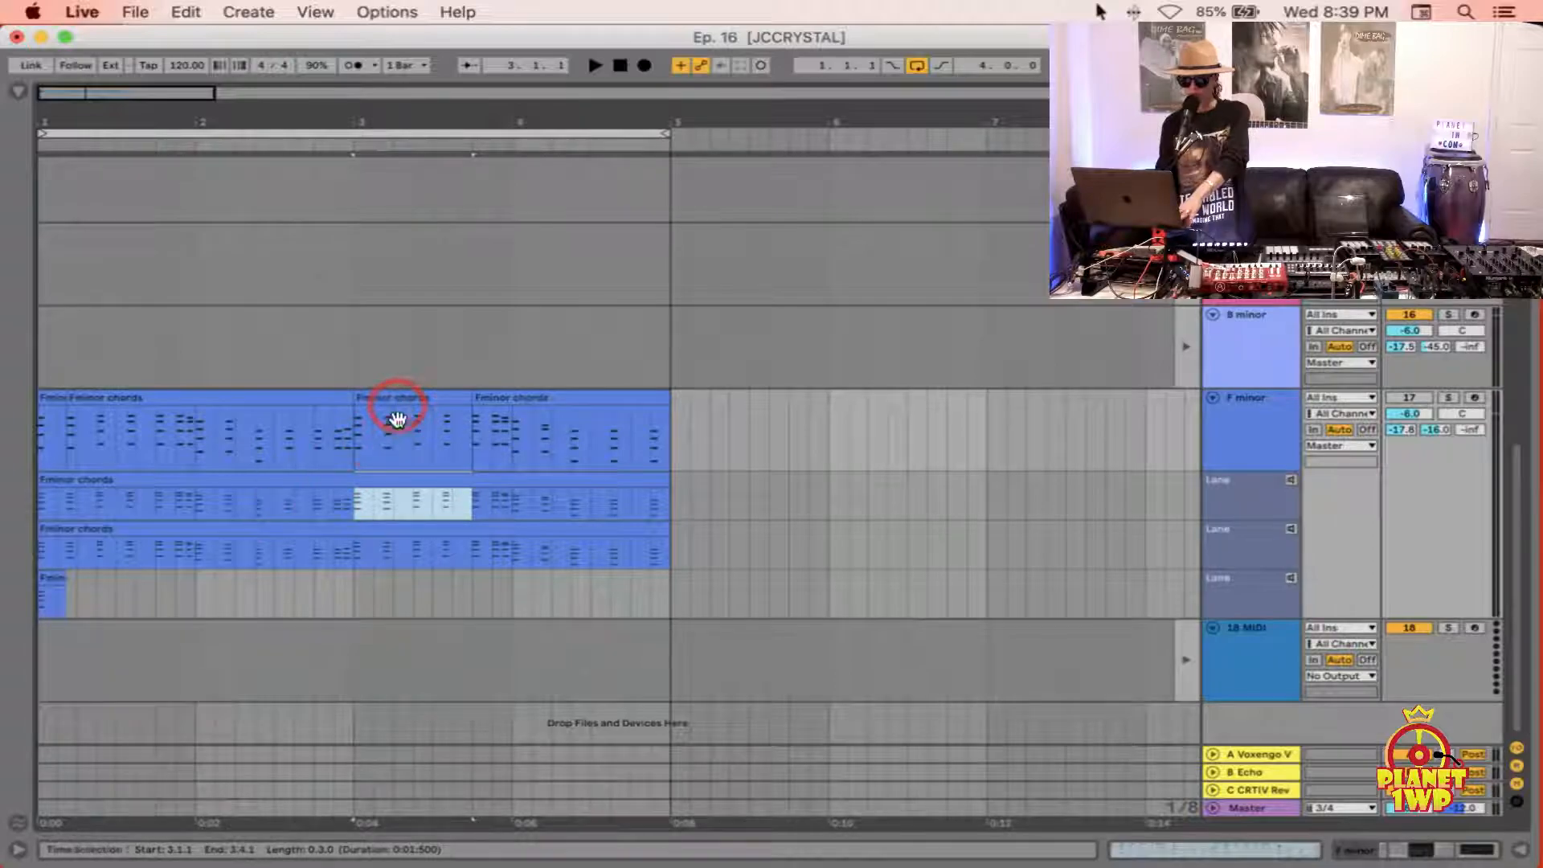
{"action": "mouse_move", "coordinate": [347, 516]}
{"action": "left_mouse_down"}
{"action": "mouse_move", "coordinate": [252, 516]}
{"action": "mouse_move", "coordinate": [352, 506]}
{"action": "left_mouse_up"}
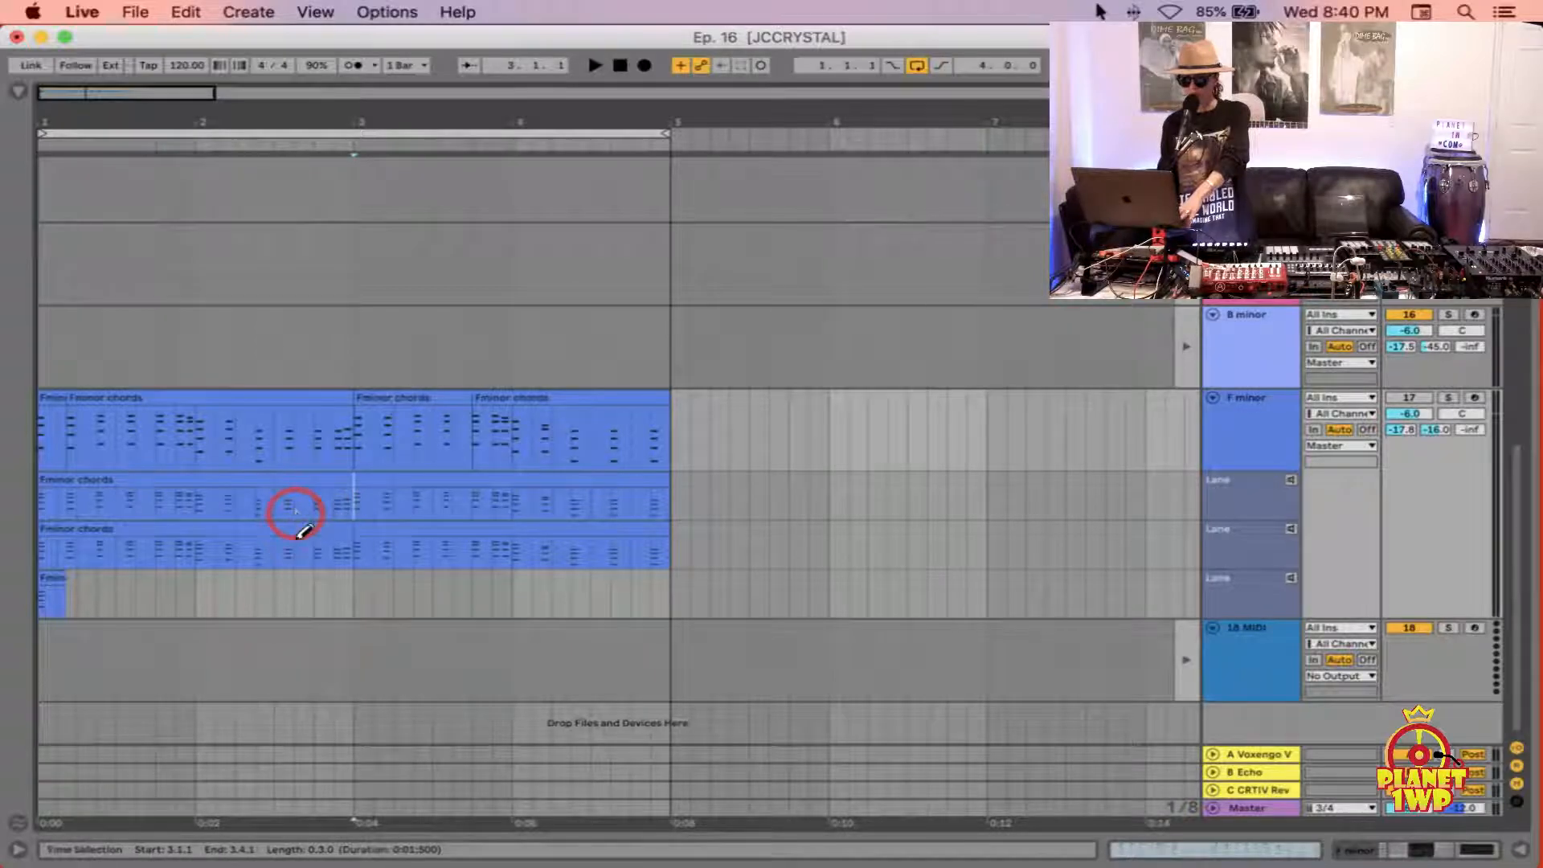
{"action": "left_click_drag", "start_coordinate": [201, 535], "coordinate": [255, 537]}
{"action": "left_click_drag", "start_coordinate": [104, 521], "coordinate": [191, 515]}
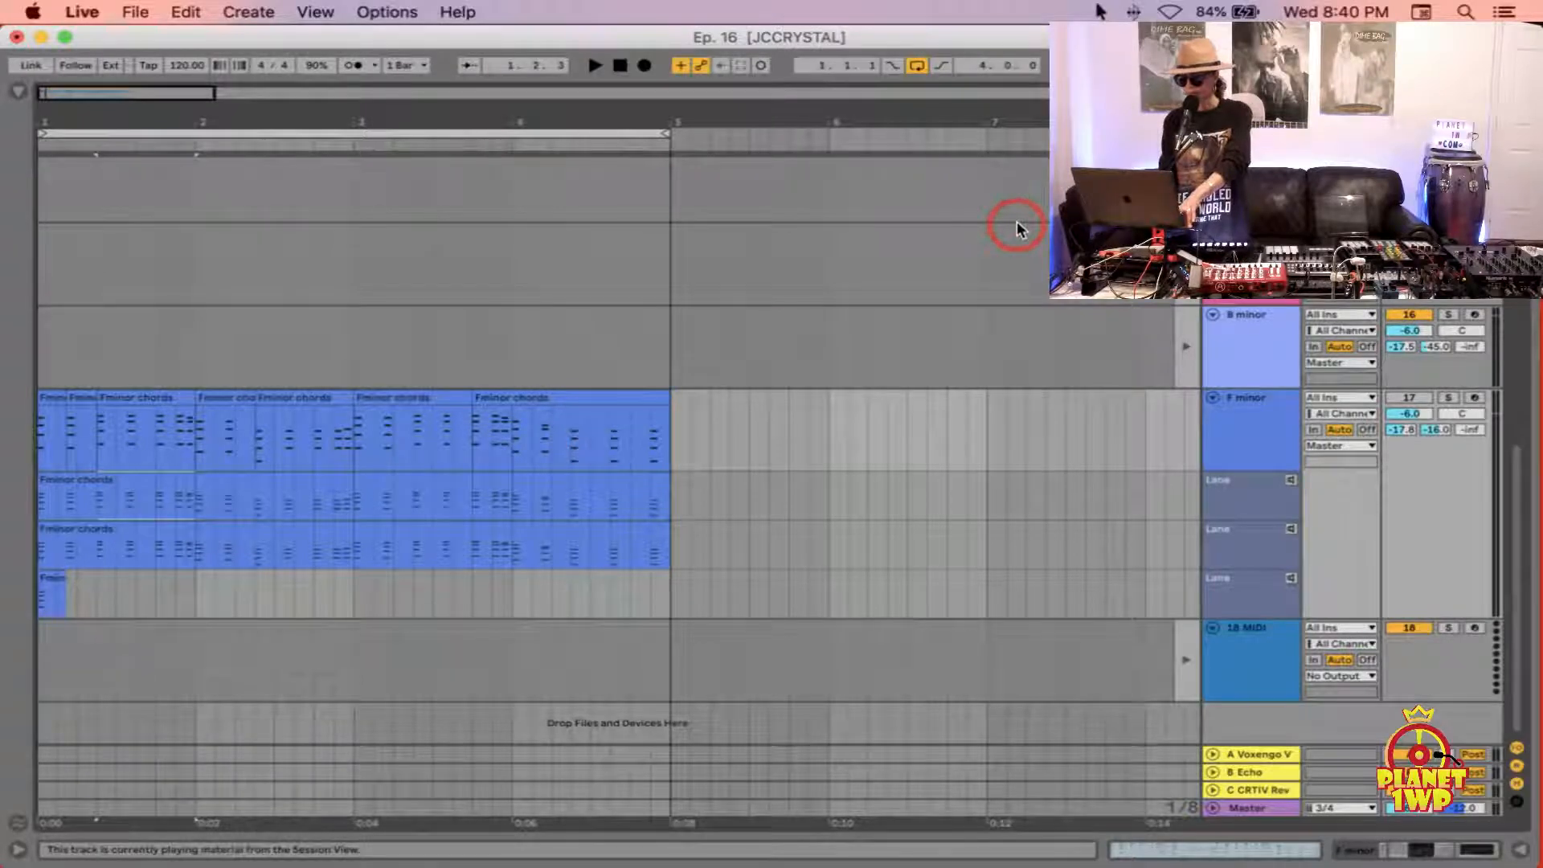
Step: Fold the F minor track and duplicate it three times
{"action": "left_click", "coordinate": [1213, 395]}
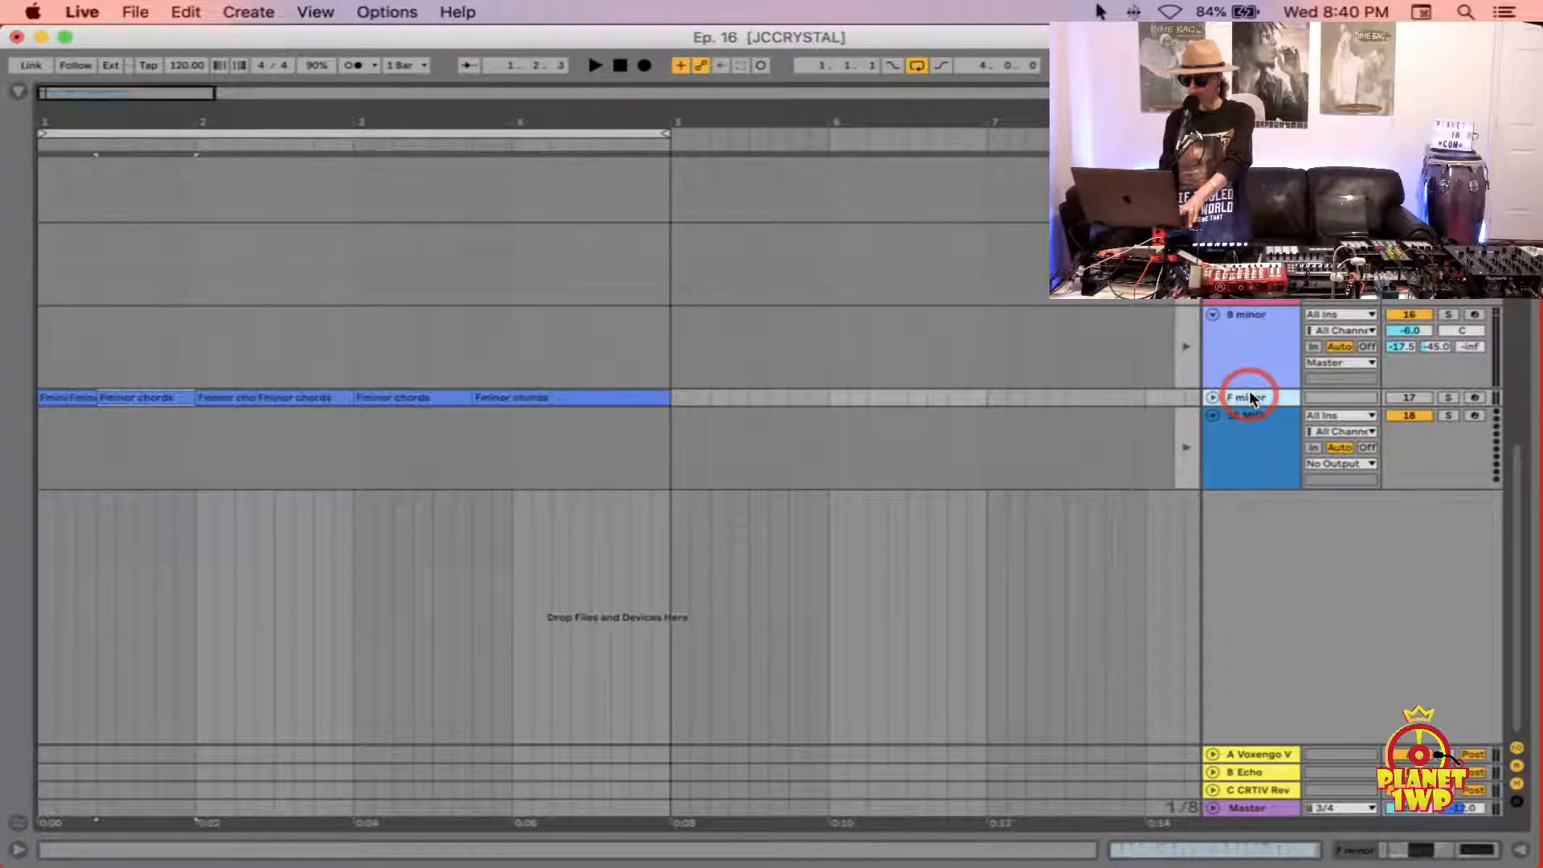
{"action": "key", "text": "super+d"}
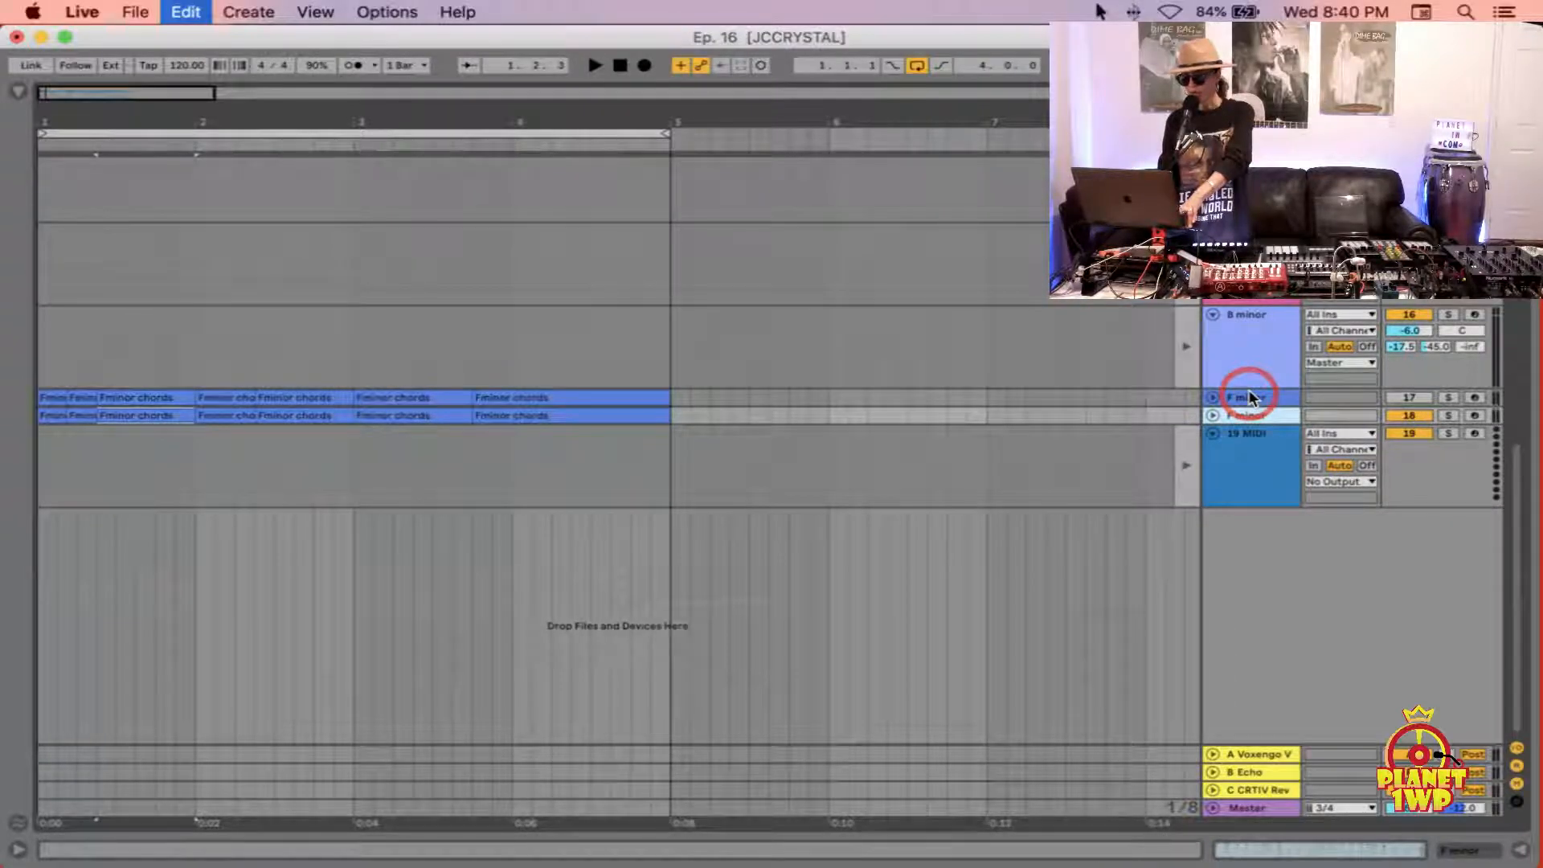
{"action": "key", "text": "super+d"}
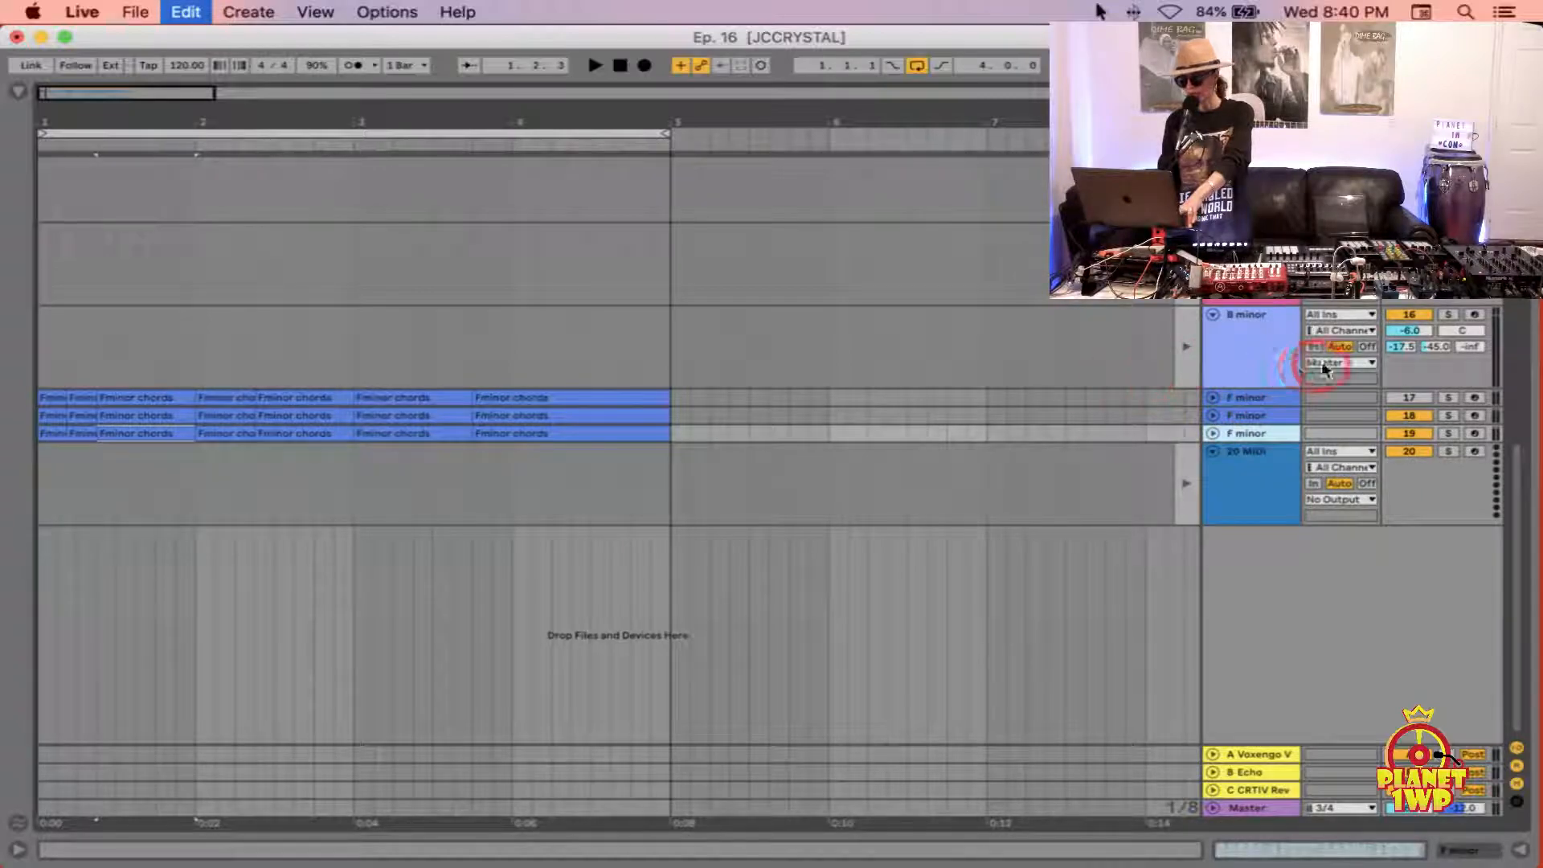
{"action": "key", "text": "super+d"}
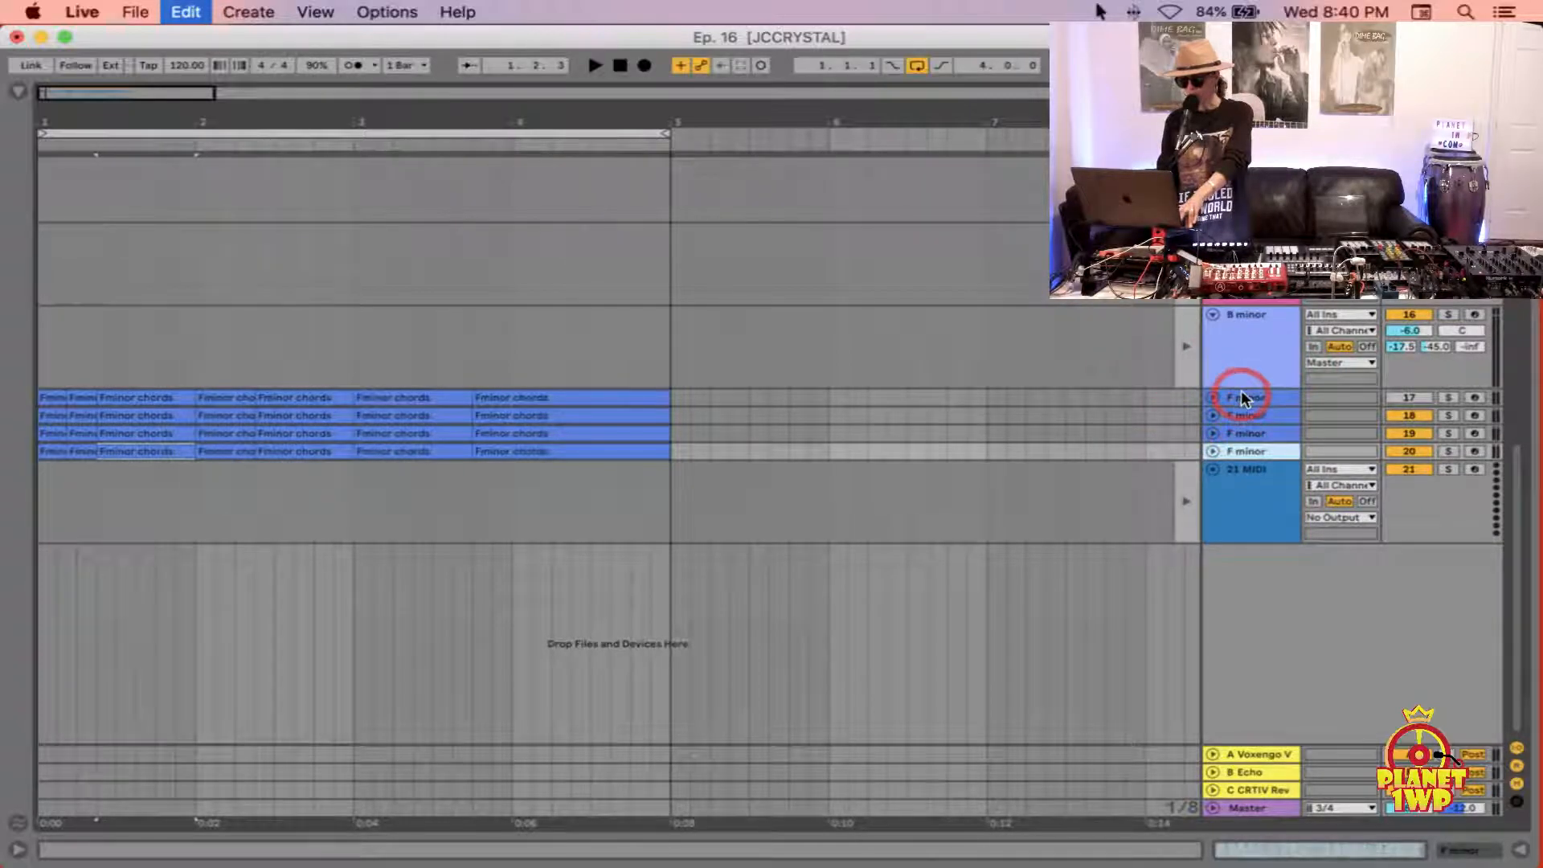
Step: Duplicate the F minor track two more times and link all six F minor tracks
{"action": "key", "text": "super+d"}
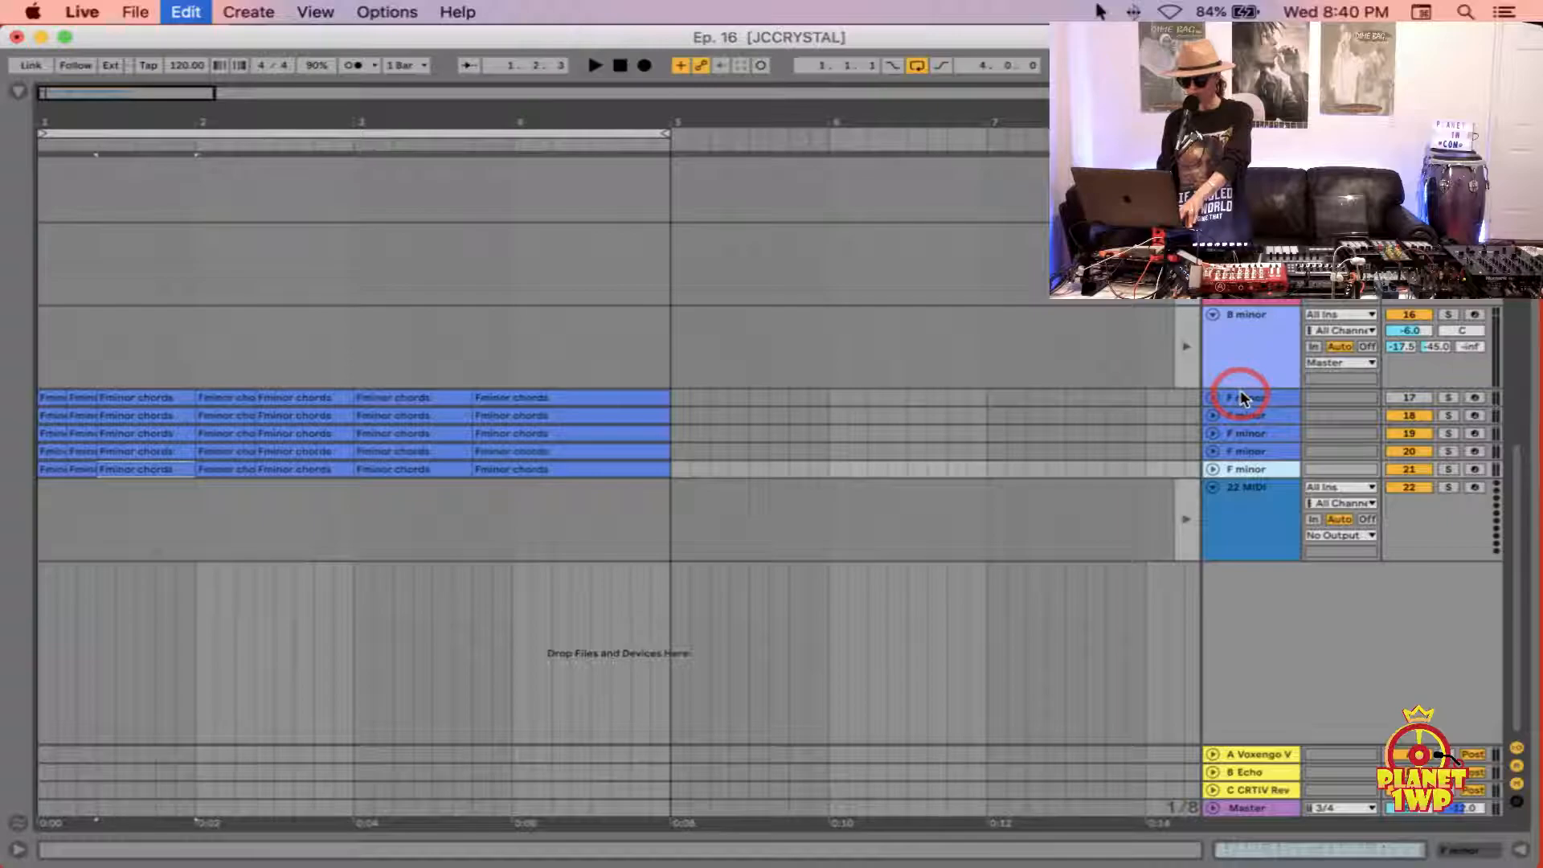
{"action": "key", "text": "super+d"}
{"action": "left_click", "coordinate": [1242, 477]}
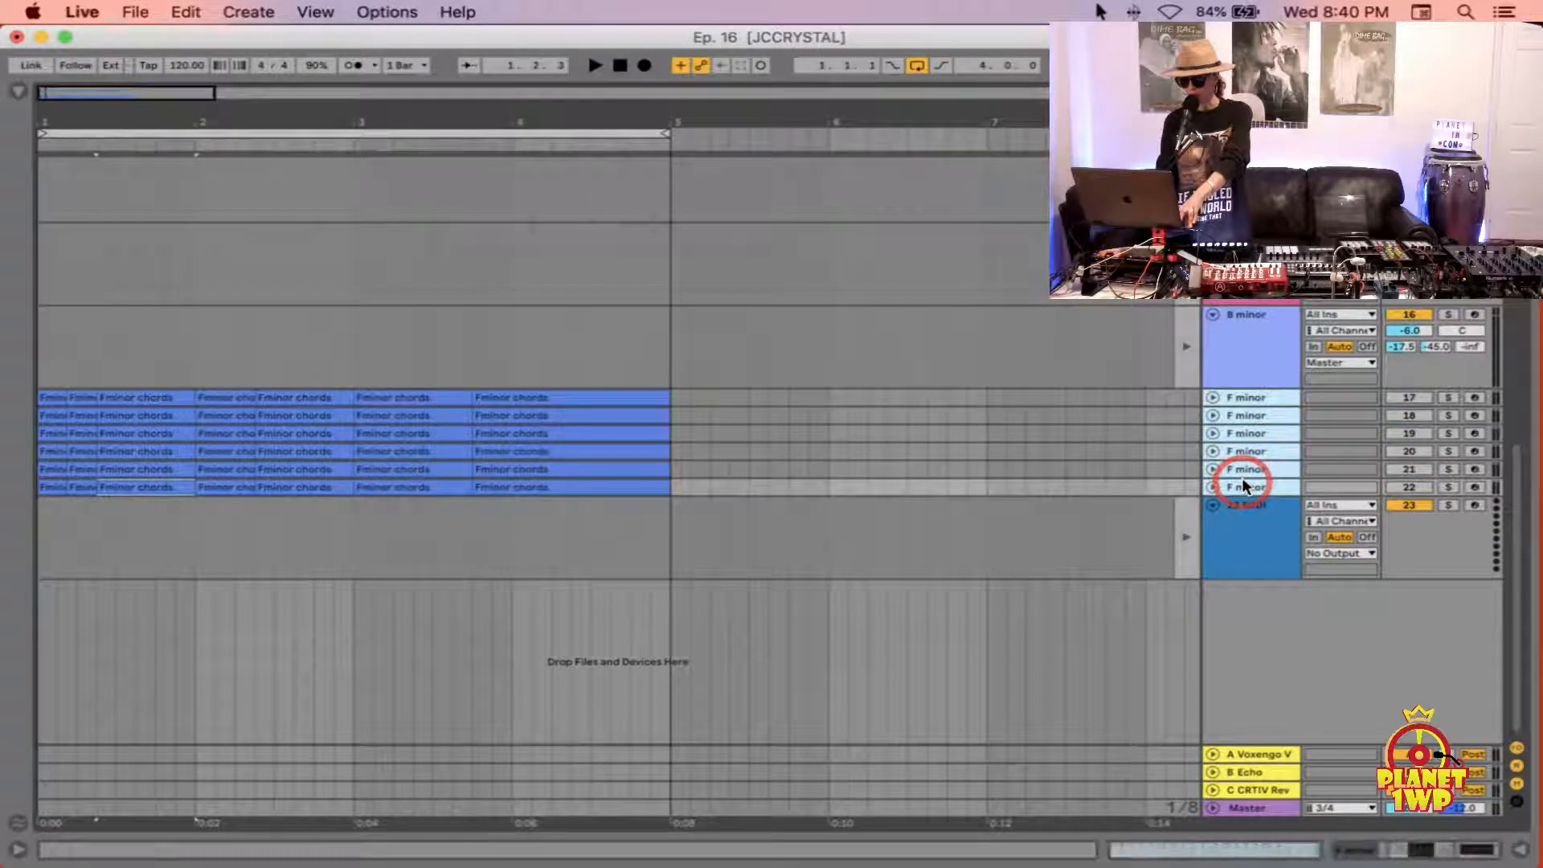
{"action": "right_click", "coordinate": [1244, 485]}
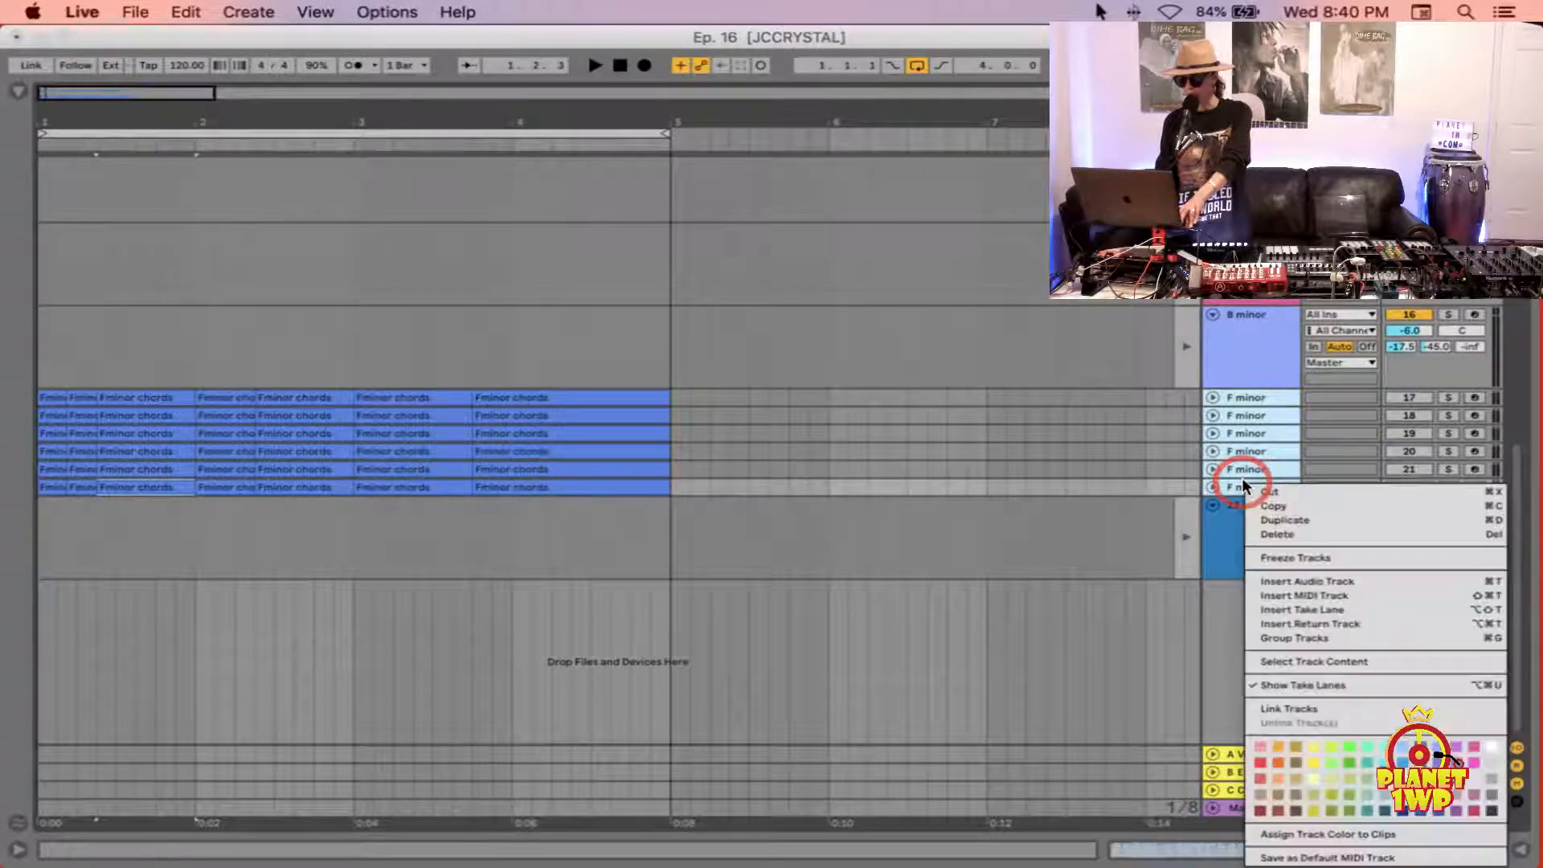
{"action": "left_click", "coordinate": [1308, 708]}
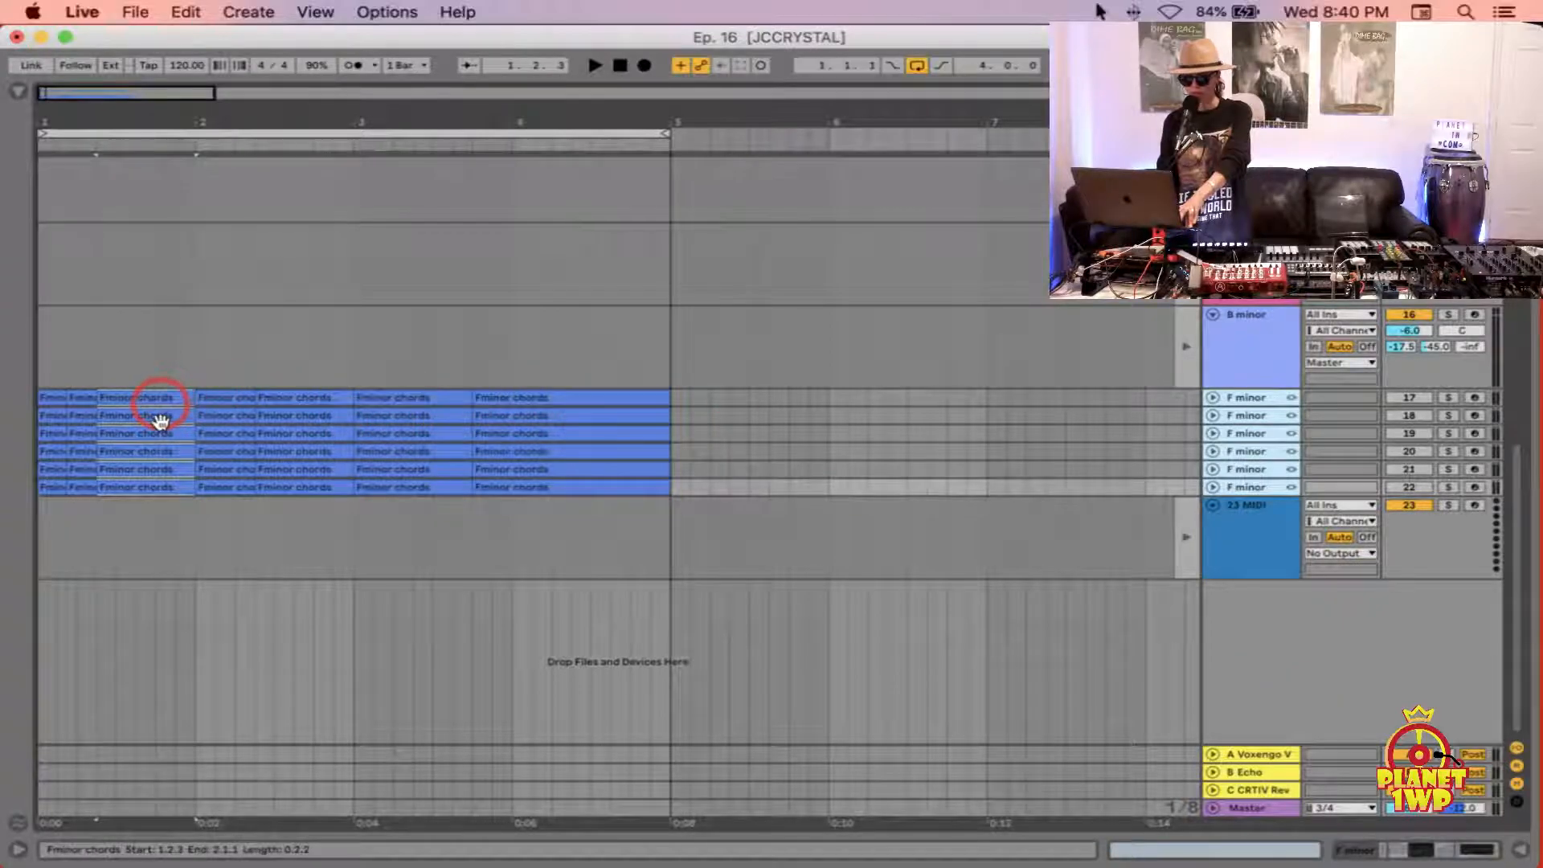
Step: Delete the sections from 3.1.1 to 3.4.1 and from 2.2.3 to 2.4.1 across the linked F minor tracks
{"action": "left_click", "coordinate": [398, 402]}
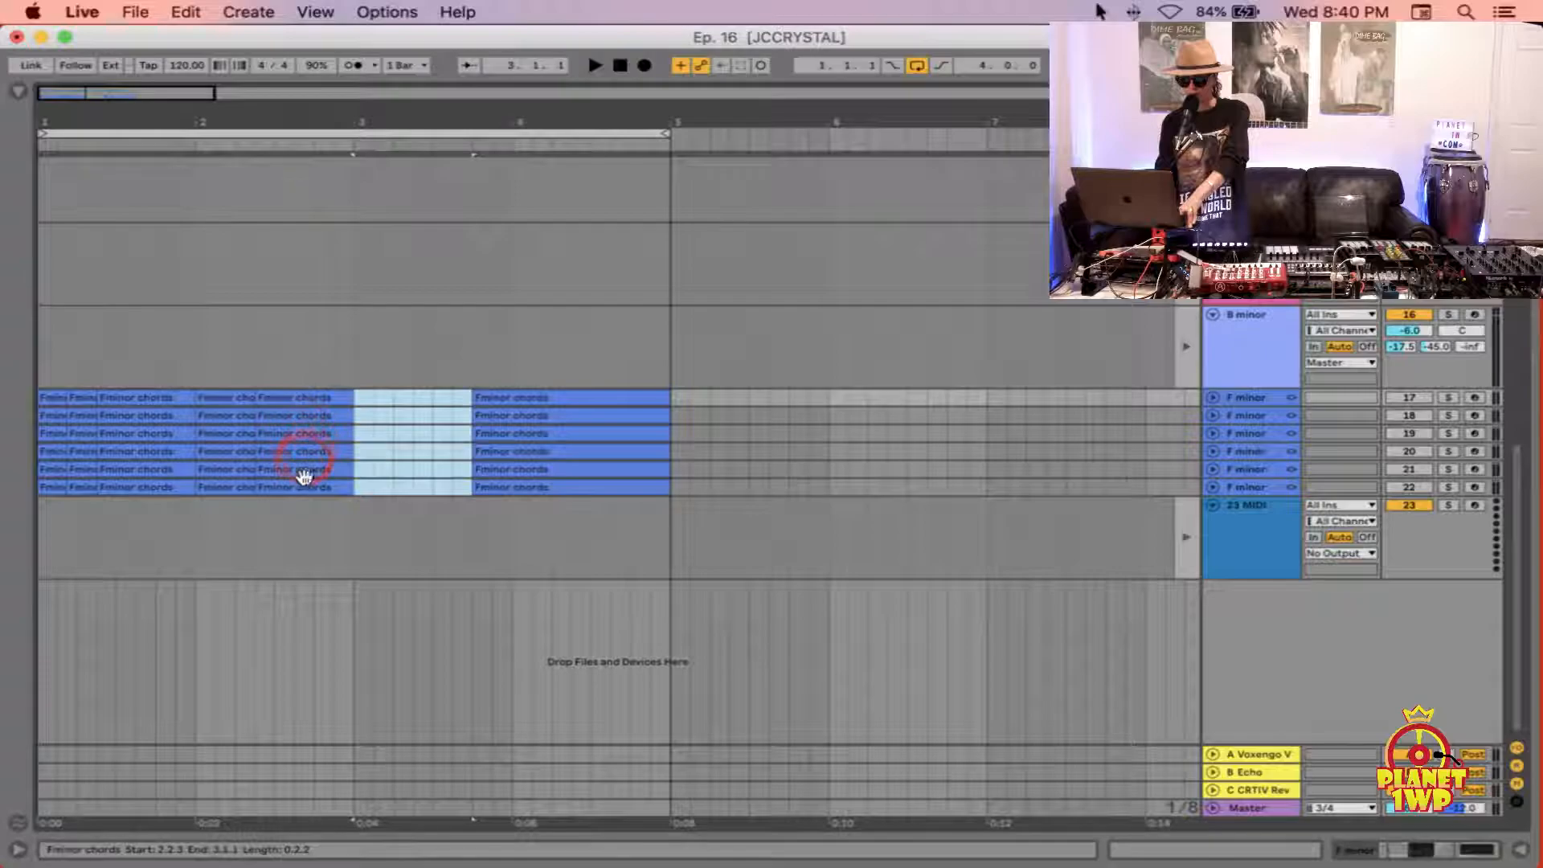
{"action": "left_click_drag", "start_coordinate": [207, 123], "coordinate": [208, 116]}
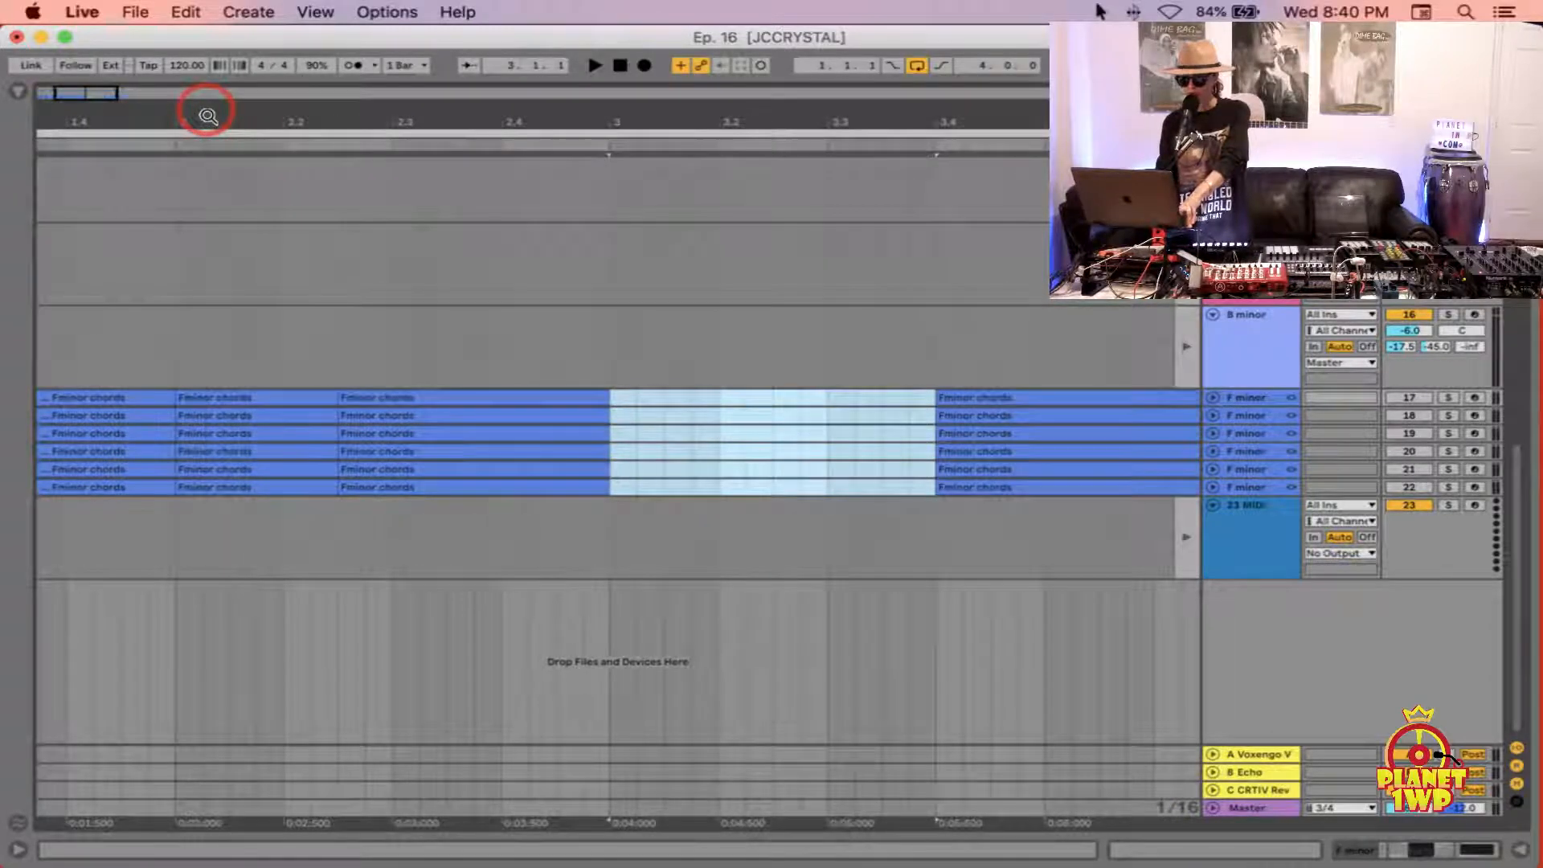
{"action": "left_click_drag", "start_coordinate": [513, 369], "coordinate": [343, 462]}
{"action": "key", "text": "super+e"}
{"action": "left_click", "coordinate": [663, 531]}
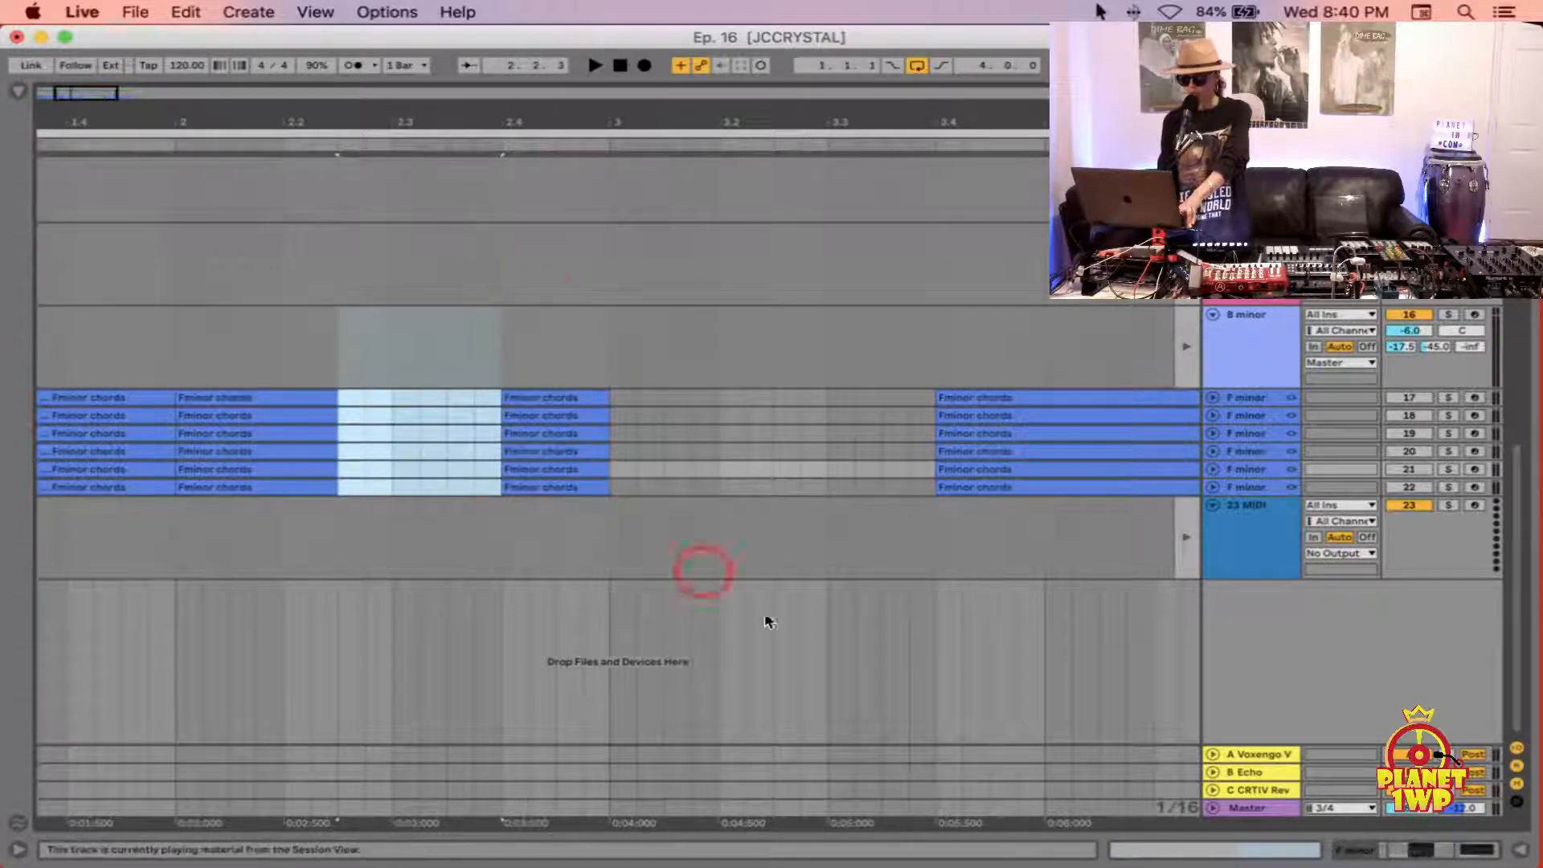
Step: Arm the linked F minor tracks for recording together and disarm them again
{"action": "left_click", "coordinate": [1475, 397]}
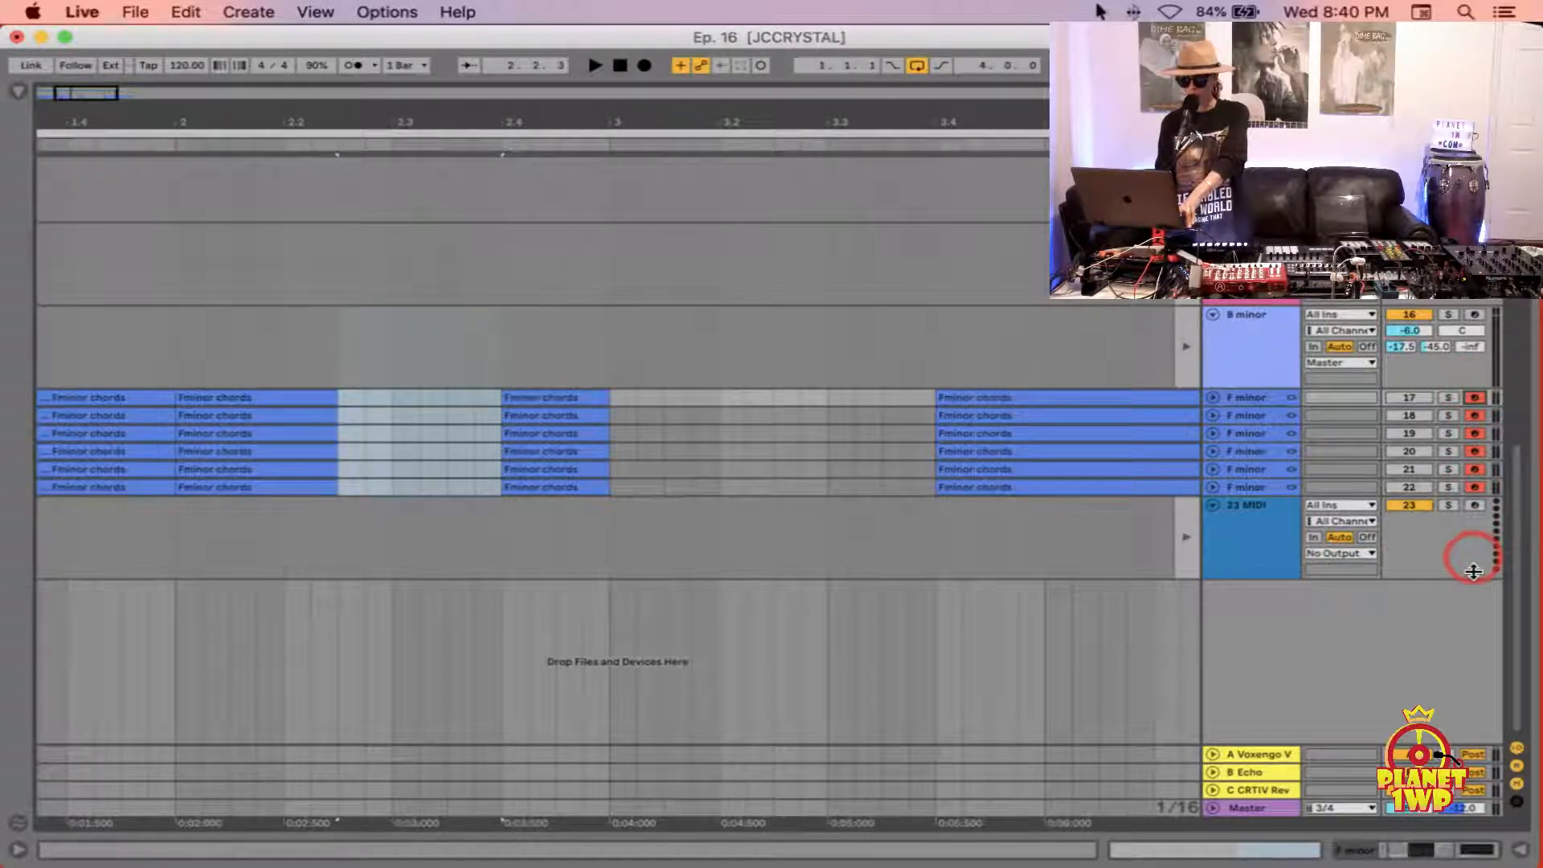
{"action": "left_click_drag", "start_coordinate": [729, 129], "coordinate": [723, 117]}
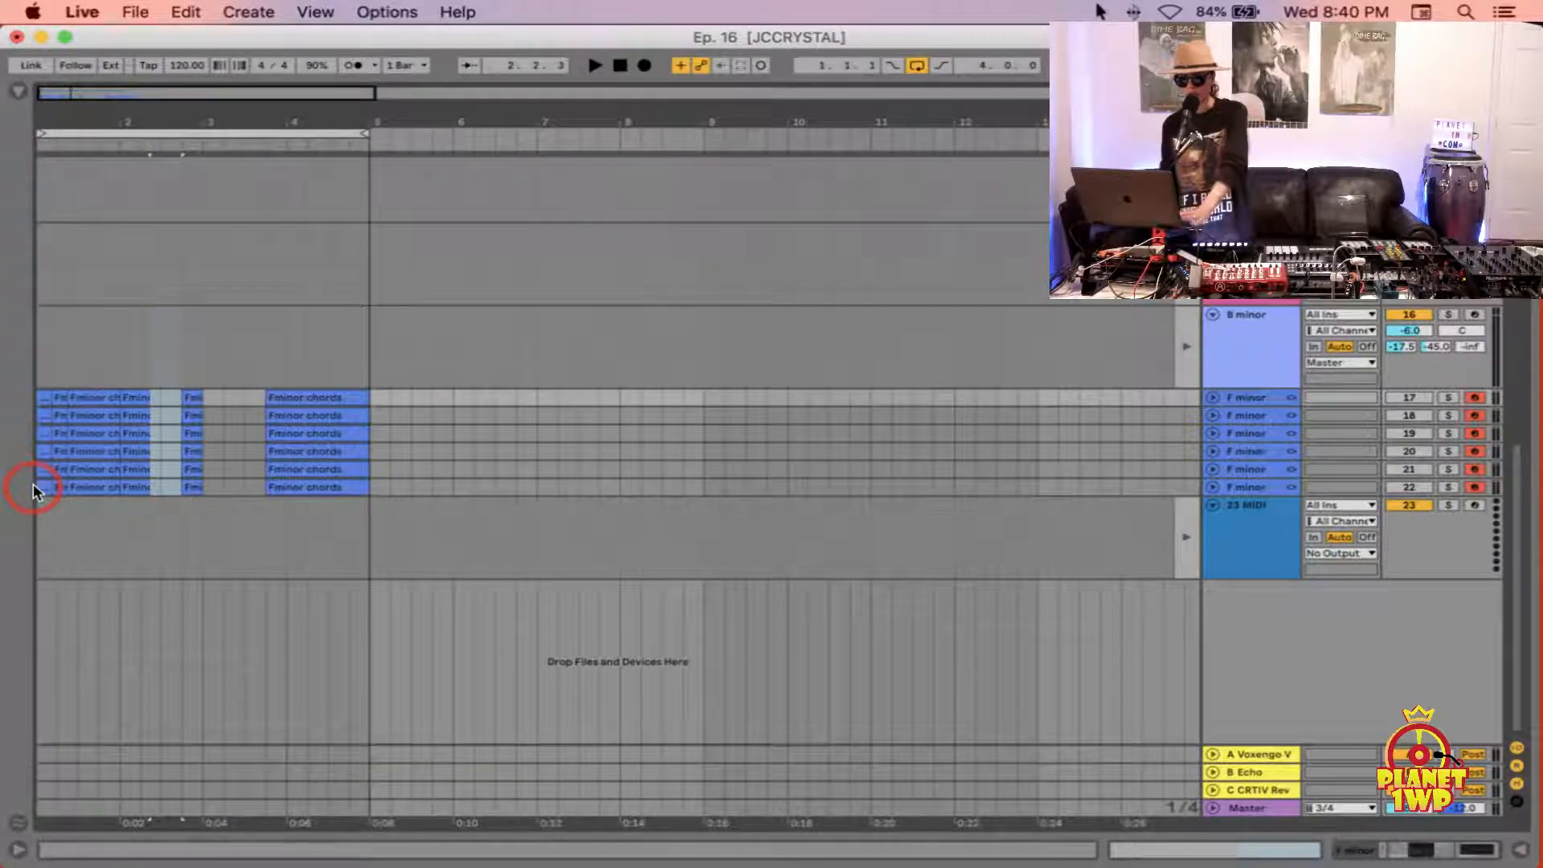
{"action": "left_click", "coordinate": [177, 438]}
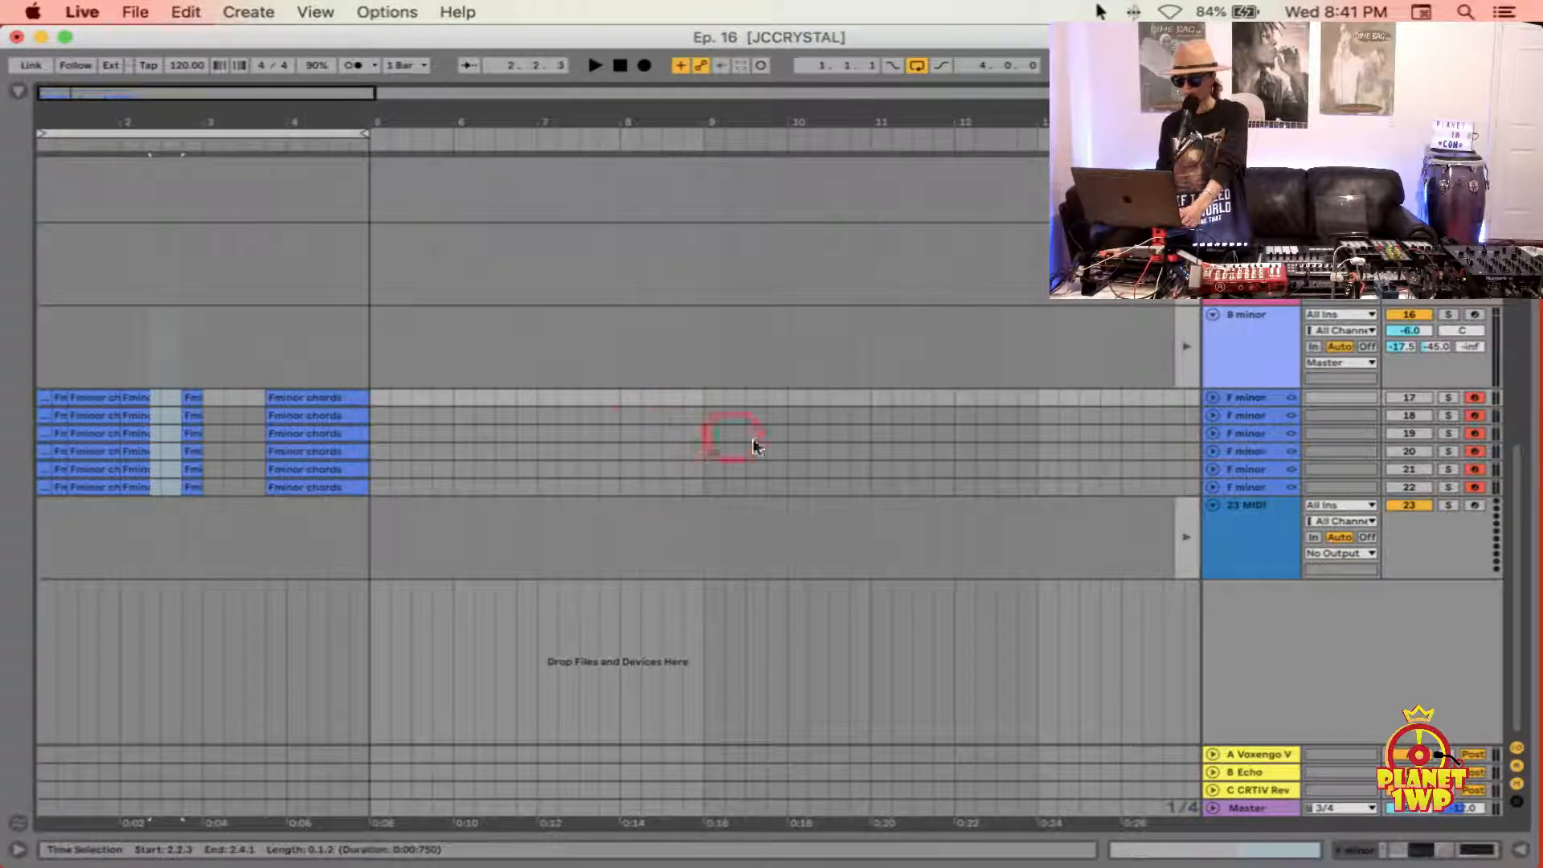
{"action": "left_click", "coordinate": [1474, 417]}
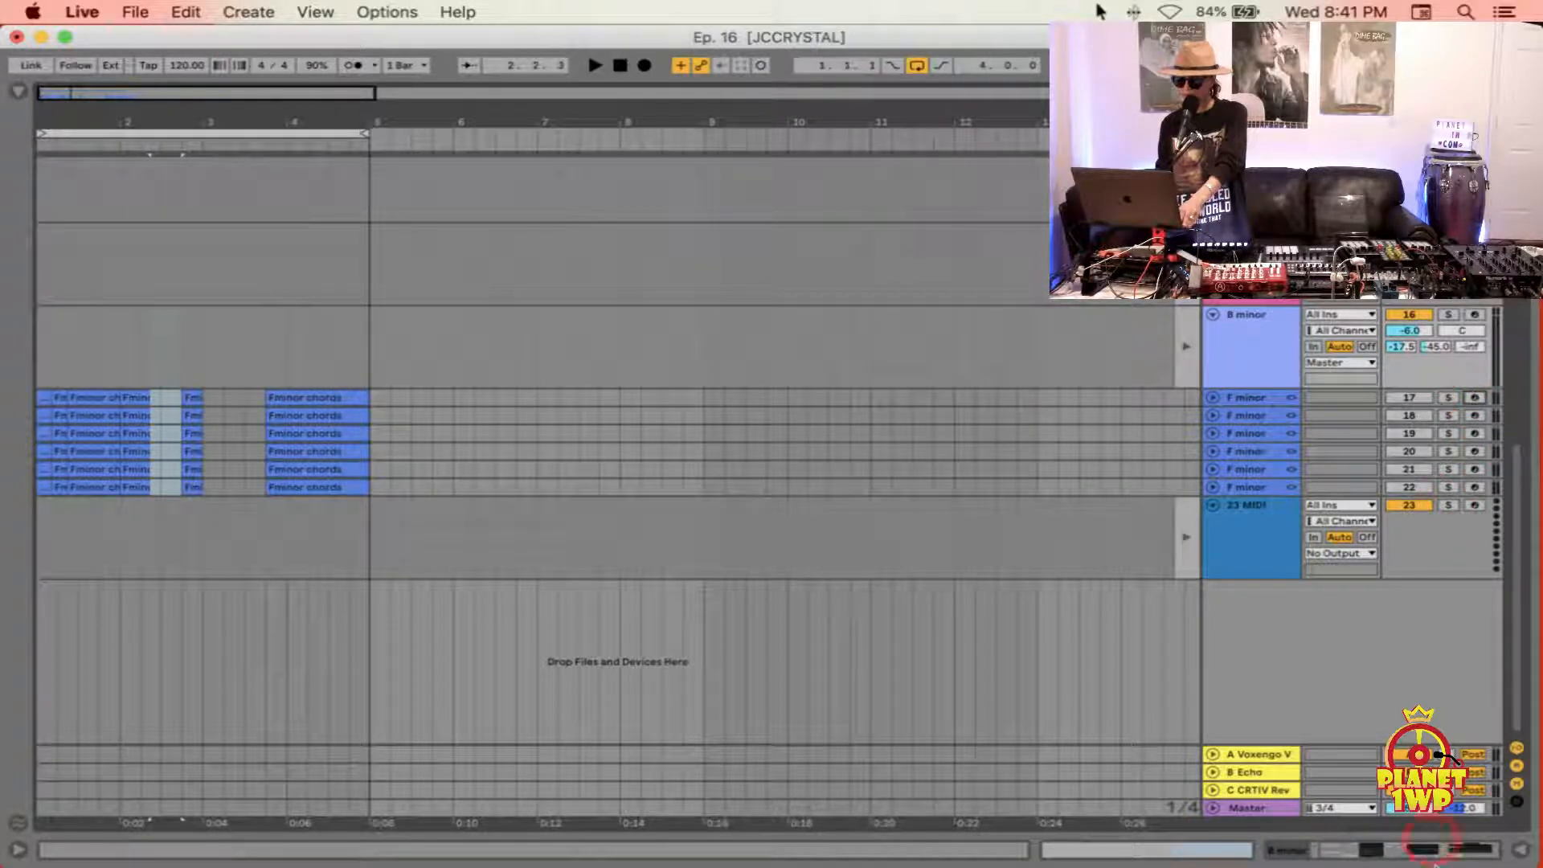
{"action": "left_click", "coordinate": [487, 118]}
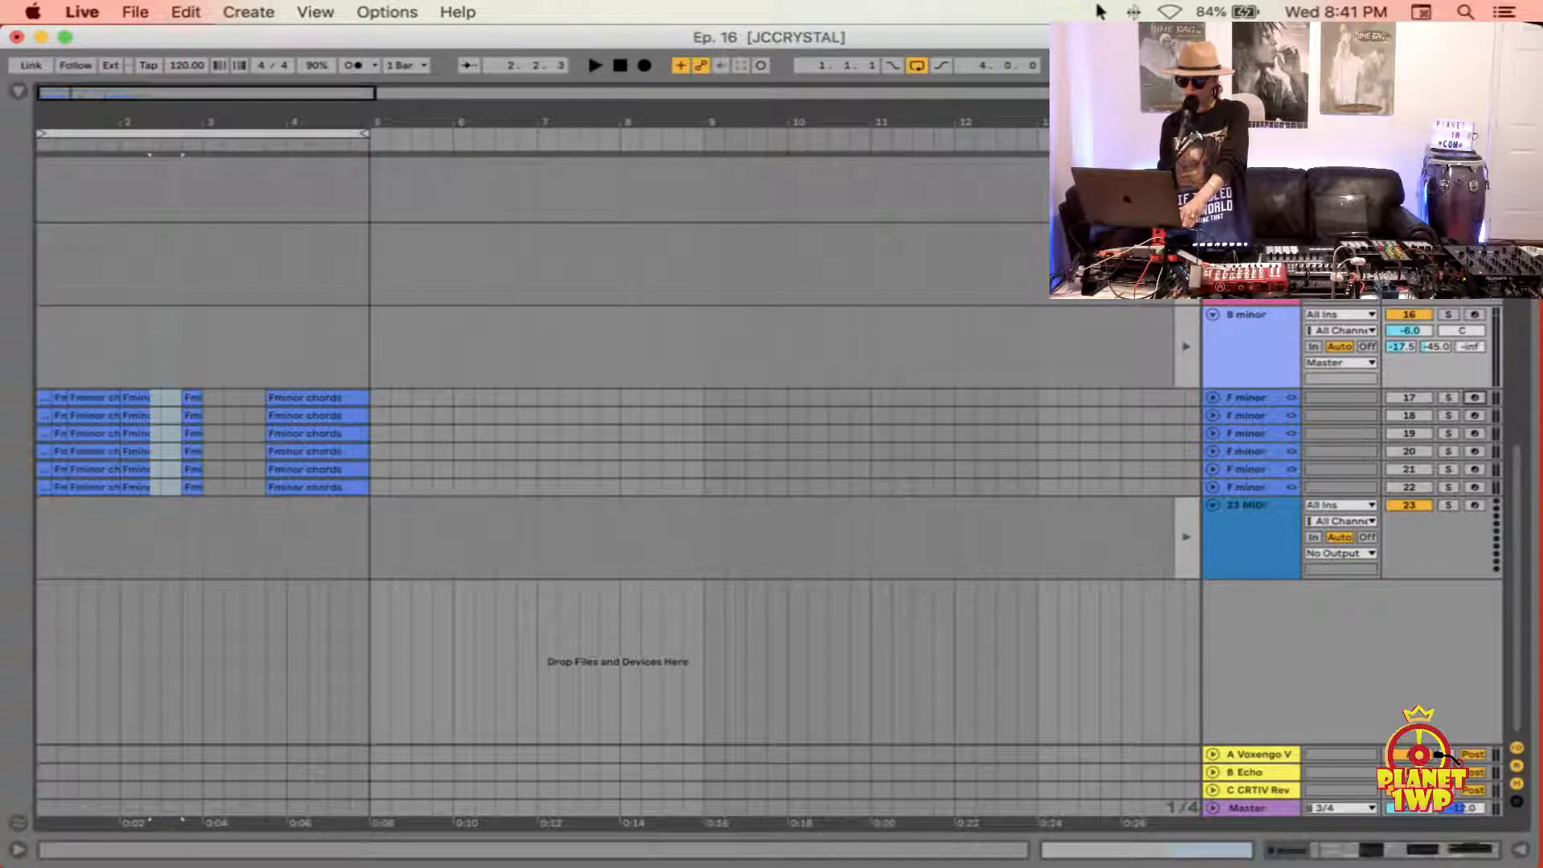
{"action": "left_click", "coordinate": [1102, 11]}
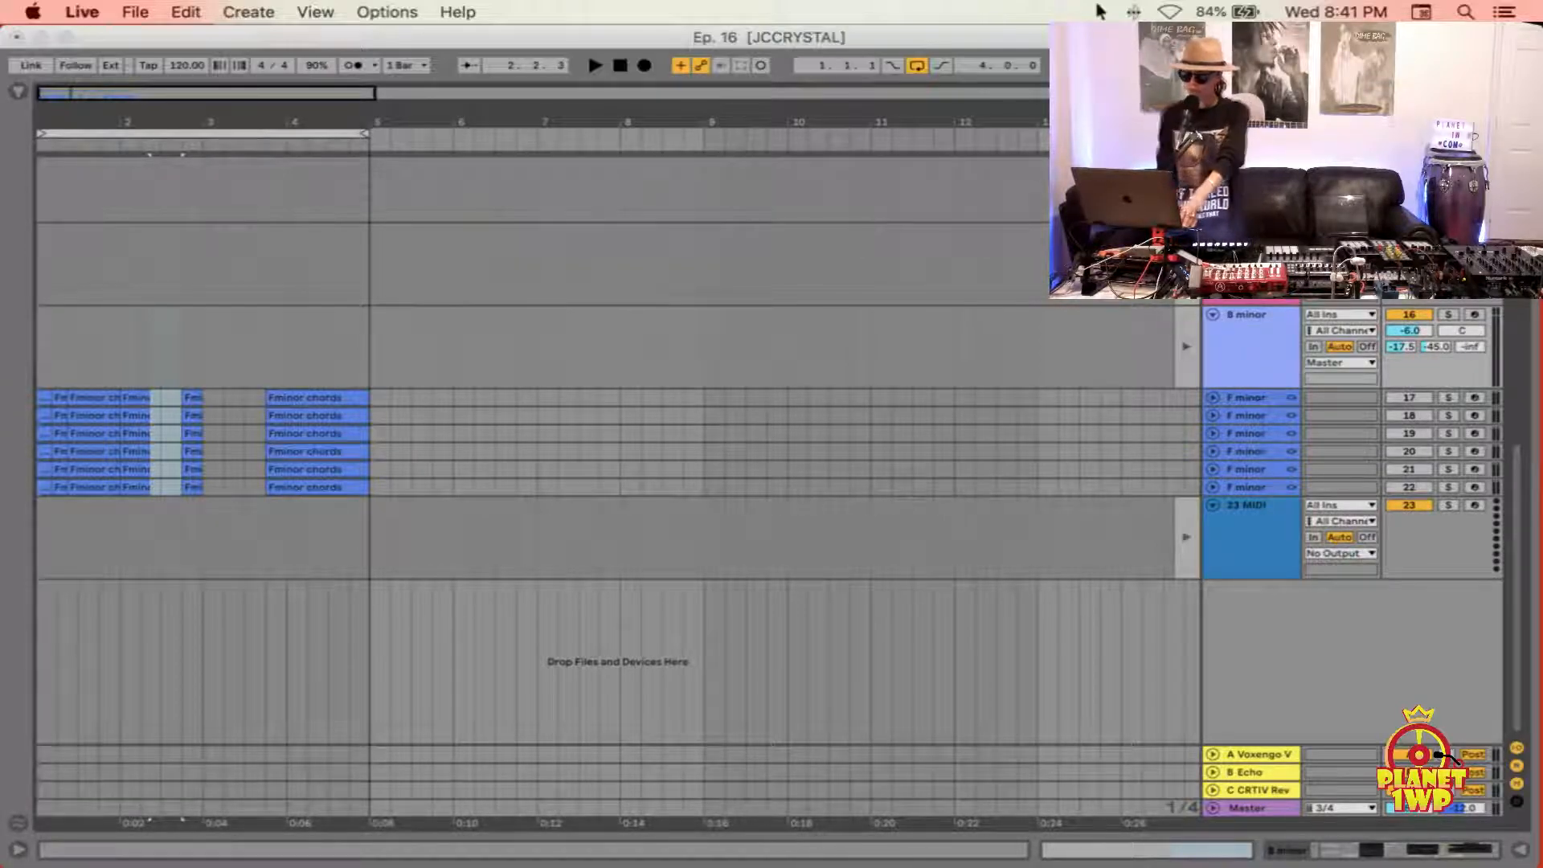
{"action": "left_click", "coordinate": [1101, 11]}
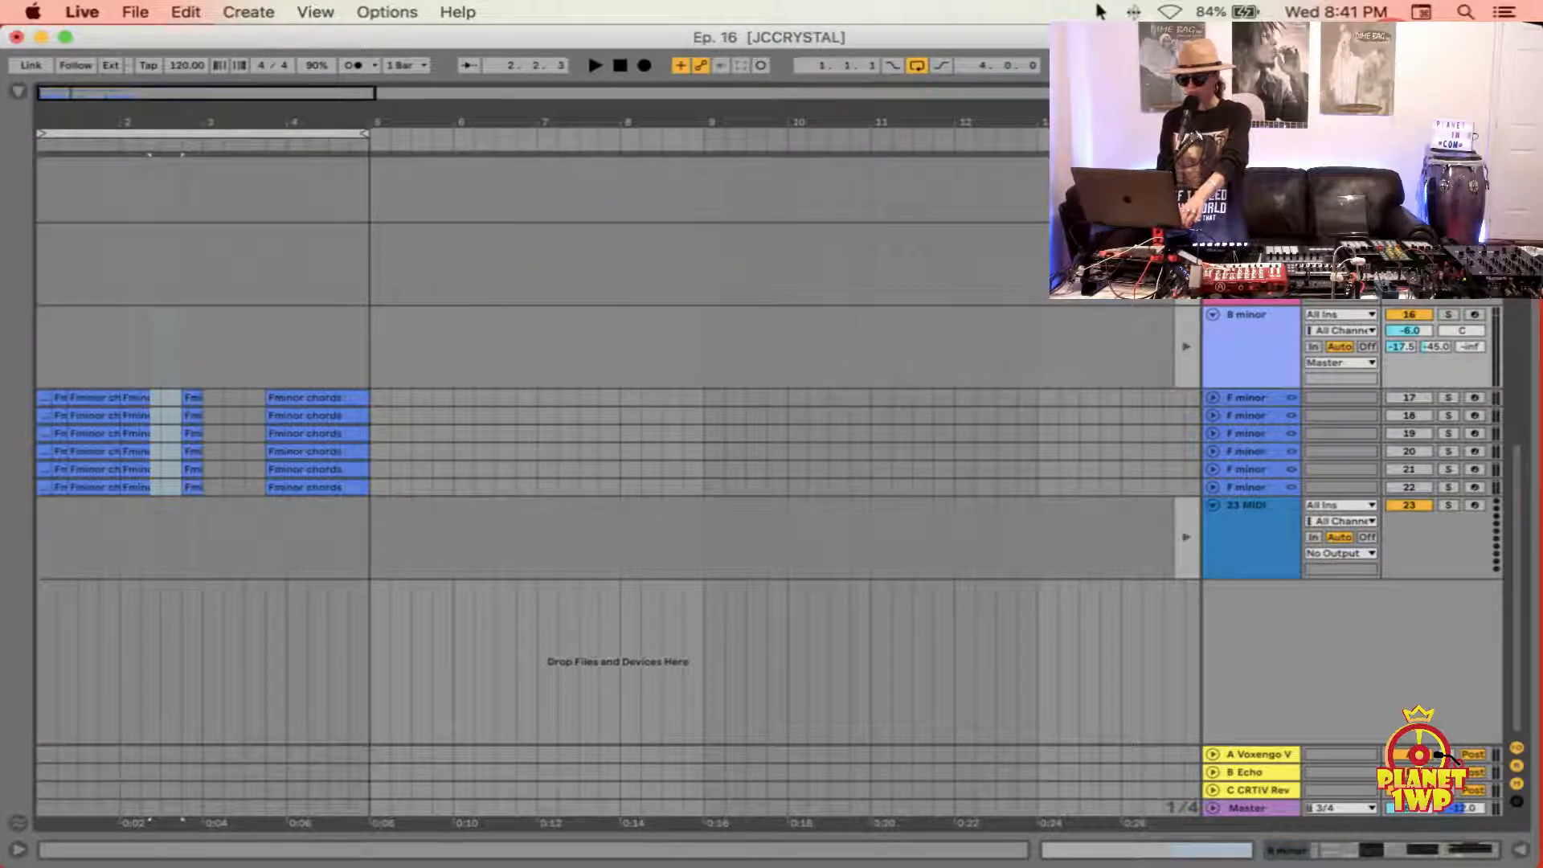
Step: Switch to the Session View and look through its tracks and mixer
{"action": "key", "text": "Tab"}
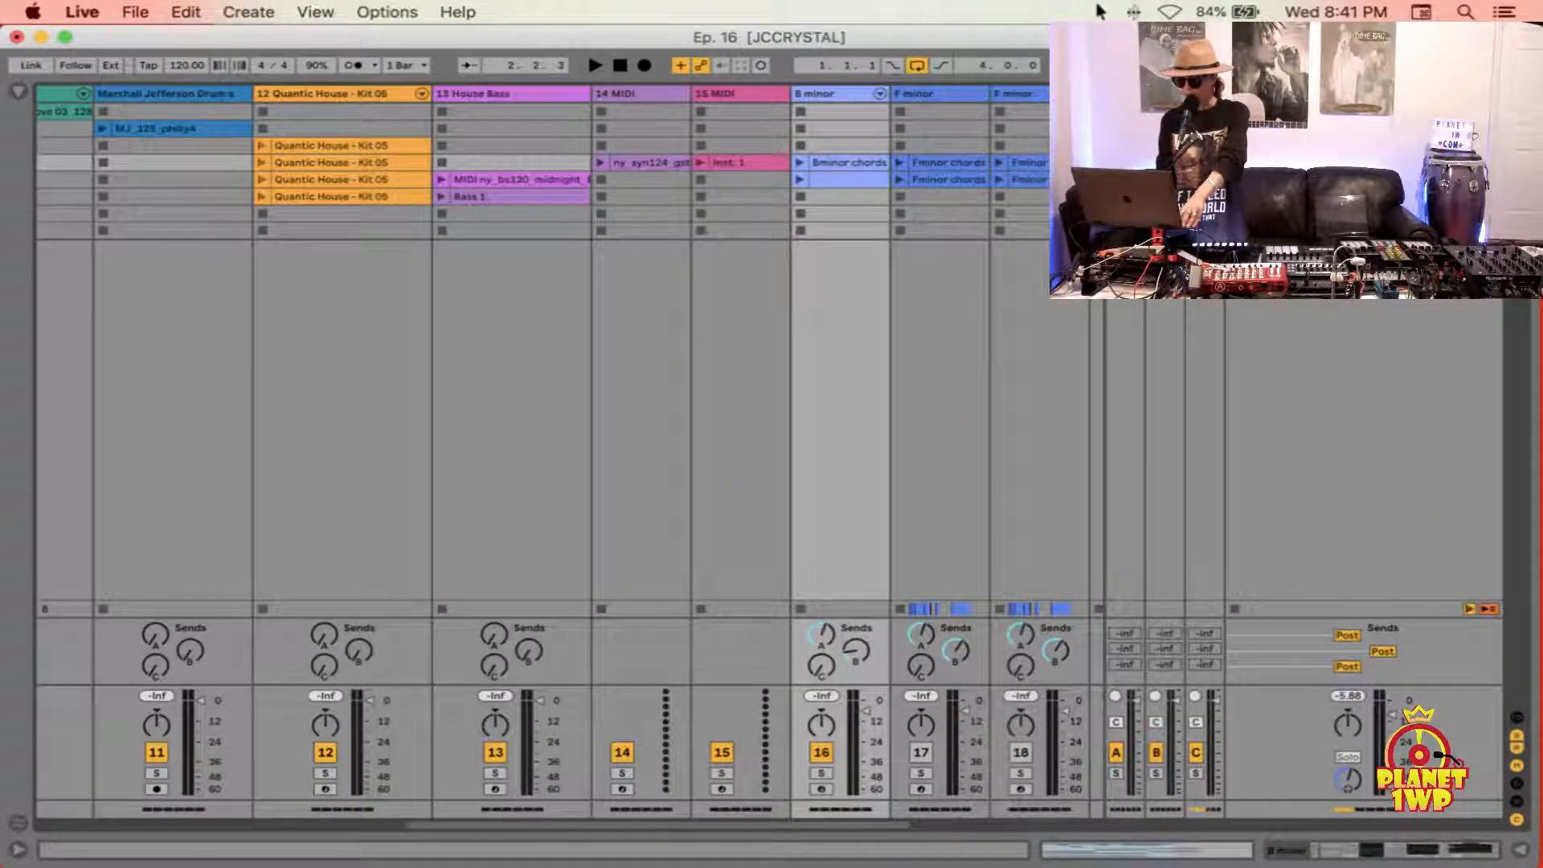
{"action": "left_click", "coordinate": [1515, 820]}
{"action": "left_click", "coordinate": [1515, 820]}
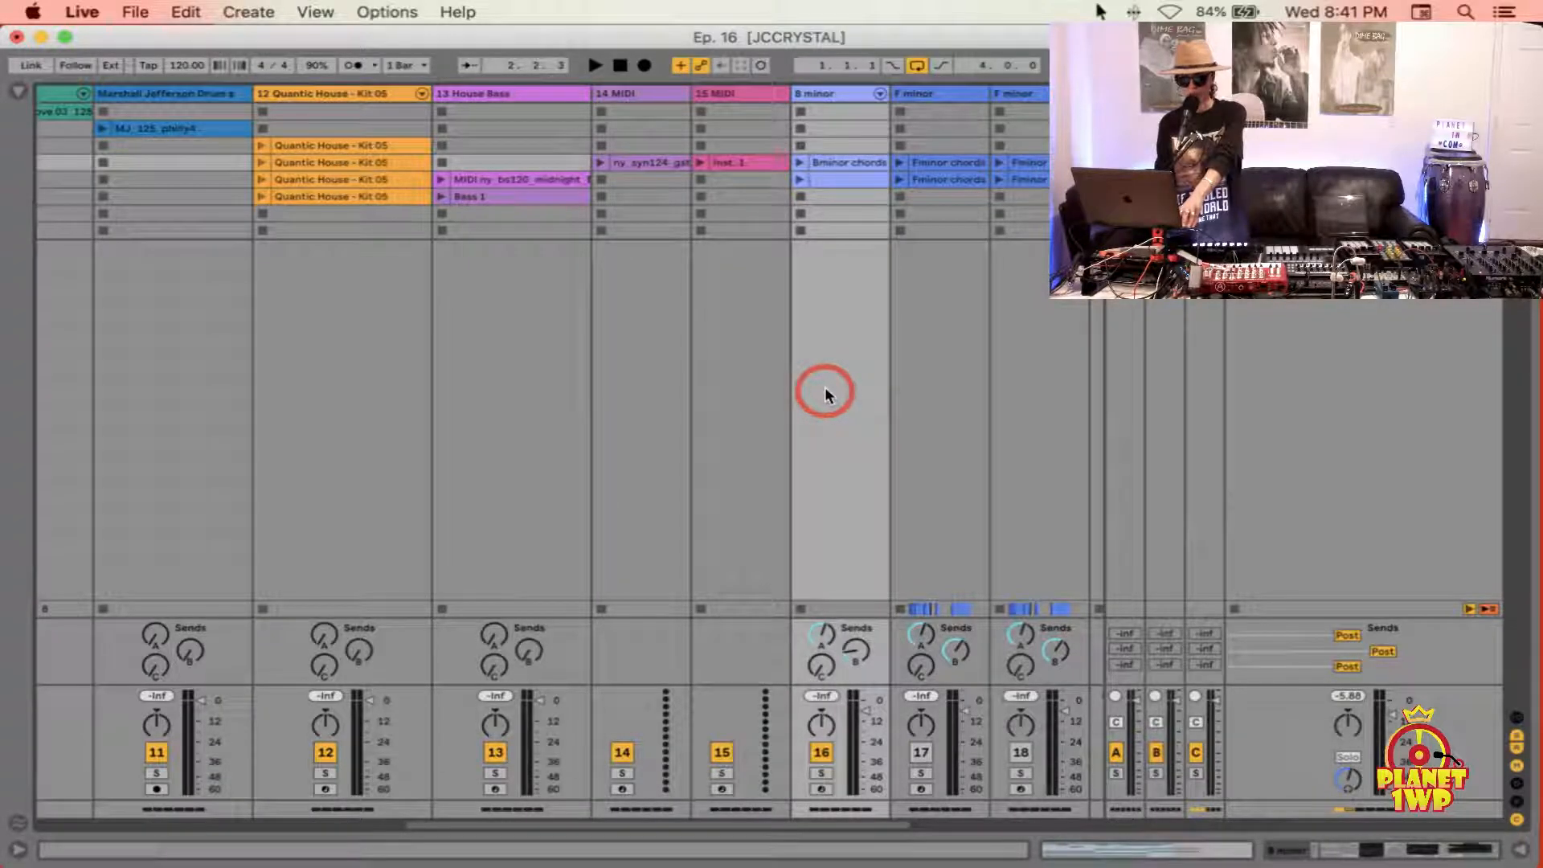
{"action": "scroll", "coordinate": [984, 383], "scroll_direction": "left", "scroll_amount": 5}
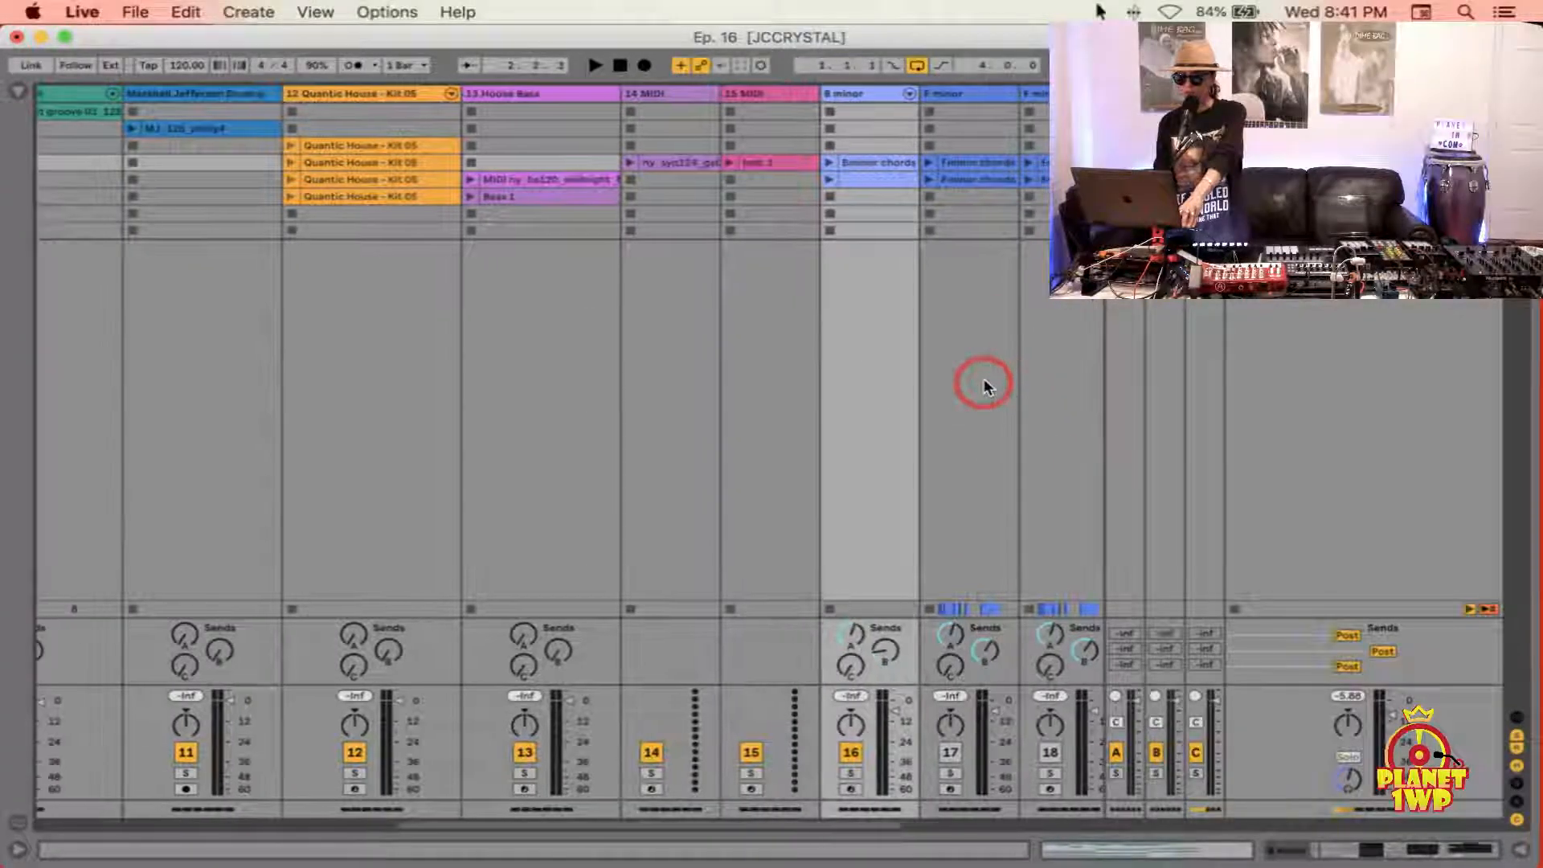
{"action": "scroll", "coordinate": [984, 379], "scroll_direction": "left", "scroll_amount": 3}
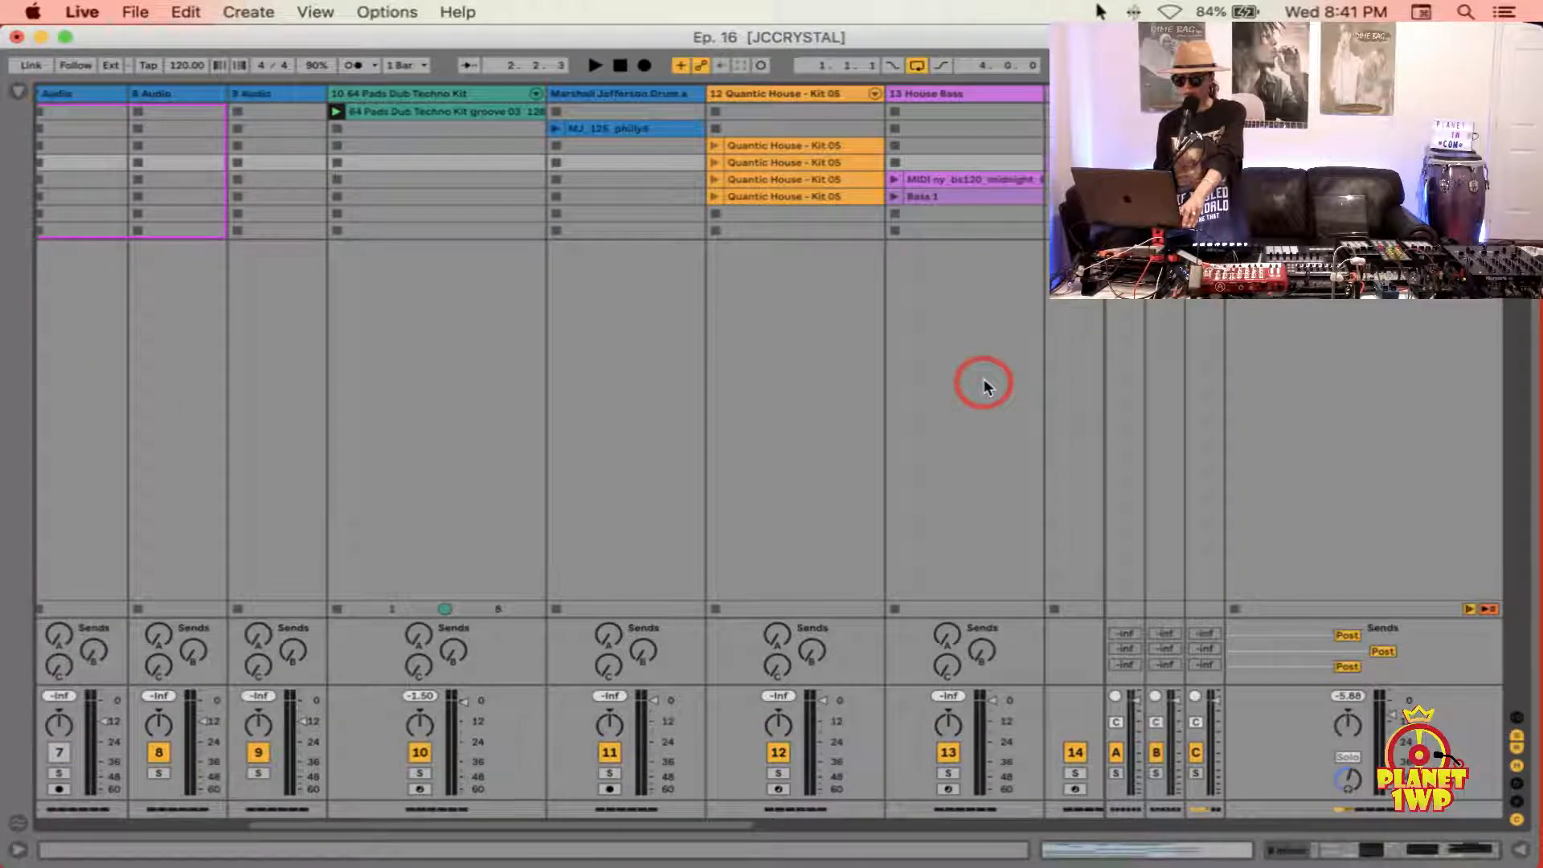
Step: Return to the Arrangement View and show the devices on the Master track
{"action": "key", "text": "Tab"}
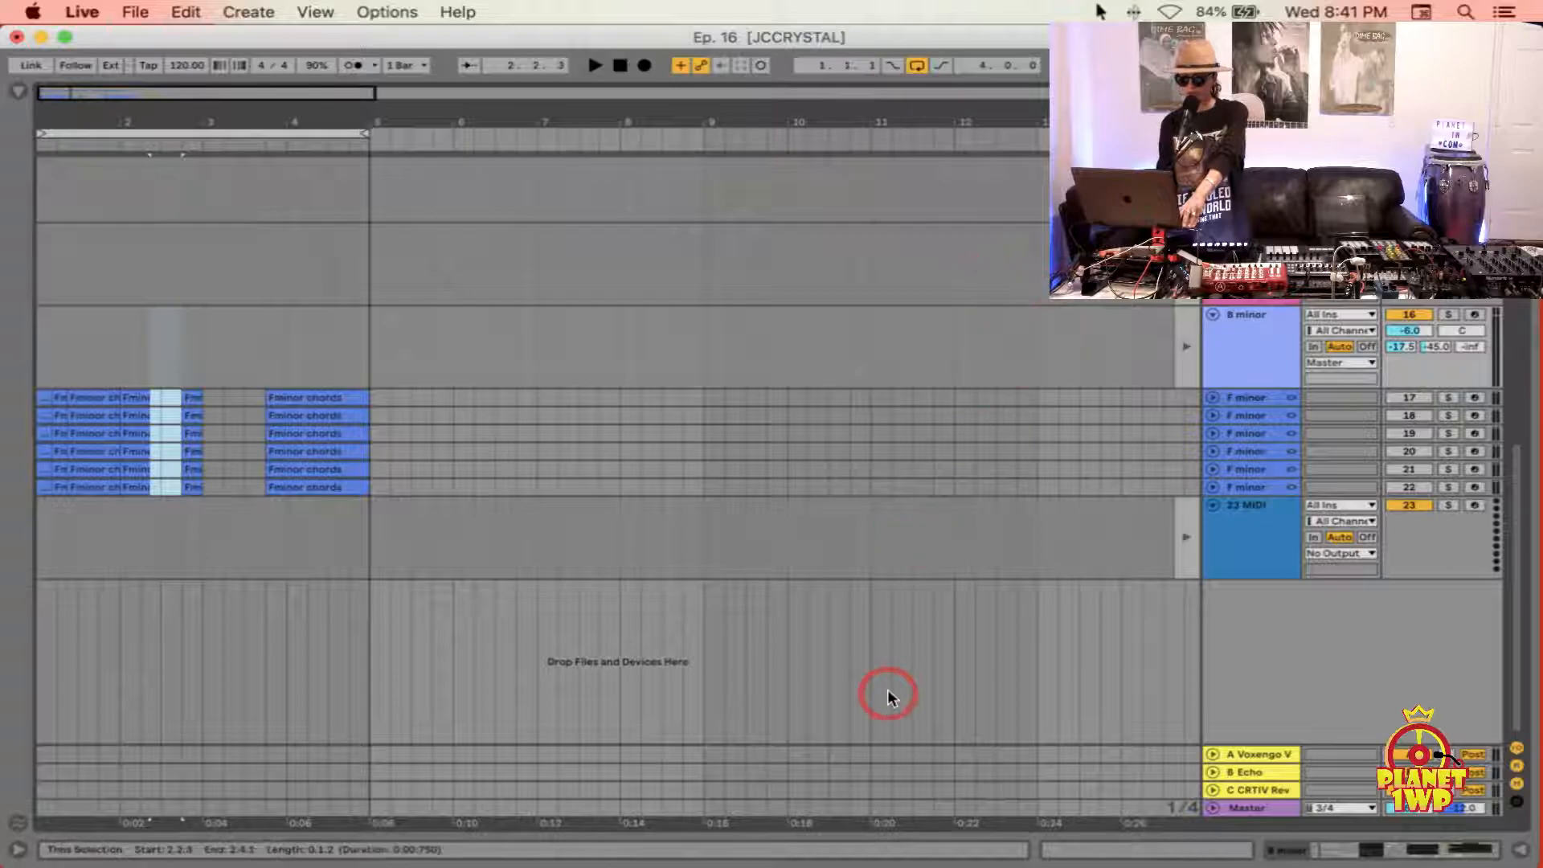
{"action": "double_click", "coordinate": [1249, 807]}
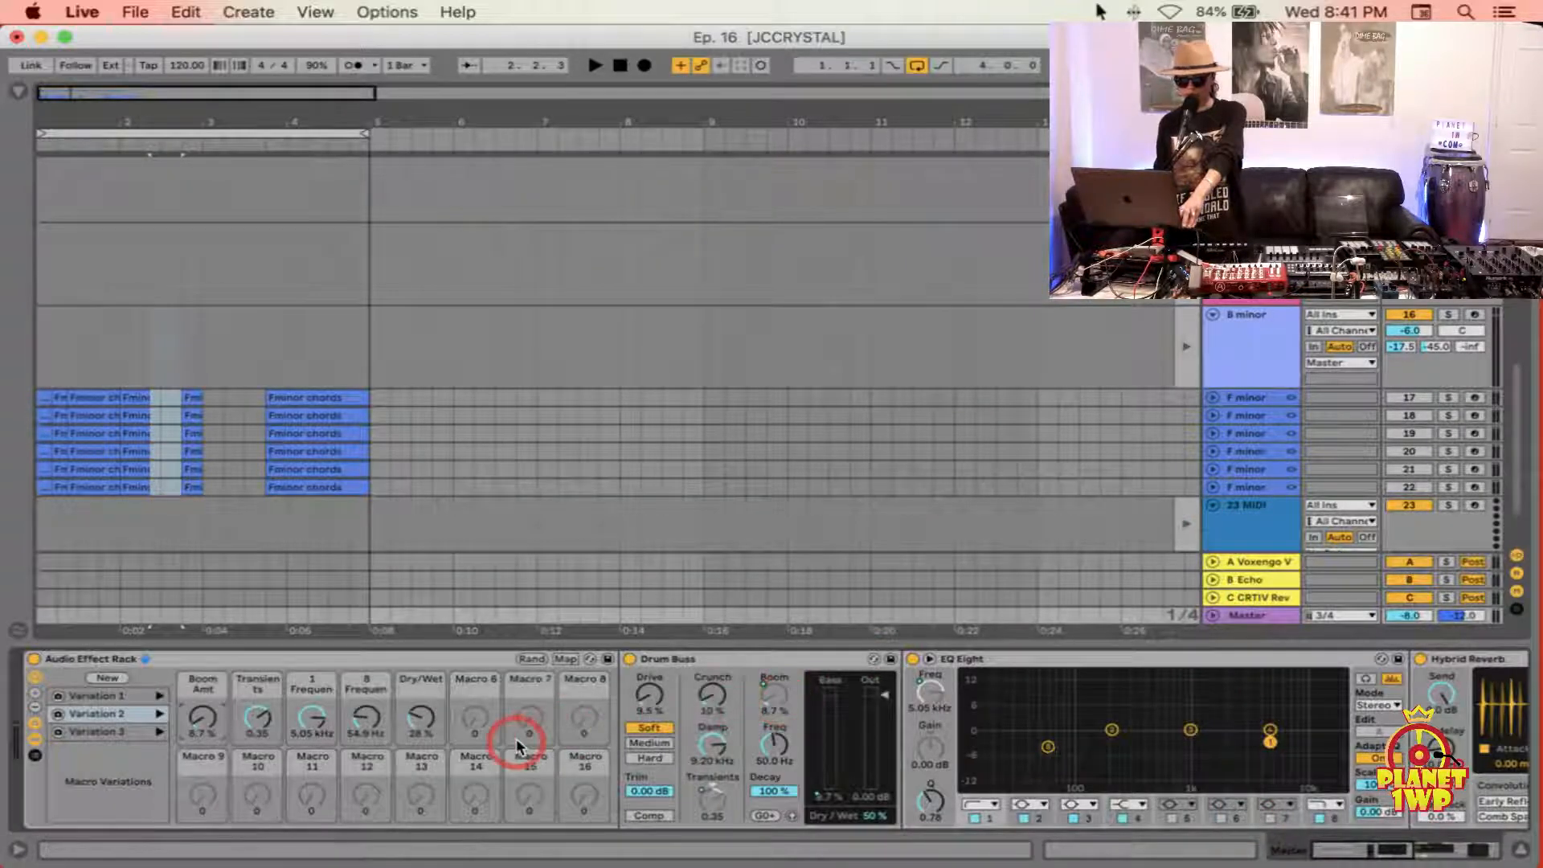
Step: Reduce the number of macro controls shown in the Master track's Audio Effect Rack
{"action": "left_click", "coordinate": [35, 707]}
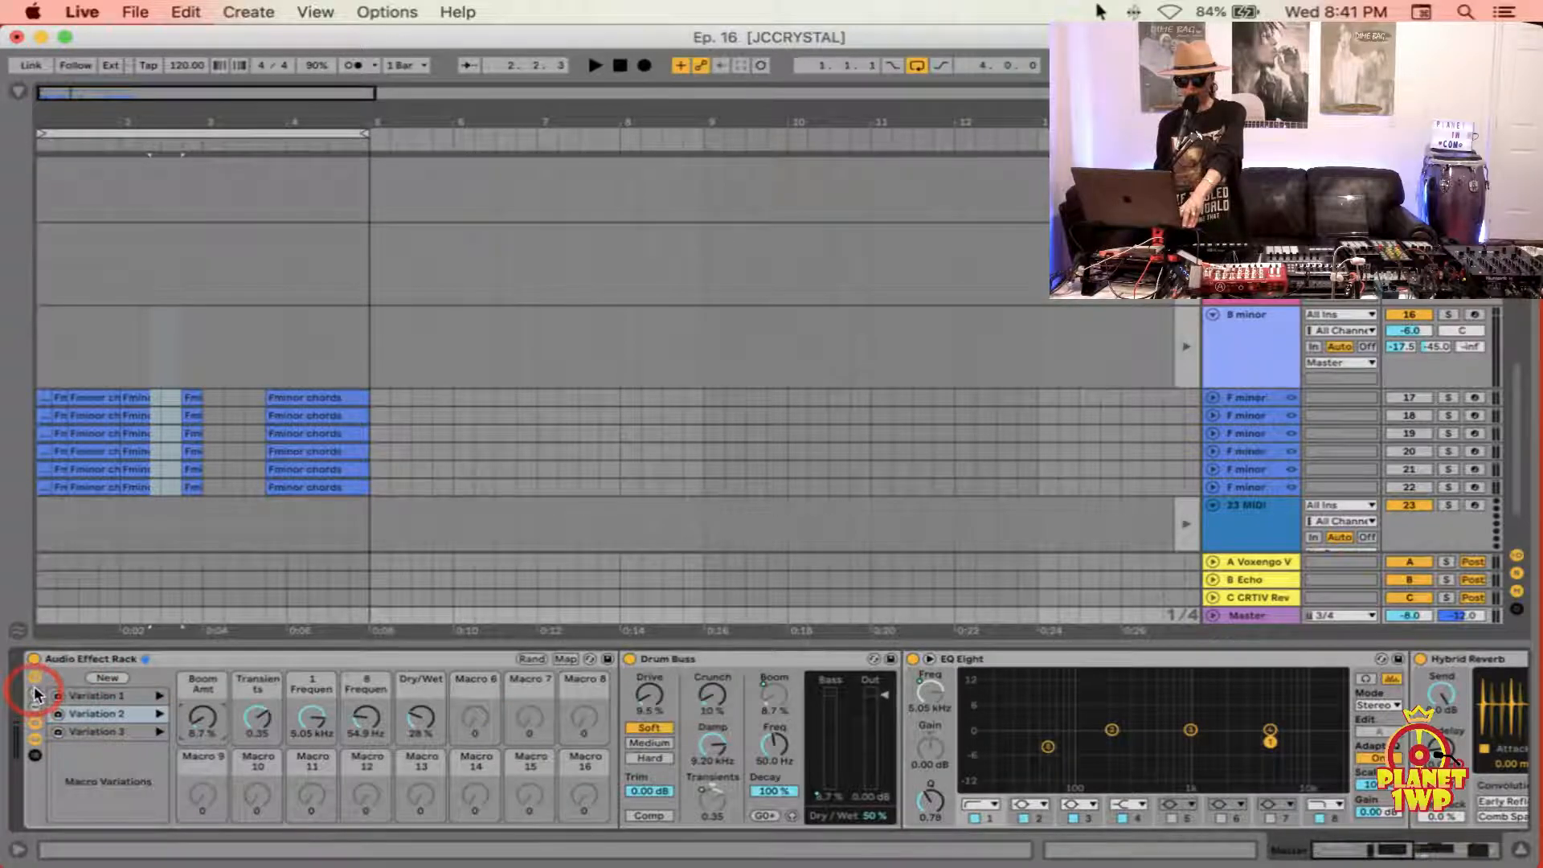
{"action": "left_click", "coordinate": [36, 709]}
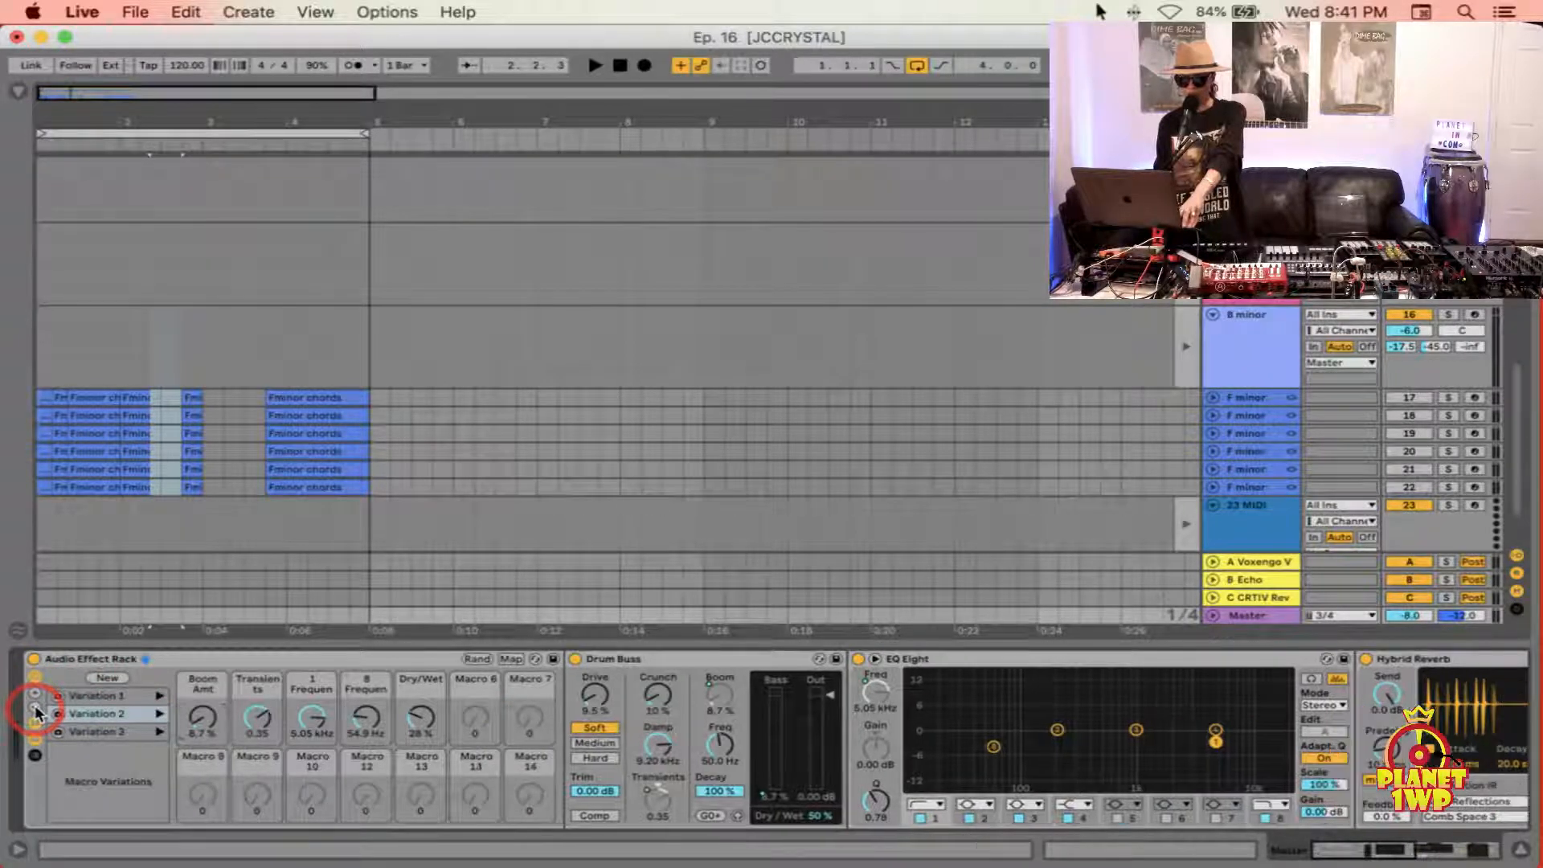
{"action": "left_click", "coordinate": [35, 710]}
{"action": "left_click", "coordinate": [35, 709]}
{"action": "left_click", "coordinate": [36, 709]}
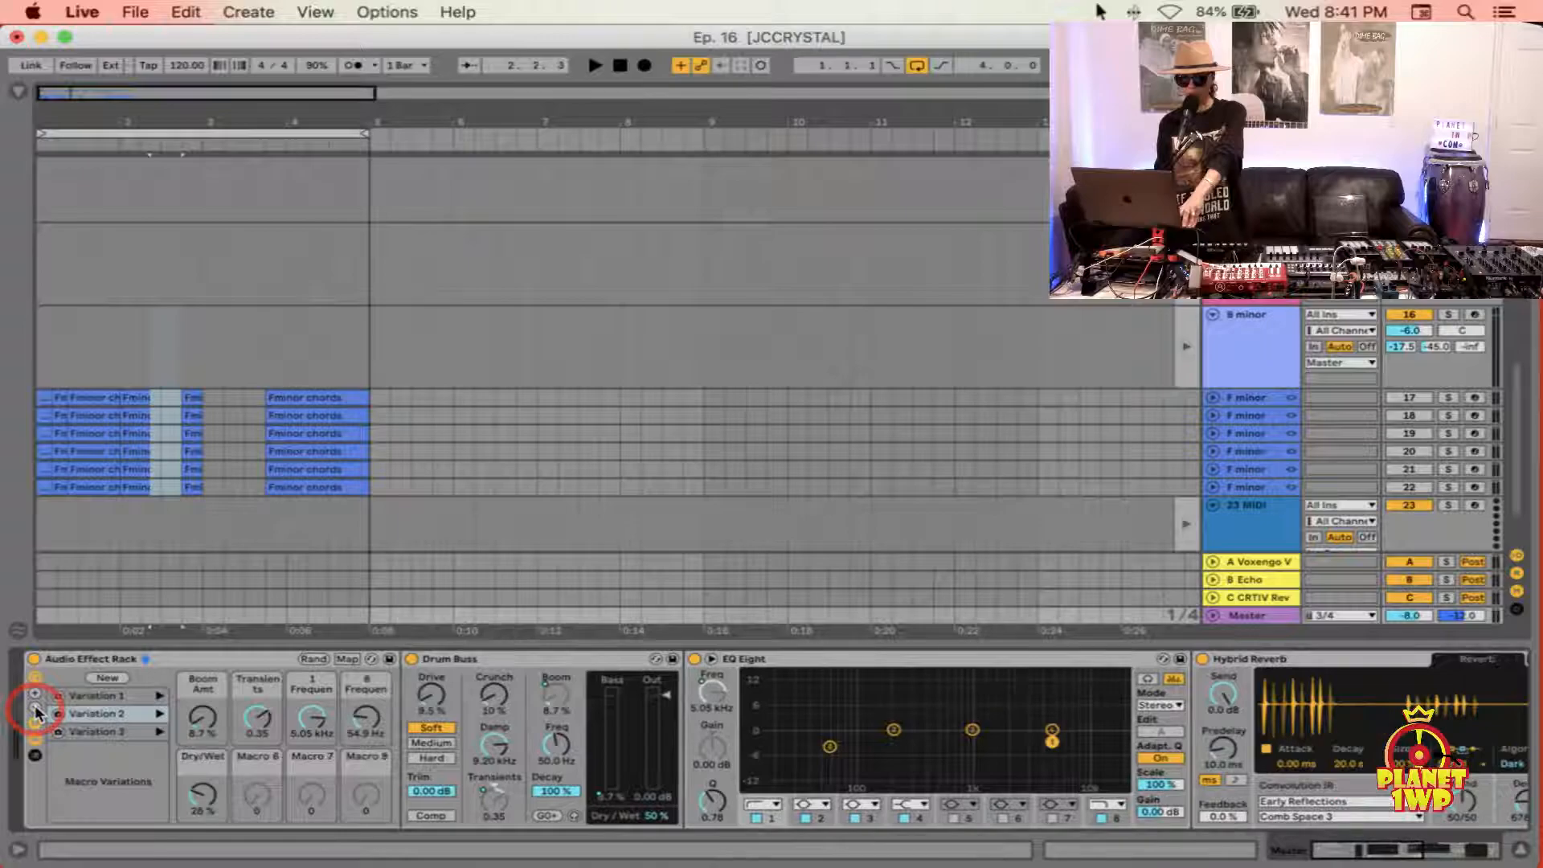
{"action": "left_click", "coordinate": [36, 709]}
{"action": "left_click", "coordinate": [35, 709]}
{"action": "left_click", "coordinate": [36, 709]}
{"action": "left_click", "coordinate": [36, 709]}
Step: Restore the Audio Effect Rack's macro controls to the full set of 16
{"action": "left_click", "coordinate": [36, 695]}
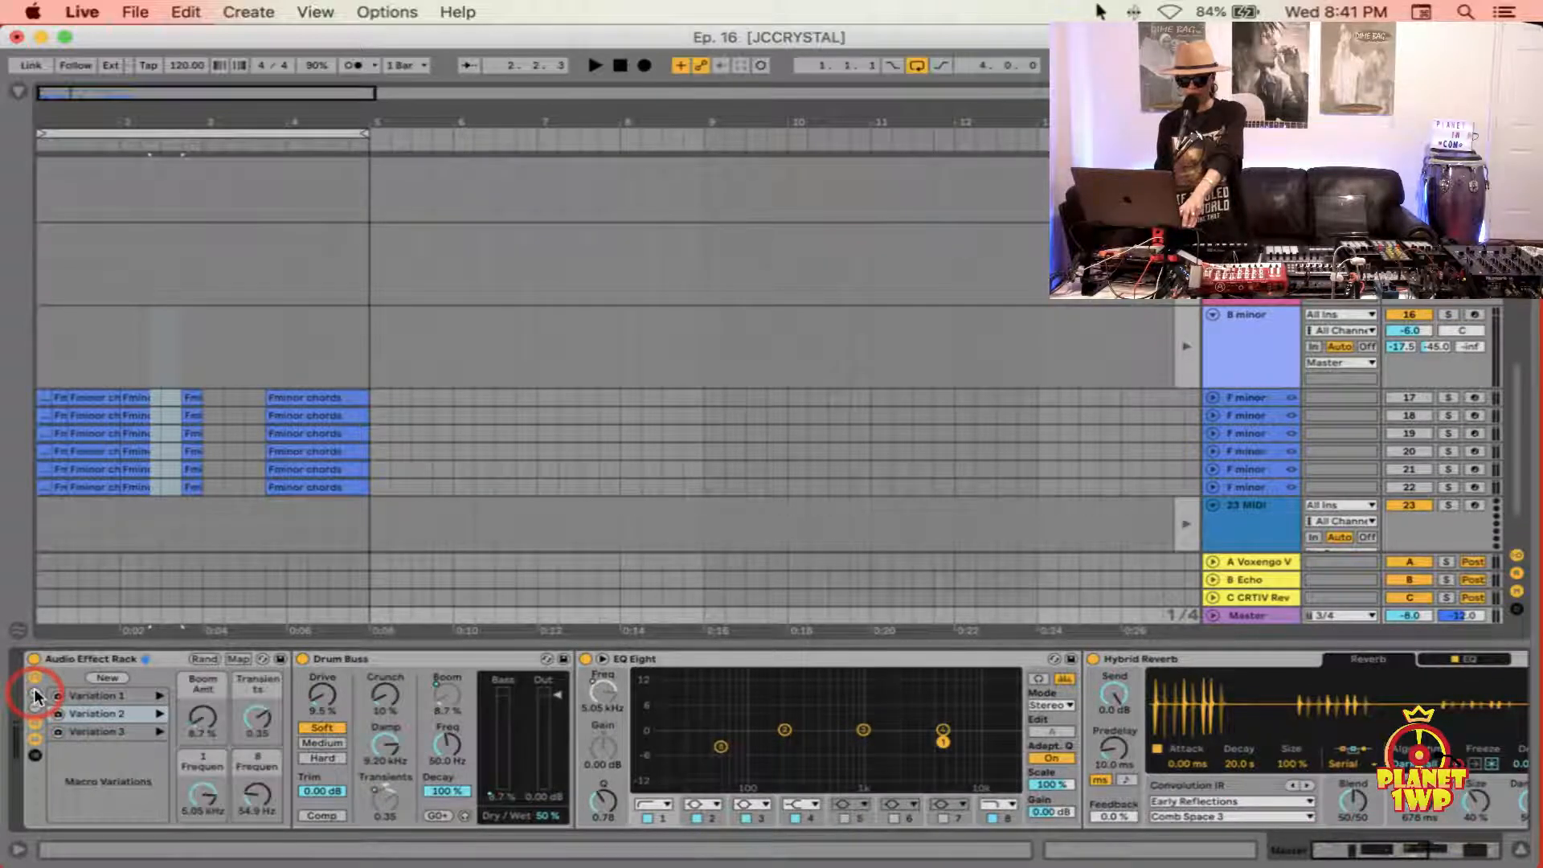
{"action": "left_click", "coordinate": [35, 695]}
{"action": "left_click", "coordinate": [36, 695]}
{"action": "left_click", "coordinate": [35, 694]}
{"action": "left_click", "coordinate": [36, 694]}
{"action": "left_click", "coordinate": [35, 695]}
{"action": "left_click", "coordinate": [35, 695]}
{"action": "left_click", "coordinate": [35, 695]}
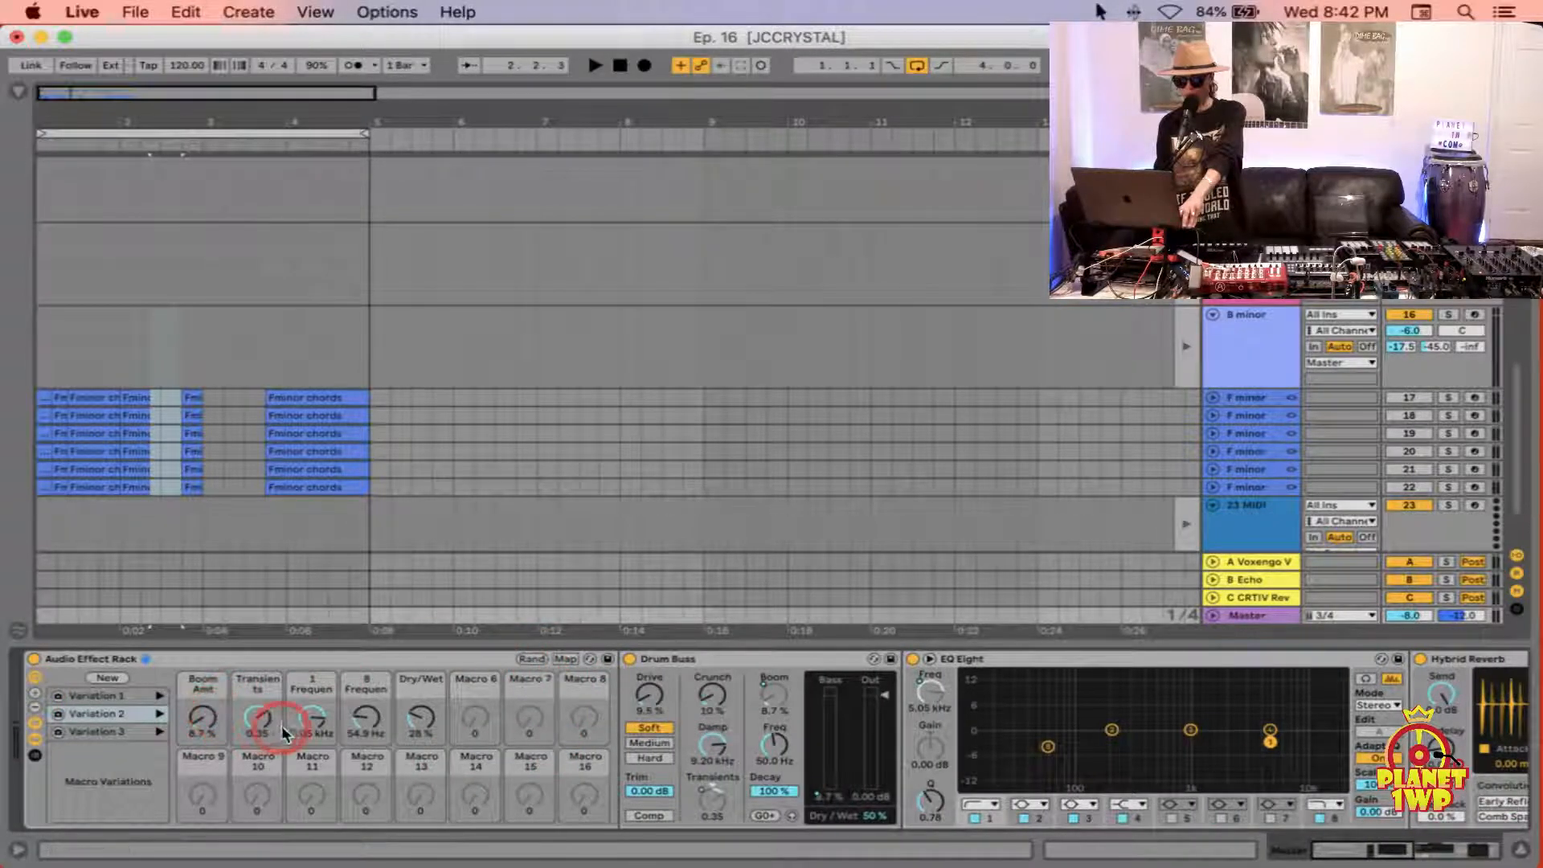
Step: Randomize the rack's macros and exclude the Dry/Wet macro from randomization
{"action": "left_click", "coordinate": [531, 659]}
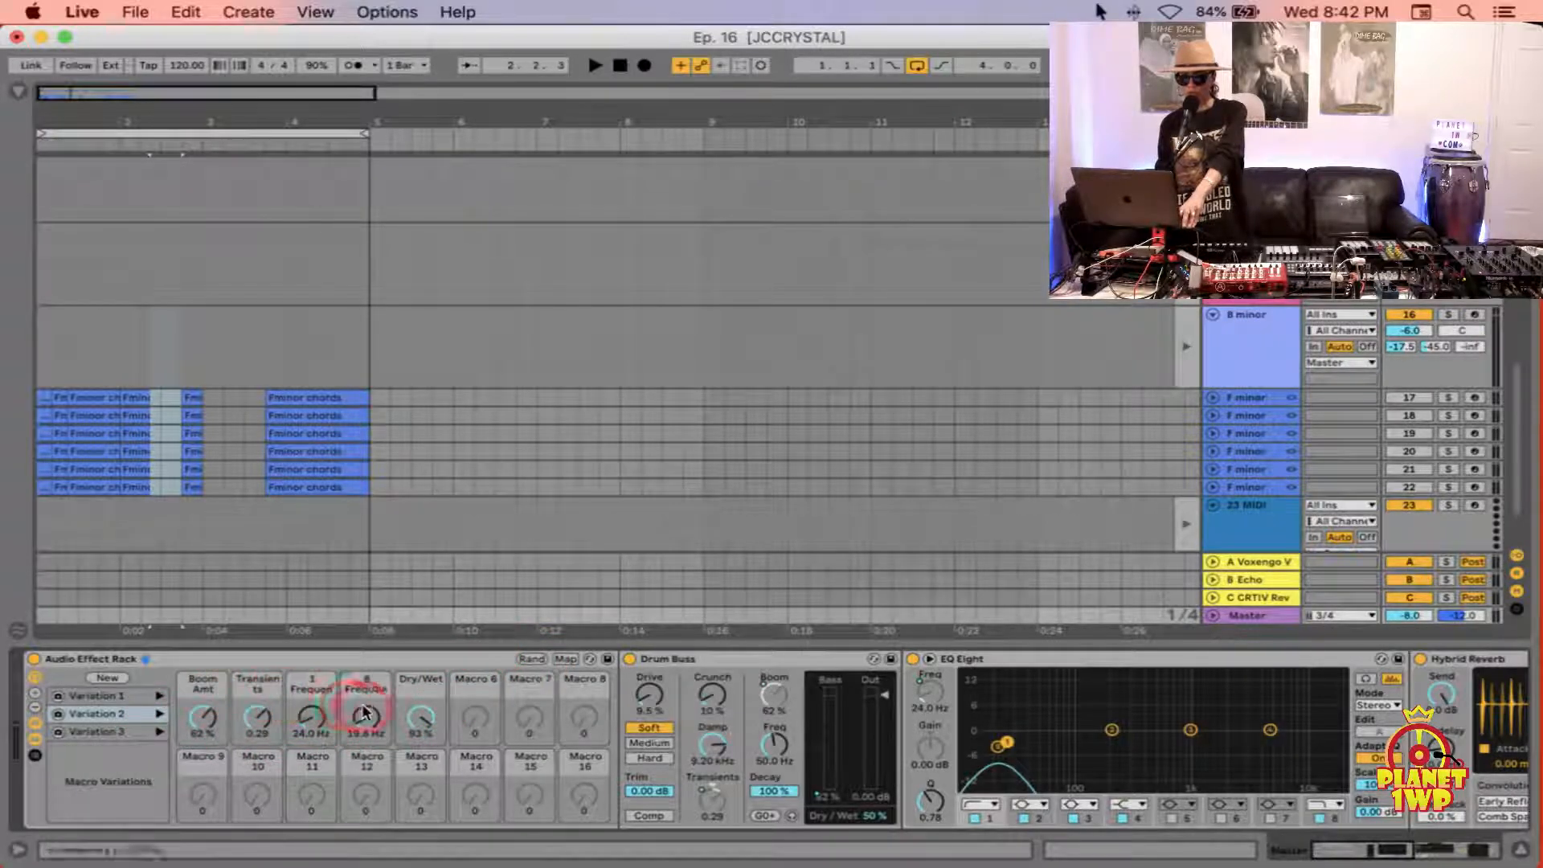
{"action": "right_click", "coordinate": [415, 715]}
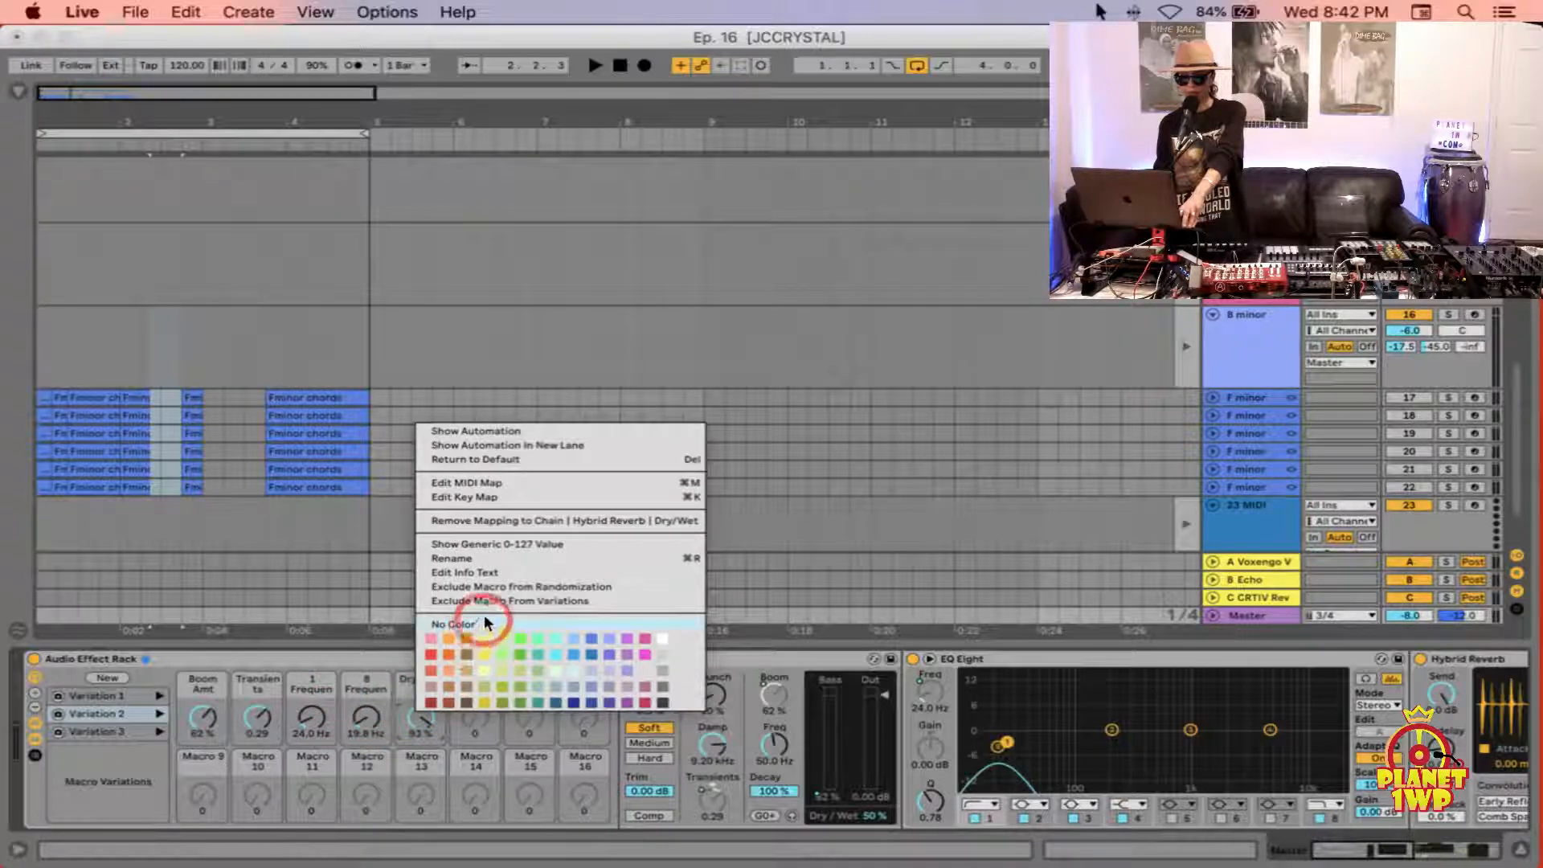
{"action": "left_click", "coordinate": [499, 587]}
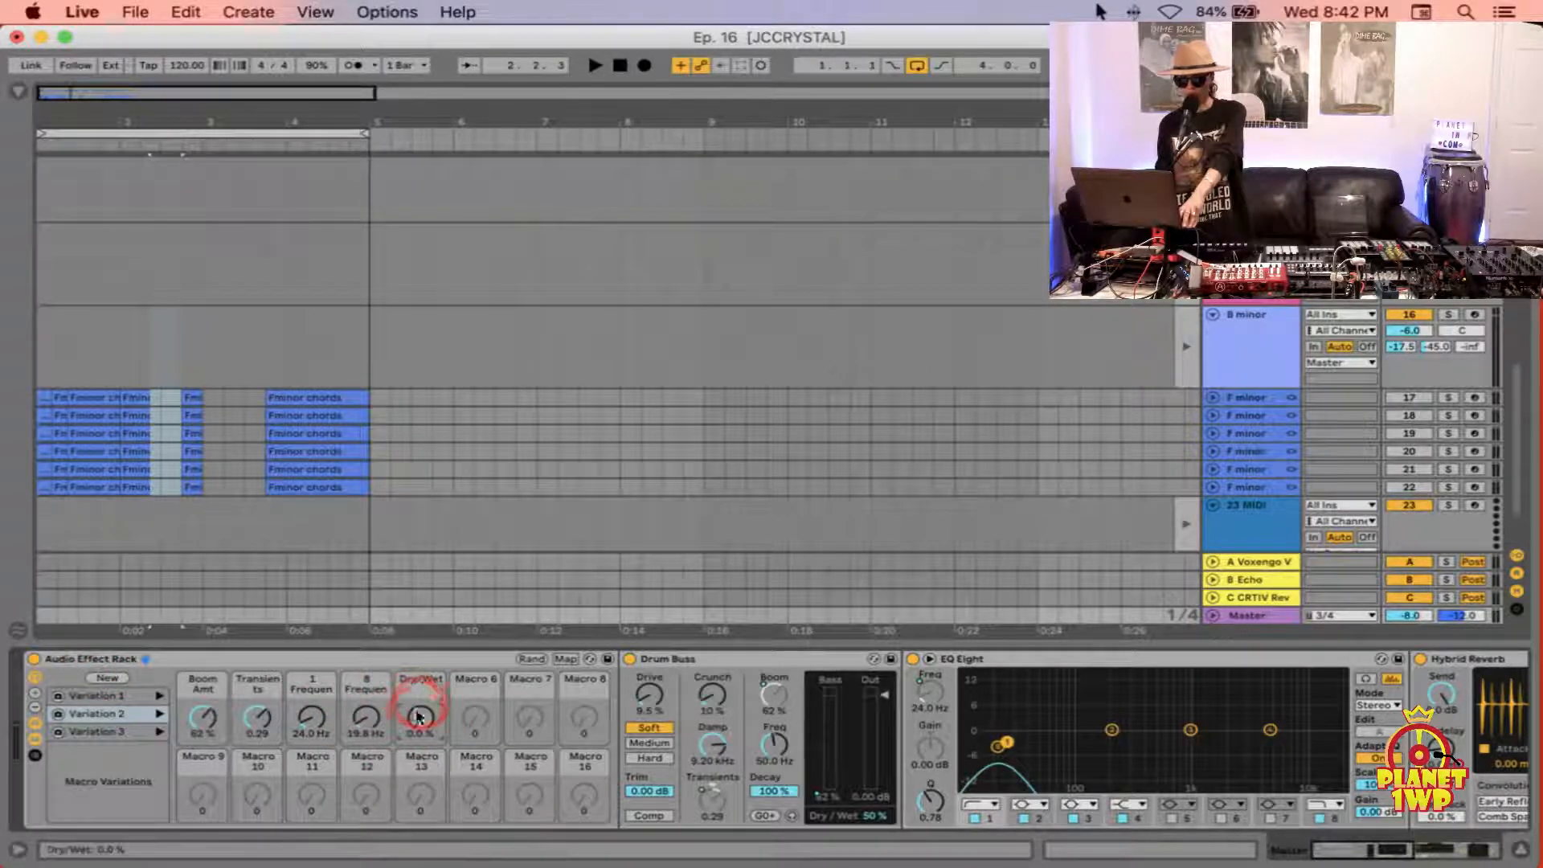
Step: With the Dry/Wet macro at 0.0 %, store a new macro variation and name it dry
{"action": "left_click", "coordinate": [101, 680]}
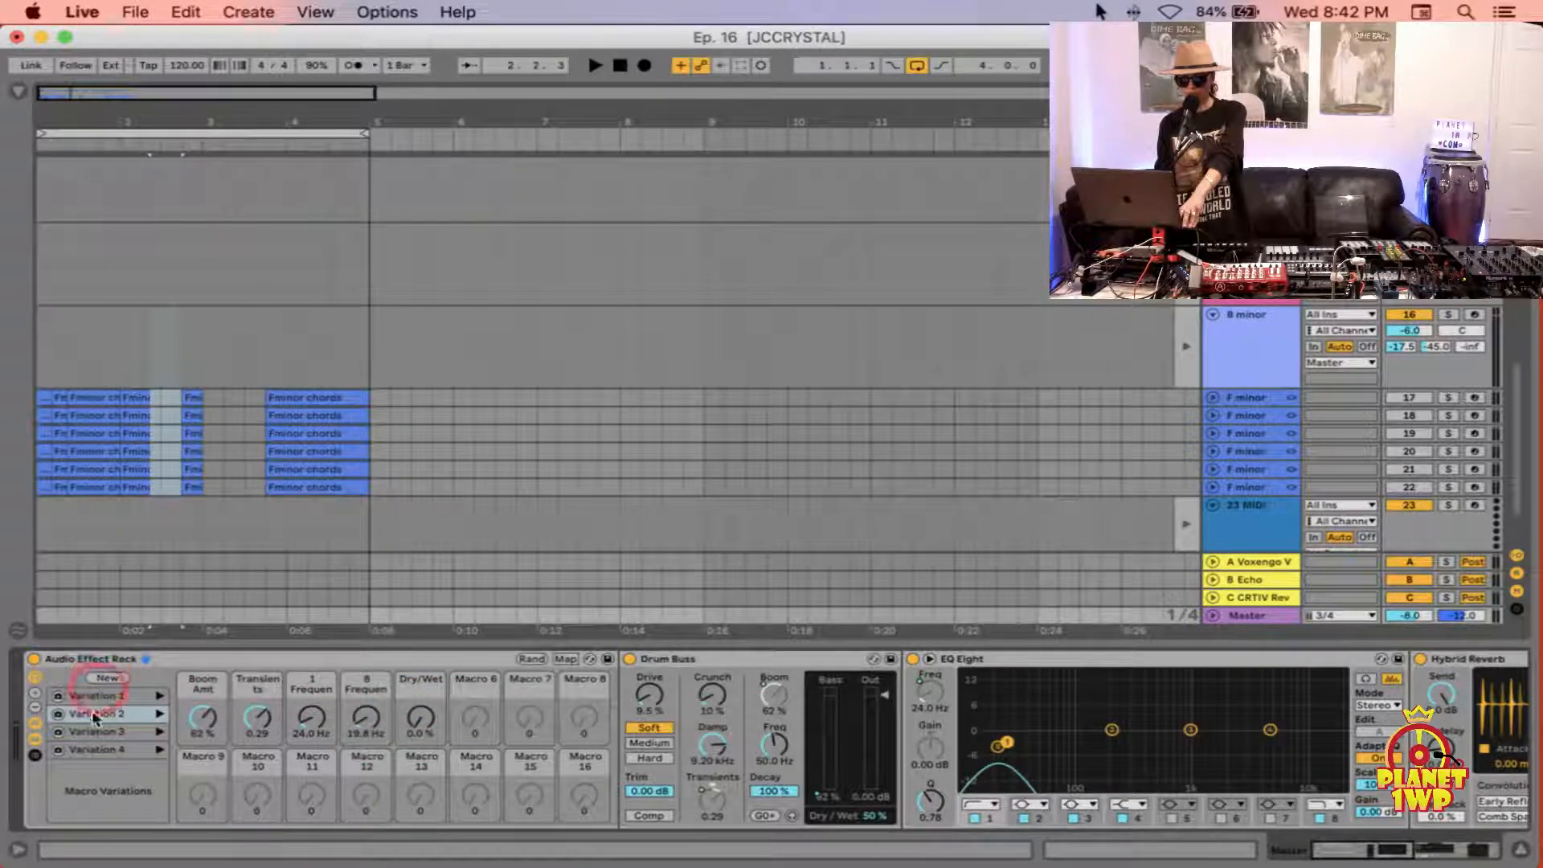
{"action": "left_click", "coordinate": [97, 747]}
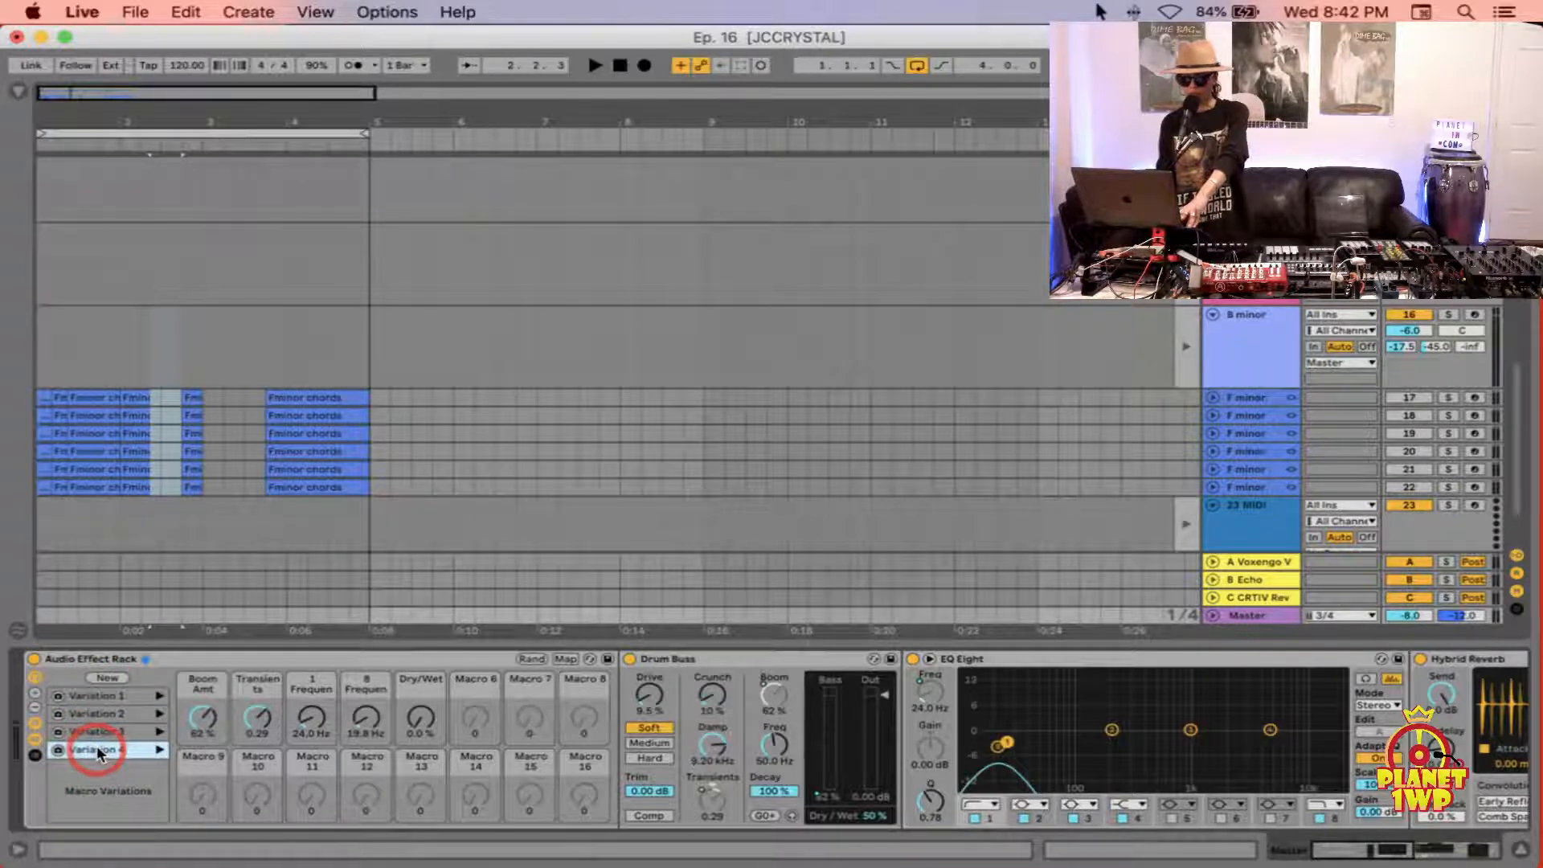
{"action": "double_click", "coordinate": [97, 750]}
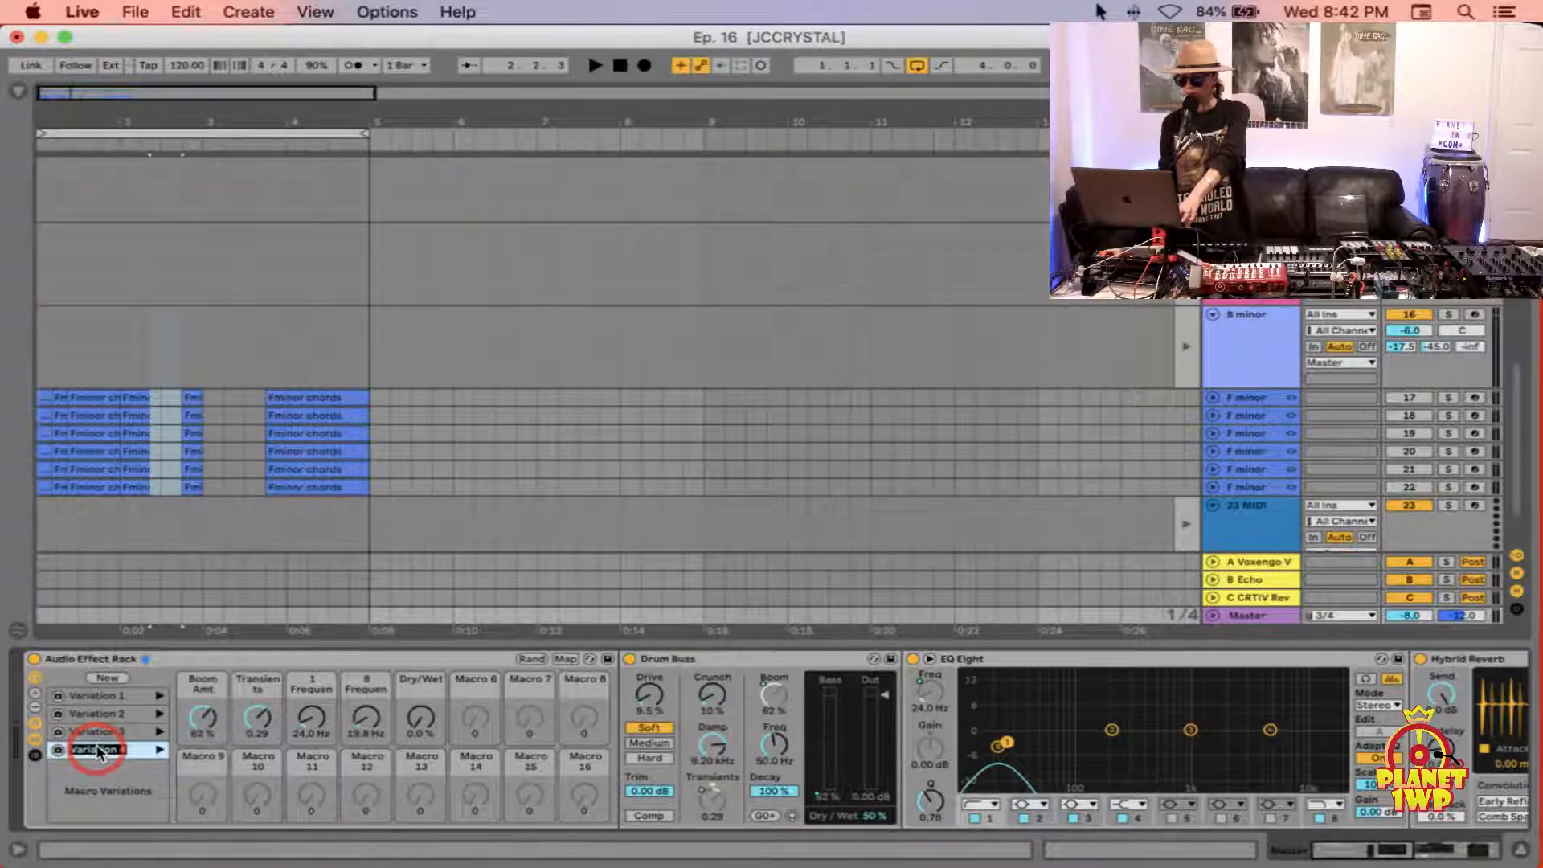
{"action": "type", "text": "dry"}
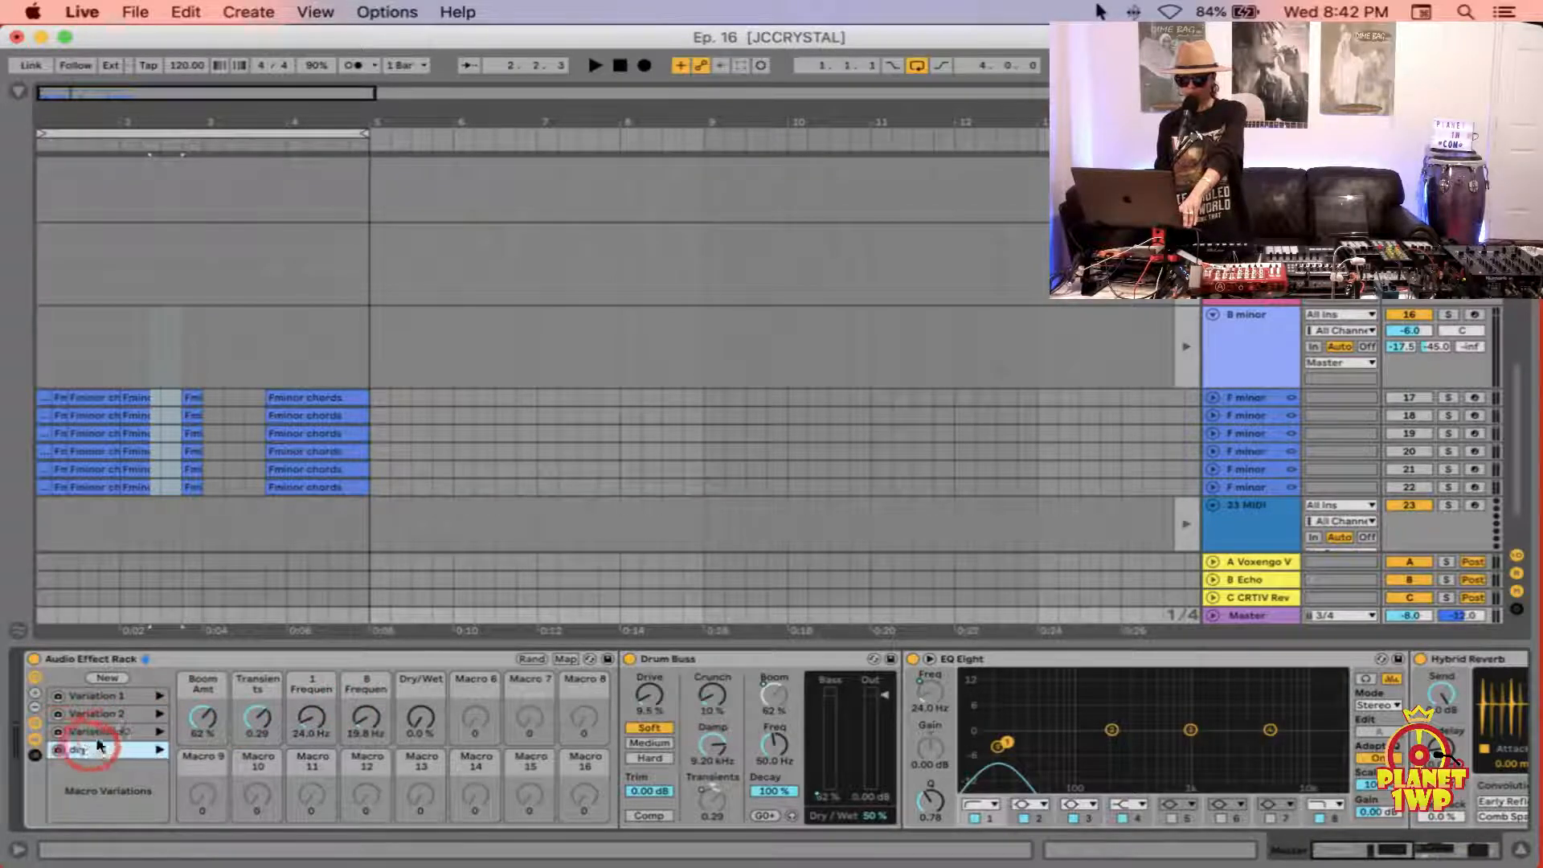
Step: Set the Dry/Wet macro to 100 % and overwrite Variation 3 with the current macro values
{"action": "left_click", "coordinate": [97, 731]}
{"action": "left_click", "coordinate": [420, 723]}
{"action": "left_click_drag", "start_coordinate": [431, 706], "coordinate": [423, 707]}
{"action": "left_click", "coordinate": [132, 765]}
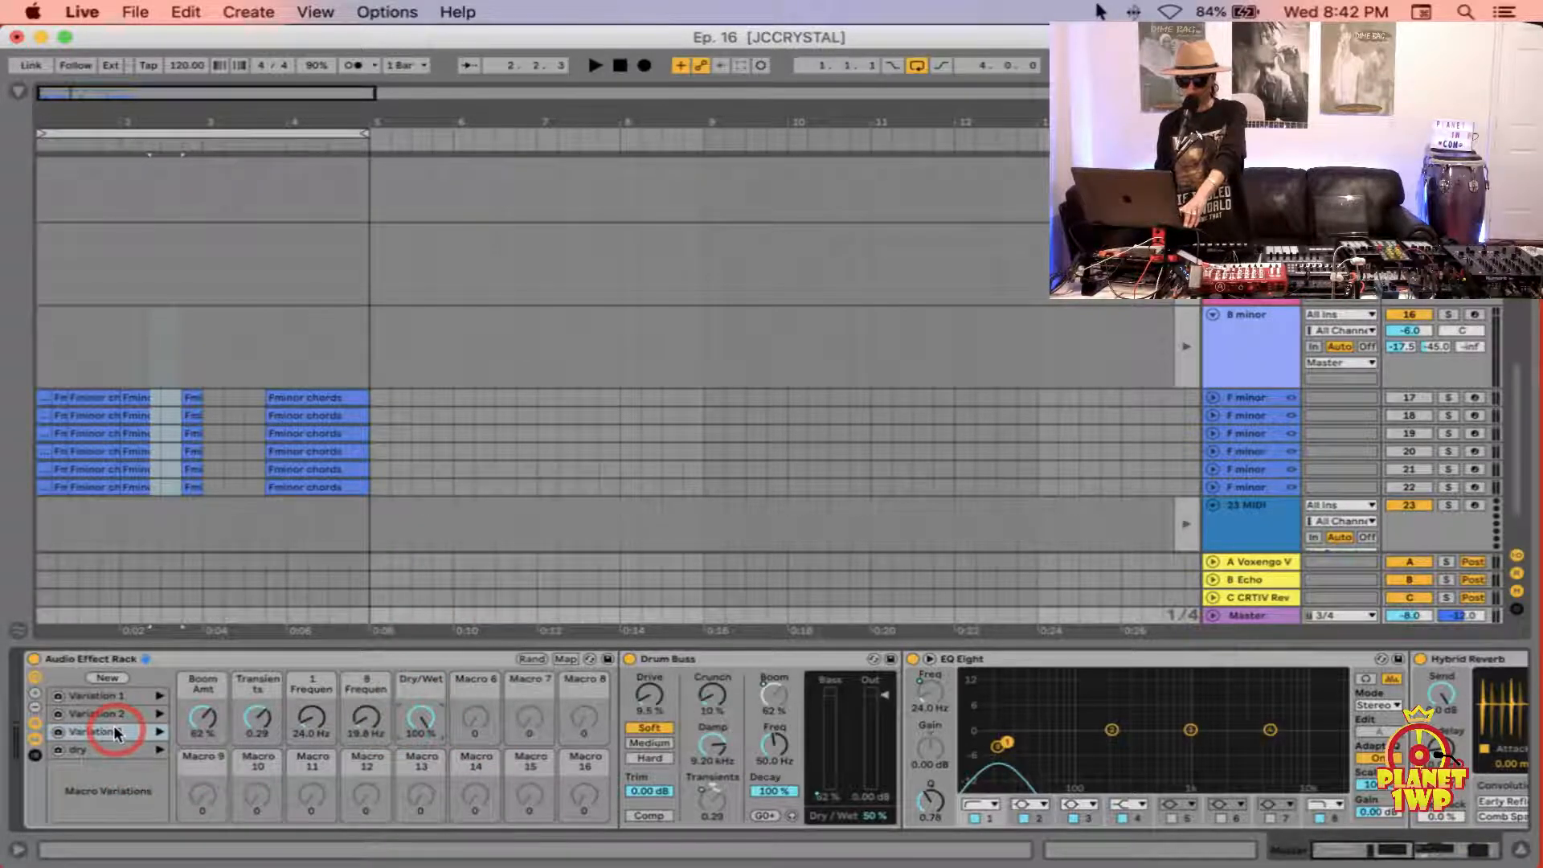
{"action": "left_click", "coordinate": [60, 733]}
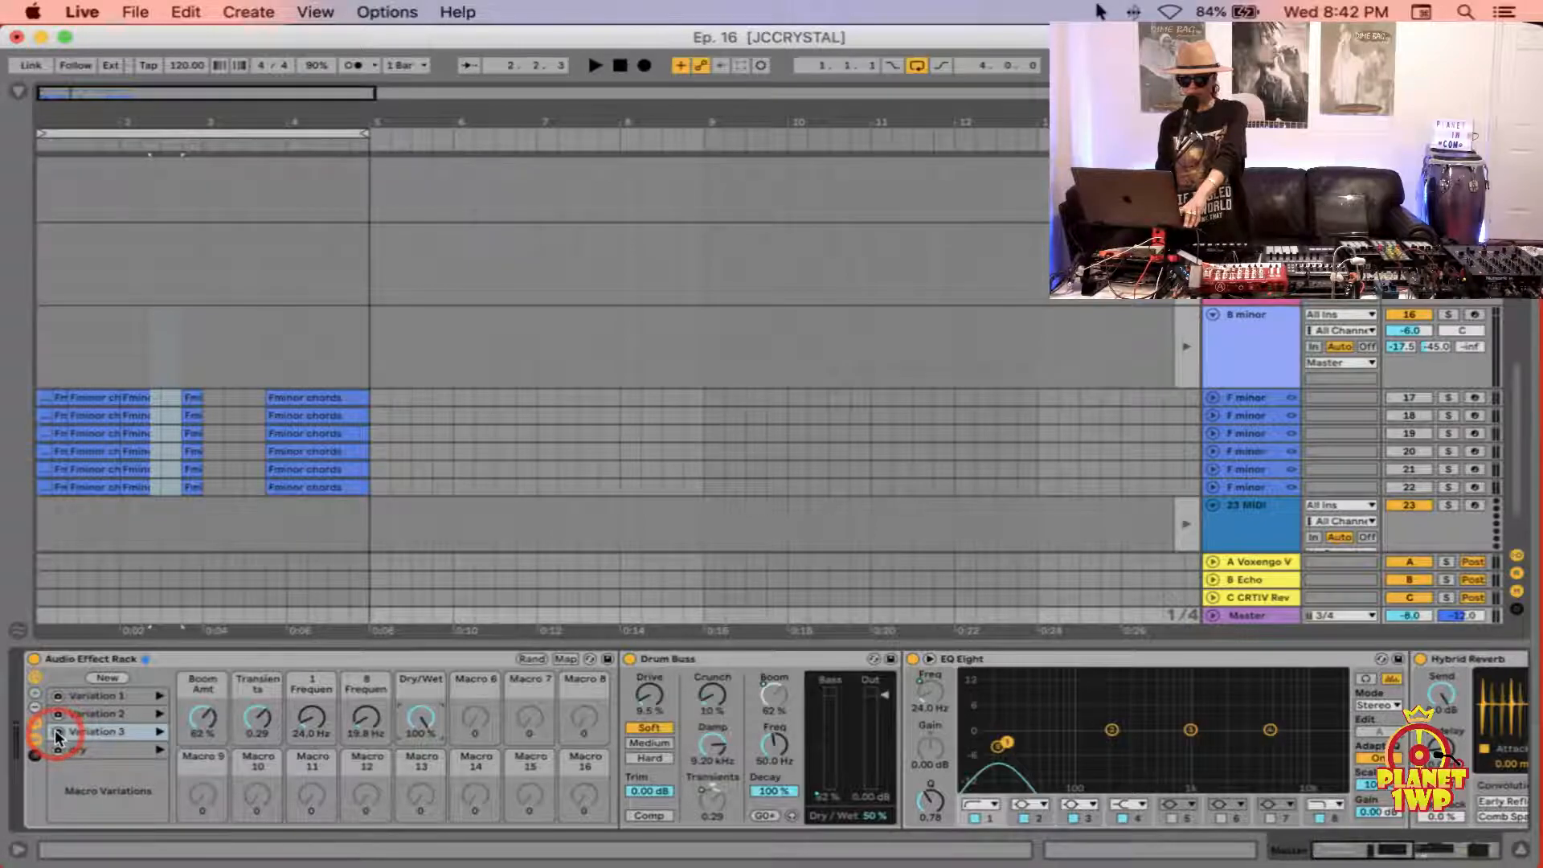
{"action": "left_click", "coordinate": [85, 735]}
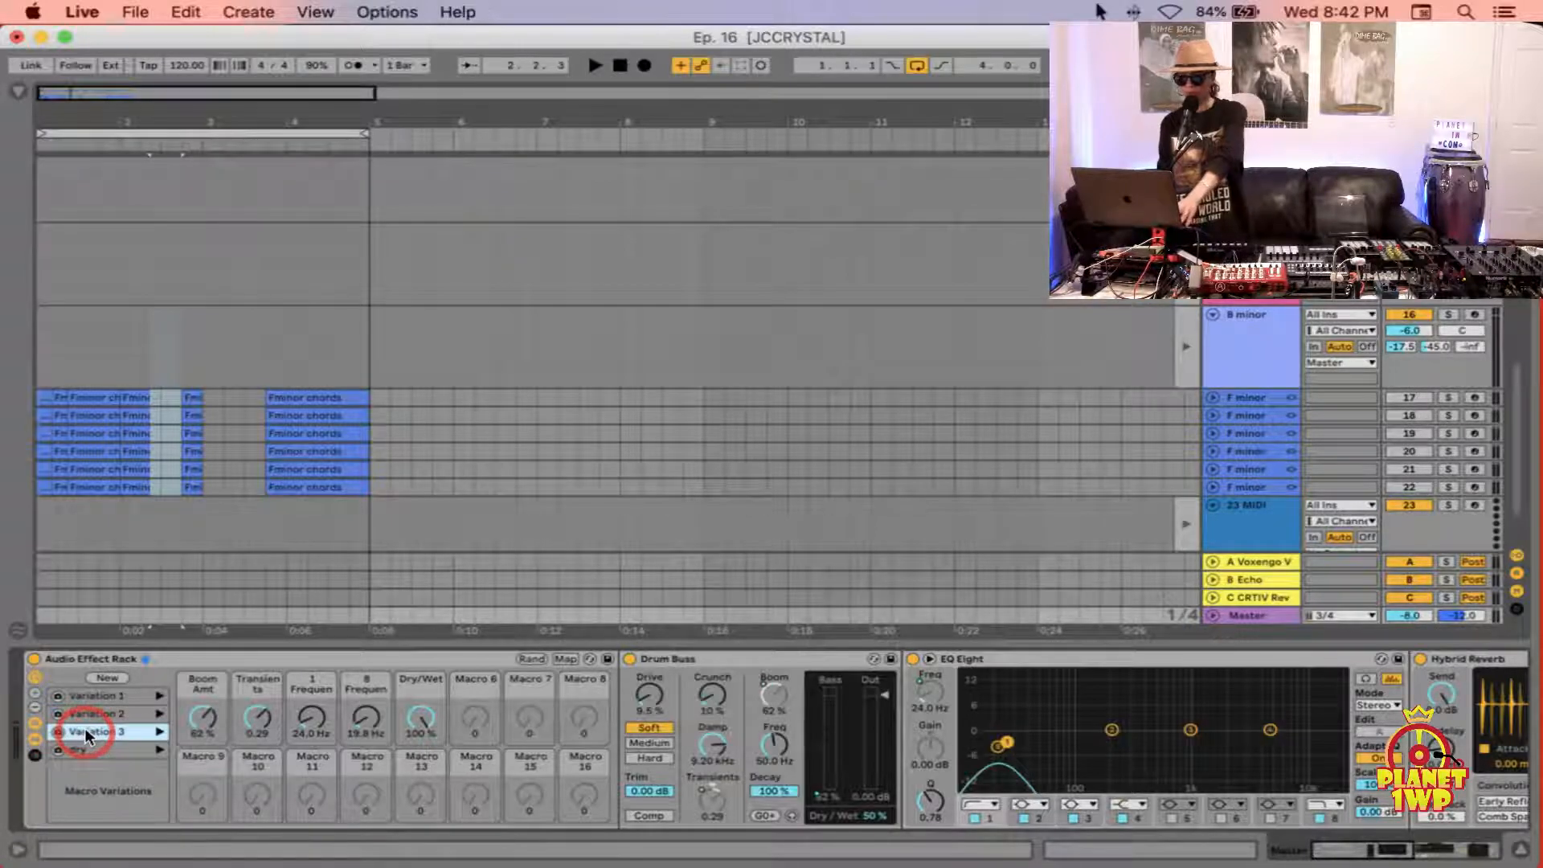
Step: Rename the macro Variation 3 as Wet, and recall the dry variation followed by Wet
{"action": "type", "text": "Wet"}
{"action": "left_click", "coordinate": [158, 750]}
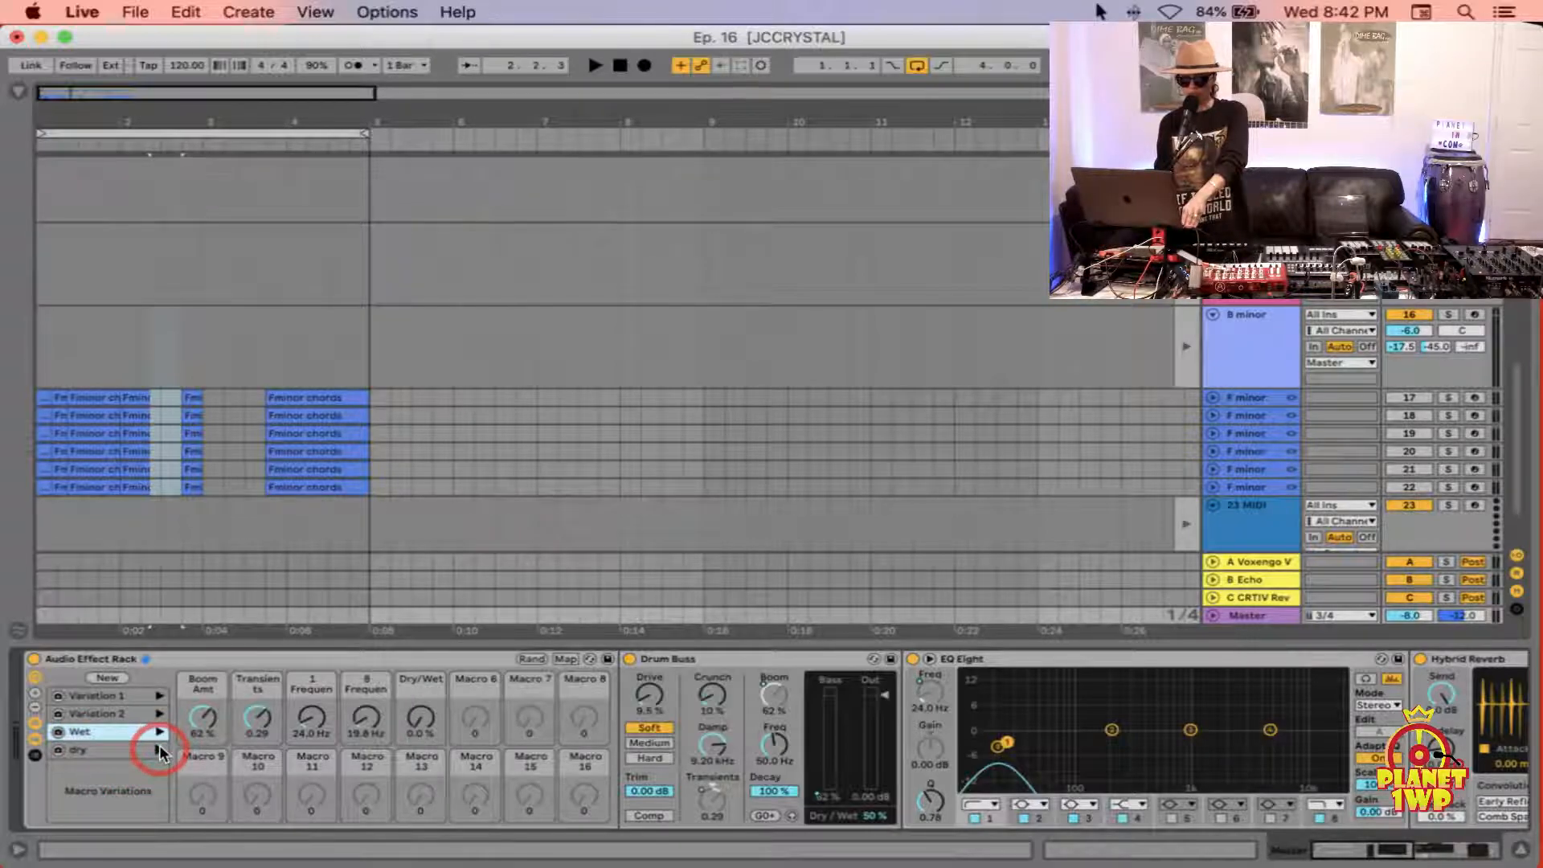
{"action": "left_click", "coordinate": [159, 732]}
Step: Delete the Wet macro variation from the Audio Effect Rack
{"action": "mouse_move", "coordinate": [103, 729]}
{"action": "left_mouse_down"}
{"action": "mouse_move", "coordinate": [94, 768]}
{"action": "mouse_move", "coordinate": [95, 728]}
{"action": "left_mouse_up"}
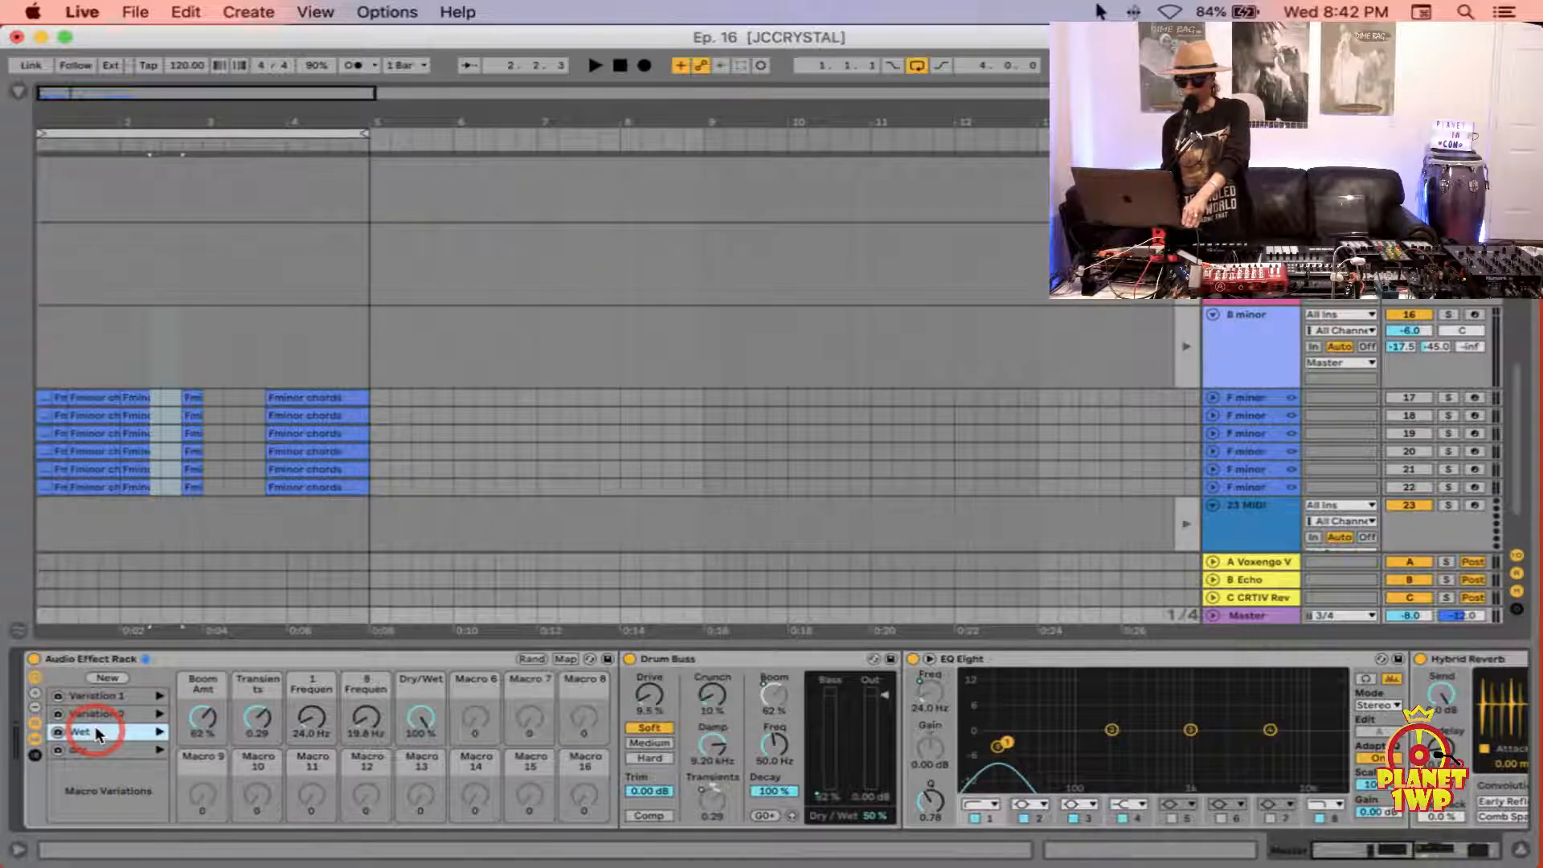
{"action": "key", "text": "Delete"}
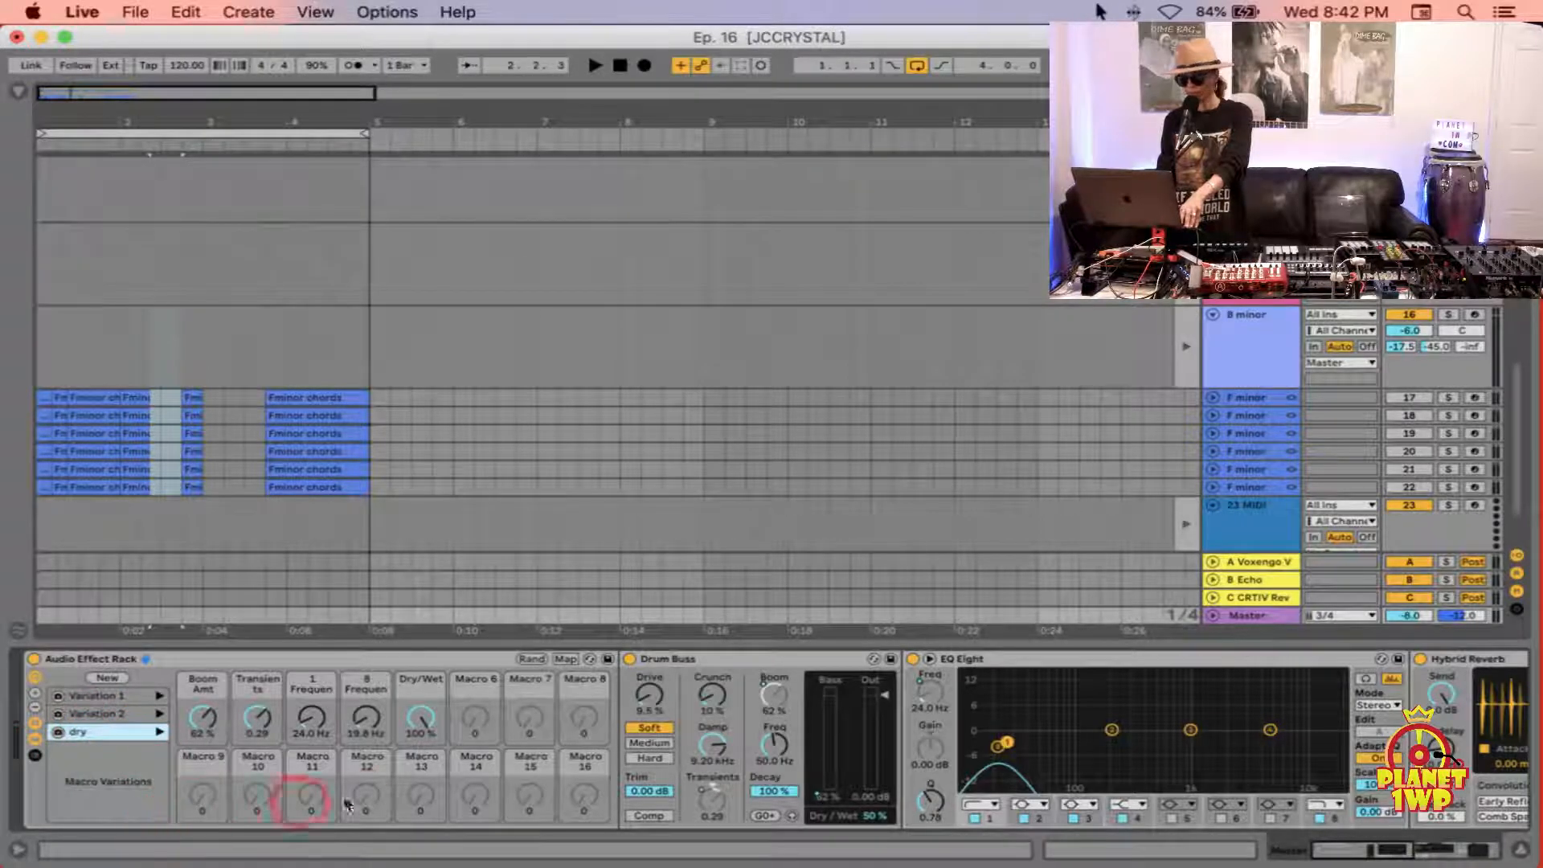
Step: Examine Hybrid Reverb in the device chain and locate it among the Reverb & Resonance audio effects in the browser
{"action": "scroll", "coordinate": [701, 777], "scroll_direction": "right", "scroll_amount": 3}
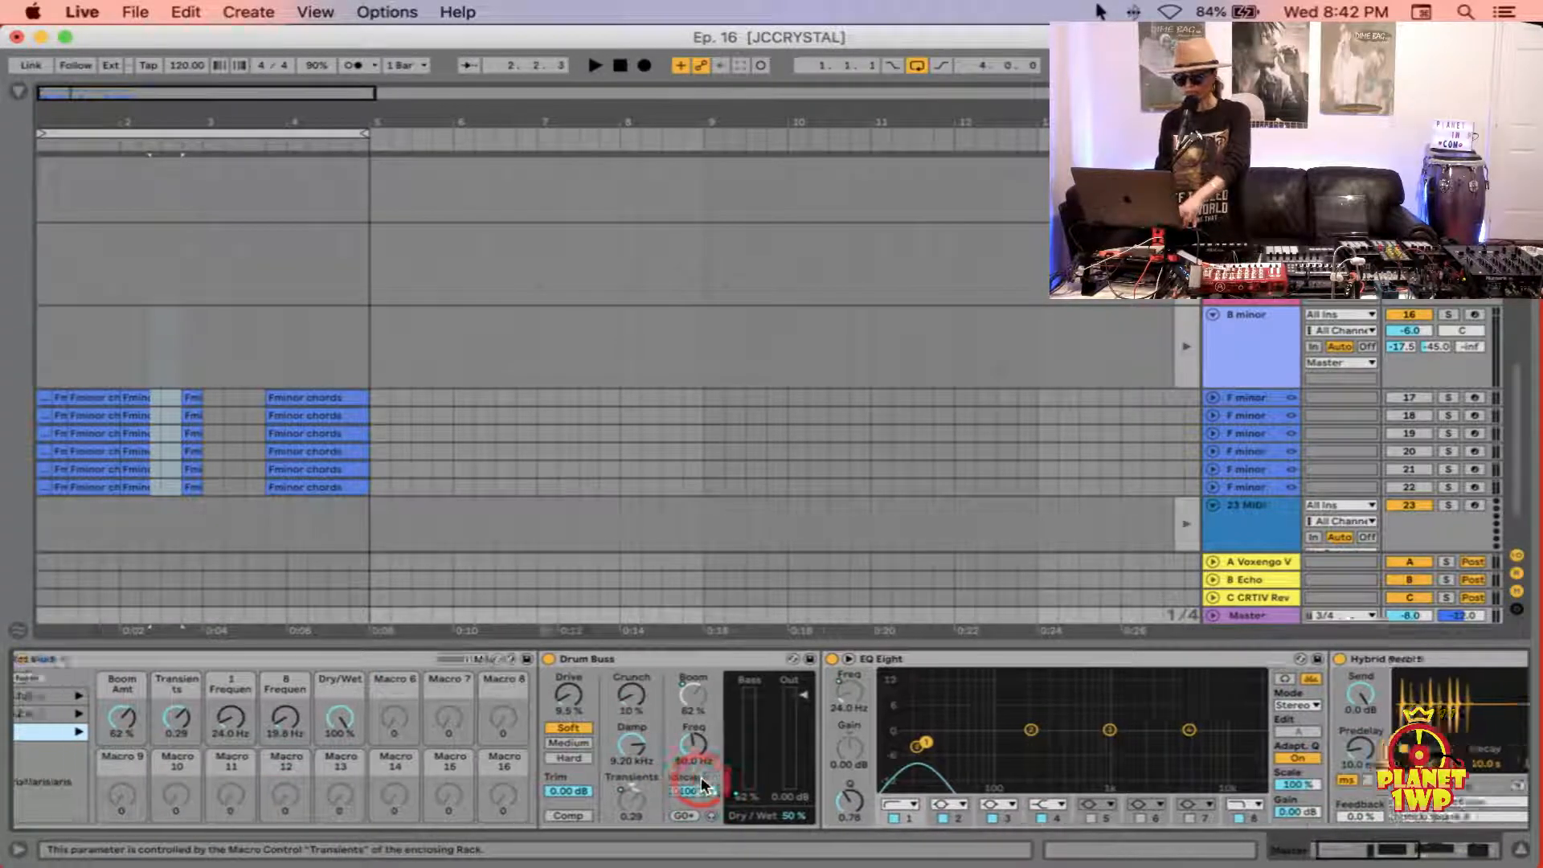
{"action": "scroll", "coordinate": [701, 776], "scroll_direction": "right", "scroll_amount": 10}
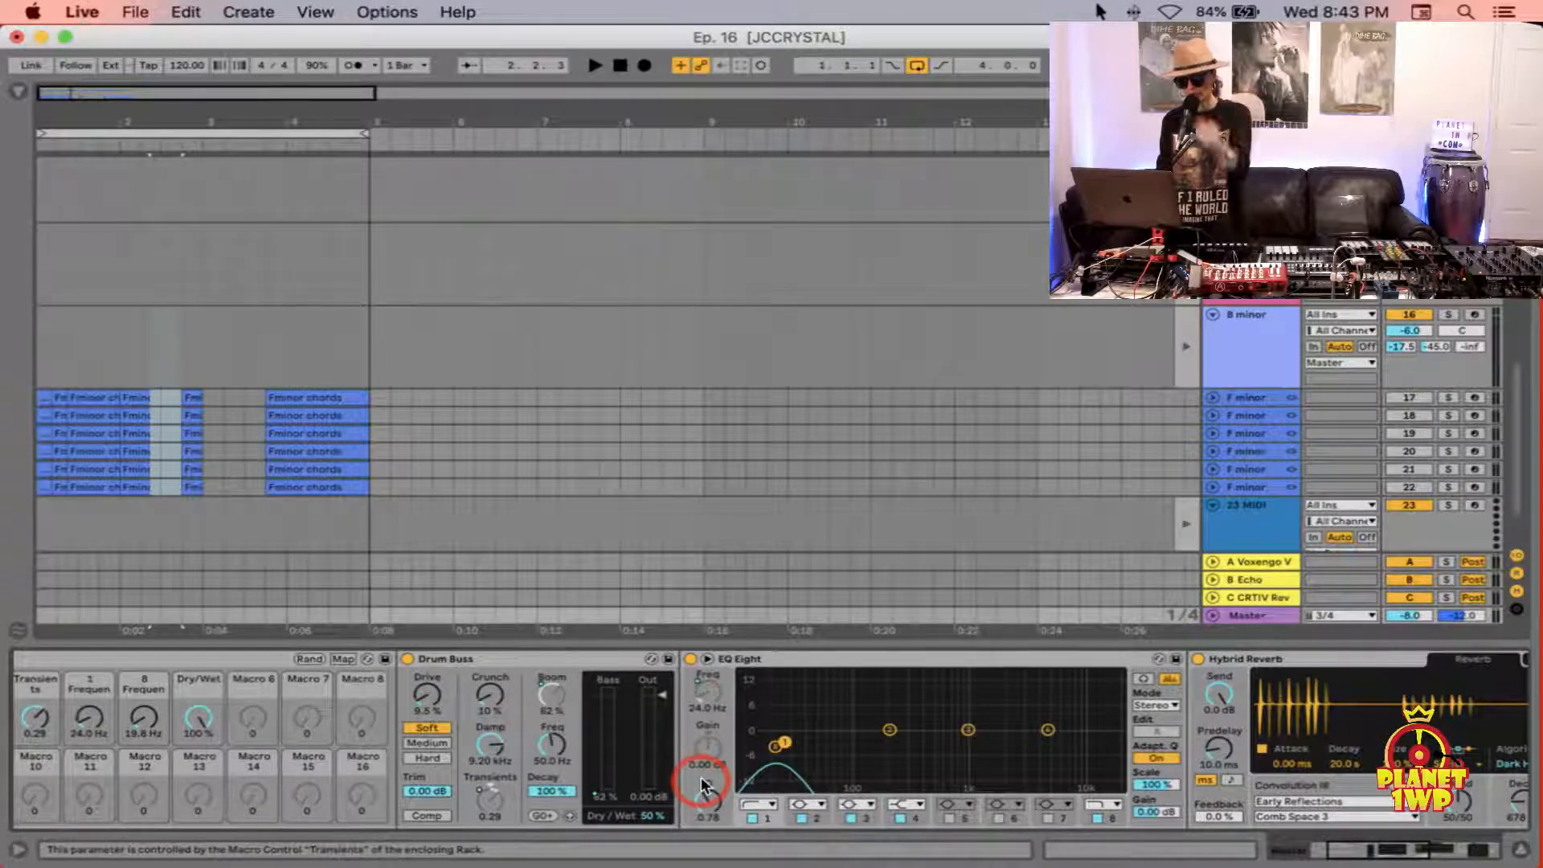
{"action": "scroll", "coordinate": [701, 776], "scroll_direction": "right", "scroll_amount": 7}
{"action": "scroll", "coordinate": [701, 776], "scroll_direction": "right", "scroll_amount": 5}
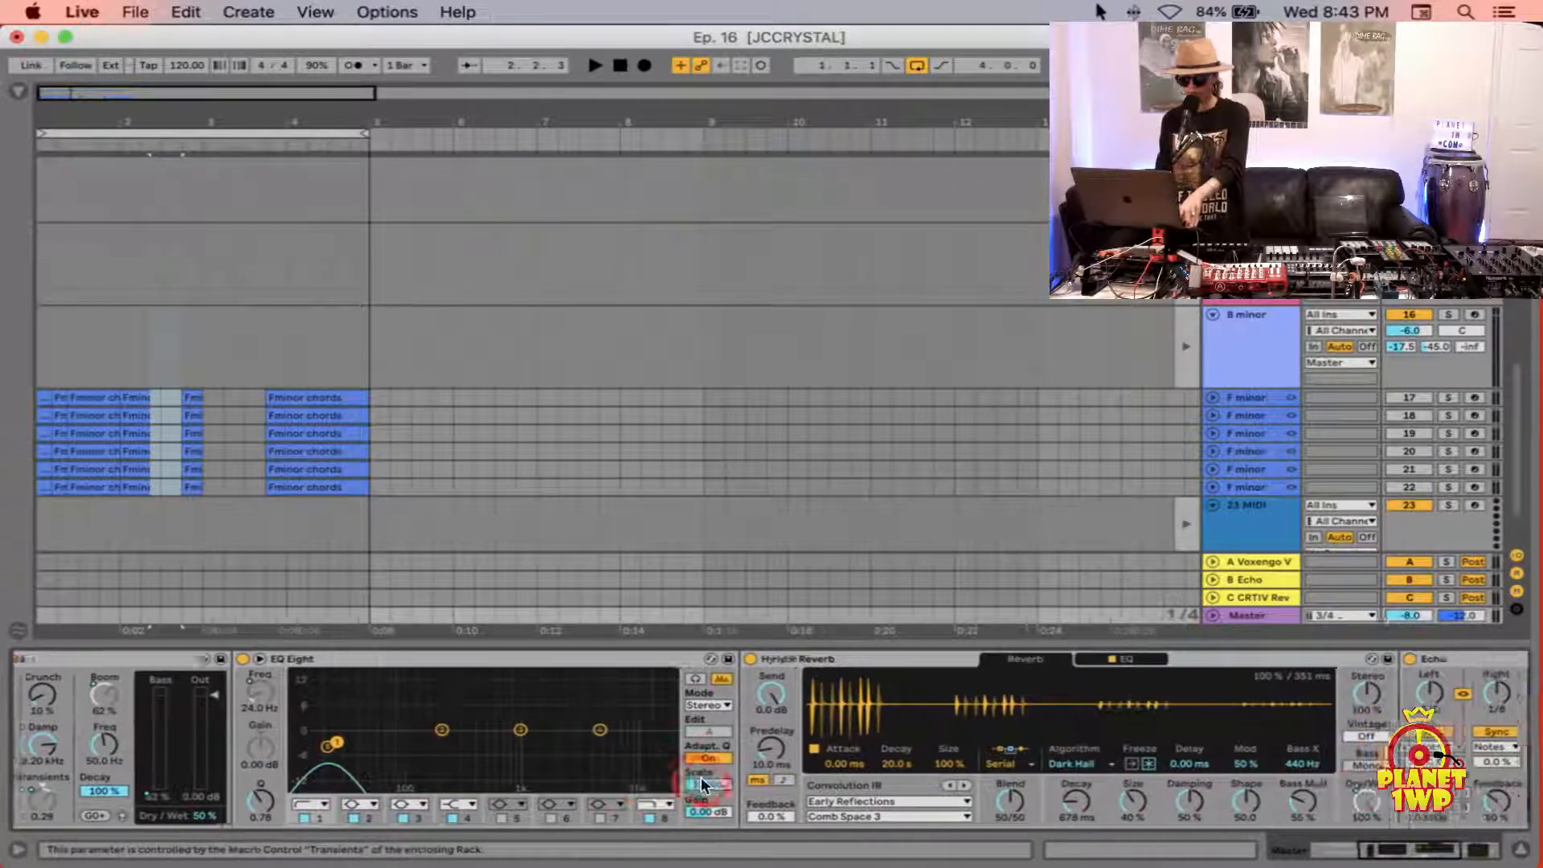
{"action": "left_click", "coordinate": [60, 128]}
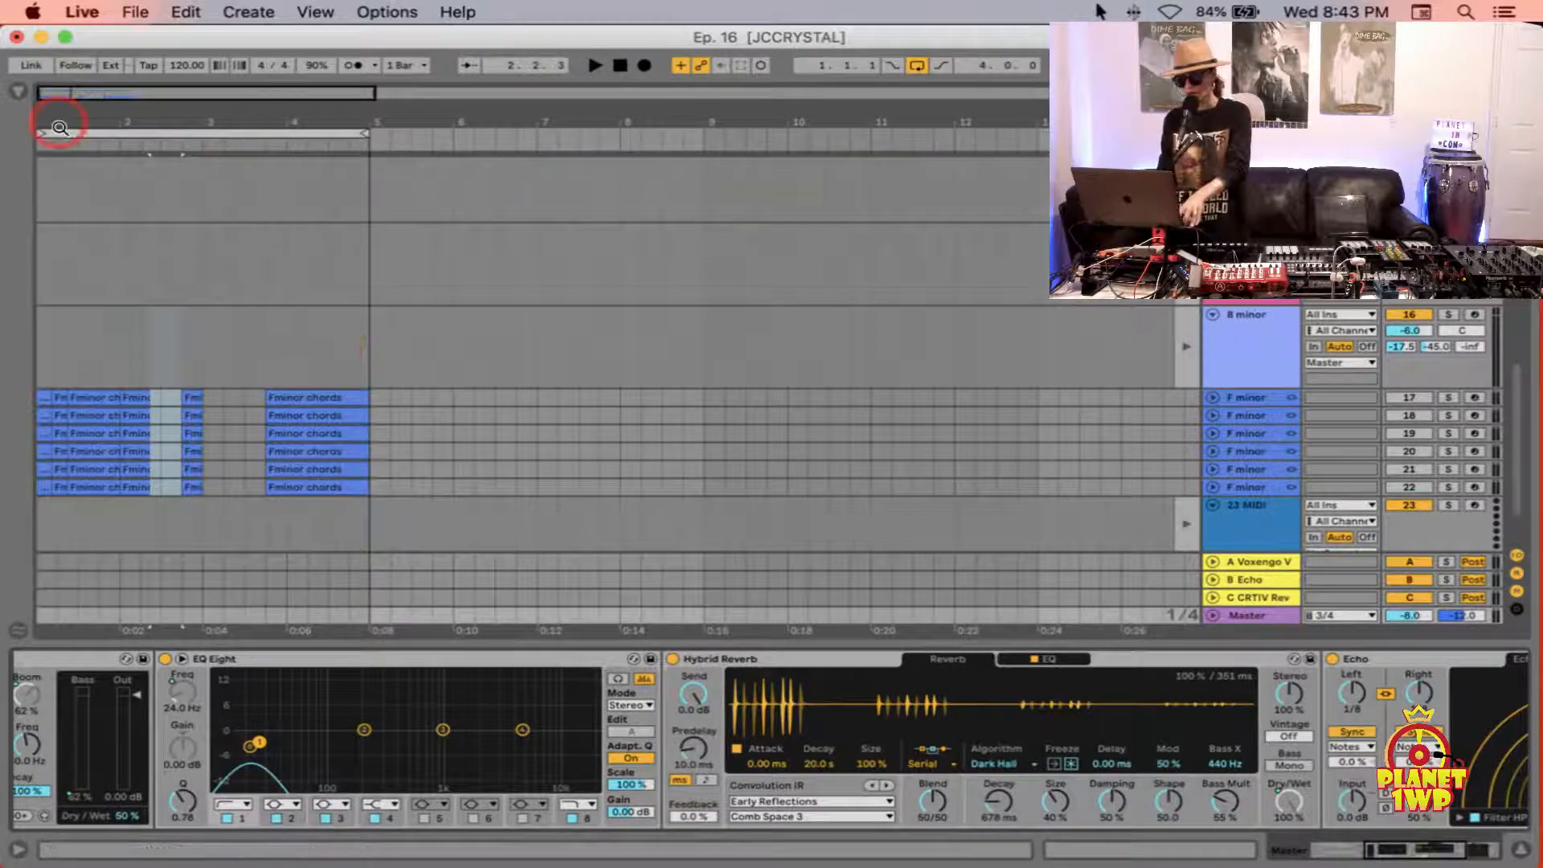
{"action": "left_click", "coordinate": [18, 93]}
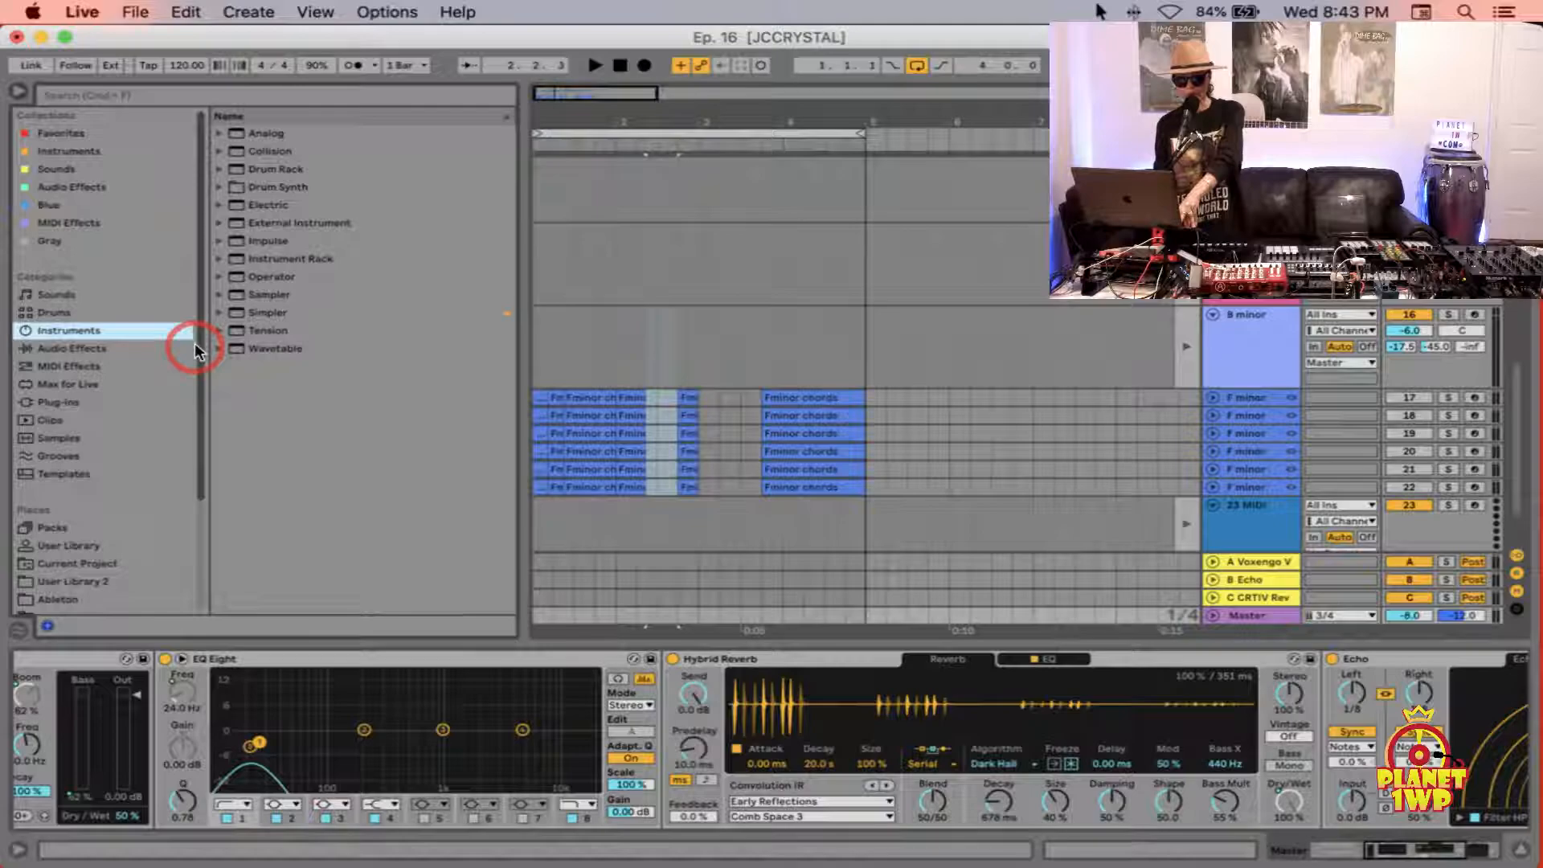
{"action": "left_click", "coordinate": [114, 348]}
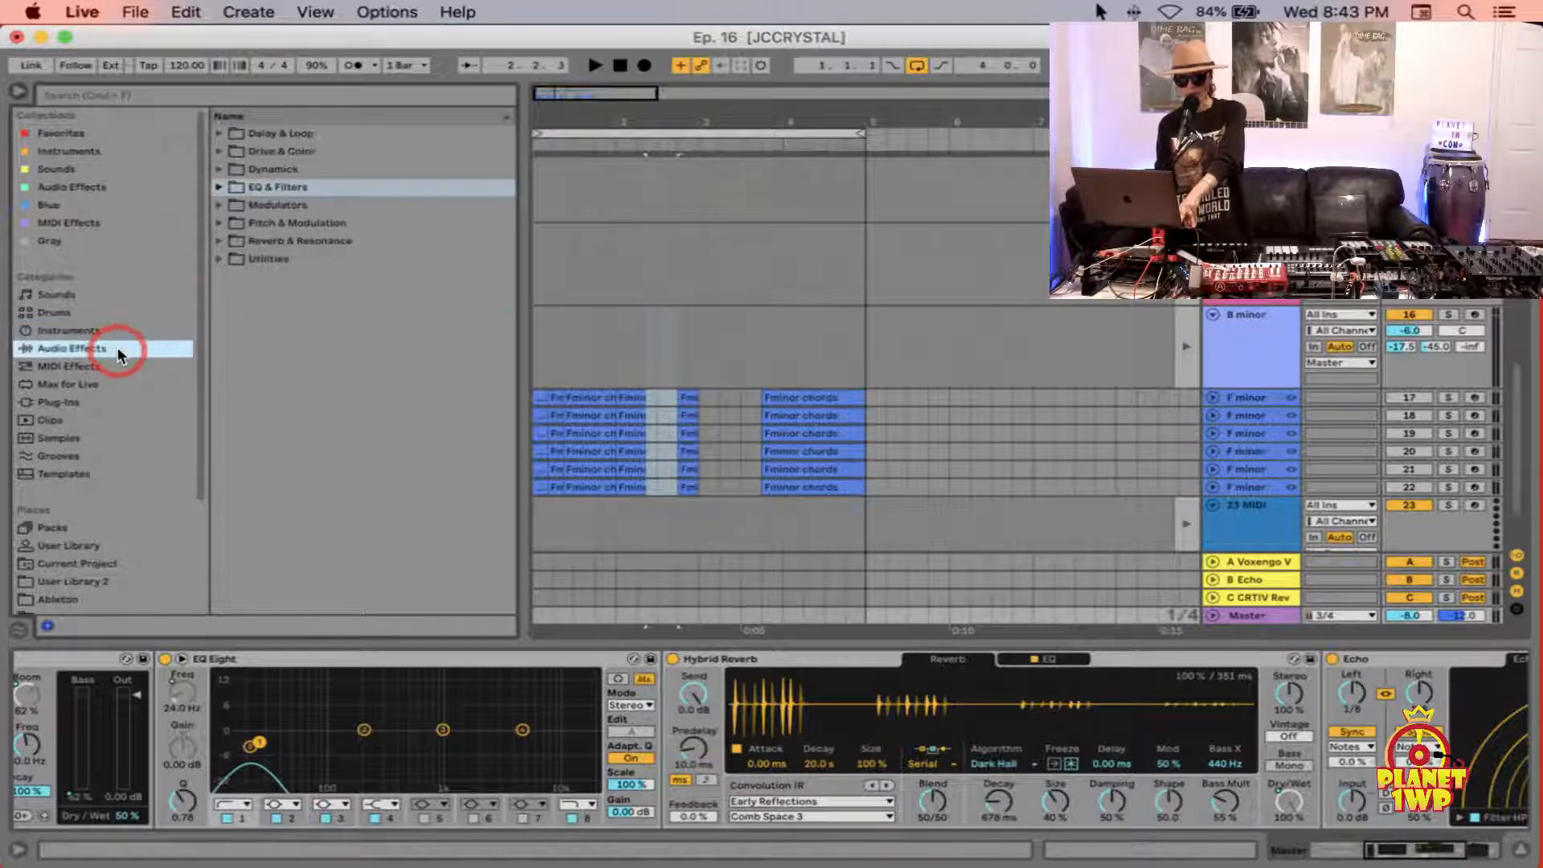
{"action": "left_click", "coordinate": [217, 240]}
{"action": "left_click", "coordinate": [303, 276]}
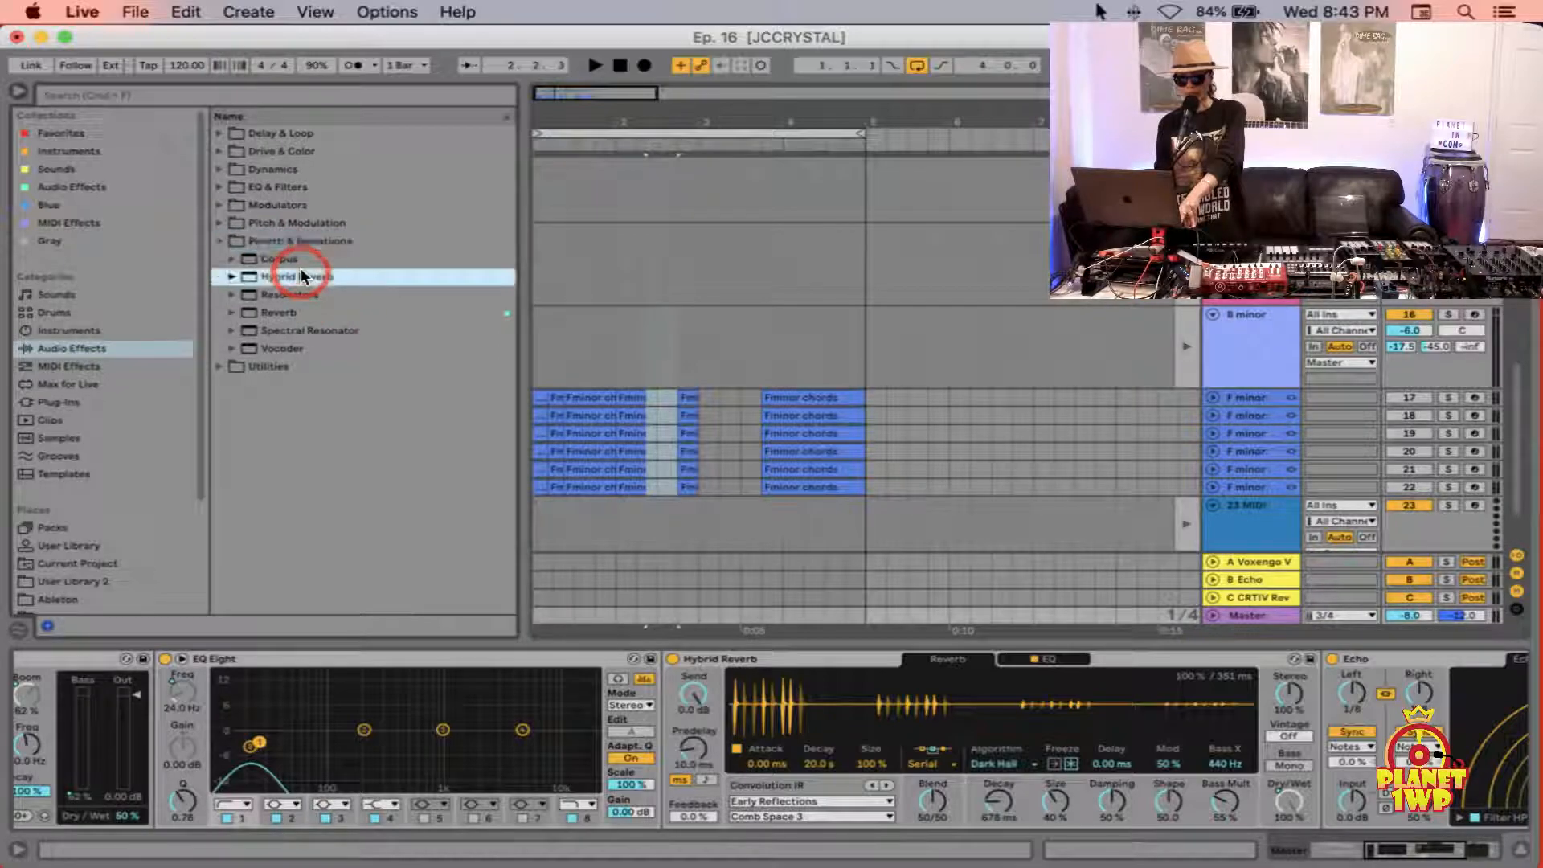
{"action": "scroll", "coordinate": [996, 735], "scroll_direction": "right", "scroll_amount": 2}
{"action": "scroll", "coordinate": [995, 734], "scroll_direction": "right", "scroll_amount": 2}
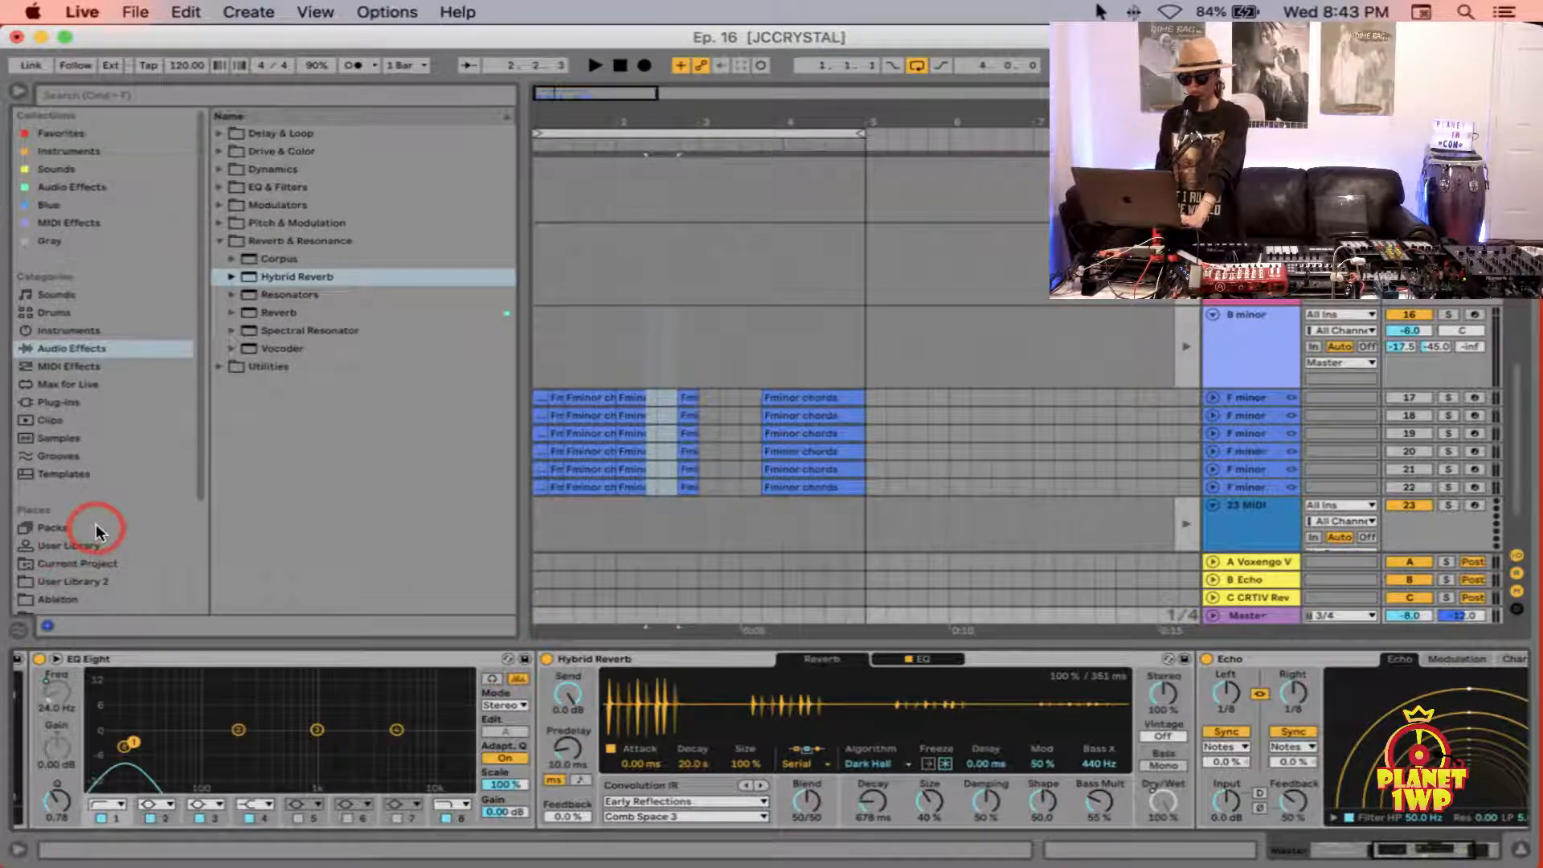
Step: Load the sample 00DB_Kick_5.aif into Hybrid Reverb as its convolution impulse response
{"action": "scroll", "coordinate": [95, 523], "scroll_direction": "down", "scroll_amount": 2}
{"action": "left_click", "coordinate": [62, 394]}
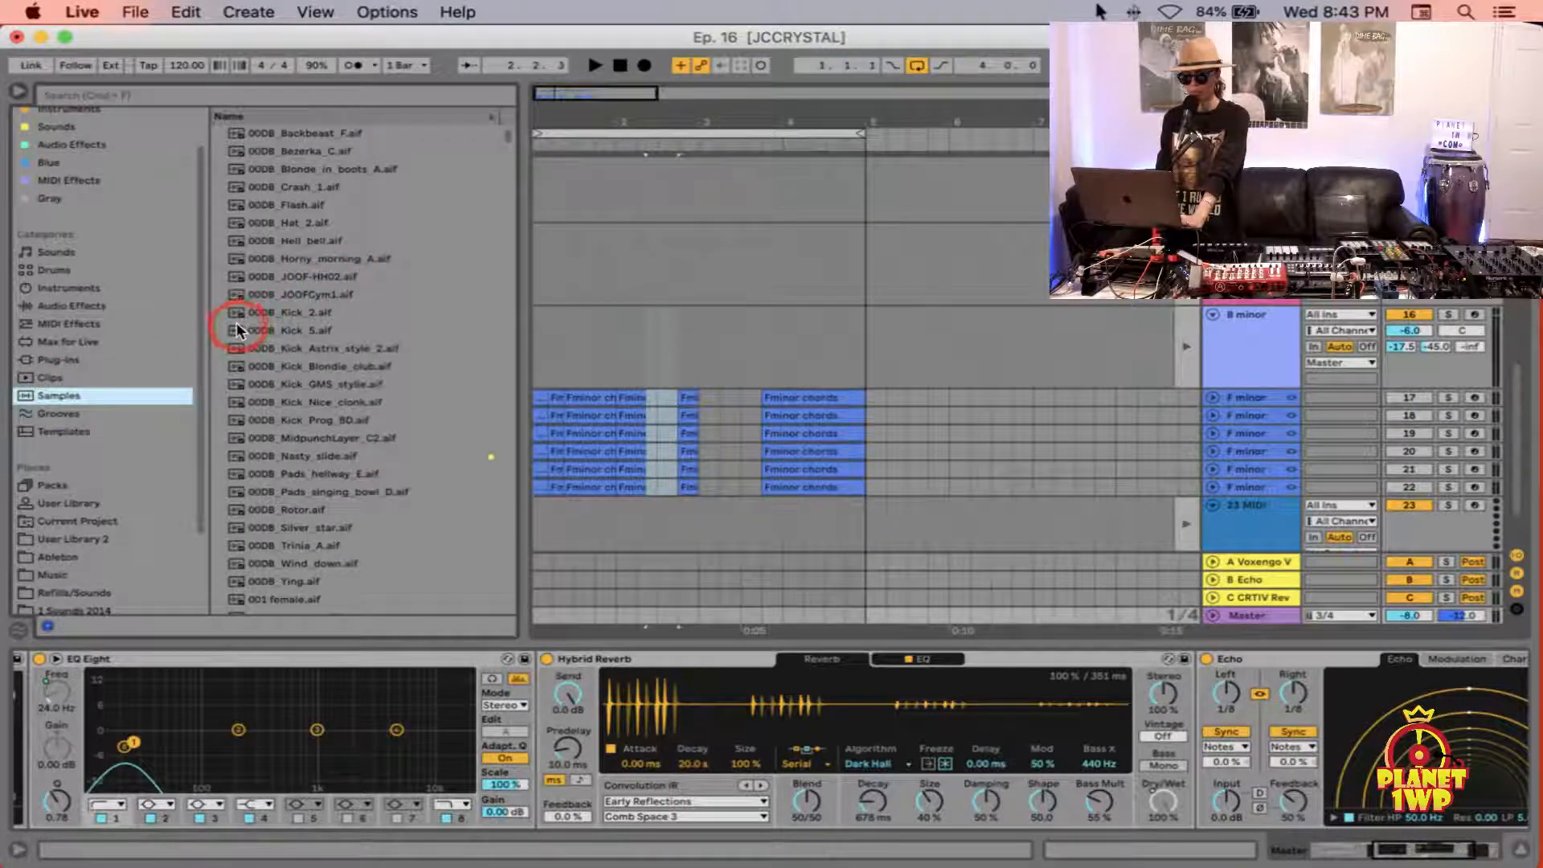
{"action": "left_click", "coordinate": [240, 329]}
{"action": "left_click_drag", "start_coordinate": [627, 566], "coordinate": [770, 727]}
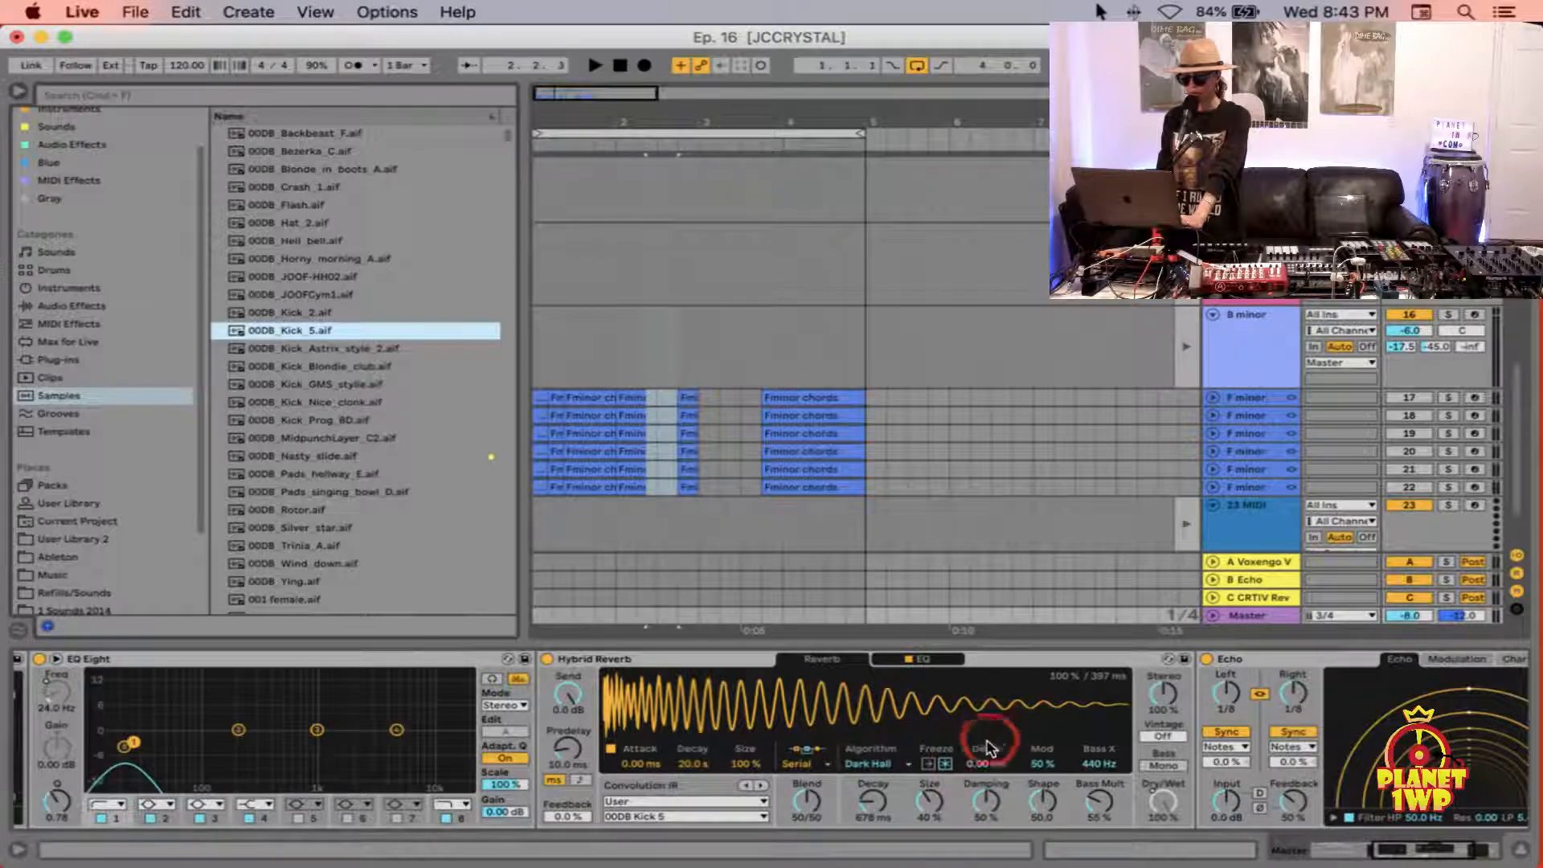
{"action": "left_click", "coordinate": [873, 797]}
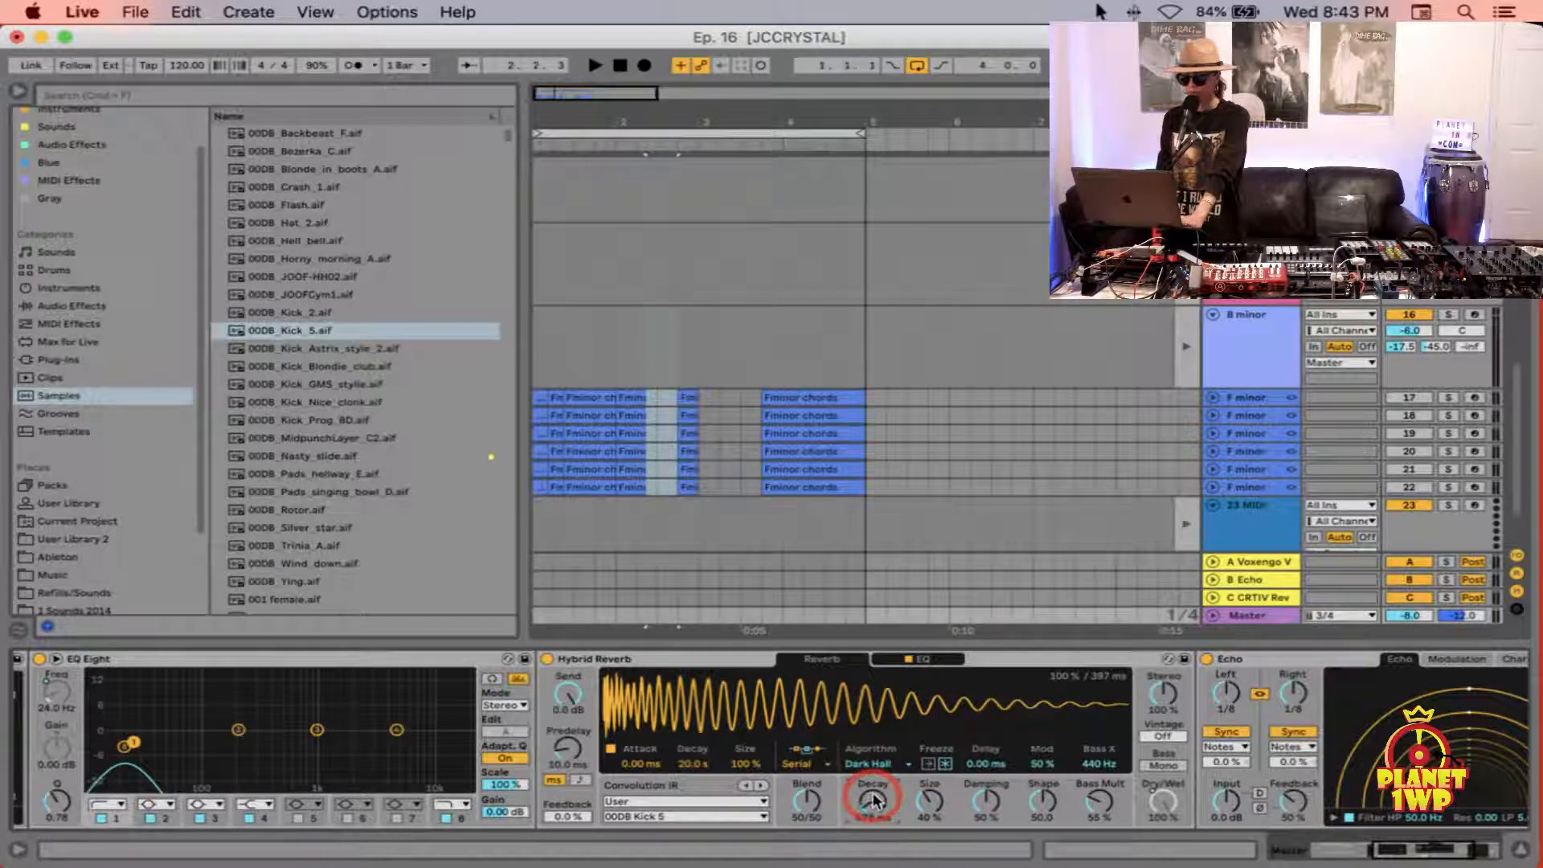
{"action": "left_click_drag", "start_coordinate": [873, 797], "coordinate": [875, 800]}
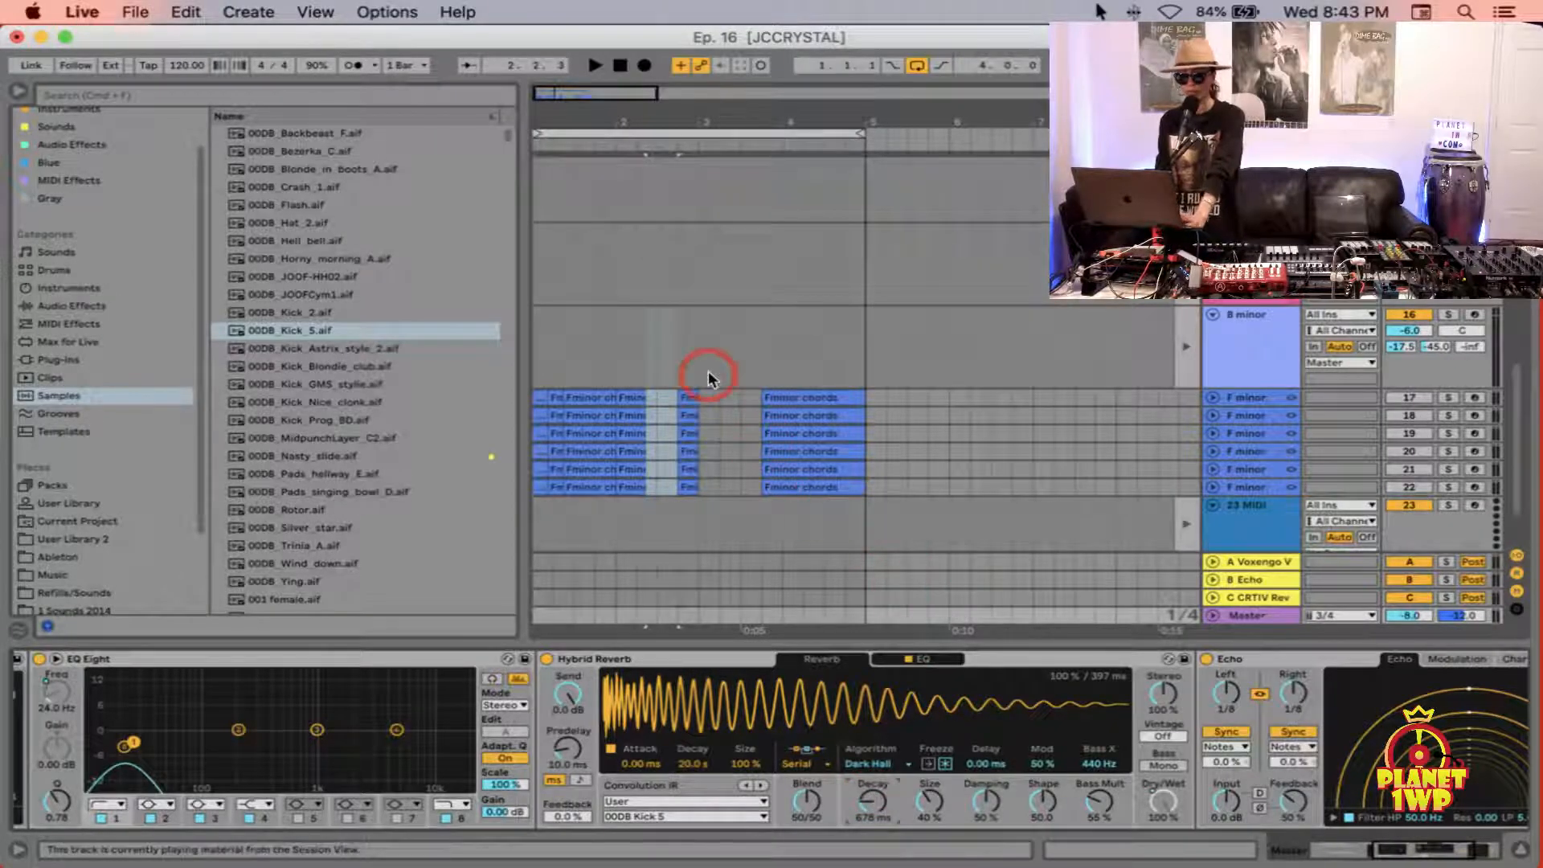
Step: Locate Spectral Resonator among the Reverb & Resonance audio effects and Spectral Time among the Delay & Loop effects
{"action": "left_click", "coordinate": [84, 400]}
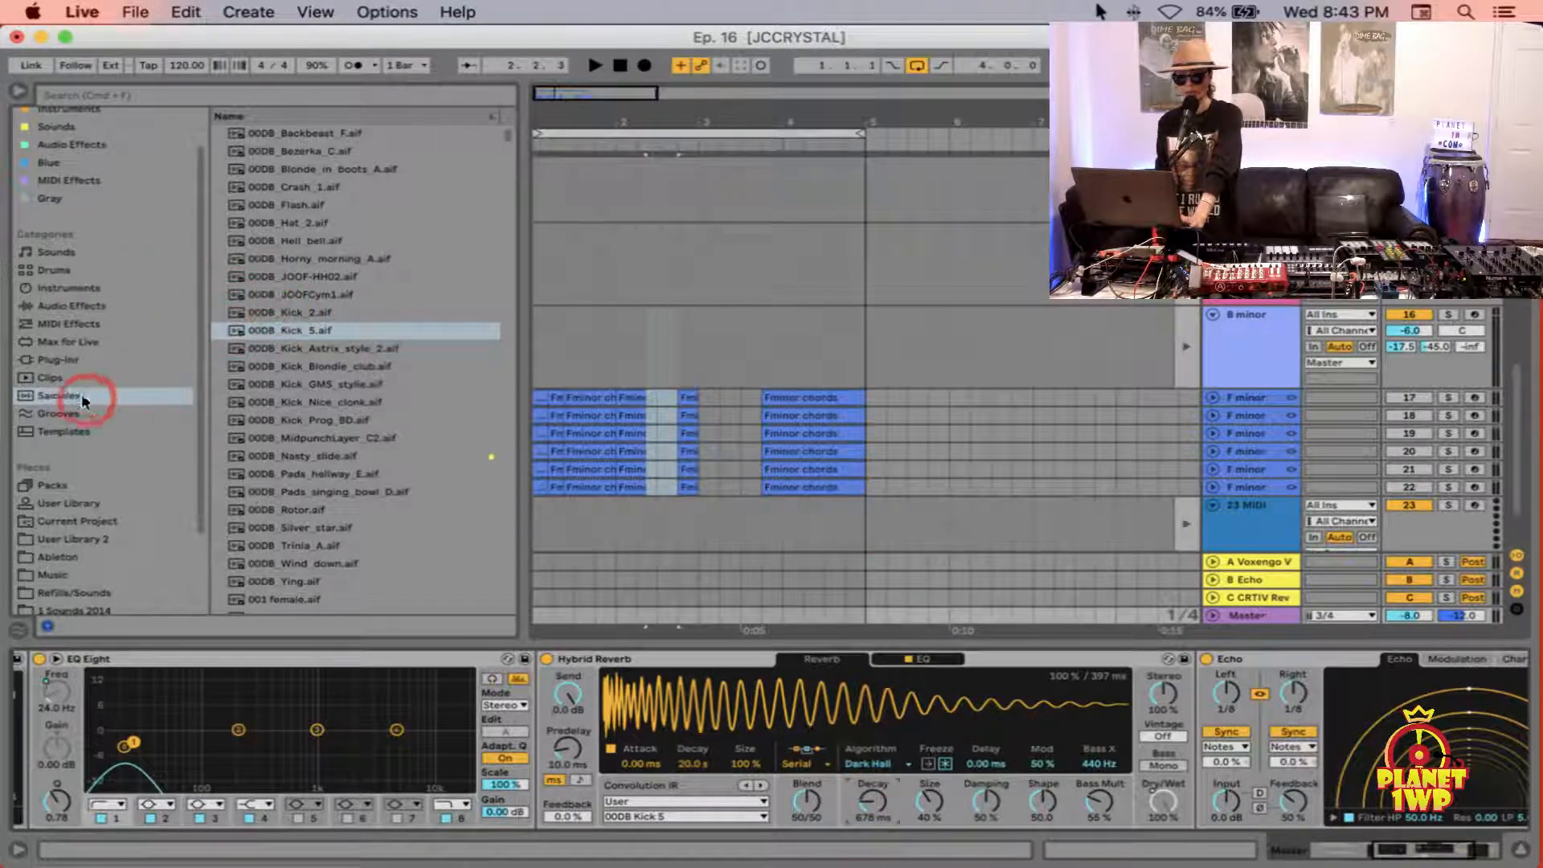
{"action": "left_click", "coordinate": [81, 306]}
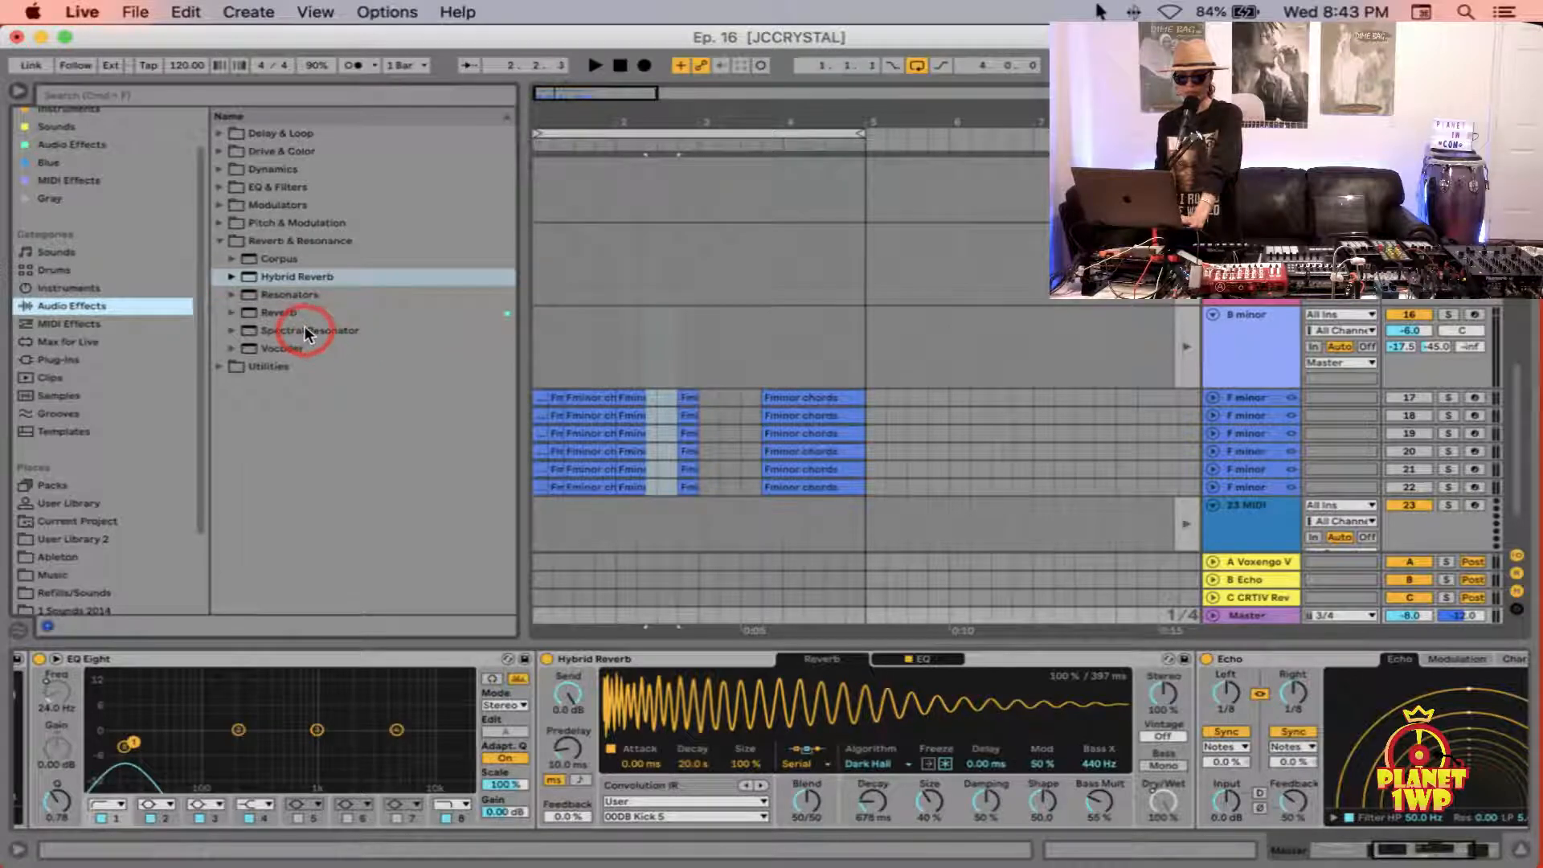
{"action": "left_click", "coordinate": [305, 330]}
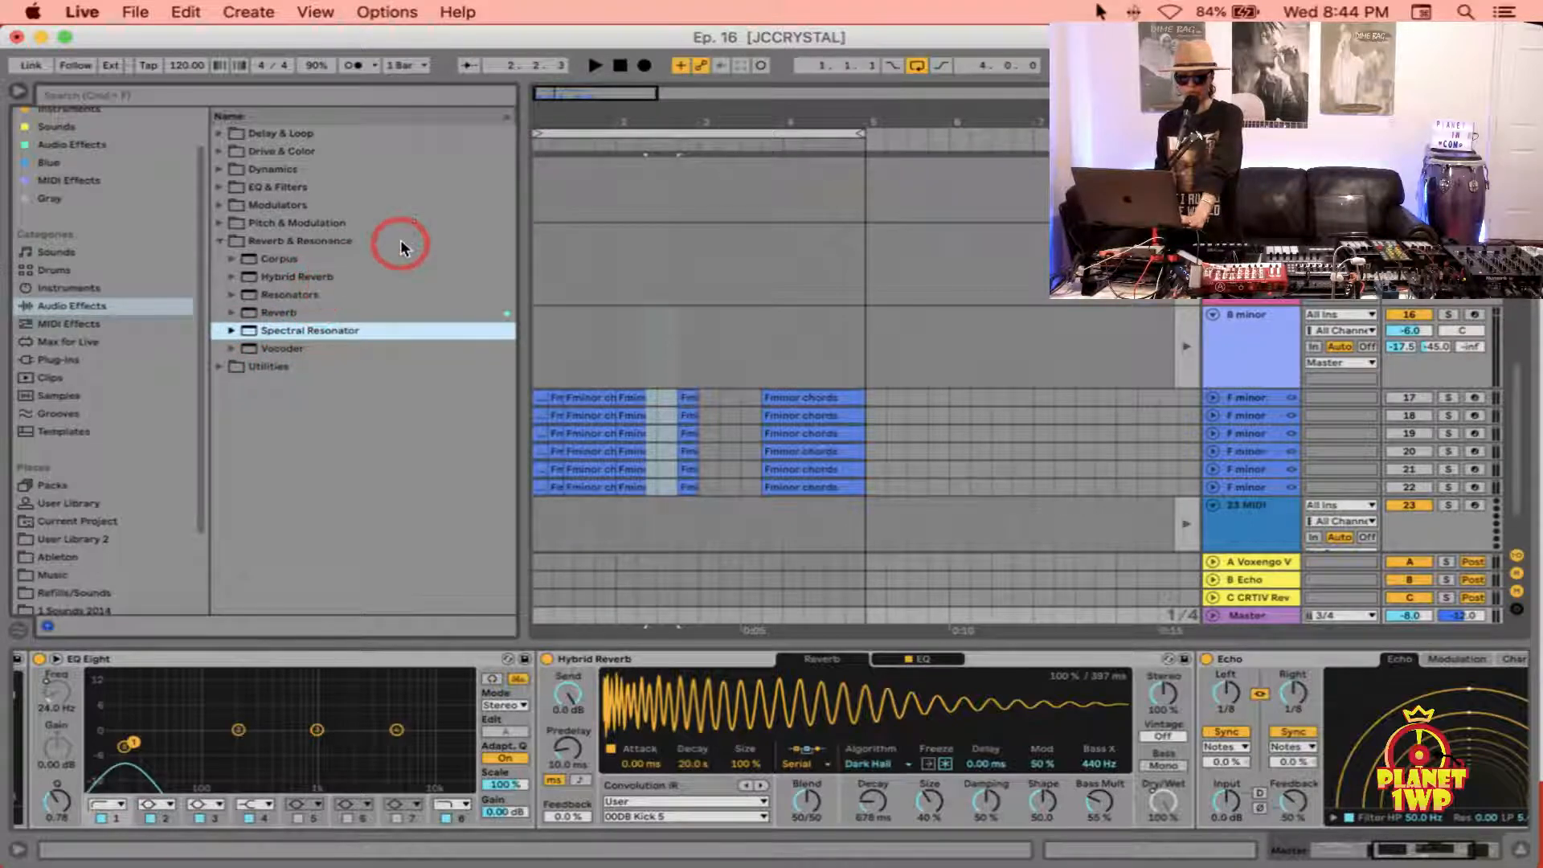
{"action": "left_click", "coordinate": [220, 240]}
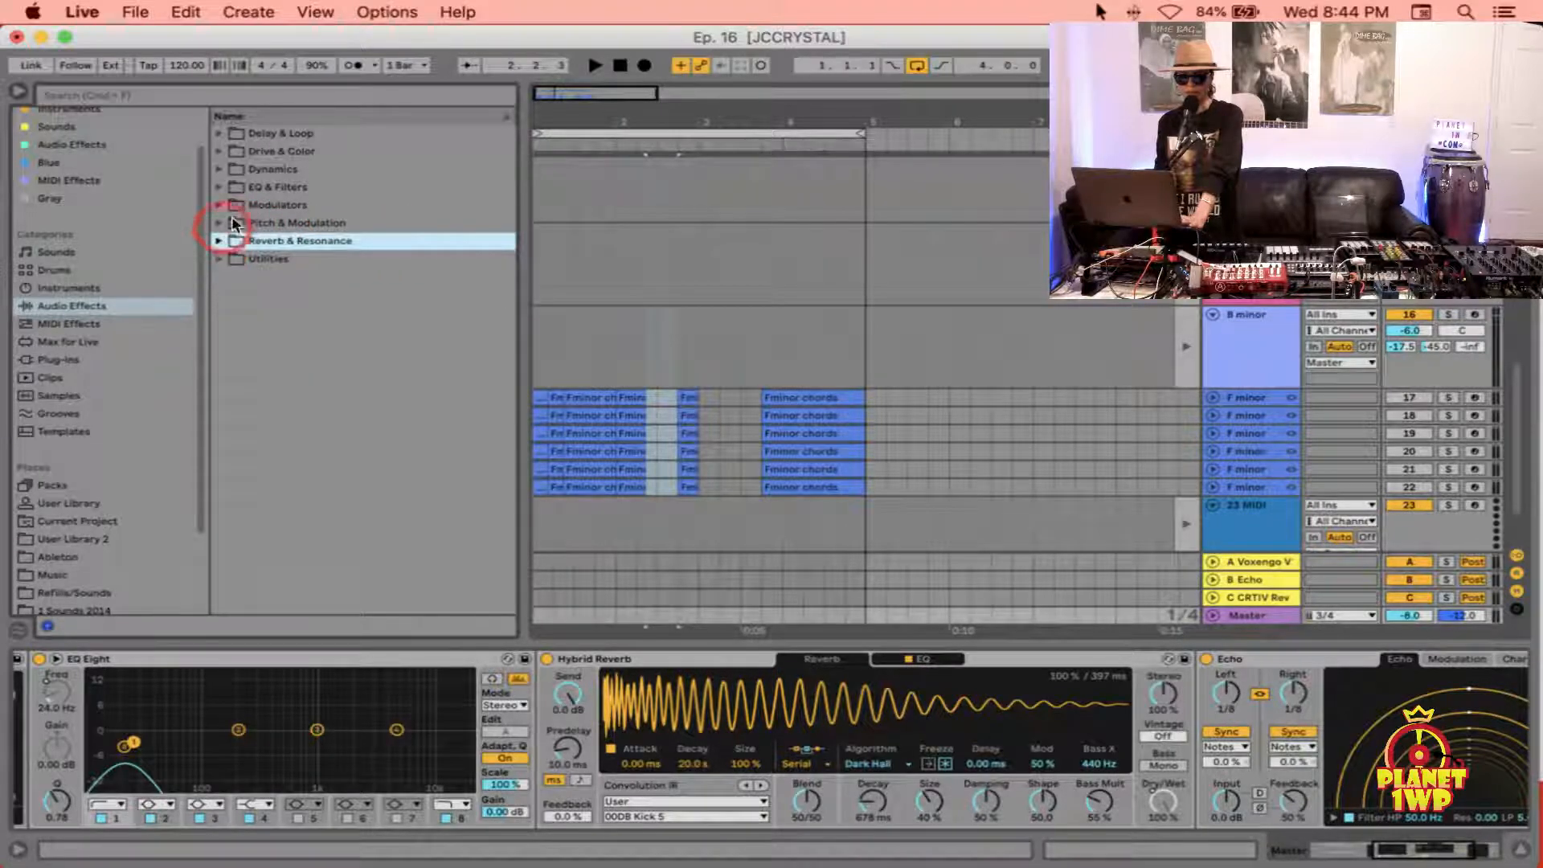
{"action": "left_click", "coordinate": [220, 133]}
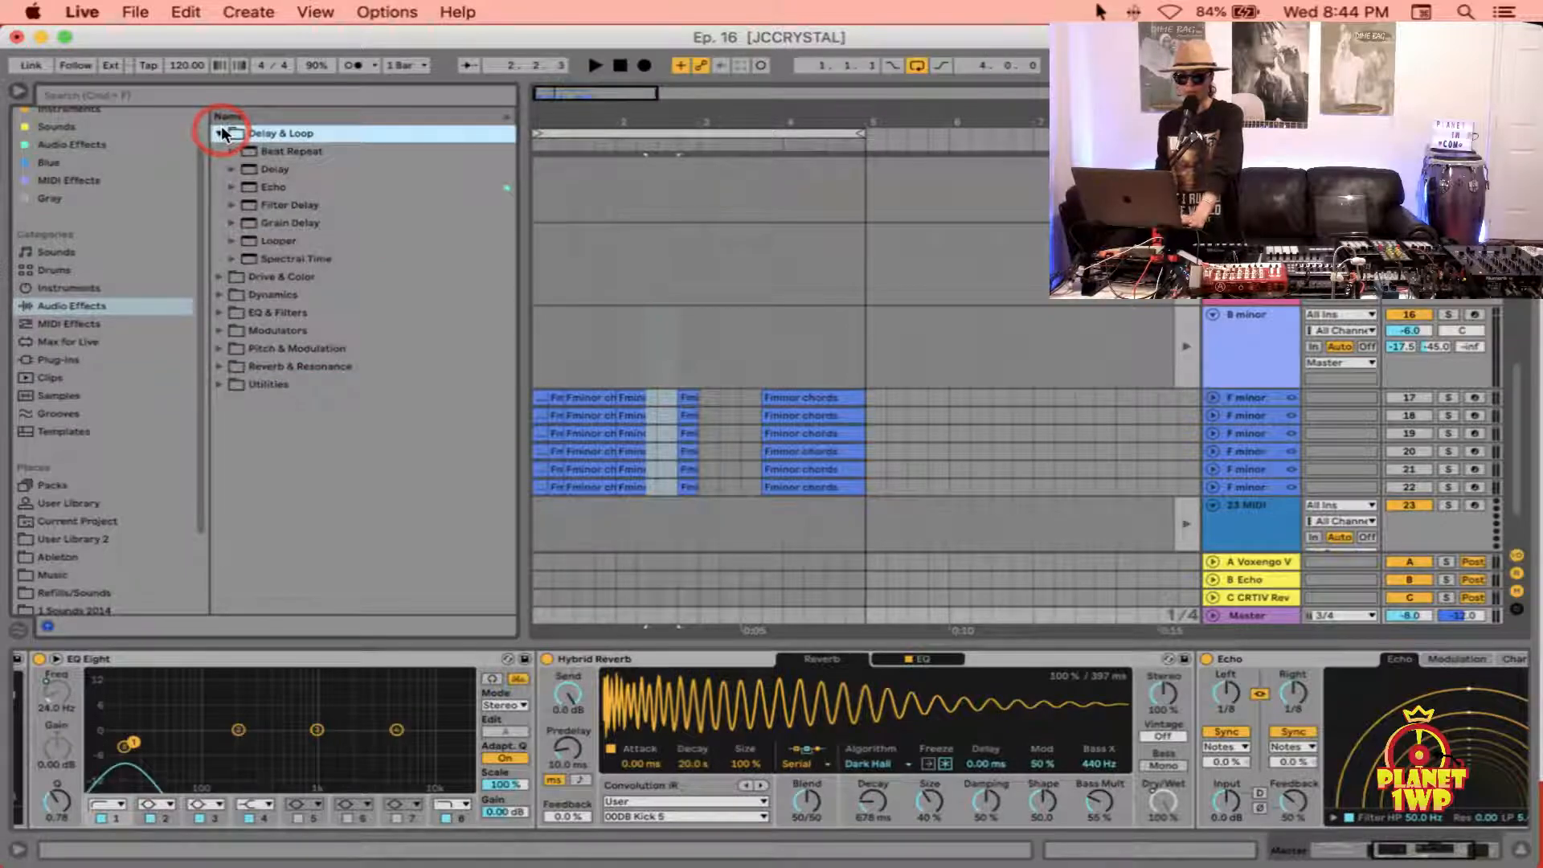
{"action": "left_click", "coordinate": [270, 260]}
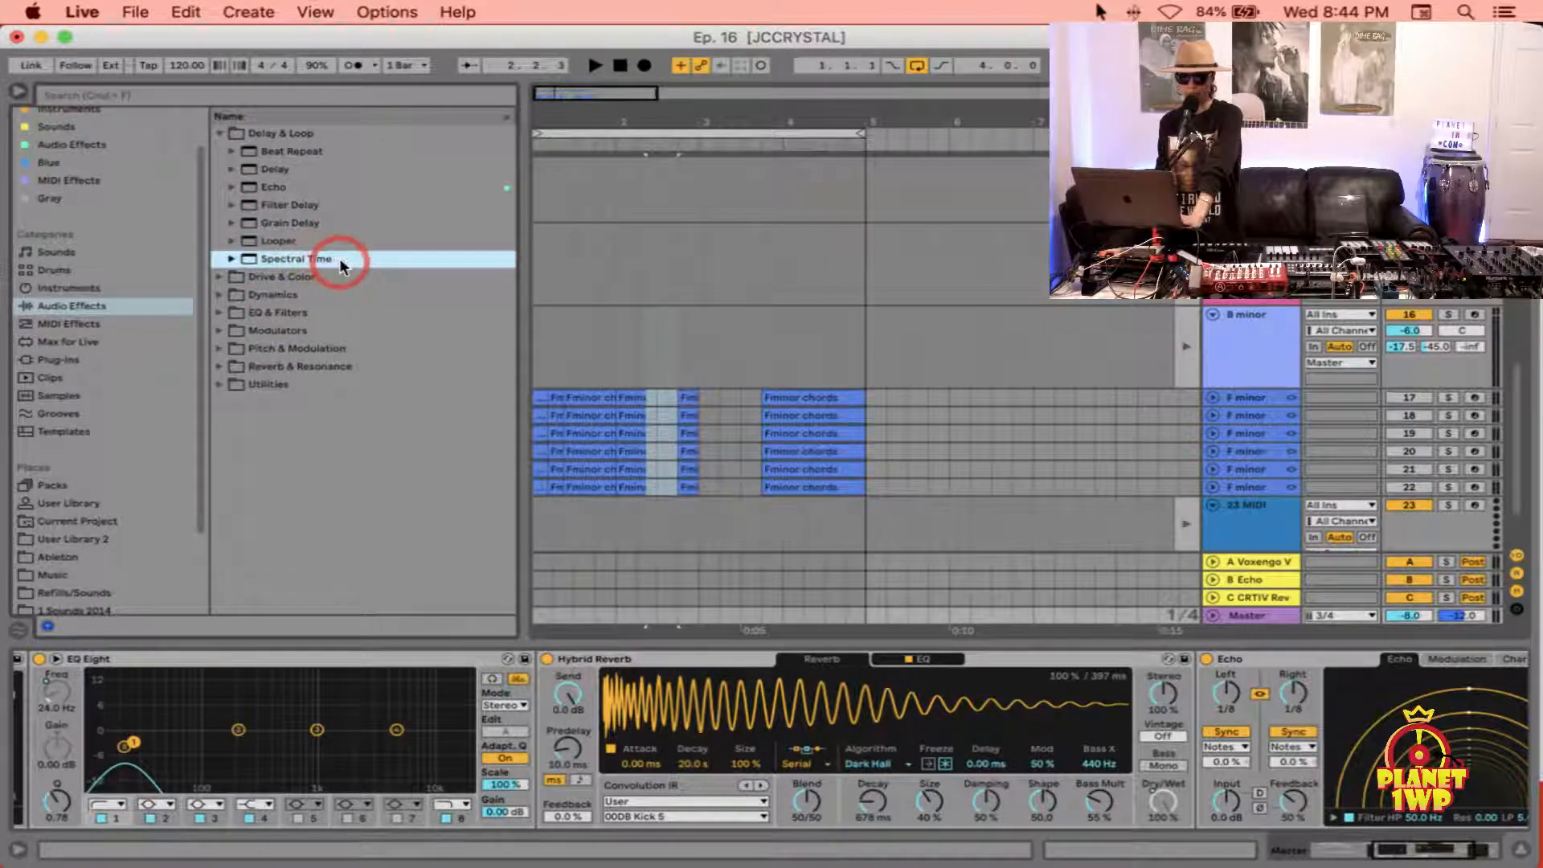
Step: Look through the Drive & Color audio effects and the Echo device at the end of the chain, and close the browser
{"action": "left_click", "coordinate": [220, 276]}
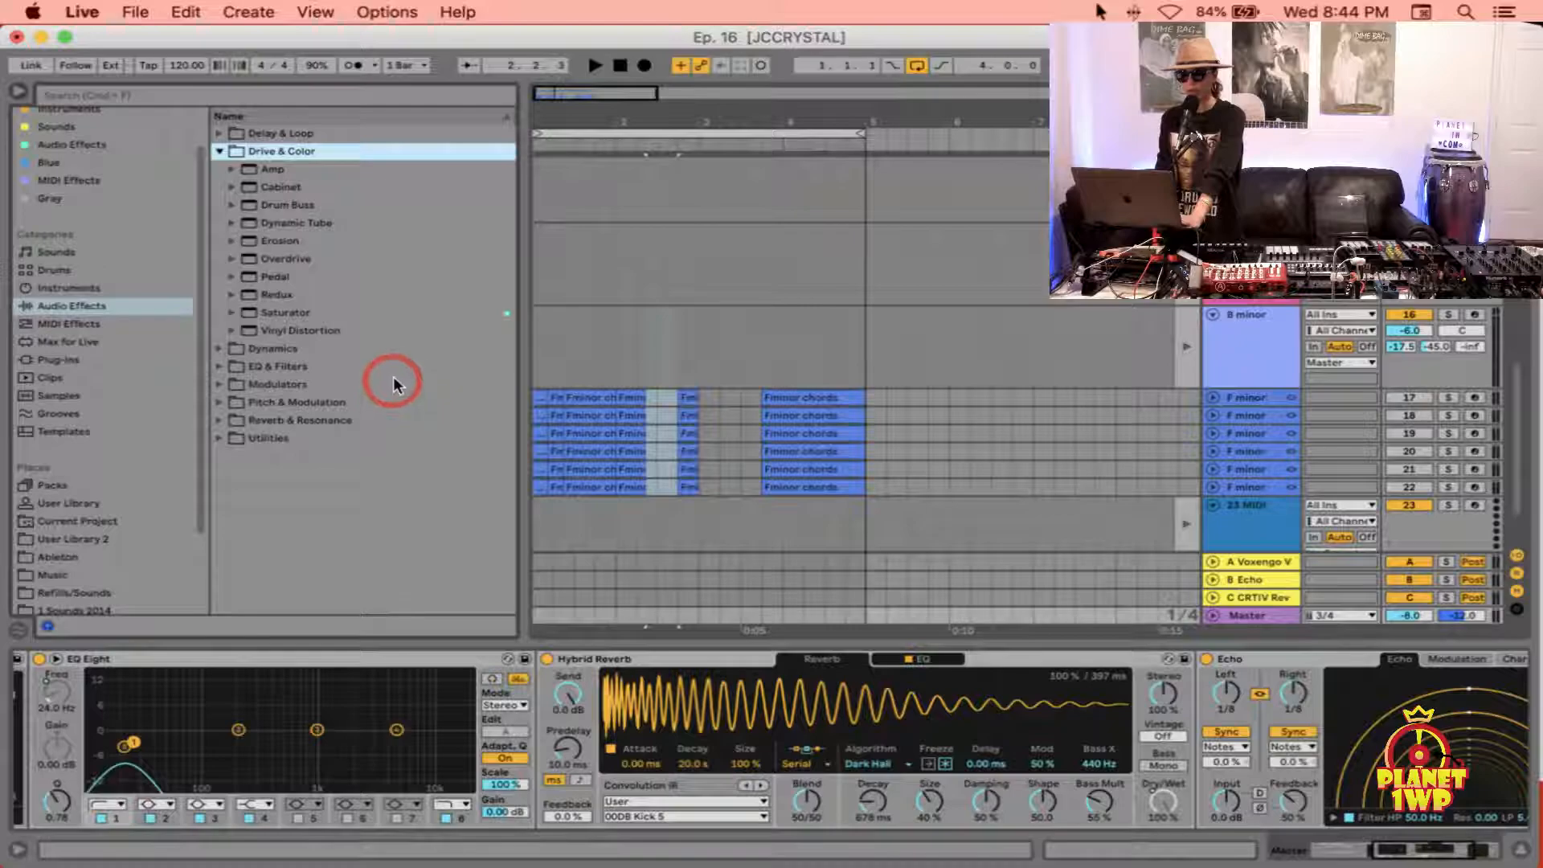
{"action": "scroll", "coordinate": [1086, 707], "scroll_direction": "right", "scroll_amount": 5}
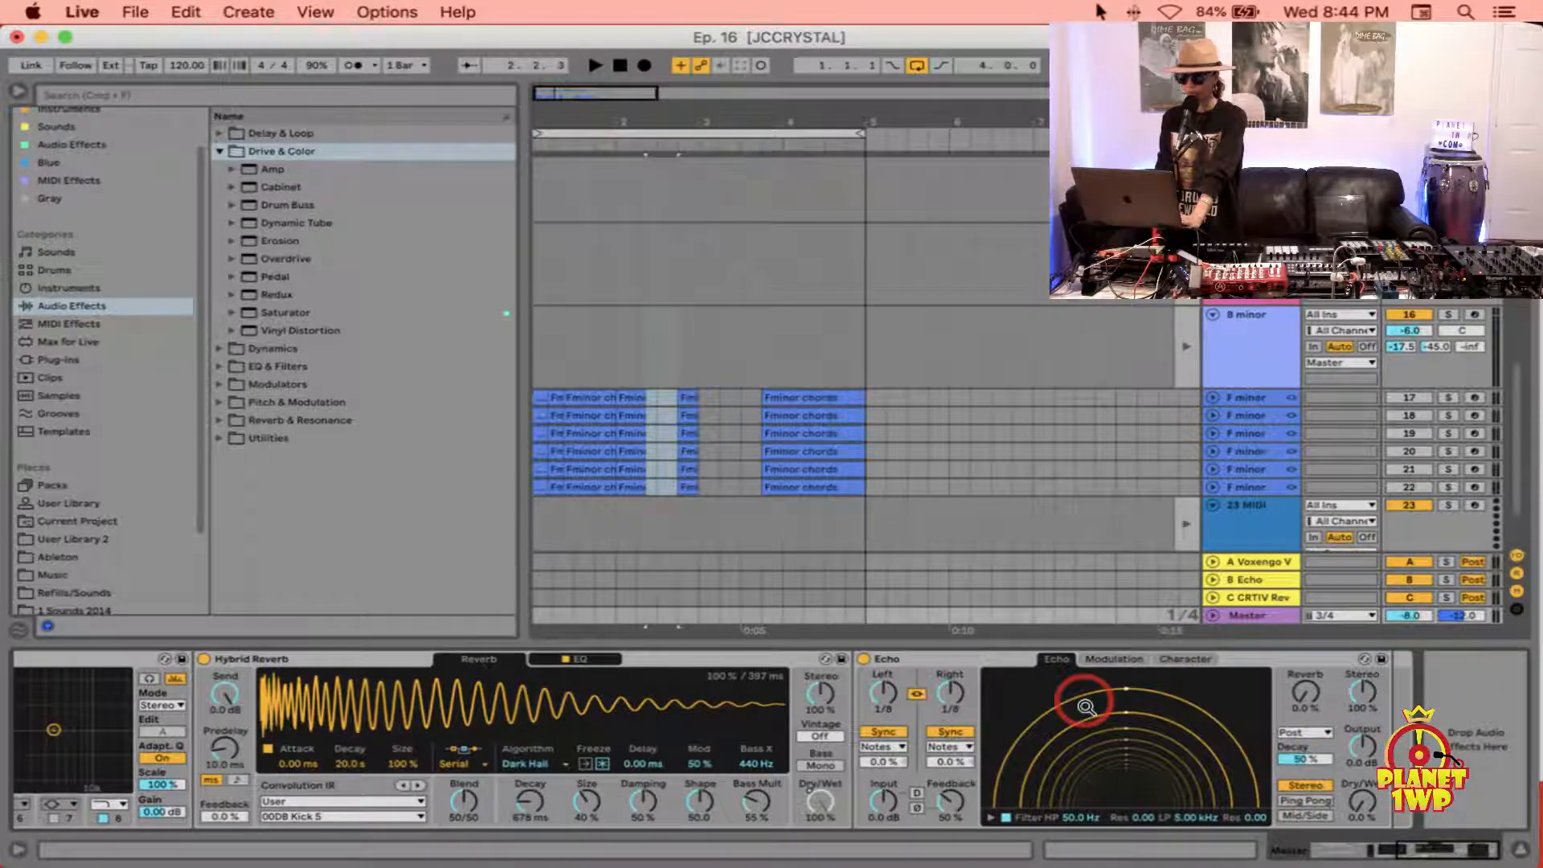
{"action": "scroll", "coordinate": [1085, 706], "scroll_direction": "left", "scroll_amount": 5}
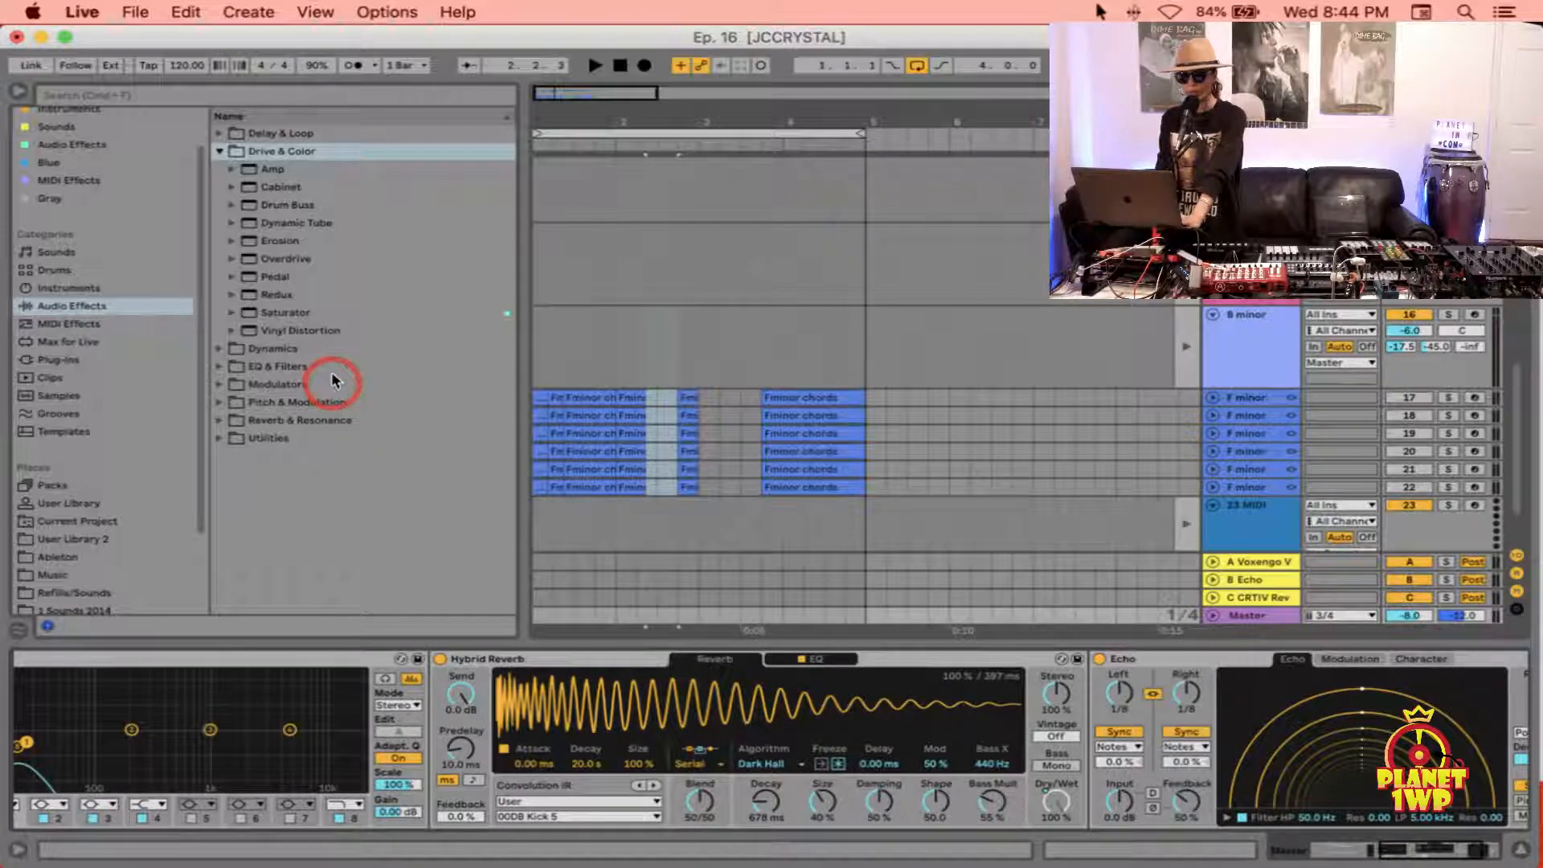
{"action": "left_click", "coordinate": [220, 151]}
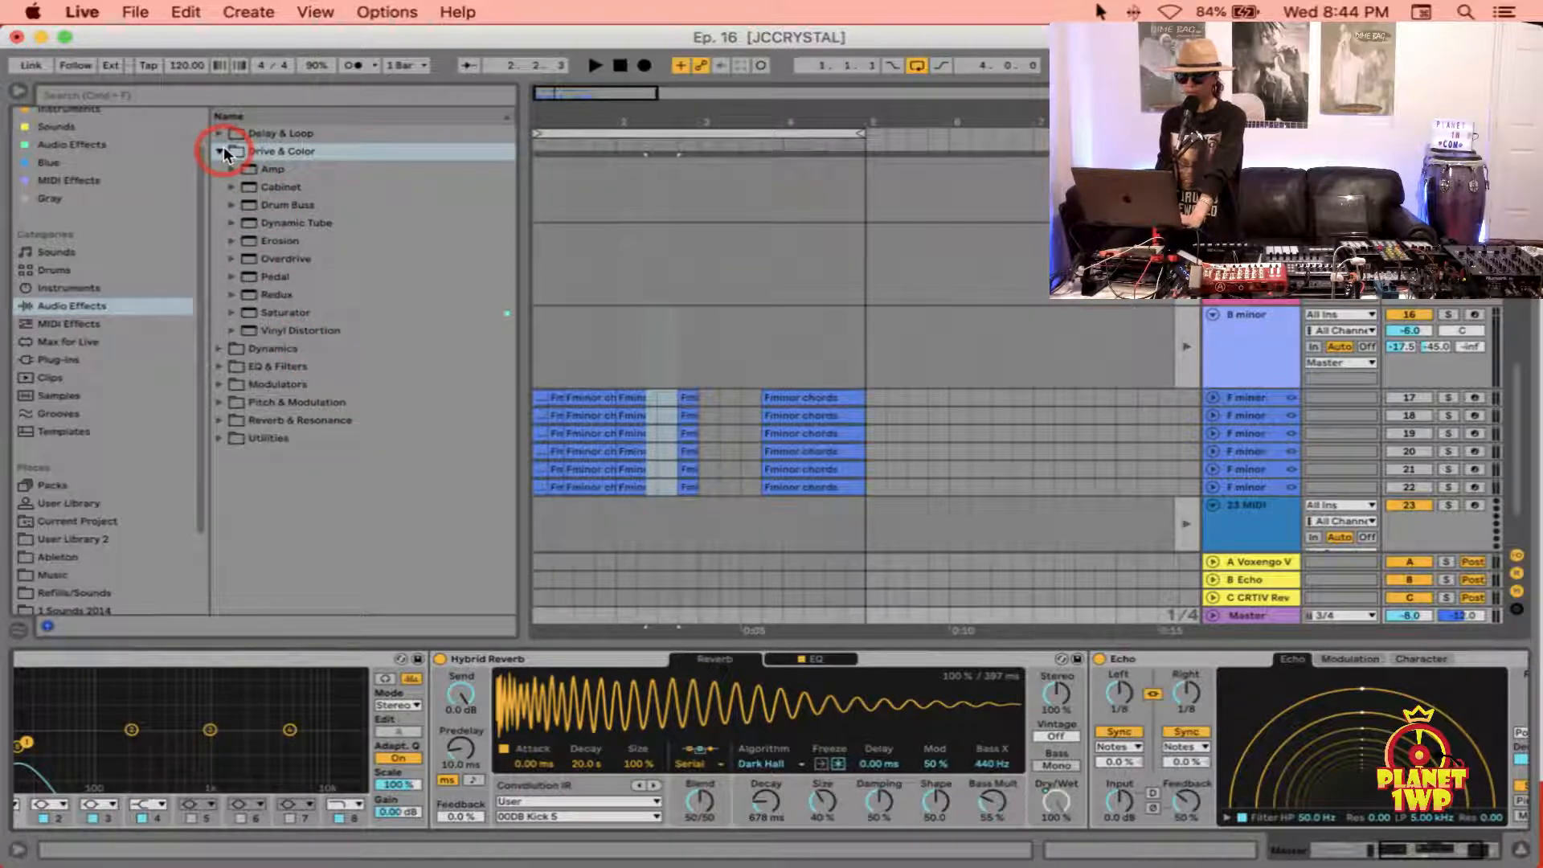
{"action": "left_click", "coordinate": [219, 151]}
{"action": "left_click", "coordinate": [219, 151]}
{"action": "left_click", "coordinate": [219, 151]}
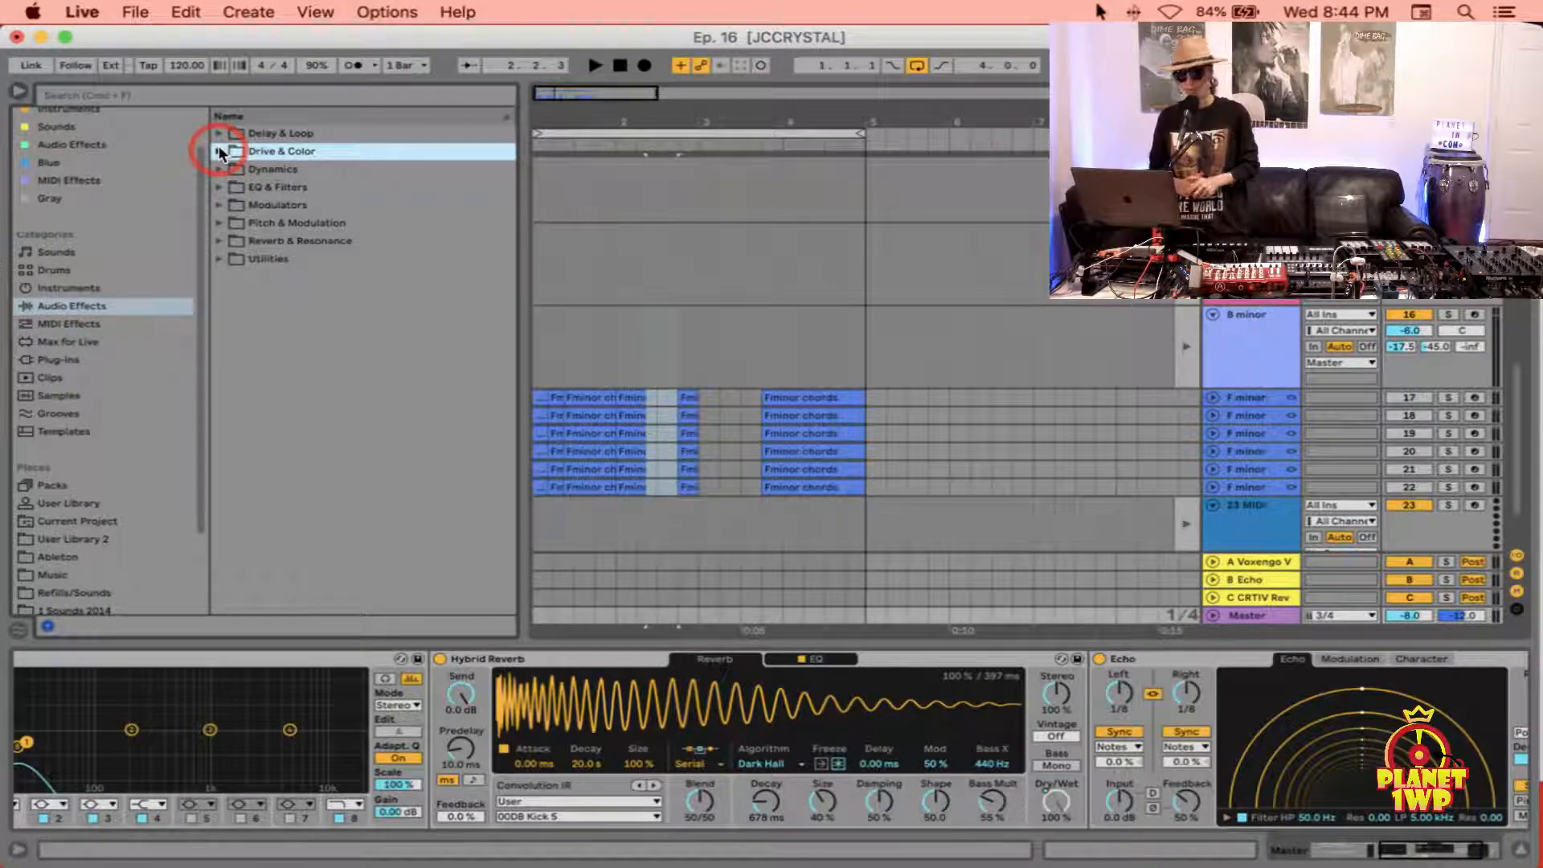
{"action": "left_click", "coordinate": [18, 91]}
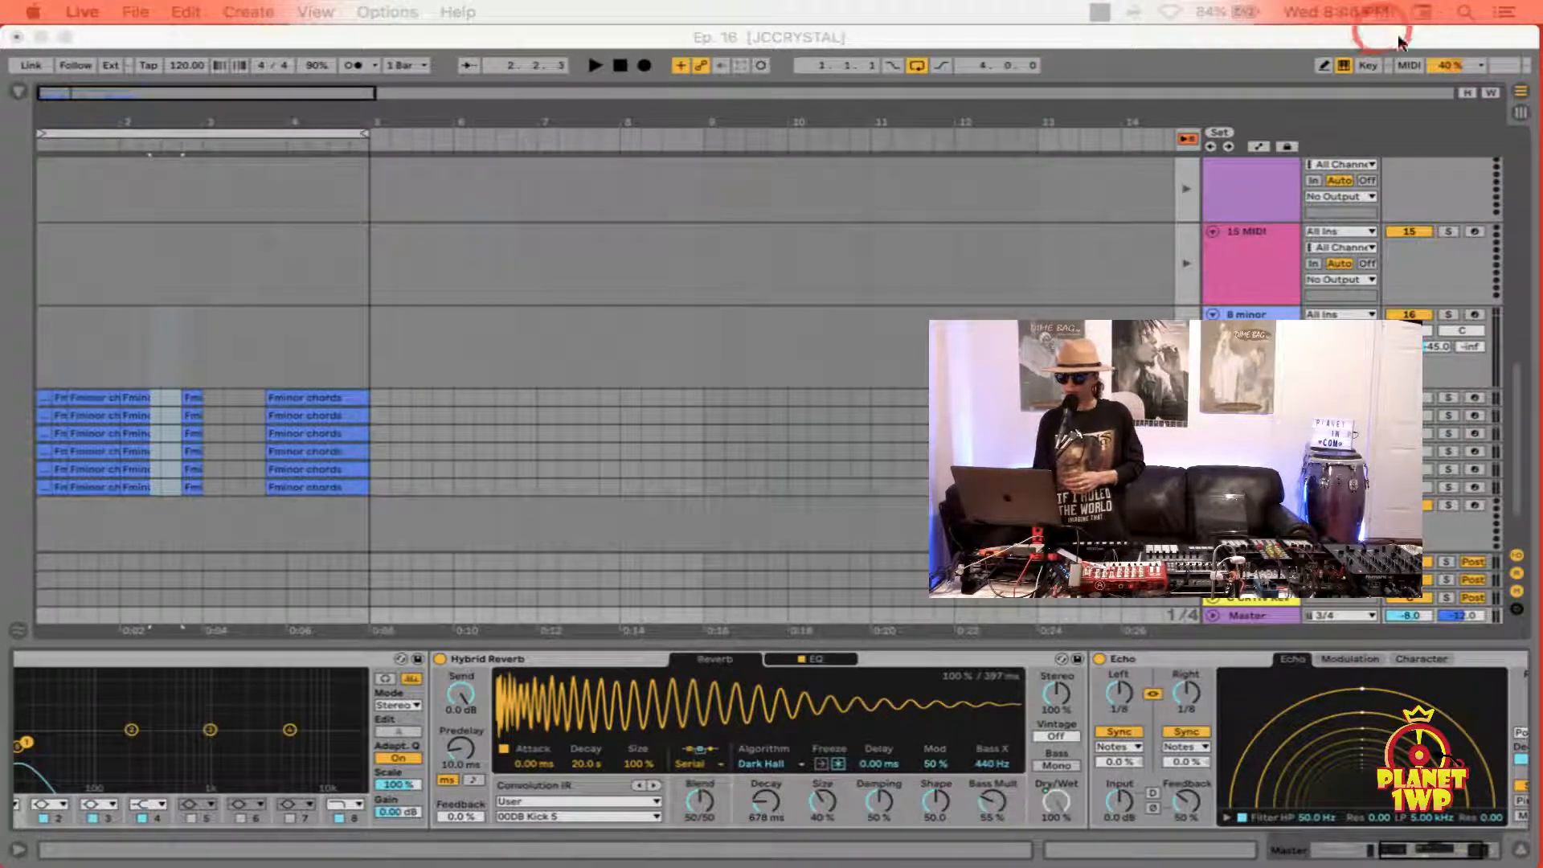
Step: Check the CPU meter's average and current load options
{"action": "left_click", "coordinate": [1479, 64]}
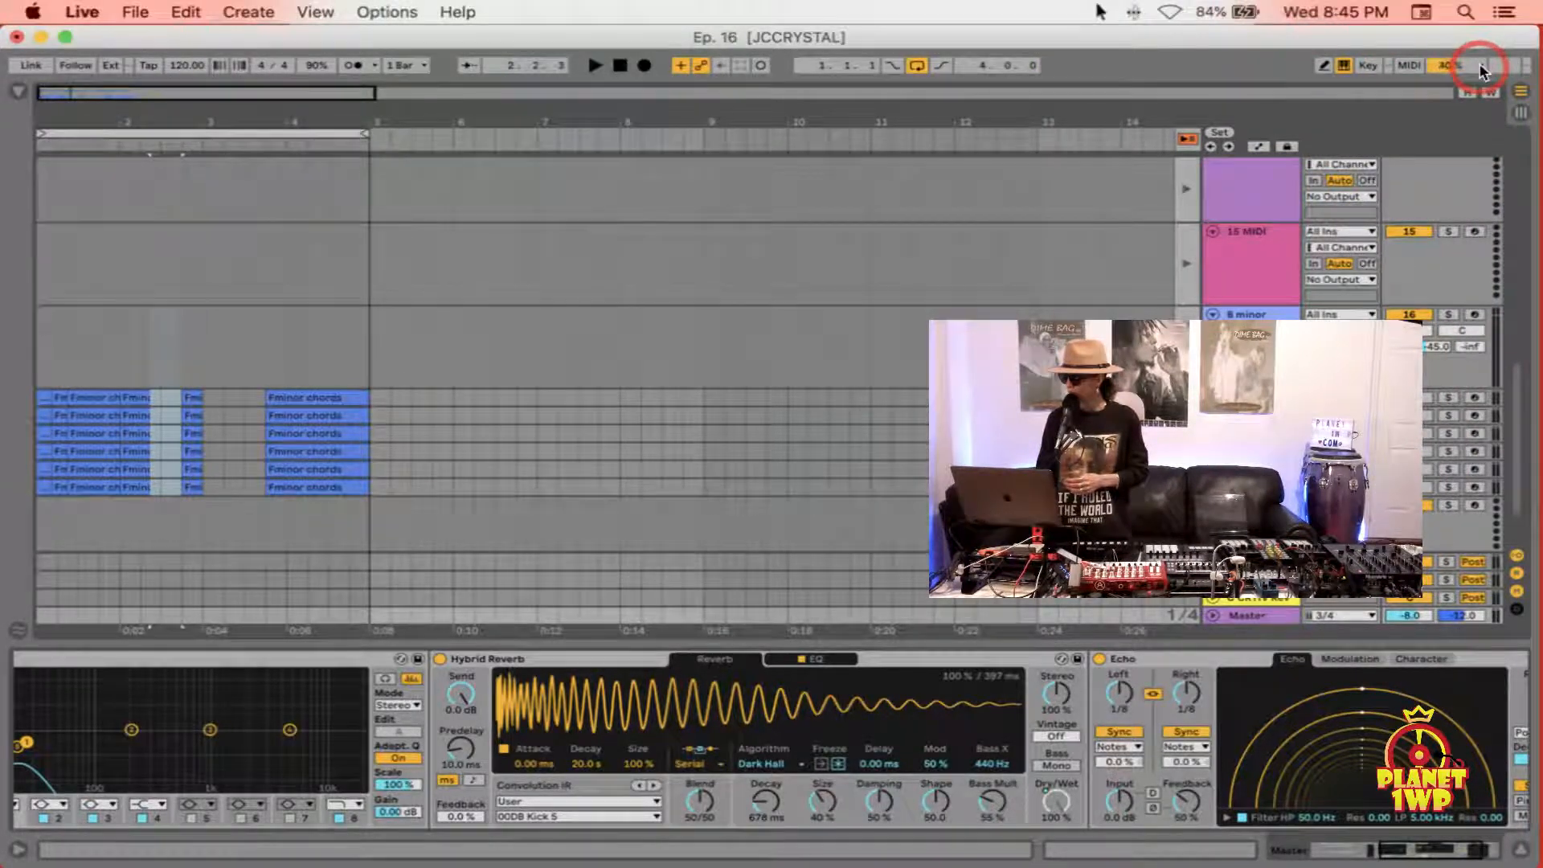
{"action": "left_click", "coordinate": [1479, 65]}
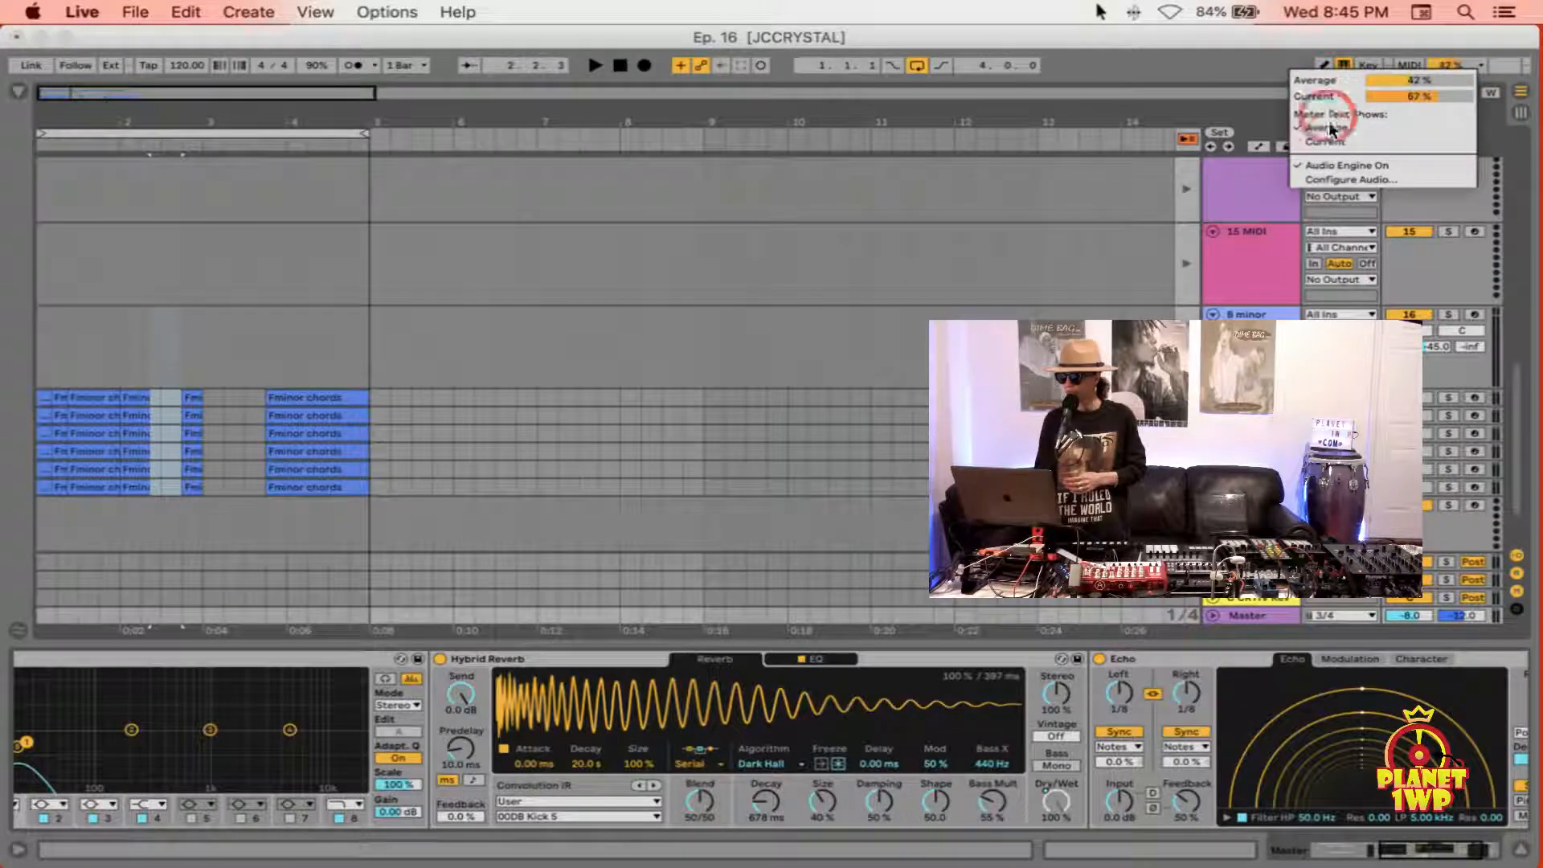
{"action": "left_click", "coordinate": [1222, 59]}
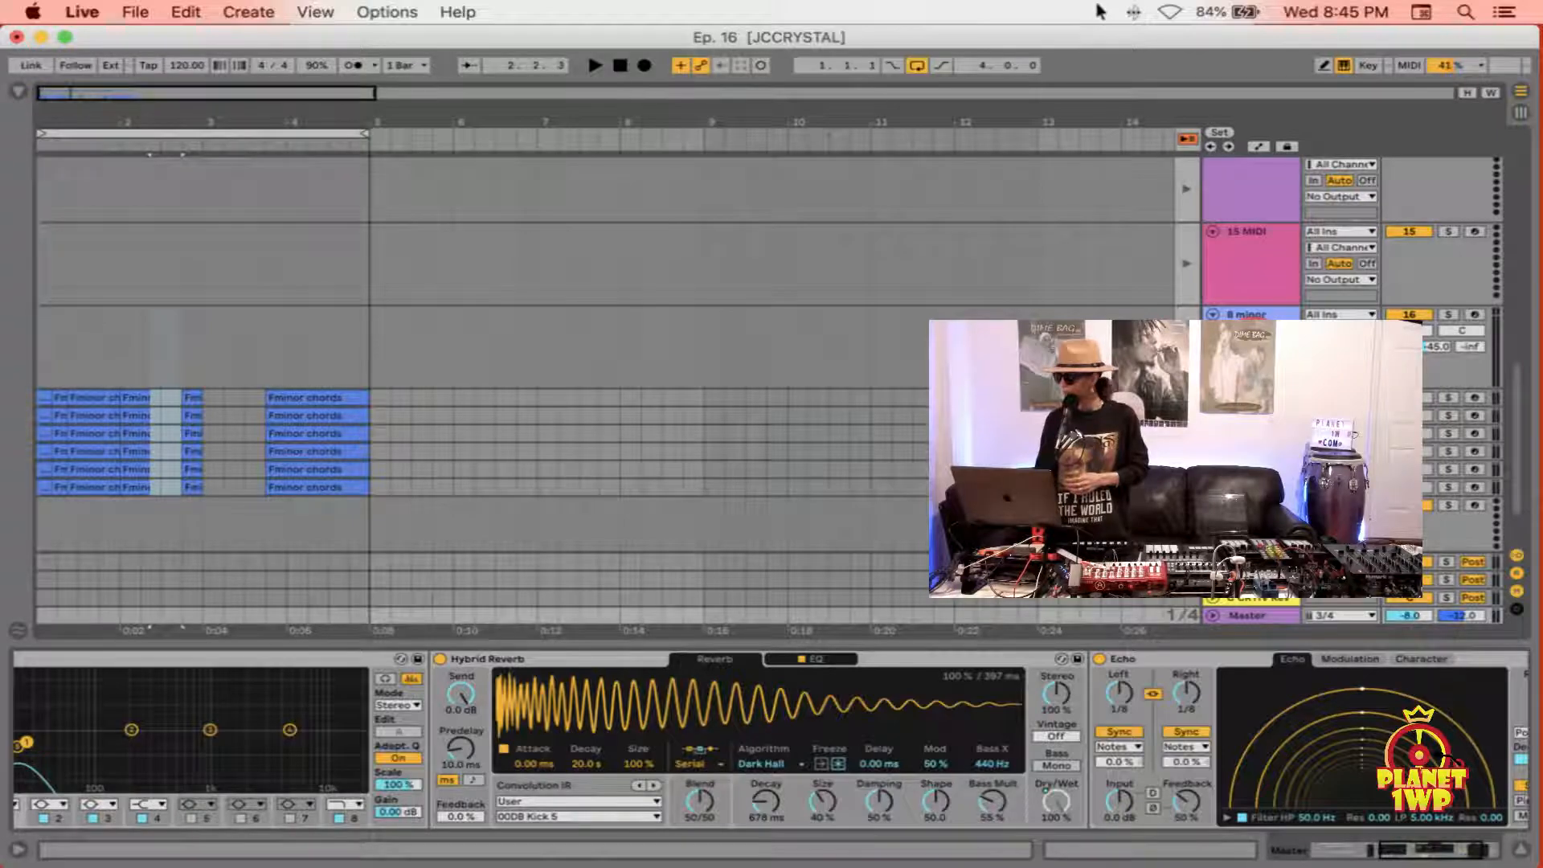
Step: Inspect the available track commands for the 15 MIDI and B minor tracks
{"action": "left_click", "coordinate": [1250, 258]}
{"action": "right_click", "coordinate": [1251, 256]}
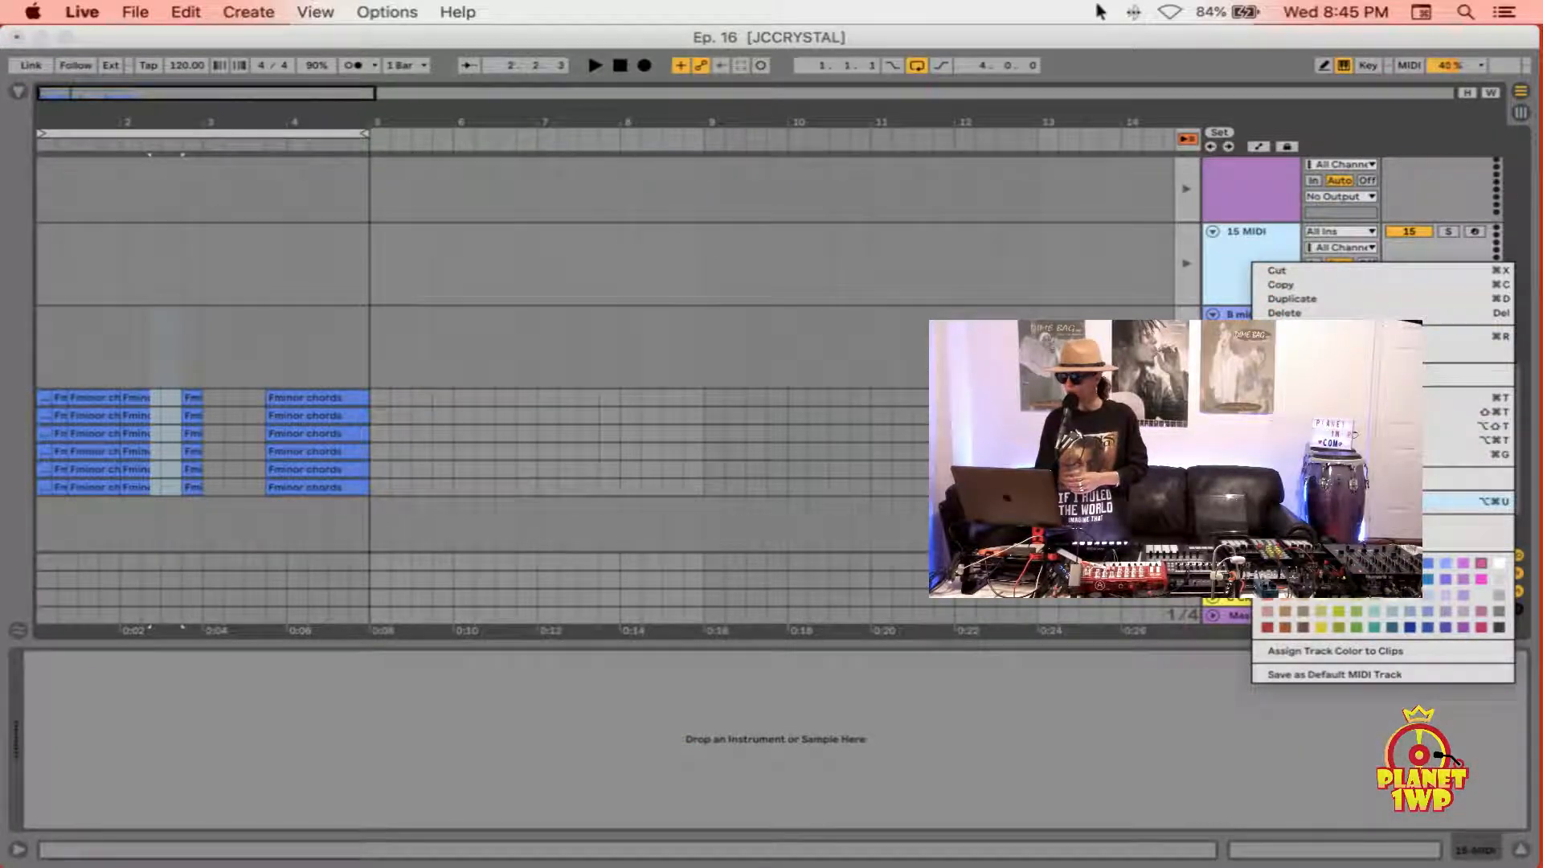
{"action": "key", "text": "Escape"}
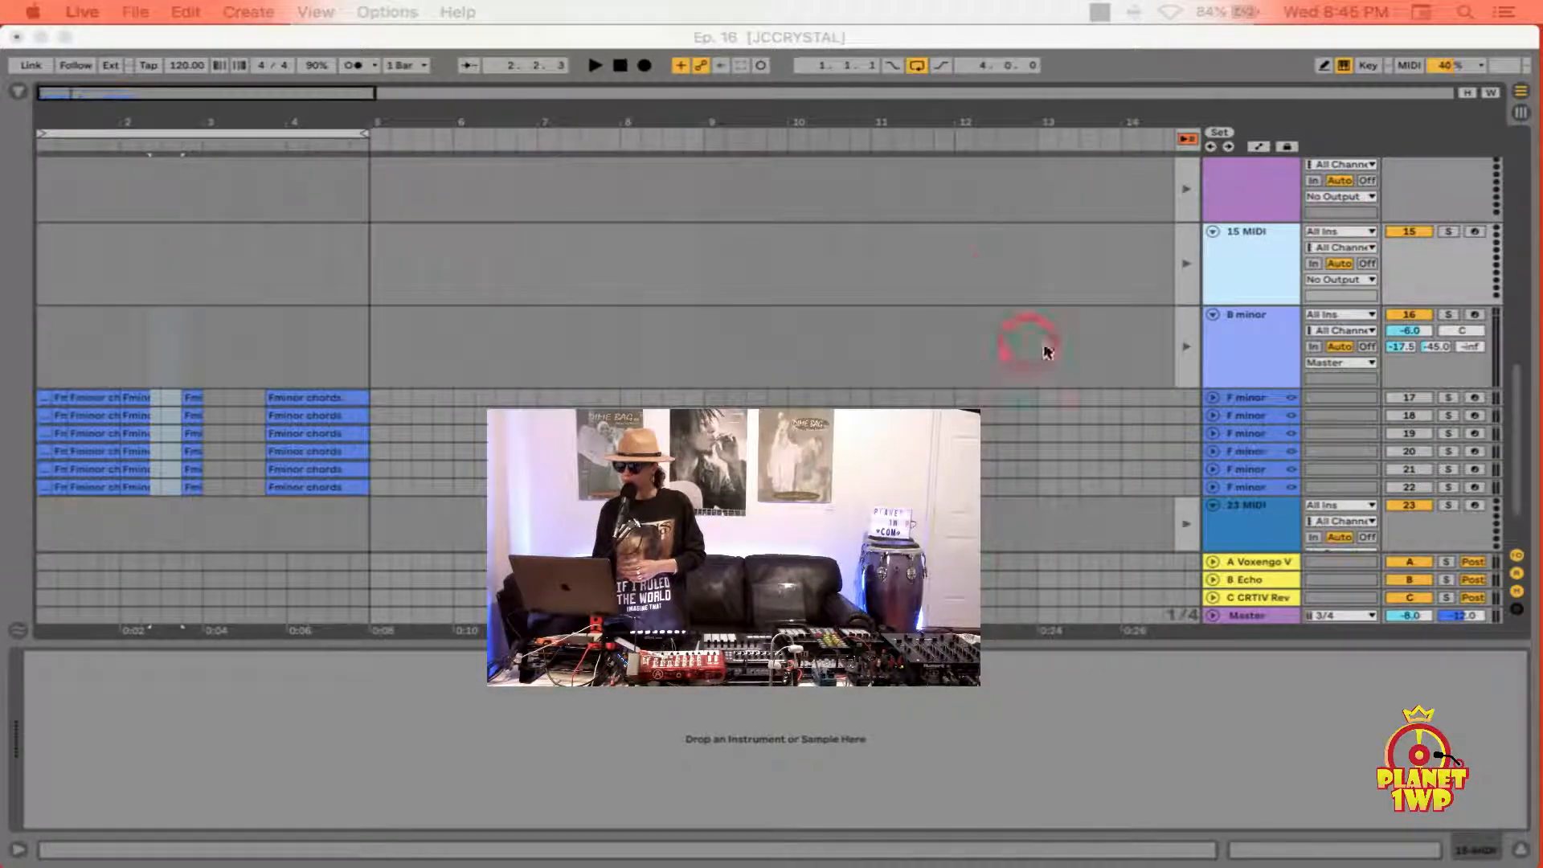
{"action": "right_click", "coordinate": [1235, 324]}
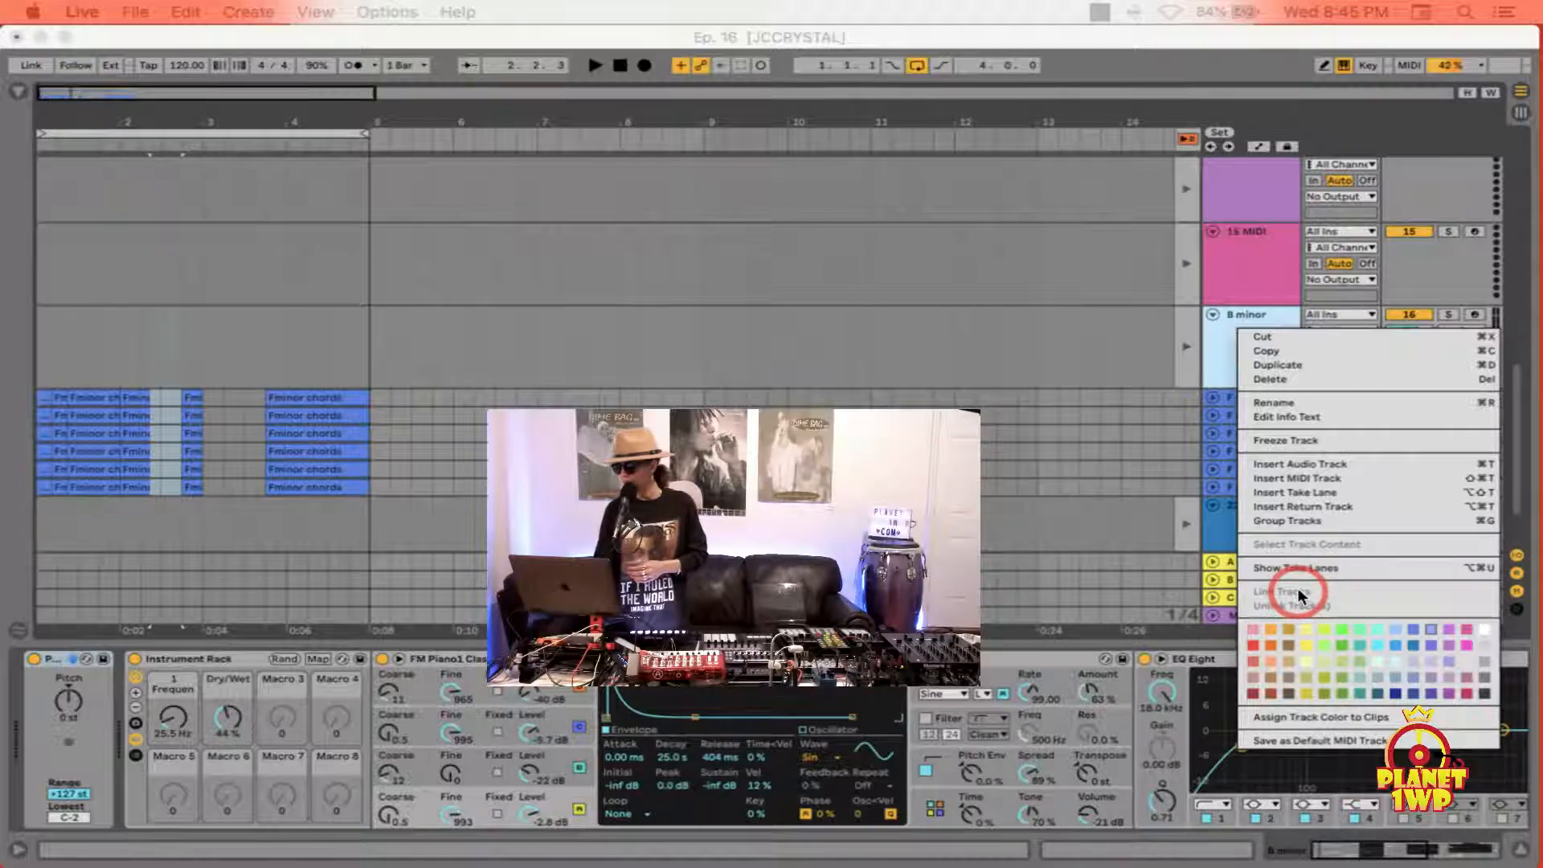
{"action": "left_click", "coordinate": [1035, 244]}
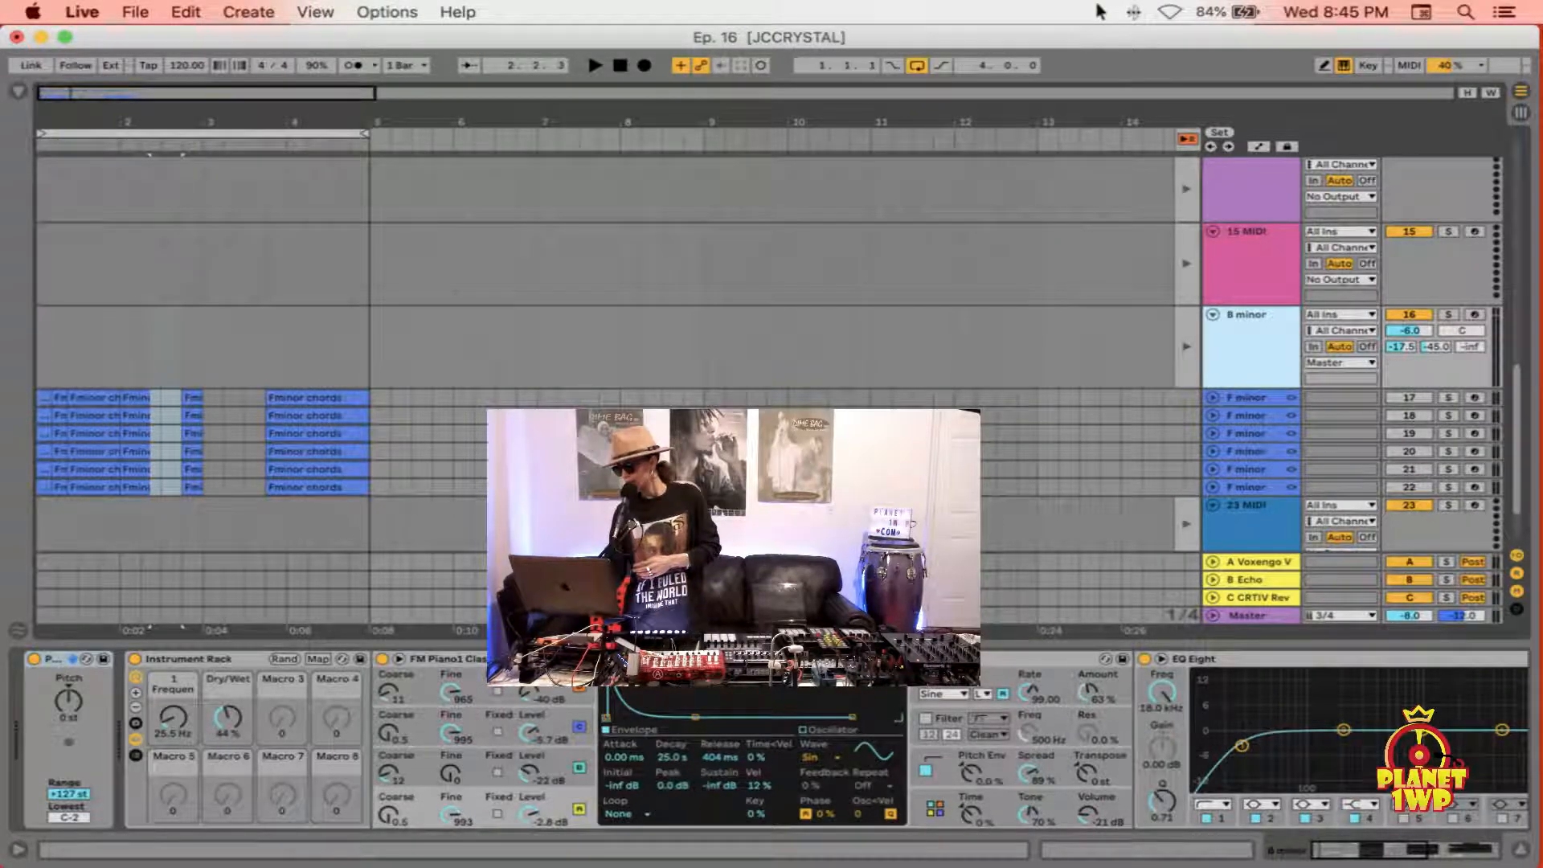
{"action": "left_click", "coordinate": [1100, 11]}
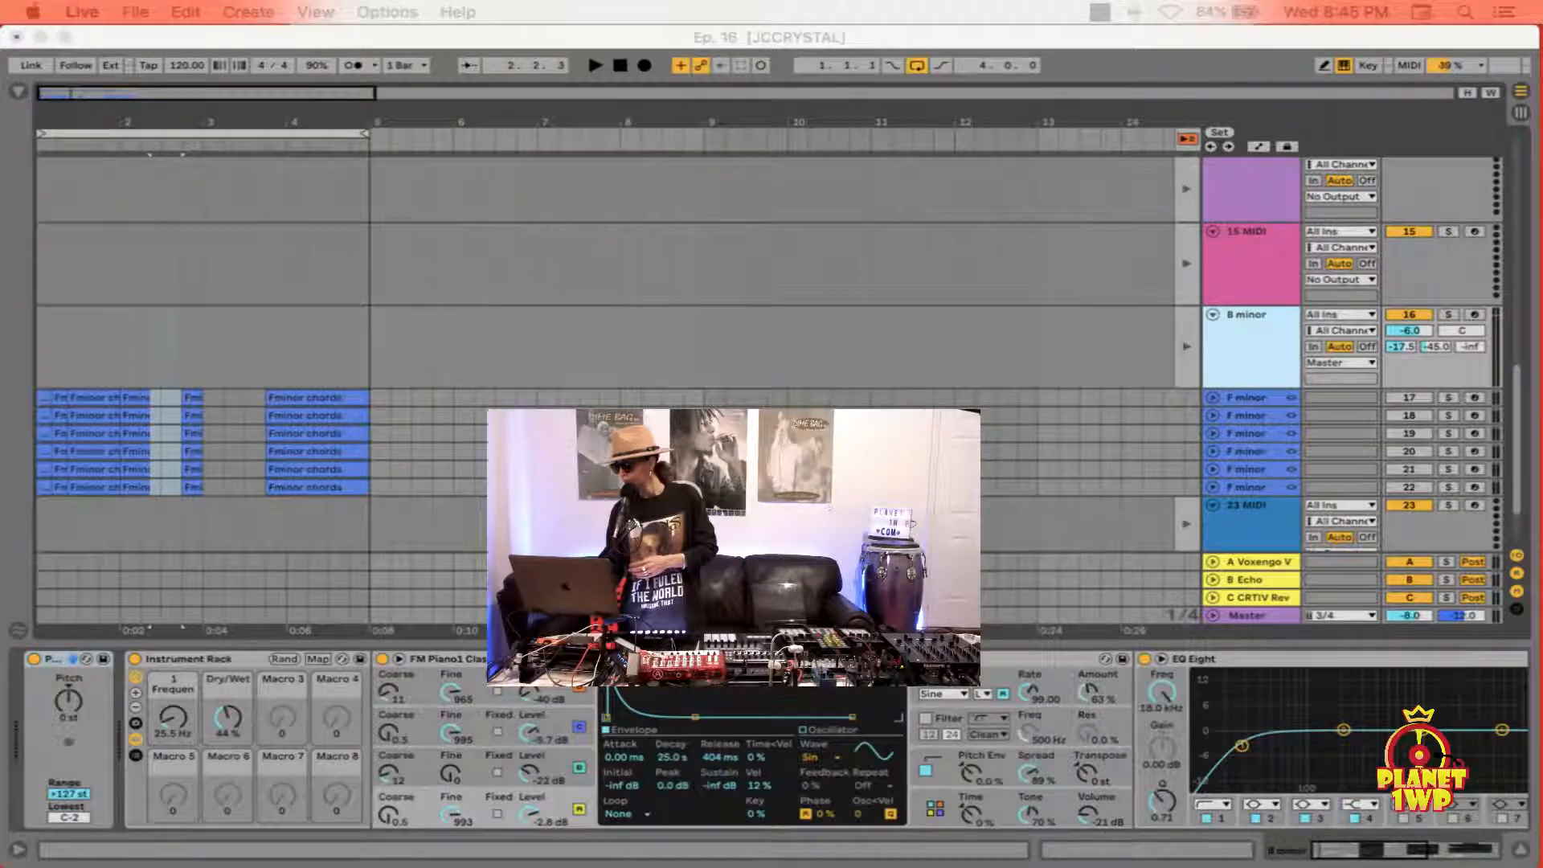